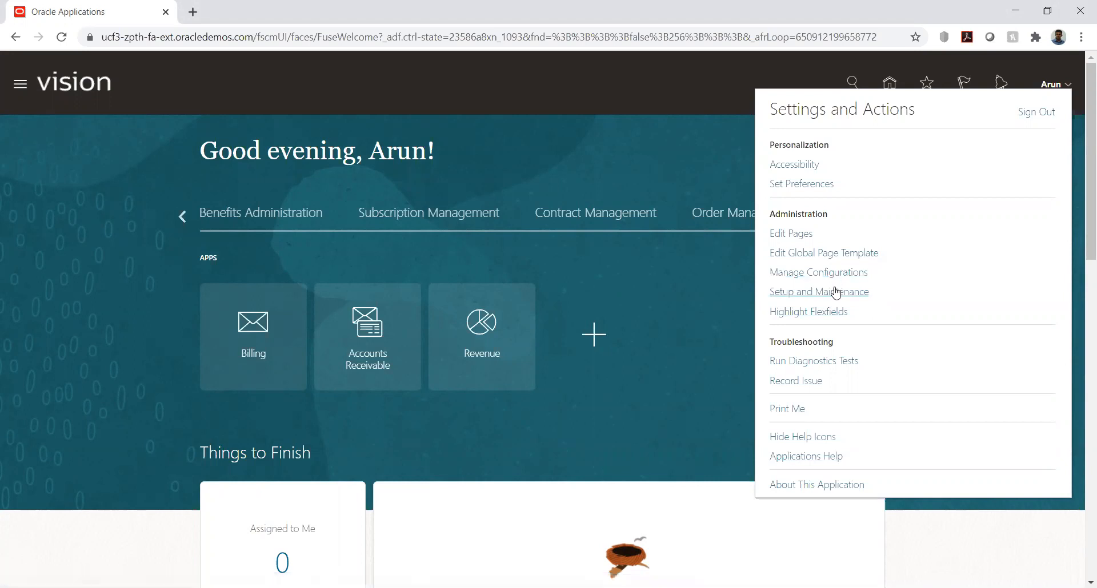
Go to Setup and Maintenance and open the KK Implementation project from the implementation projects list
left_click(834, 292)
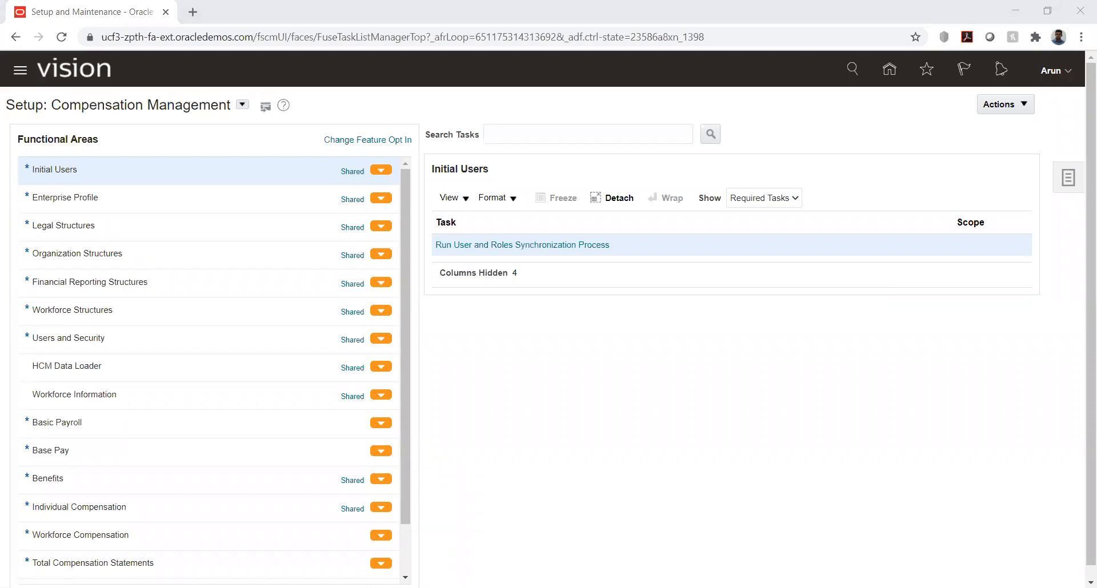
left_click(653, 570)
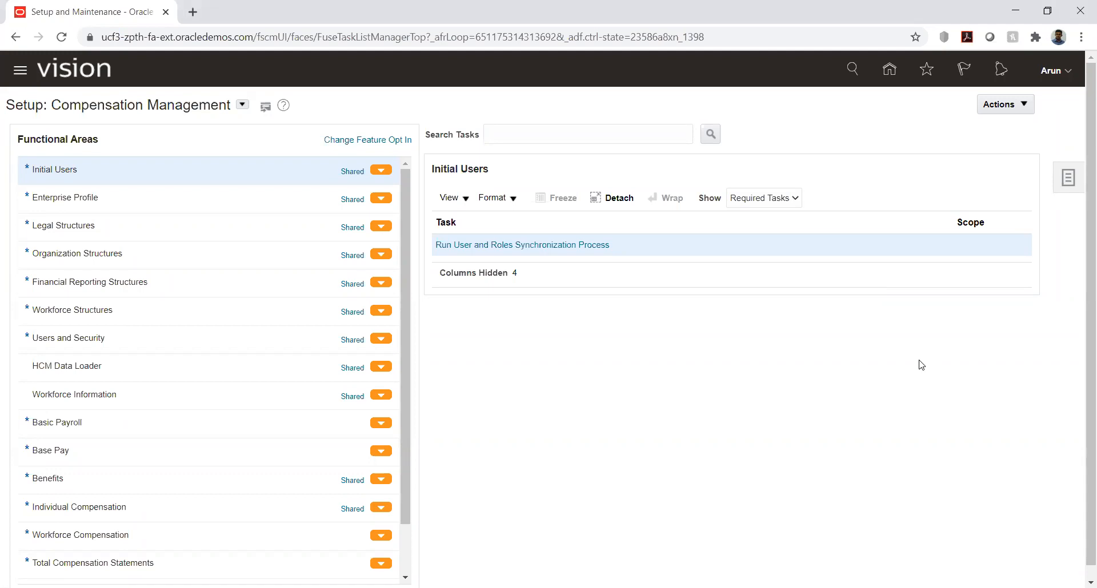
left_click(1068, 183)
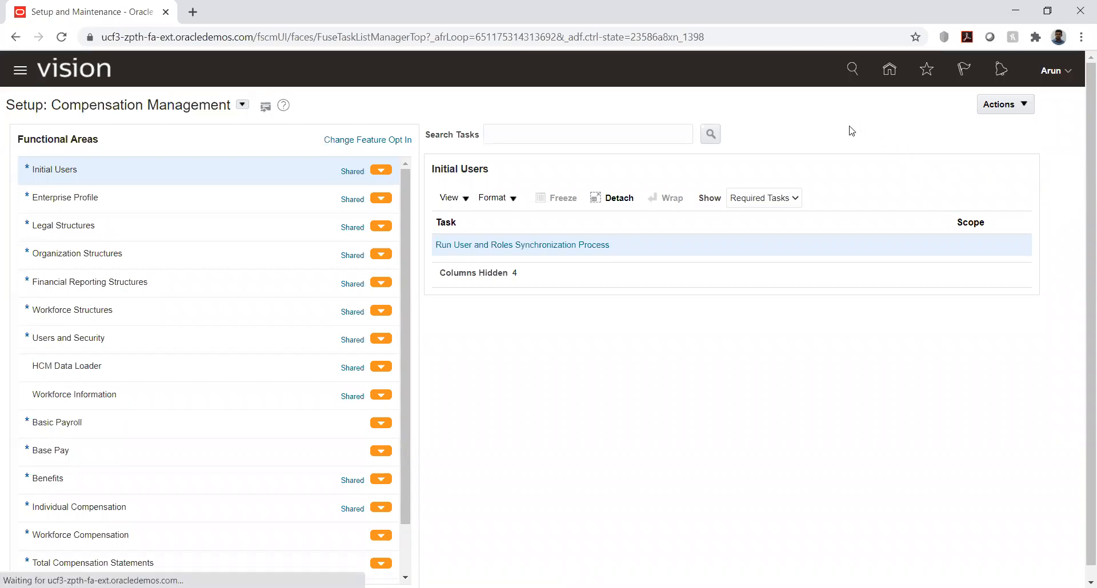
left_click(942, 102)
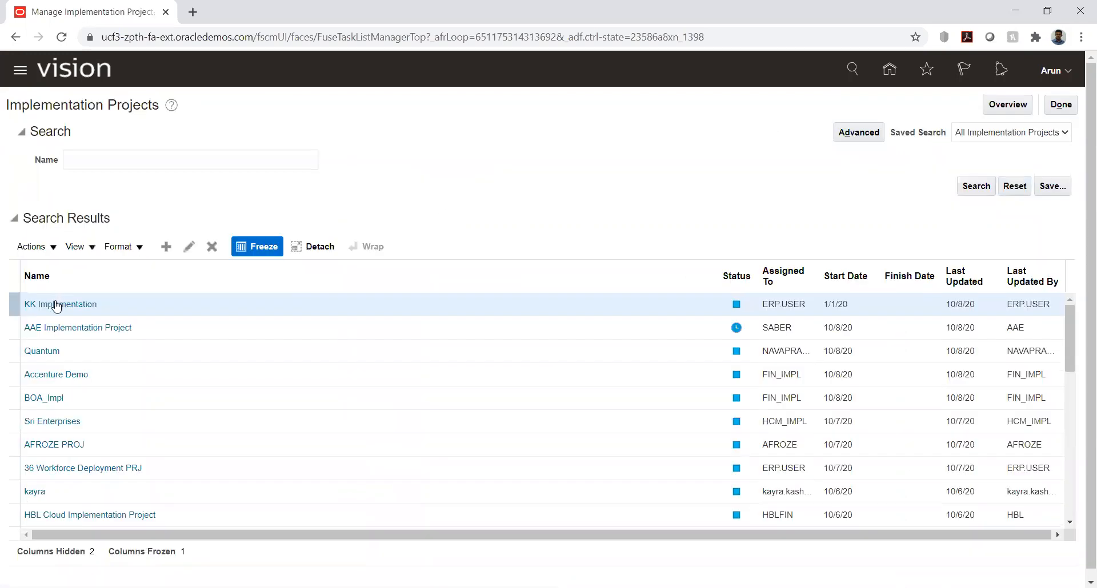
left_click(59, 304)
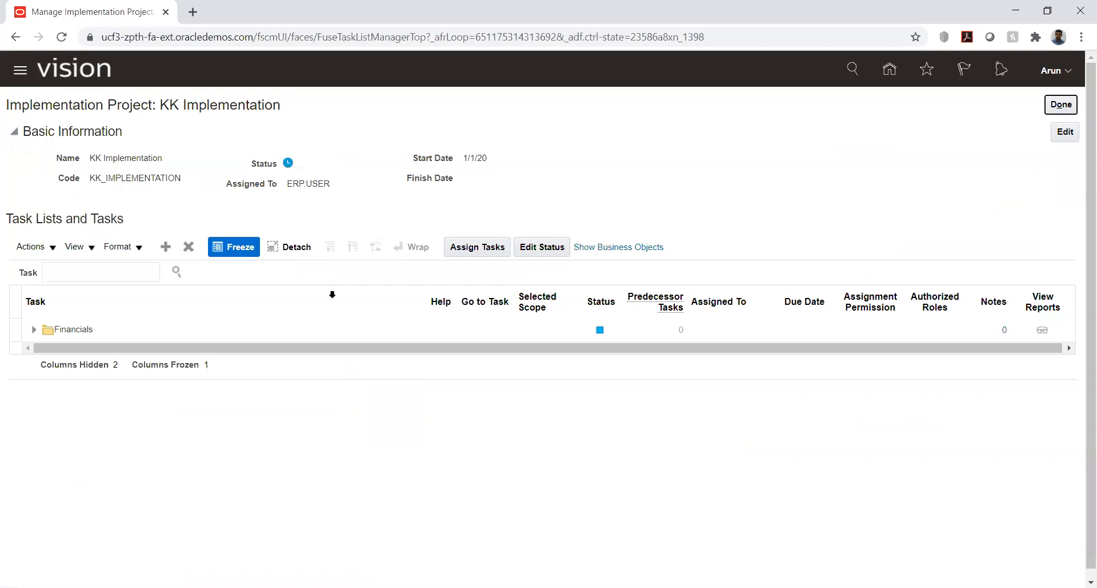
Expand the project's Financials task list and its Define Receivables Configuration folder
left_click(33, 330)
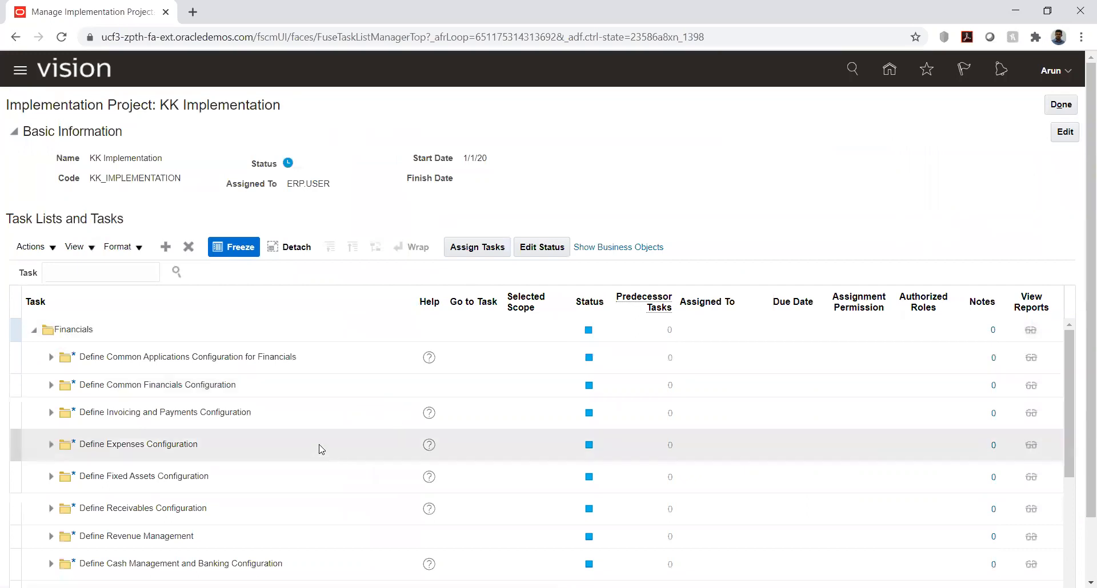
scroll(143, 445, "down", 3)
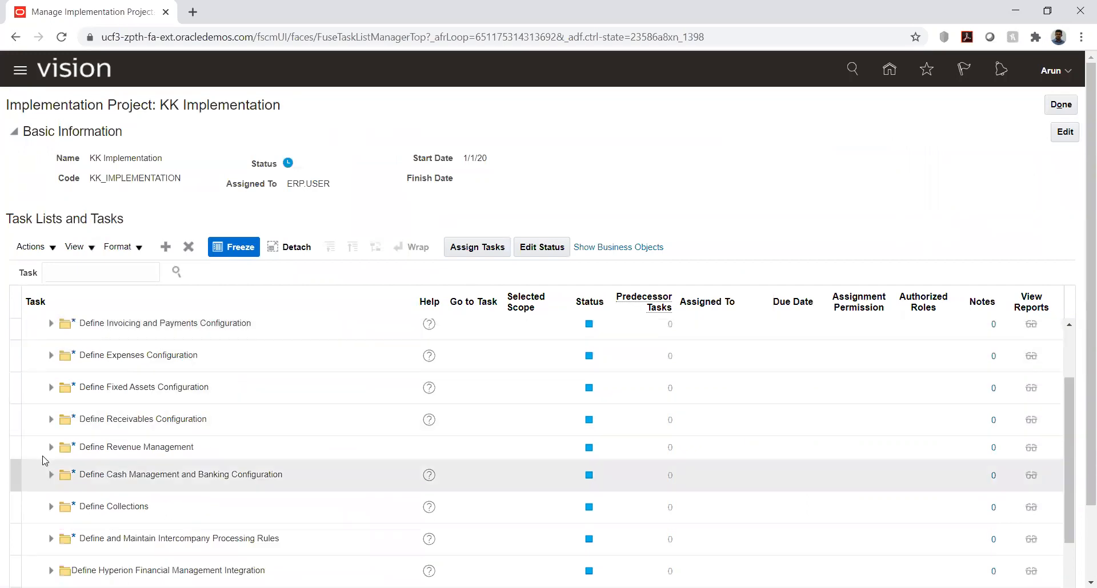
left_click(51, 421)
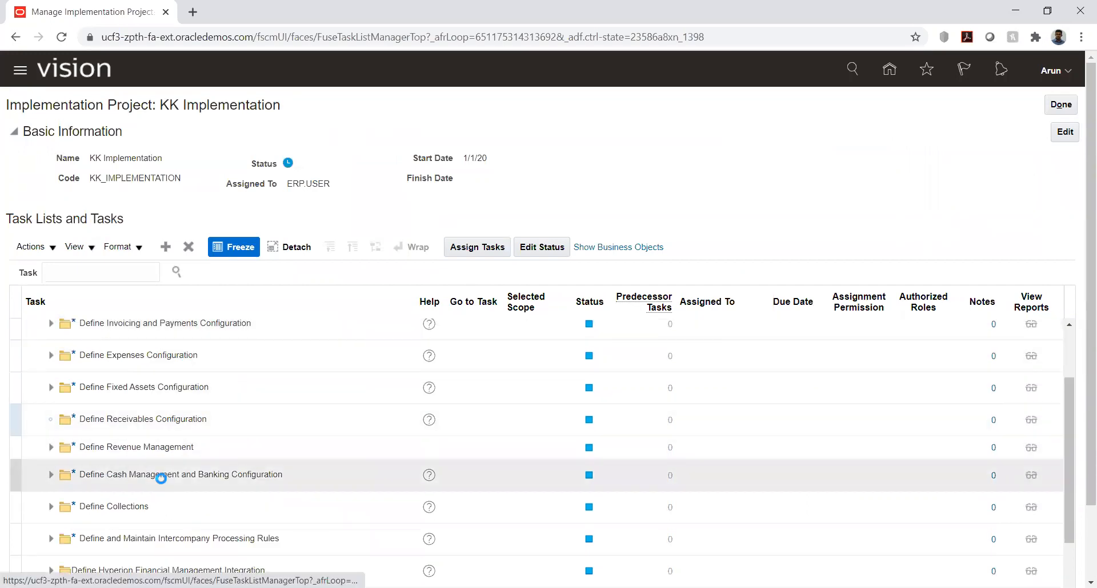
Within Define Cash Management and Banking Configuration, expand Set Up Banks, Branches, and Accounts and go to the Manage Bank Accounts task
scroll(169, 466, "down", 3)
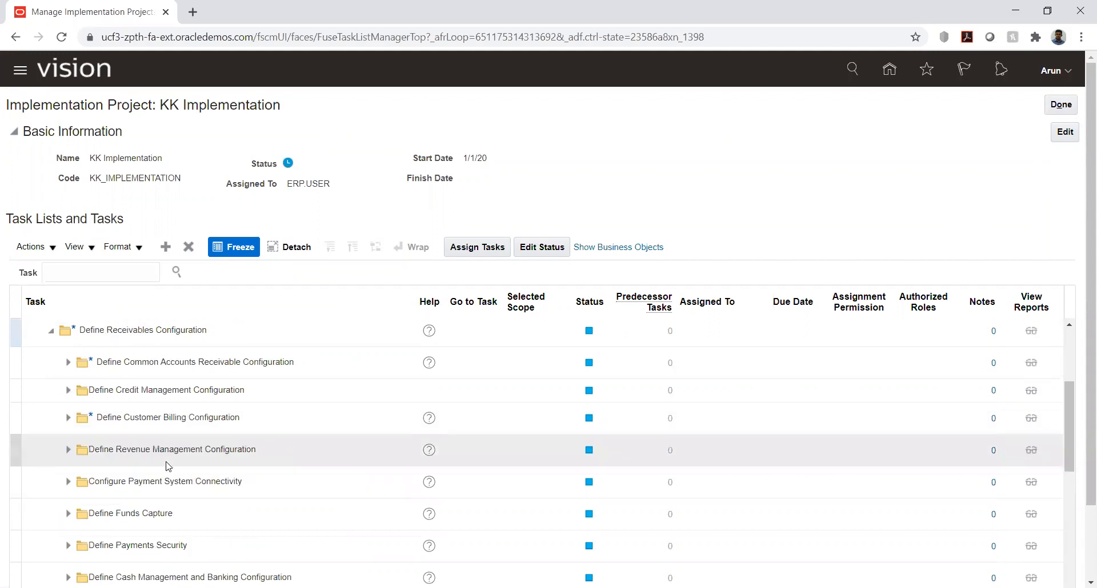
scroll(169, 466, "down", 3)
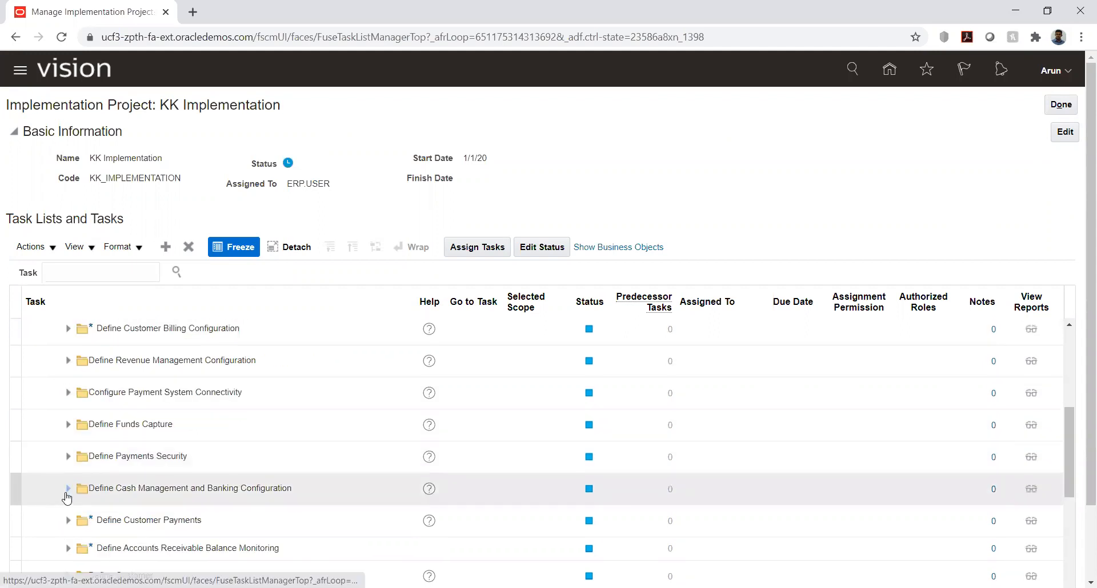
left_click(67, 490)
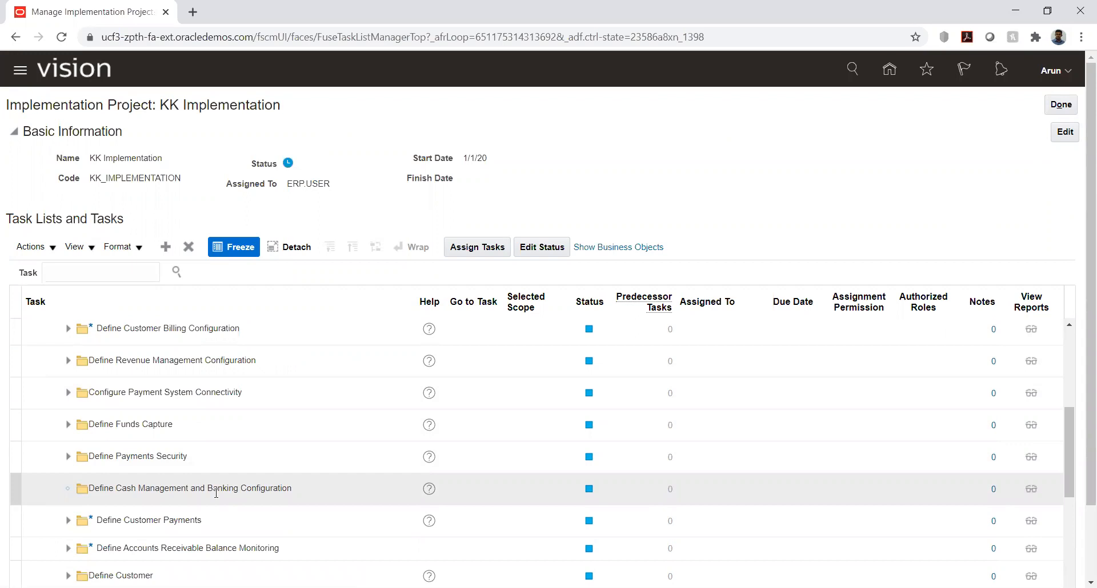
scroll(213, 469, "down", 3)
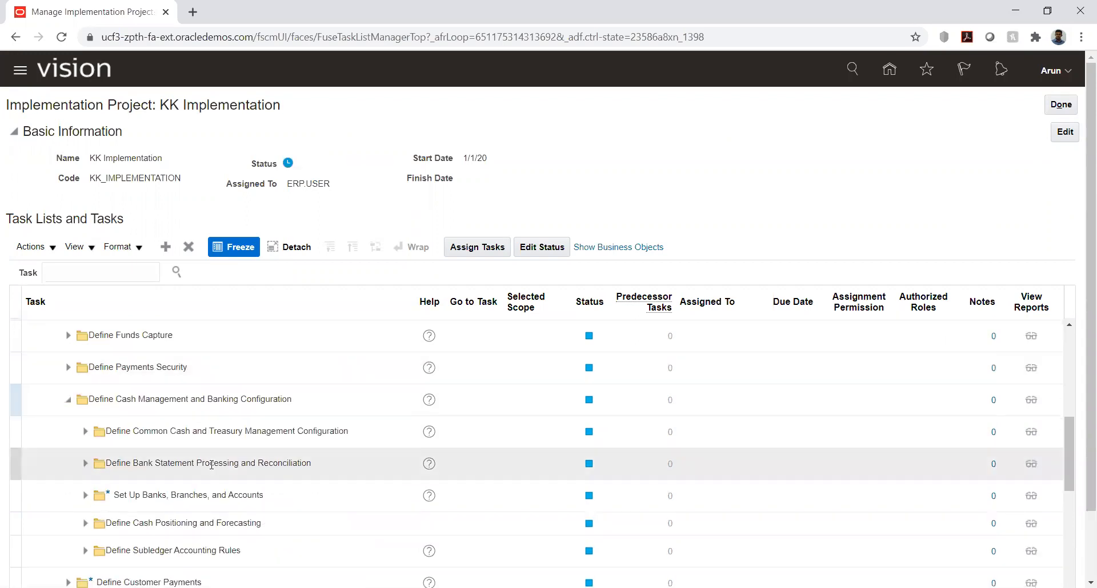
left_click(85, 496)
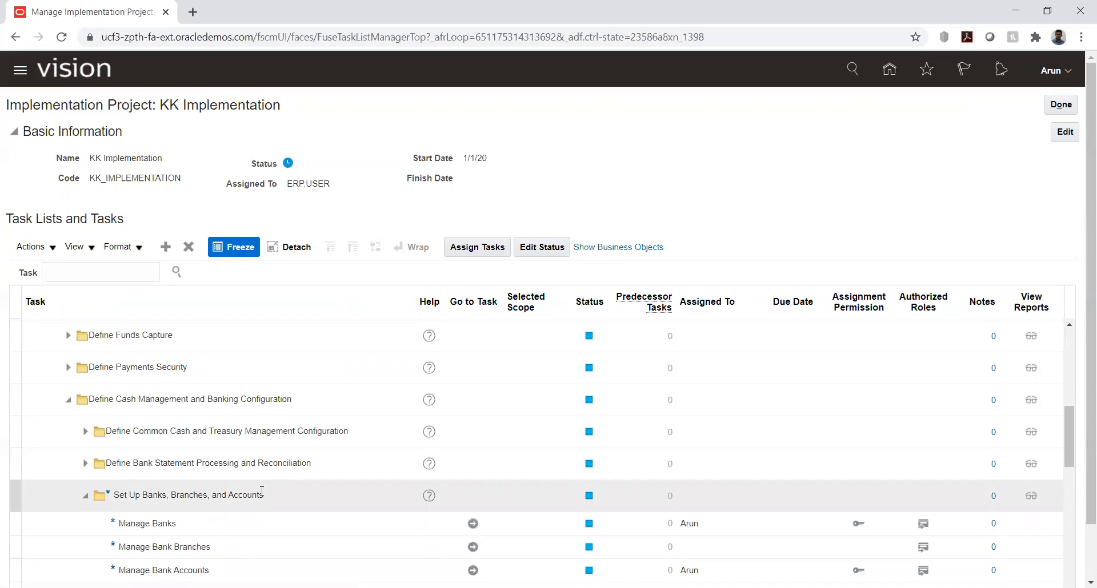
scroll(309, 445, "down", 3)
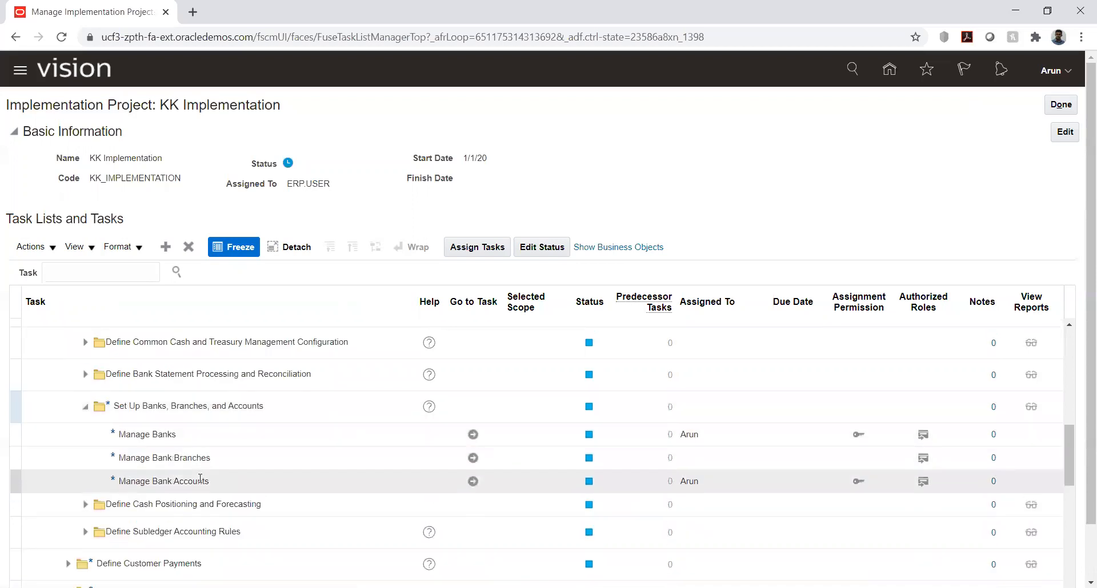
left_click(472, 482)
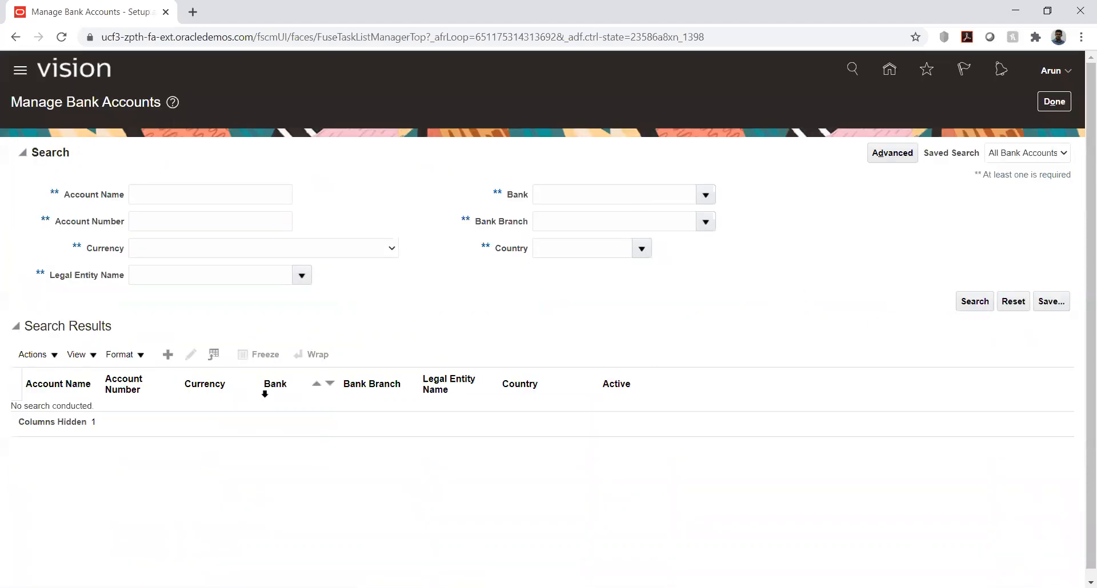
Search bank accounts by account name "kk" and open KK_Account for editing
left_click(205, 193)
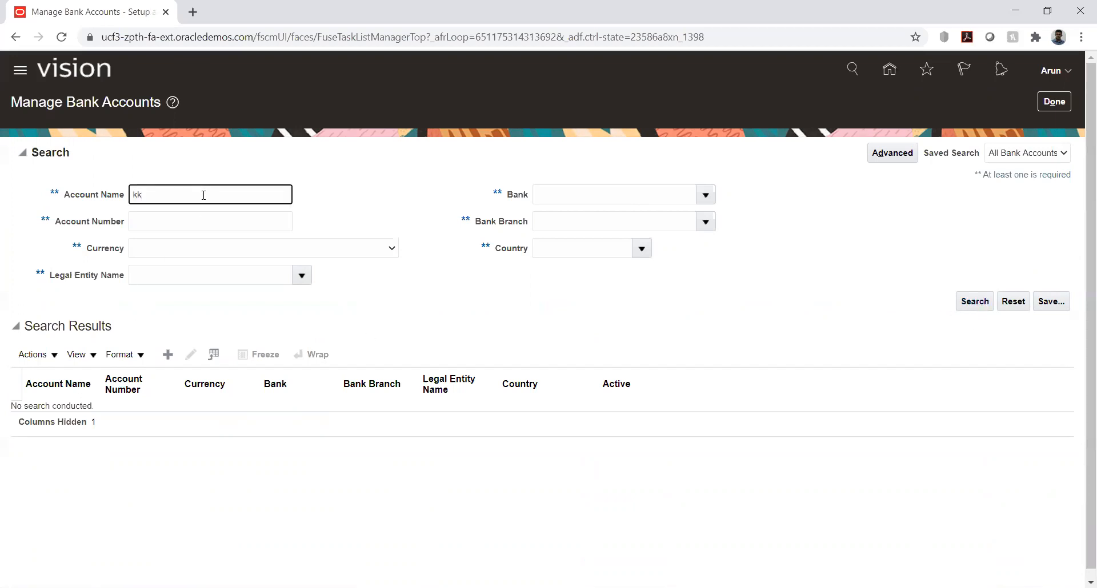
left_click(972, 308)
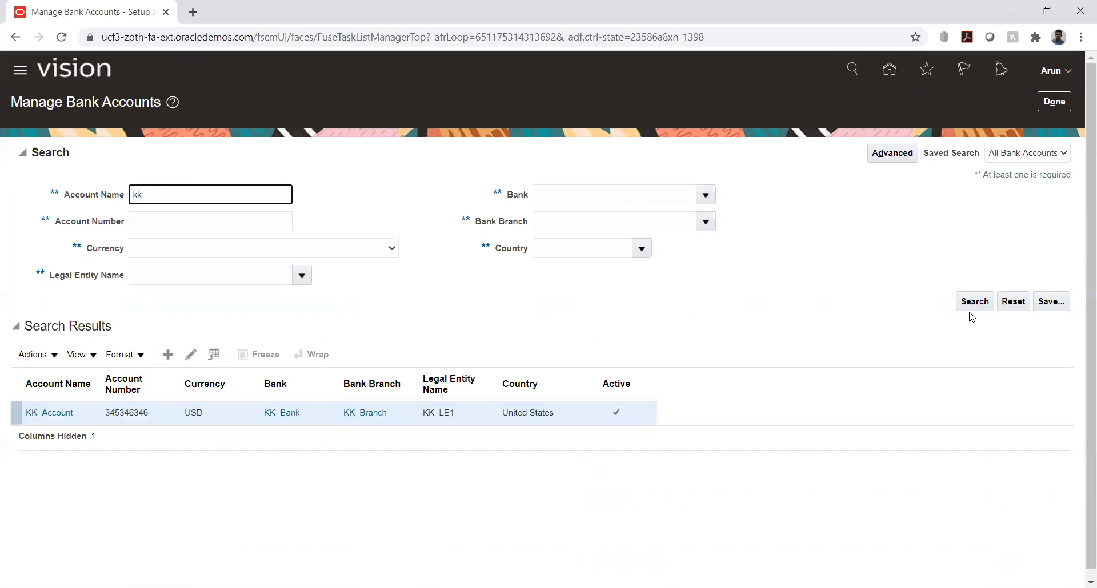
left_click(50, 414)
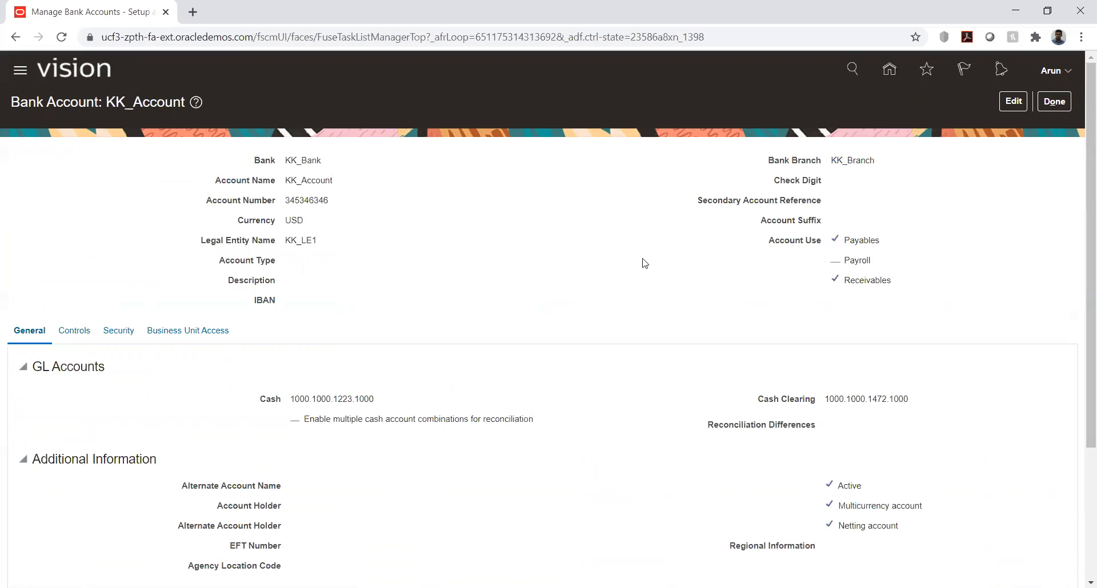
left_click(1013, 103)
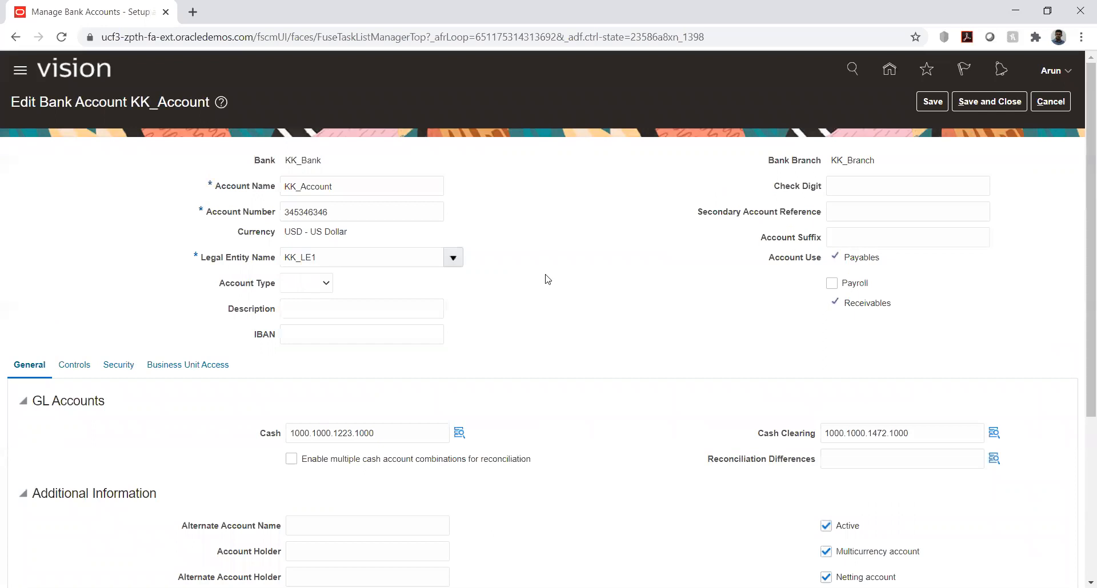
Show the account's business unit access and try to edit the KK_Business unit entry
scroll(166, 297, "down", 1)
scroll(166, 296, "down", 4)
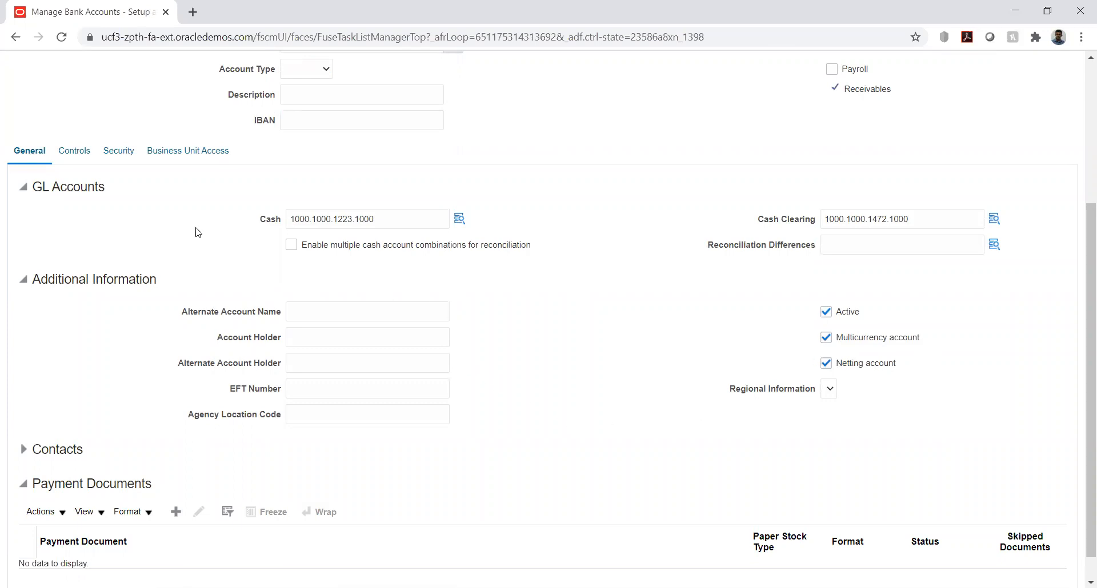
left_click(177, 152)
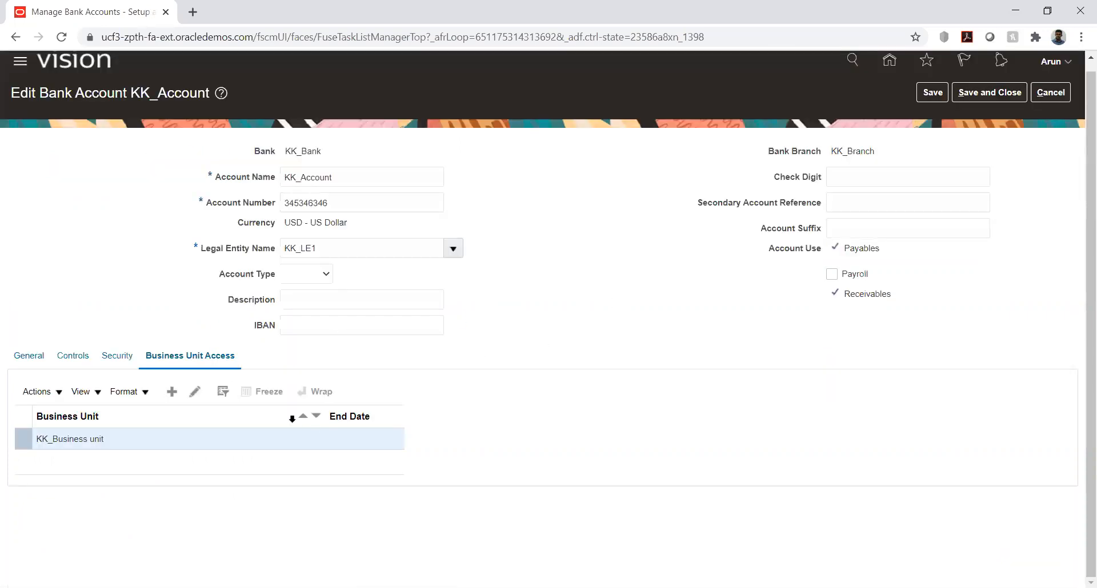
left_click(194, 392)
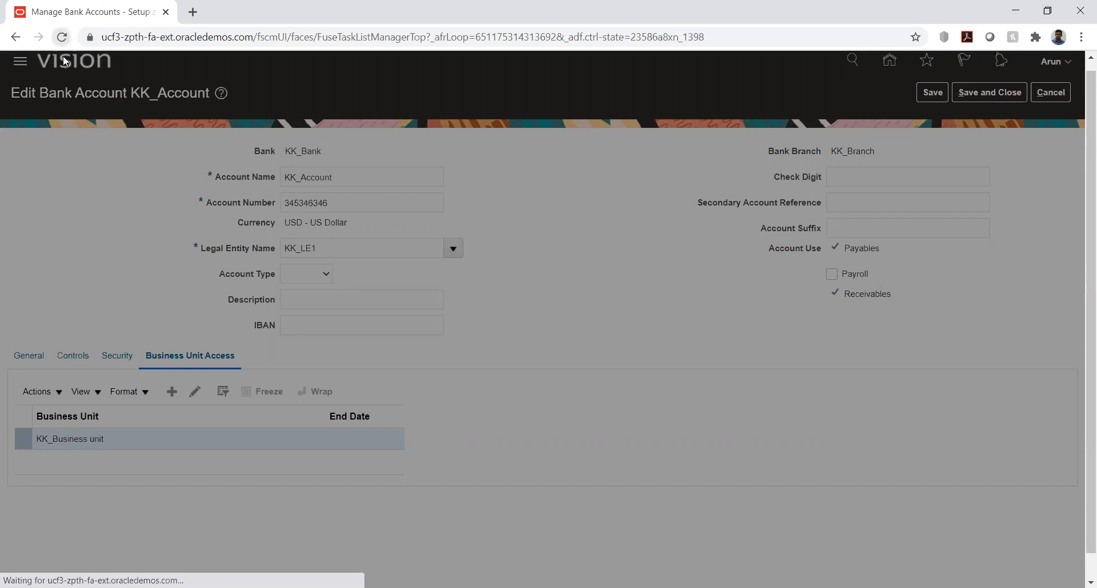
left_click(541, 38)
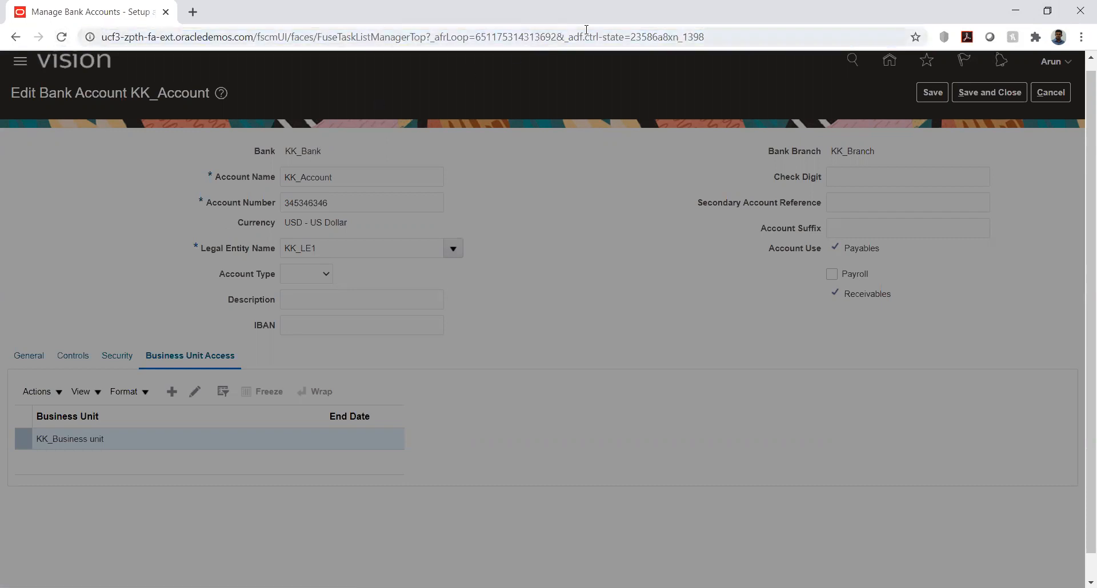
left_click(192, 12)
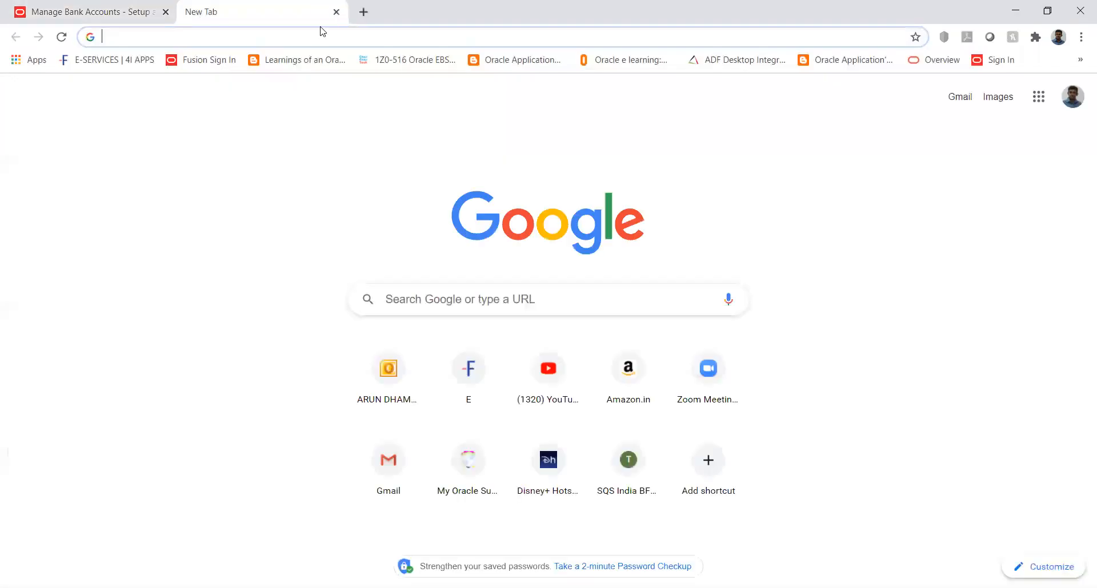
left_click(336, 12)
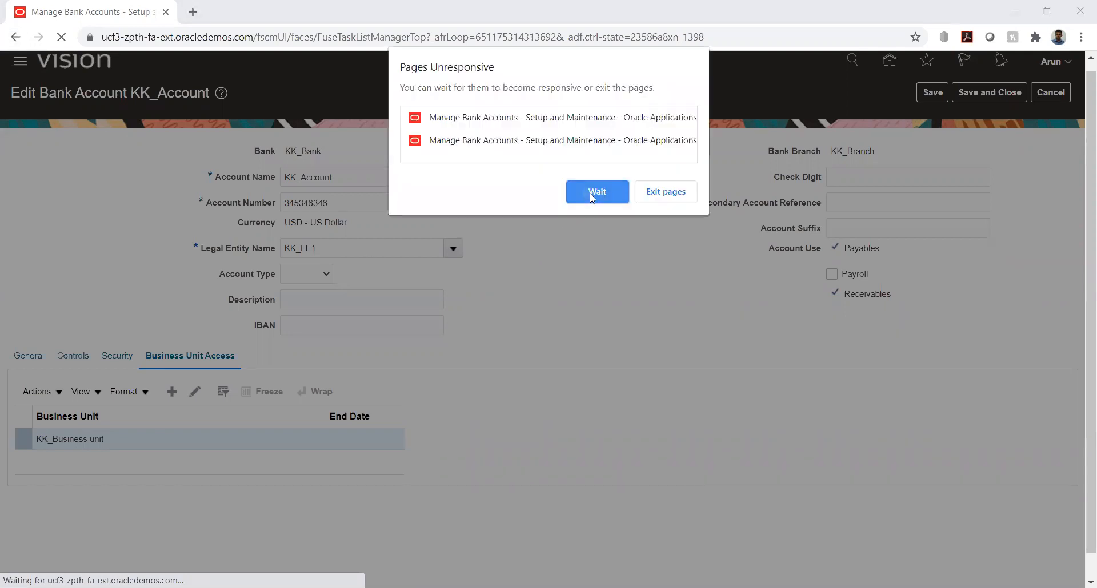
left_click(591, 195)
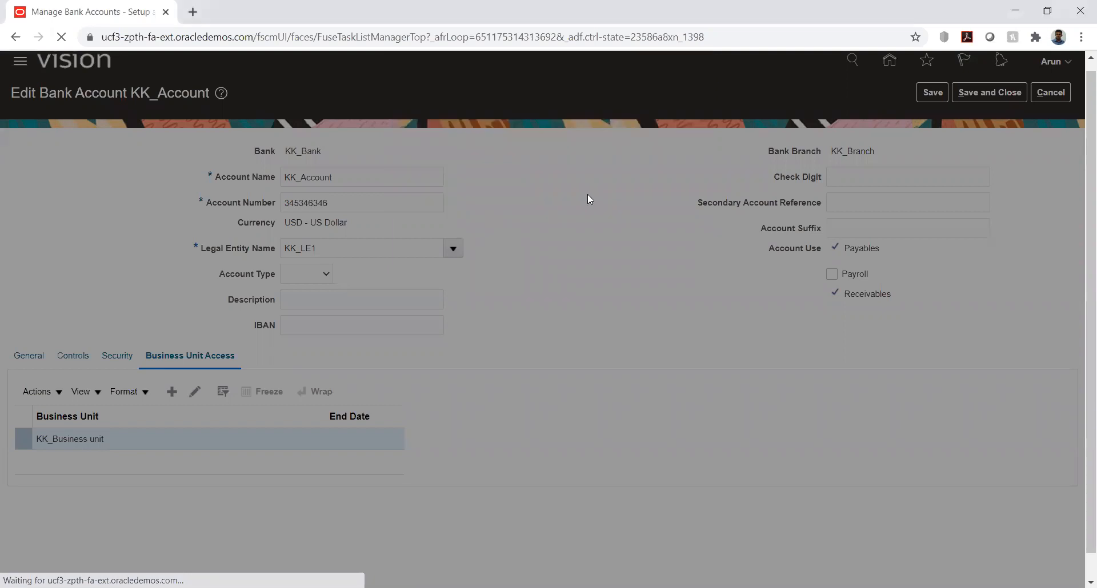
left_click(252, 38)
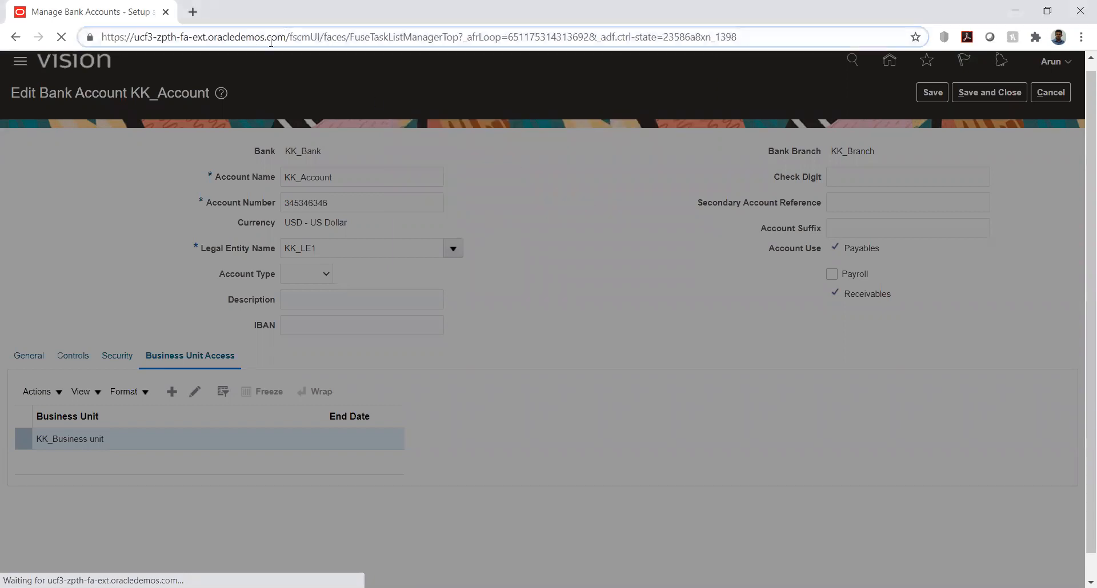
left_click_drag(285, 35, 26, 56)
key("ctrl+c")
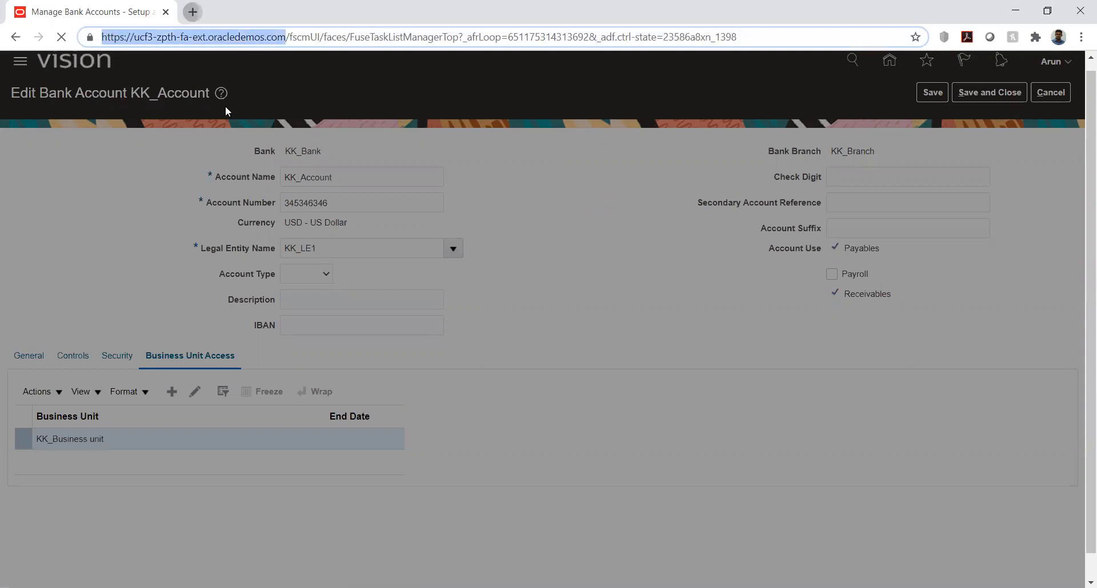
left_click(193, 12)
key("ctrl+v")
key("Return")
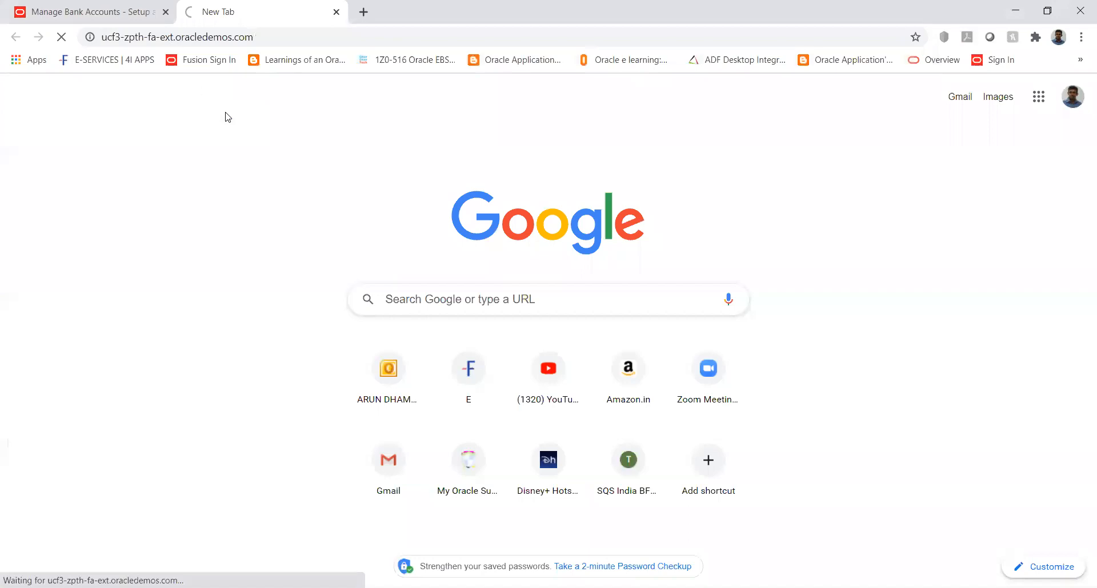
left_click(66, 8)
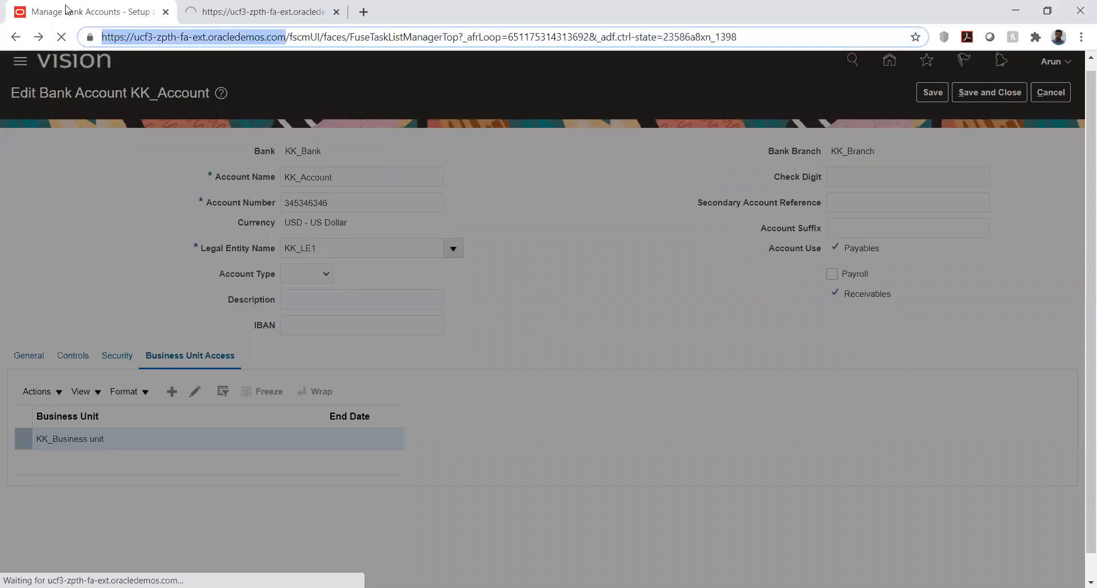
left_click(446, 197)
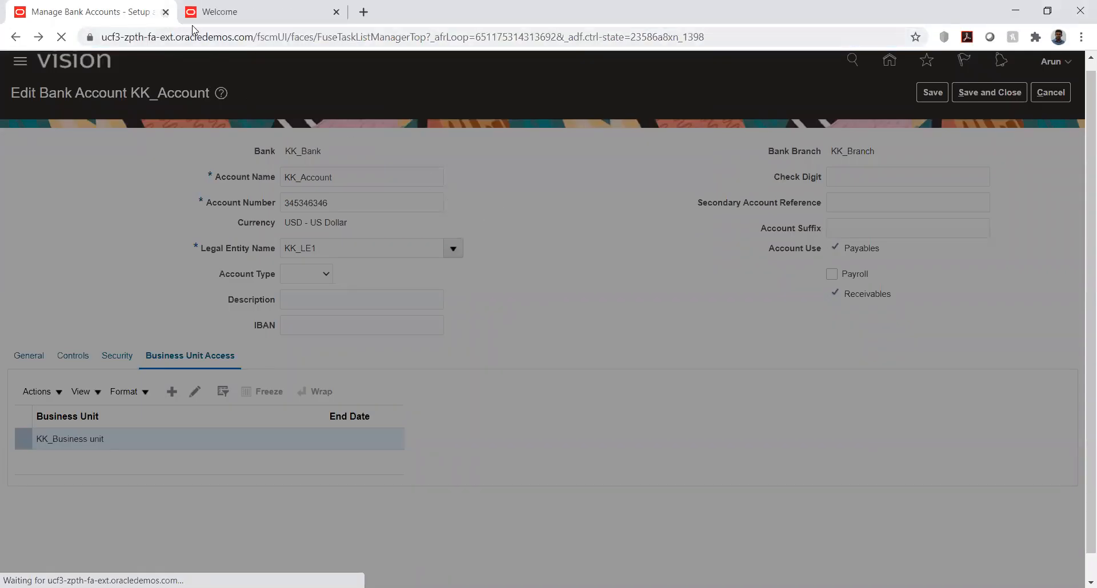
left_click(166, 12)
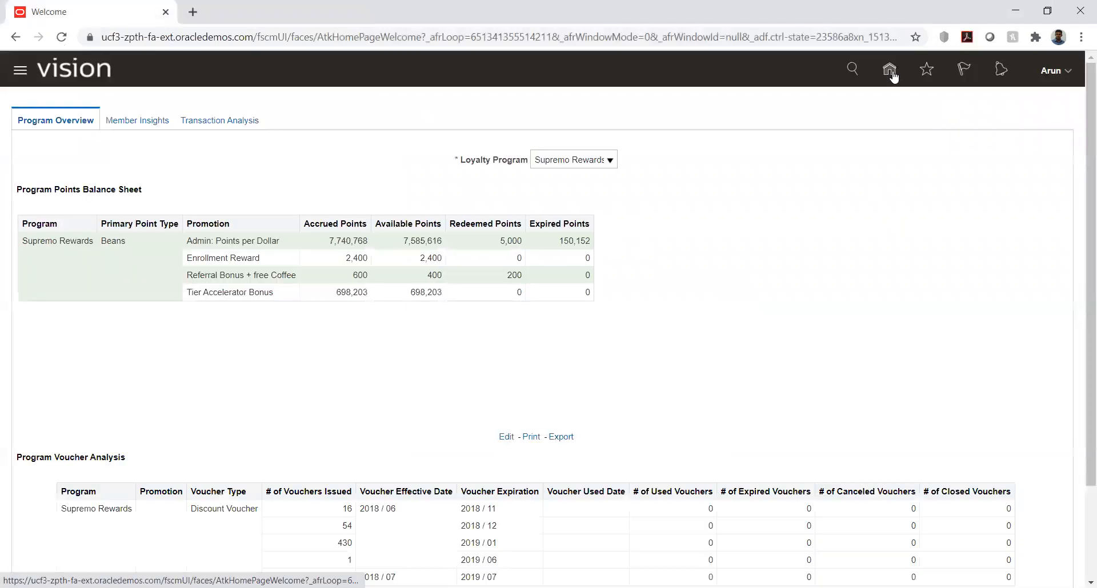
Return to the application's home page and open Setup and Maintenance
left_click(889, 70)
left_click(602, 119)
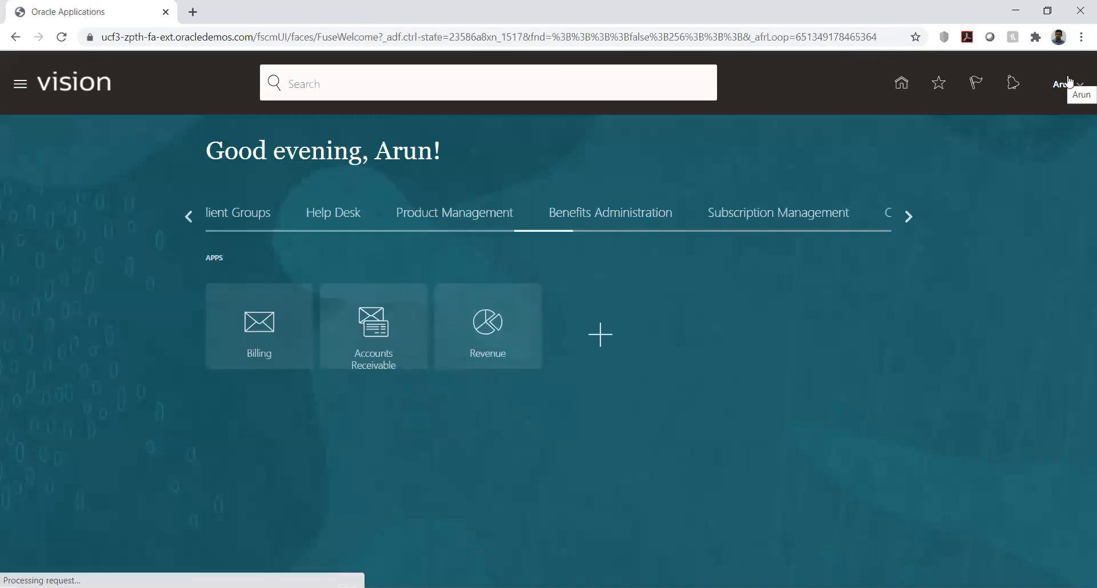
left_click(1067, 90)
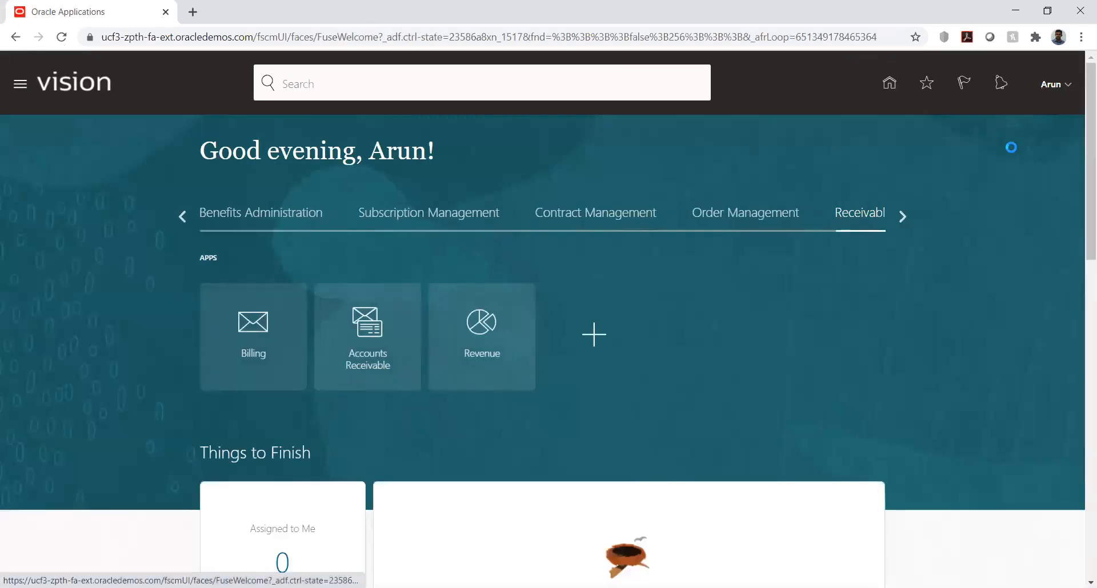
left_click(829, 292)
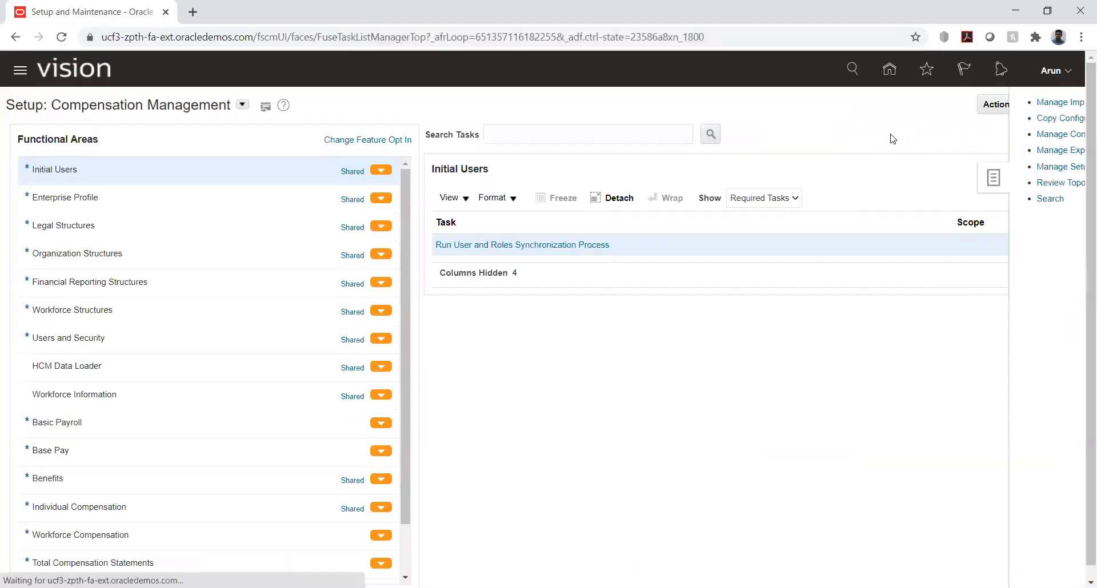
Open the KK Implementation project from the implementation projects list and go to its Manage Bank Accounts task
left_click(953, 106)
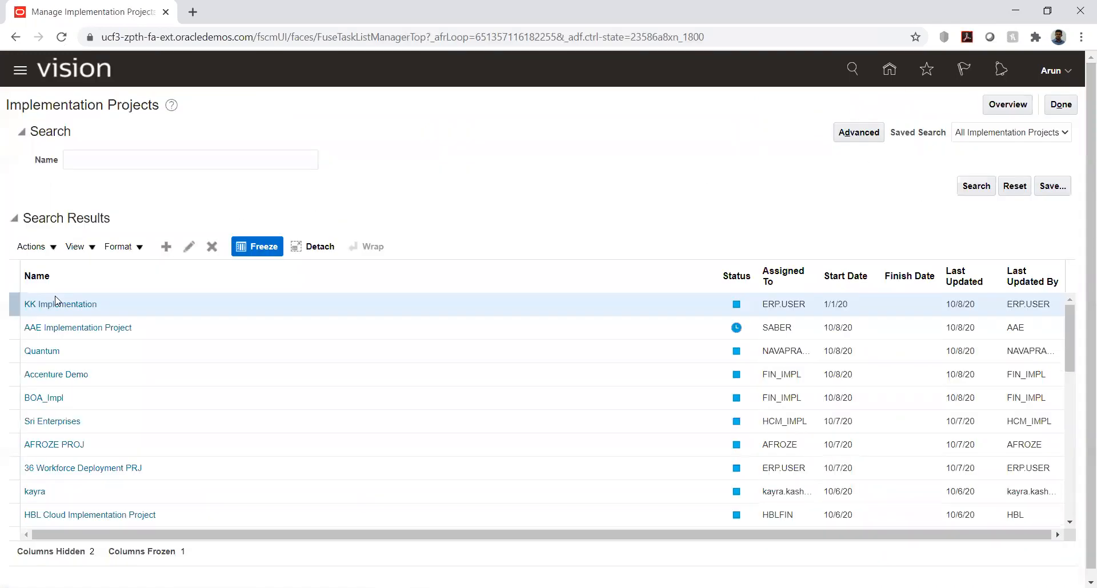
left_click(58, 305)
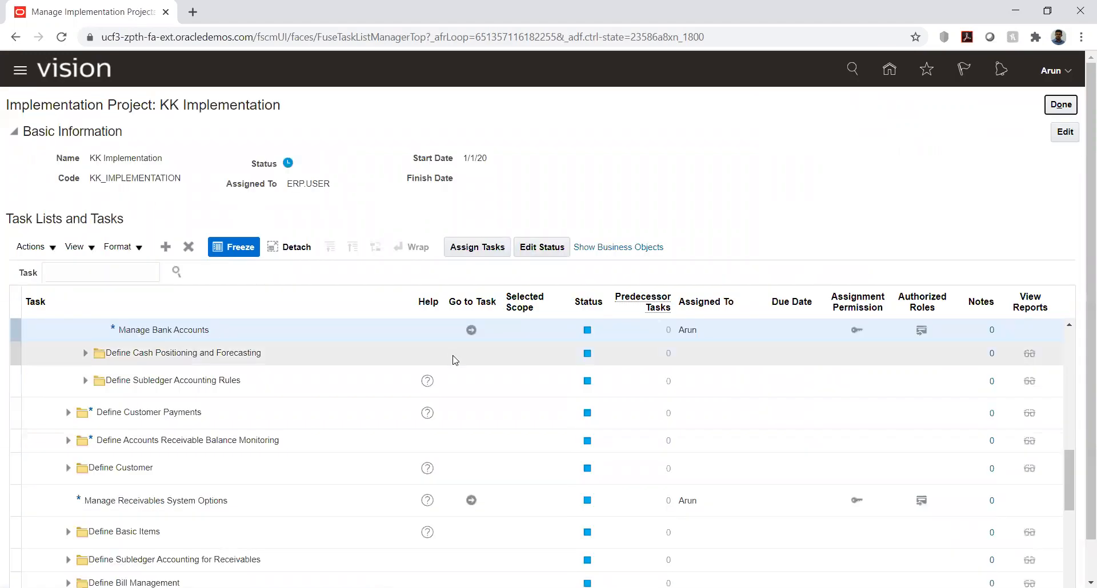
left_click(471, 330)
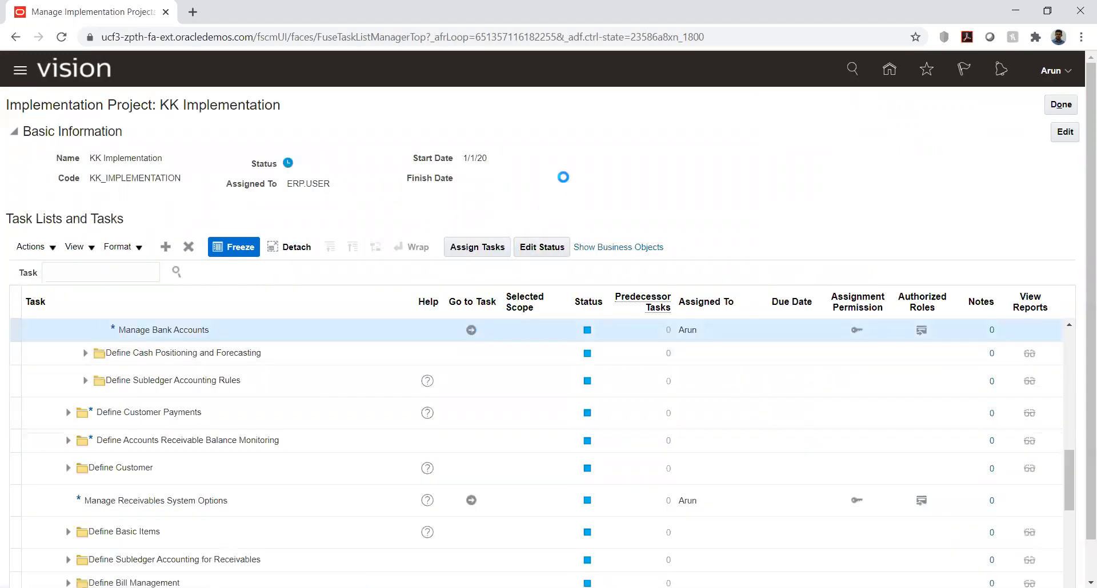
Search bank accounts by account name "kk" and open KK_Account for editing
left_click(153, 194)
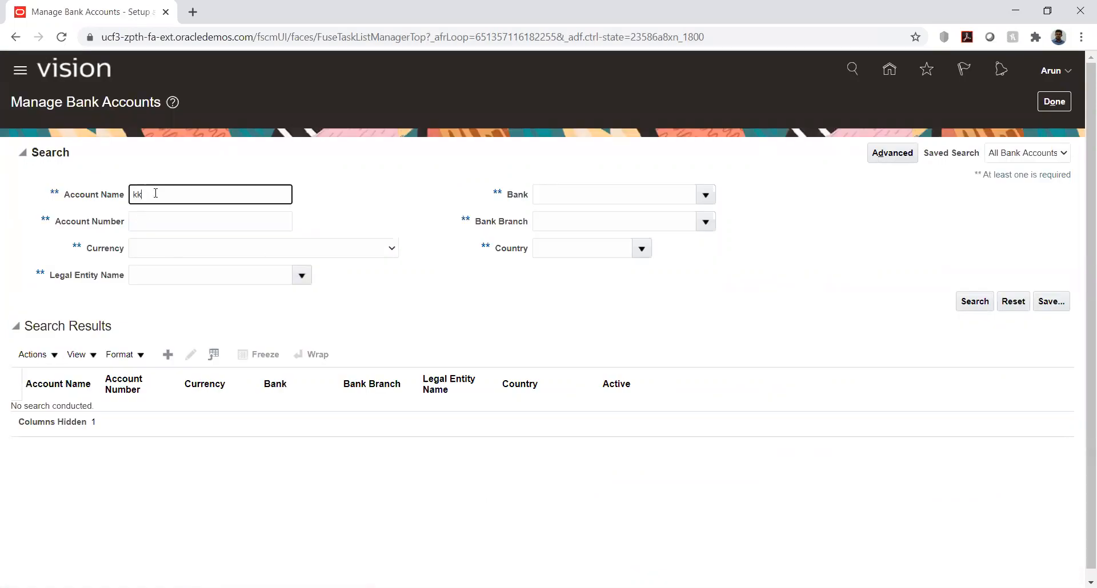
key("Return")
left_click(49, 414)
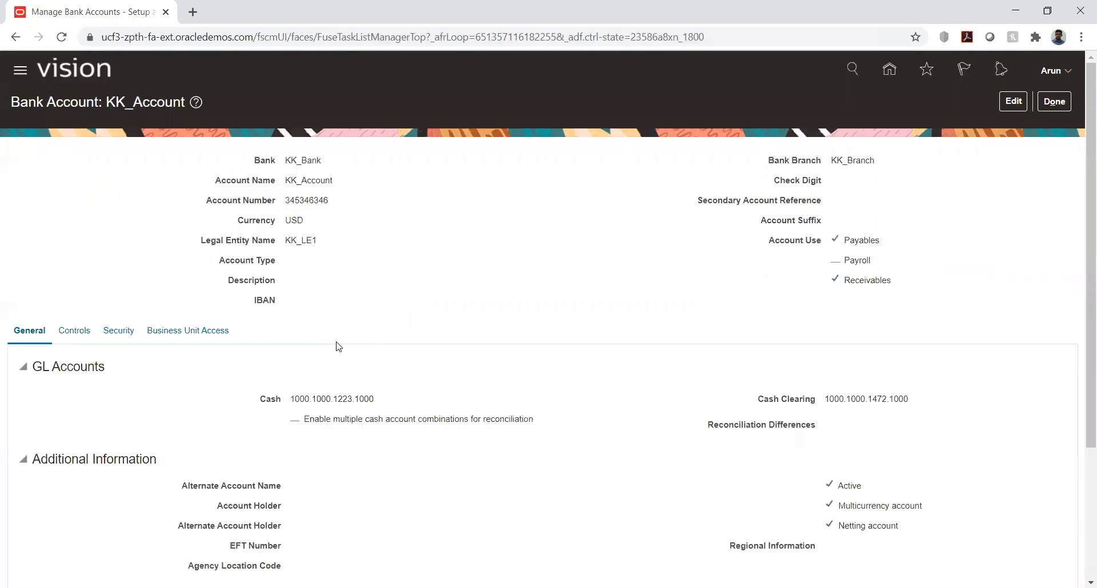
left_click(1006, 104)
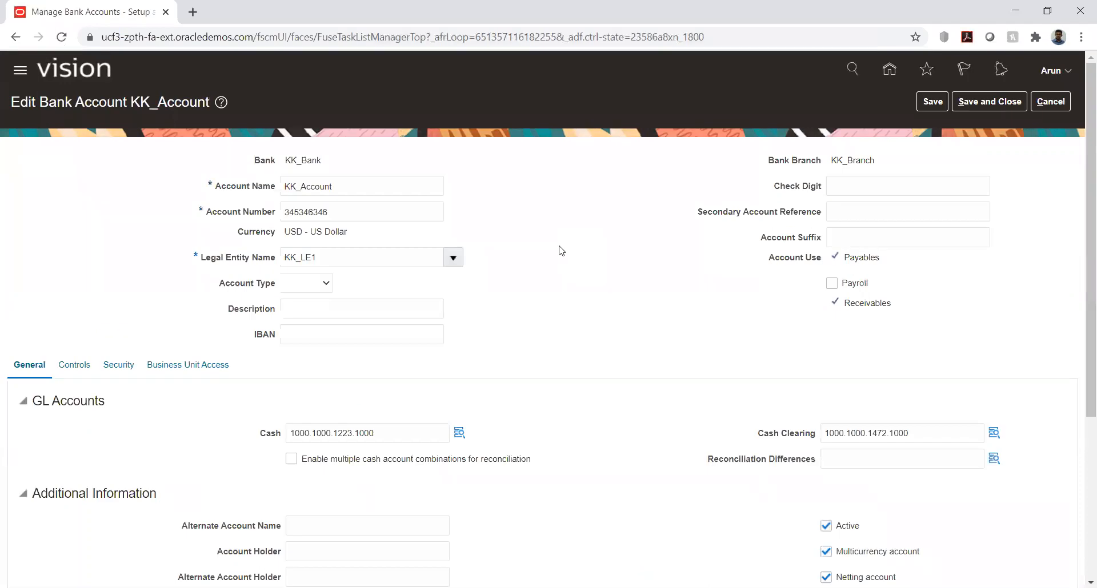
Show the account's business unit access and try to edit the KK_Business unit entry
left_click(171, 366)
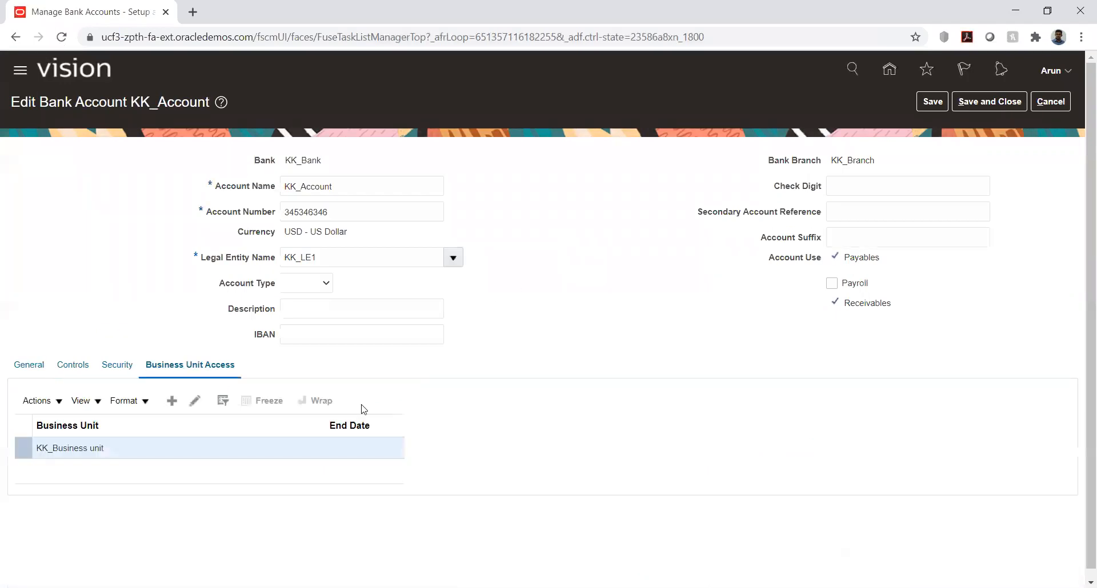
left_click(131, 453)
left_click(196, 403)
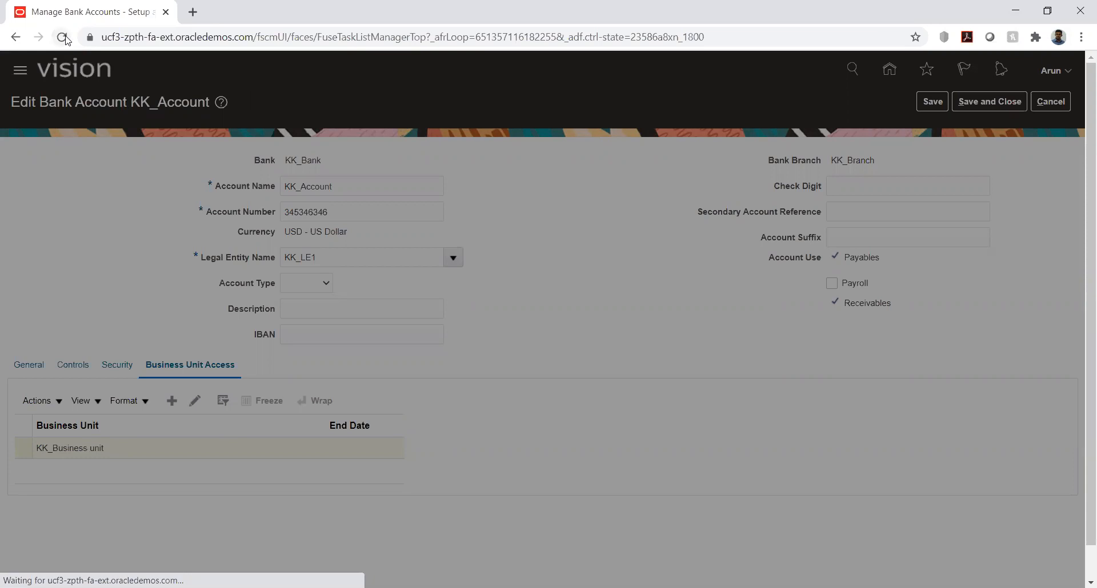
Load ucf3-zpth-fa-ext.oracledemos.com in a new browser tab
left_click(192, 17)
key("ctrl+v")
key("Return")
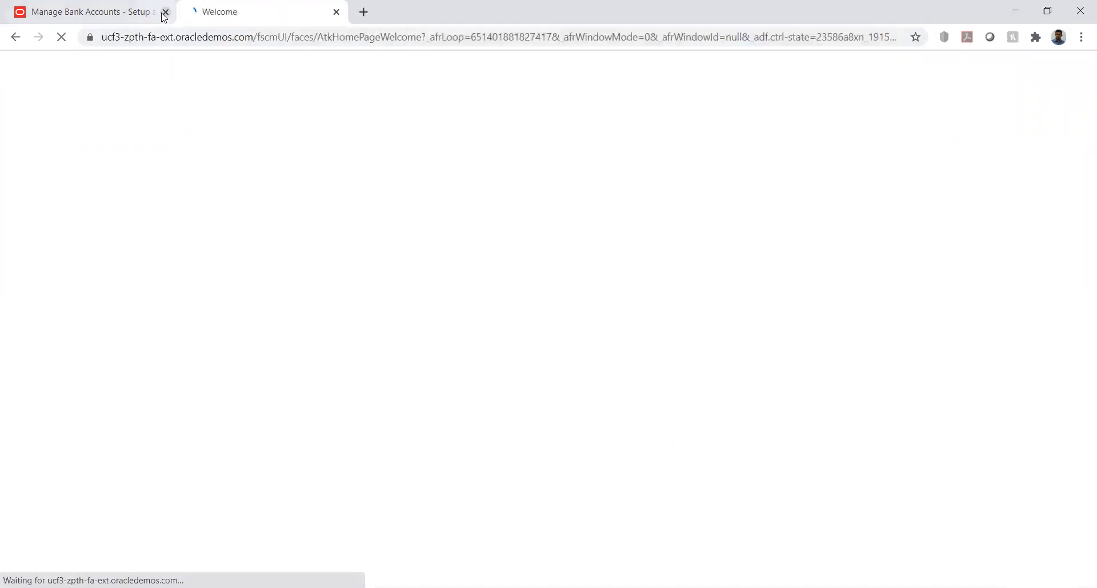
Return to Manage Bank Accounts in the KK Implementation project through Setup and Maintenance, and close the unresponsive bank account tab
left_click(889, 72)
left_click(619, 117)
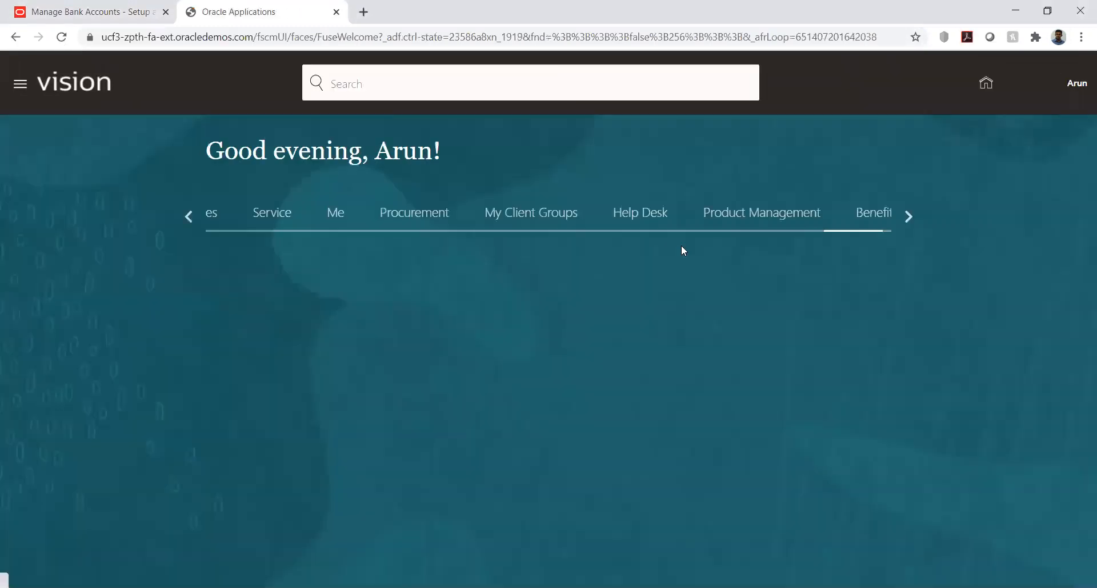
left_click(1066, 85)
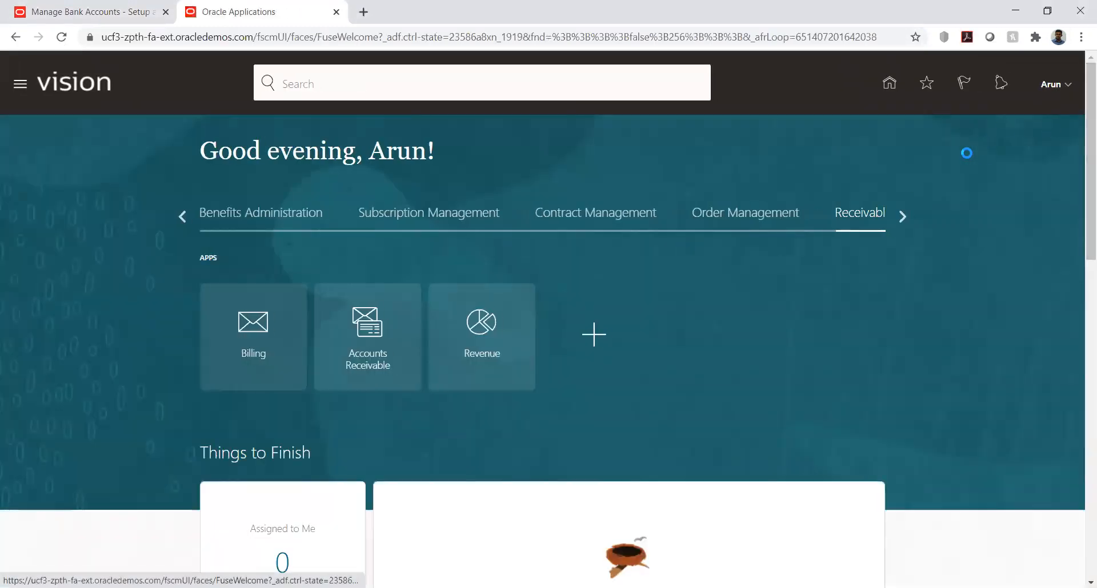
left_click(825, 293)
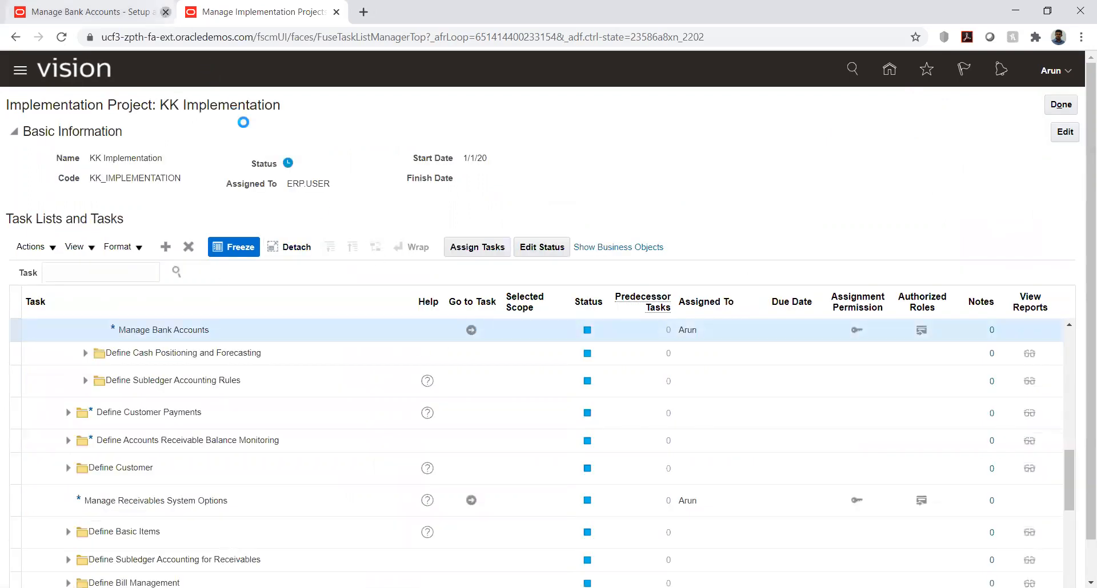
key("ctrl+w")
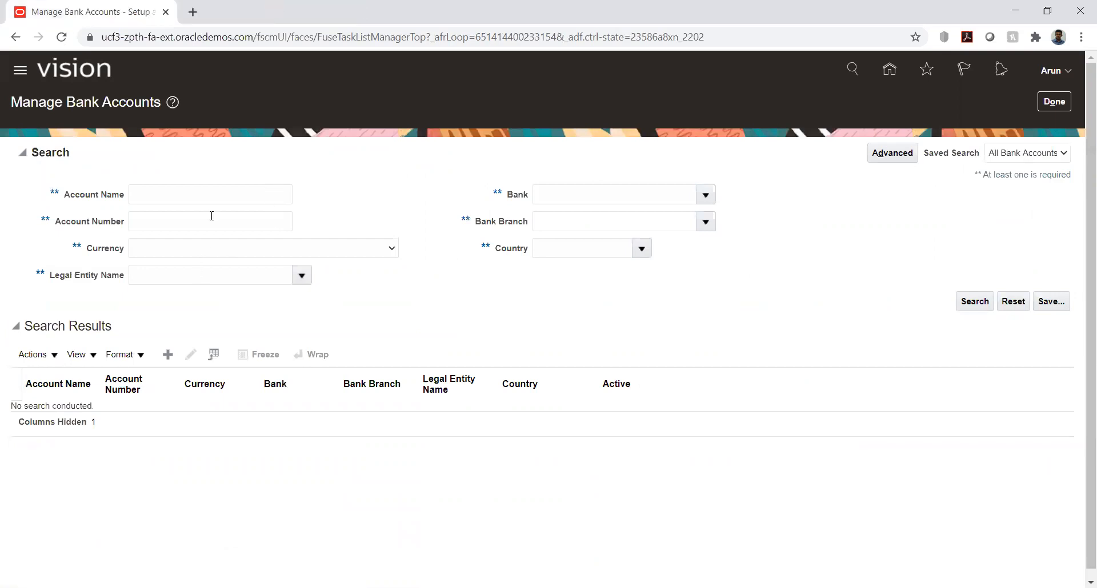
Find the bank account by account name "kk" and open KK_Account in edit mode
left_click(213, 196)
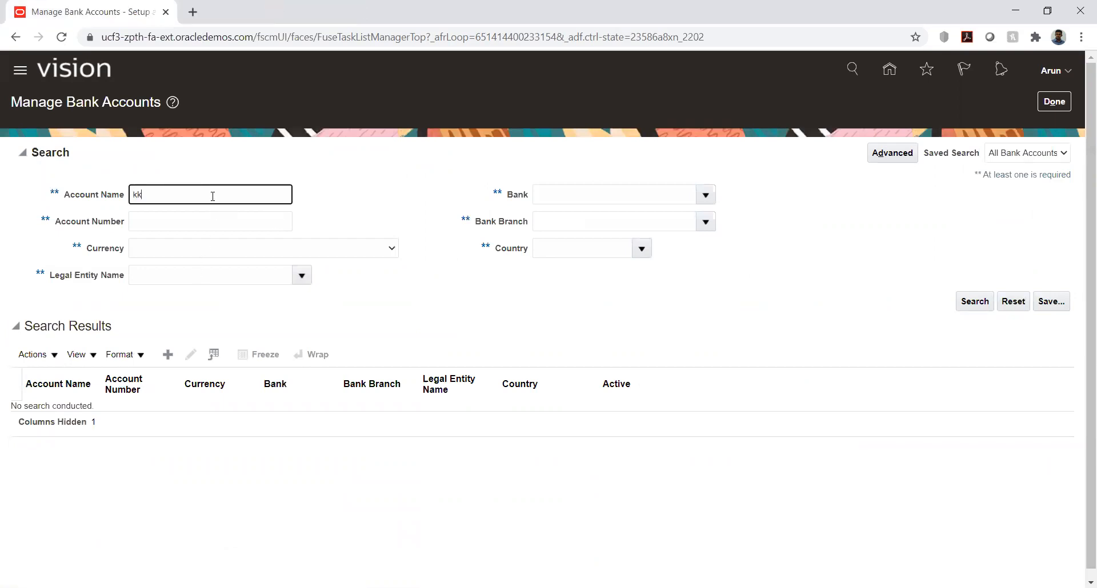
key("Return")
left_click(70, 415)
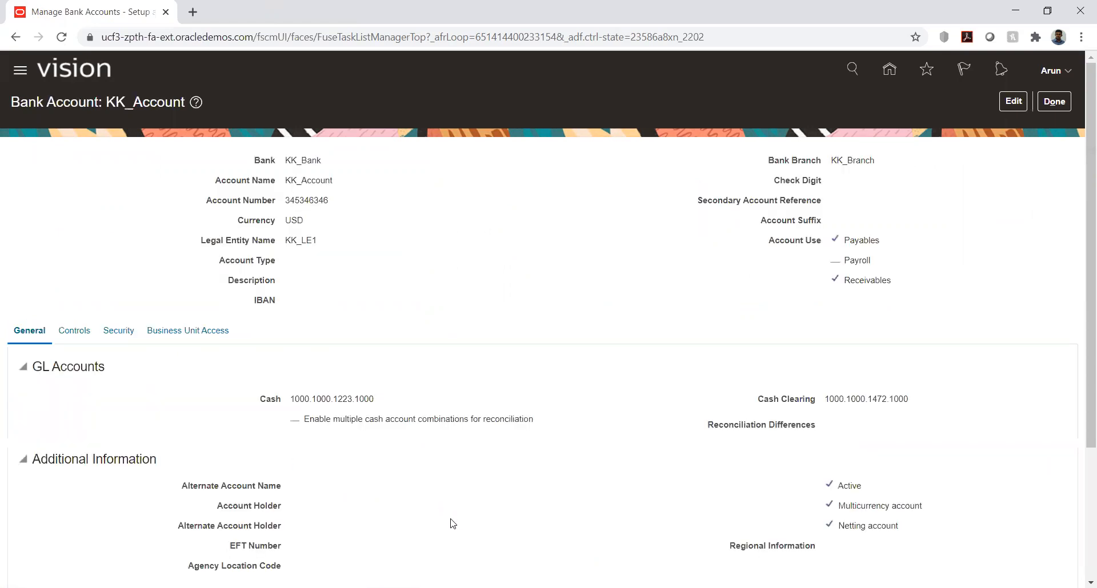
left_click(1015, 109)
Show KK_Account's business unit access and examine the KK_Business unit entry
left_click(194, 366)
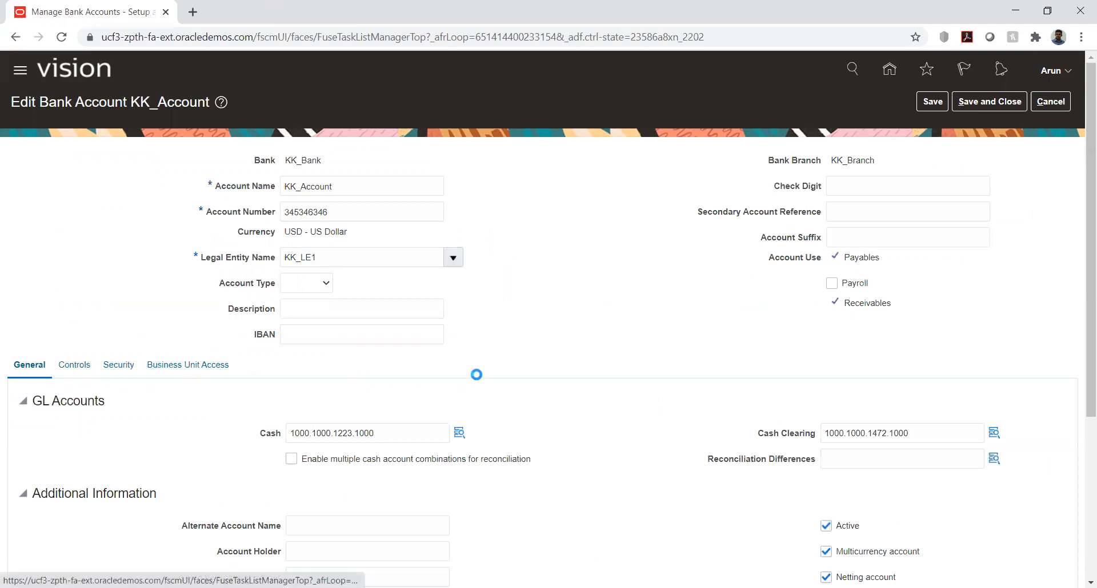
left_click(66, 446)
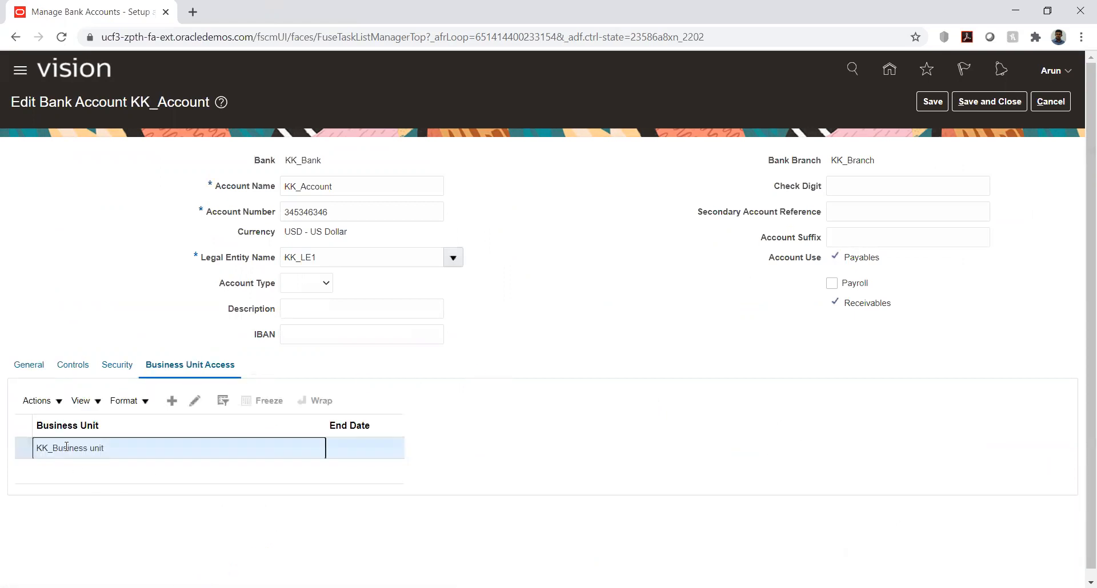
triple_click(66, 447)
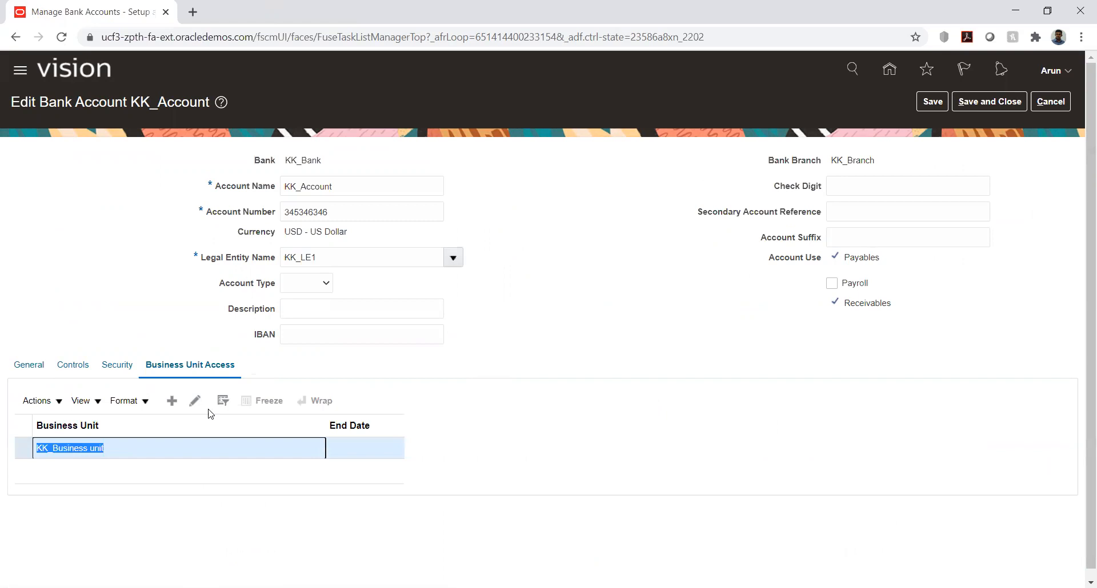
left_click(677, 297)
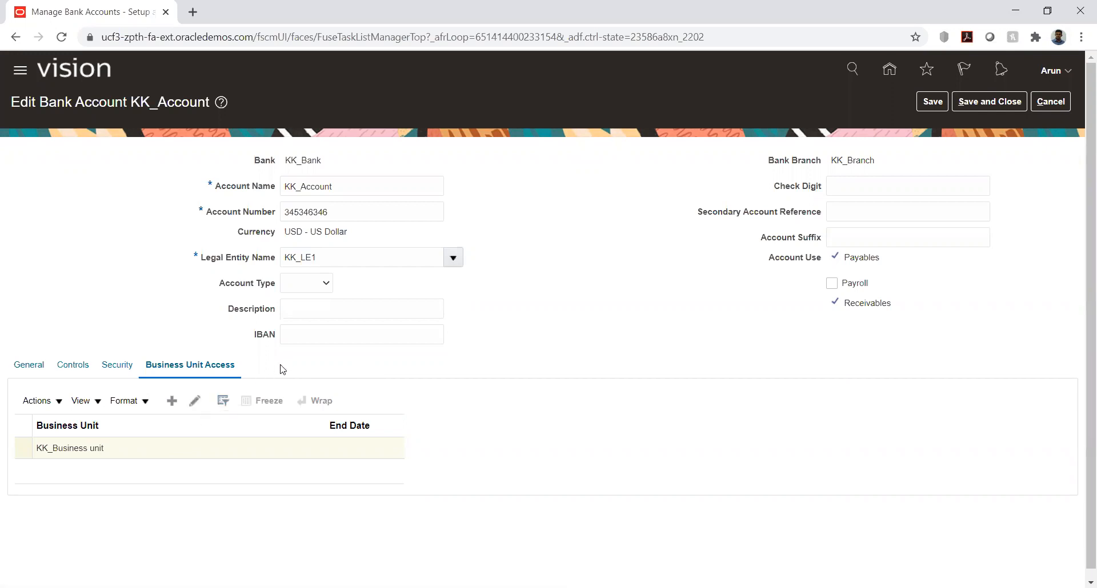
Review KK_Account's general details, including its GL accounts and the Netting account option
left_click(29, 367)
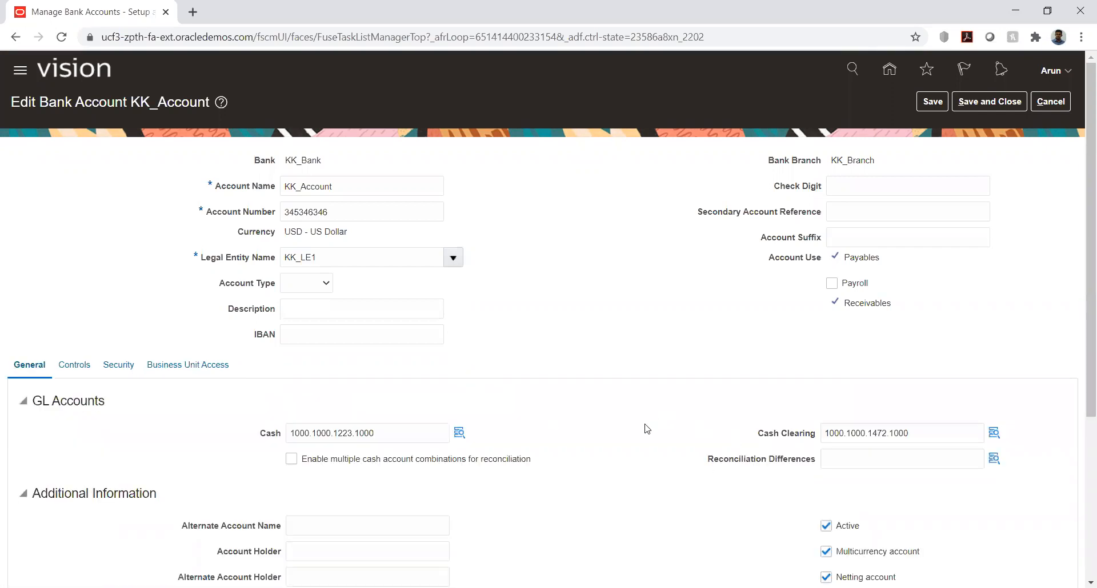
scroll(647, 429, "down", 3)
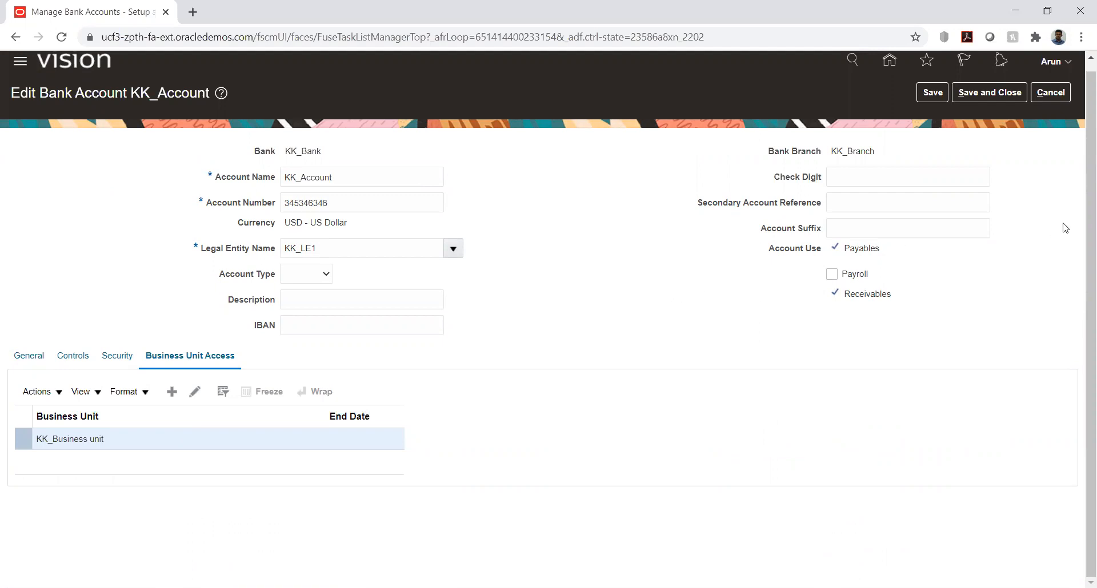
scroll(1066, 226, "up", 1)
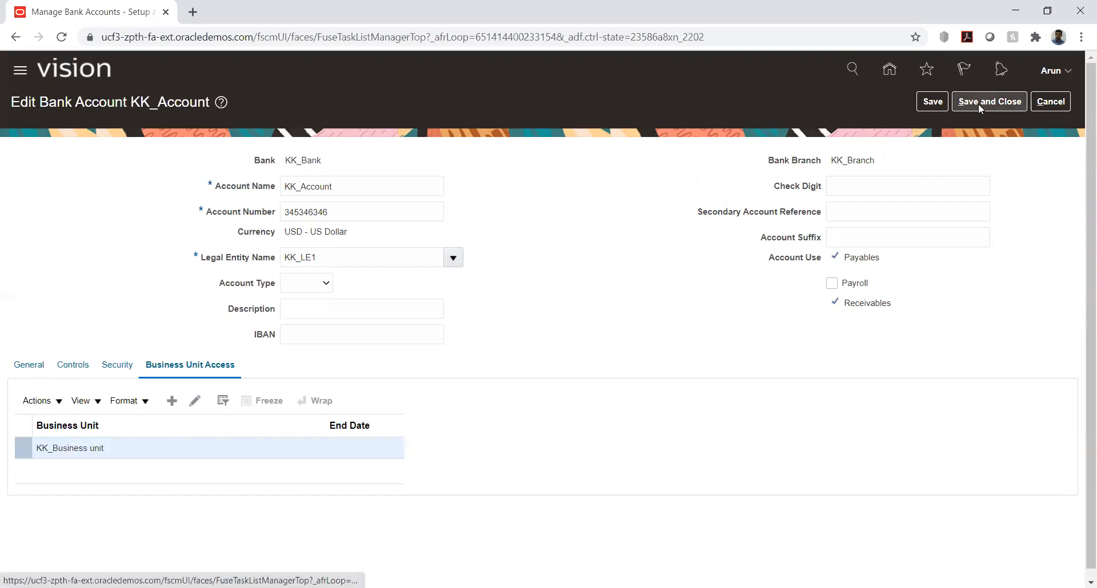
left_click(29, 364)
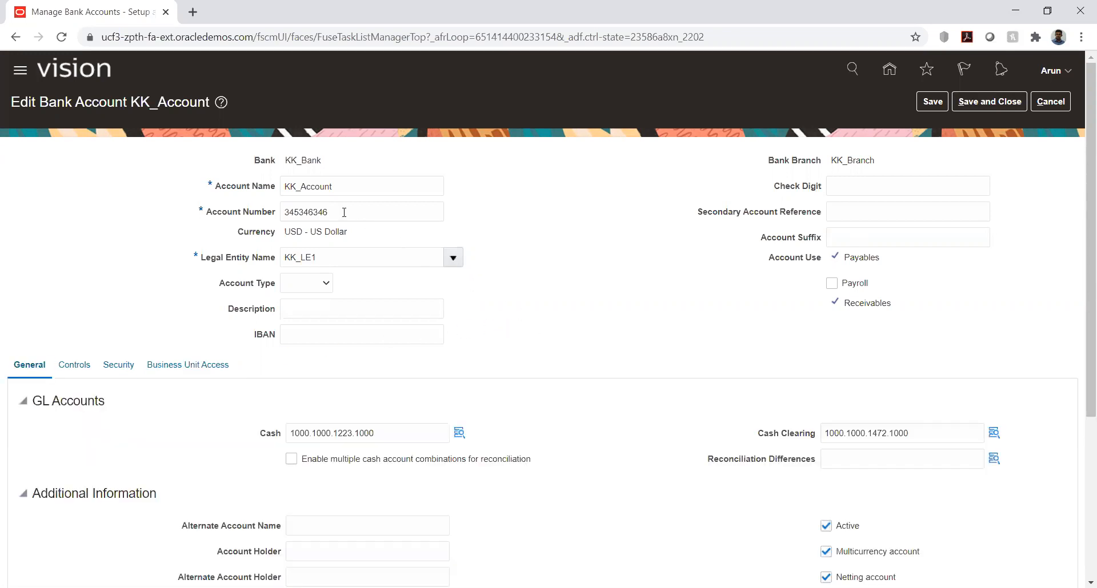
scroll(643, 349, "down", 1)
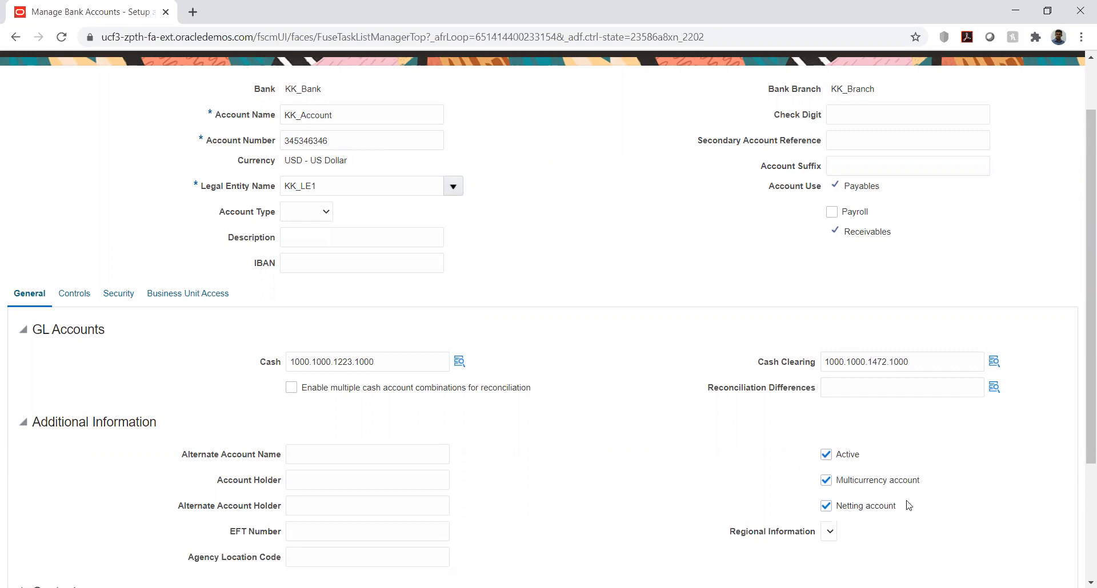
left_click_drag(902, 511, 837, 510)
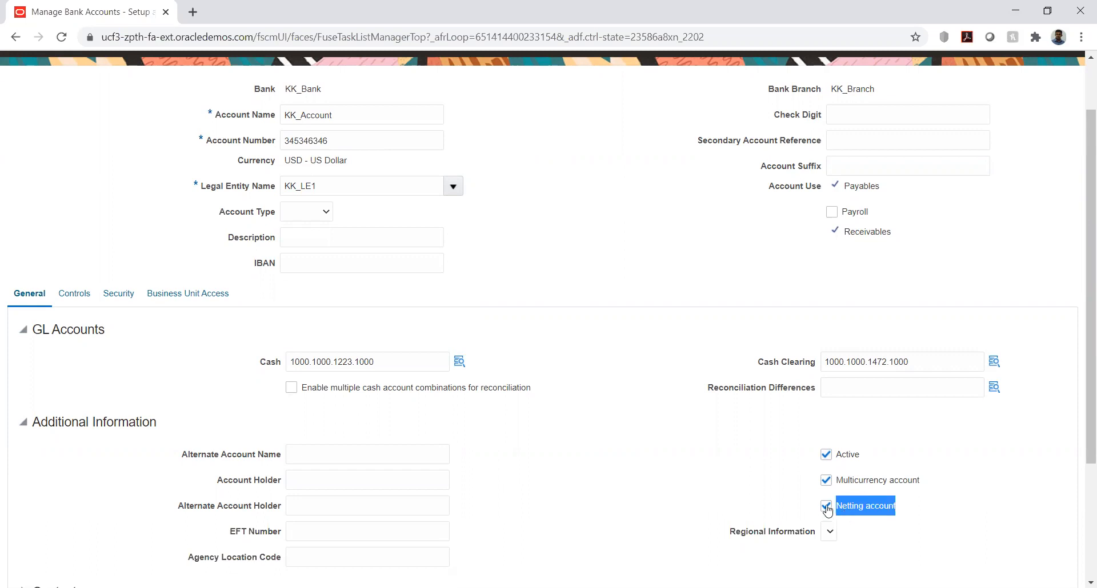
left_click(554, 200)
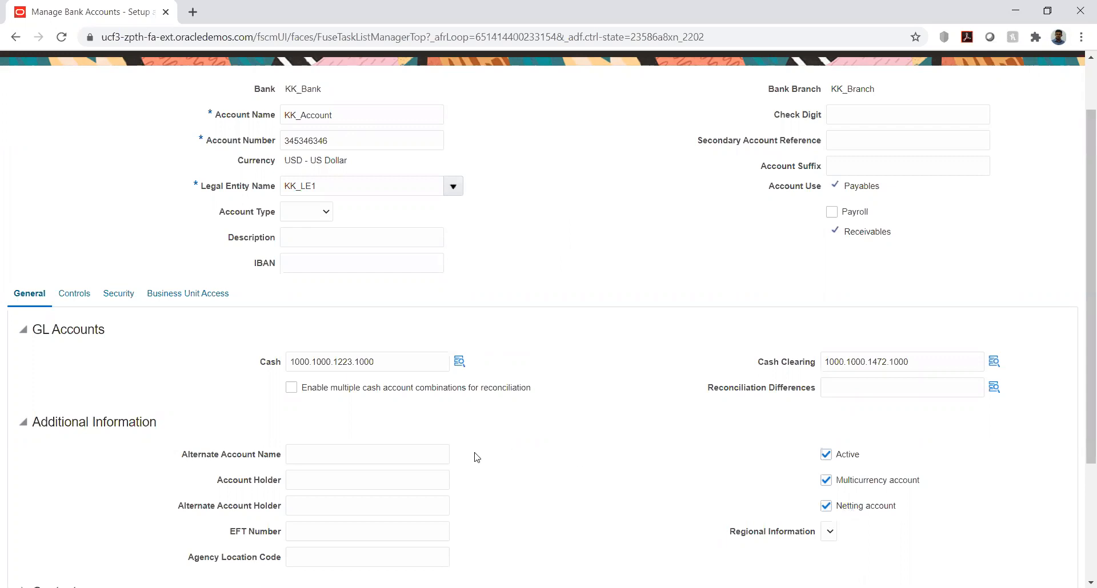
Examine the Create Business Unit Access form for KK_Account and close it without adding a business unit
left_click(198, 300)
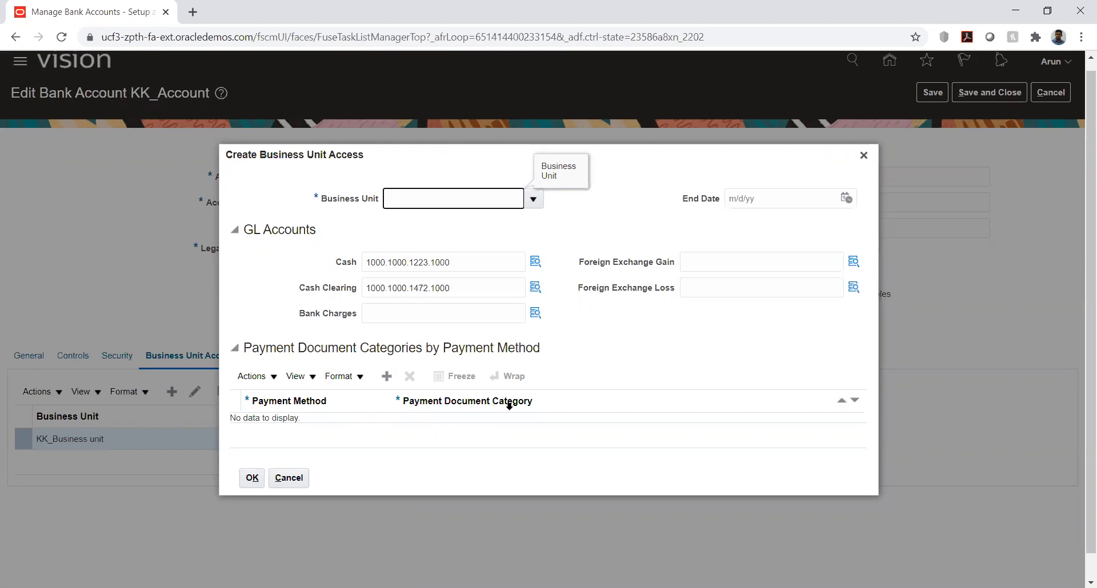
left_click(864, 156)
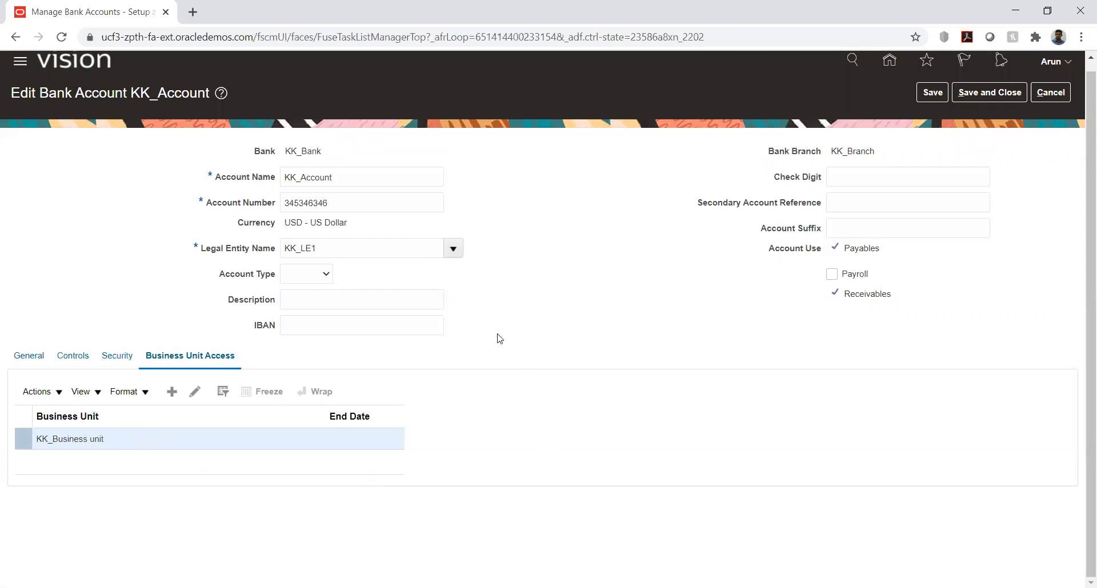
scroll(721, 259, "up", 1)
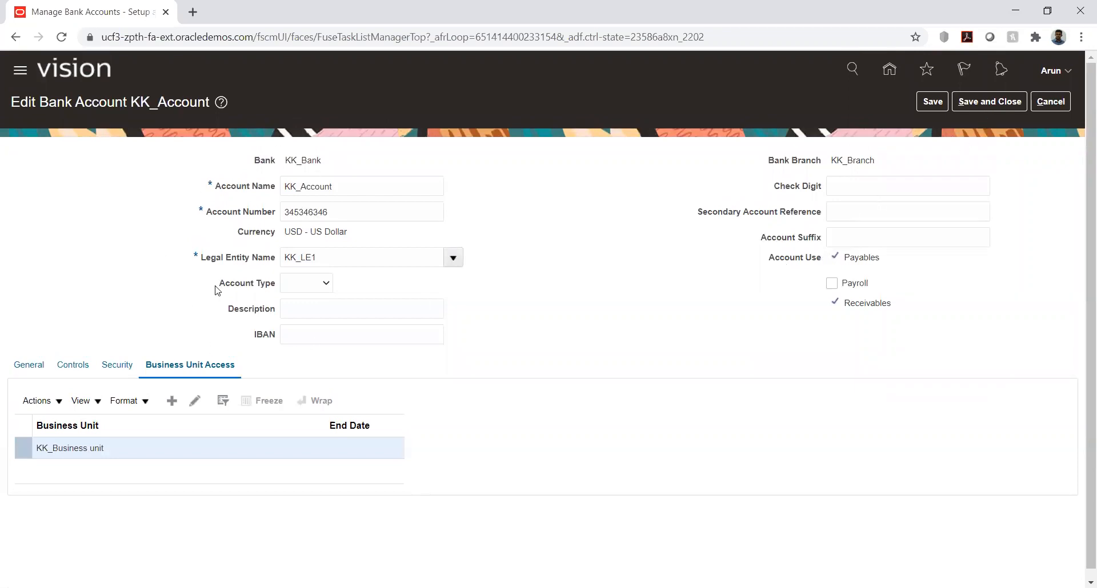
Save and close KK_Account, and return to the KK Implementation task list
left_click(979, 102)
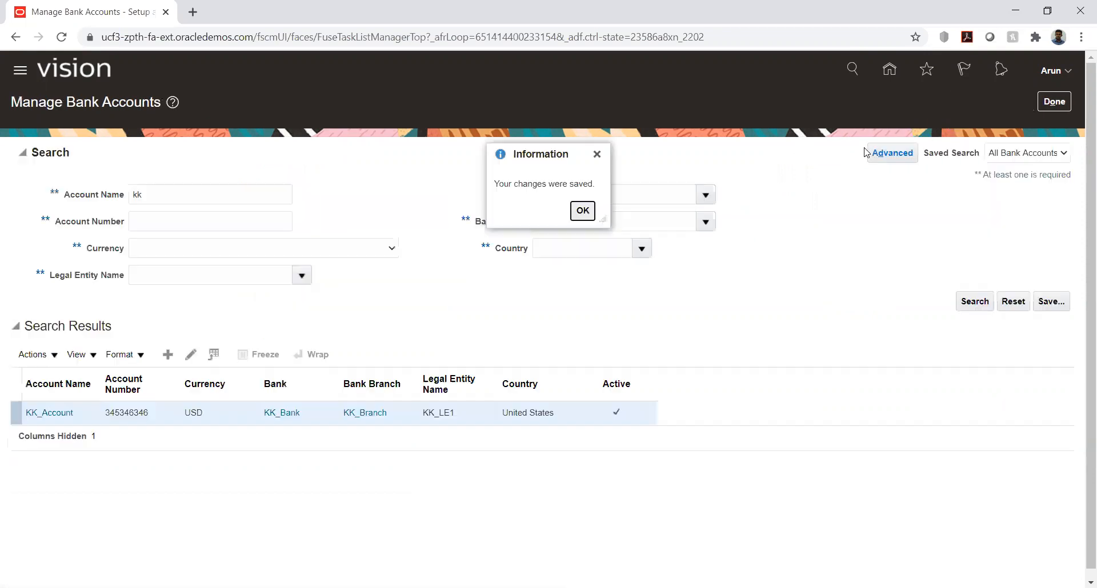
left_click(582, 211)
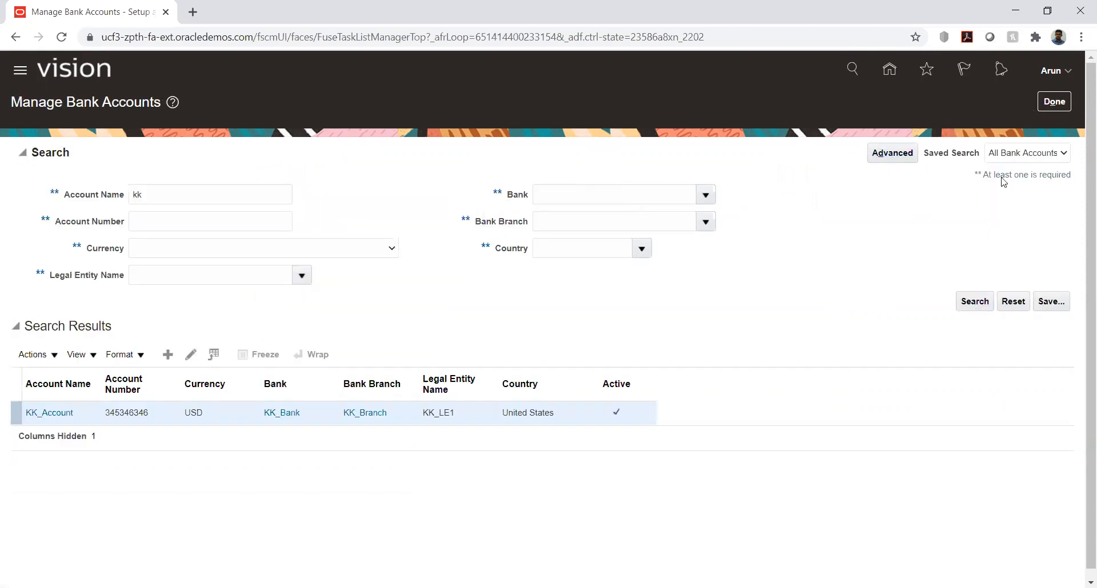
left_click(1047, 107)
Reopen Manage Bank Accounts to look up account name "kk", and go back to the project's task list
left_click(471, 330)
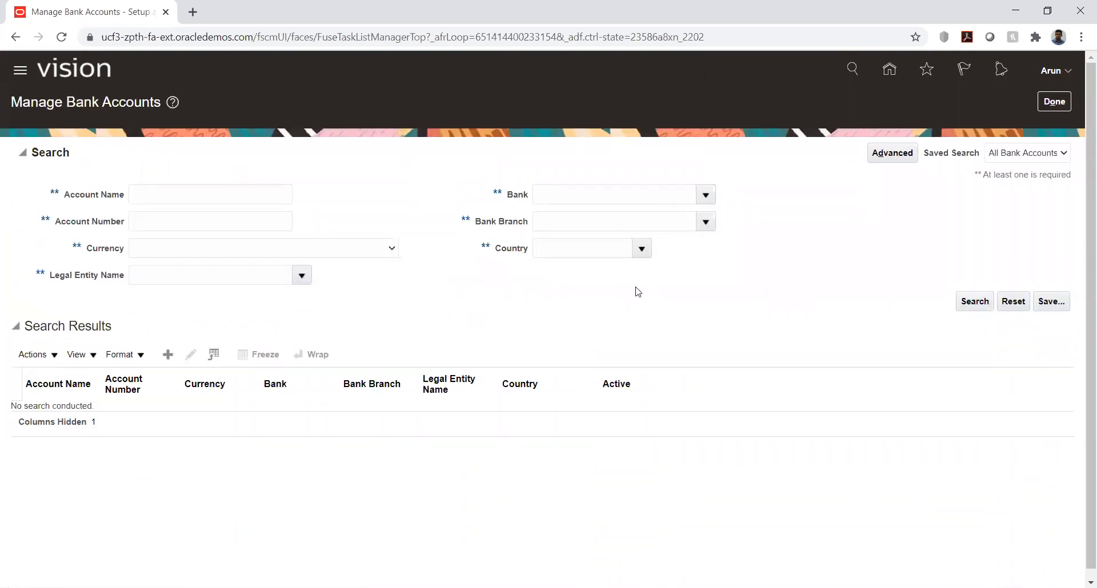
left_click(192, 195)
type("kk")
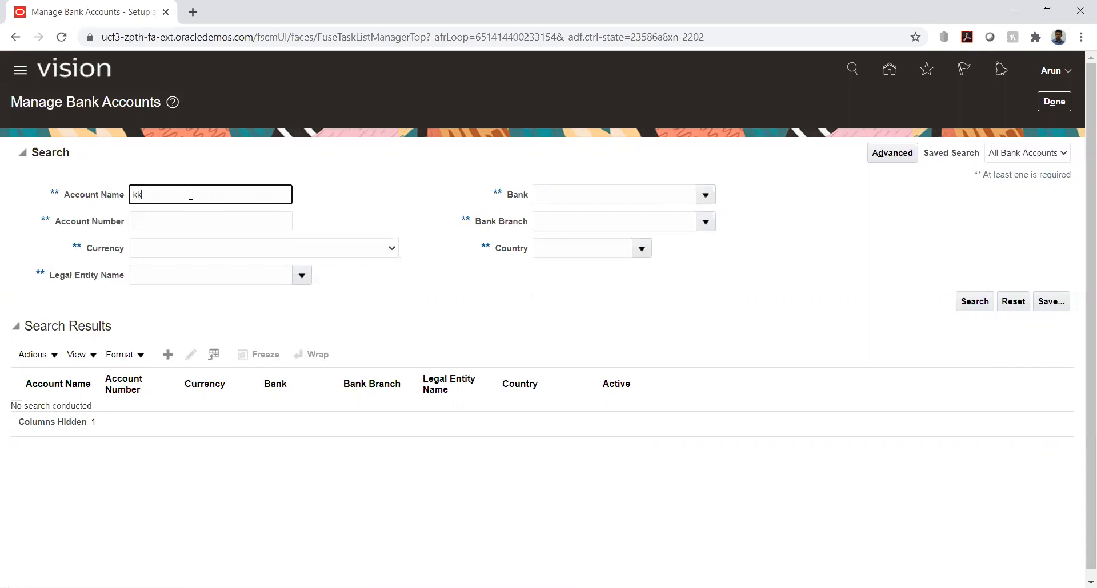
key("Return")
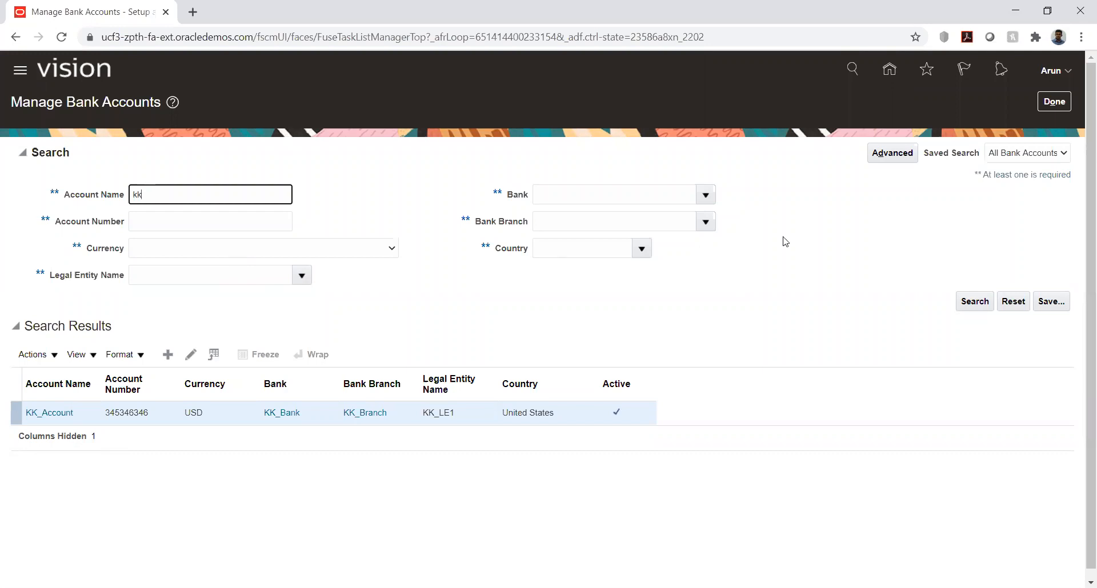
left_click(1054, 101)
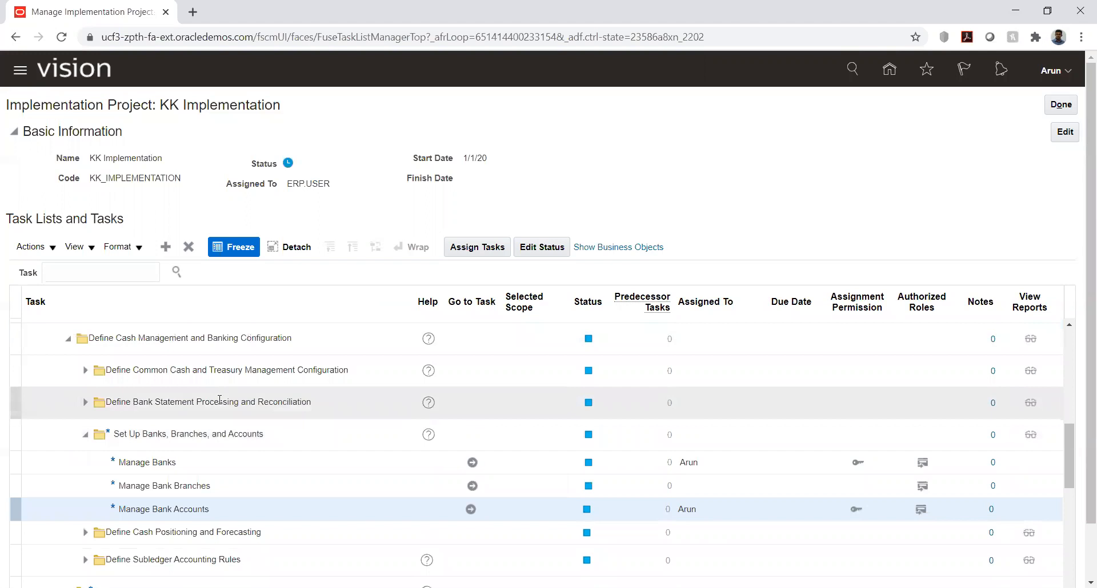
Open the Manage Bank Accounts task under Set Up Banks, Branches, and Accounts and search for account name "KK"
scroll(219, 400, "up", 2)
scroll(221, 403, "up", 2)
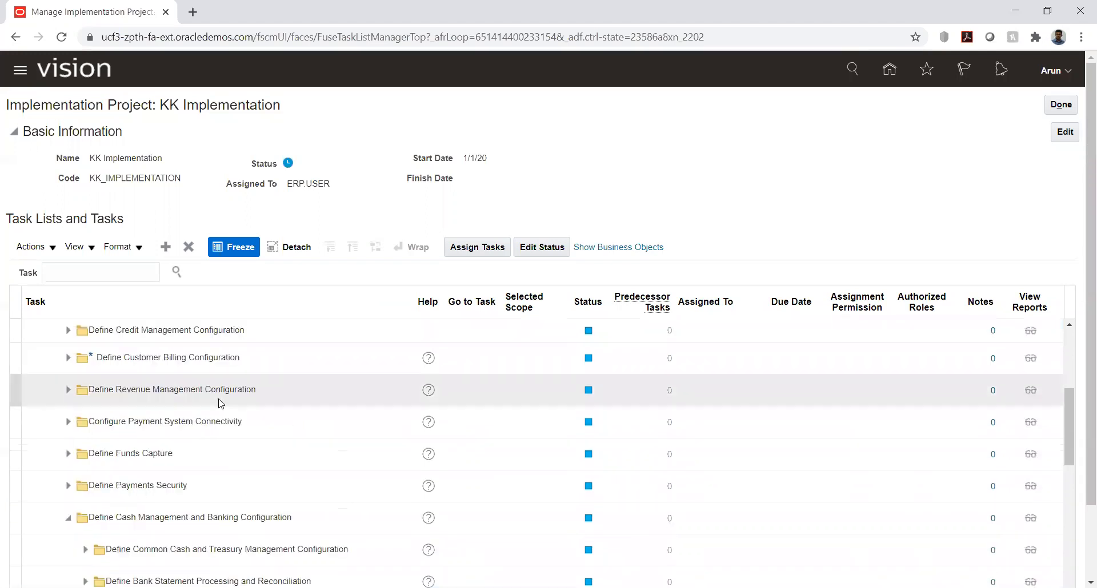
scroll(220, 403, "up", 4)
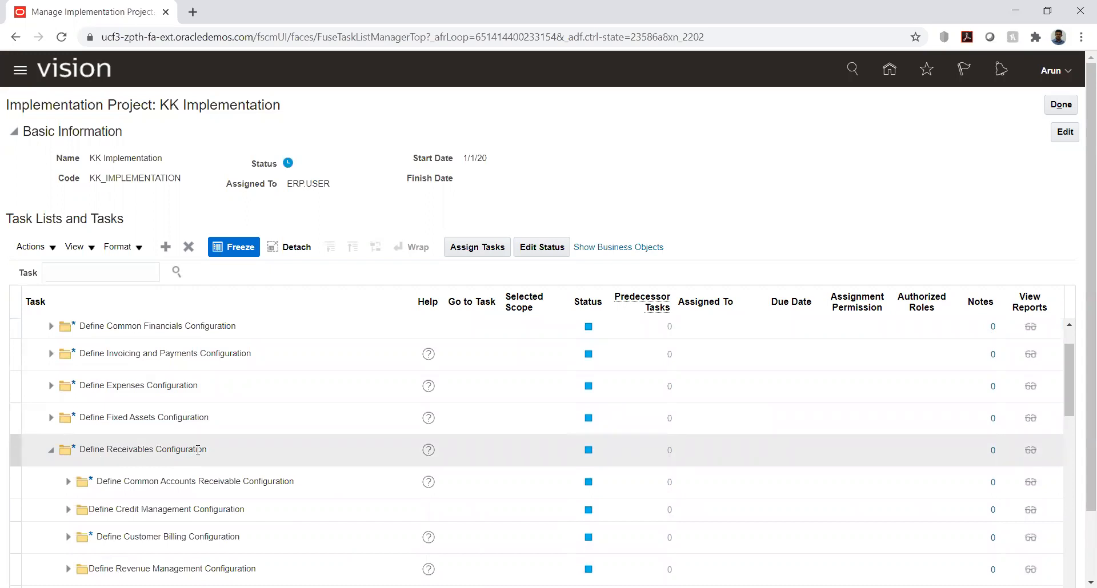
scroll(197, 450, "down", 6)
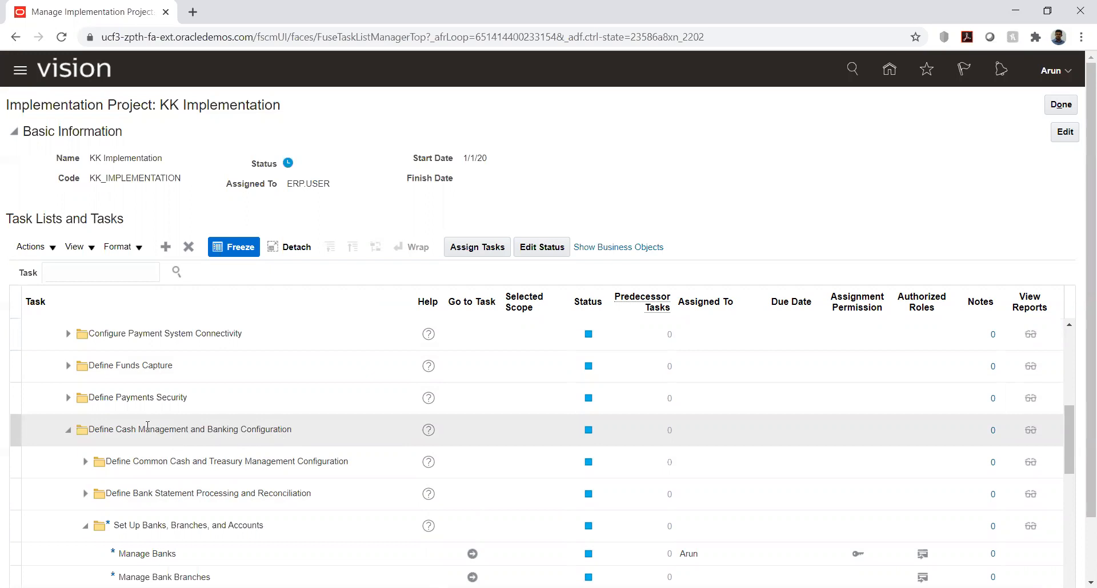
scroll(148, 426, "down", 2)
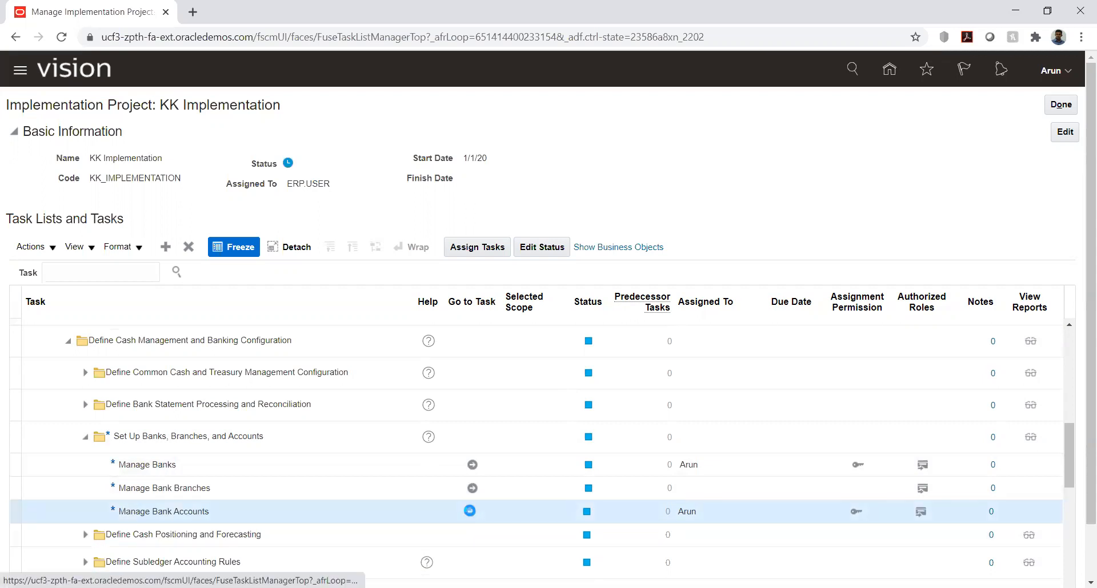
left_click(468, 511)
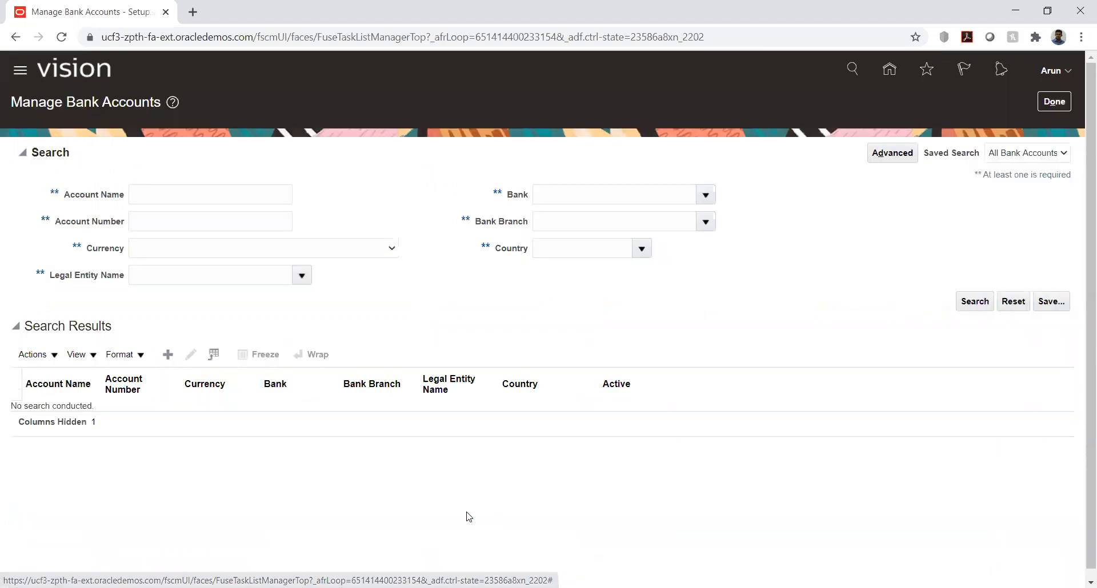
left_click(160, 195)
type("KK")
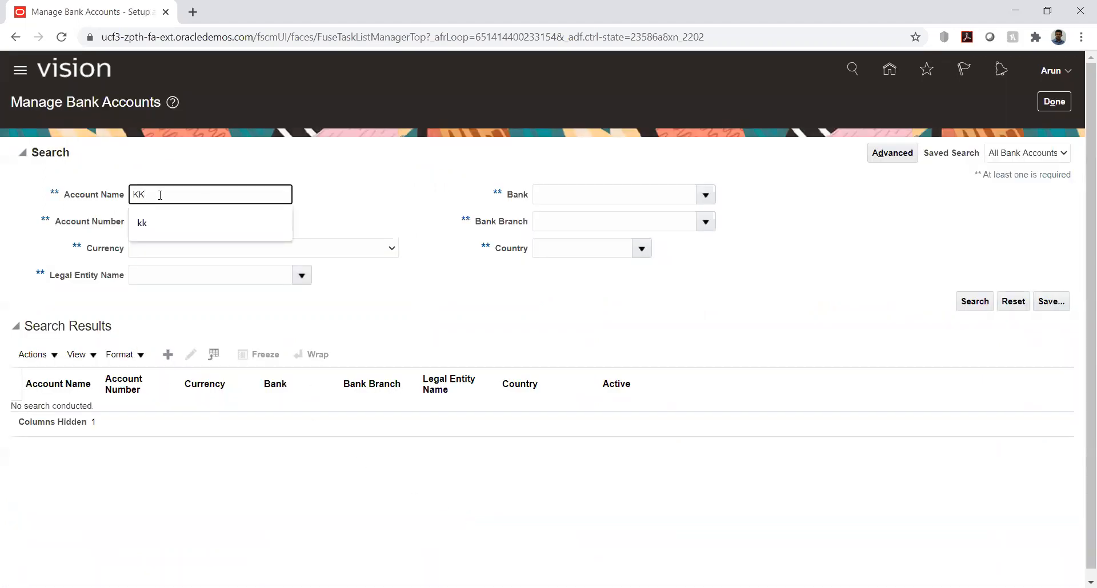
key("Return")
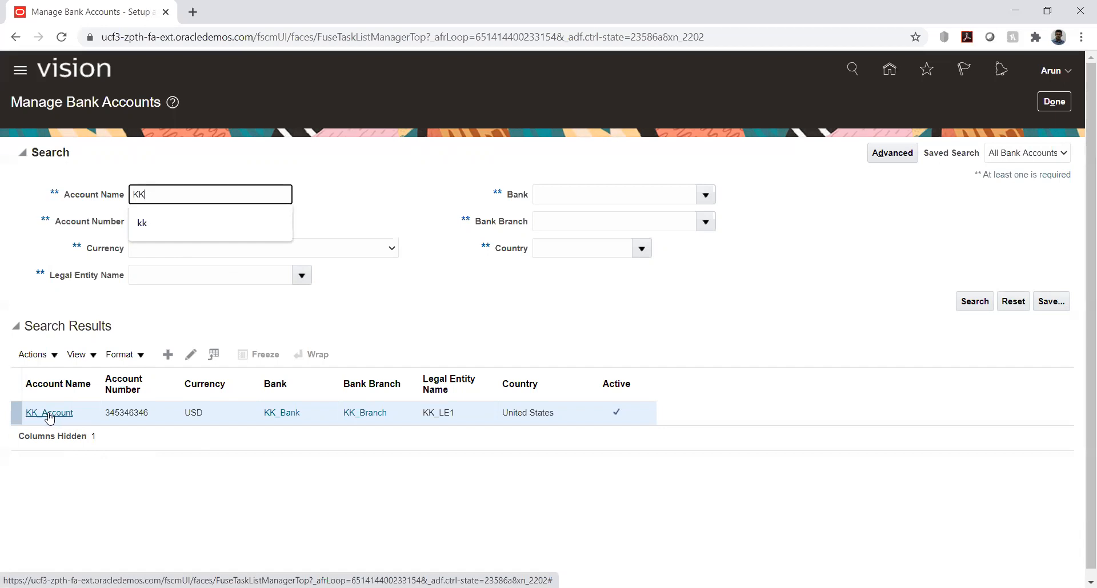
Reload the page, open KK_Account for editing, and review its GL accounts and Netting account option
left_click(50, 415)
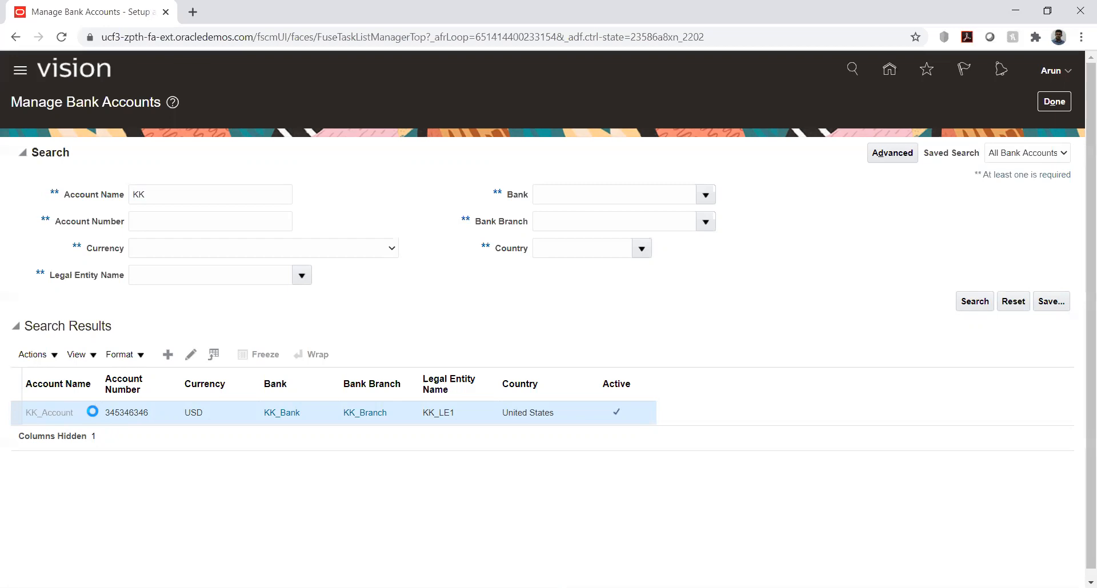
left_click(61, 37)
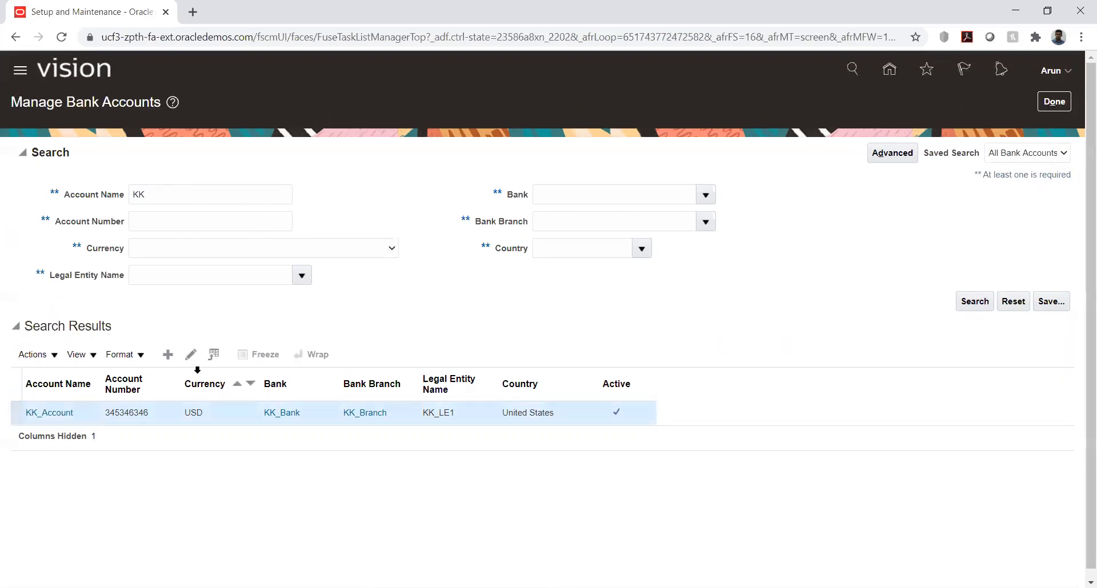
left_click(191, 354)
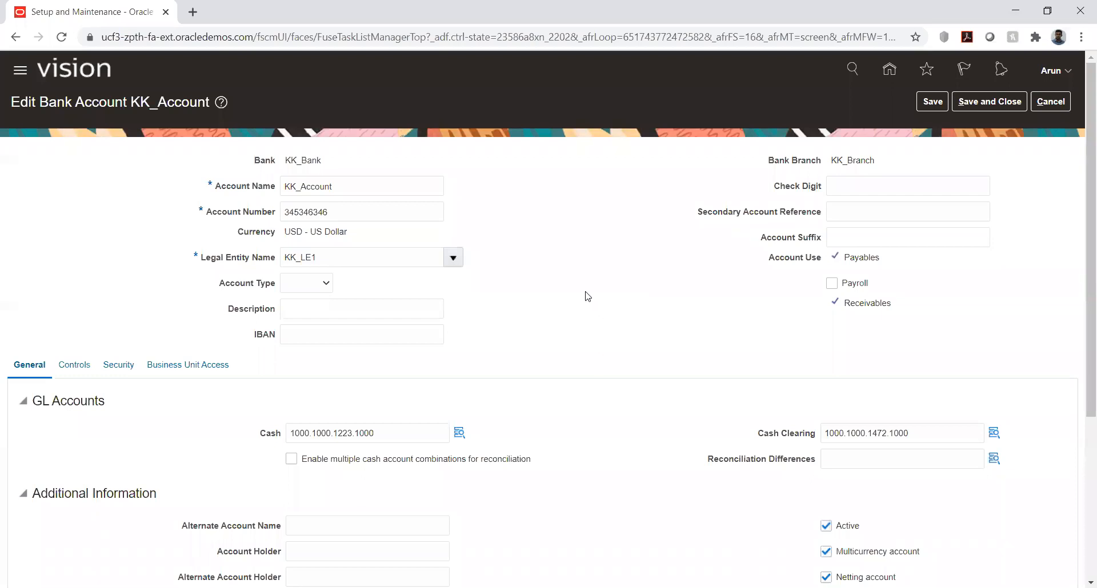
scroll(588, 297, "down", 3)
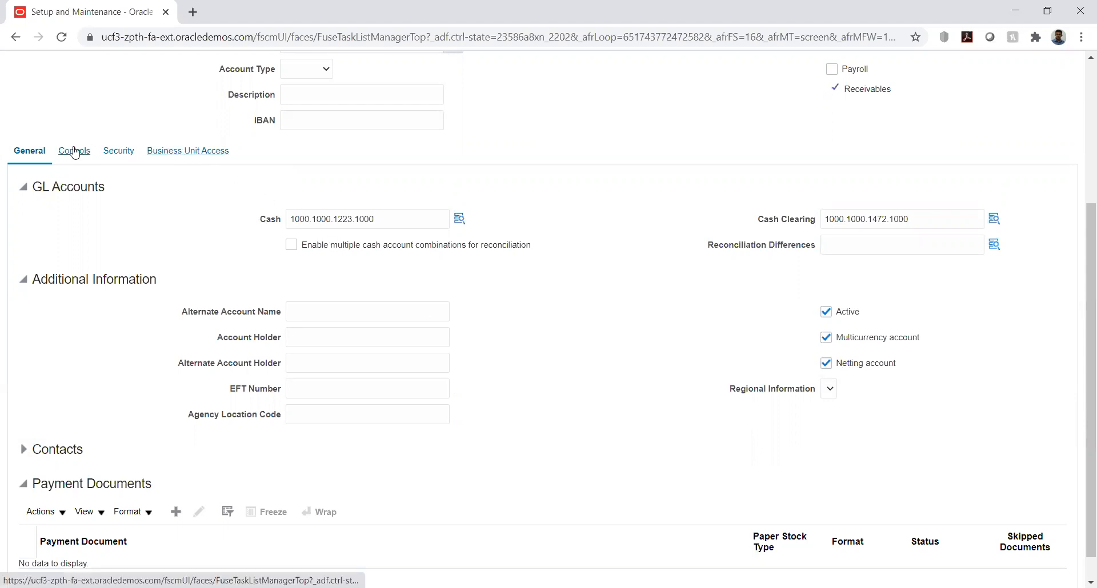
Check KK_Account's business unit access and examine a blank Create Business Unit Access form, cancelling it without adding an entry
left_click(191, 151)
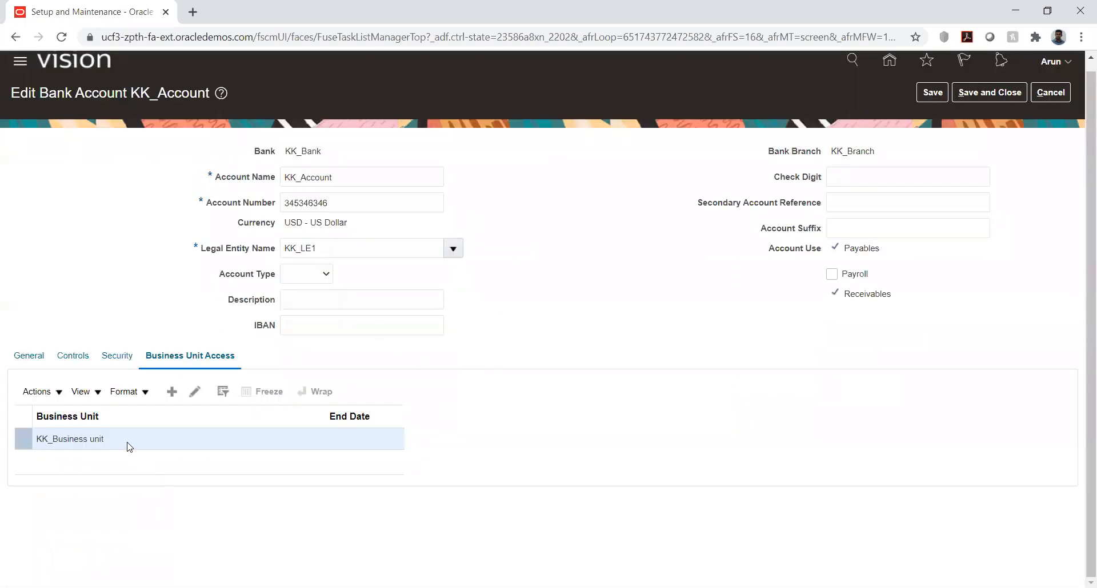
left_click(171, 391)
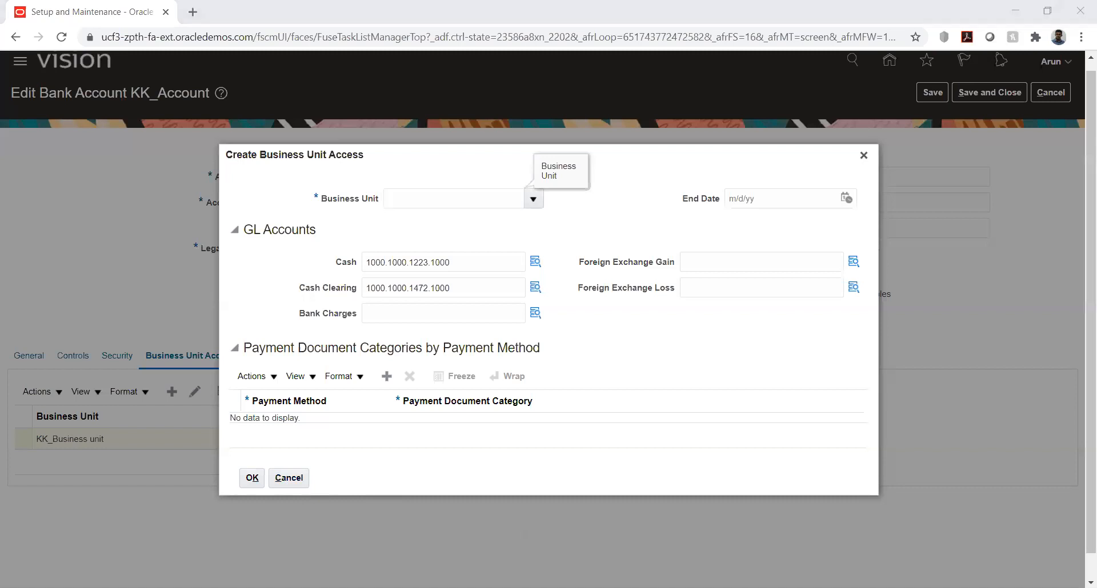
left_click(502, 246)
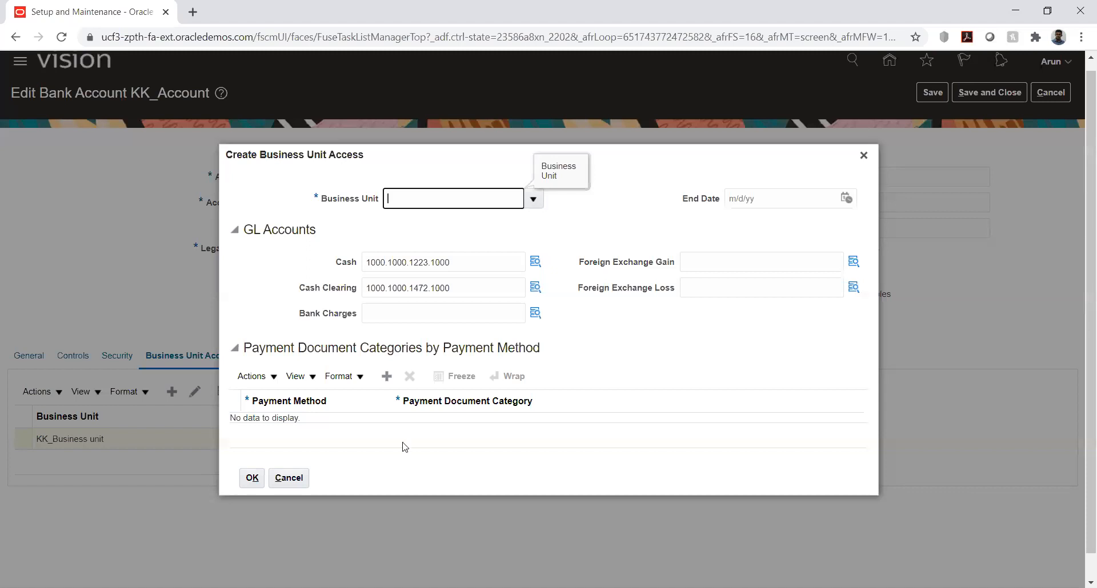
left_click(295, 479)
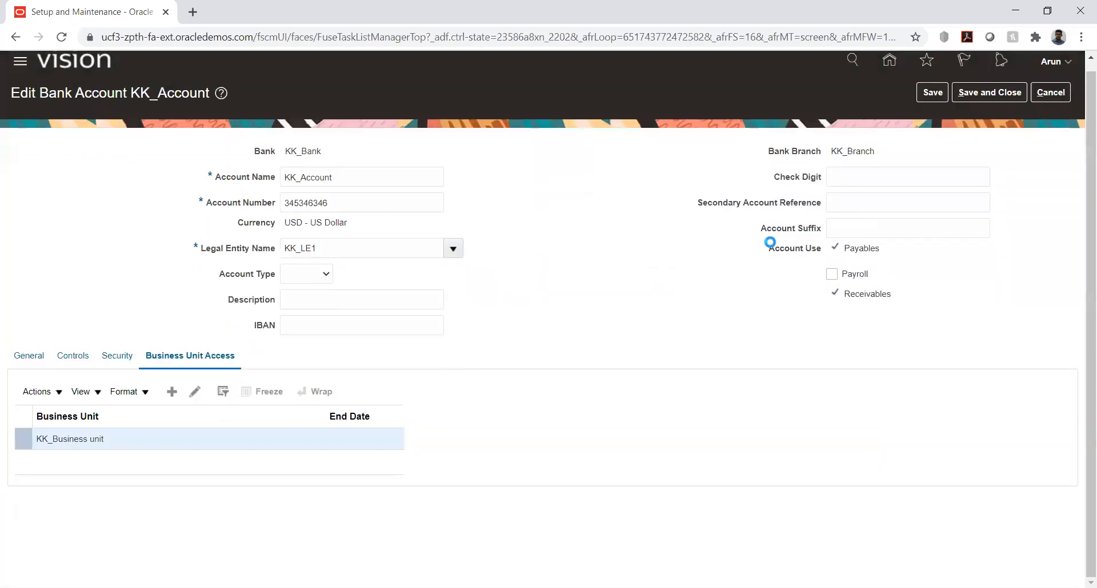
Save and close KK_Account, and finish Manage Bank Accounts to get back to the implementation project
left_click(991, 95)
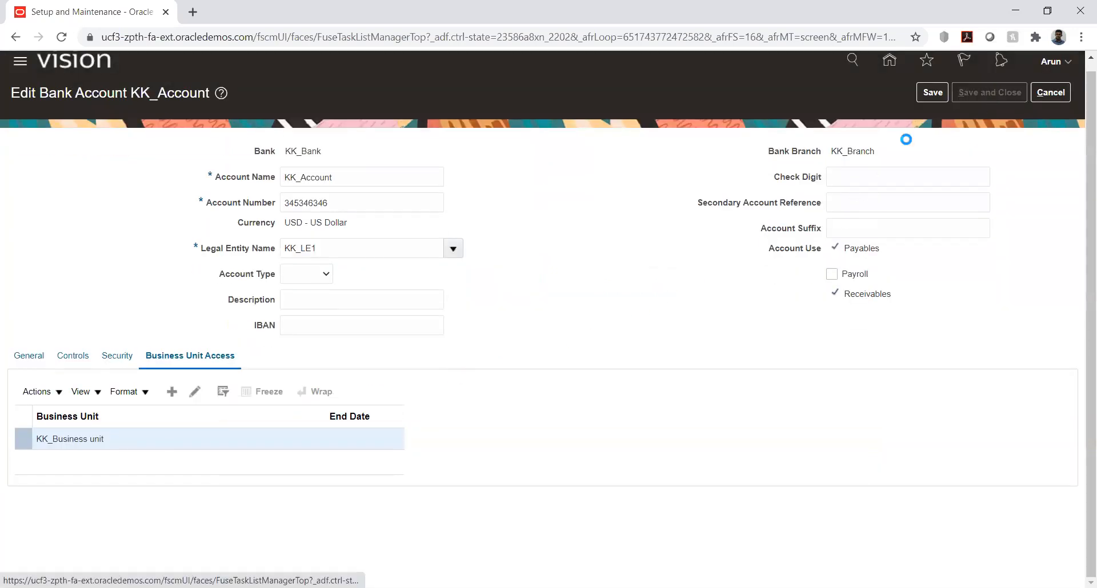
left_click(583, 210)
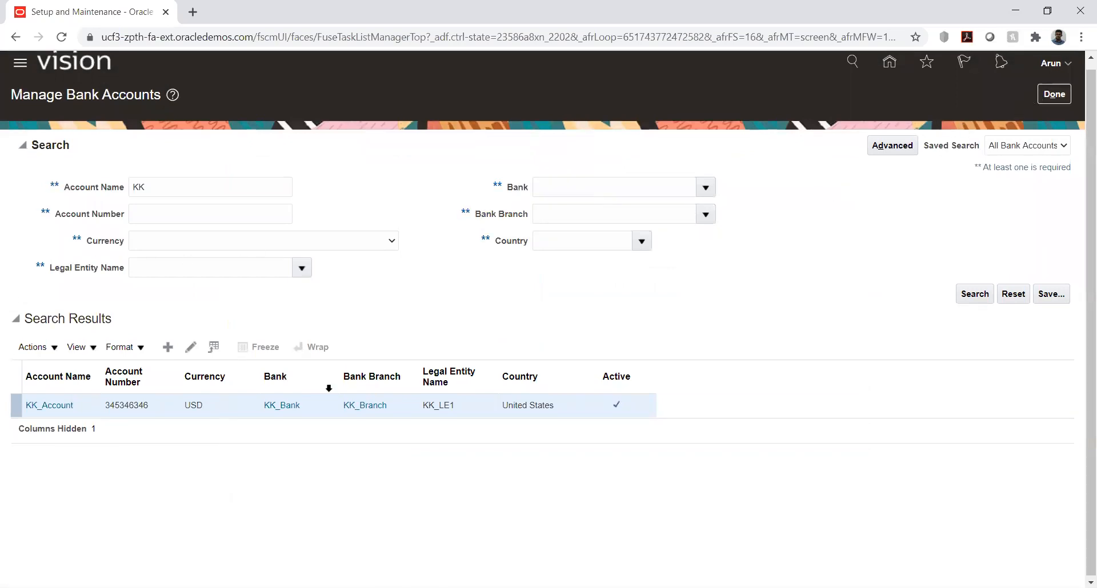
left_click(1055, 95)
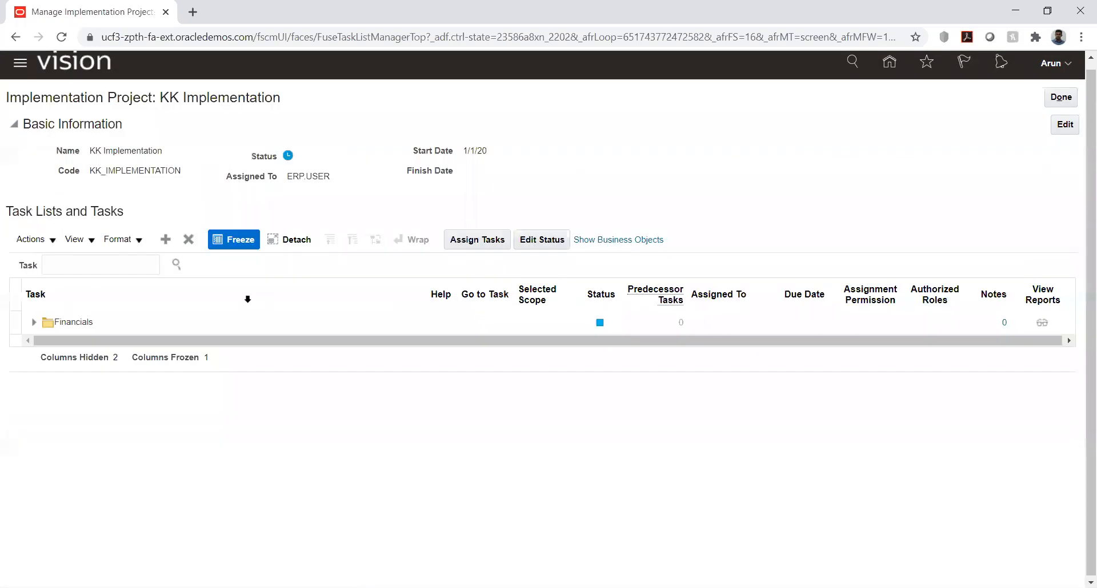
Open Manage Receipt Classes and Methods from Define Customer Payments within Financials' Define Receivables Configuration
left_click(38, 330)
scroll(147, 434, "down", 2)
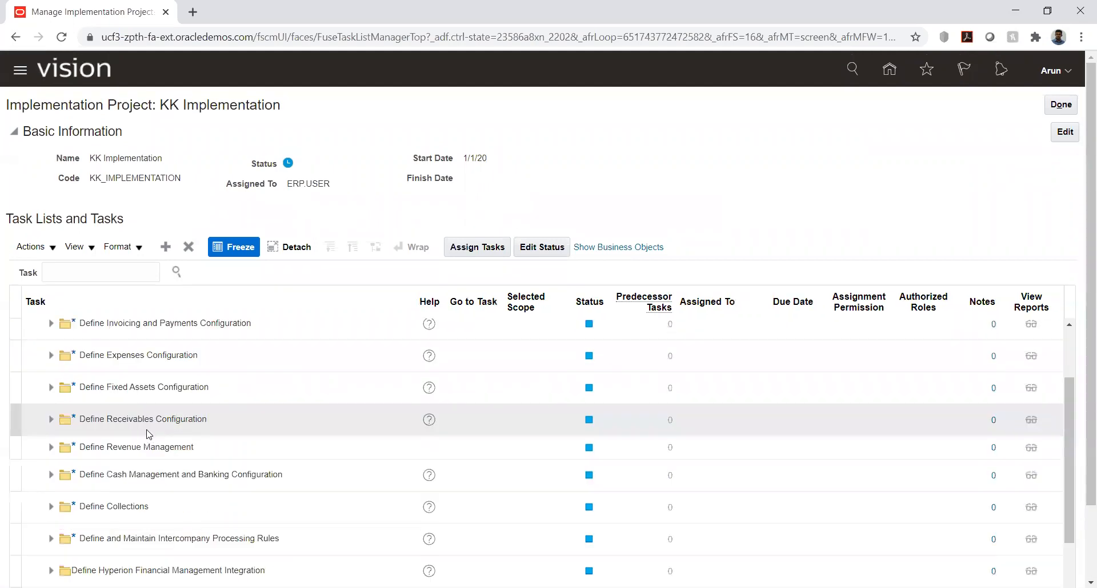
left_click(50, 419)
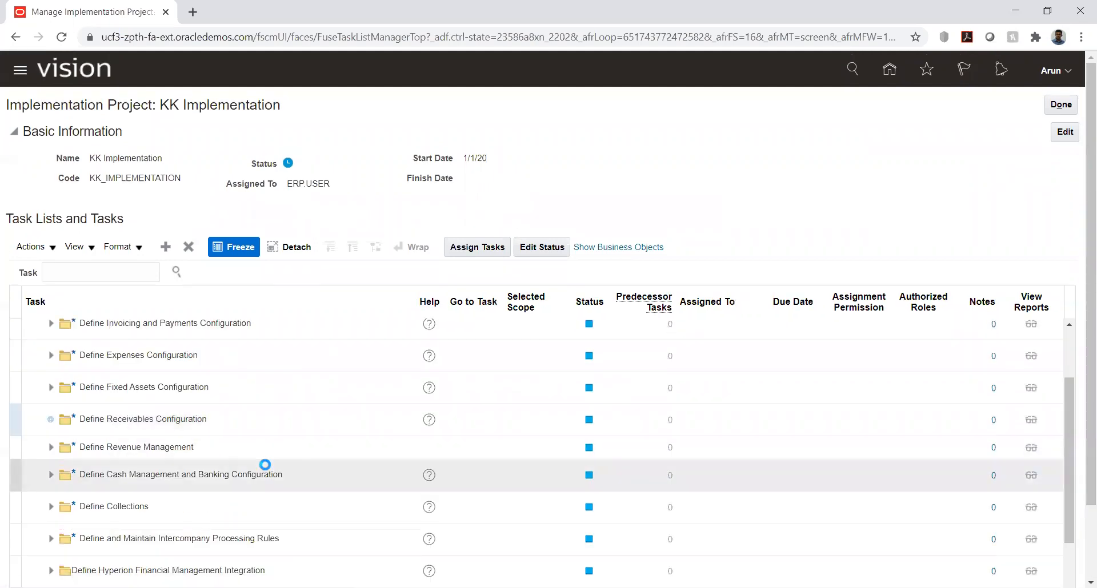
scroll(264, 463, "down", 4)
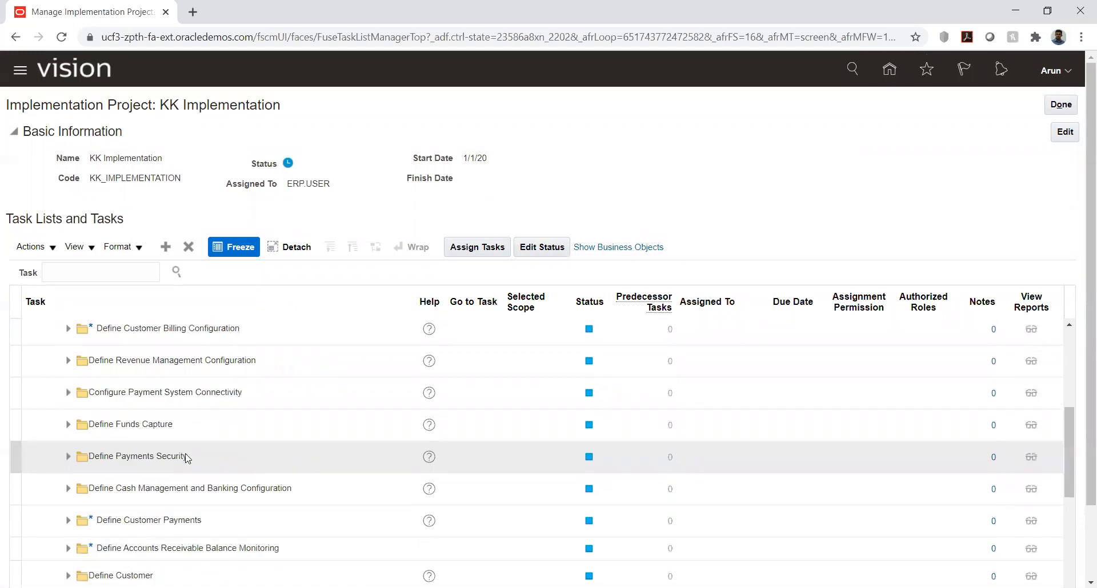
left_click(66, 522)
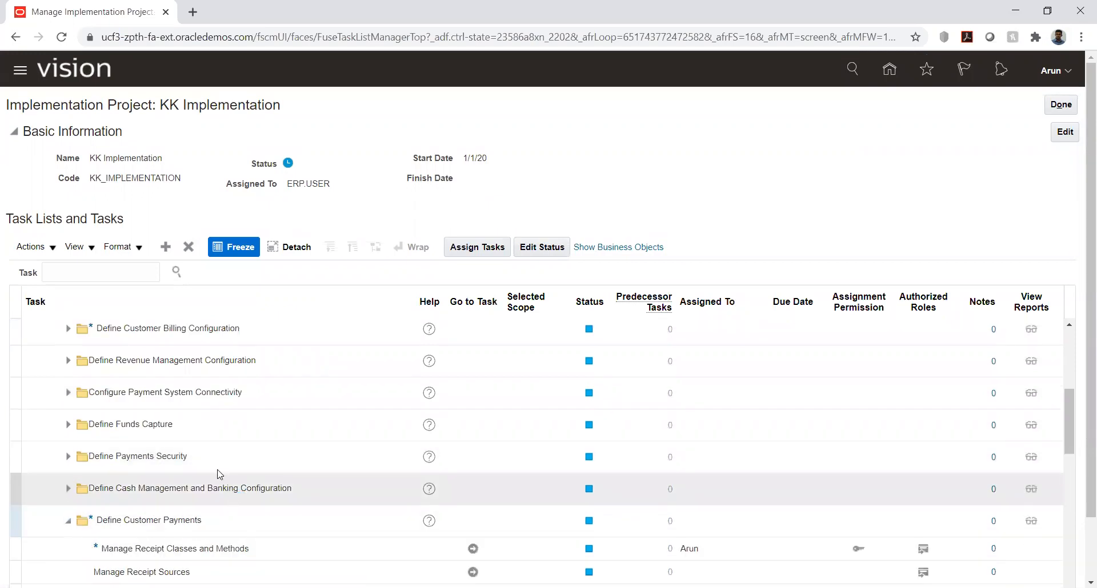
scroll(219, 474, "down", 3)
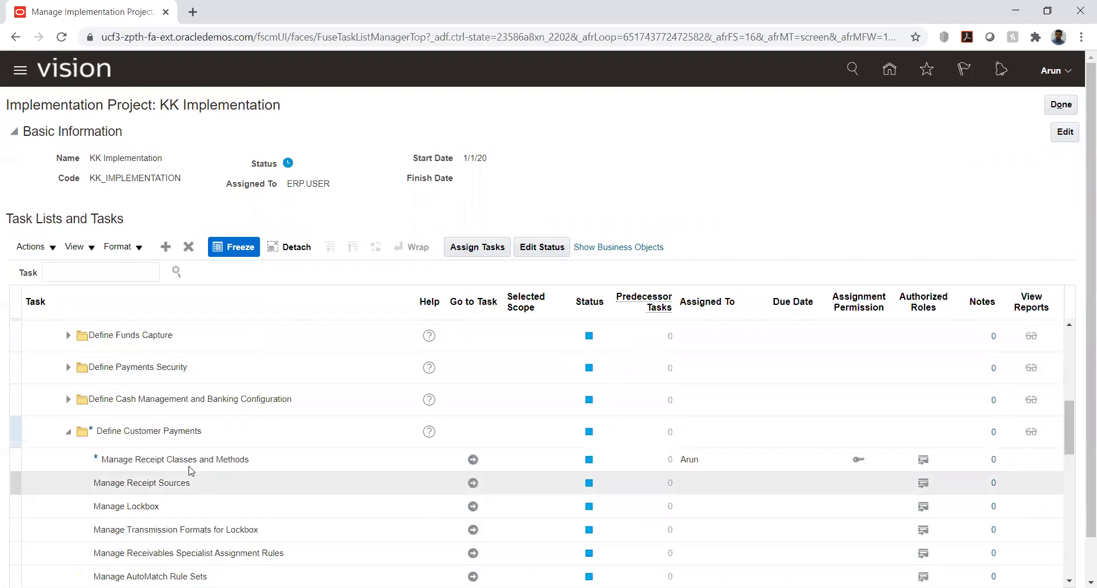
left_click(473, 461)
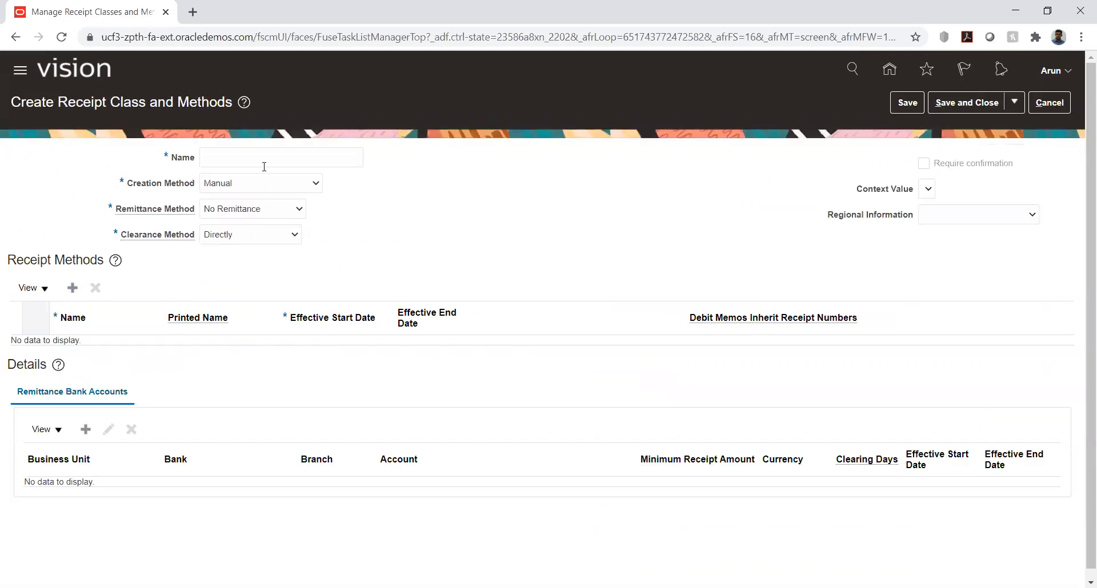
left_click(263, 166)
type("KK")
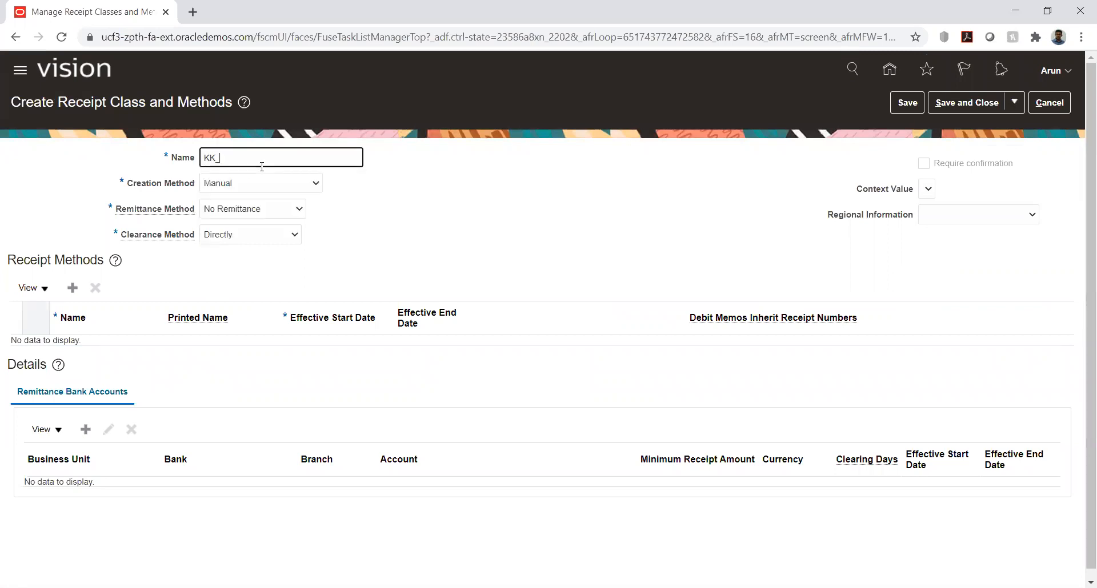
type("_Netting")
left_click(403, 197)
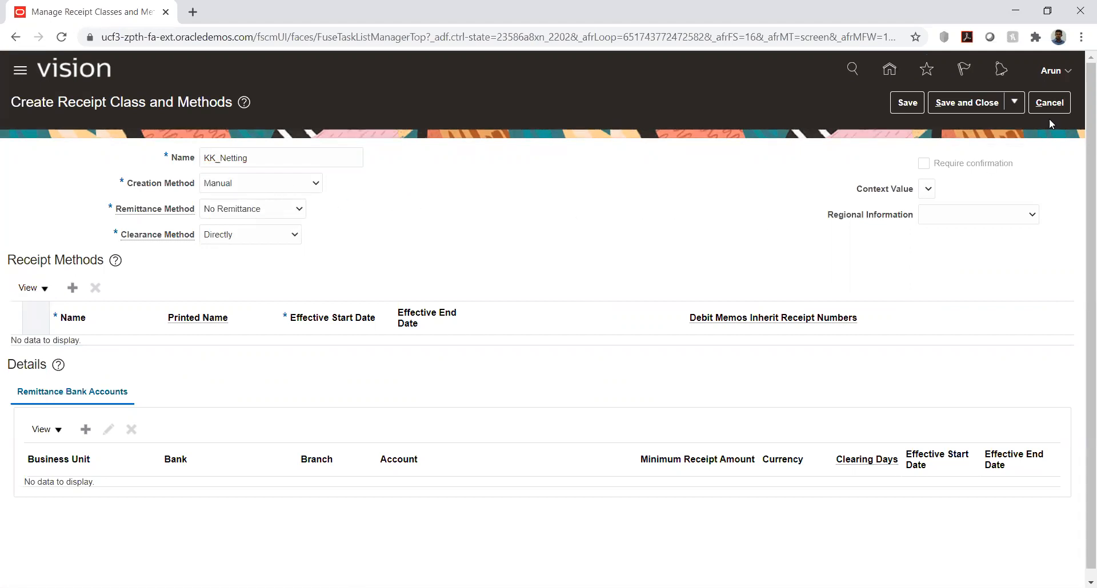
left_click(1050, 104)
Search receipt classes for the name "%netting%" and open the ORA_AP/AR Netting class for editing
left_click(290, 179)
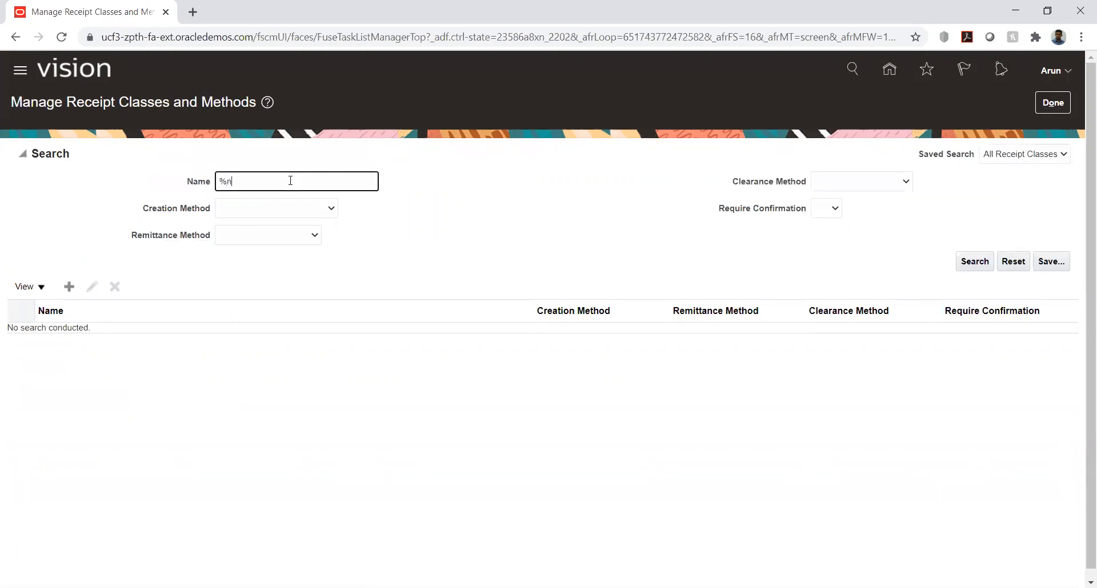
type("%netting%")
key("Return")
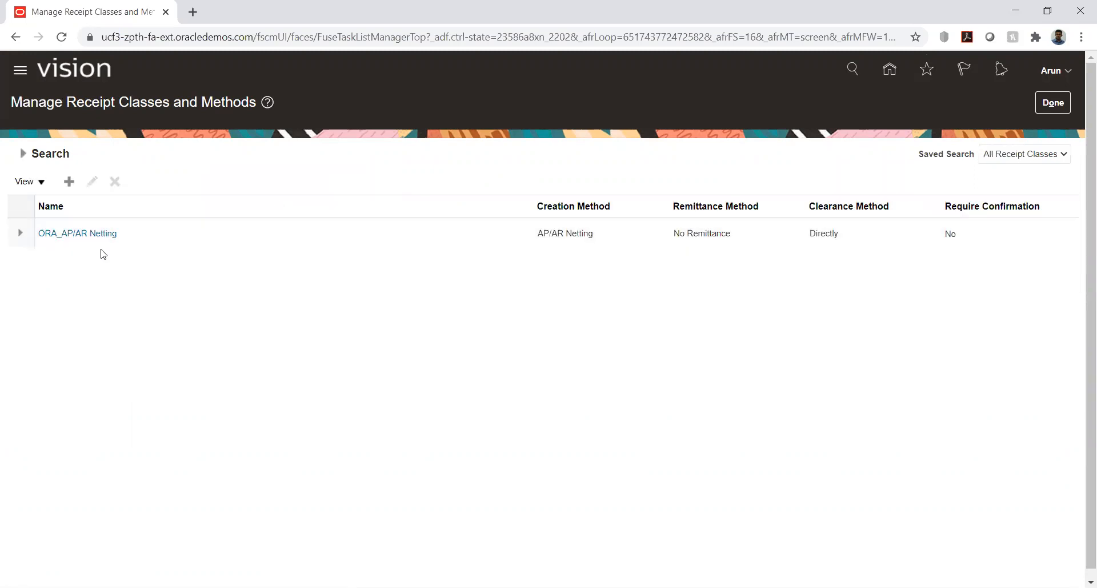
left_click(48, 235)
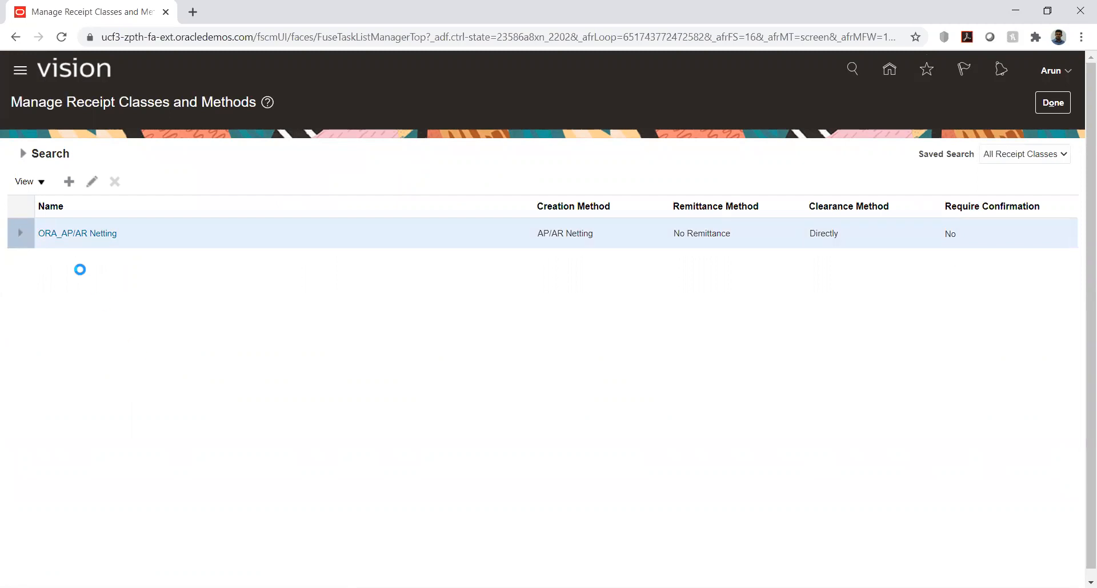
left_click_drag(209, 153, 289, 164)
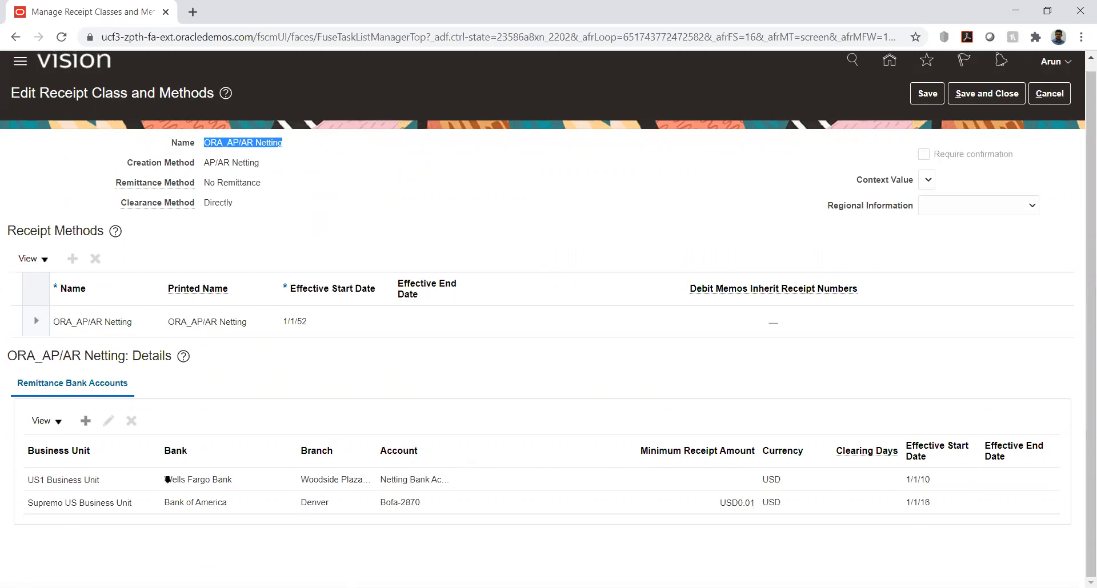
Create a remittance bank account for KK_Business unit with bank KK_Bank, branch KK_Branch and account KK_Account
left_click(86, 421)
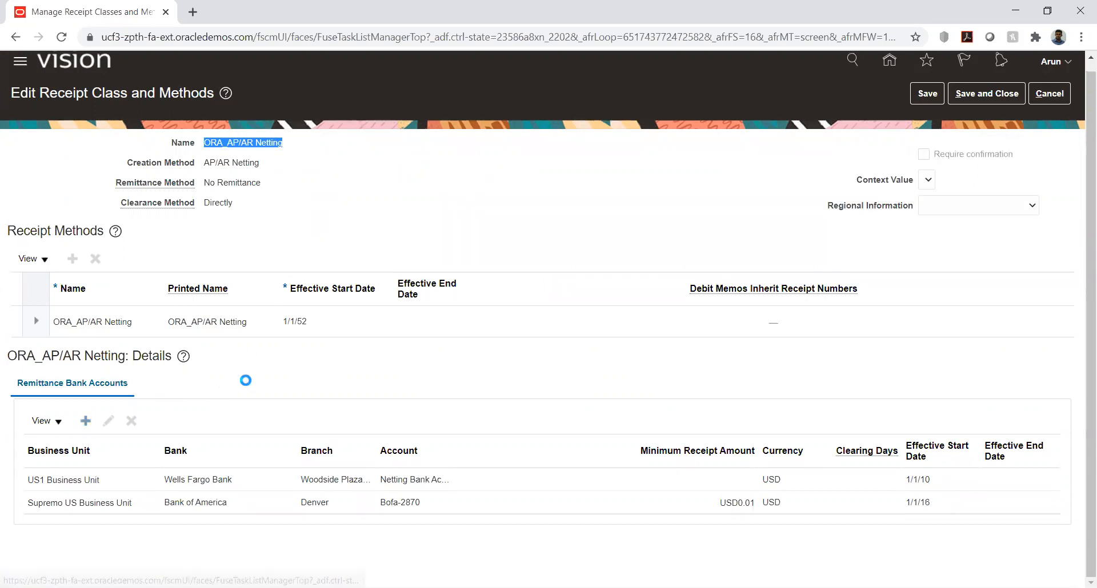
left_click(412, 151)
left_click(385, 149)
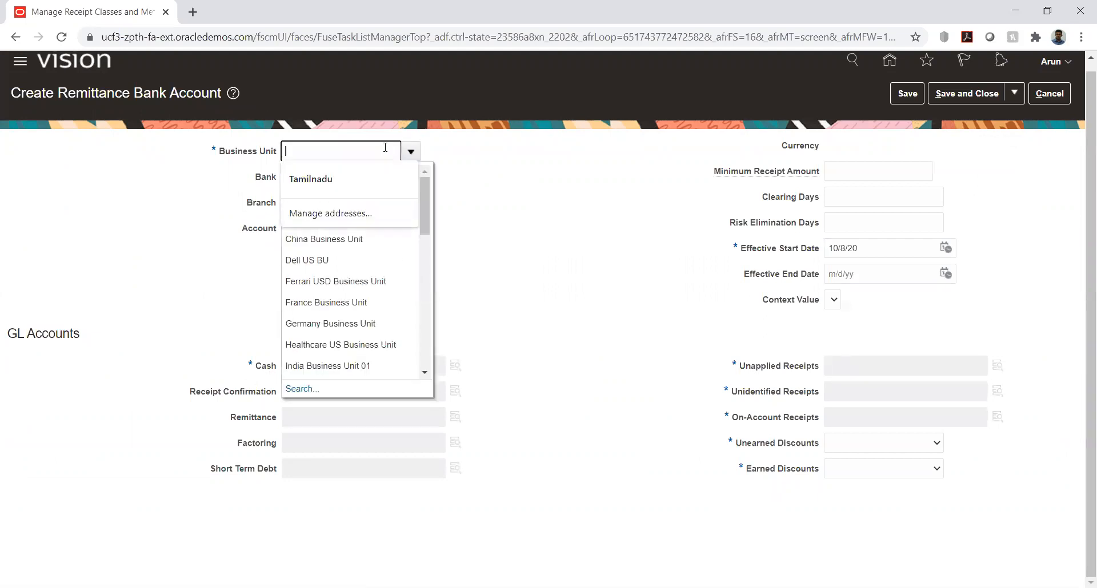
type("kk")
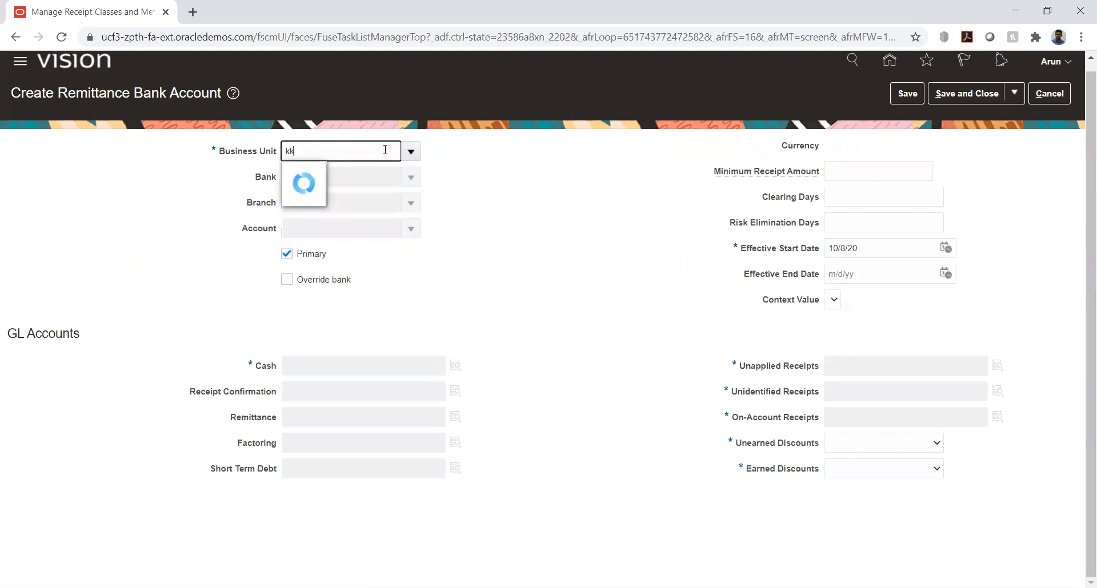
left_click(323, 177)
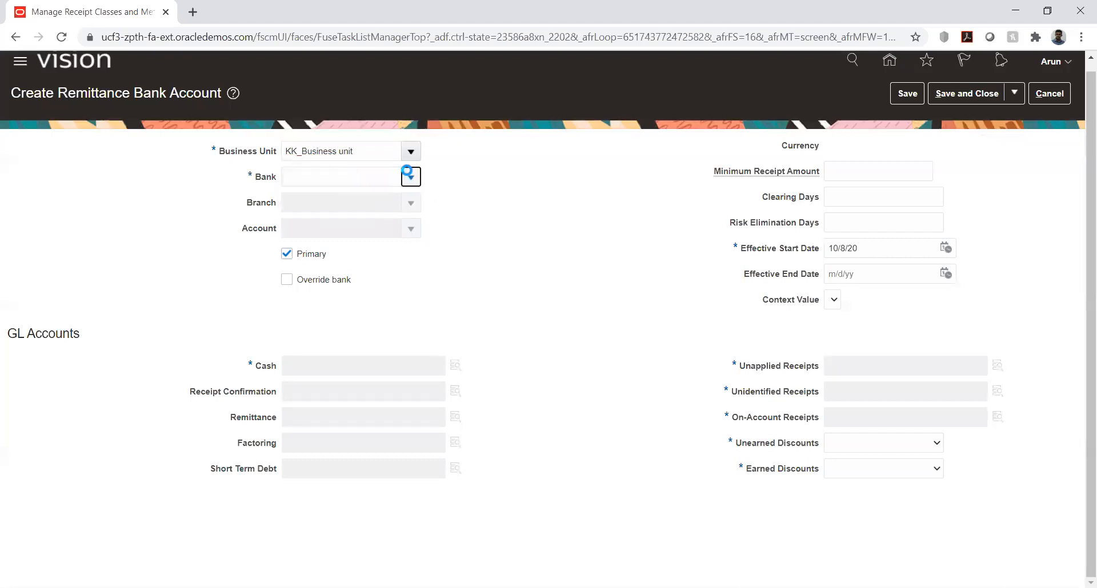
left_click(407, 172)
left_click(340, 203)
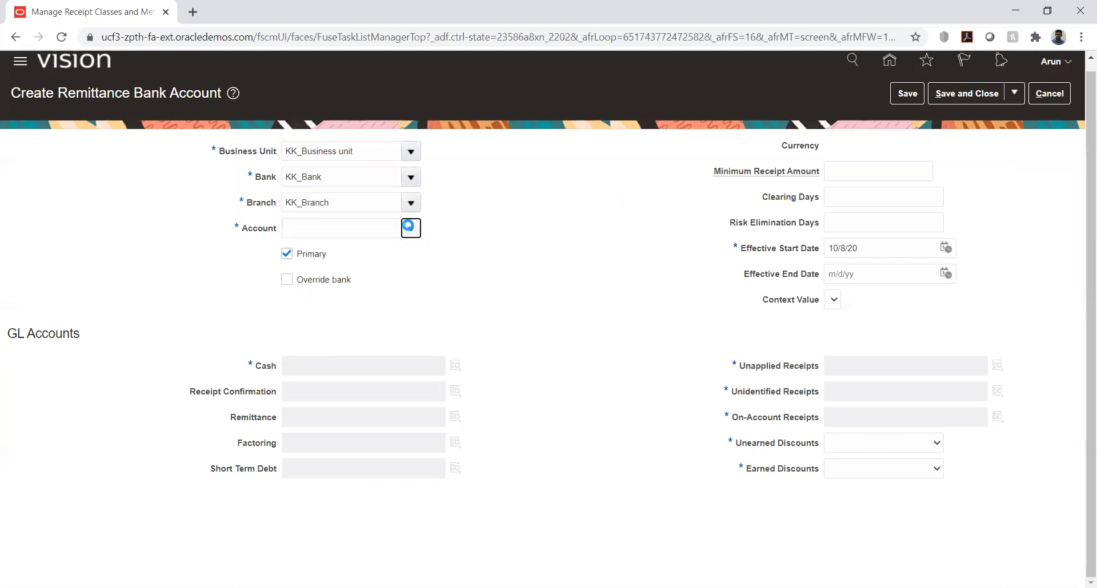
left_click(411, 228)
left_click(365, 252)
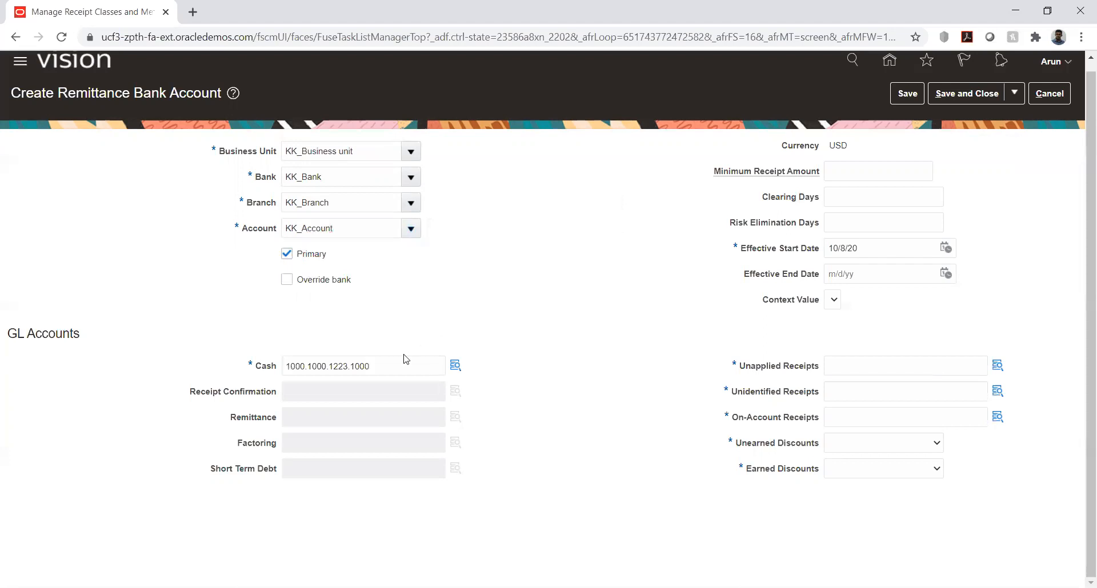
Copy the Cash GL account combination and set the remittance account's effective start date to January 1, 2020
double_click(397, 366)
key("ctrl+c")
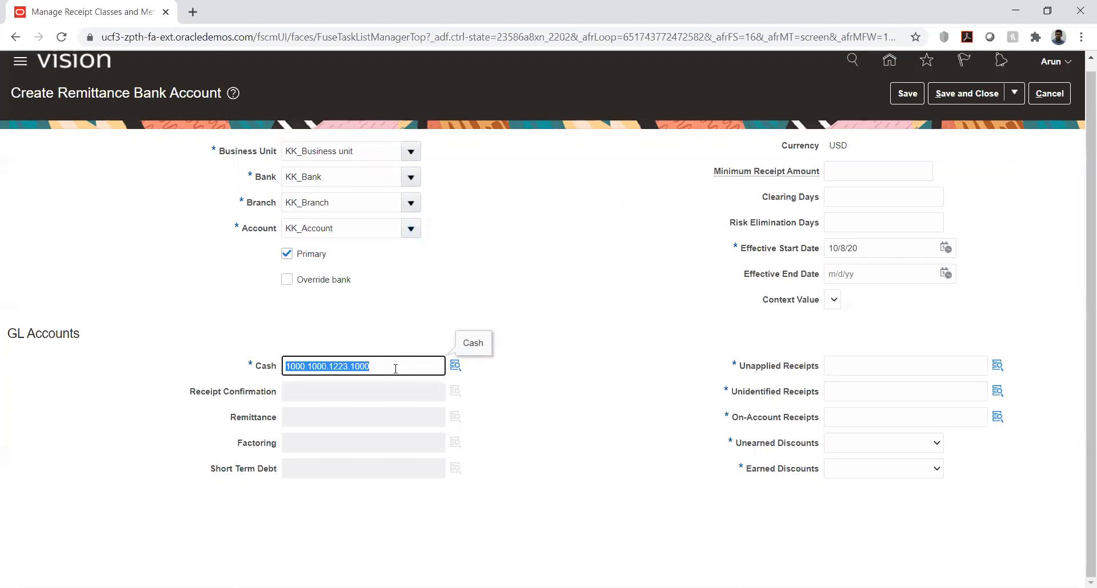
left_click(946, 249)
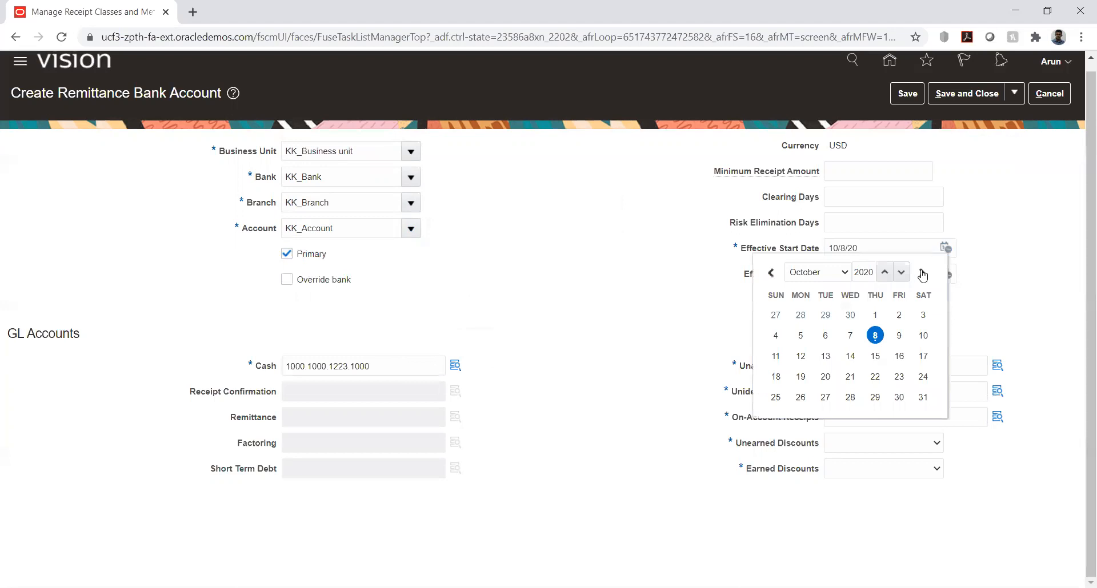
left_click(823, 274)
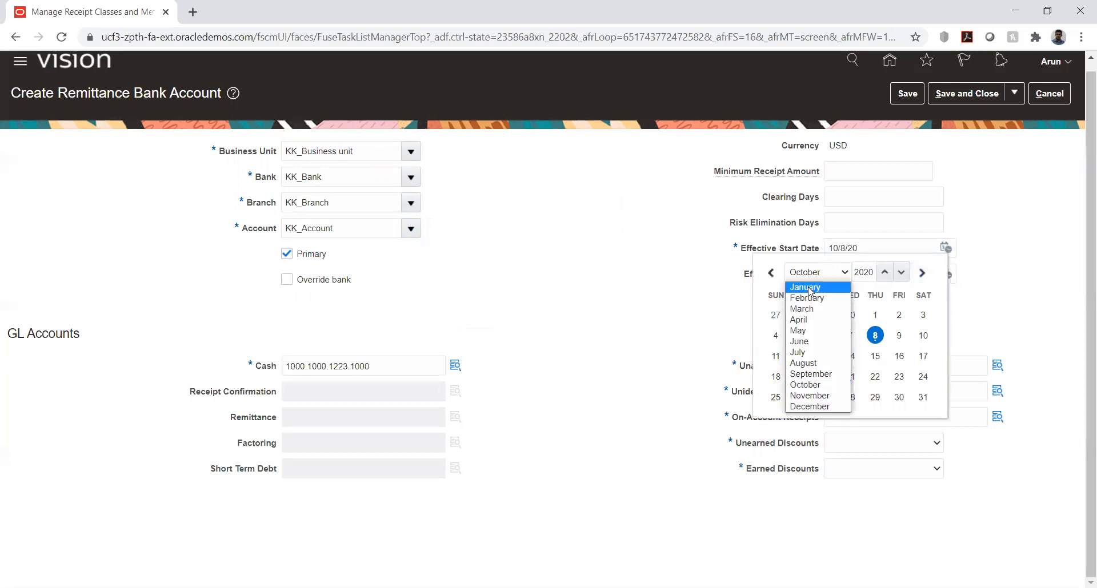
left_click(809, 290)
left_click(850, 314)
Paste the Cash combination 1000.1000.1223.1000 into Unapplied Receipts and open its account segments
left_click(864, 368)
key("ctrl+v")
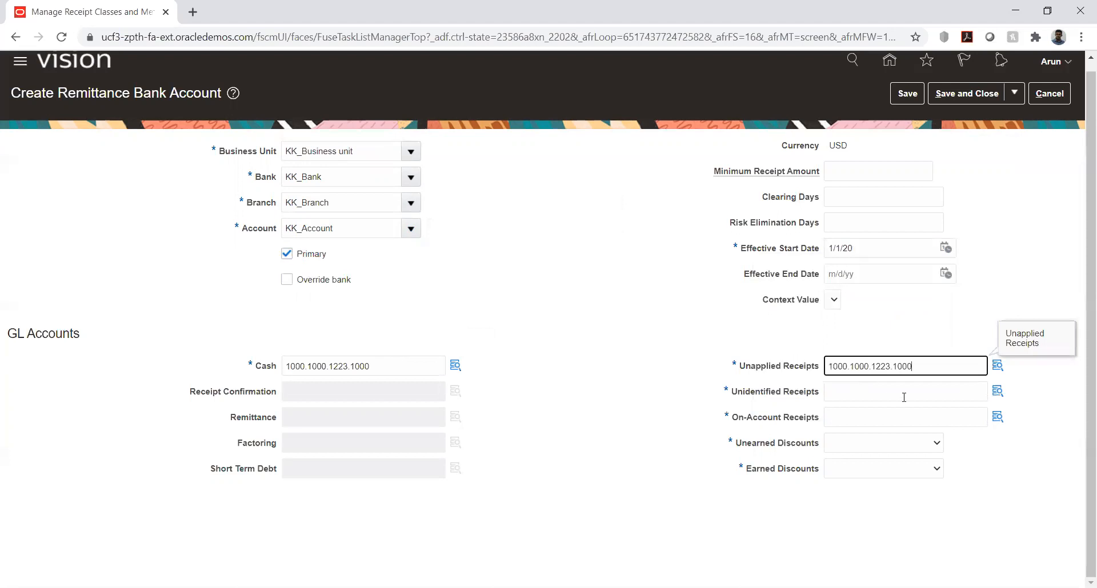
left_click(999, 373)
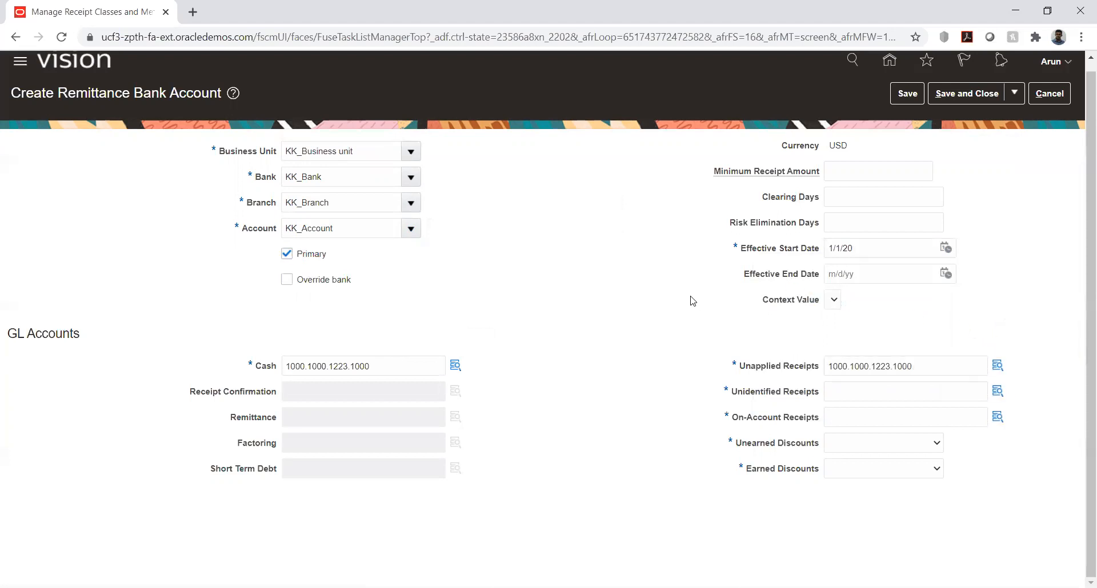
left_click(997, 369)
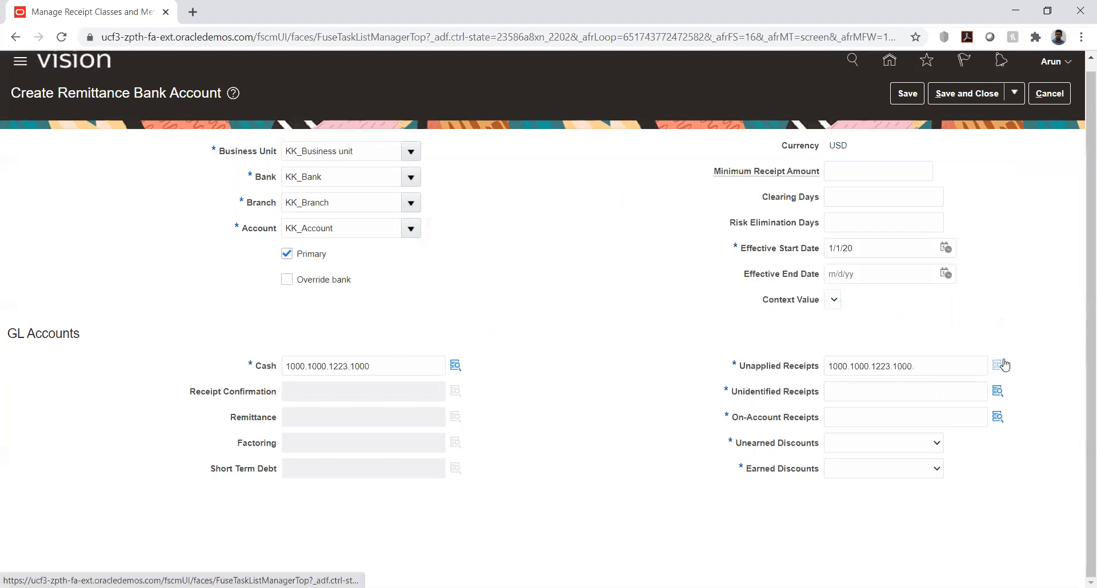
left_click(1003, 366)
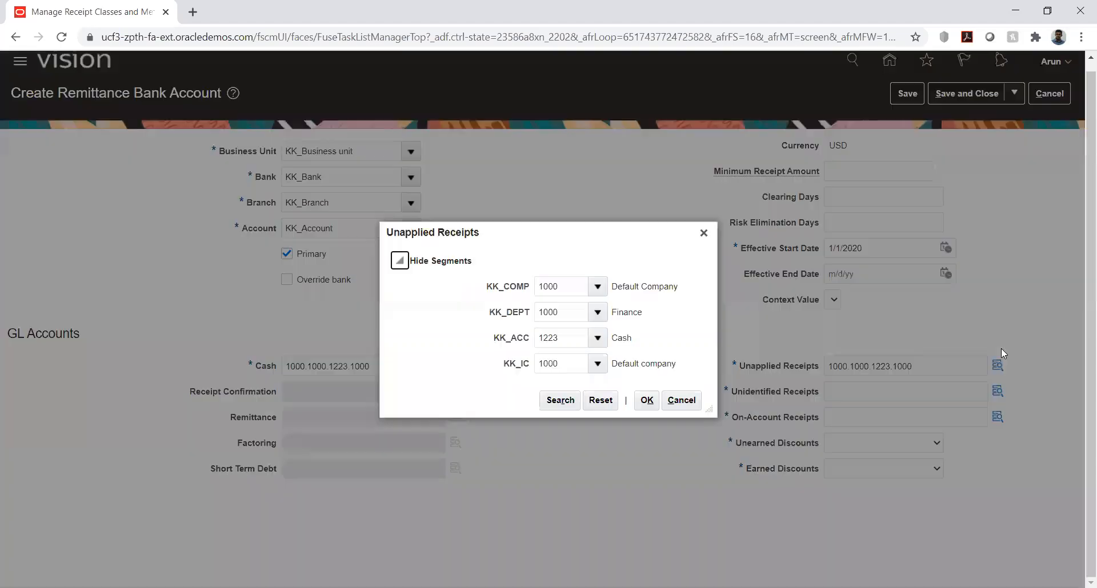
Replace the Unapplied Receipts KK_ACC segment with 1452 (Unapplied Receipts), found by searching descriptions for "%unappli%"
double_click(570, 336)
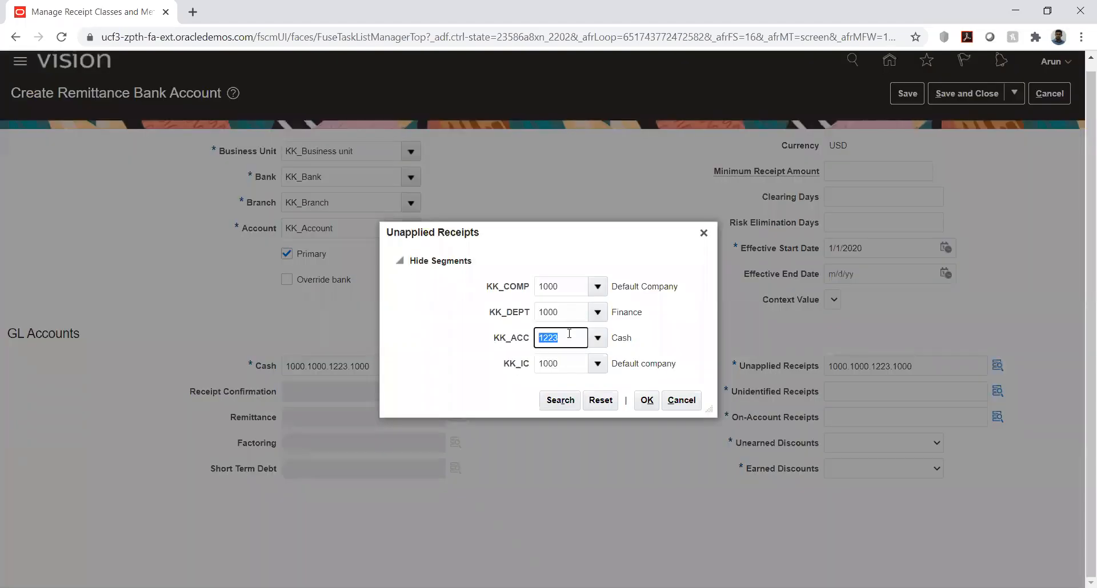
key("BackSpace")
key("Tab")
left_click(597, 339)
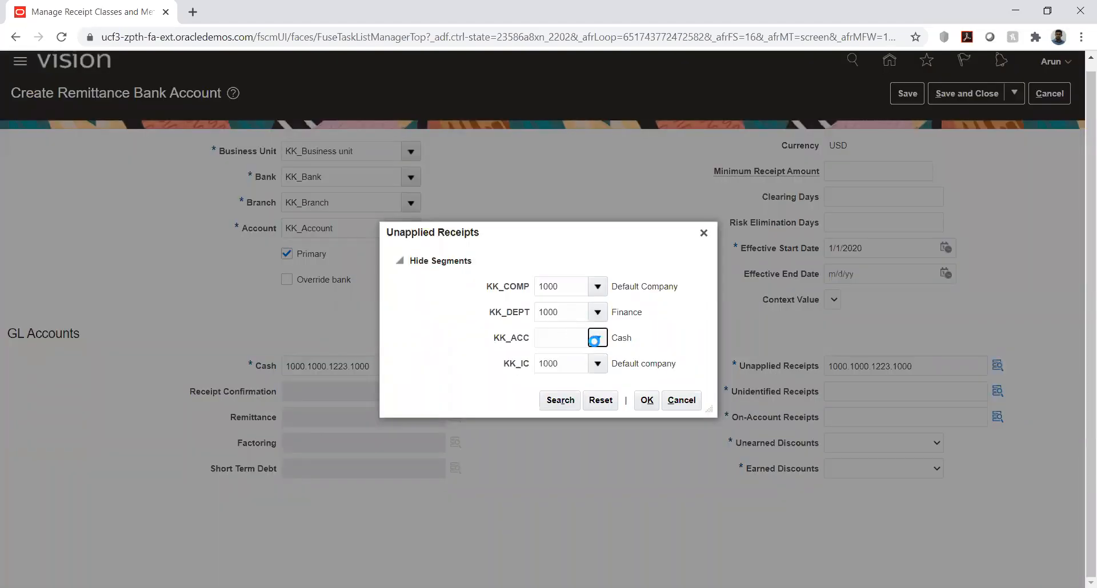
left_click(597, 337)
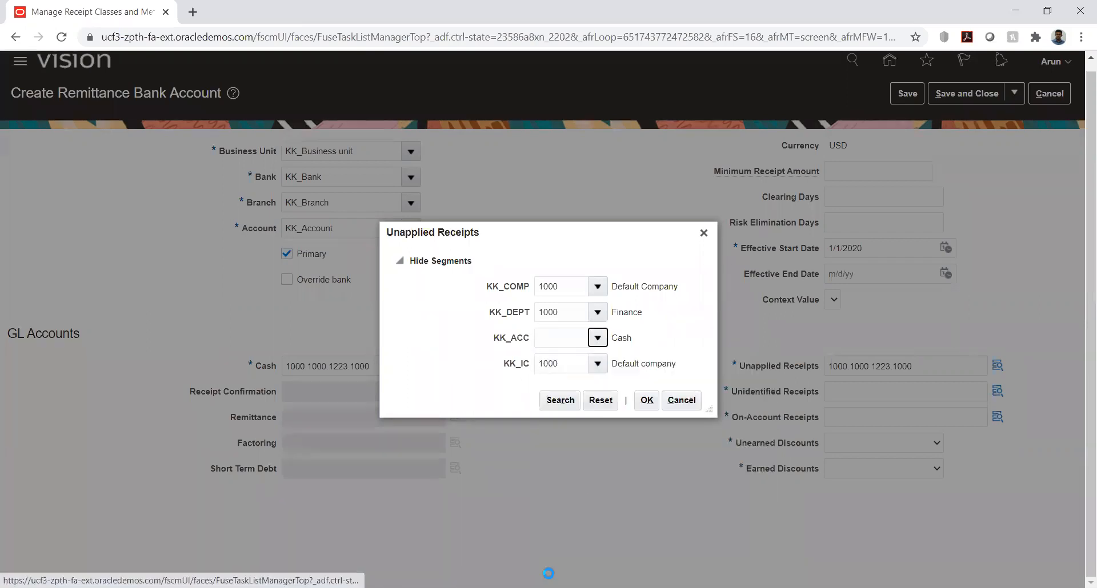
left_click(544, 324)
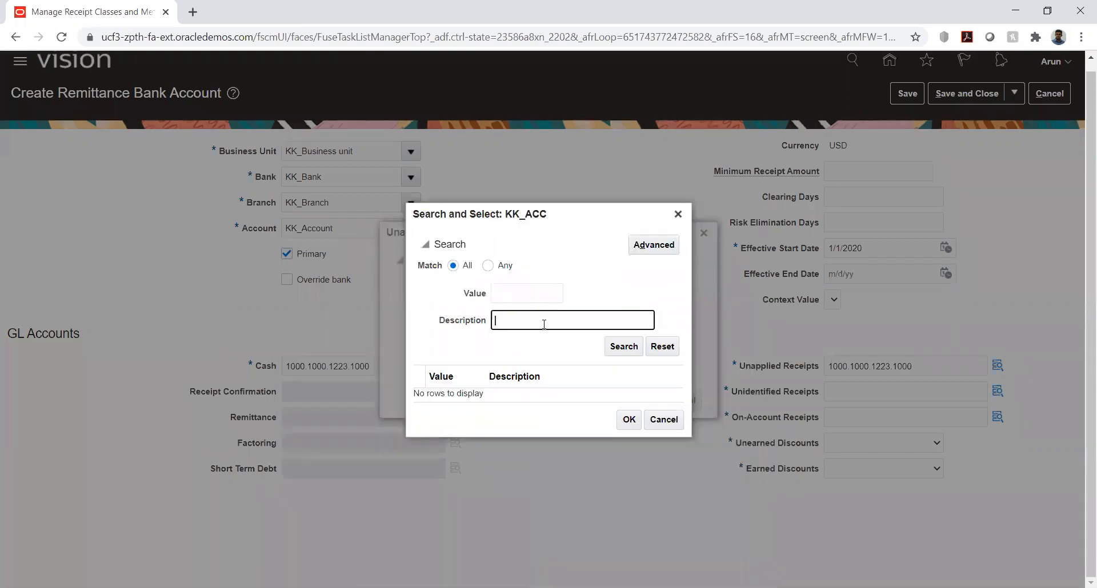
type("%unappli%")
key("Return")
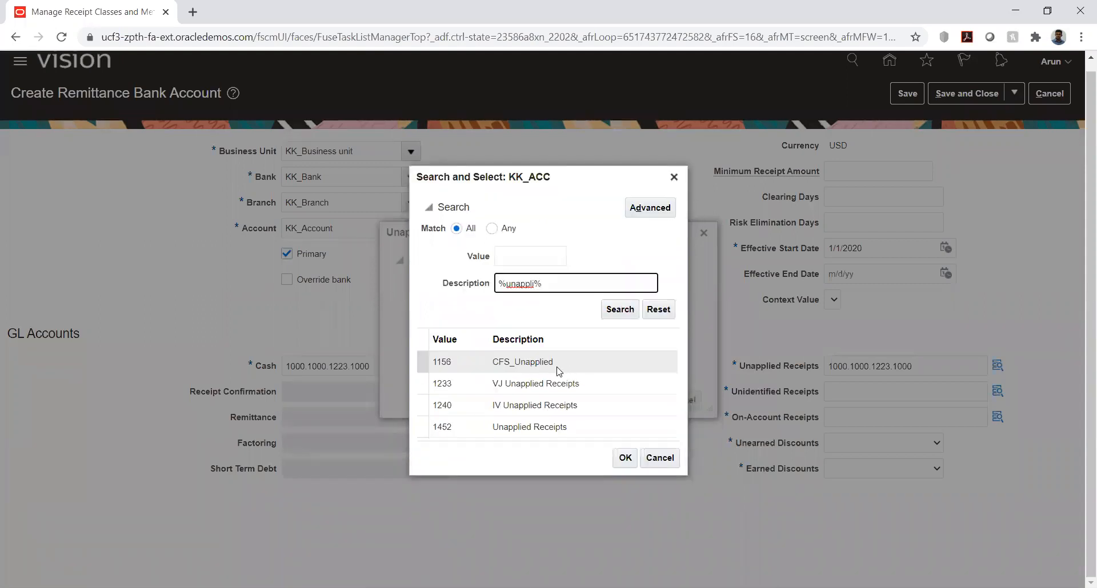
left_click(540, 427)
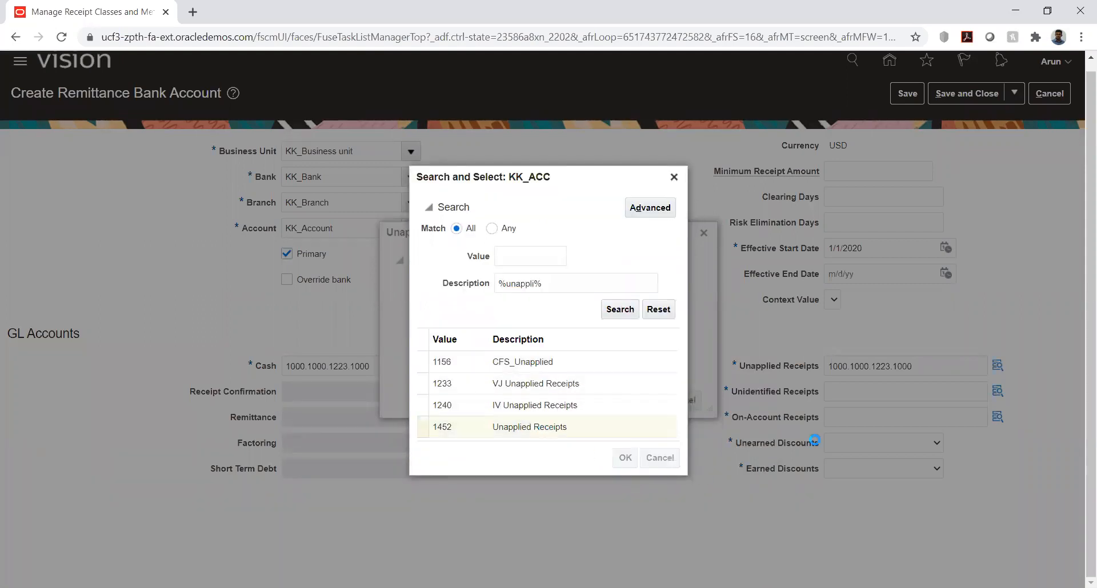
left_click(625, 458)
left_click(647, 400)
Paste the combination 1000.1000.1223.1000 into Unidentified Receipts and open its account segments
left_click(893, 391)
key("ctrl+v")
left_click(997, 391)
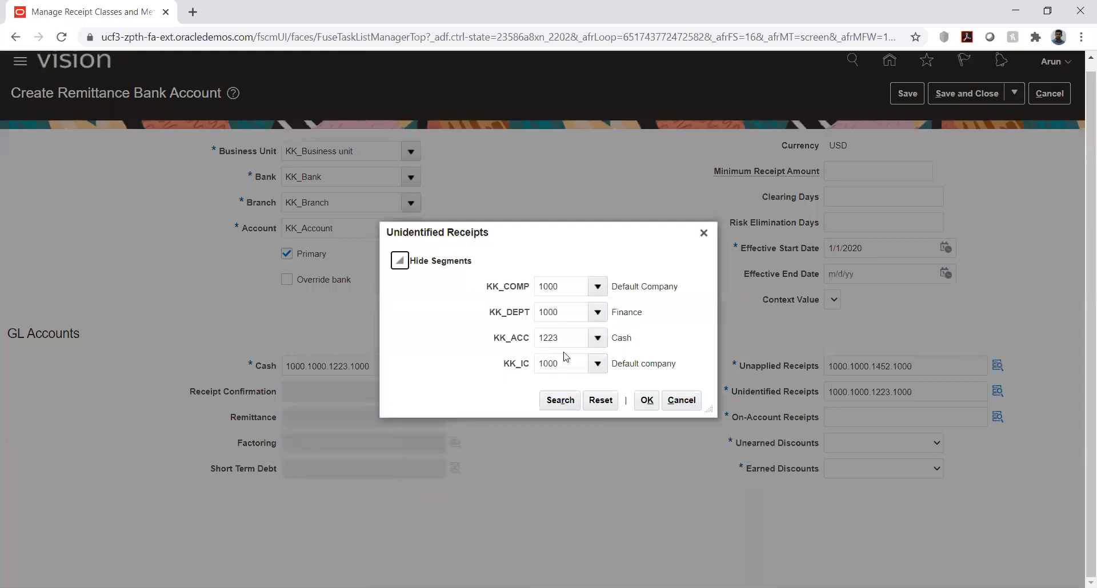
Replace the Unidentified Receipts KK_ACC segment with 1243 (VJ Unidentified Receipts), found by searching descriptions for "%unident%"
double_click(577, 338)
key("BackSpace")
key("Tab")
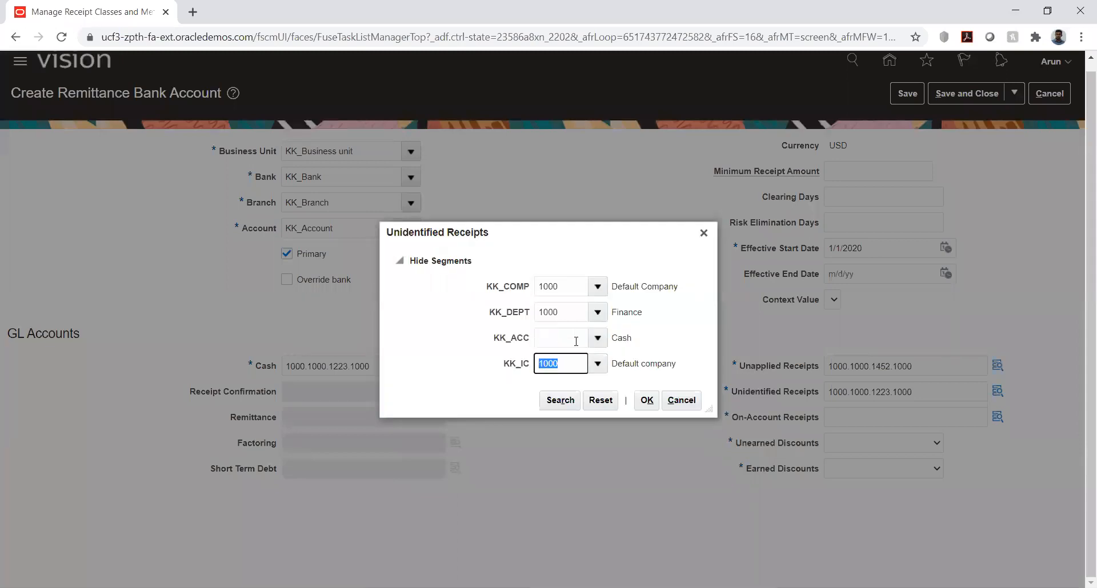
left_click(597, 337)
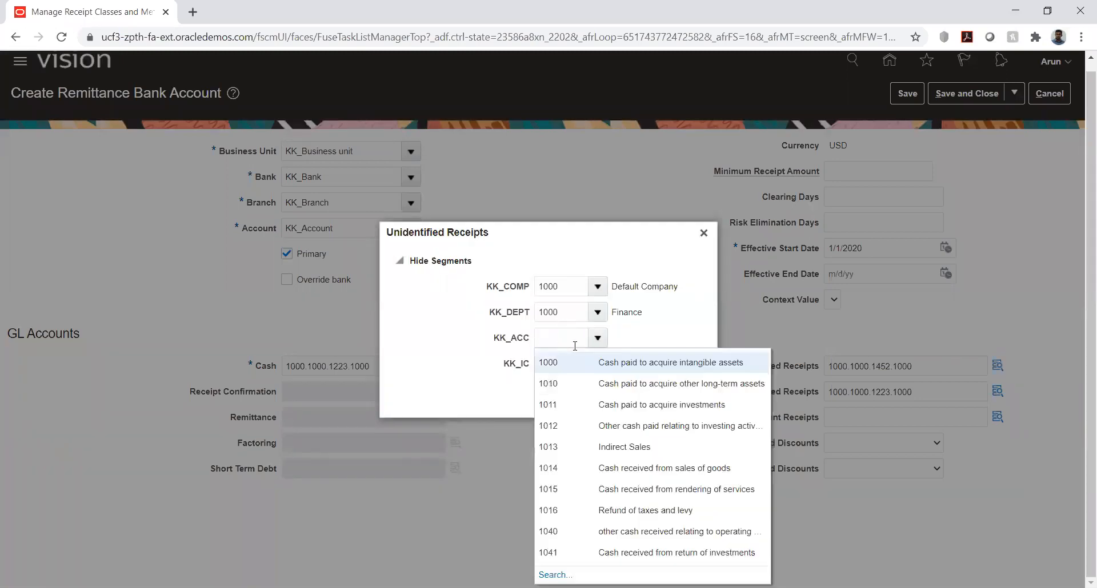
left_click(554, 574)
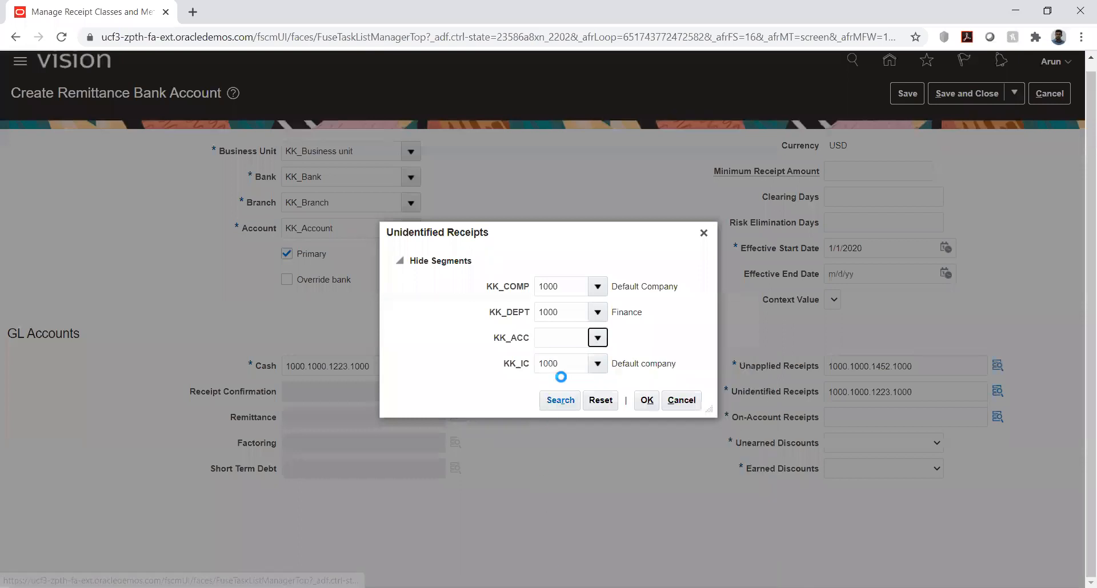
left_click(533, 325)
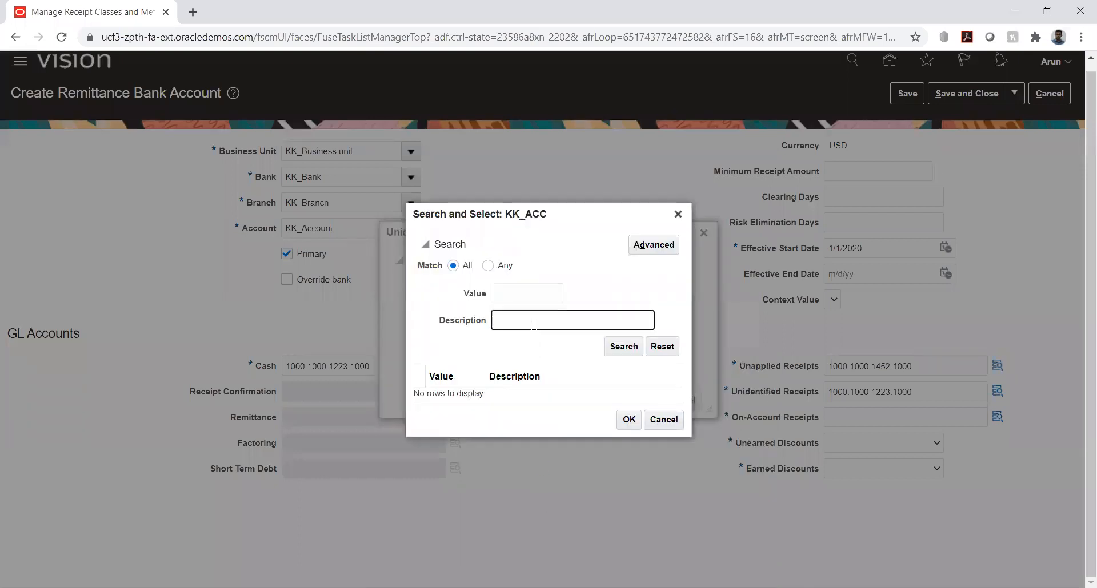
type("%unident%")
left_click(610, 348)
double_click(541, 416)
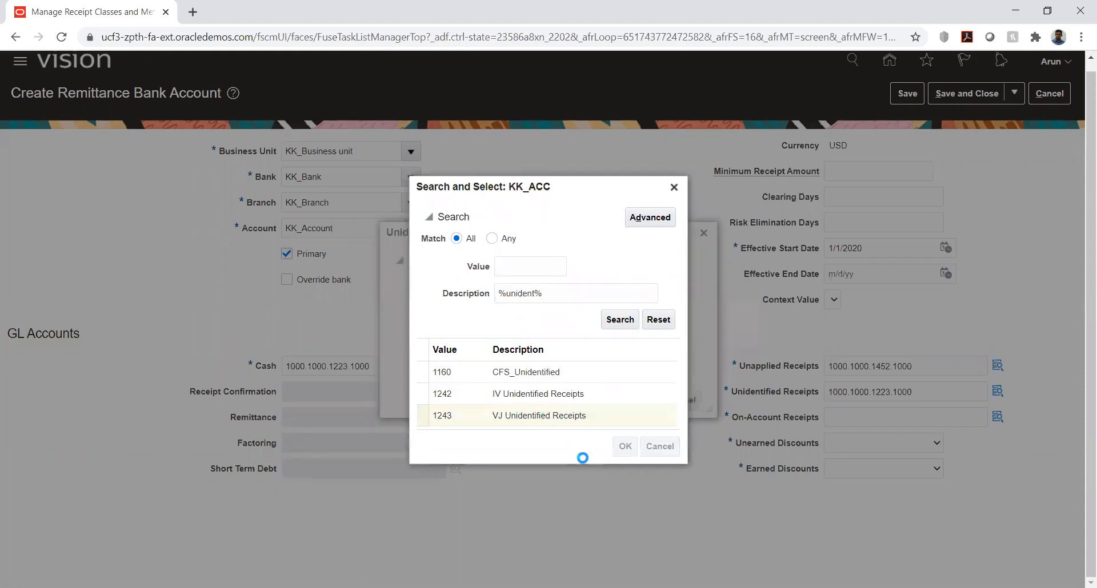
left_click(646, 402)
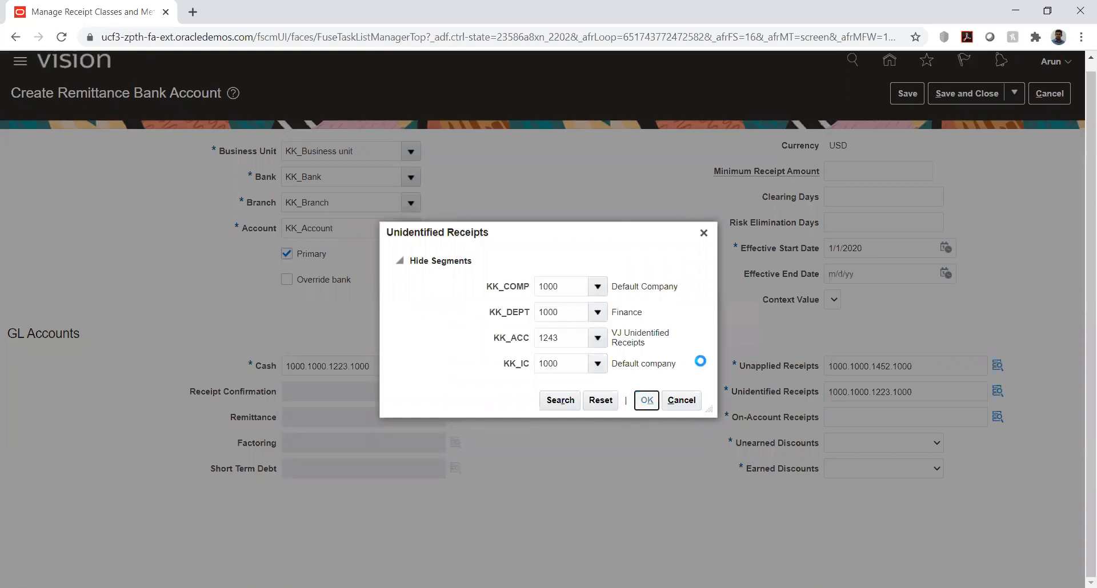
Paste the combination 1000.1000.1223.1000 into On-Account Receipts and open its account segments
left_click(857, 417)
type("1000.1000.1223.1000")
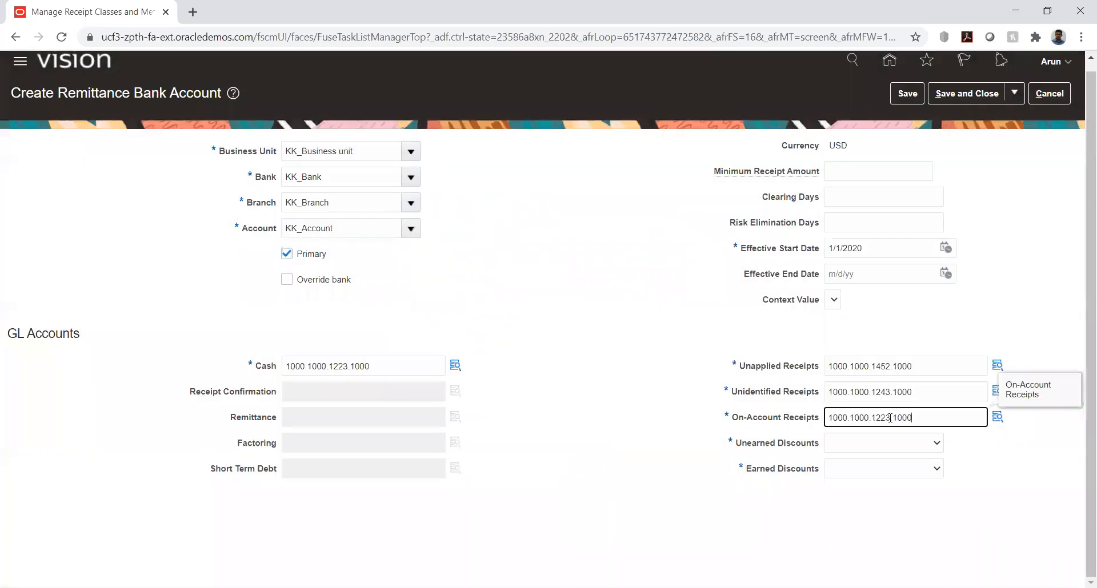
left_click(997, 417)
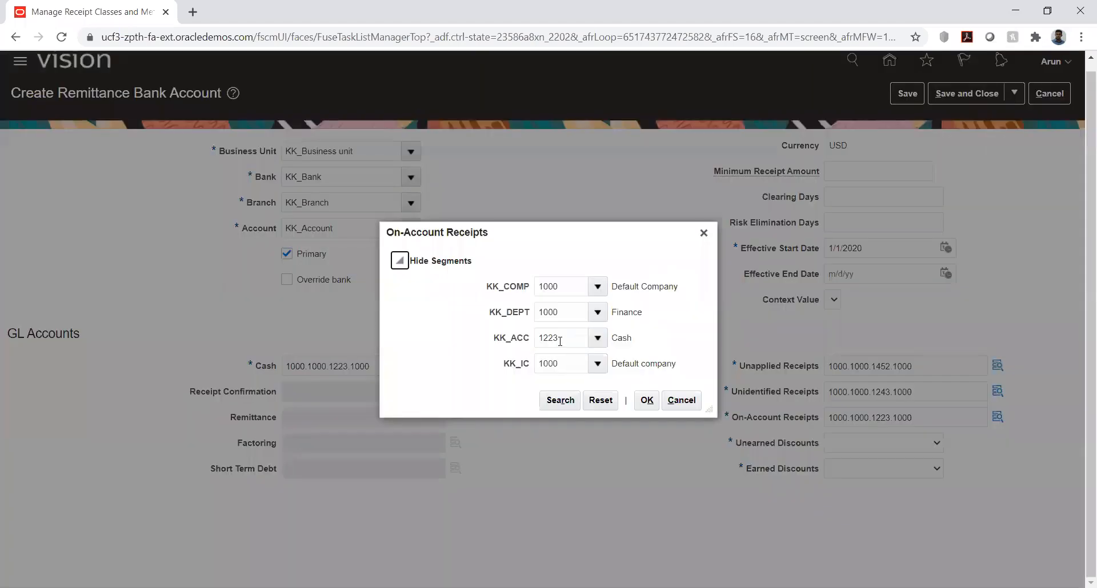
Replace the On-Account Receipts KK_ACC segment with 1451 (On Account Receipts), found by searching descriptions for "%on%acc%"
double_click(564, 337)
key("BackSpace")
key("Tab")
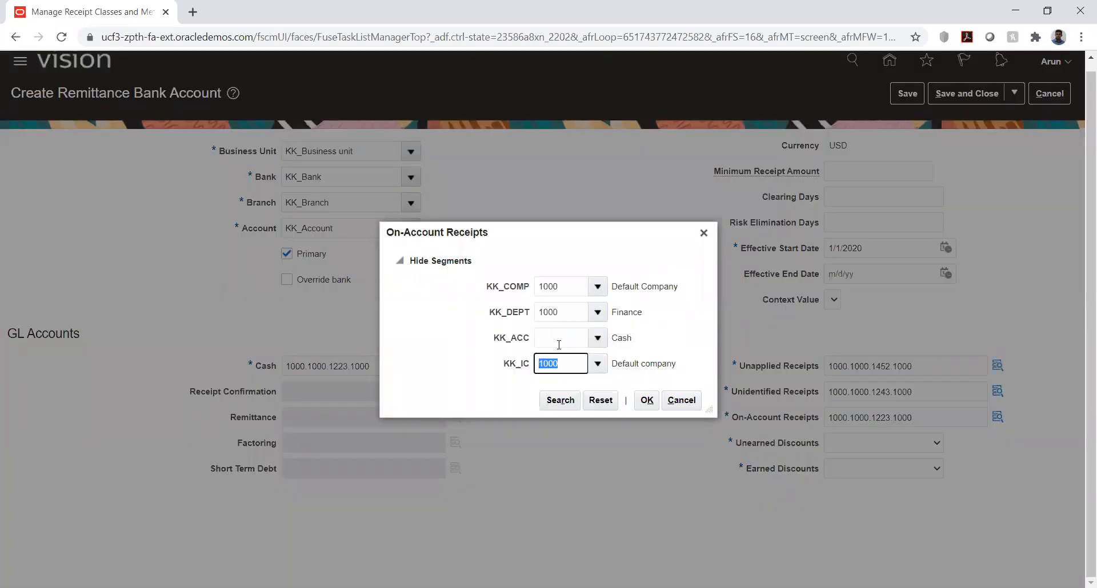
left_click(597, 339)
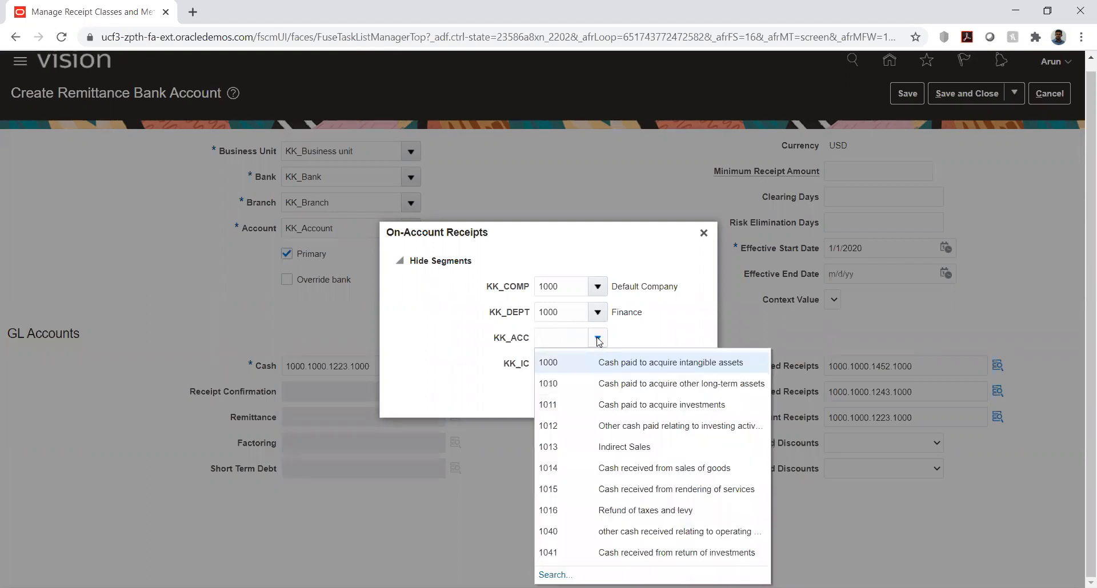
left_click(553, 574)
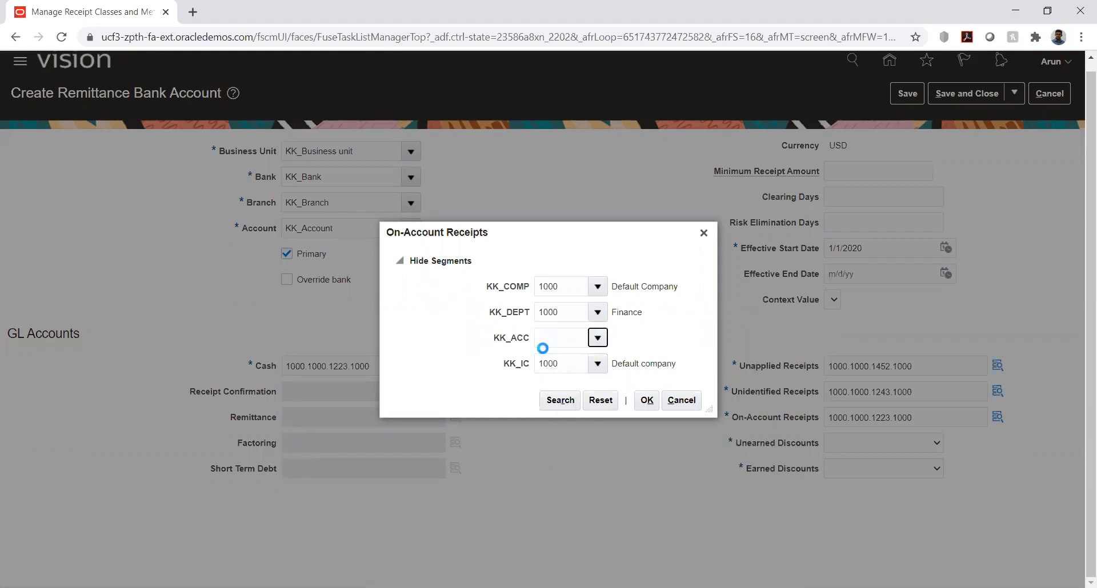
left_click(522, 323)
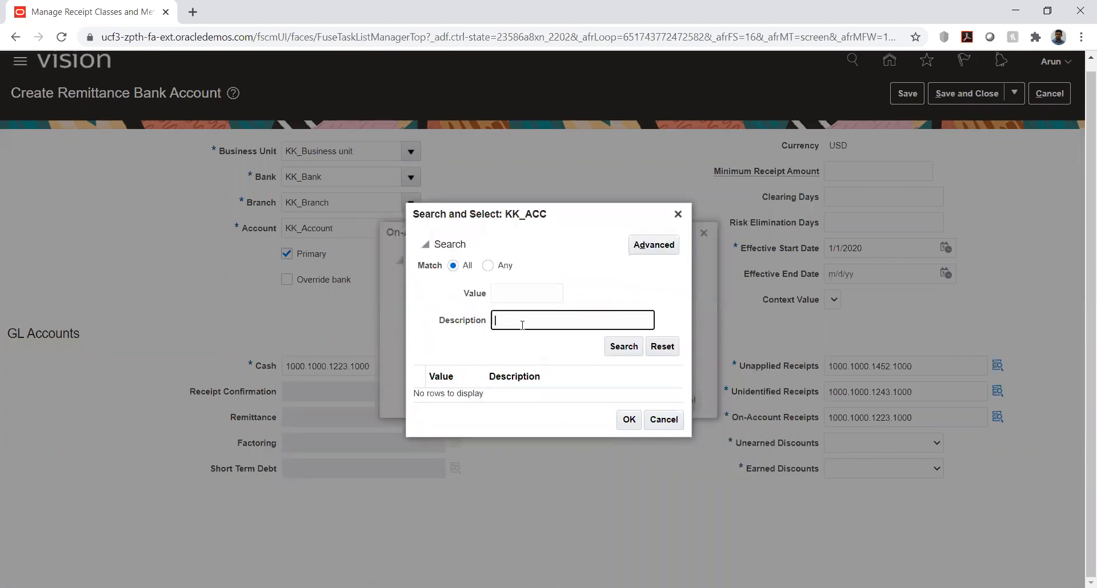
type("%on%acc%")
key("Return")
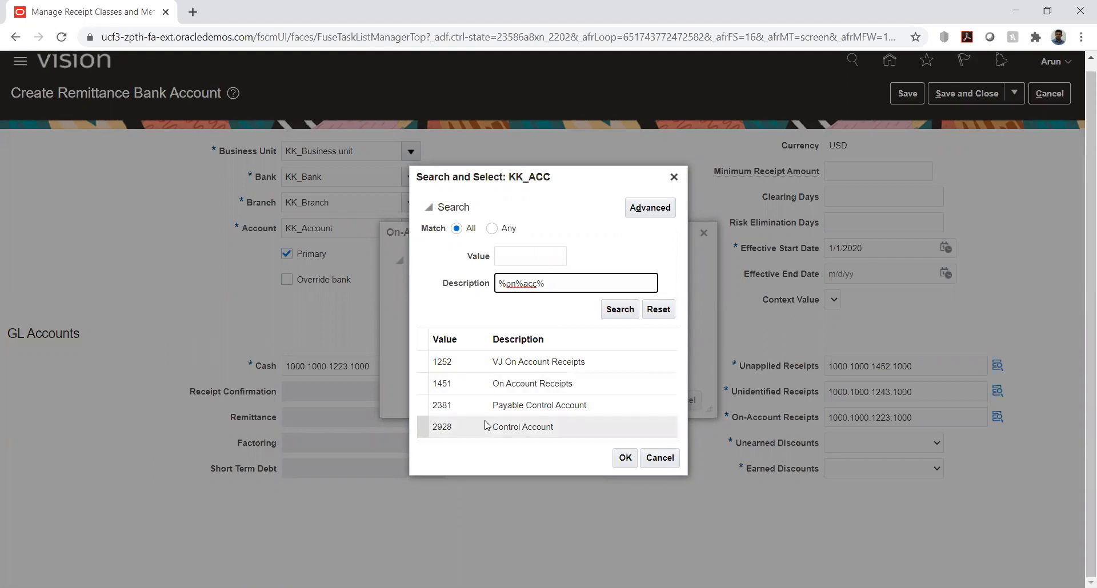
left_click(518, 384)
left_click(625, 458)
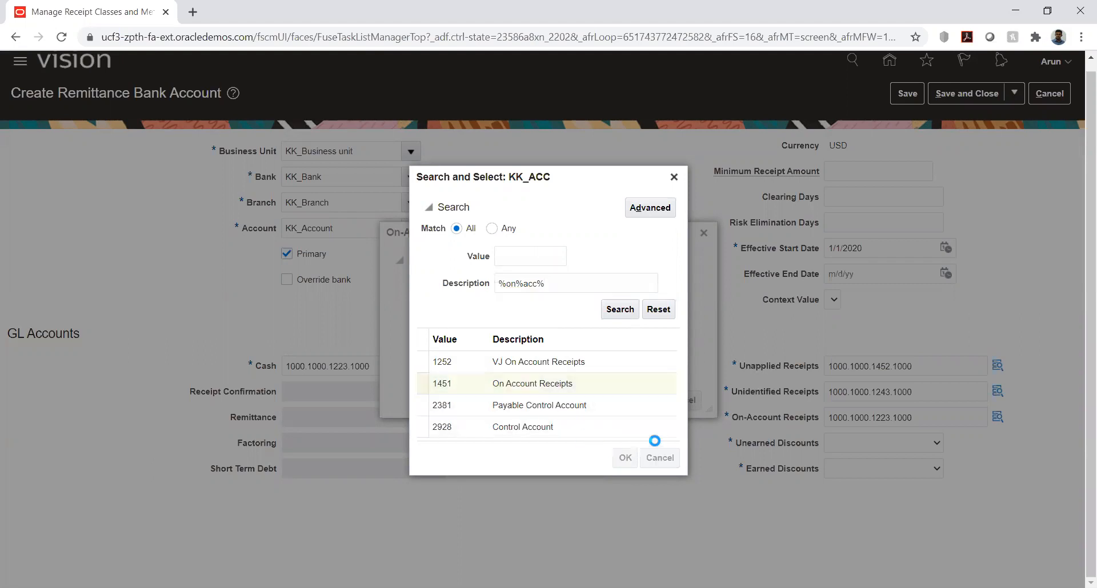
left_click(645, 401)
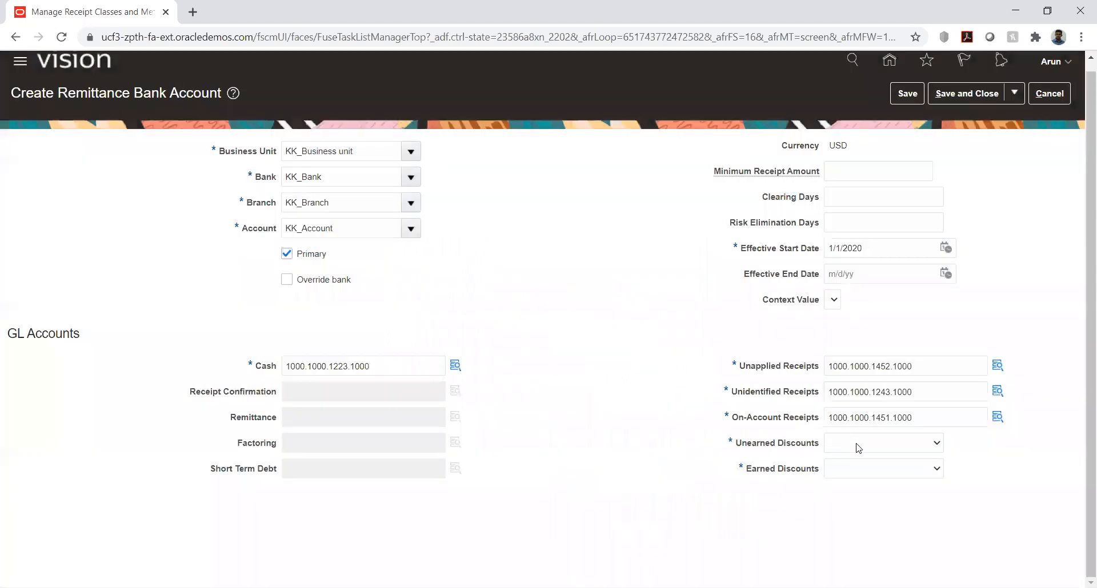
Set Unearned Discounts to KK_UNERN_DIS and Earned Discounts to KK_ERN_DIS, and save and close the remittance bank account
left_click(889, 444)
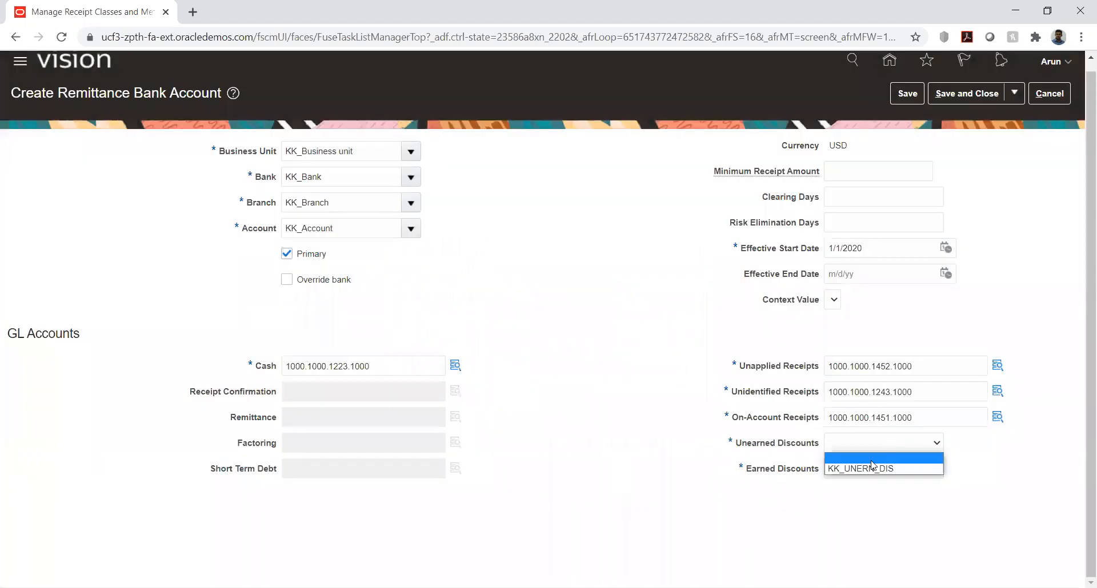
left_click(863, 466)
left_click(864, 470)
left_click(860, 491)
left_click(646, 445)
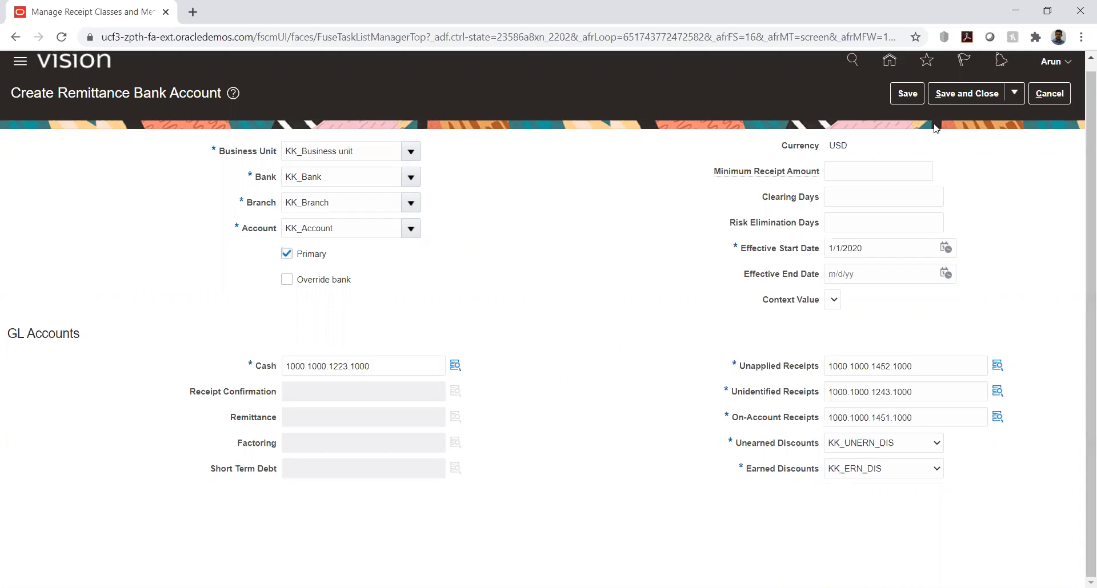
left_click(908, 95)
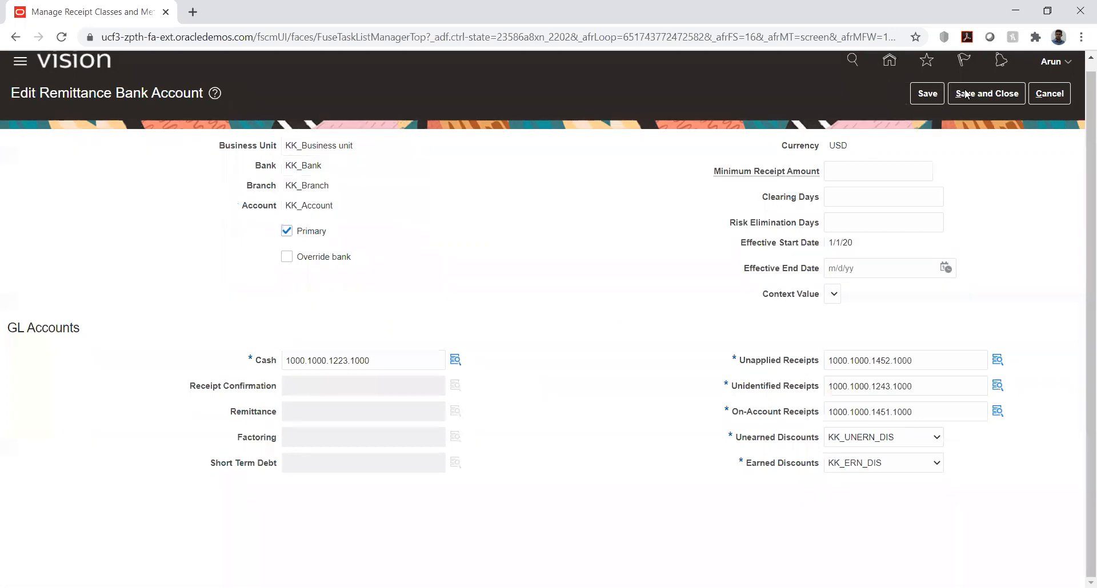
left_click(984, 95)
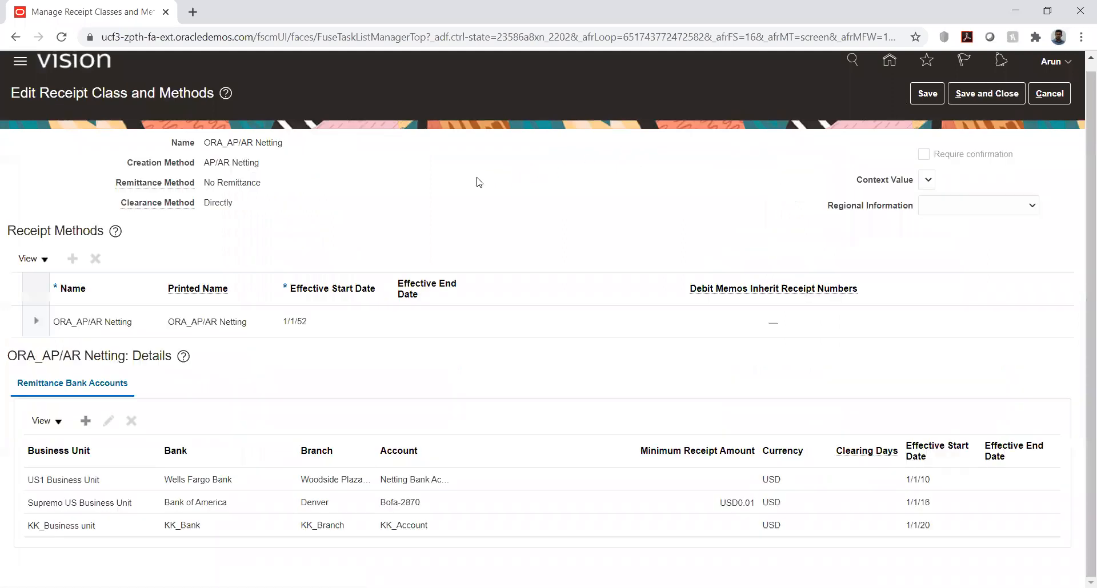
Save and close the ORA_AP/AR Netting receipt class
double_click(209, 141)
left_click(291, 151)
scroll(319, 171, "up", 1)
left_click(978, 103)
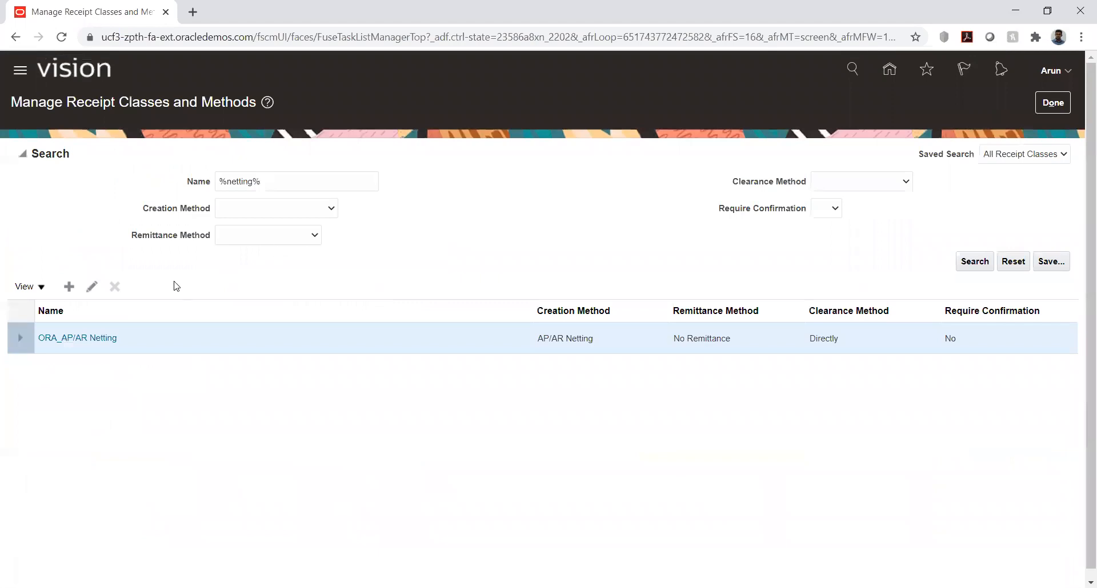
Examine the Creation Method choices offered for a new receipt class, and cancel without creating it
left_click(73, 288)
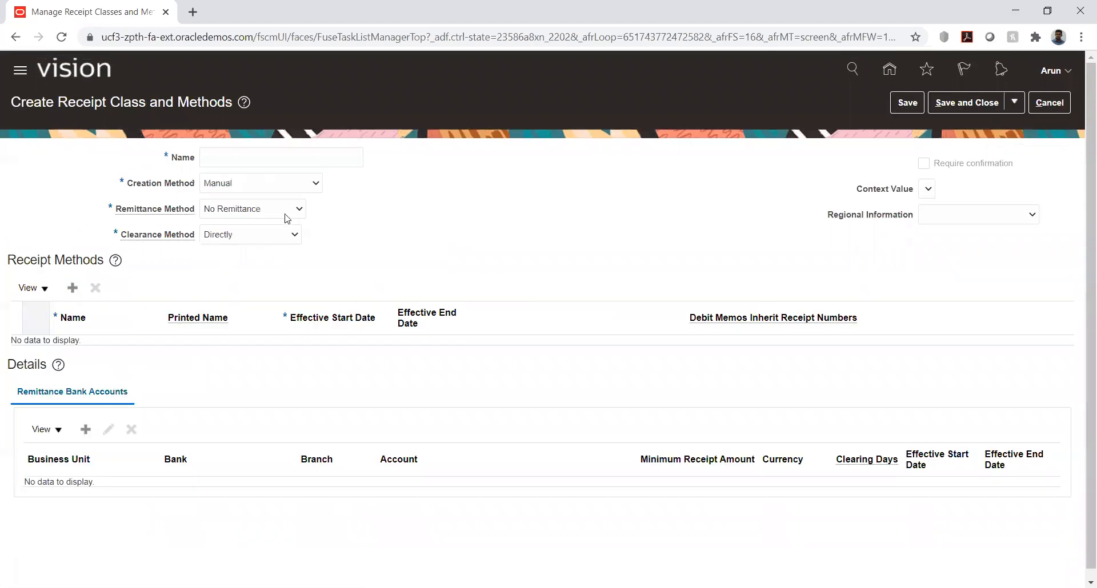
left_click(276, 214)
left_click(276, 185)
left_click(276, 184)
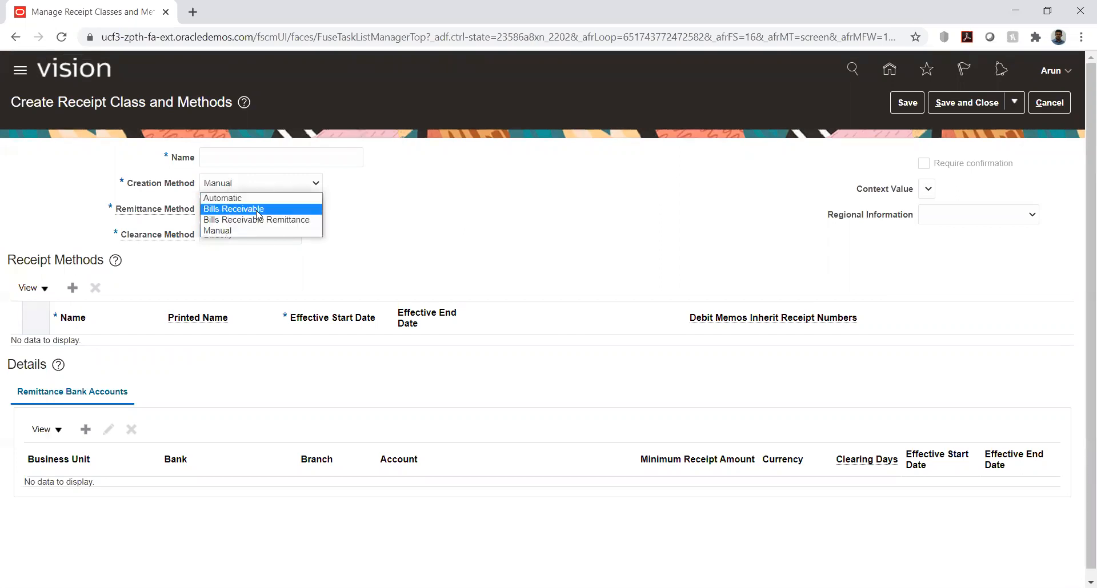
left_click(442, 197)
left_click(1050, 104)
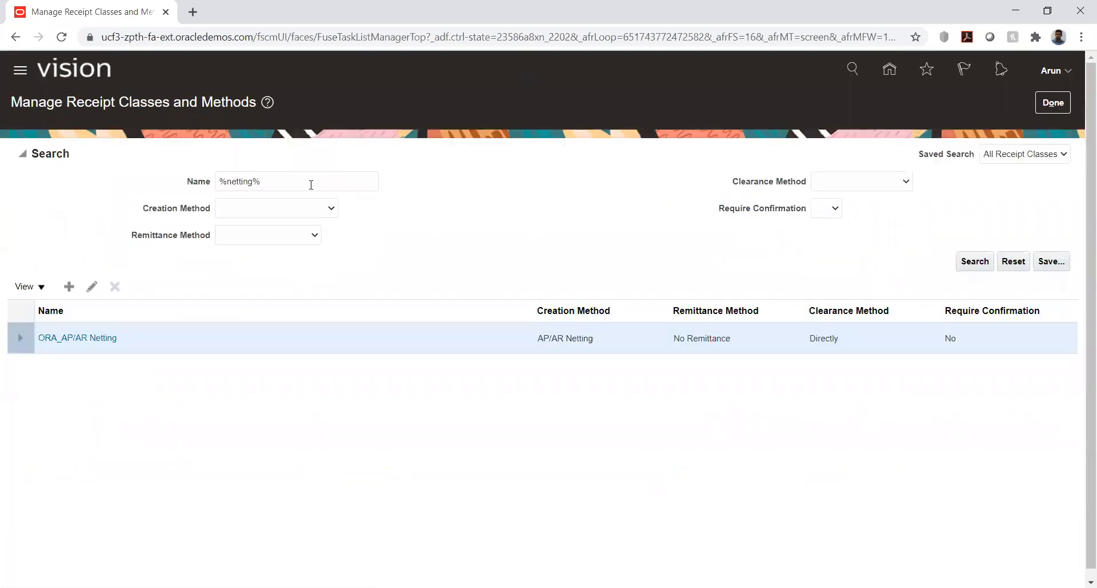
Review the ORA_AP/AR Netting receipt class with its receipt method and remittance bank accounts, and close it
left_click(84, 342)
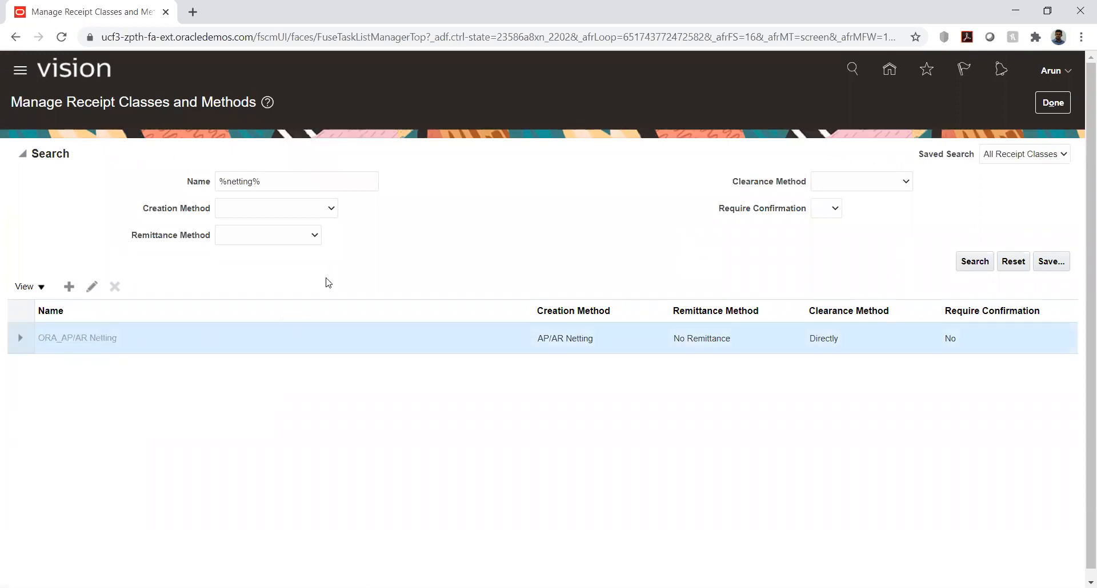
left_click_drag(205, 171, 266, 181)
left_click(371, 197)
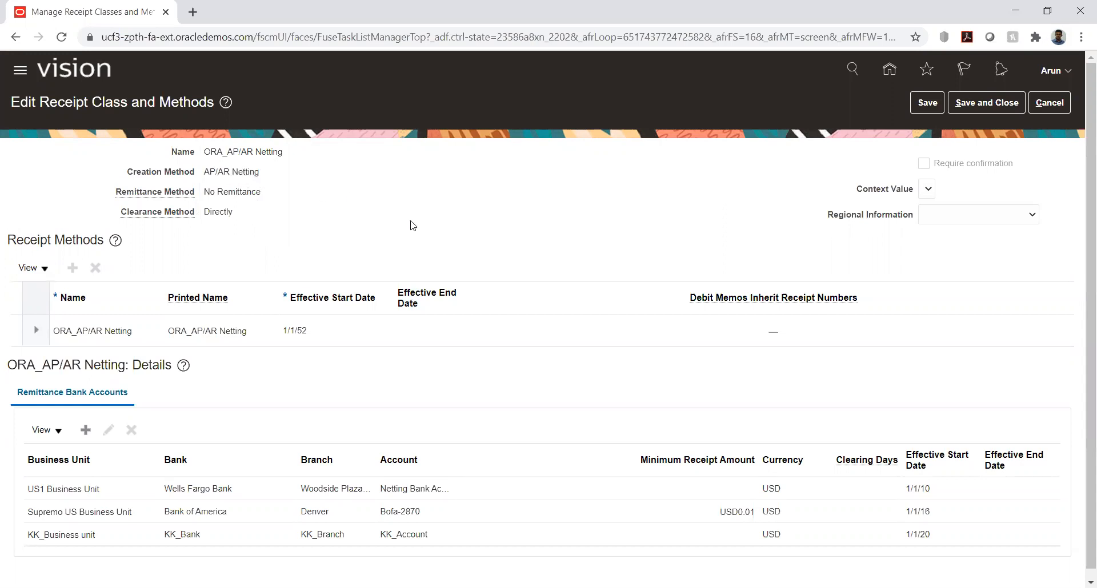
scroll(483, 235, "down", 1)
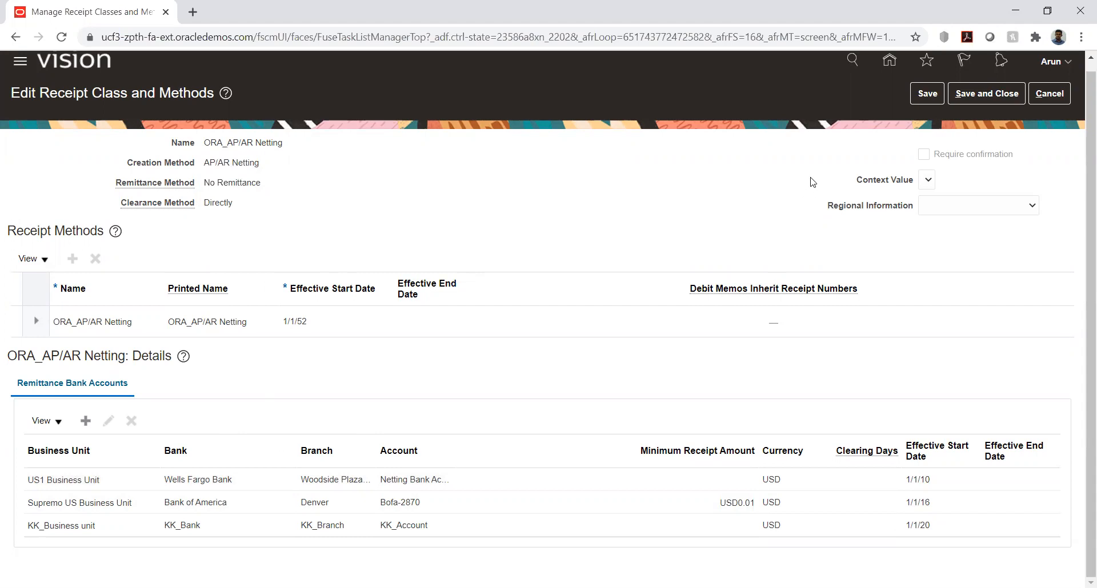
scroll(814, 180, "up", 1)
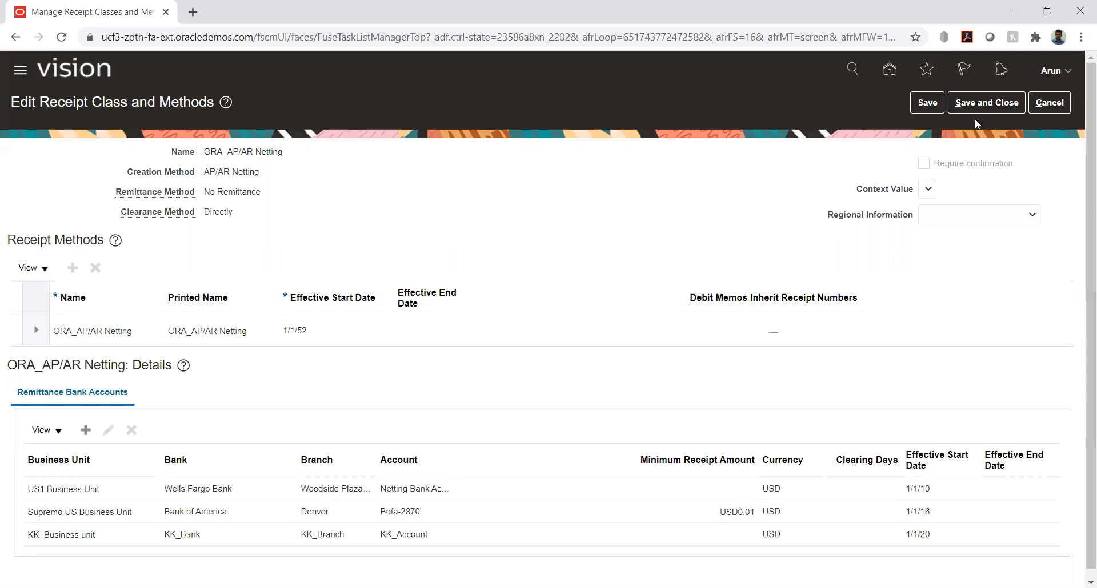
left_click(978, 104)
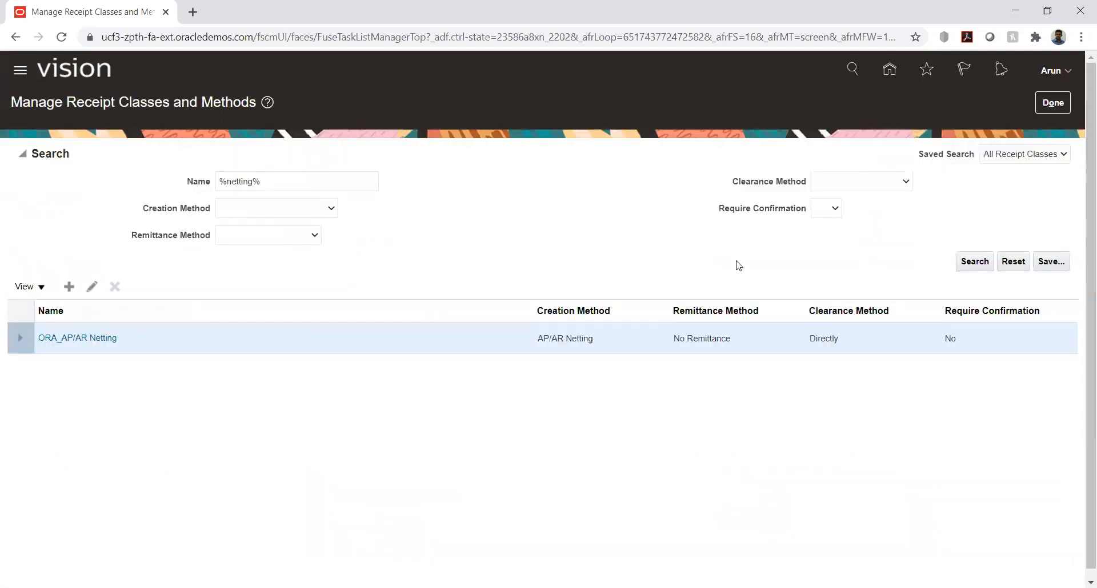
Return to the KK Implementation project and search its tasks for "%syst%opt%"
left_click(1049, 106)
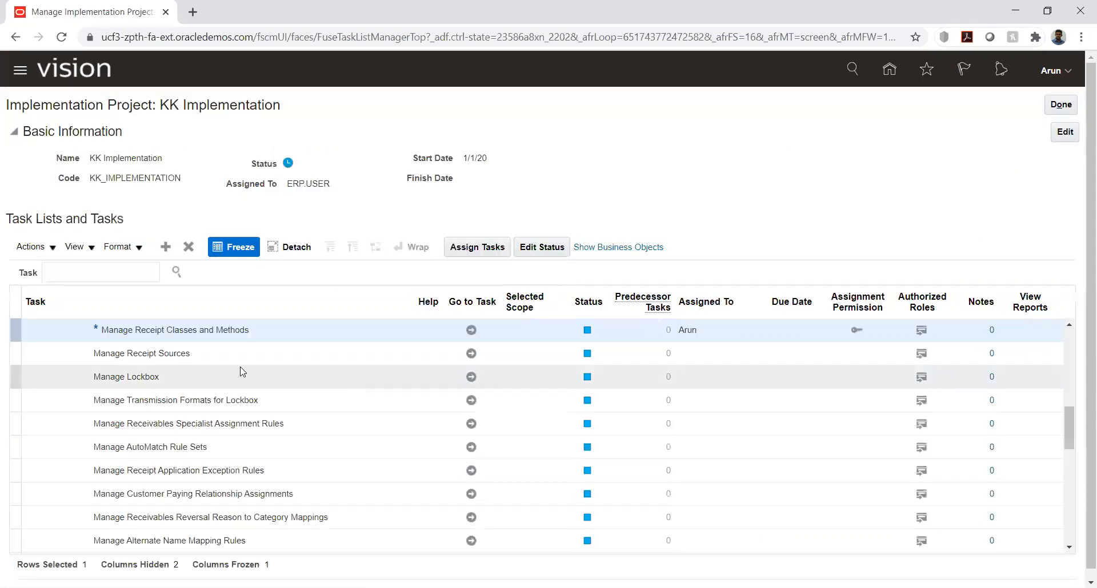
scroll(240, 366, "down", 2)
scroll(240, 366, "down", 2)
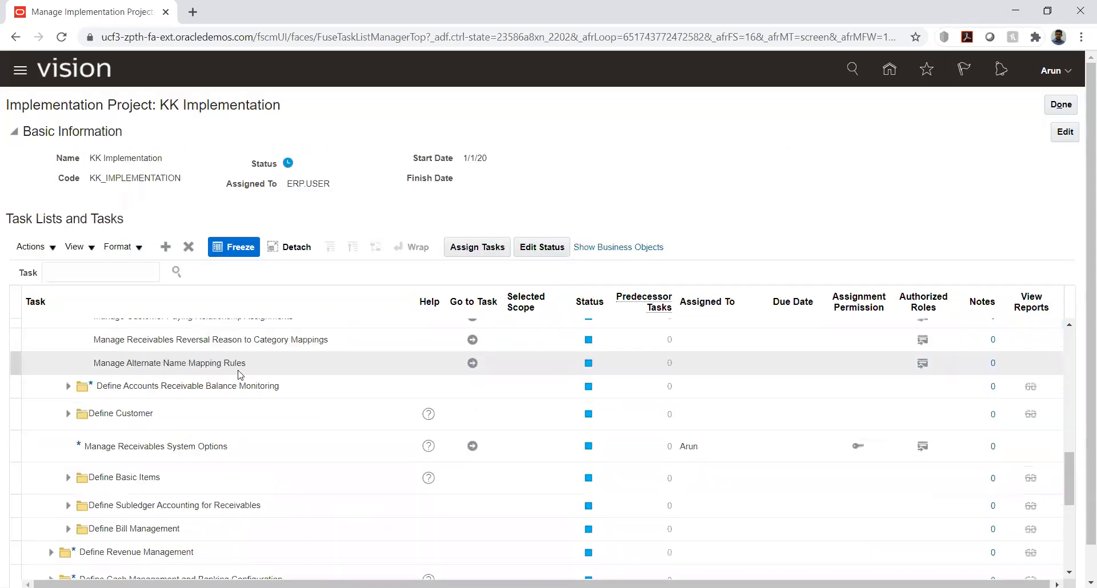
scroll(240, 374, "down", 2)
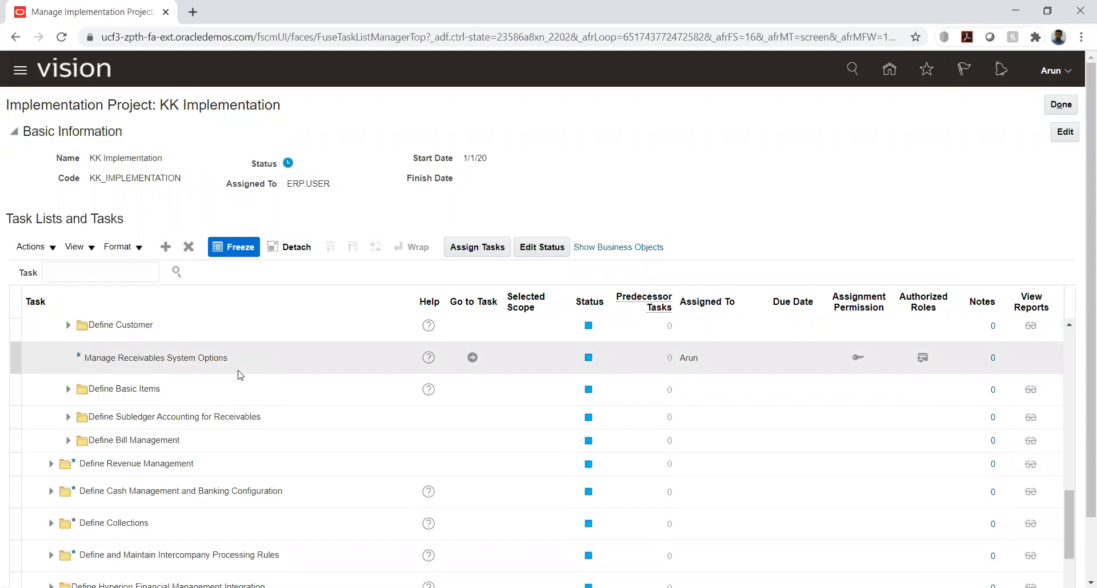
scroll(241, 375, "up", 2)
scroll(240, 375, "up", 3)
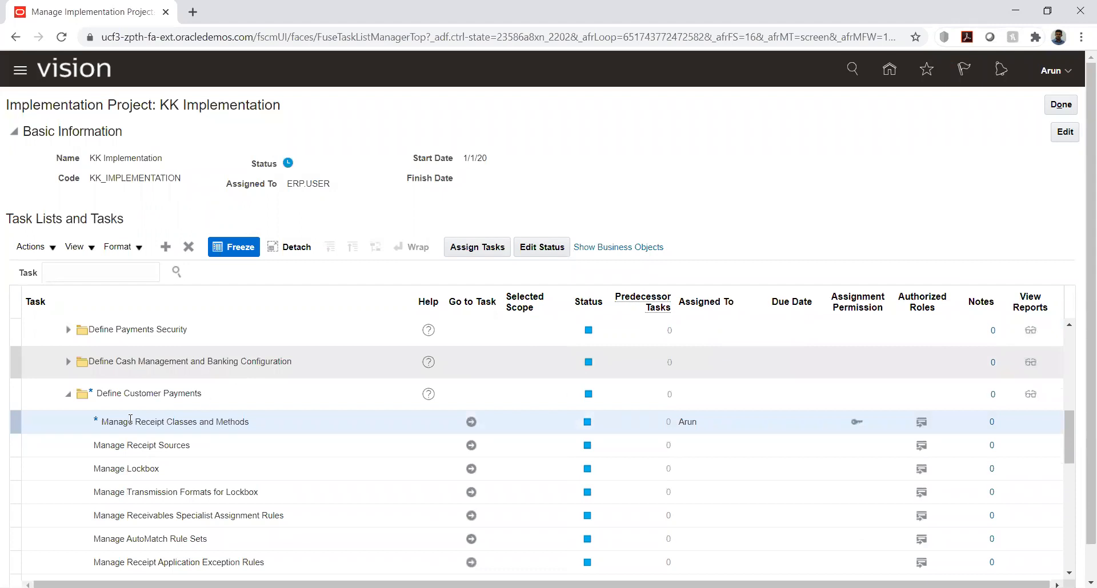
scroll(385, 421, "up", 3)
scroll(384, 421, "up", 5)
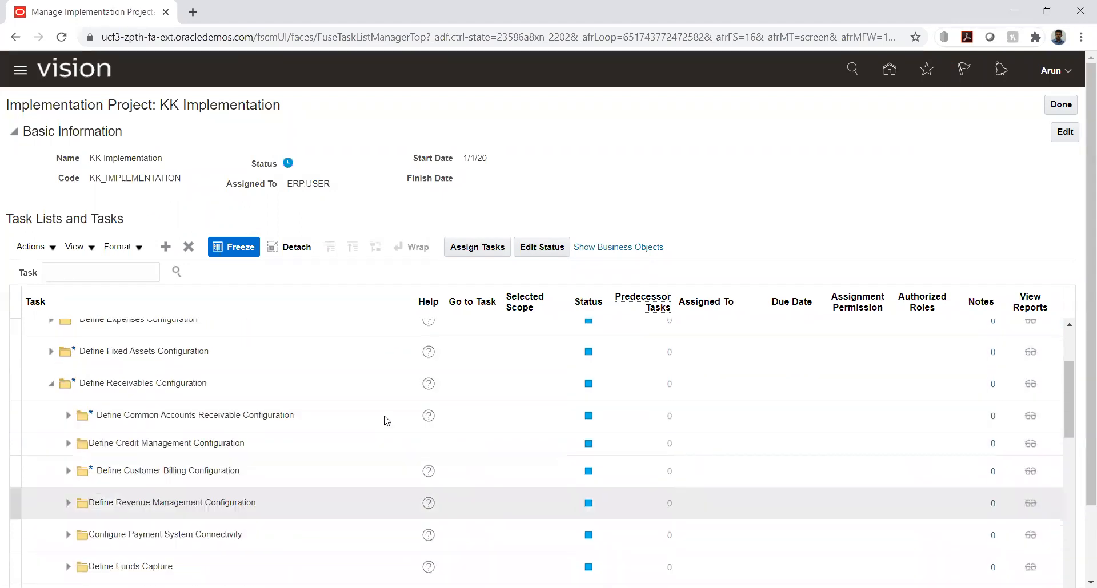
left_click(130, 278)
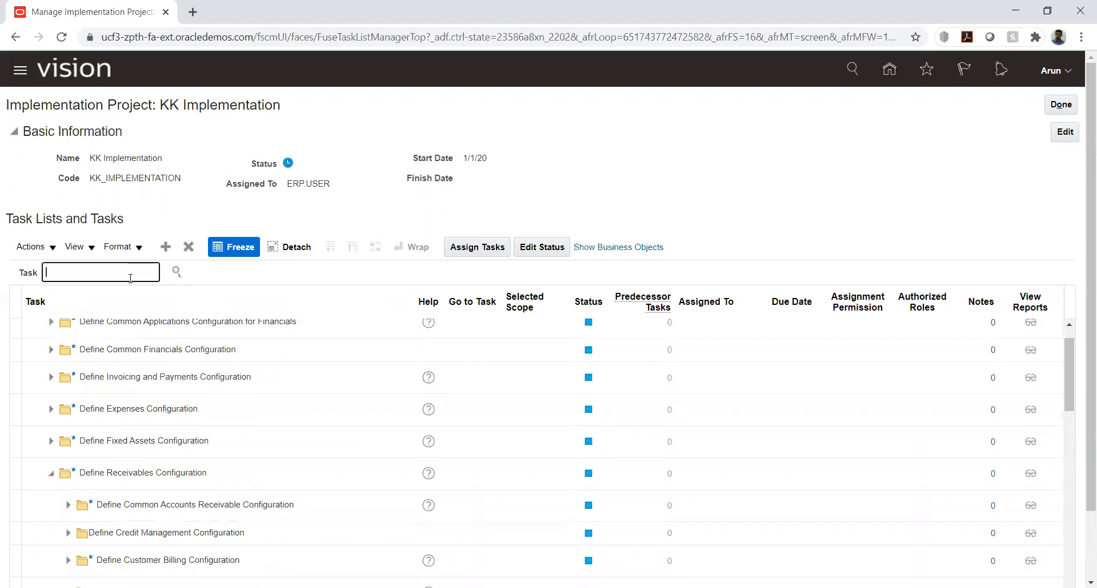
type("%syst%opt%")
left_click(184, 275)
scroll(109, 394, "down", 3)
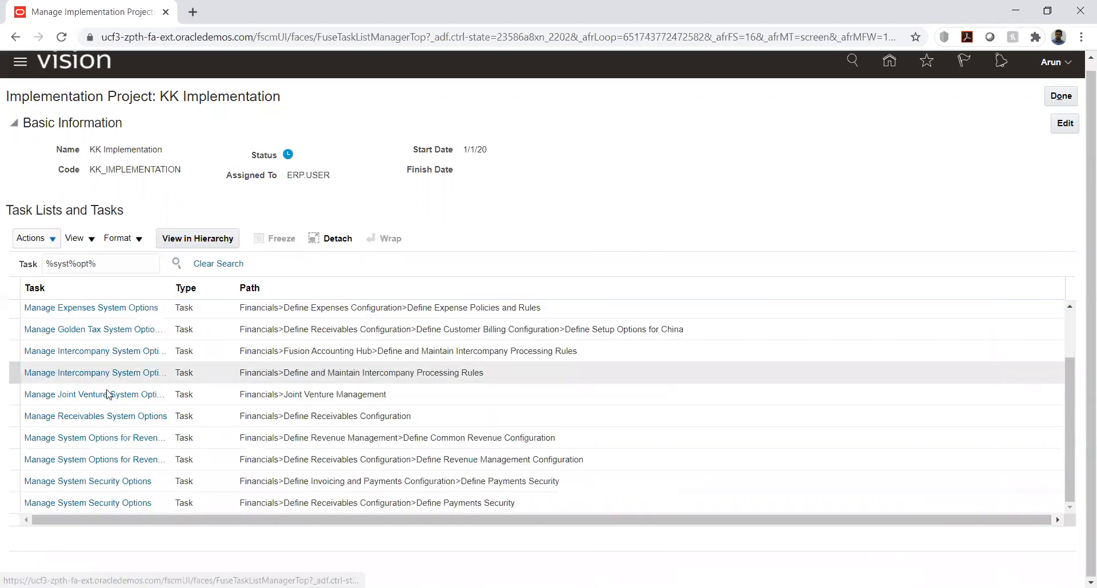
left_click(99, 502)
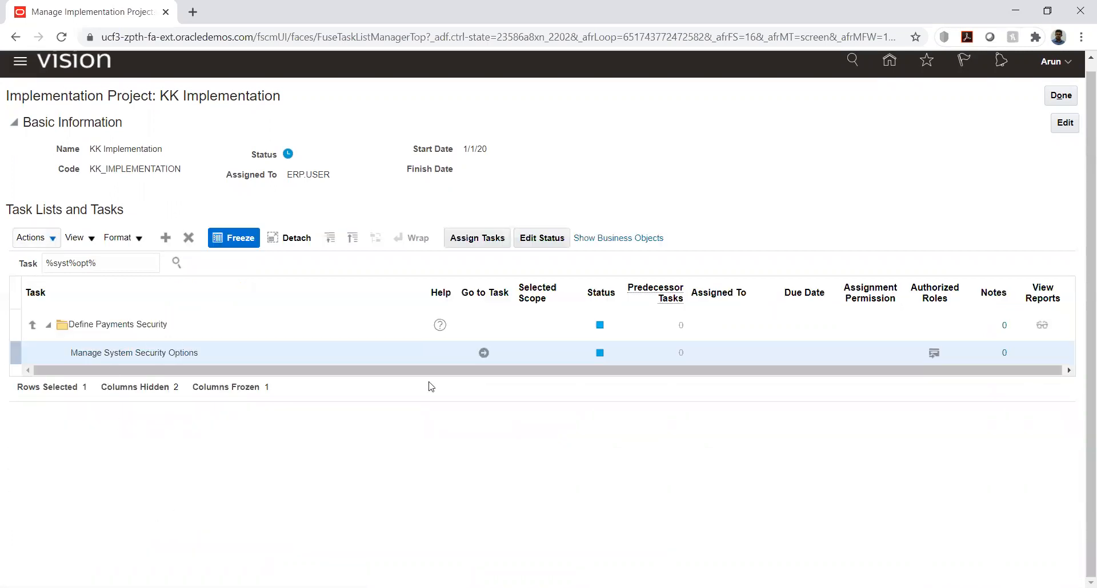
left_click(484, 353)
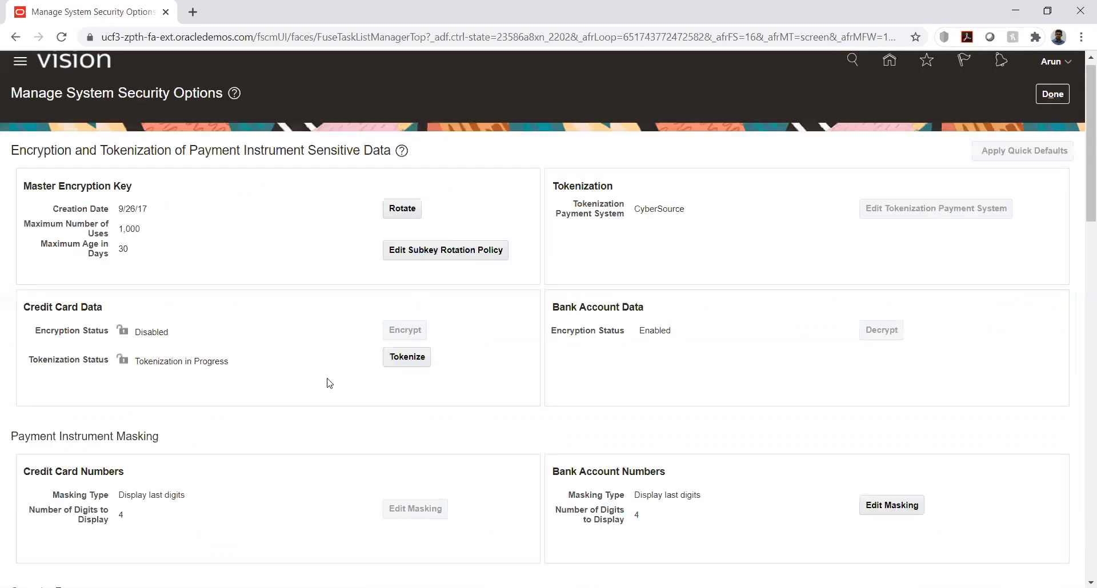
left_click(1053, 94)
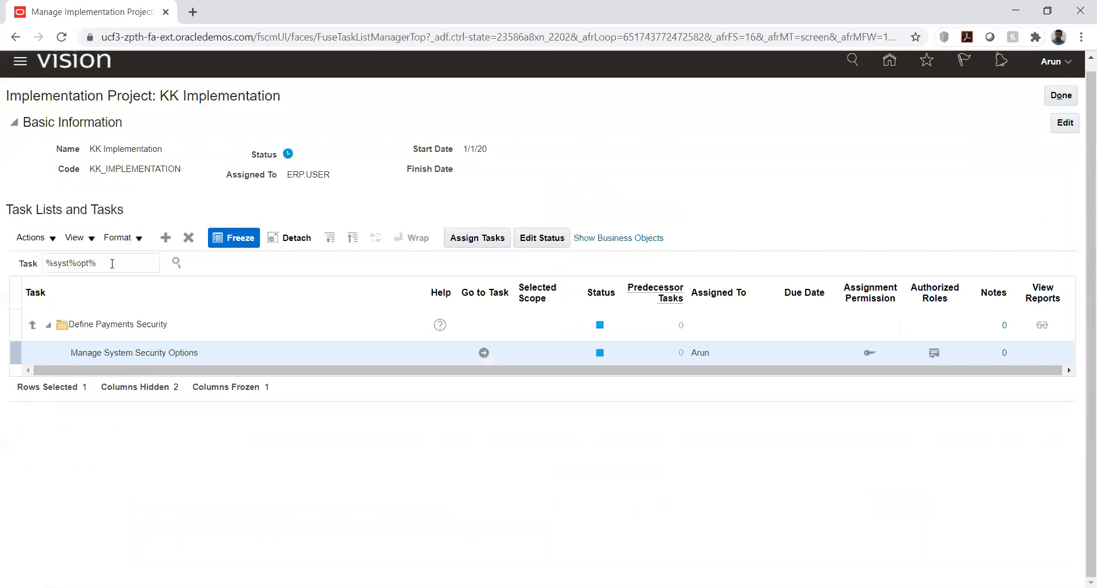
left_click(178, 267)
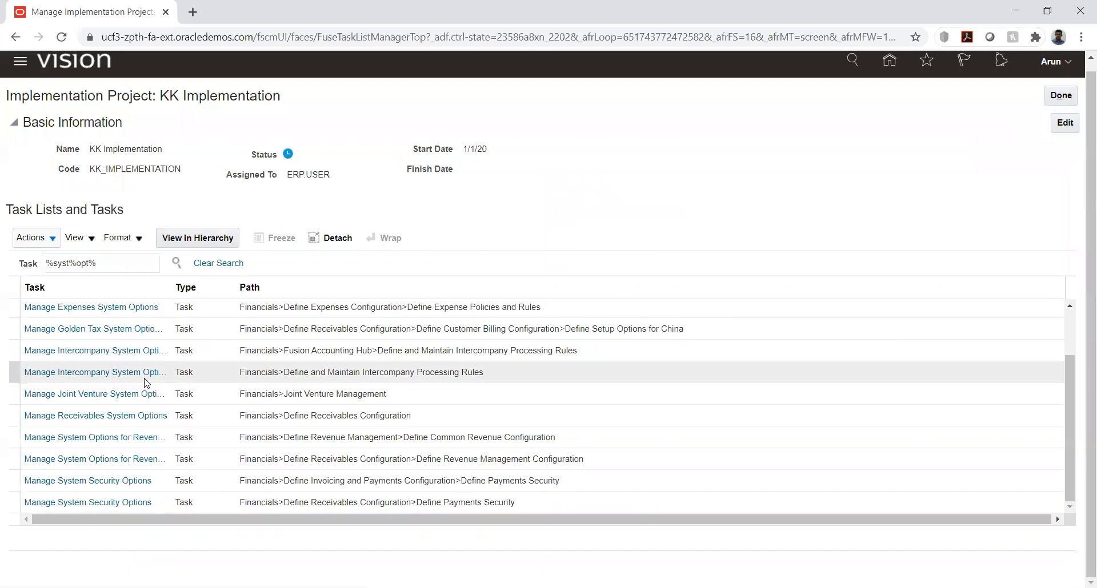
Go to the Manage Receivables System Options task and open the KK_Business unit options, found by searching business units for "kk%"
left_click(126, 415)
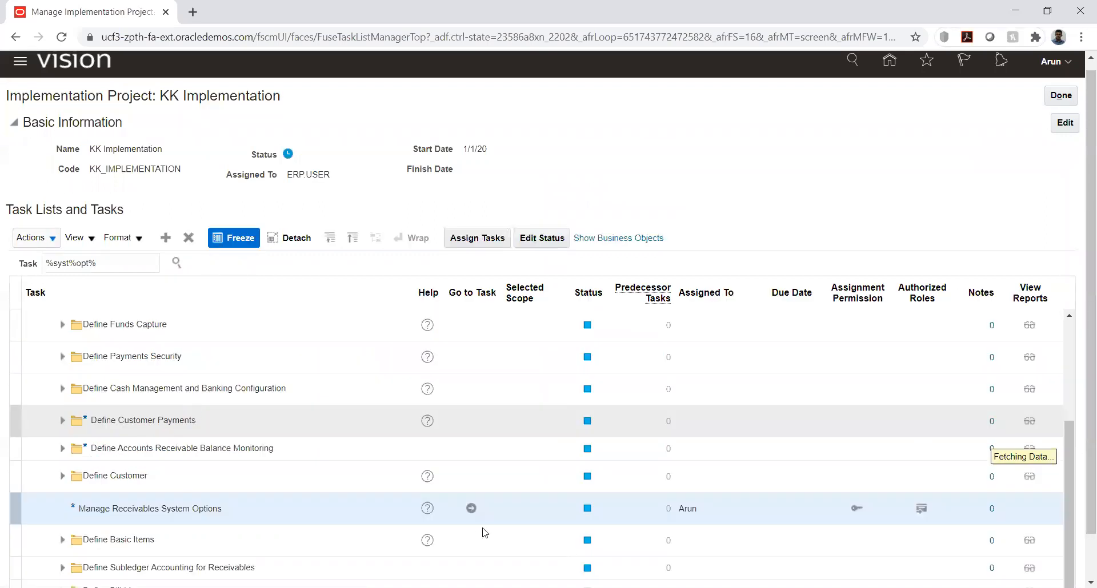
left_click(470, 528)
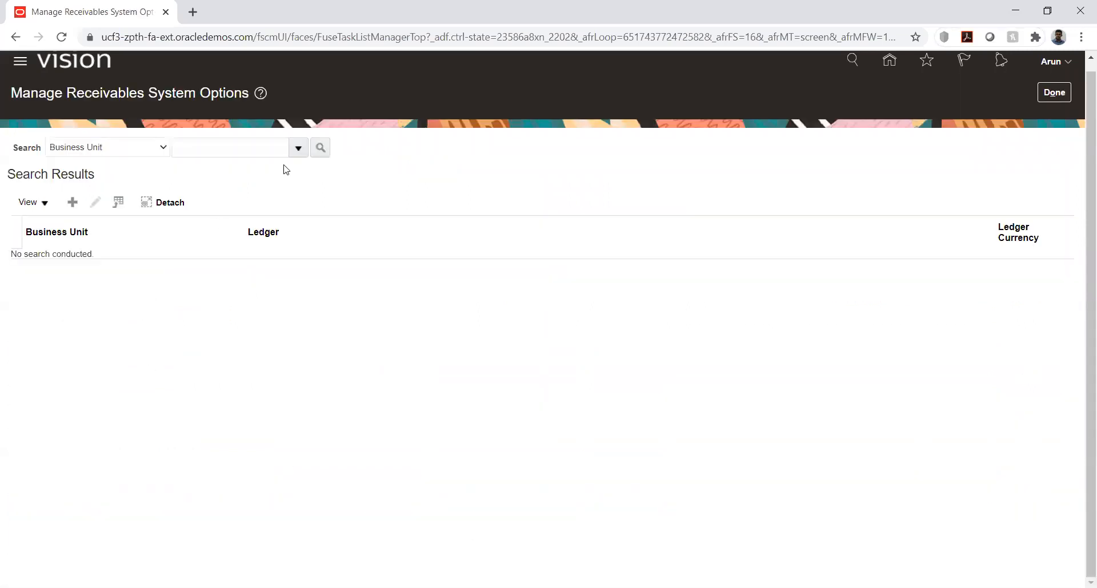
left_click(265, 148)
type("kk%")
left_click(319, 148)
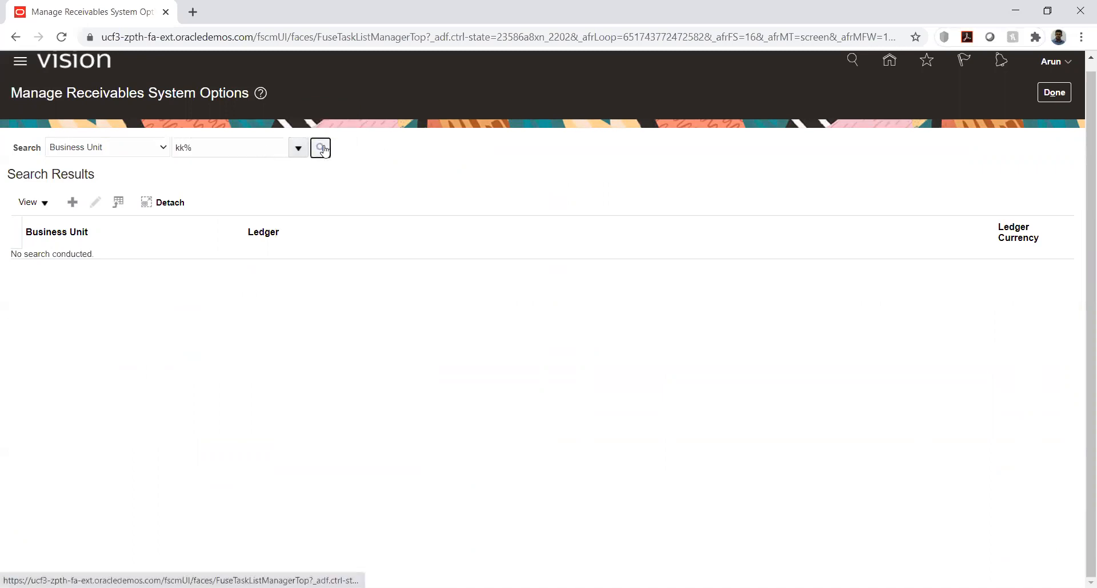
left_click(34, 259)
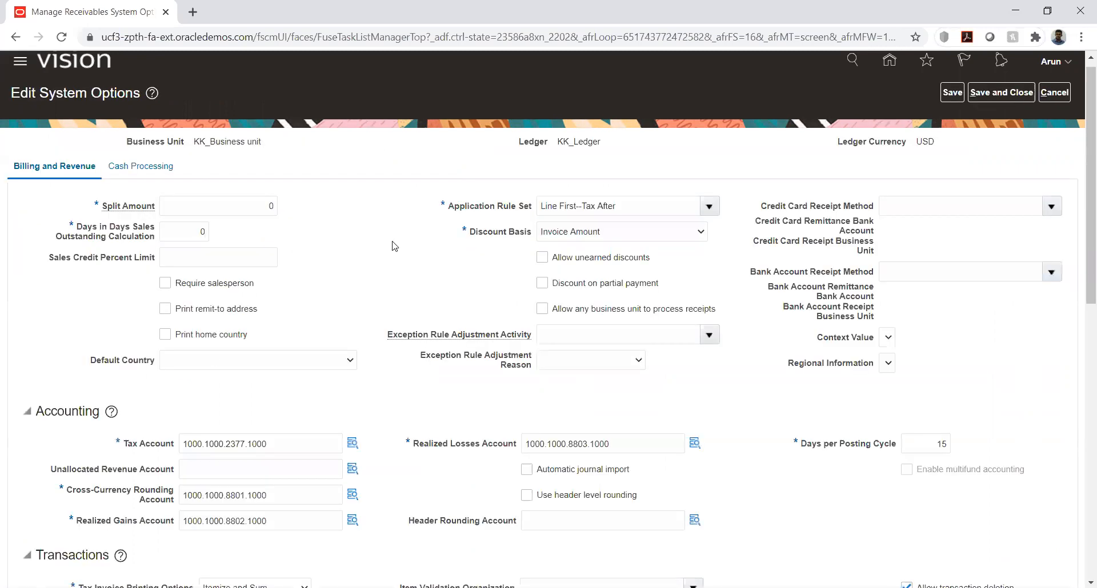
Enable Allow payment of unrelated transactions in the Cash Processing options, save and close them, and return to the implementation project
scroll(394, 251, "down", 1)
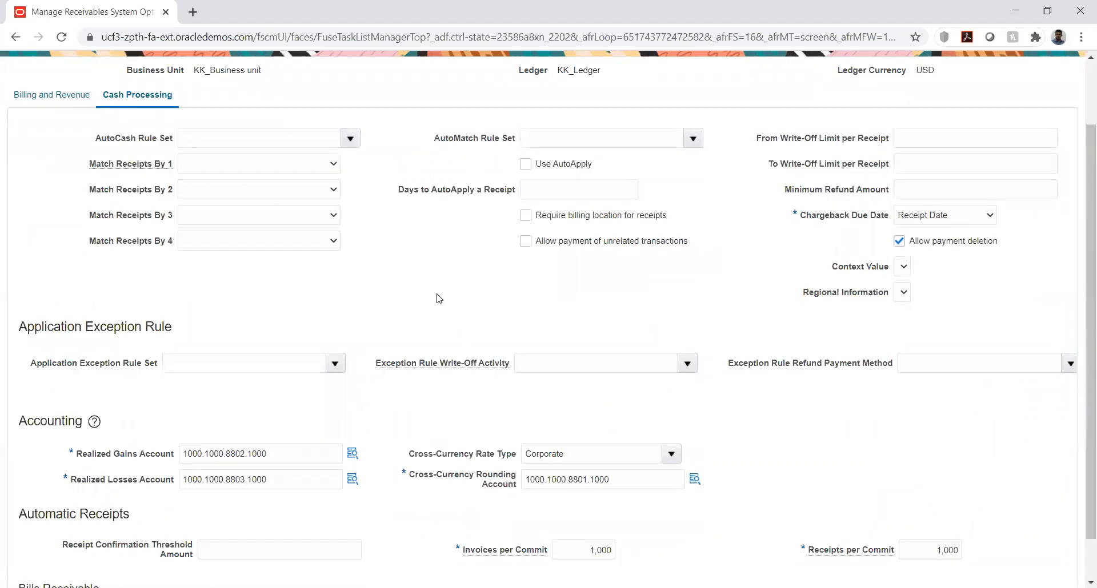
scroll(475, 298, "up", 1)
scroll(476, 298, "down", 1)
scroll(476, 298, "down", 1)
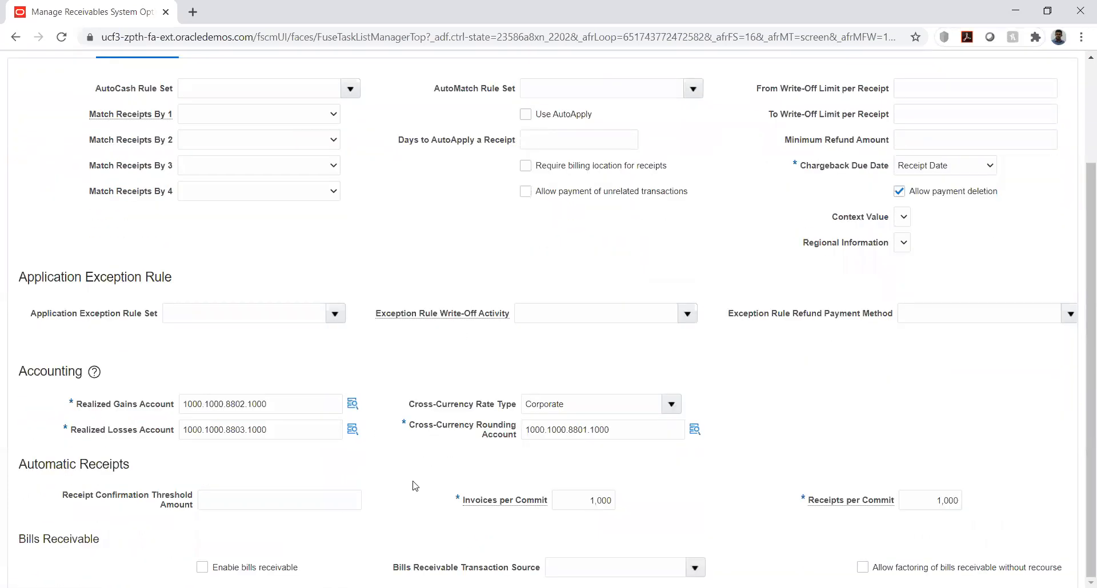
scroll(570, 276, "up", 1)
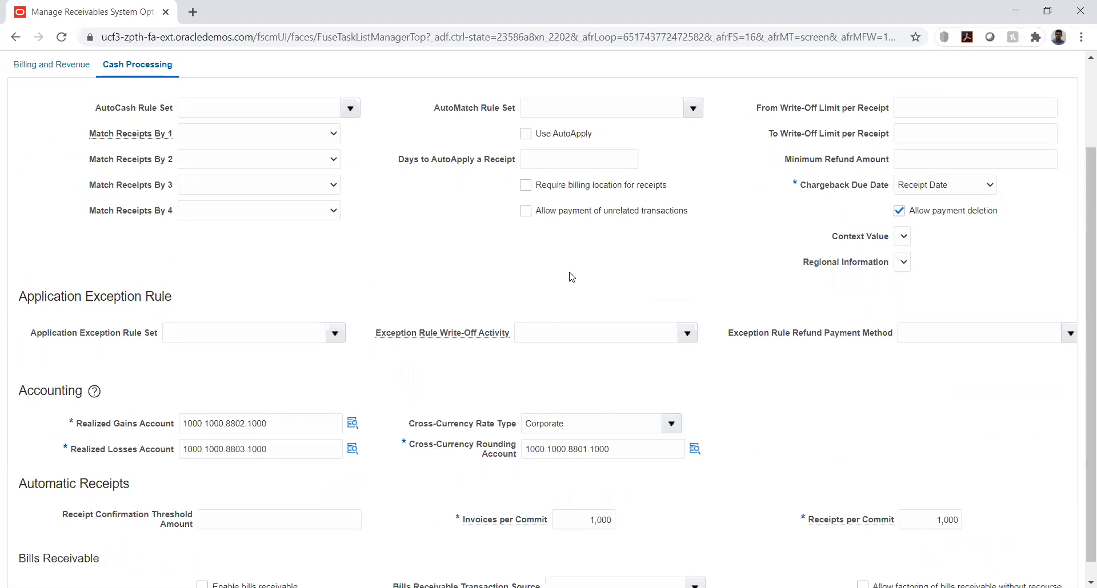
scroll(570, 276, "up", 2)
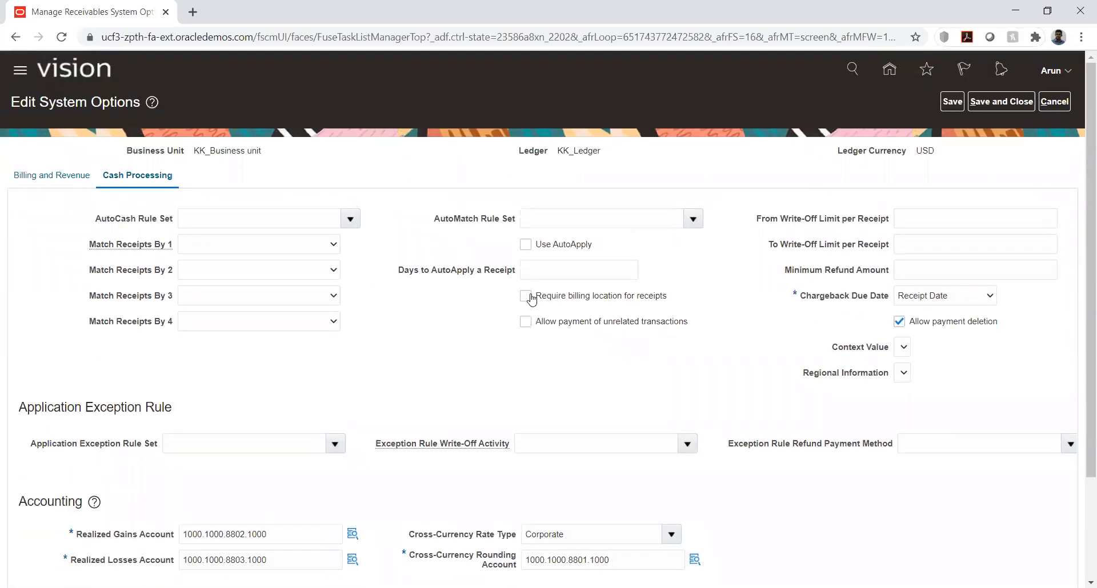
left_click(525, 323)
left_click(952, 102)
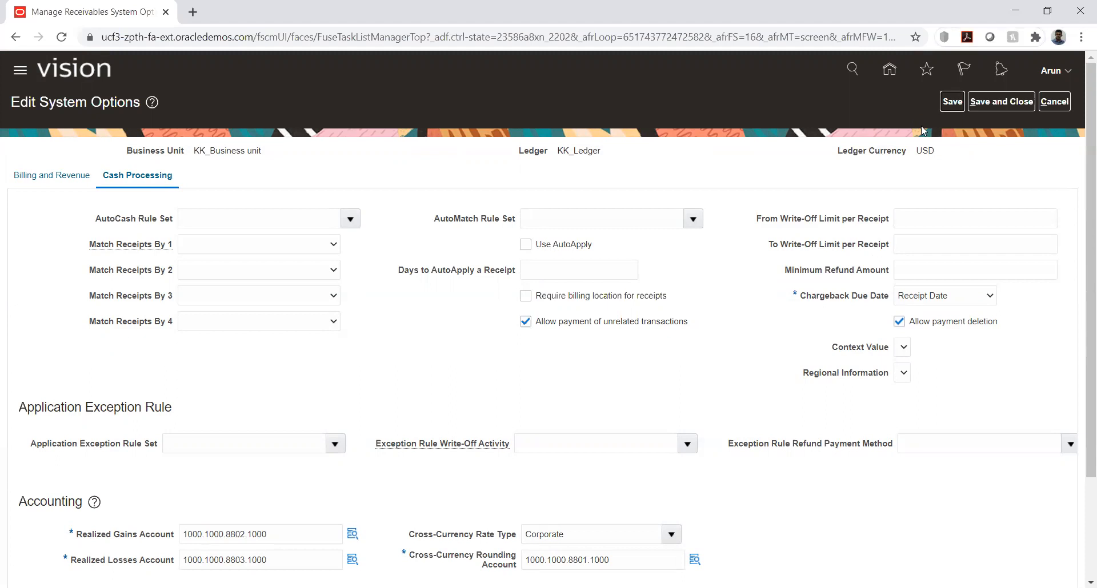
left_click(998, 103)
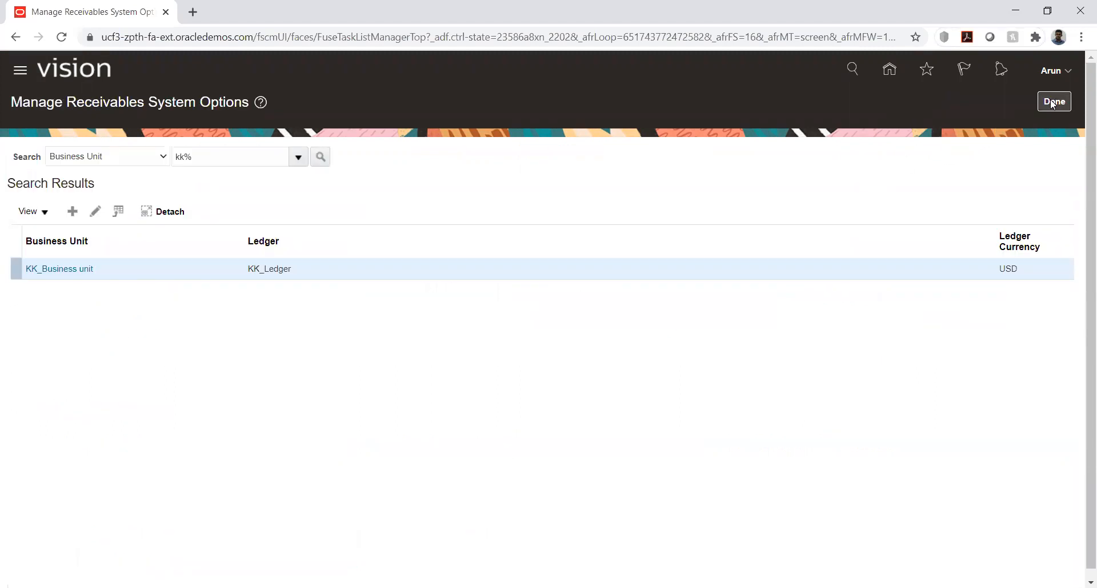
left_click(1053, 103)
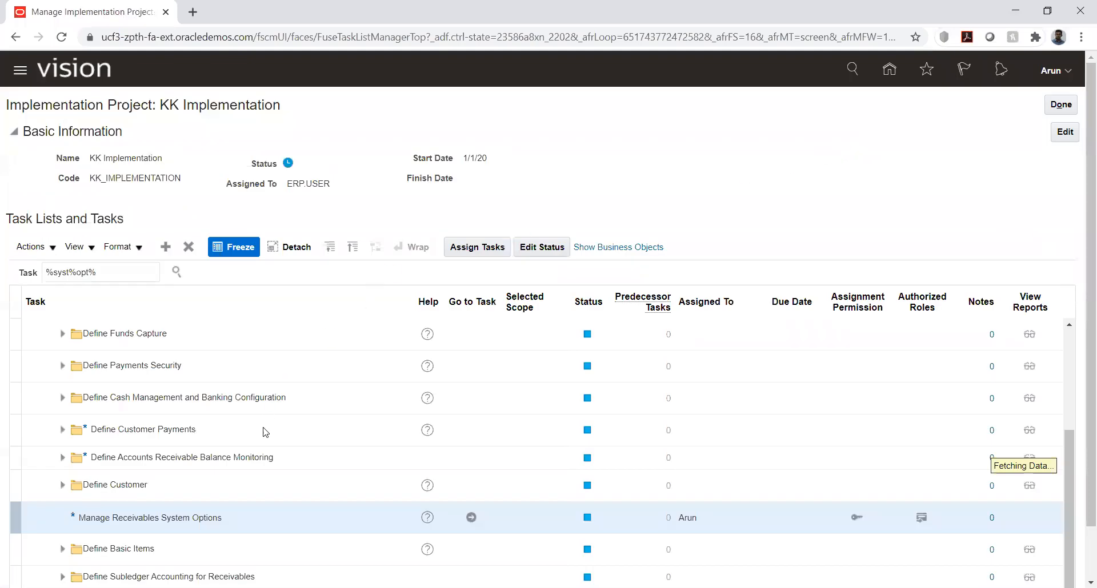
scroll(260, 514, "up", 1)
scroll(262, 412, "up", 3)
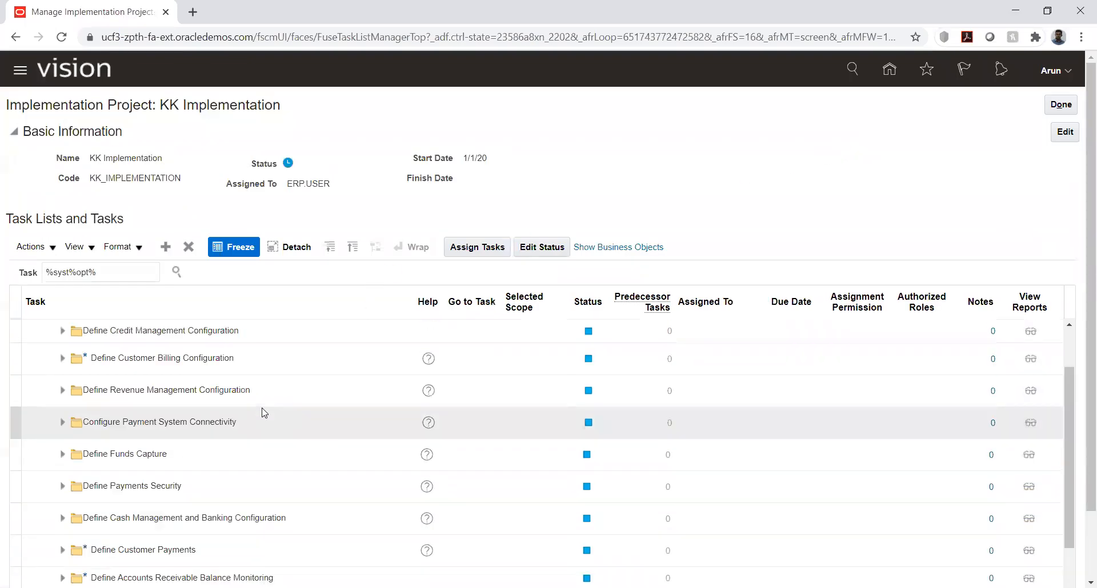
scroll(292, 420, "down", 3)
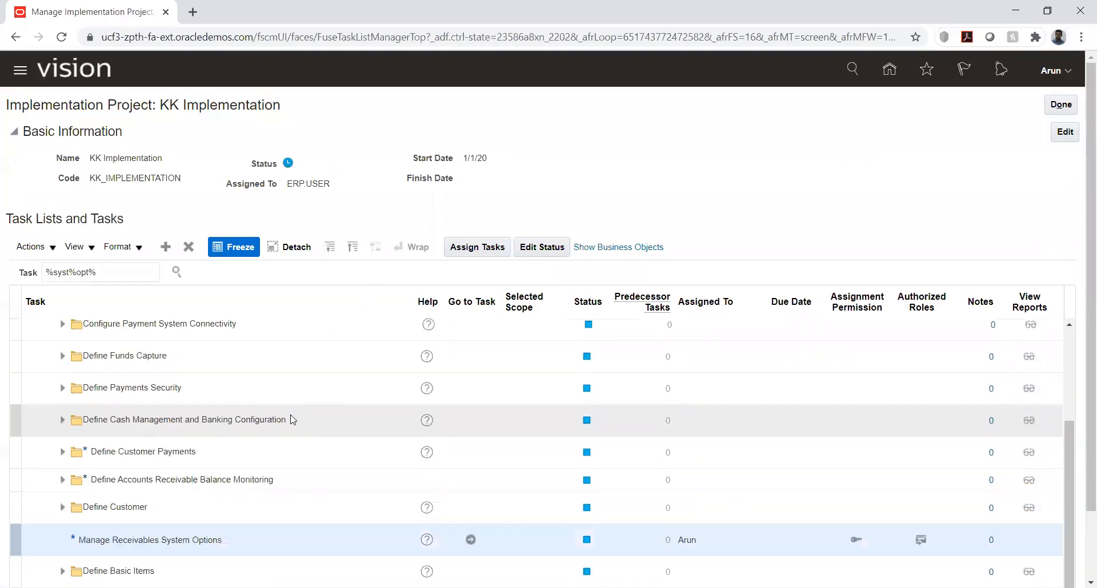
scroll(292, 420, "down", 2)
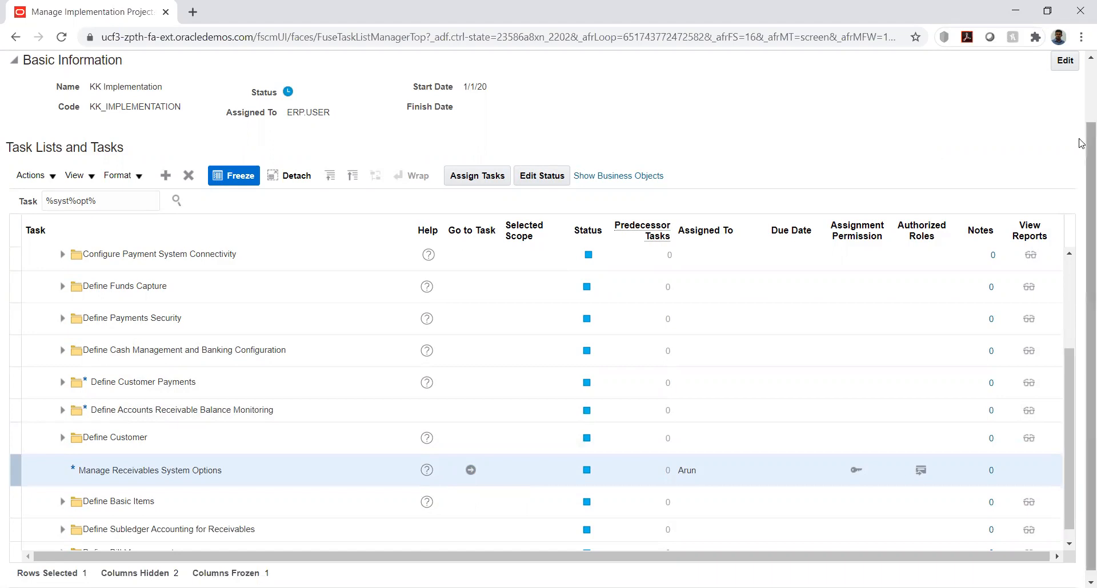
scroll(1080, 141, "up", 1)
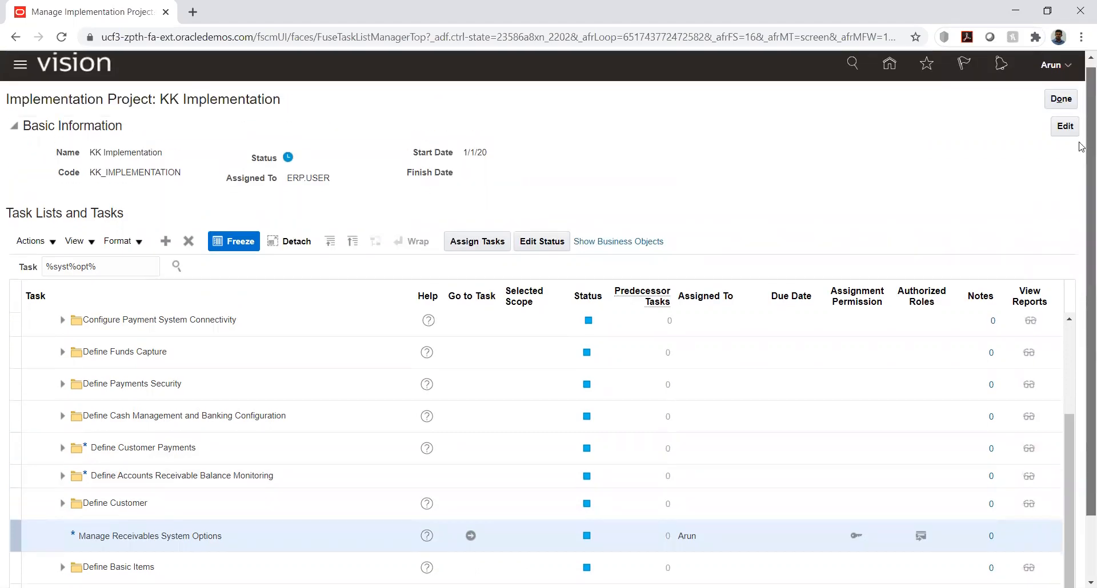
scroll(1081, 166, "down", 1)
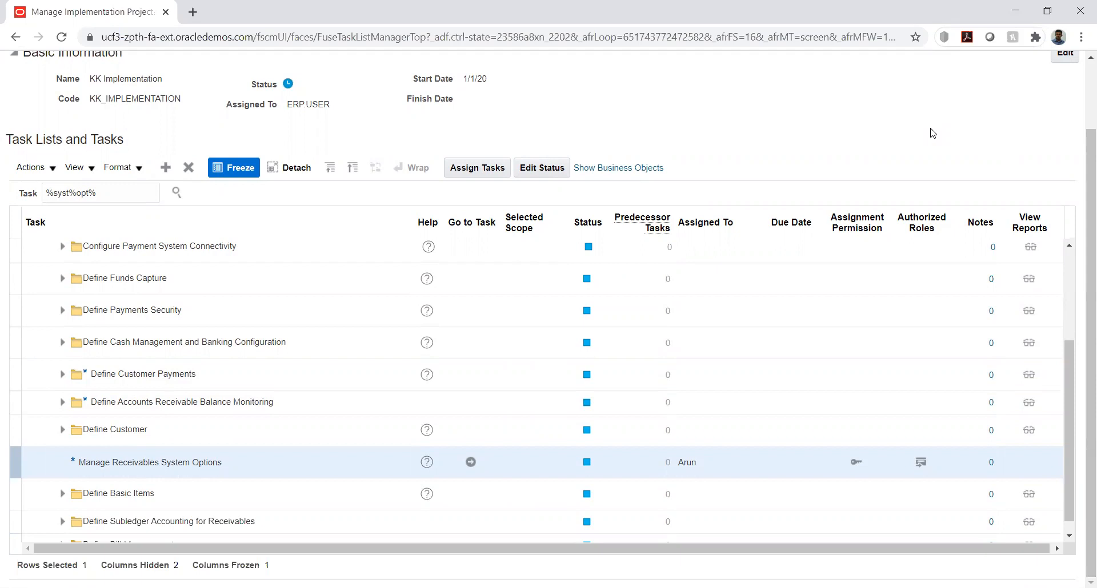
Go to the Manage Receivables System Options task, search business units for "kk%", and open the KK_Business unit options
left_click(470, 462)
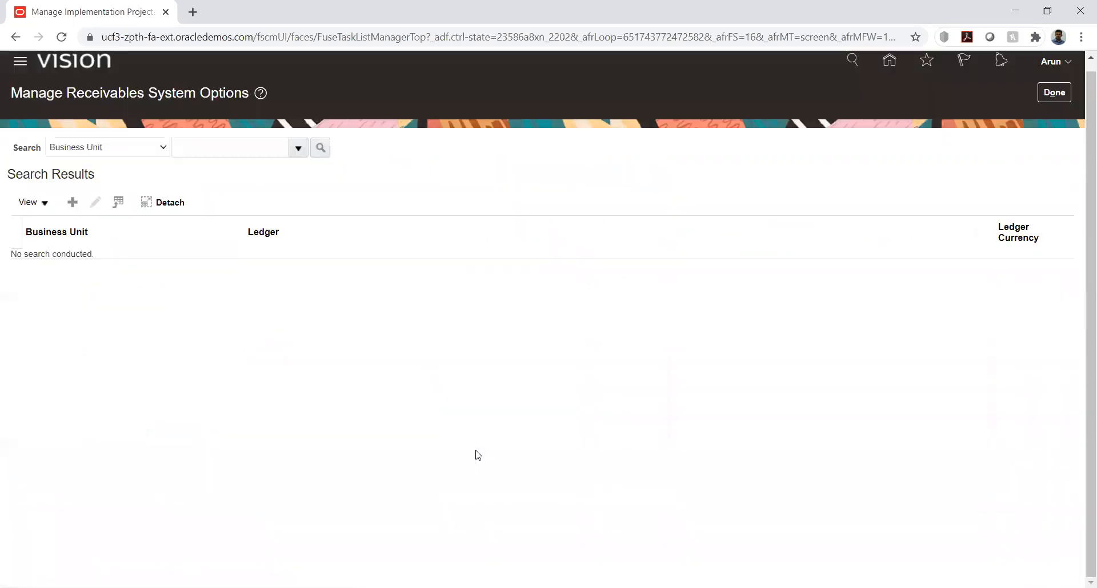
left_click(211, 148)
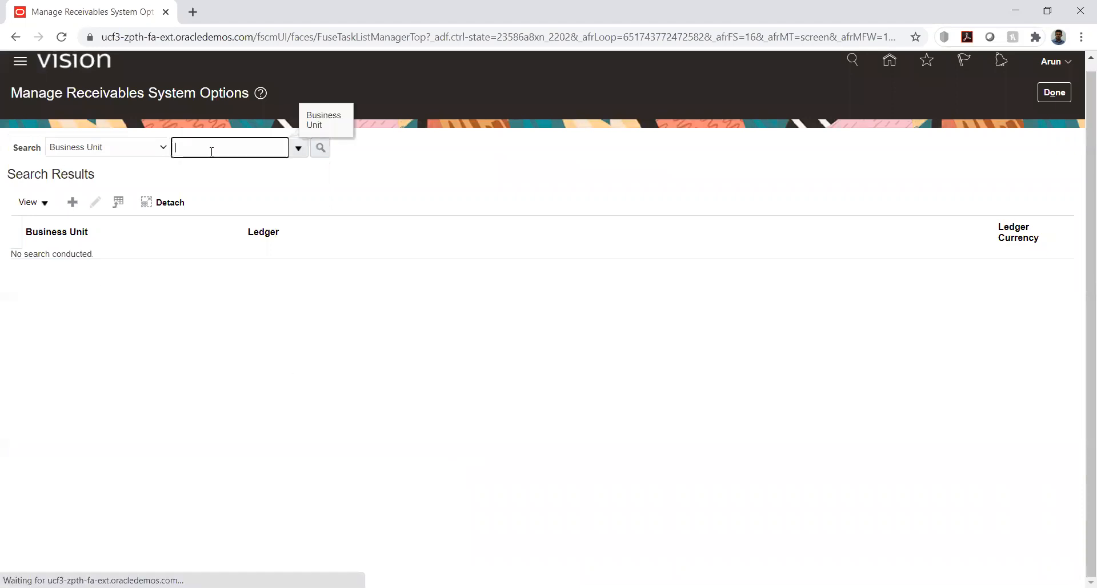
type("kk%")
key("Tab")
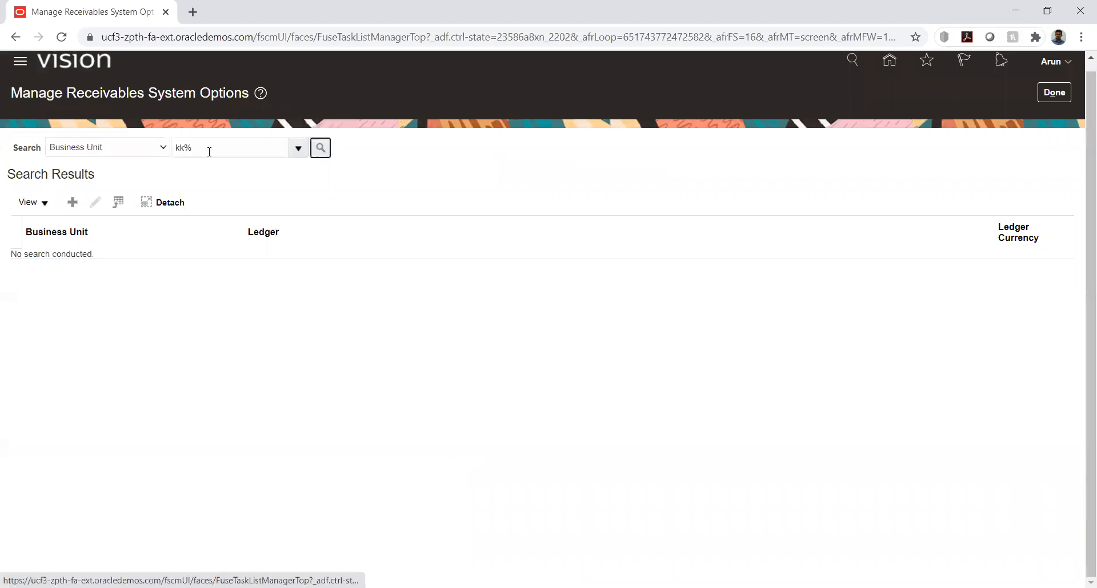
left_click(320, 149)
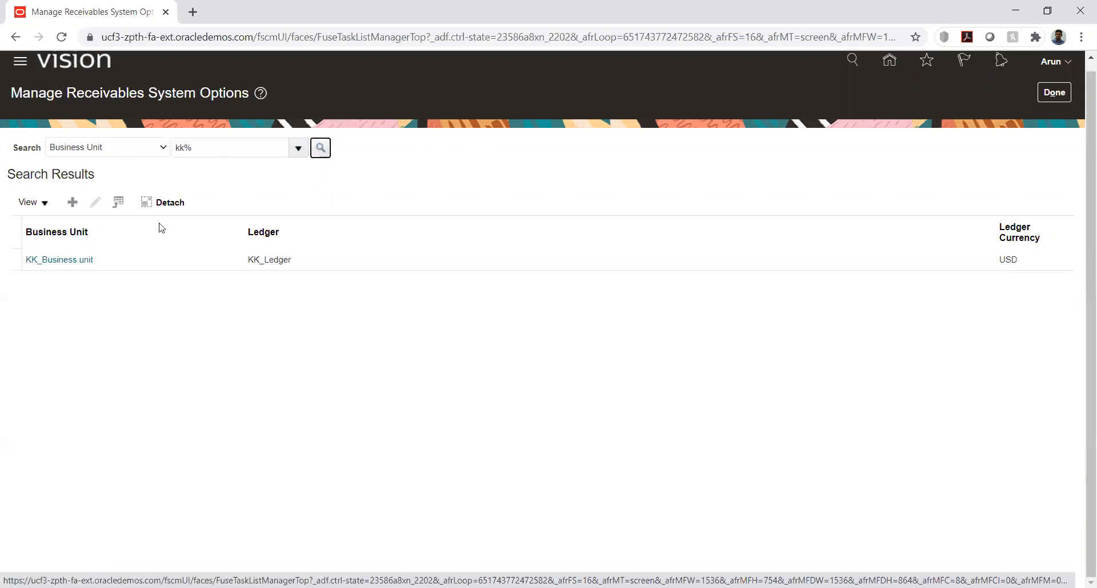
left_click(69, 261)
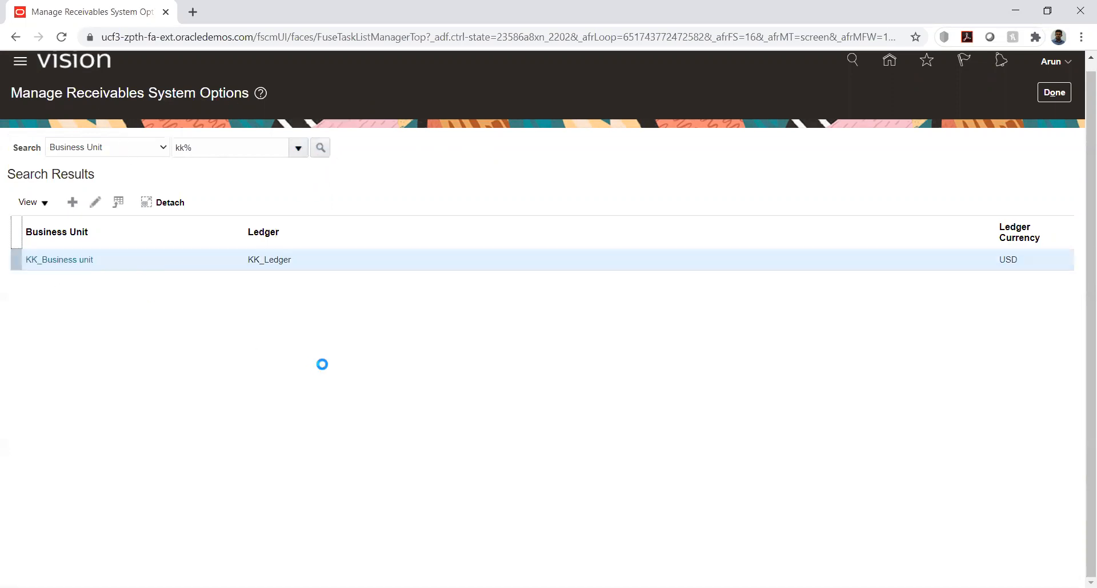
Review the Cash Processing options of KK_Business unit, save and close them, and return to the implementation project
left_click(140, 168)
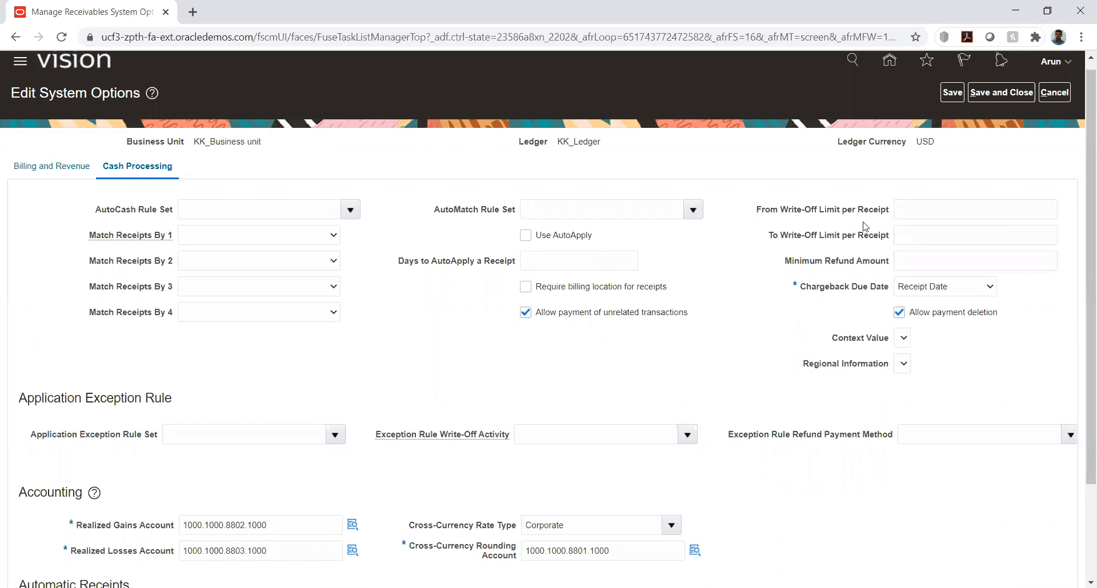
scroll(1021, 175, "up", 1)
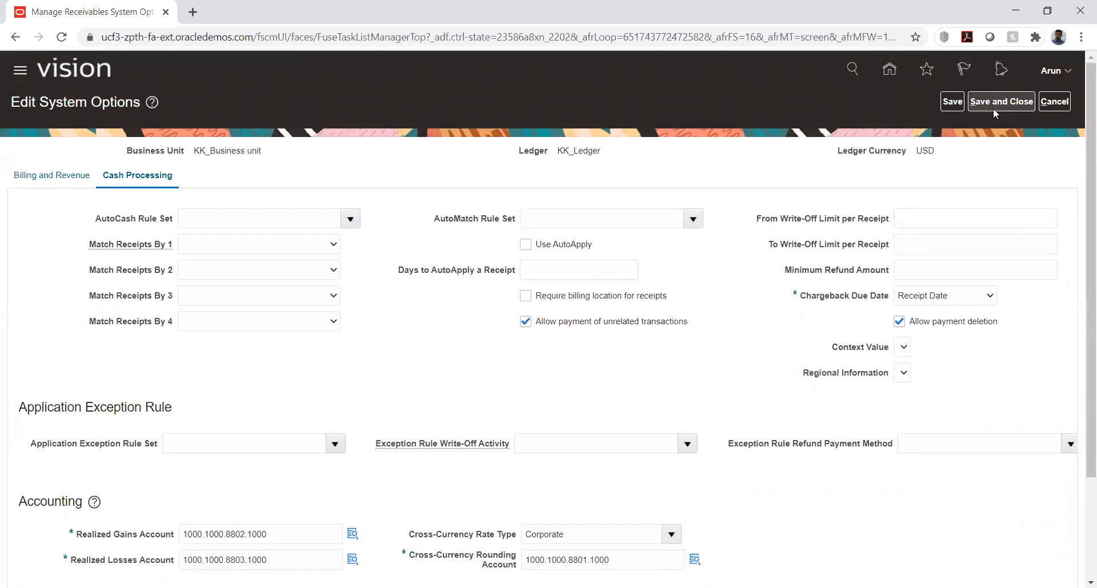
left_click(993, 104)
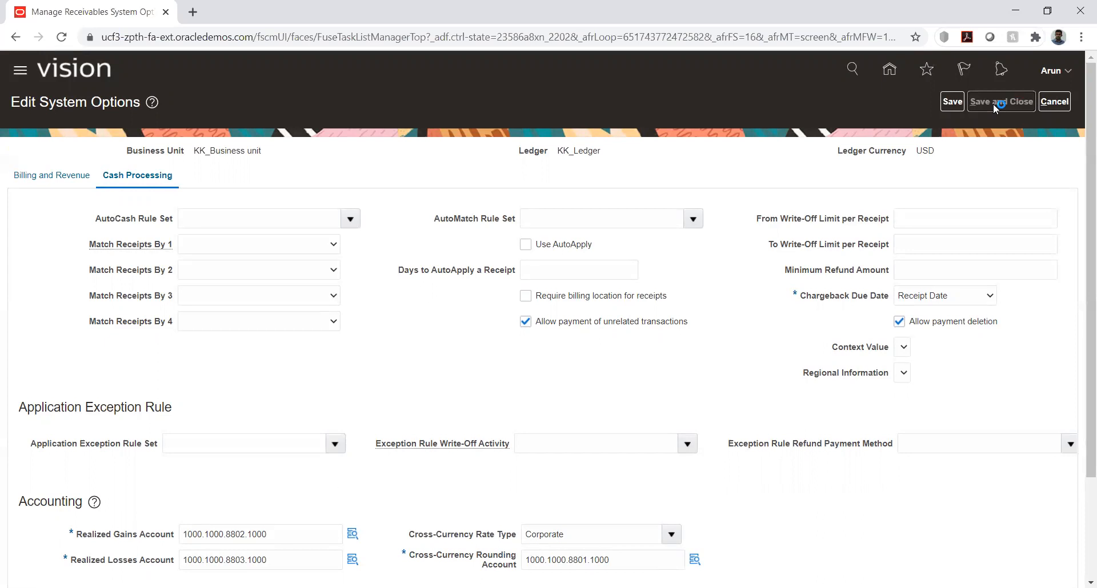
left_click(1038, 107)
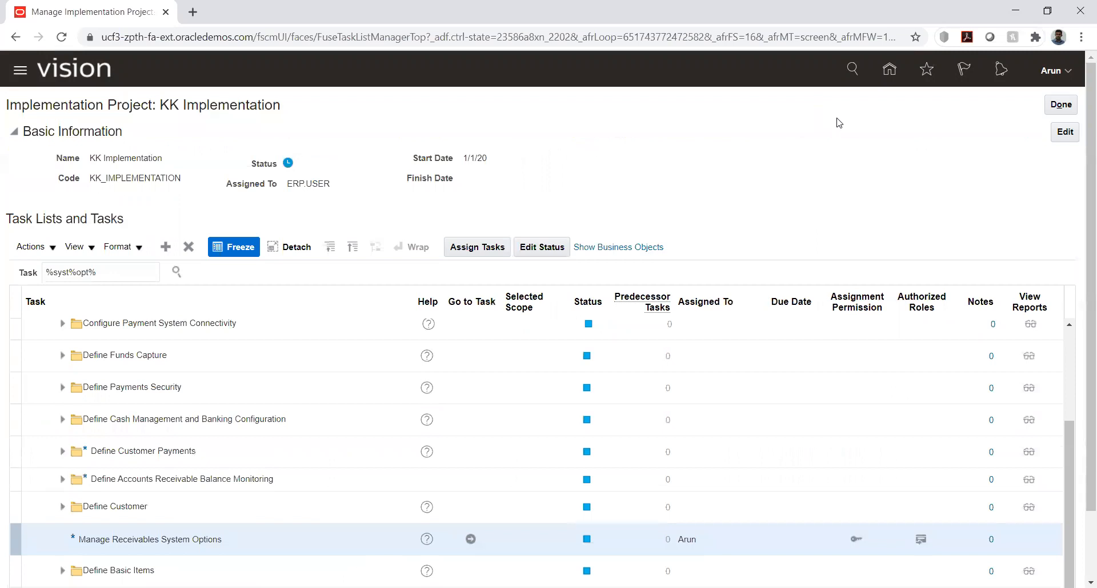
Leave the implementation project for the home page and open the Security Console
left_click(890, 71)
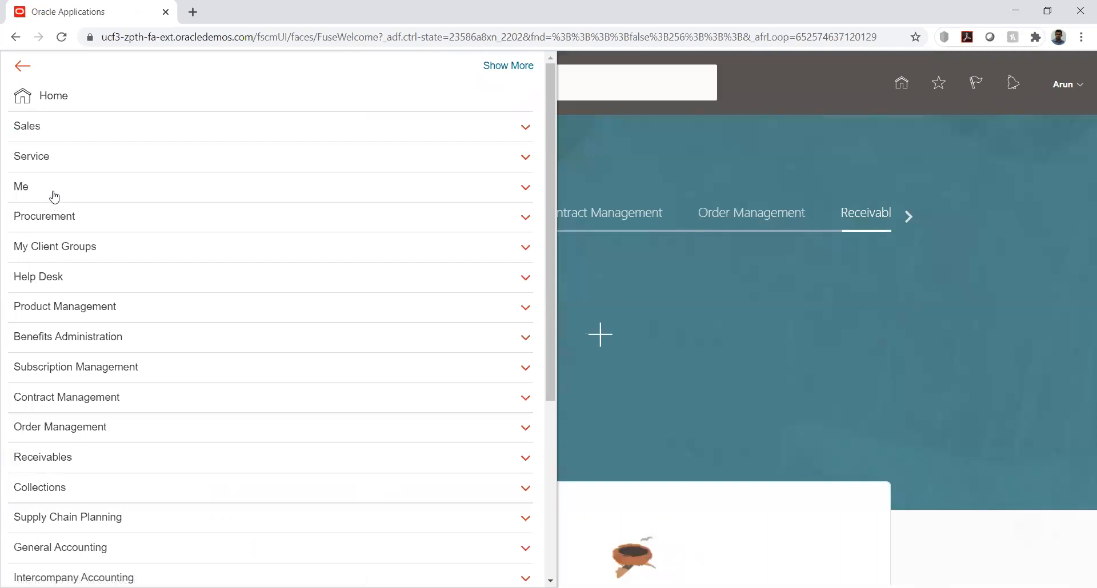
scroll(301, 292, "down", 5)
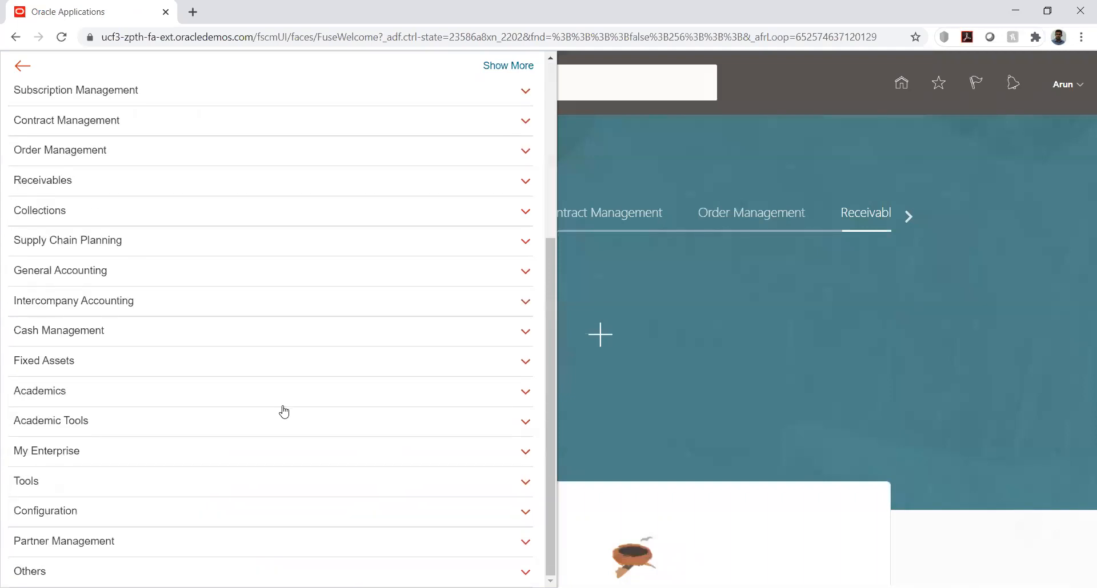
left_click(59, 490)
scroll(342, 422, "down", 2)
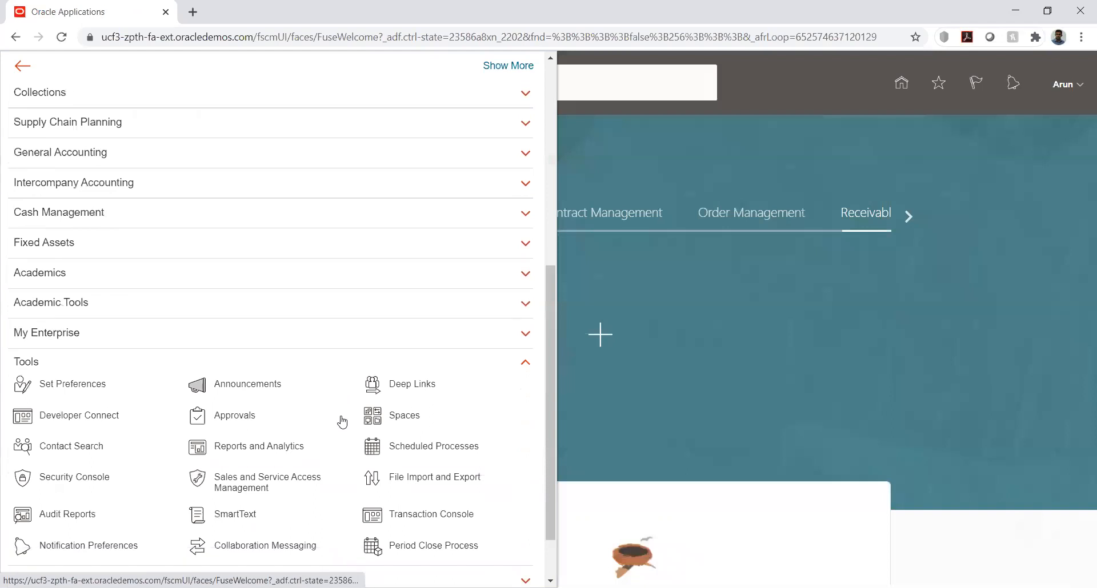
left_click(282, 407)
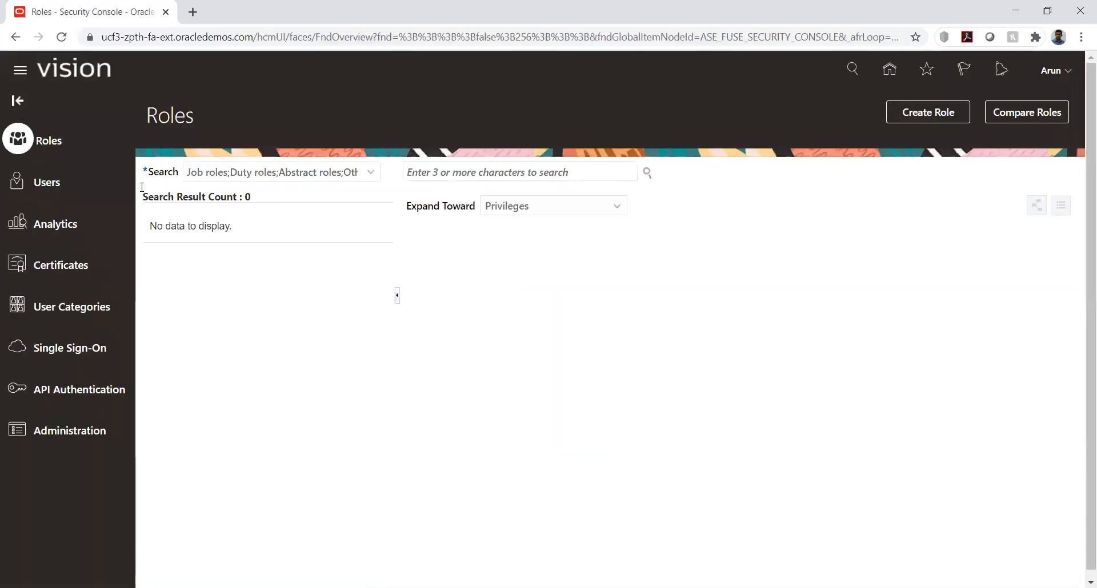
Search the user accounts for the signed-in user's name and open that user's account
left_click(59, 186)
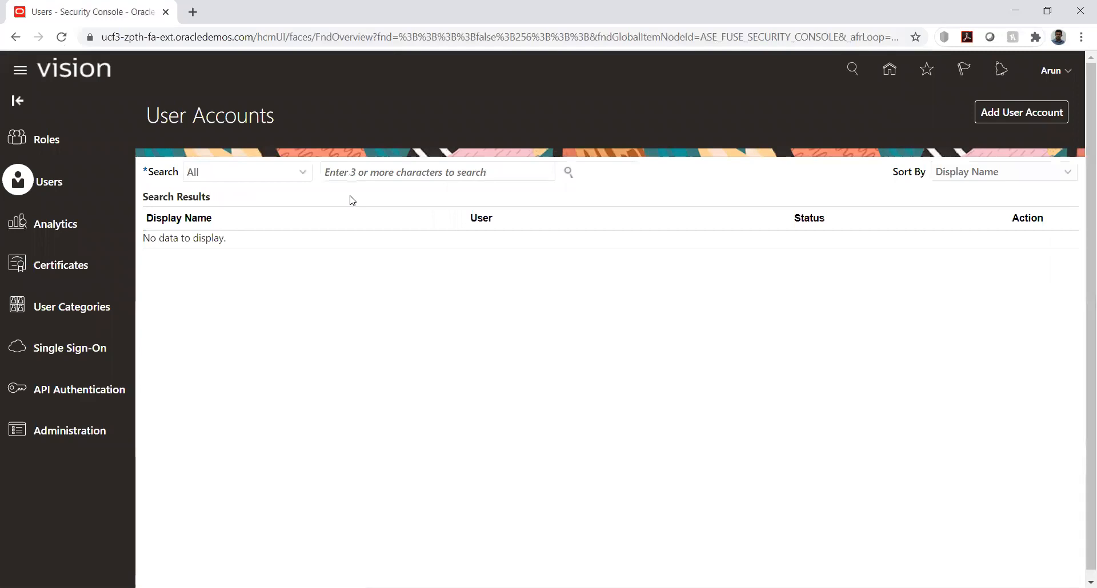
left_click(394, 171)
type("Arun")
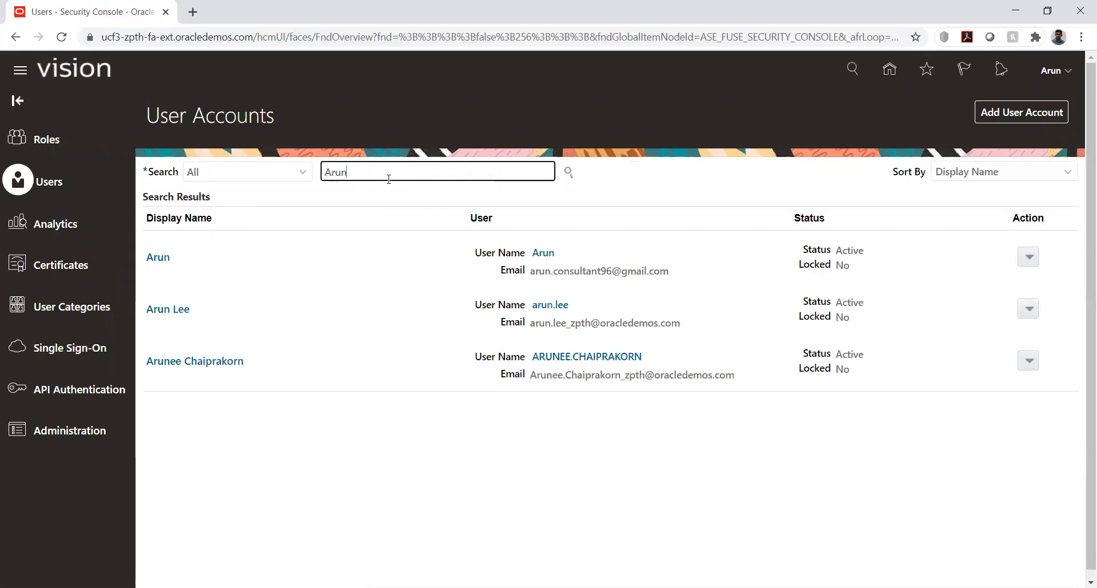
key("Return")
left_click(163, 256)
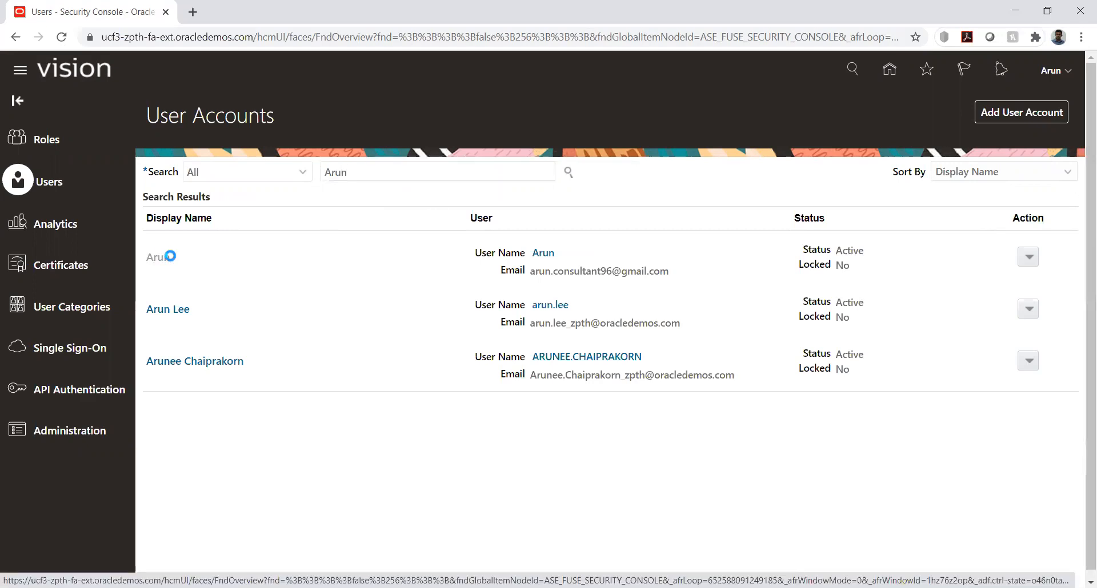
Edit the user account and add the NETTING MANAGER AP/AR DS role membership, found by searching roles for "Netting man"
left_click(941, 110)
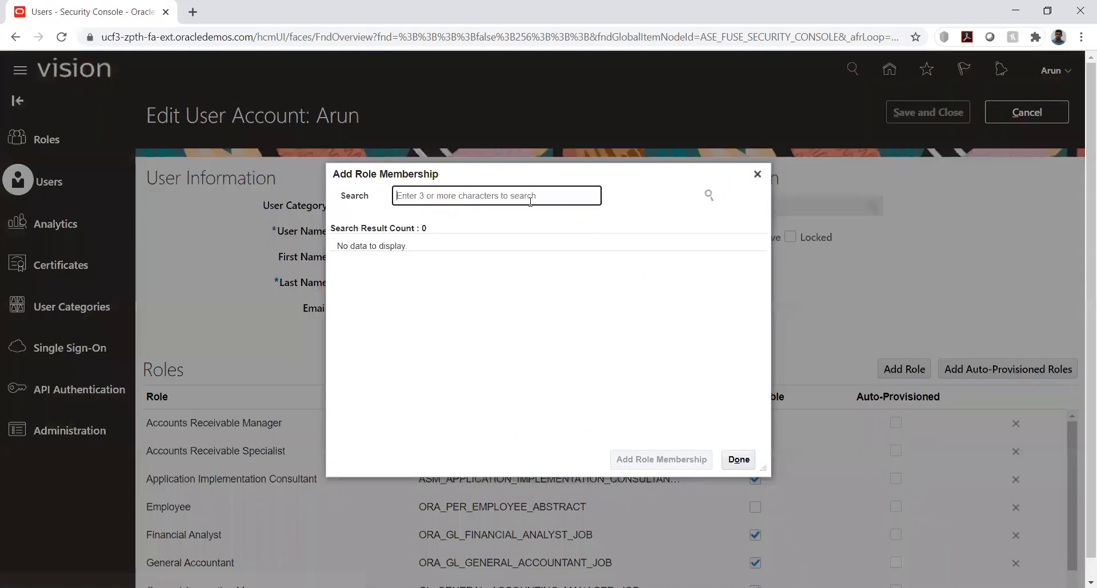
type("Ne")
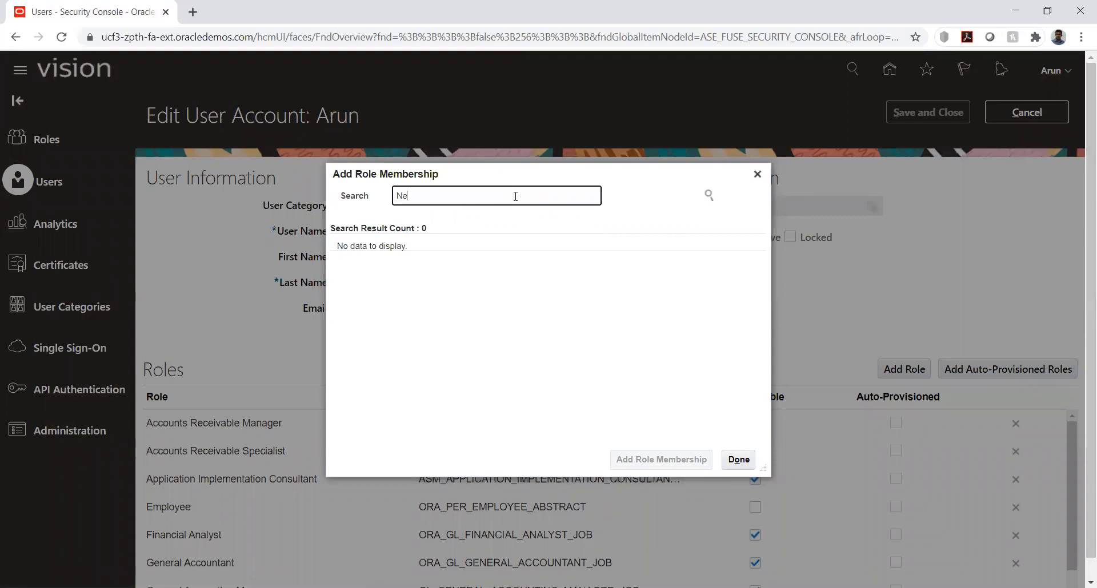
type("tting m")
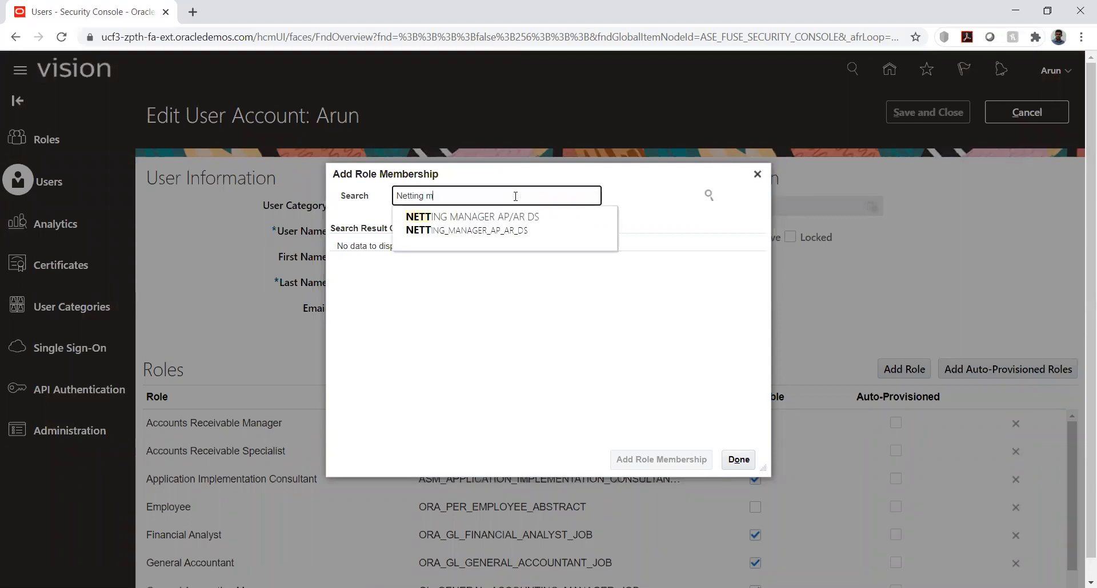
type("an")
left_click(491, 221)
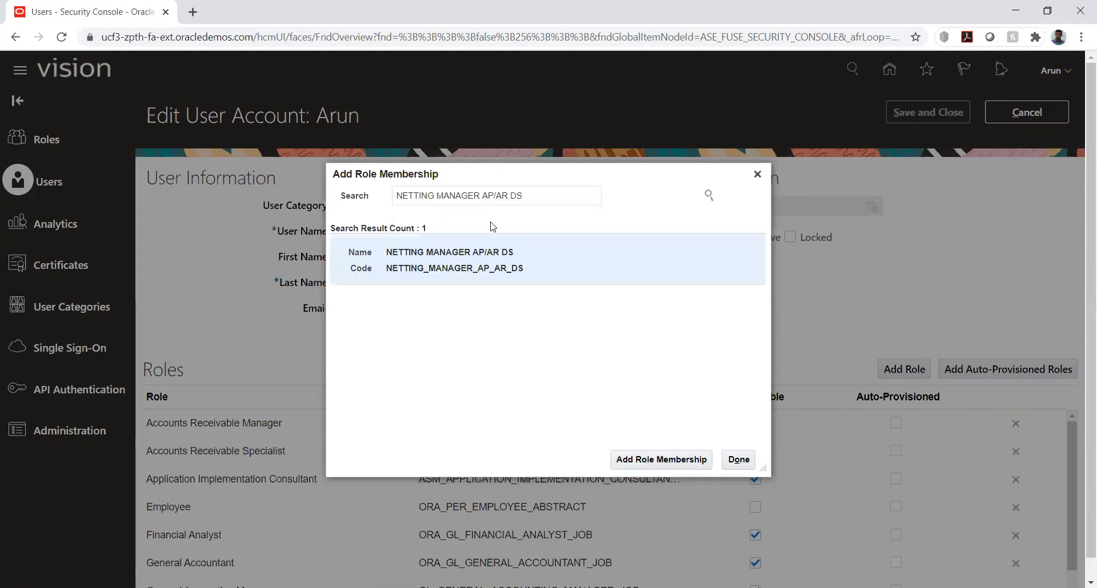
left_click(490, 254)
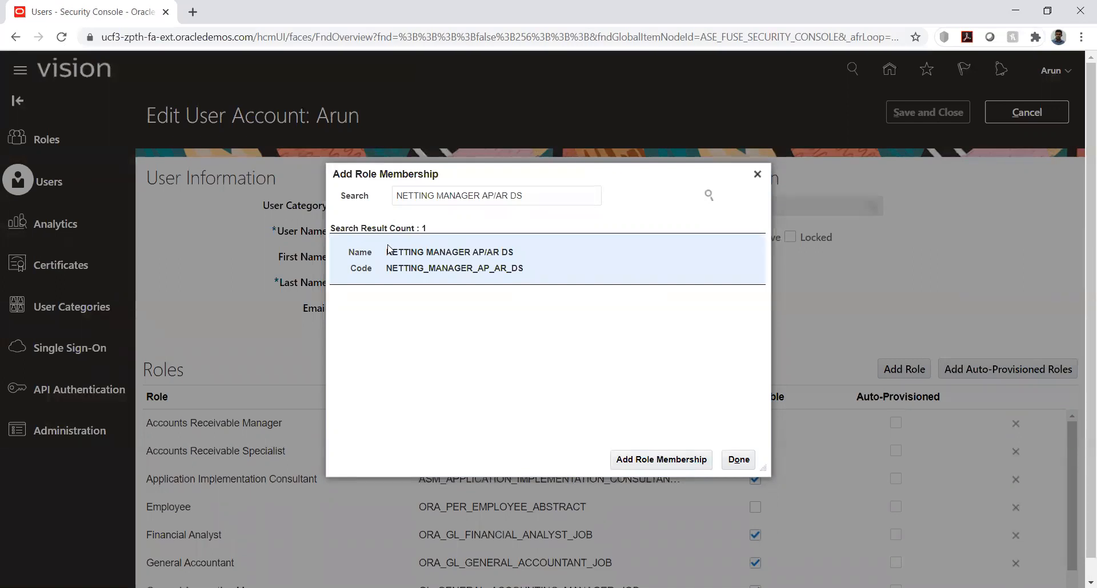
left_click_drag(388, 251, 520, 260)
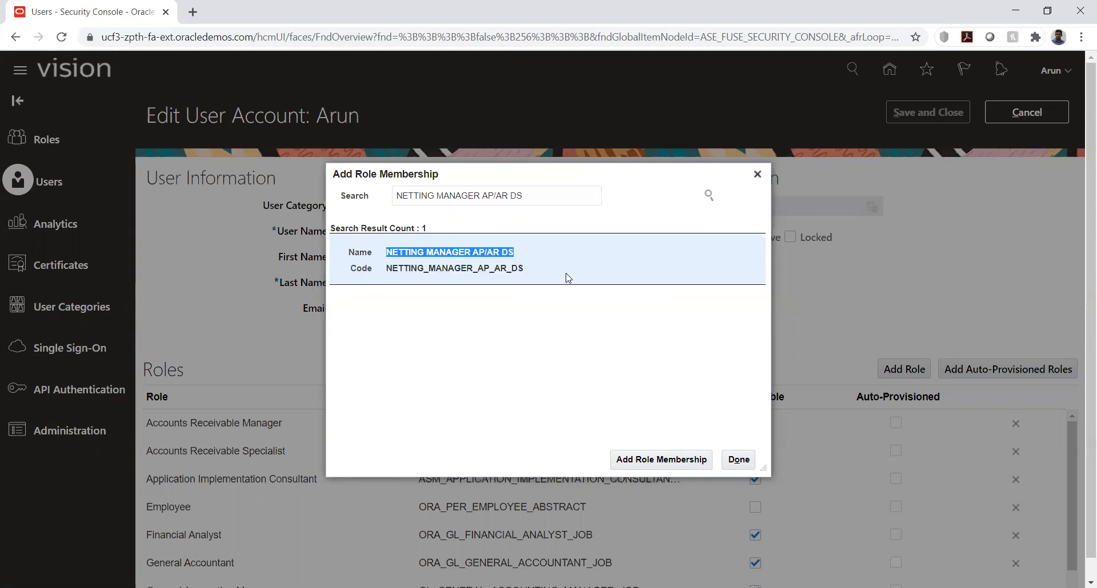
left_click(596, 318)
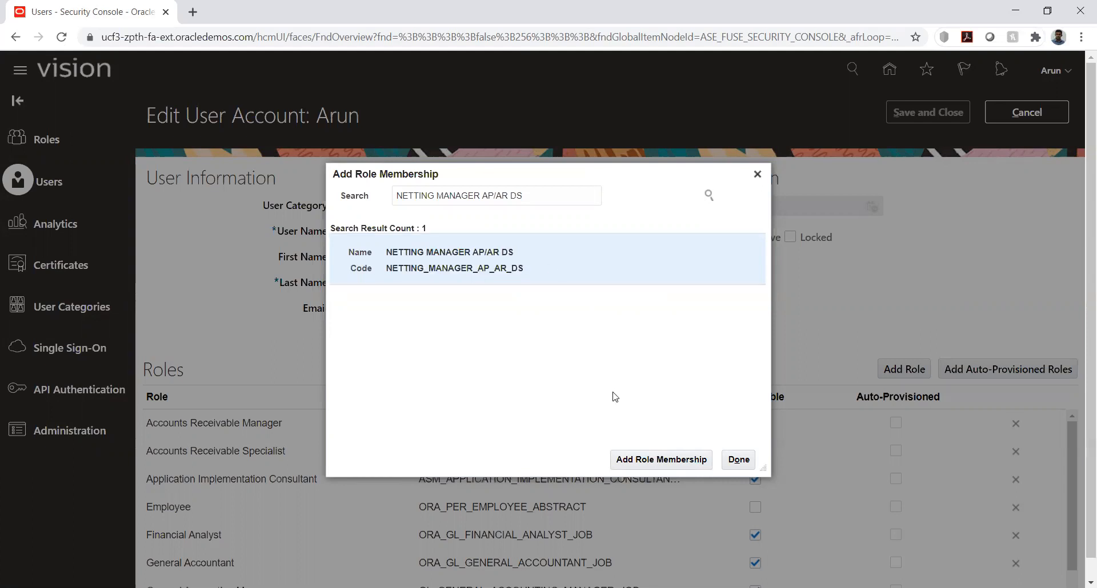
left_click(649, 464)
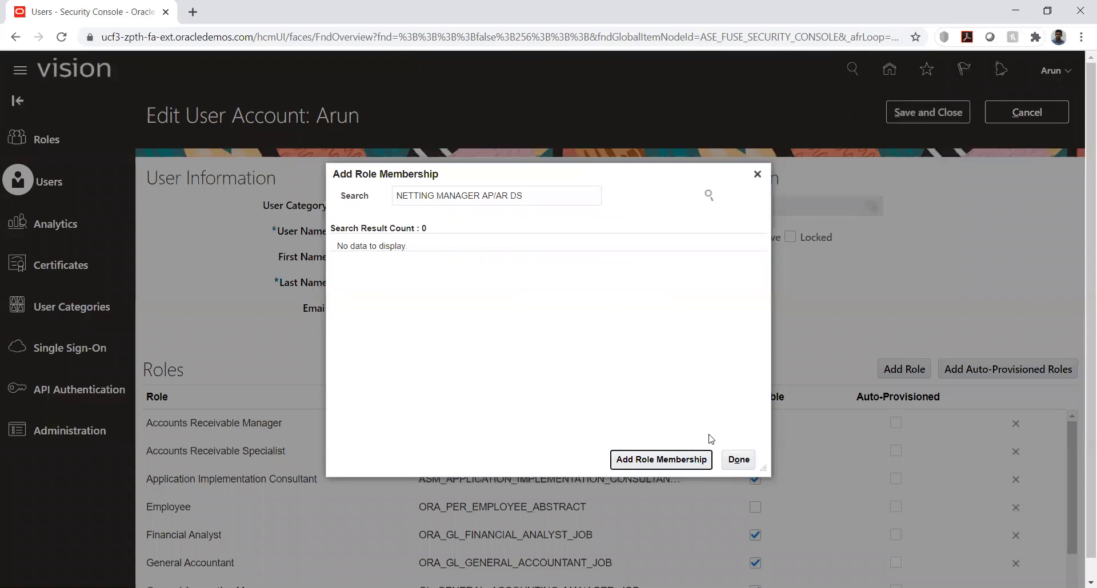
left_click(738, 460)
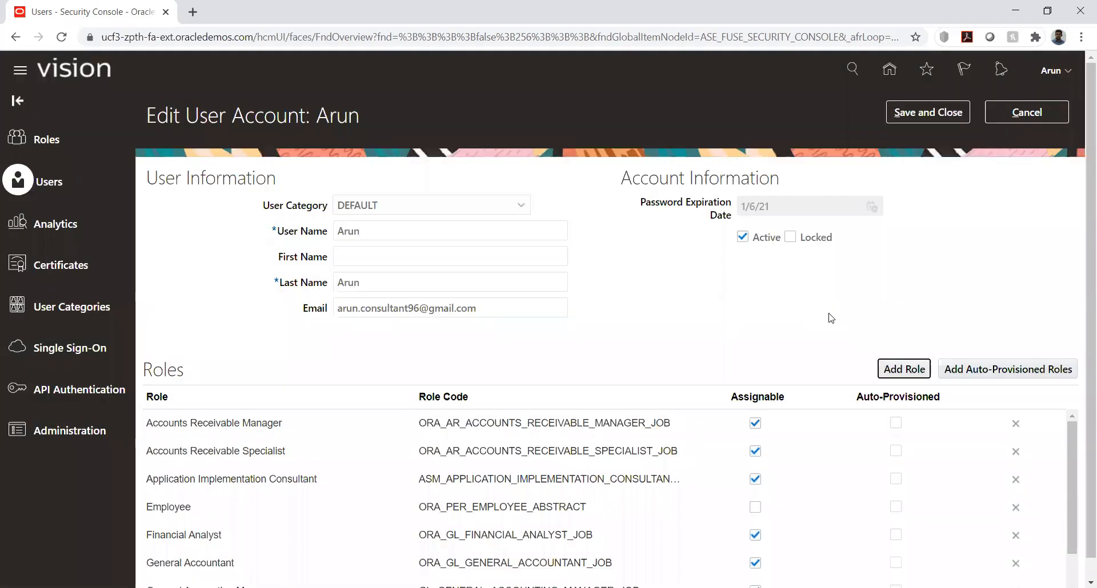
Make the Employee and NETTING MANAGER AP/AR DS roles assignable, and save and close the user account
scroll(822, 318, "down", 1)
left_click(755, 486)
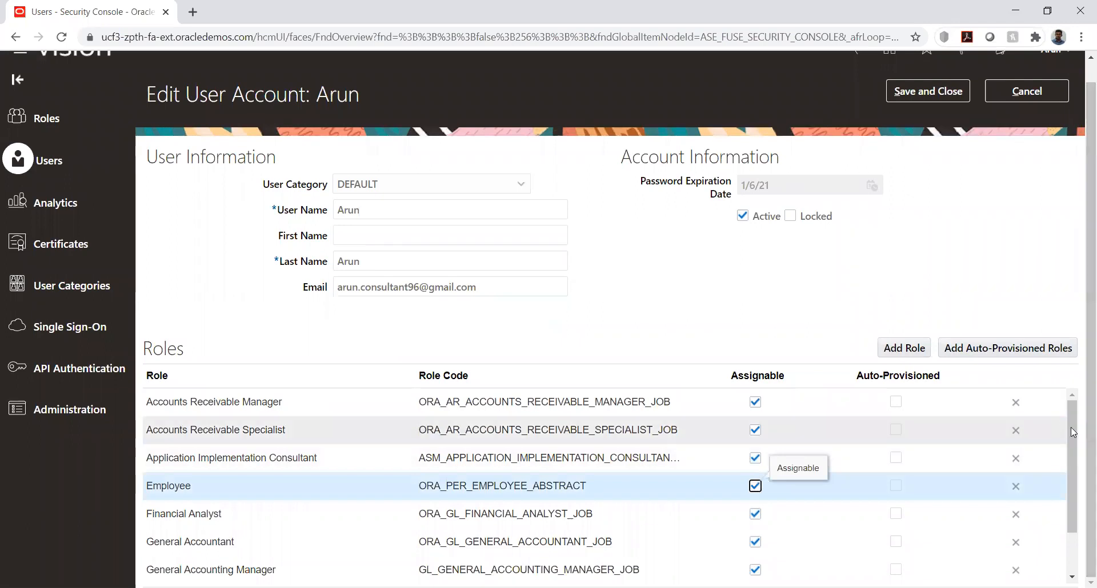
scroll(1055, 490, "down", 1)
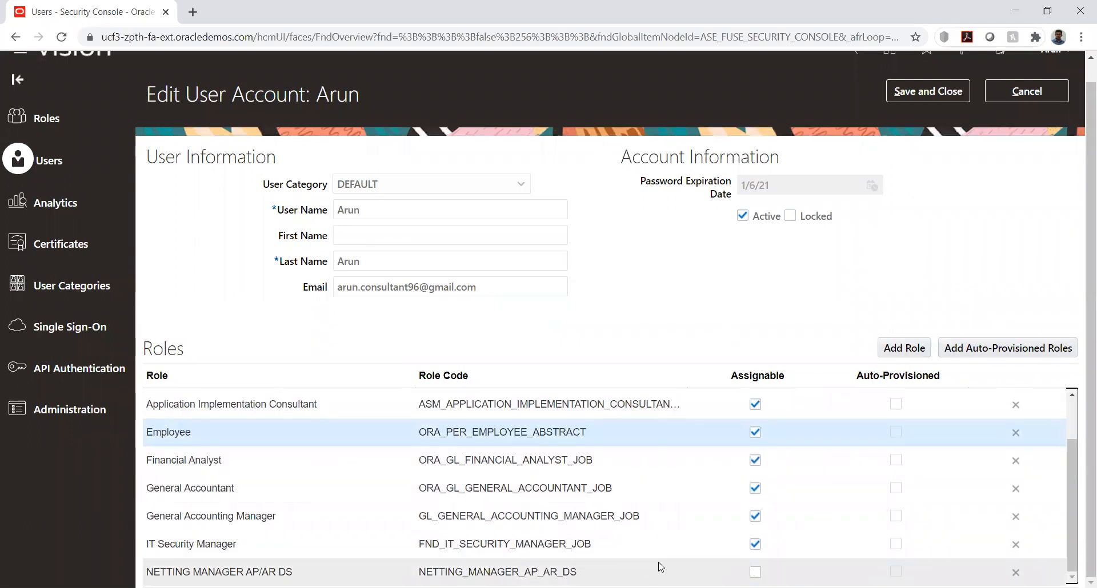
left_click(755, 572)
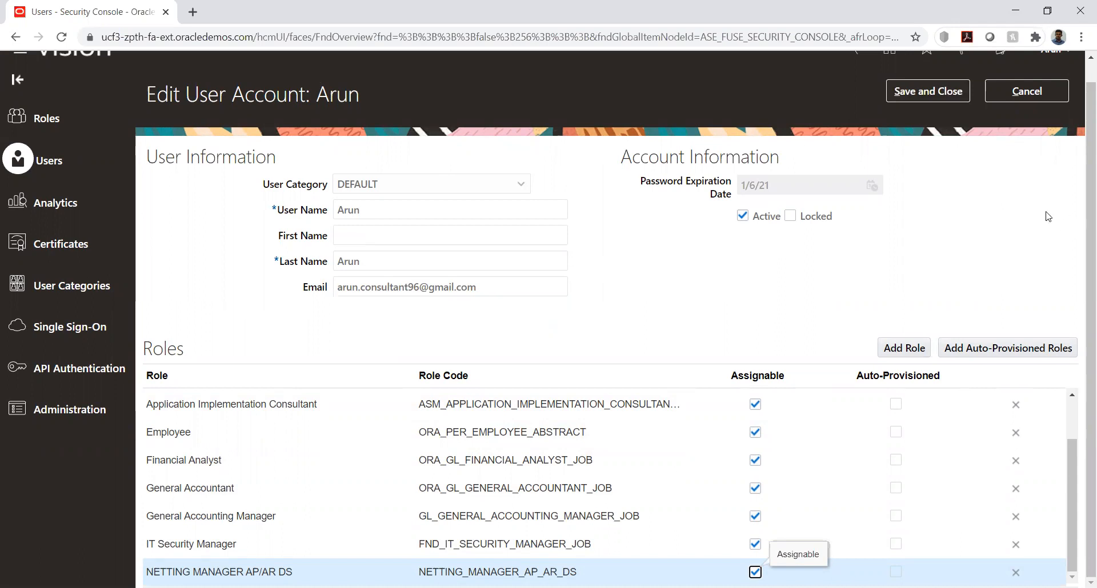
scroll(958, 152, "up", 1)
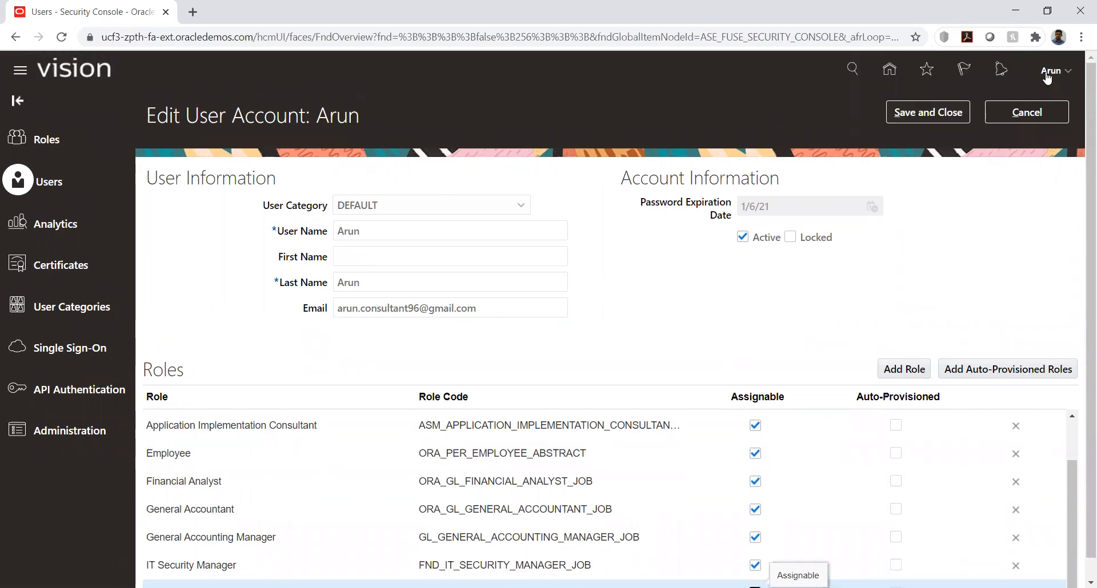
left_click(902, 116)
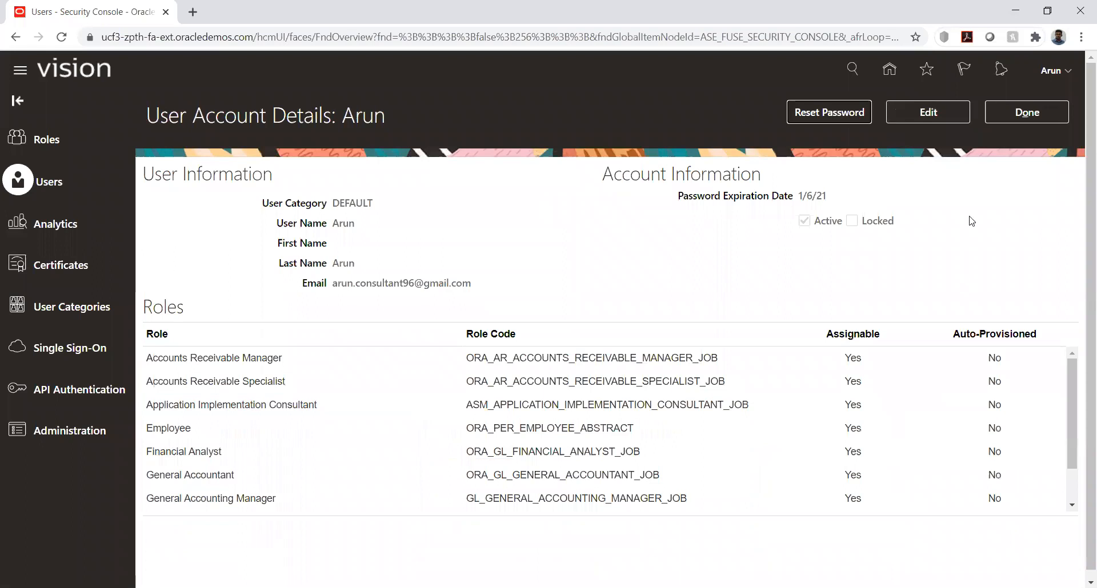
Close the user account details and open the KK Implementation project from the implementation projects in Setup and Maintenance
left_click(1019, 116)
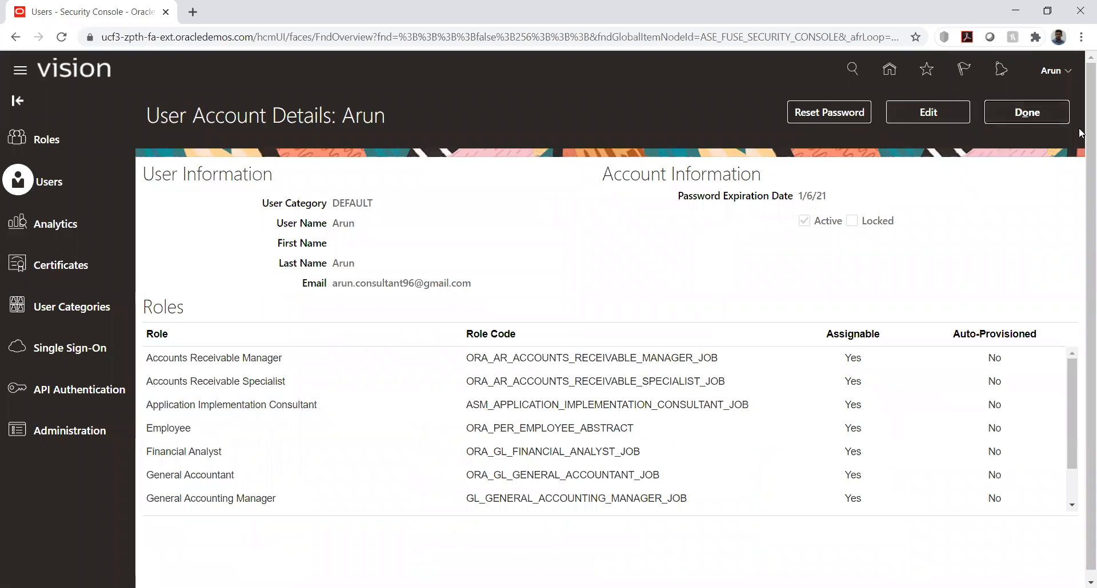
left_click(1071, 76)
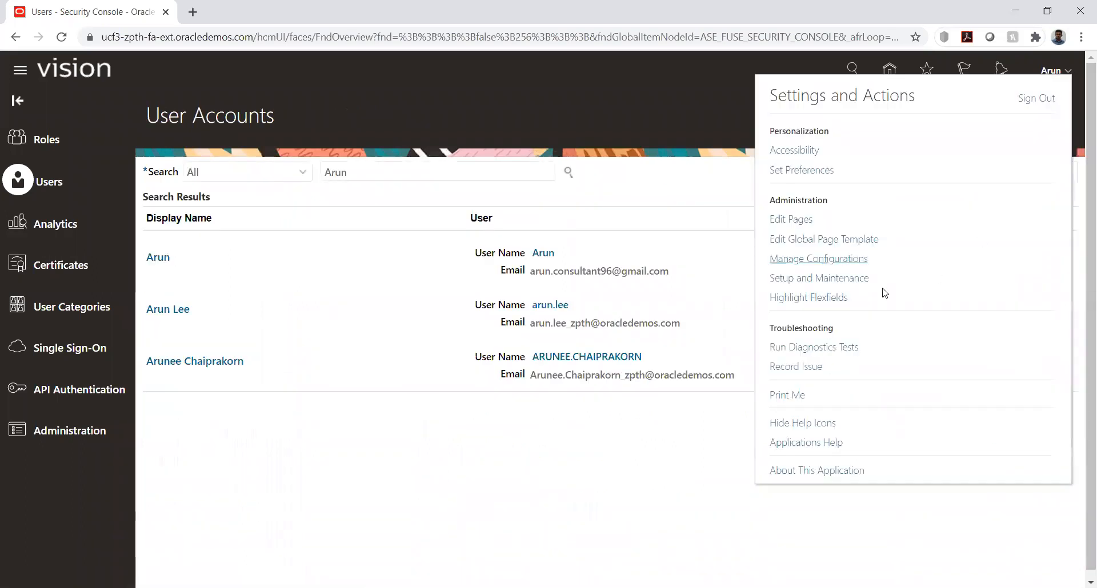
left_click(837, 279)
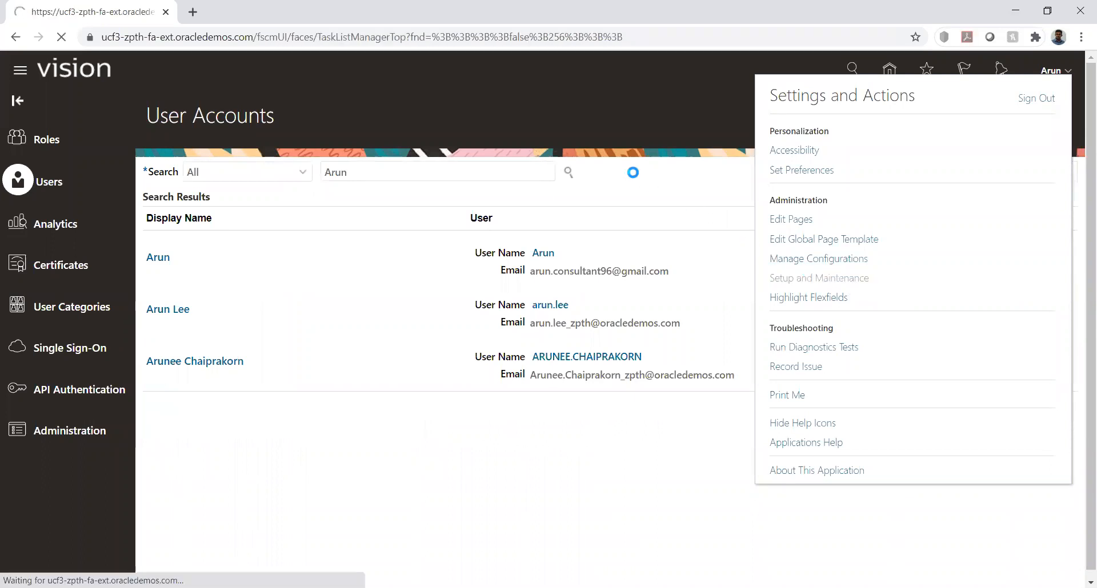
left_click(1065, 181)
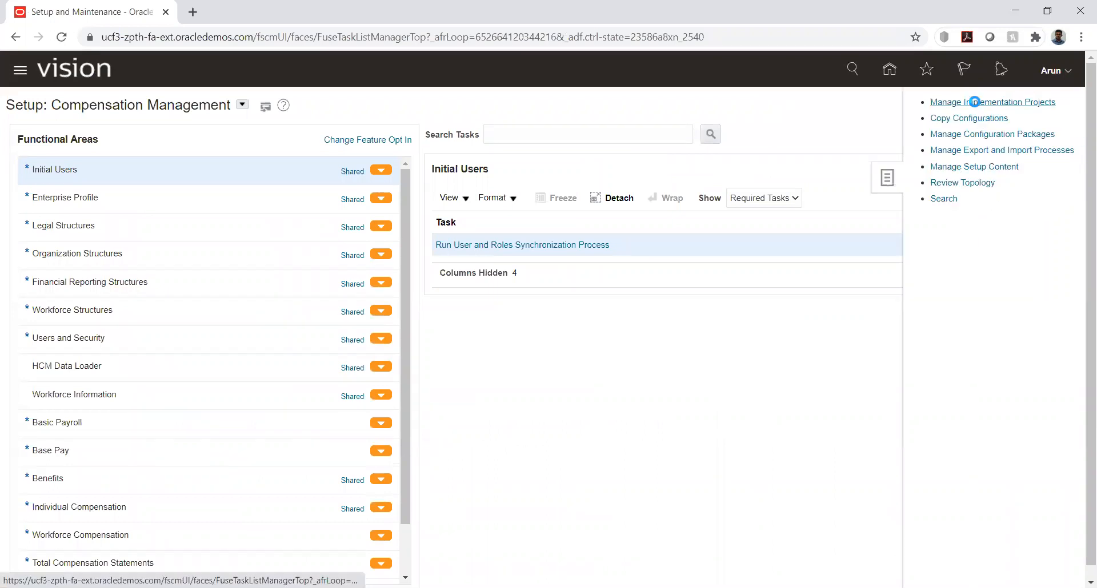
left_click(974, 102)
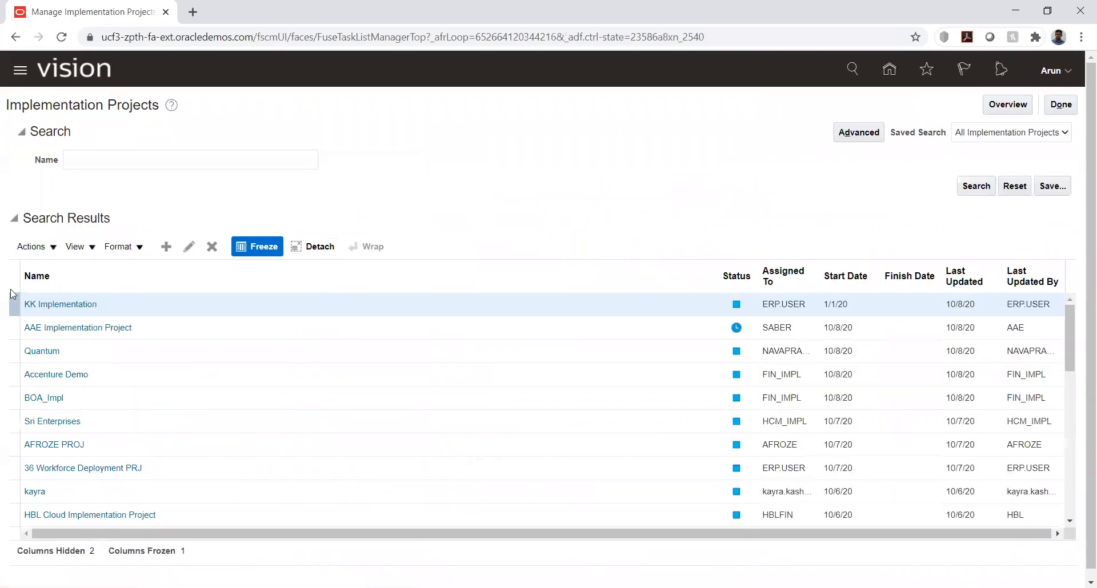
left_click(69, 309)
Open the Manage Ledger Data Access for Users task for KK_Ledger, under Define Accounting Configurations in Define Ledgers
left_click(34, 330)
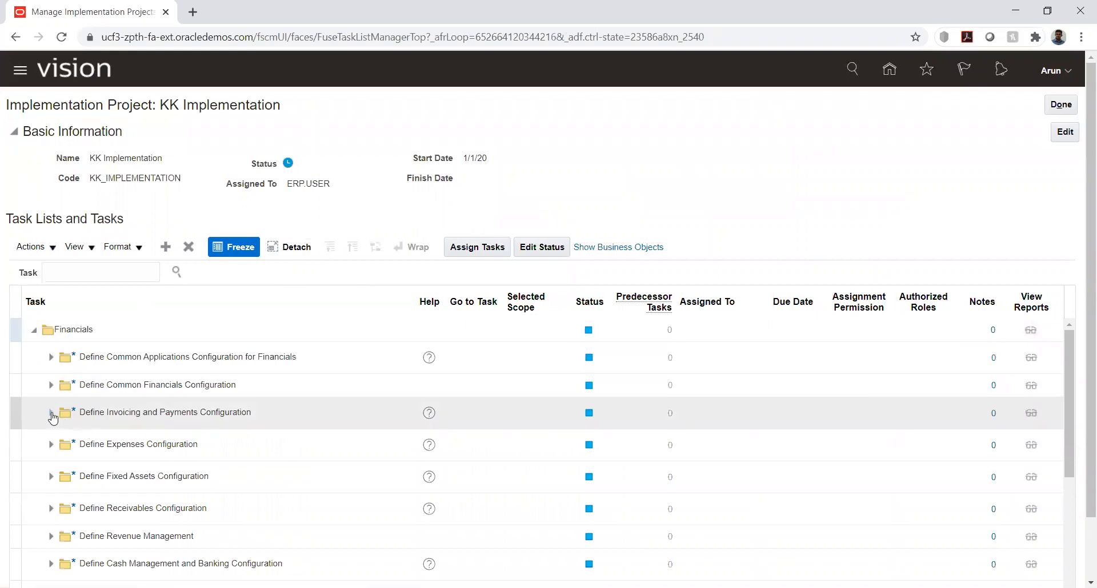
left_click(50, 358)
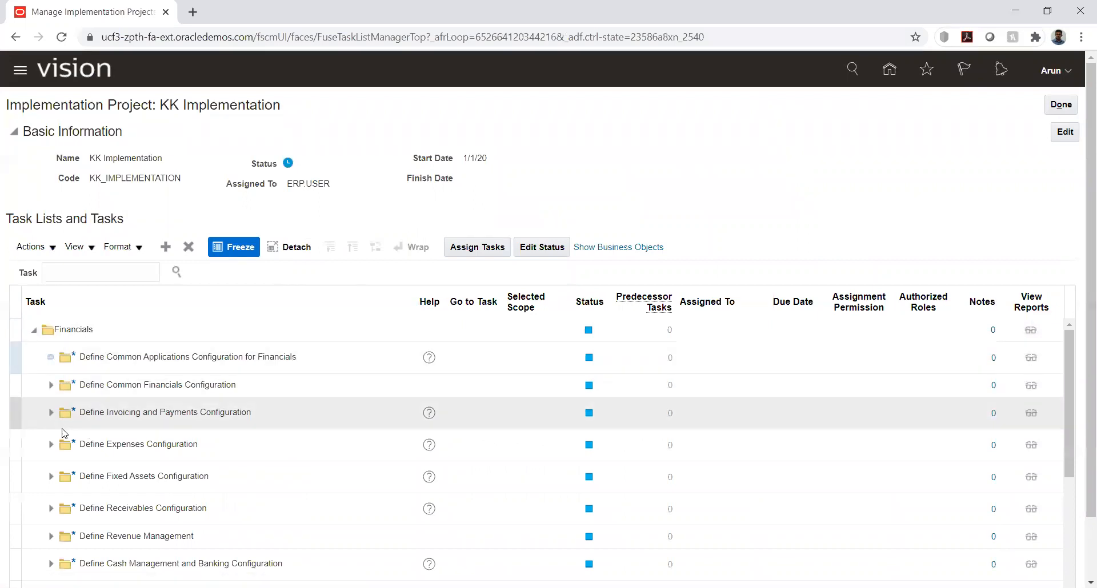
scroll(113, 422, "down", 2)
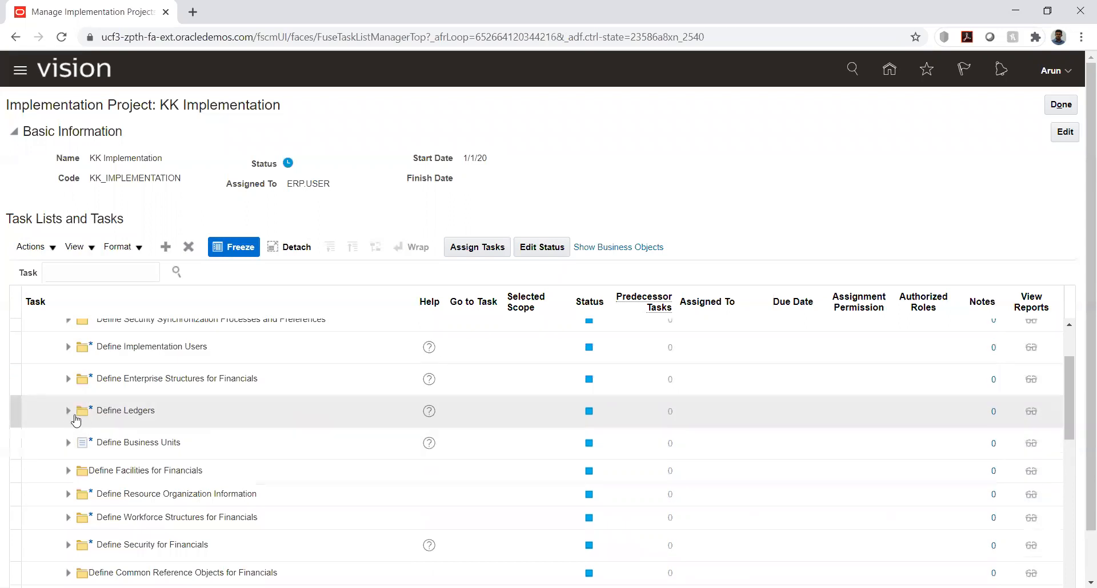
left_click(67, 411)
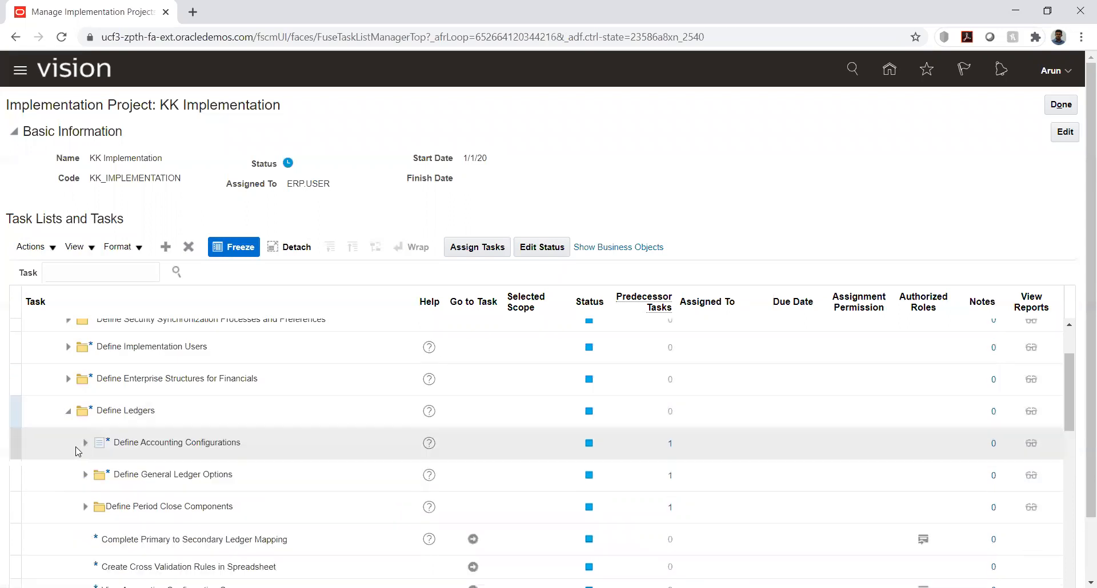
left_click(83, 444)
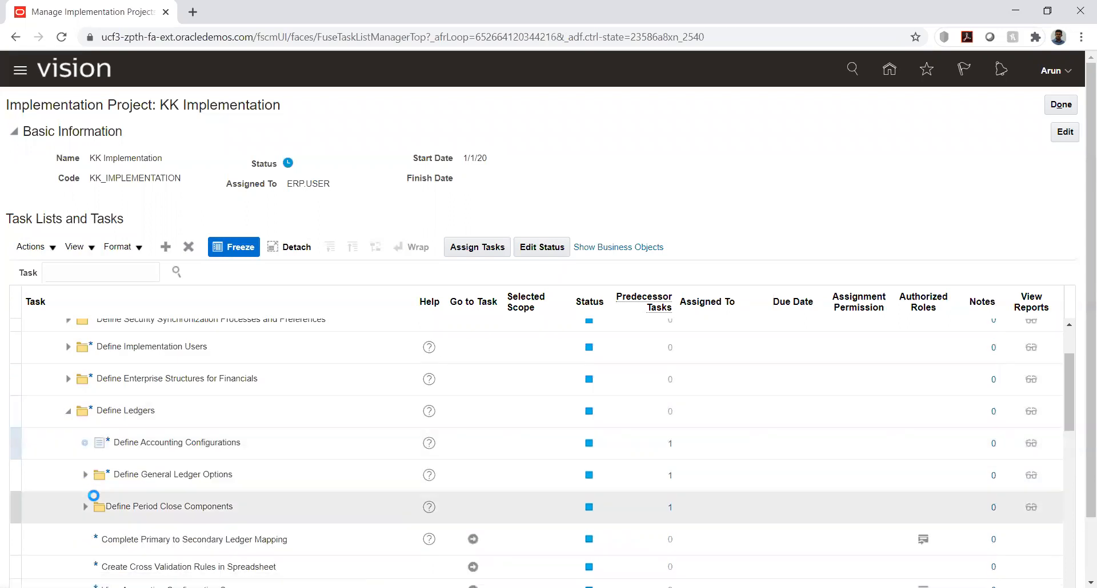
scroll(170, 469, "down", 6)
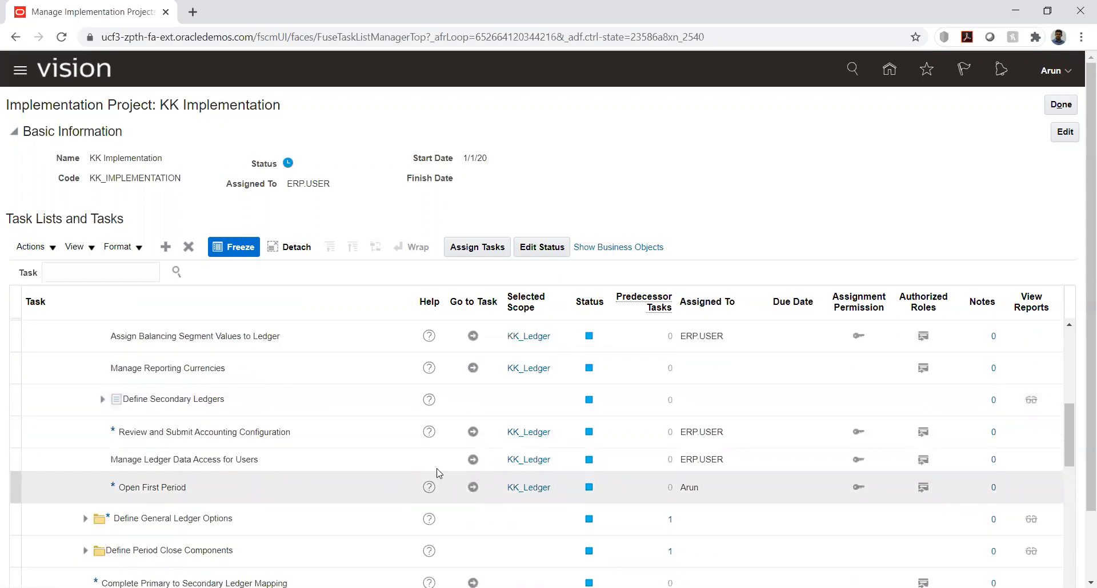
left_click(473, 460)
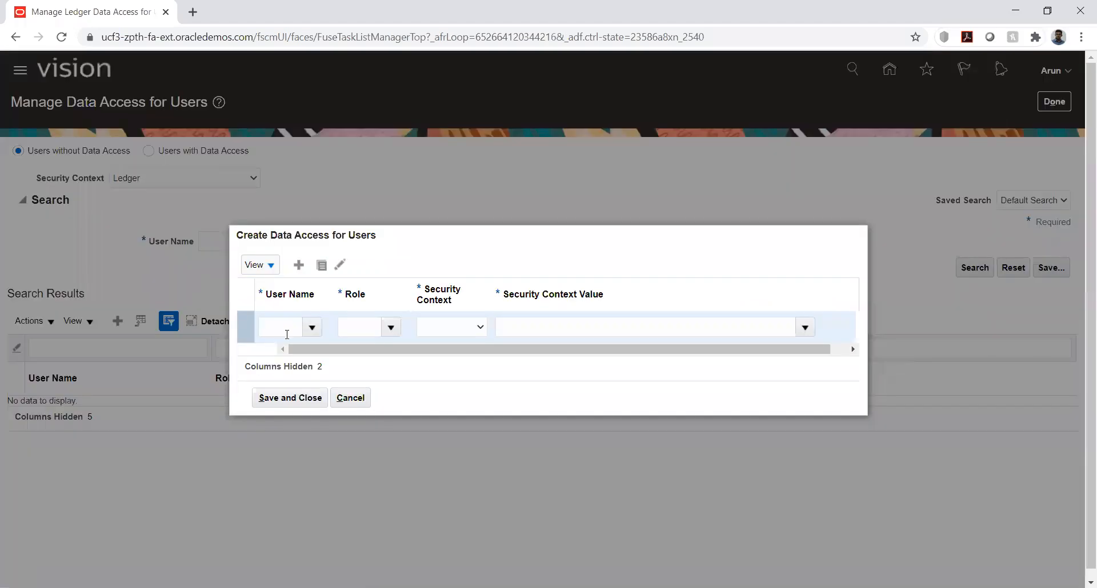
Create a data access entry for the signed-in user's name with the NETTING MANAGER AP/AR DS role
left_click(282, 331)
type("Arun")
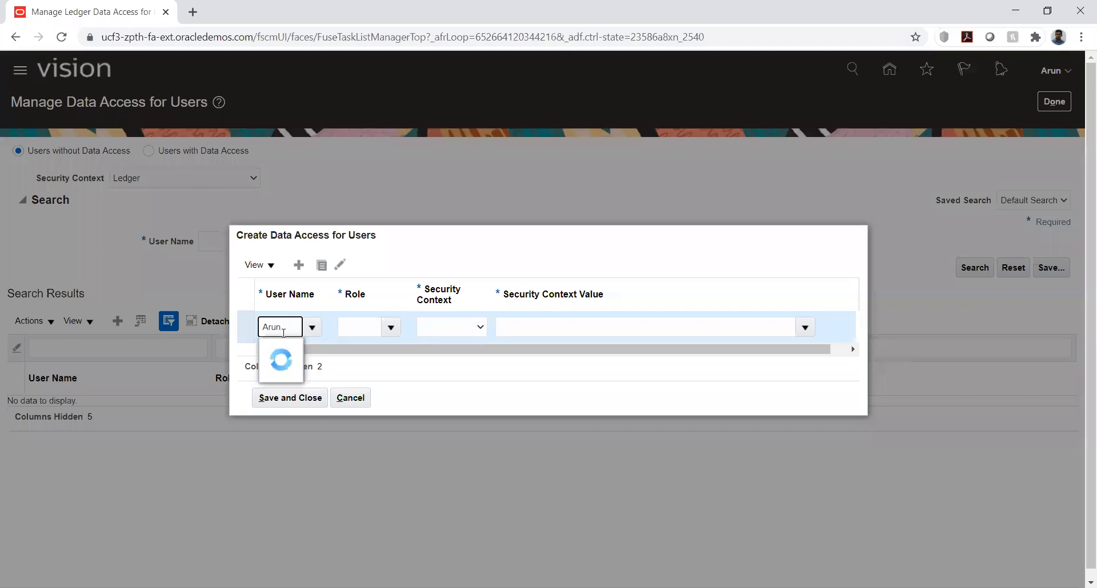
left_click(276, 372)
left_click(358, 328)
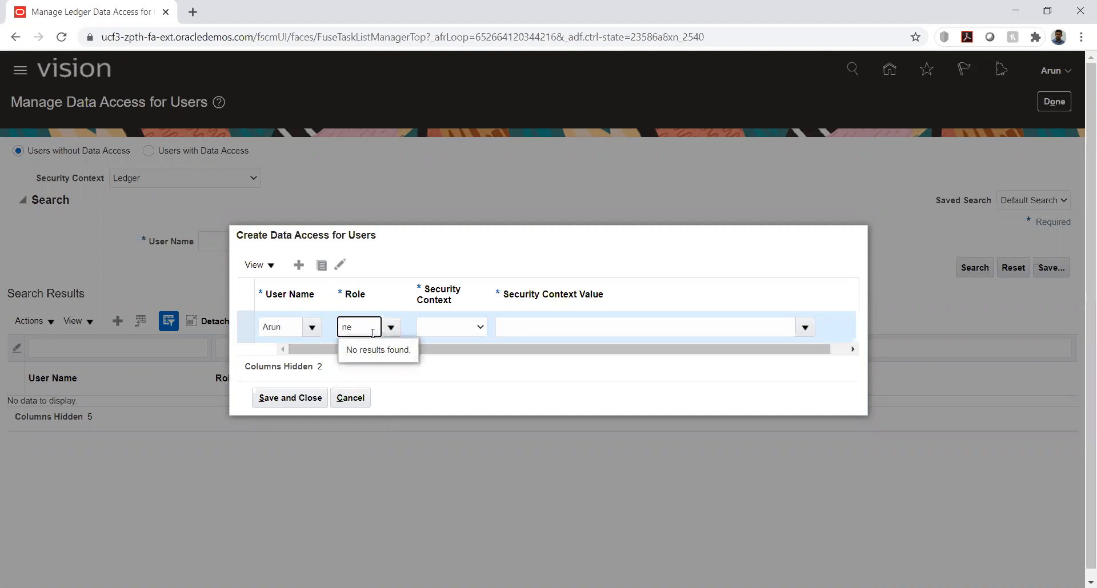
type("tt")
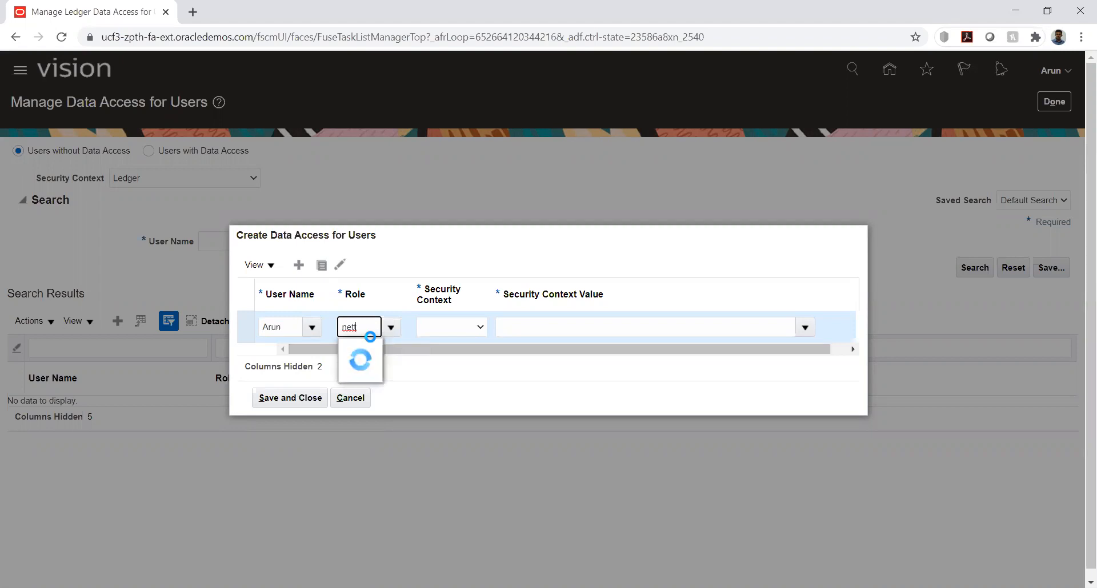
left_click(366, 349)
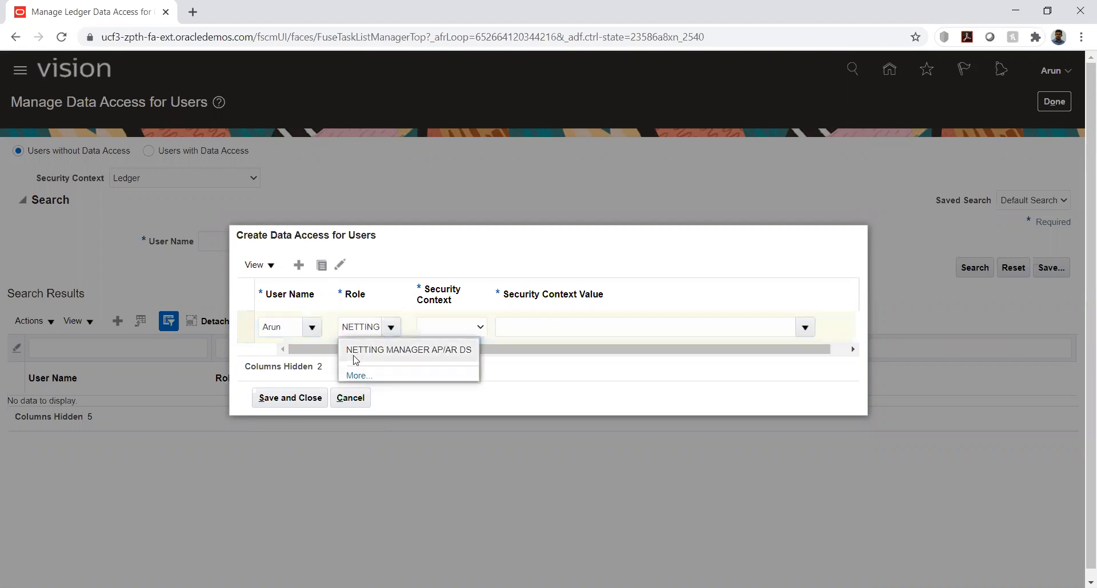
Set the entry's security context to Business unit with value KK_Business unit, save it, and return to the implementation project
left_click(438, 332)
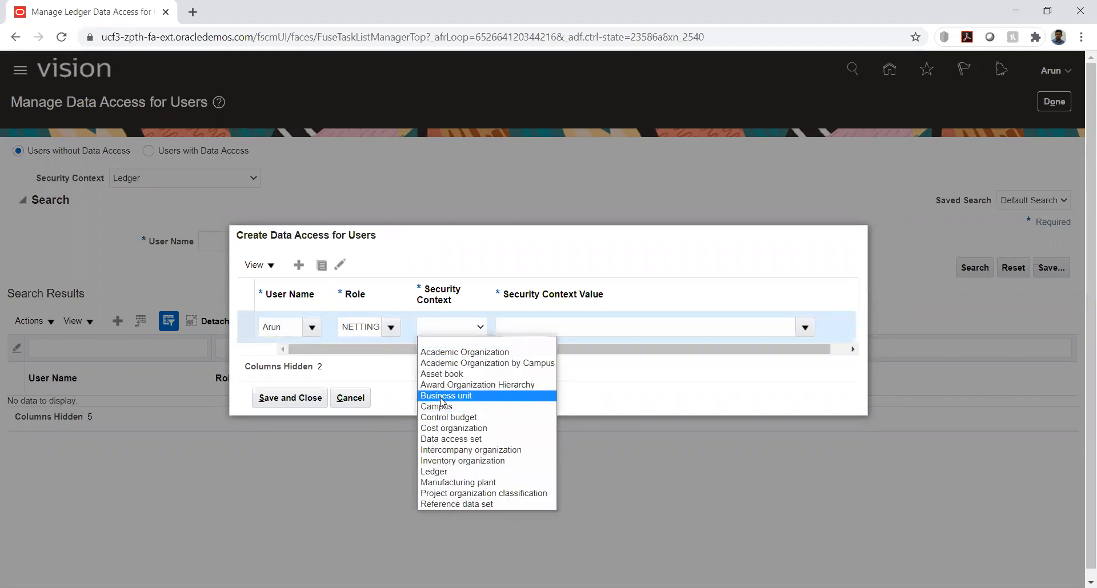
left_click(441, 397)
left_click(559, 327)
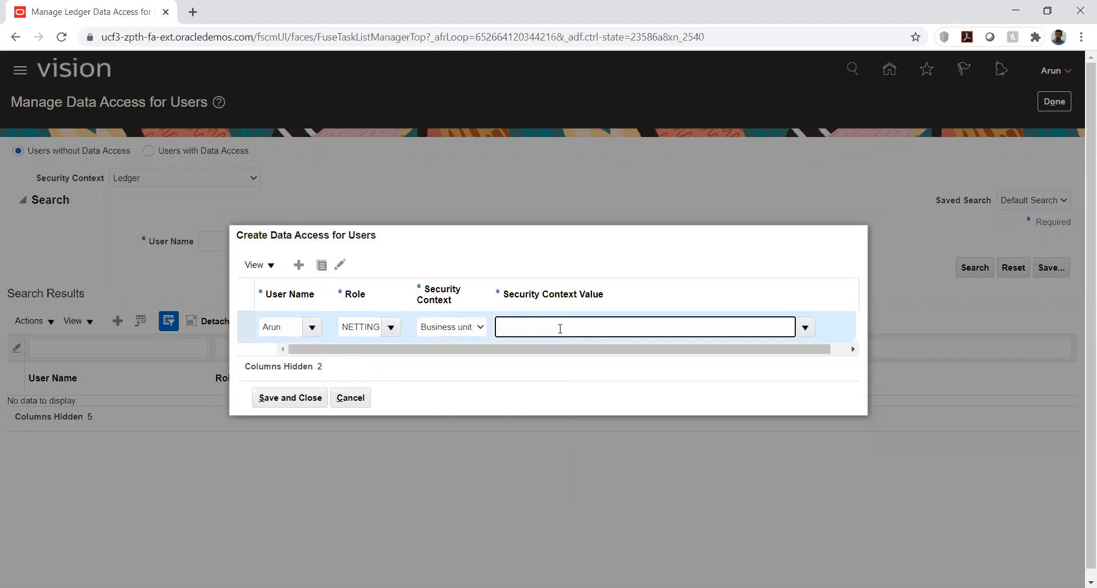
type("kk")
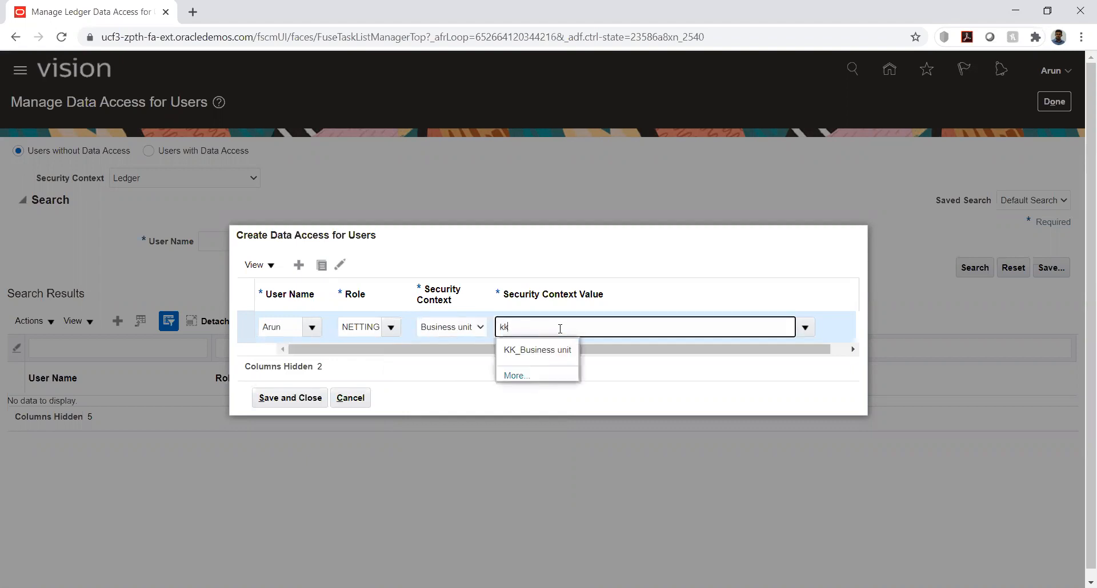
left_click(540, 354)
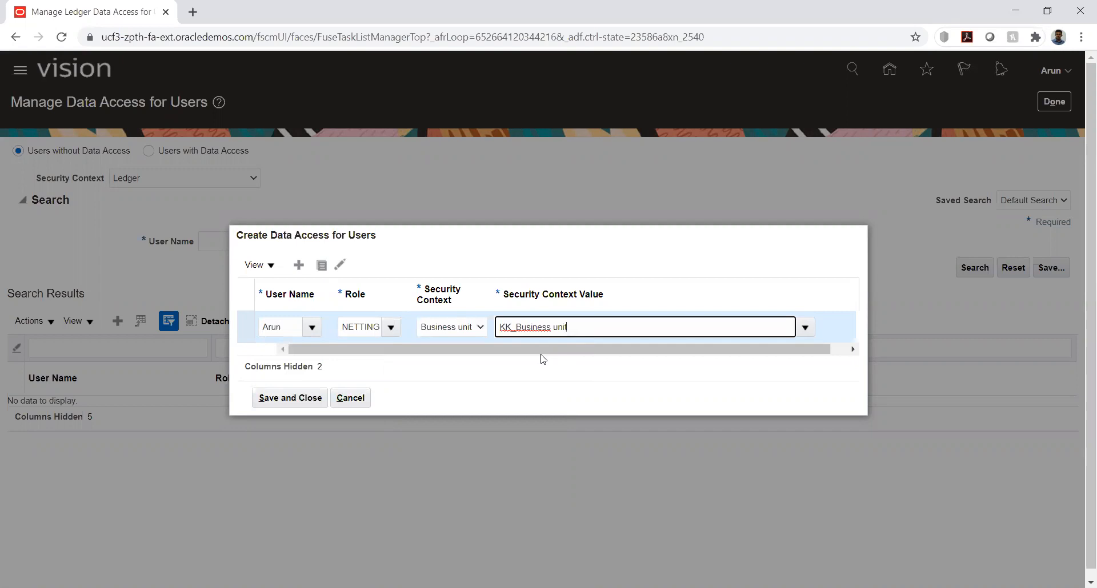
left_click(303, 399)
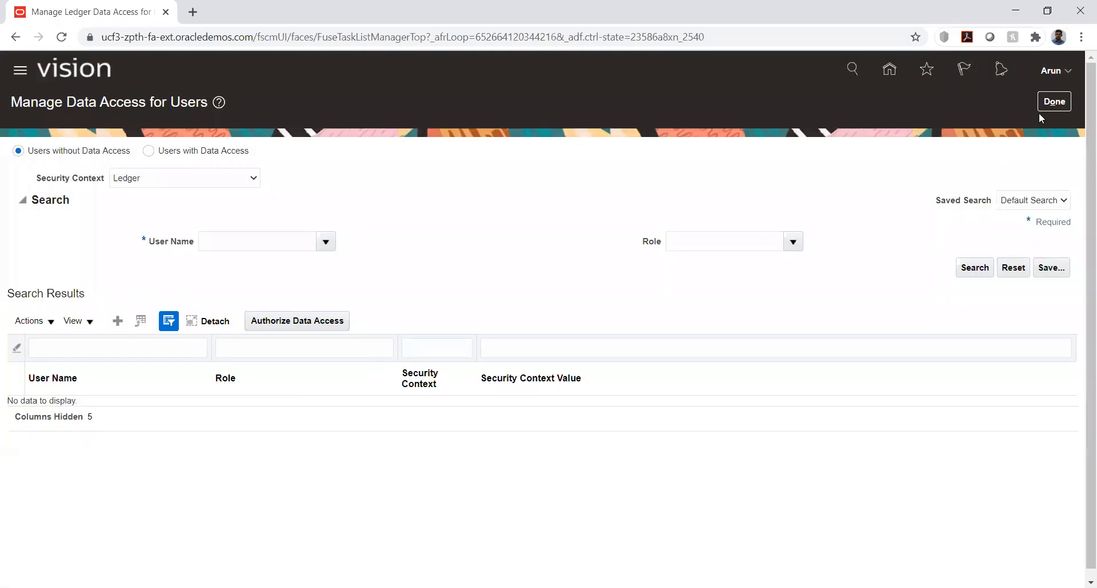
left_click(1054, 103)
Go to the home page, open Accounts Receivable under Receivables, and open the Manage Netting Agreements task
left_click(887, 71)
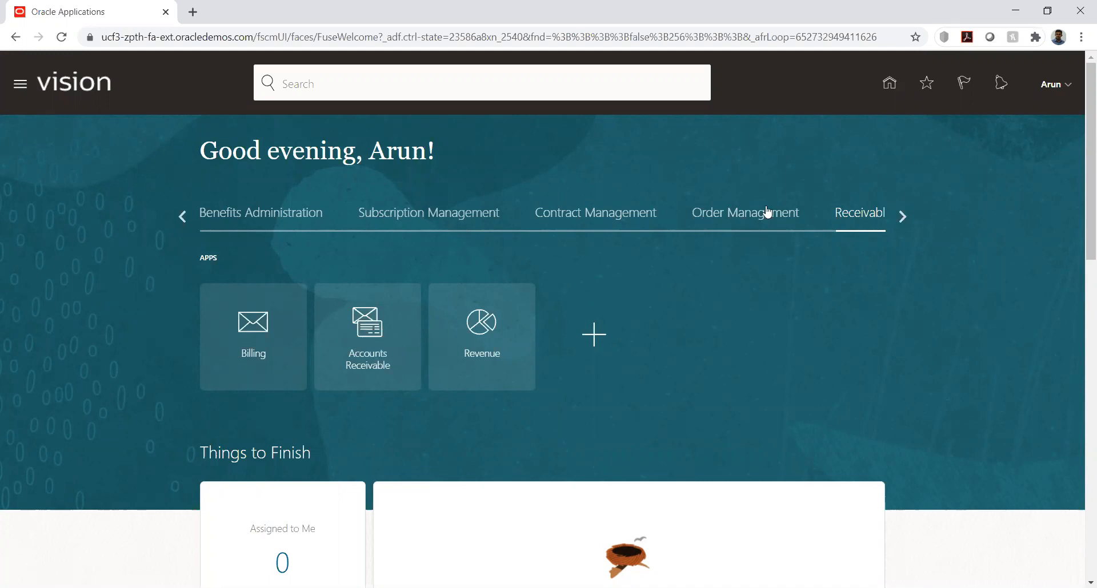
left_click(903, 217)
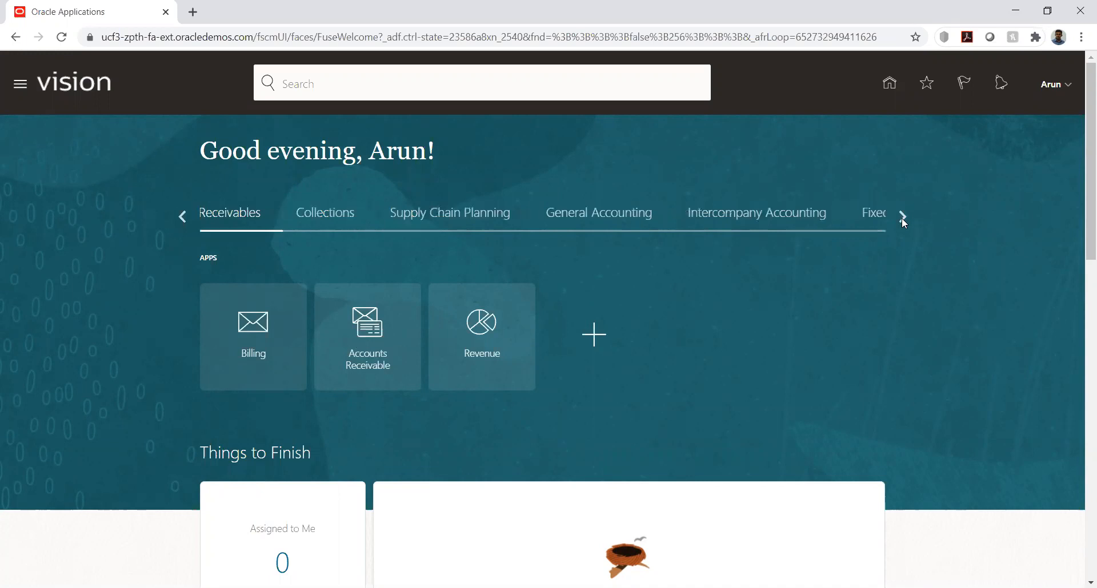
left_click(902, 217)
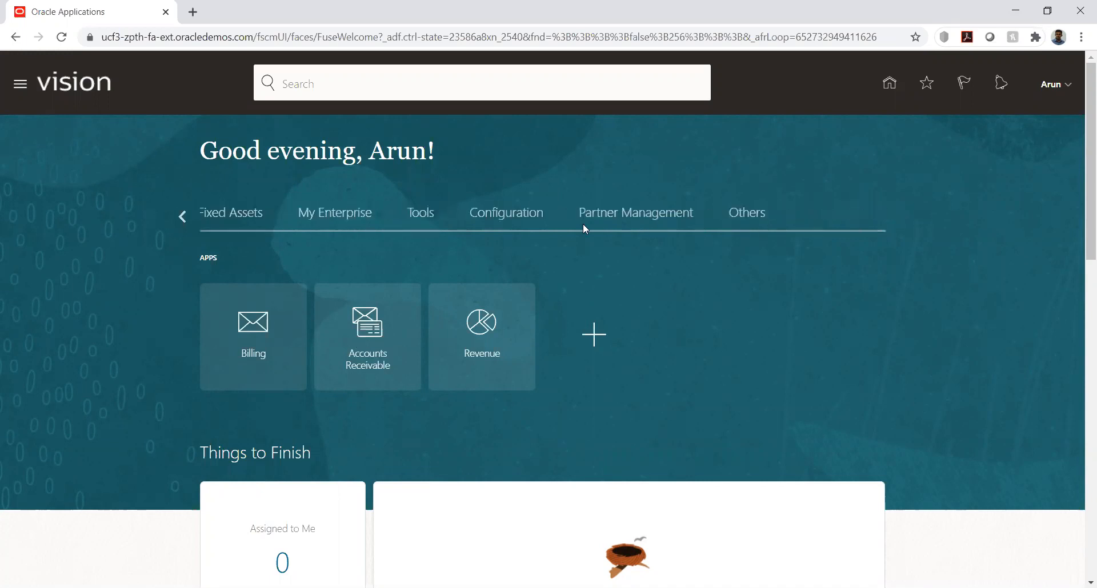
left_click(181, 215)
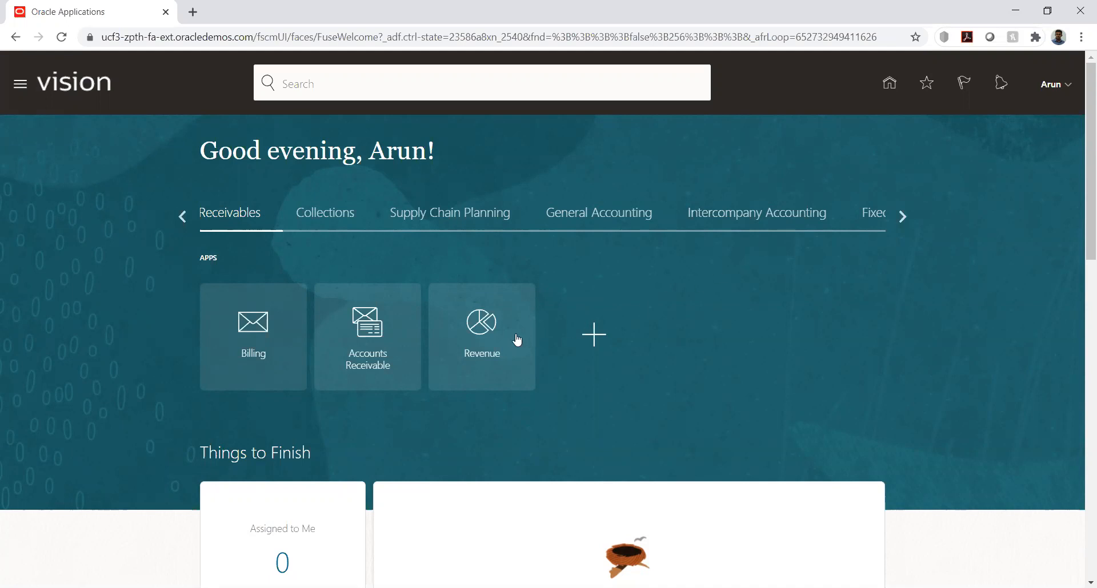
left_click(370, 336)
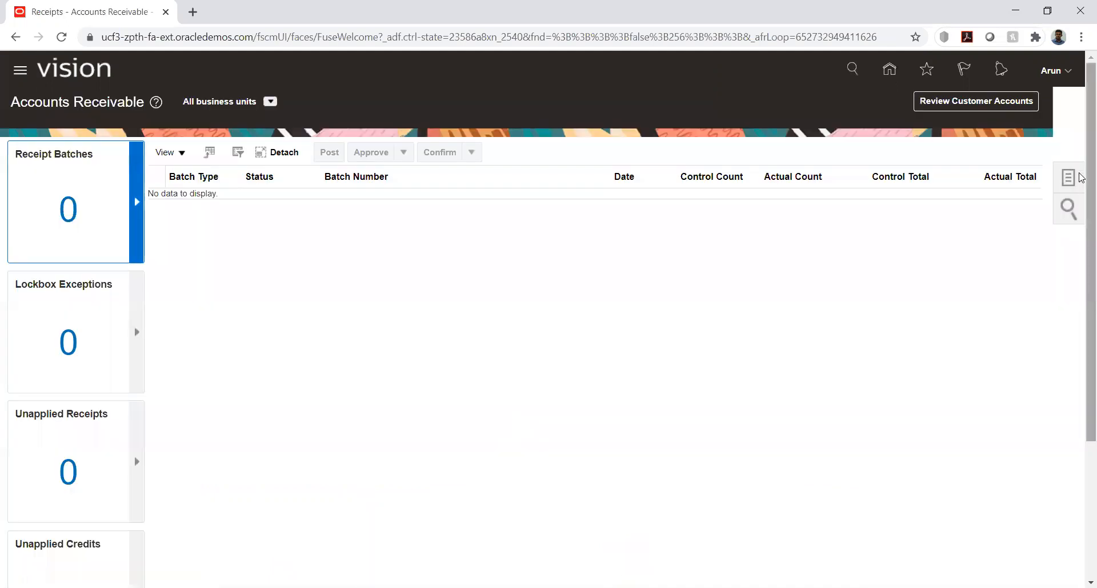
left_click(1073, 178)
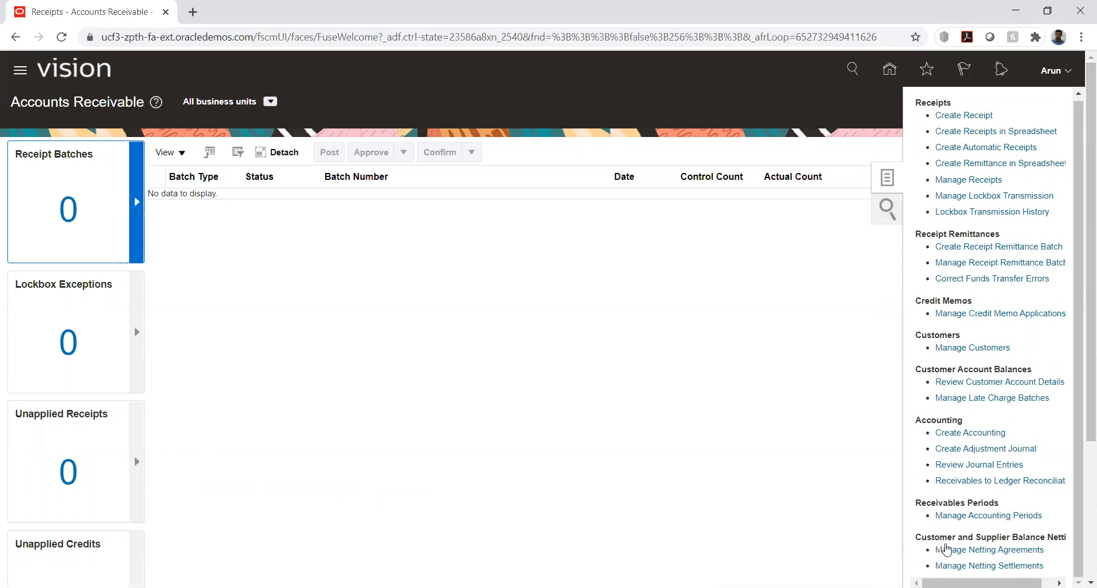
left_click(957, 551)
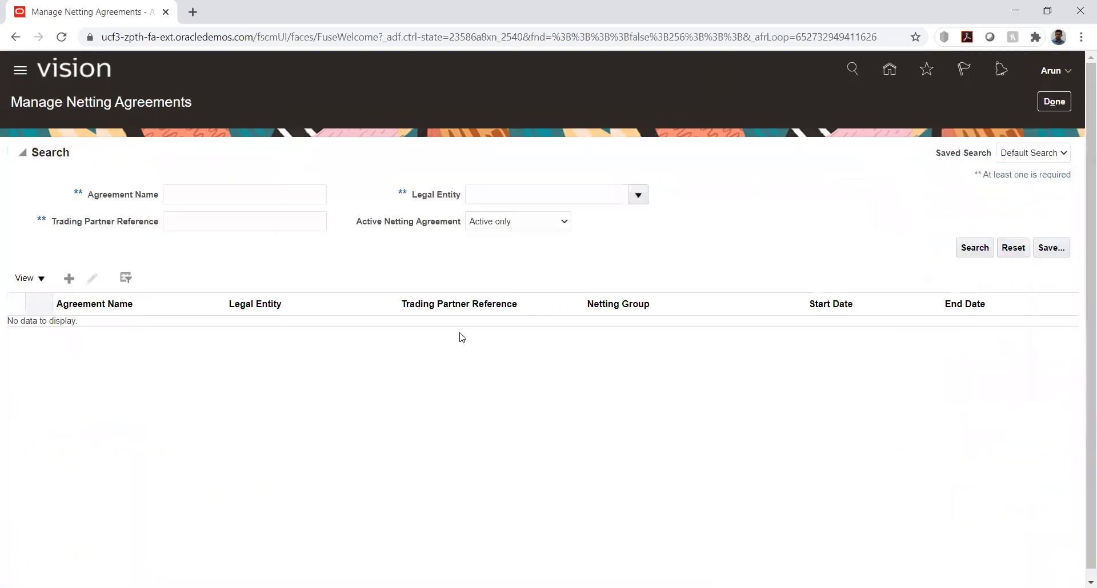
Create a new netting agreement and select KK_LE1 as its legal entity, found by searching for "kk"
left_click(70, 279)
left_click(400, 182)
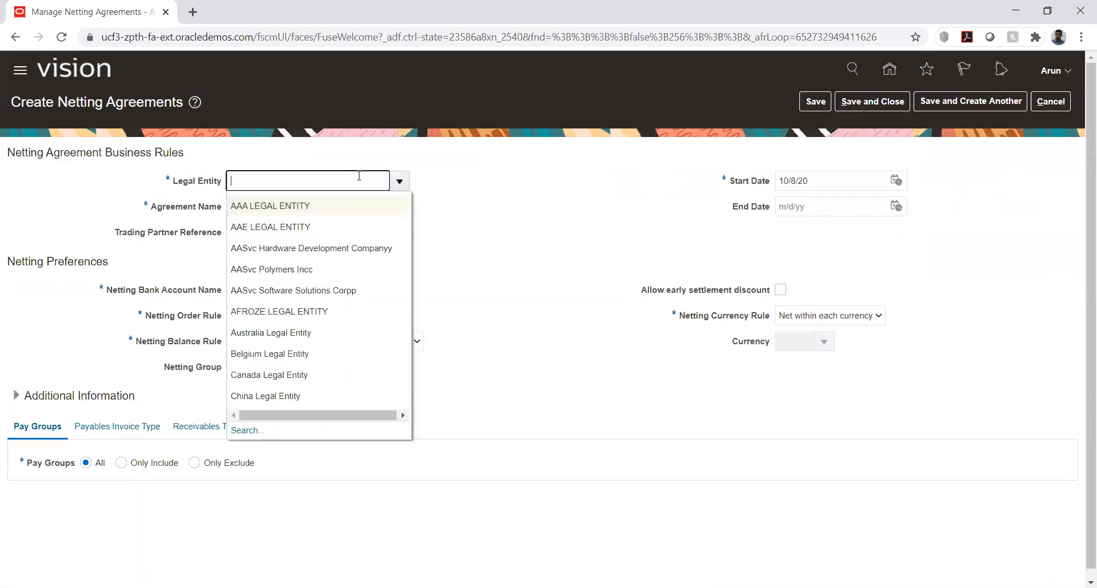
type("kk")
left_click(246, 432)
left_click(604, 323)
left_click(521, 368)
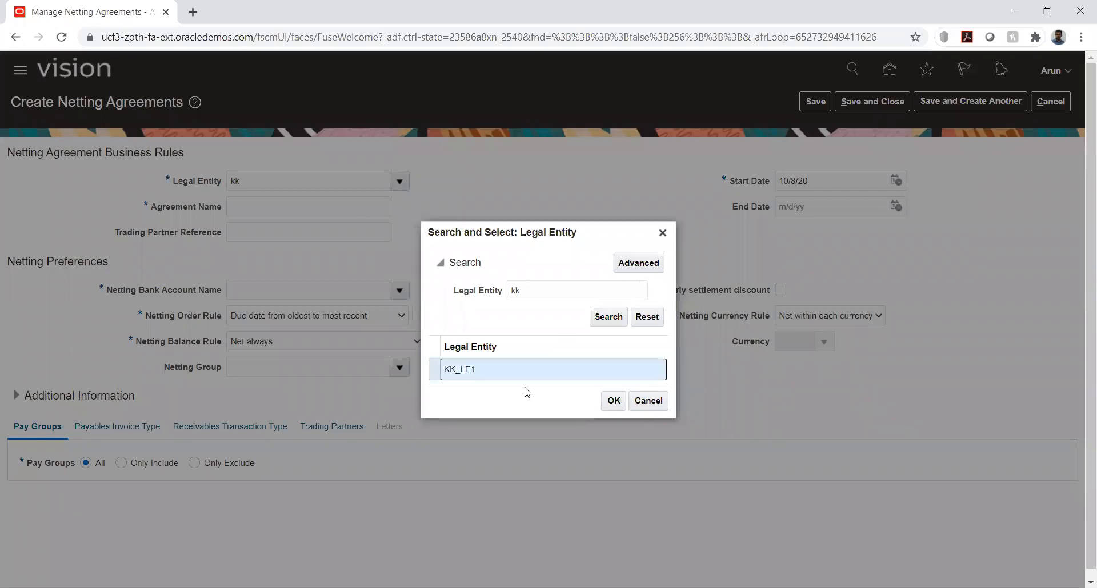
left_click(612, 401)
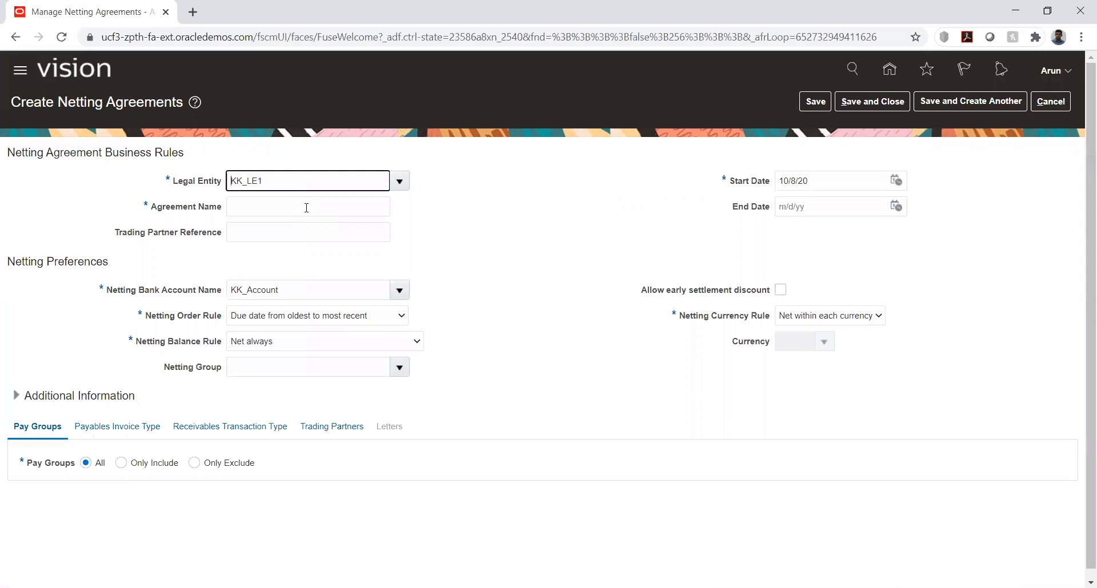
Enter KK_Agreemnt as both the agreement name and the trading partner reference
left_click(306, 208)
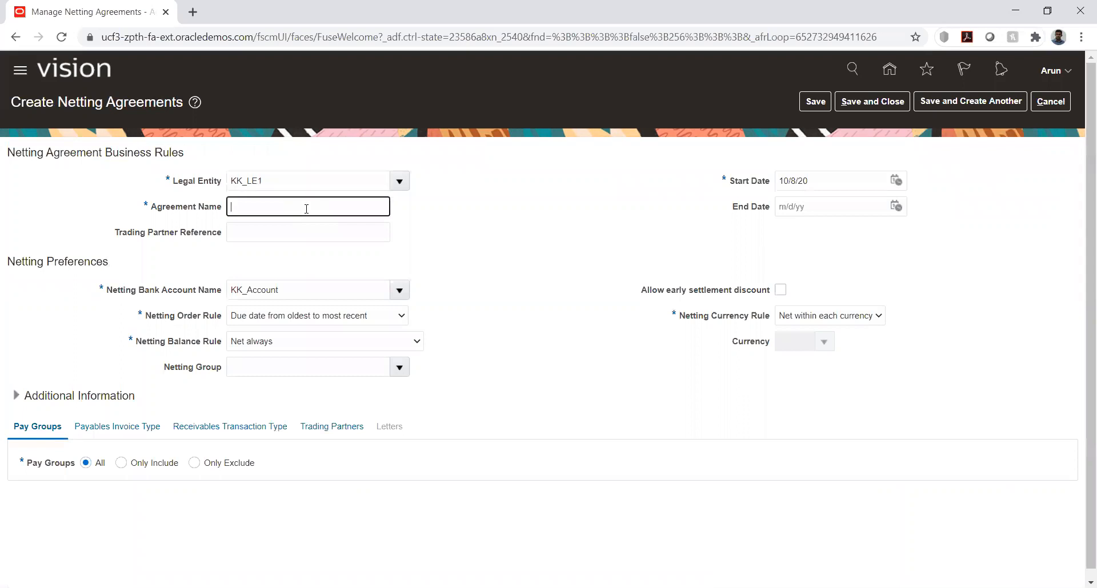
type("KK_Agreemnt")
key("ctrl+a")
key("ctrl+c")
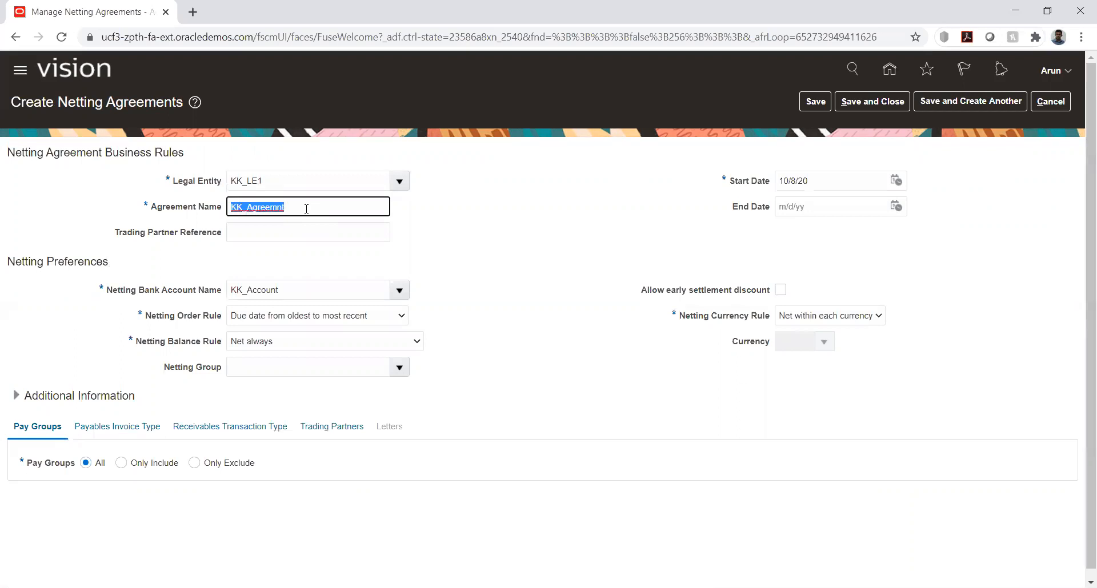
key("Tab")
key("ctrl+v")
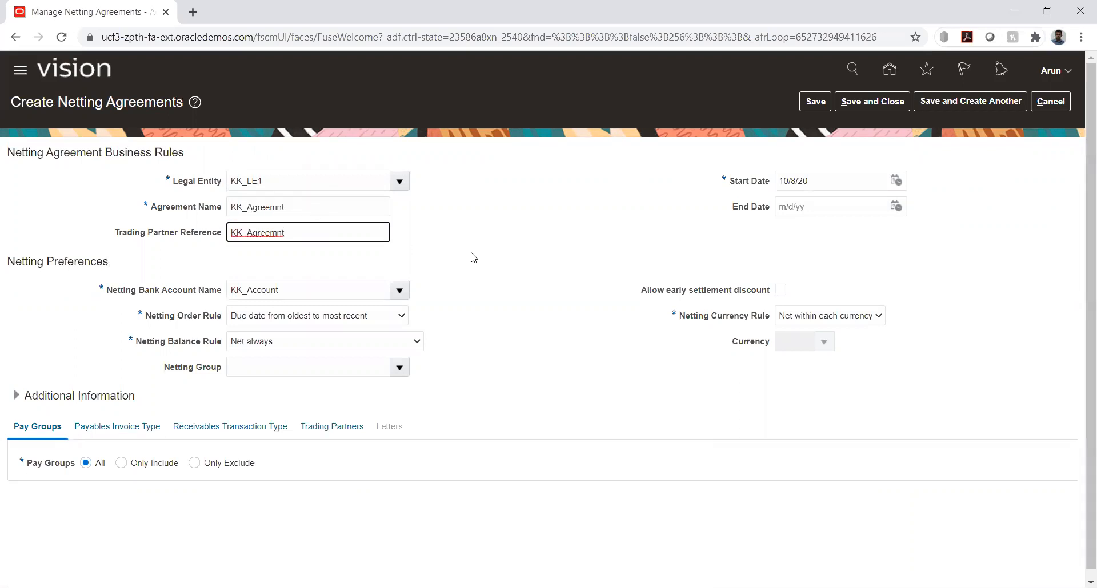
left_click(480, 276)
Open the available choices for the agreement's Netting Order Rule
scroll(482, 256, "down", 1)
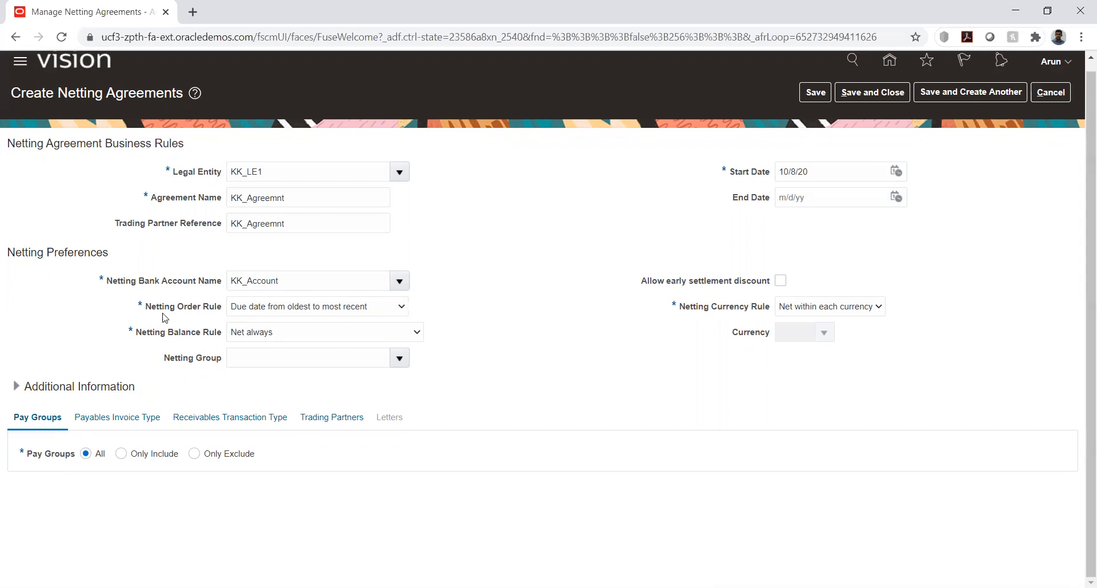
left_click(387, 310)
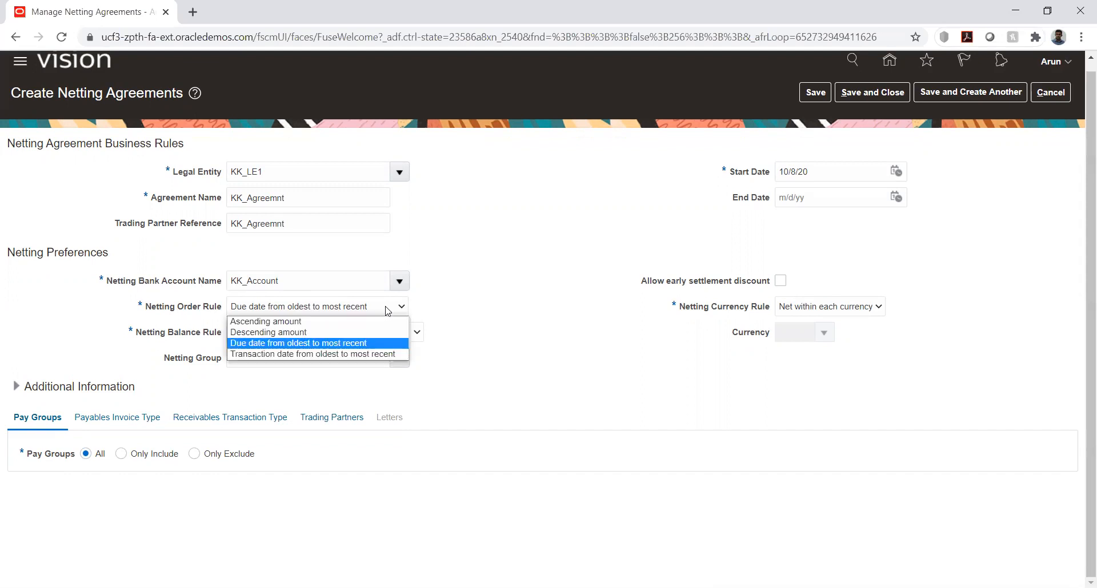
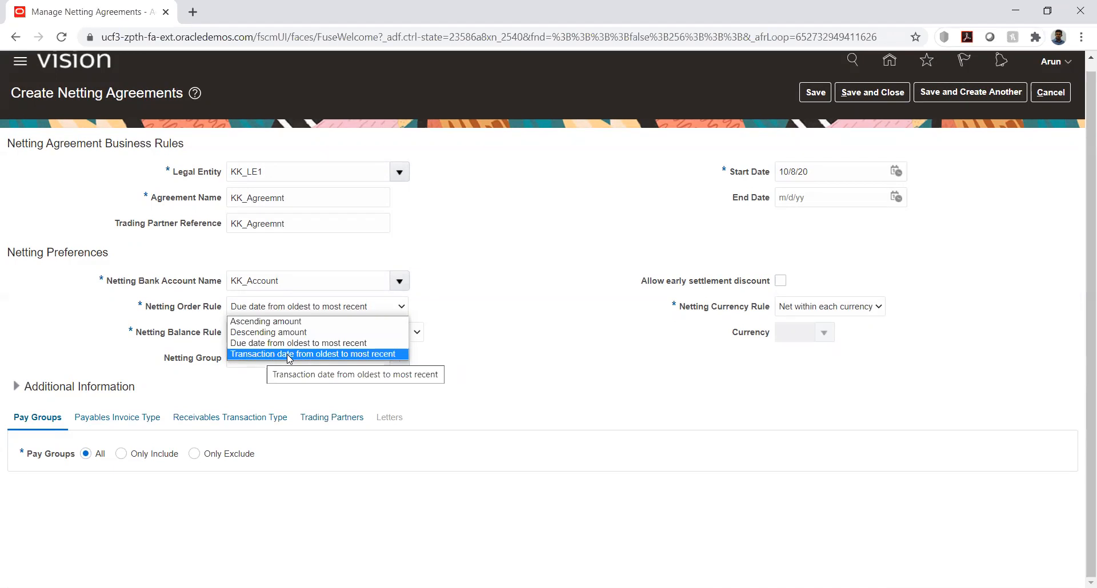
Set the Netting Order Rule to Transaction date from oldest to most recent and the Netting Balance Rule to Net always, leaving Netting Group blank
left_click(288, 354)
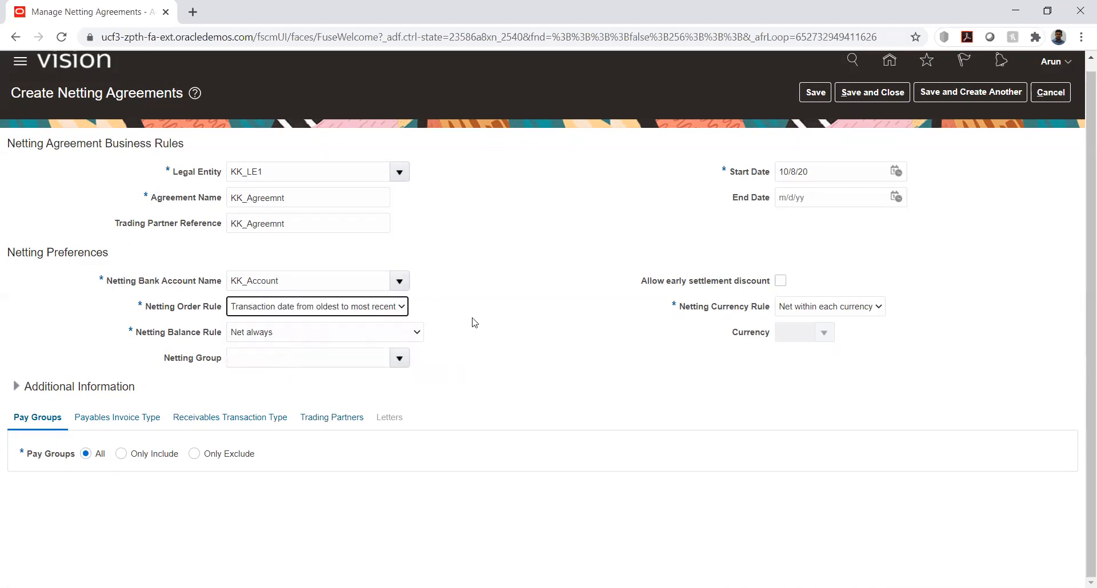
left_click(386, 331)
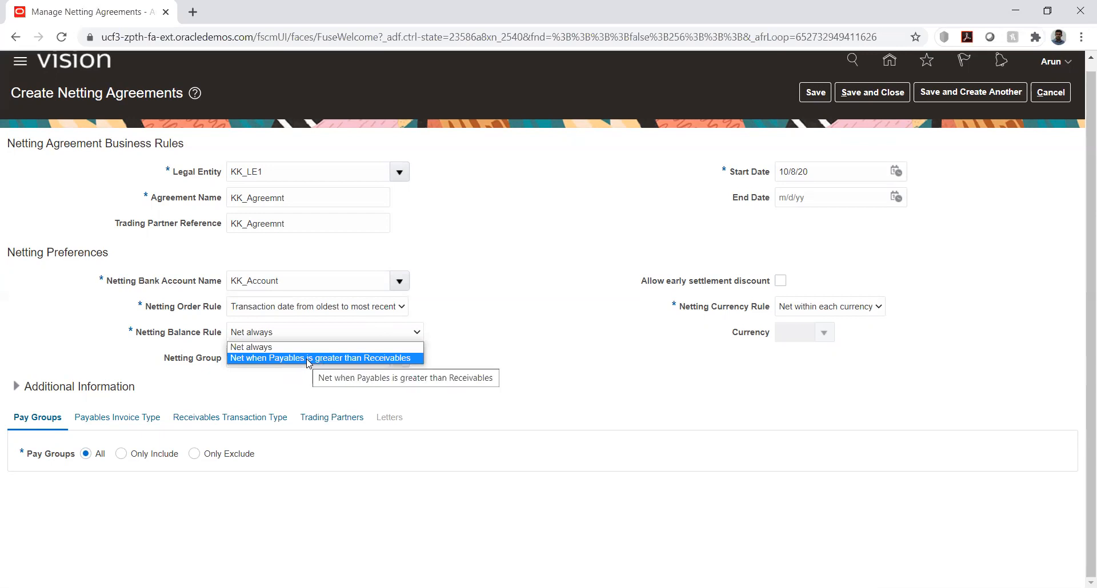
left_click(260, 347)
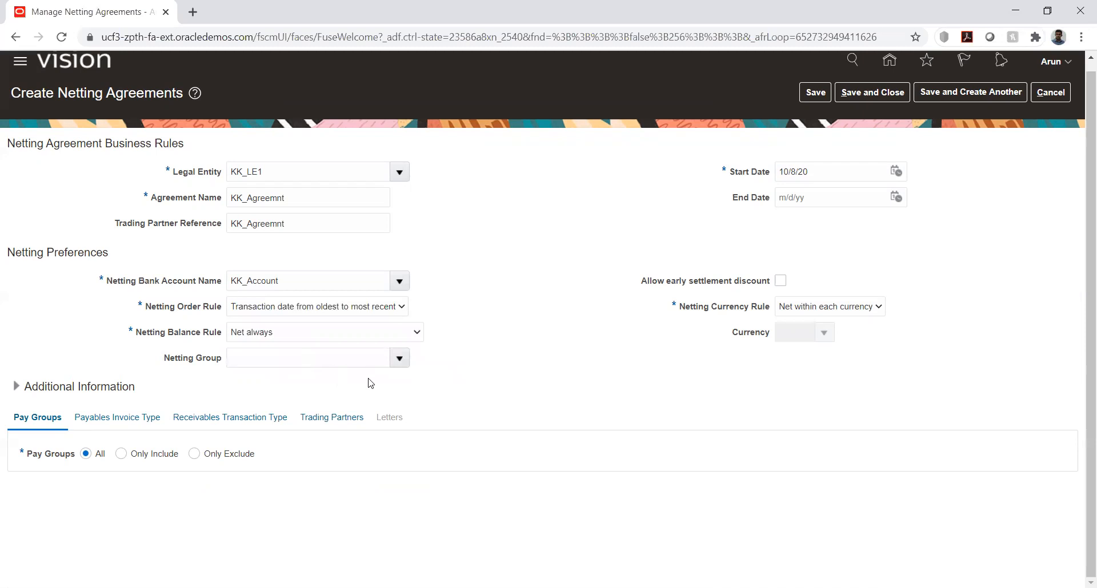
left_click(394, 364)
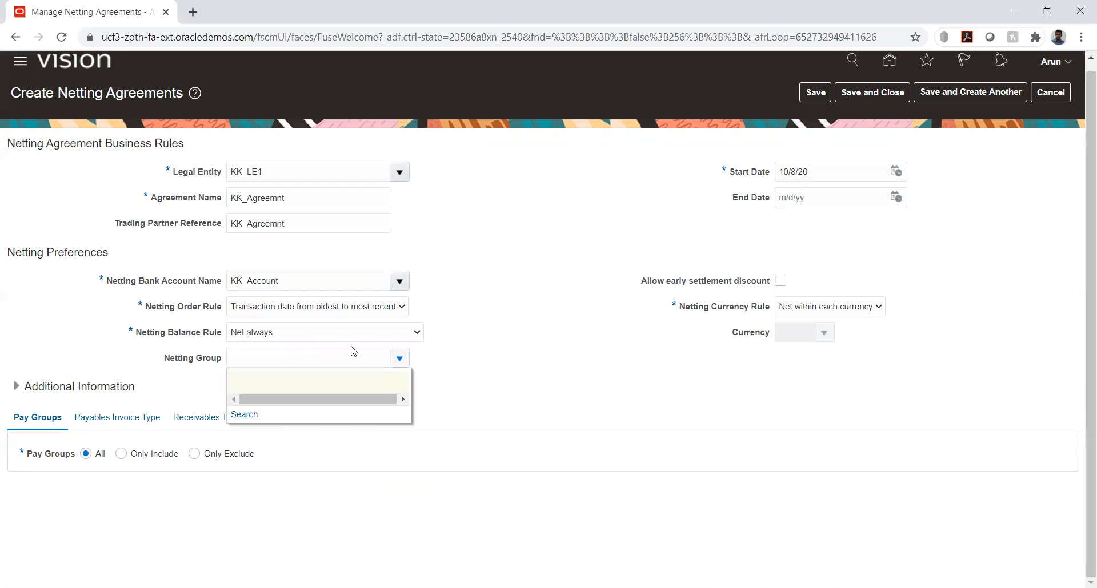
left_click(335, 355)
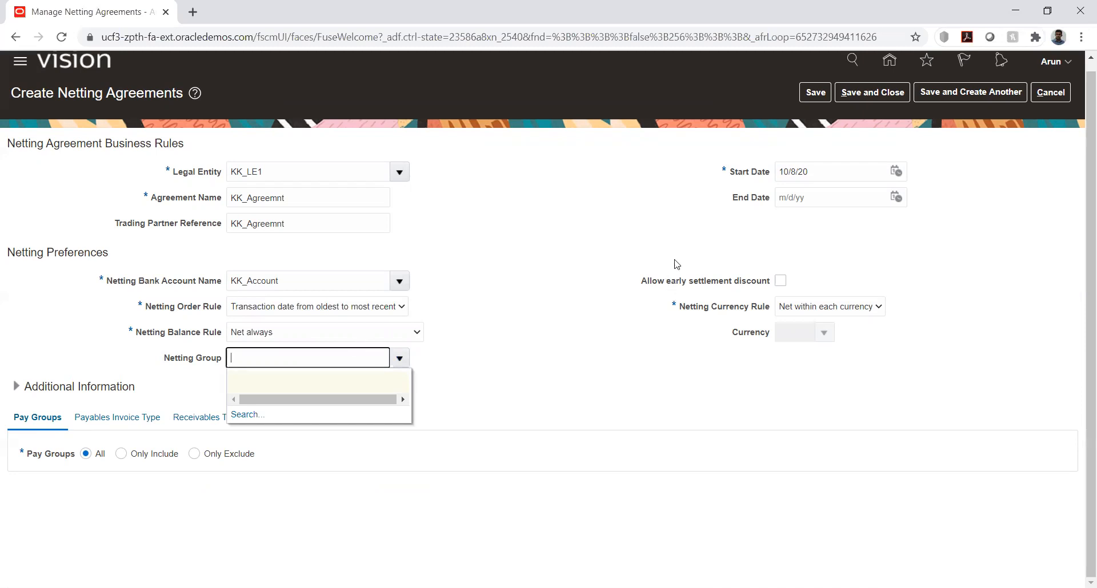
Set the agreement's start date to 1/1/20 and its end date to 12/31/20
left_click(894, 171)
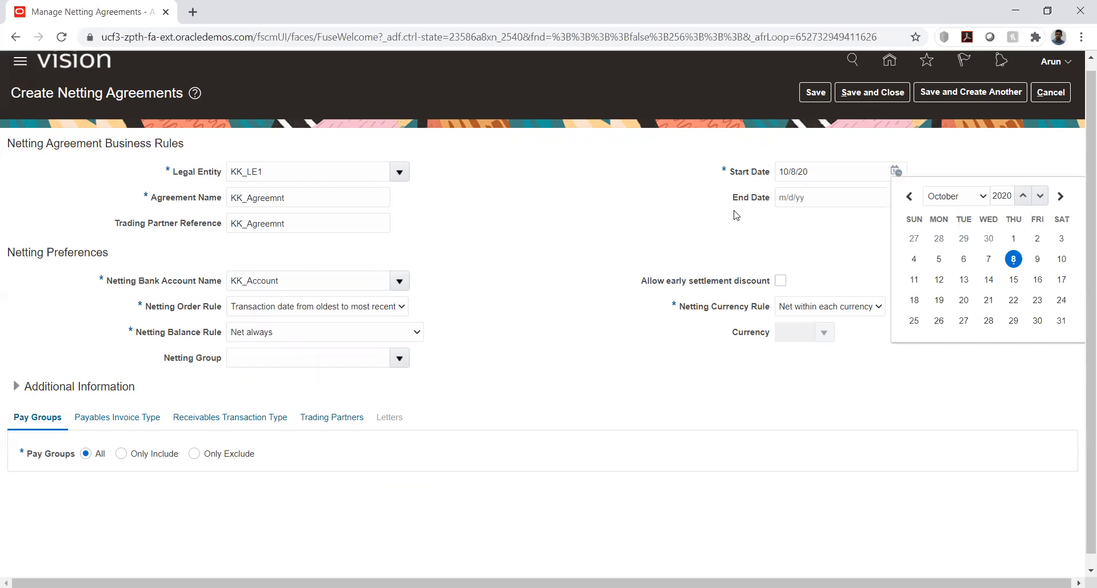
left_click(959, 198)
left_click(943, 216)
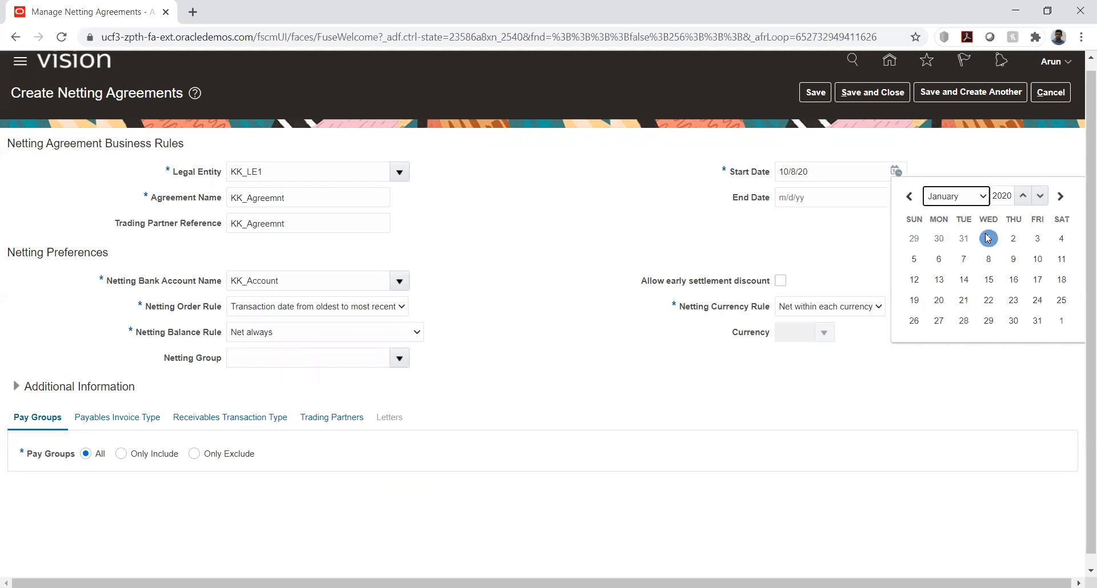
left_click(988, 238)
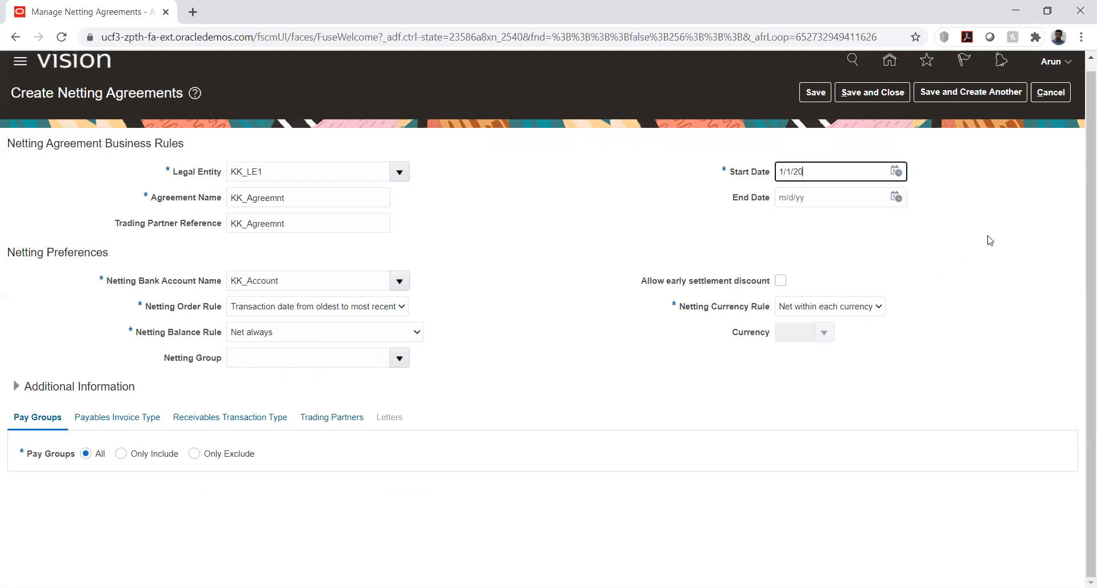
left_click(895, 197)
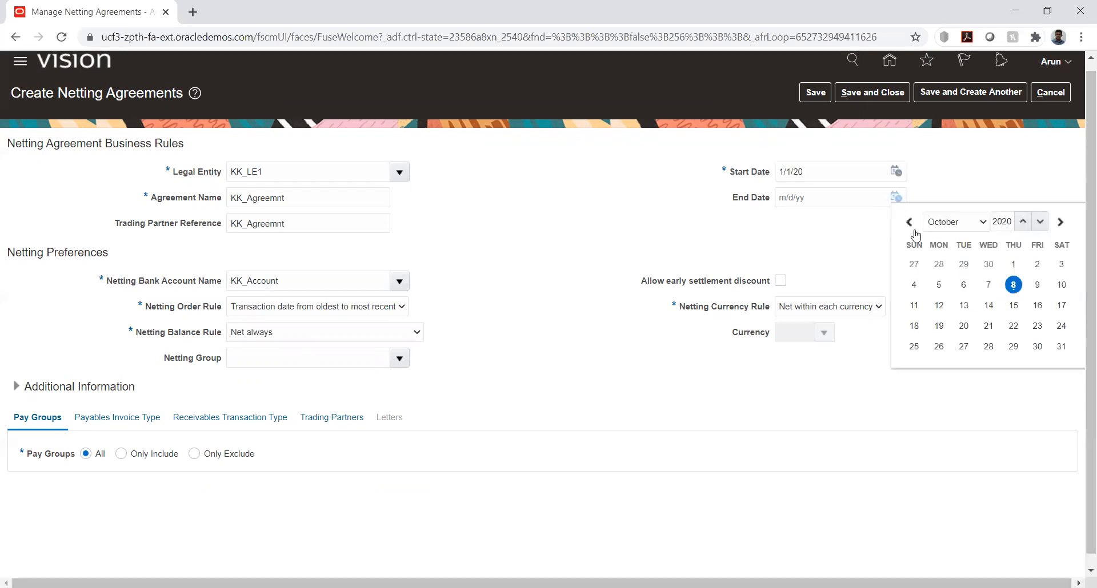
left_click(944, 229)
left_click(938, 356)
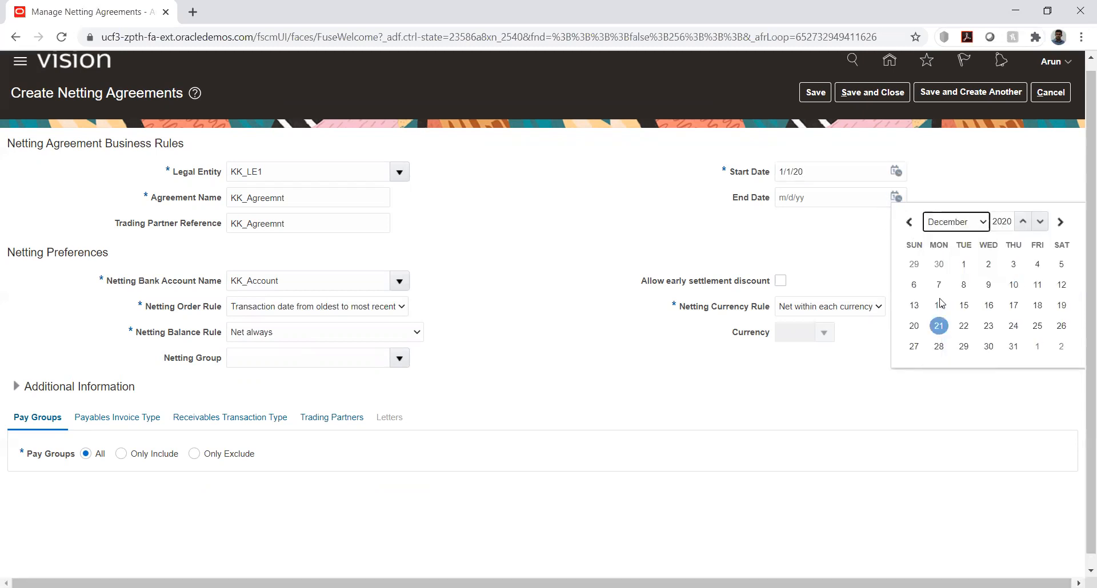
left_click(1013, 346)
left_click(779, 234)
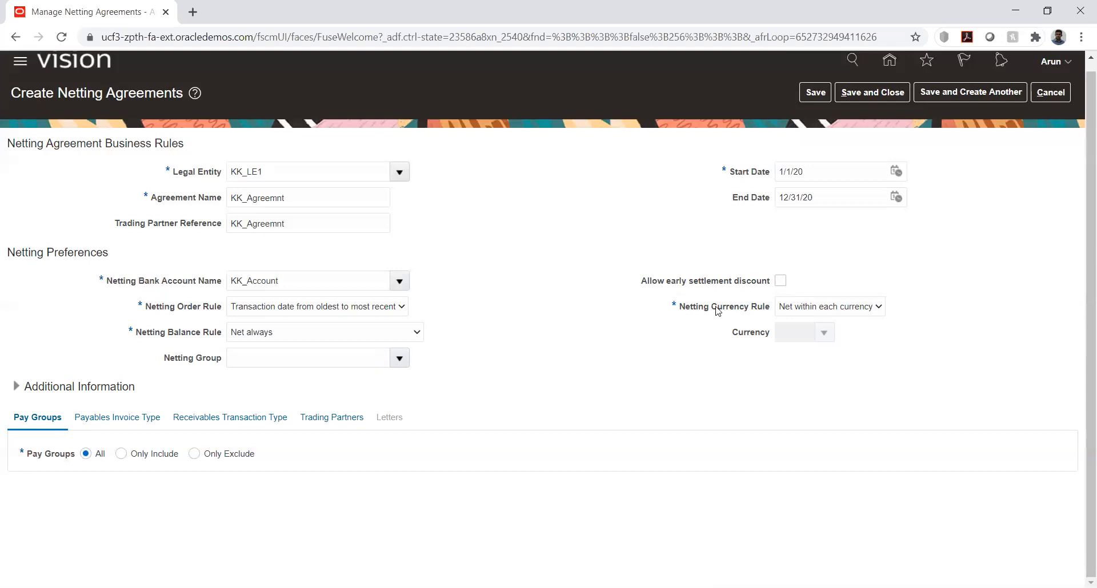
Set the Netting Currency Rule to Use single currency and choose USD - US Dollar as the currency
left_click(842, 312)
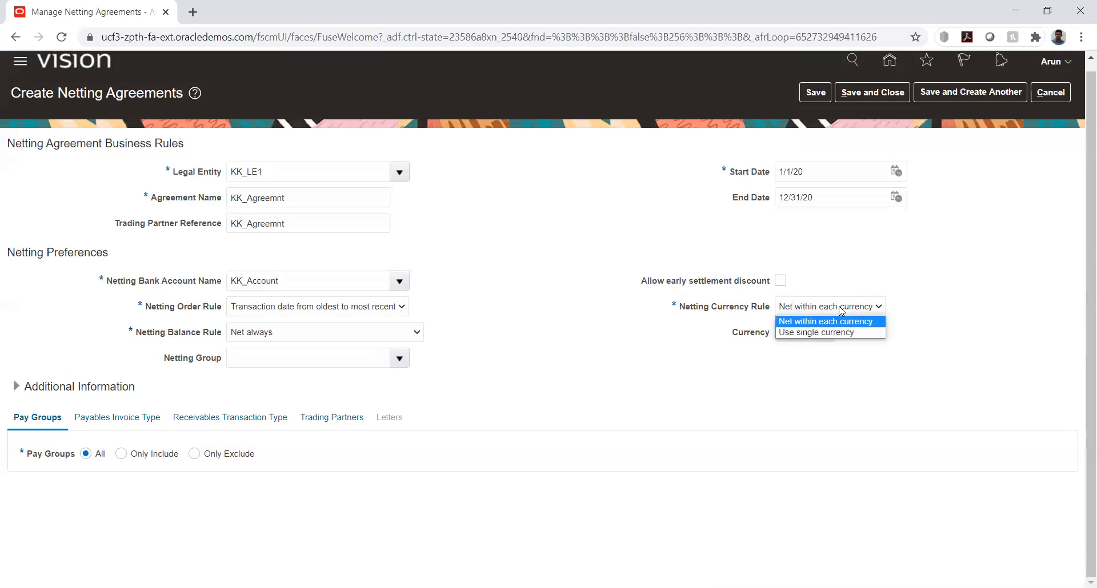
left_click(793, 333)
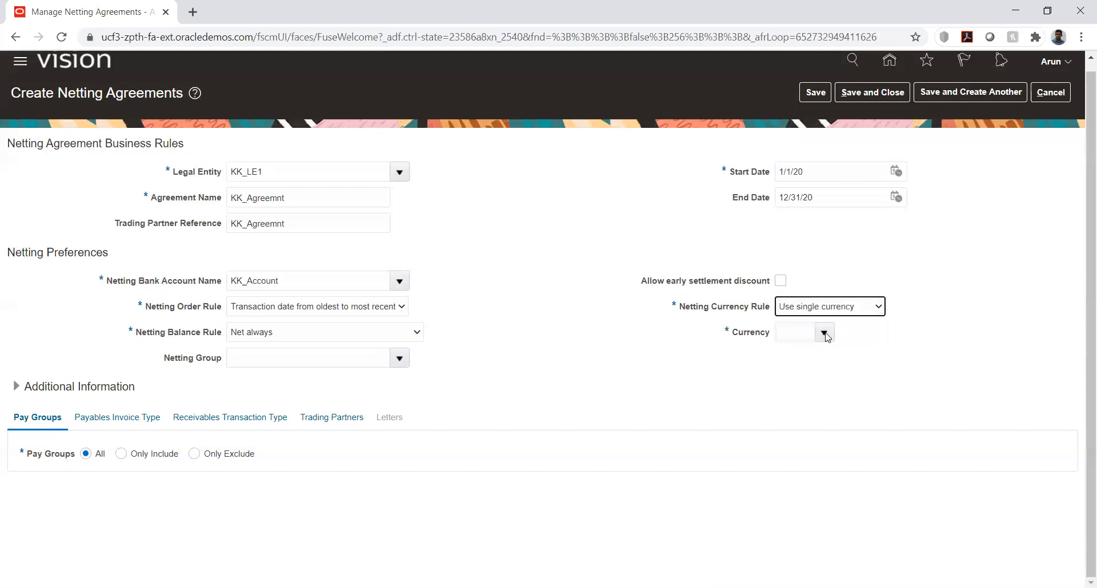
left_click(824, 332)
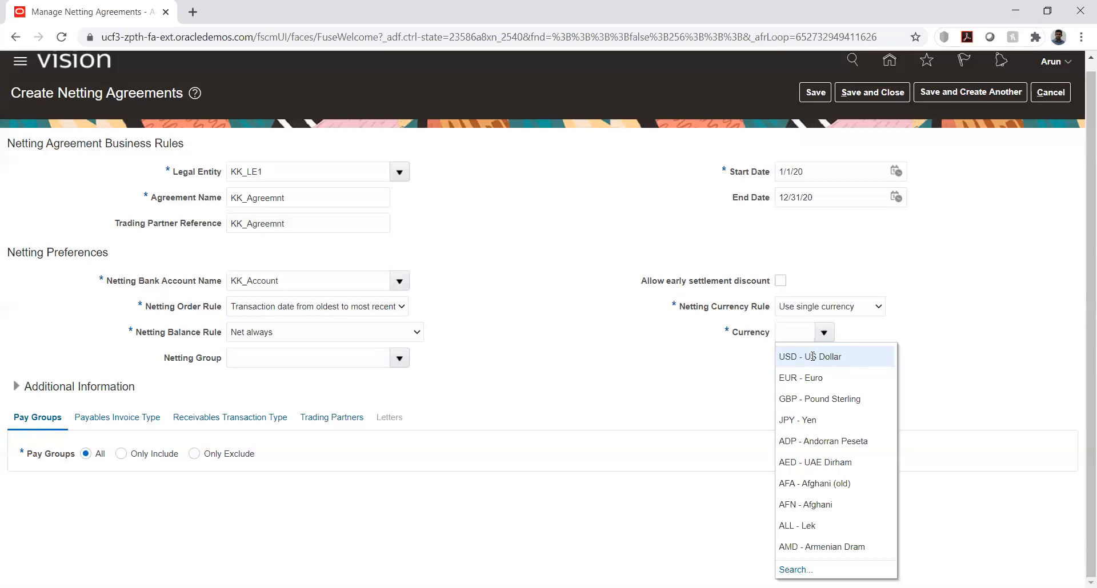
left_click(812, 357)
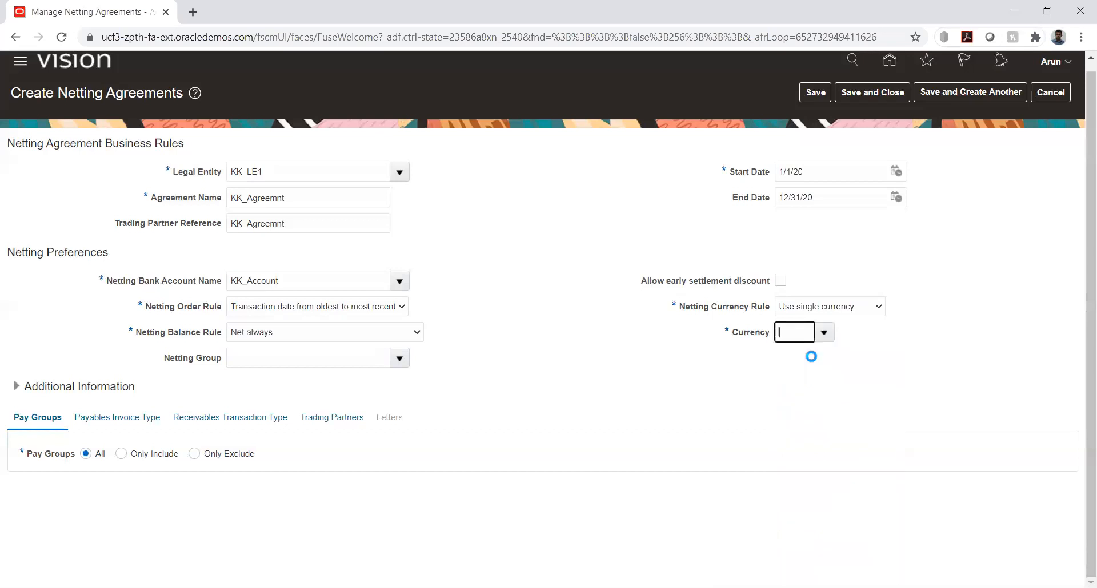
left_click(619, 352)
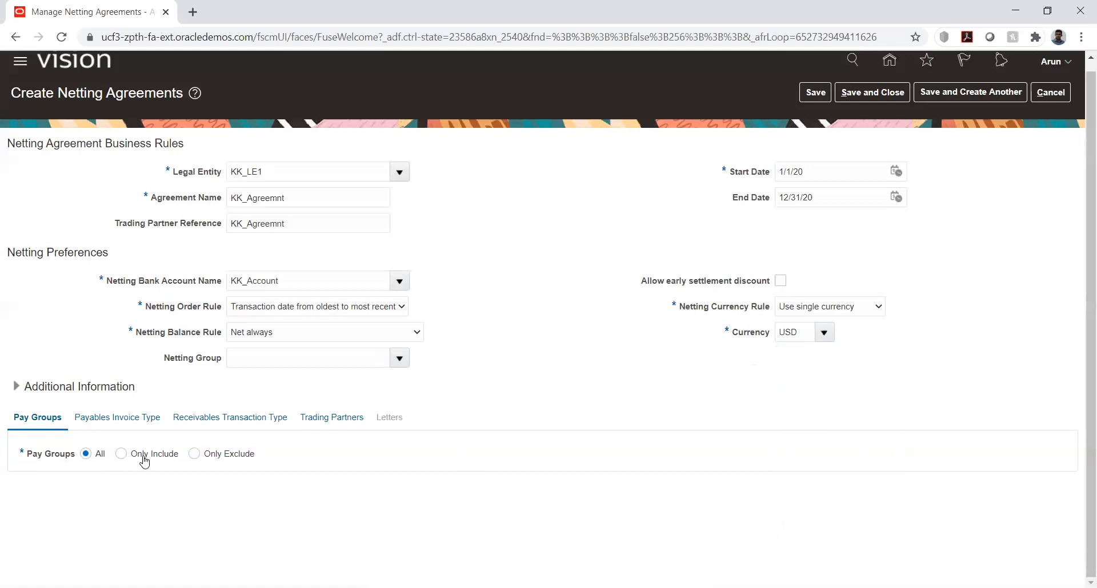
Try the Only Include and Only Exclude options for Pay Groups, and return the setting to All
left_click(121, 455)
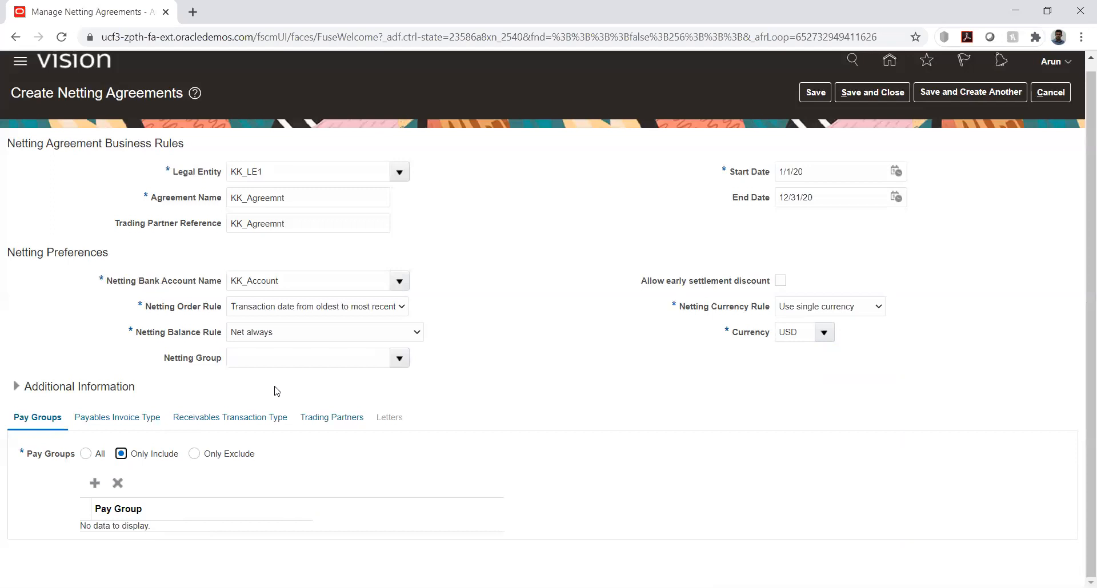
left_click(194, 455)
left_click(85, 455)
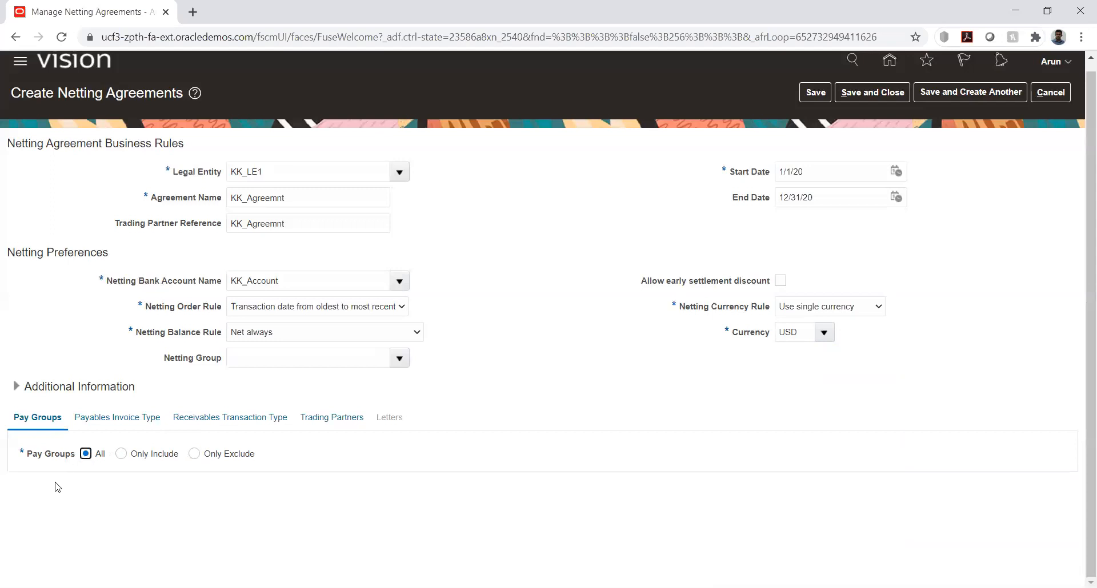
Delete the blank row from the Payables invoice types, keeping only Standard
left_click(98, 423)
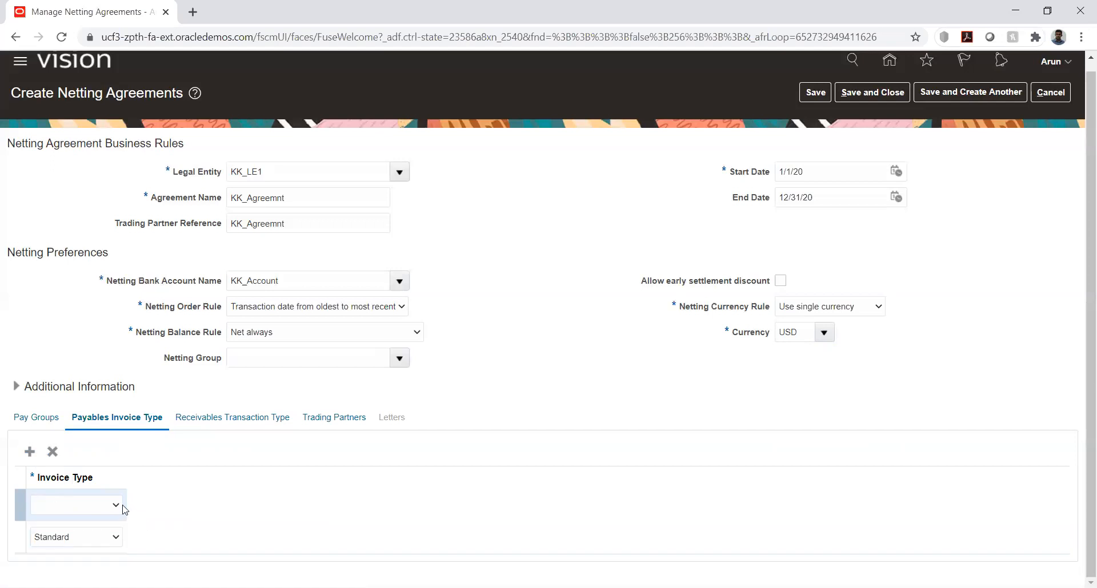
left_click(108, 506)
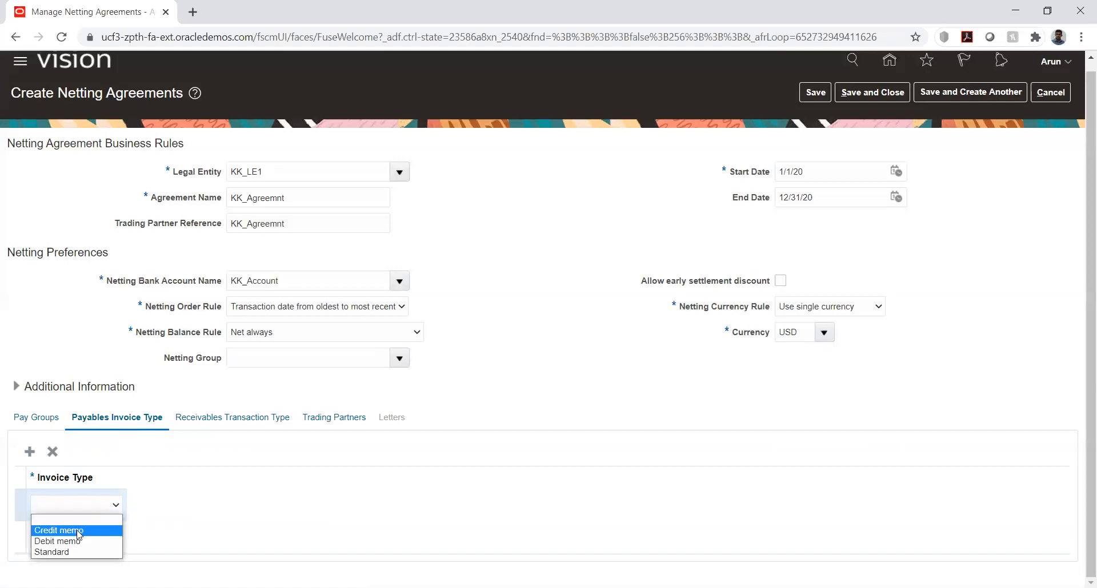
left_click(52, 453)
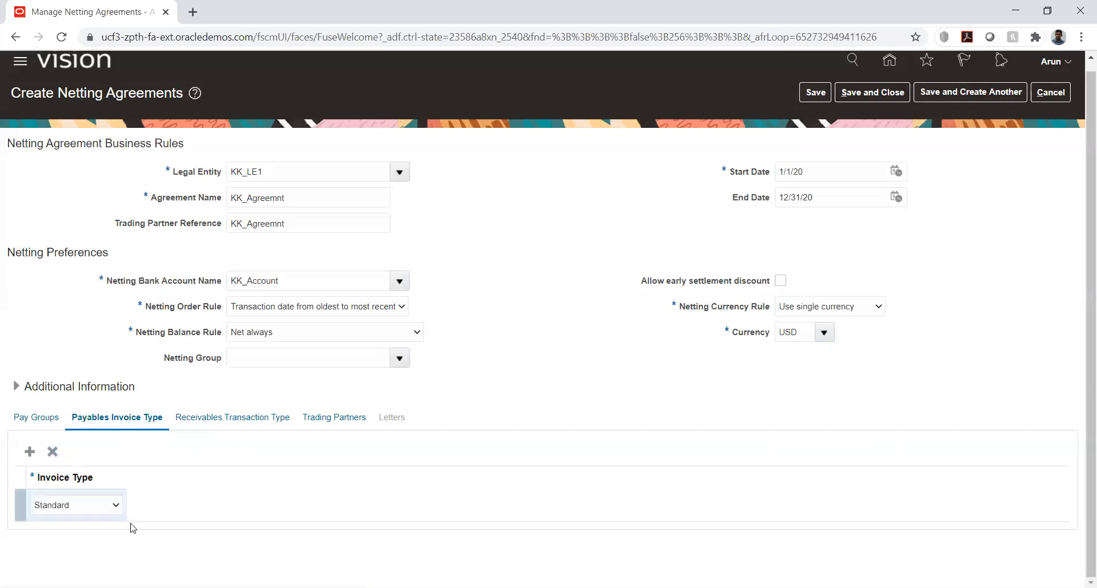
Set the Receivables transaction types to Only Include, add a transaction type row, and open the search for its value
left_click(209, 419)
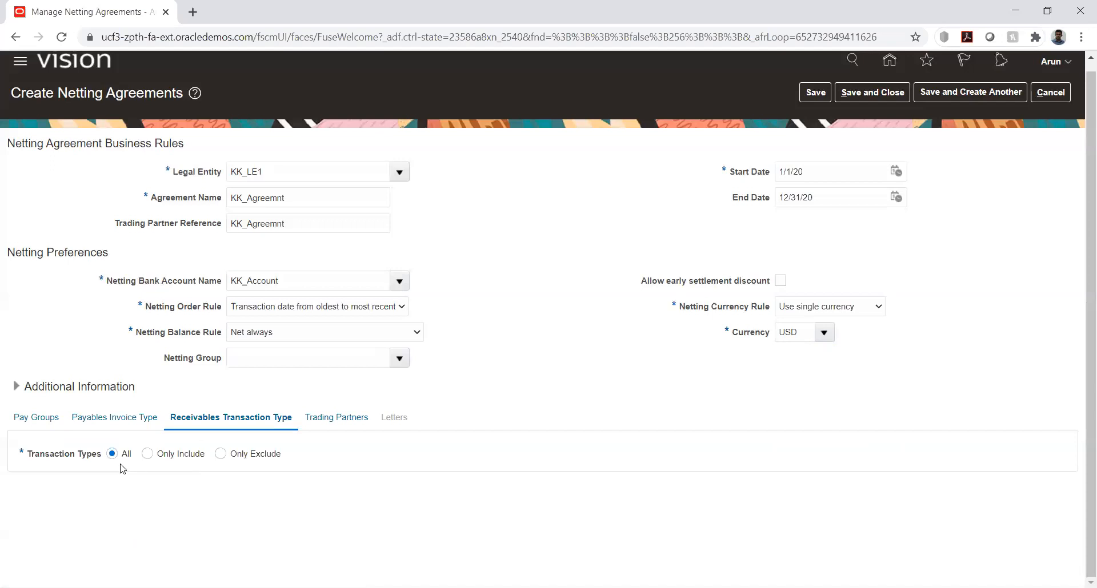
left_click(148, 455)
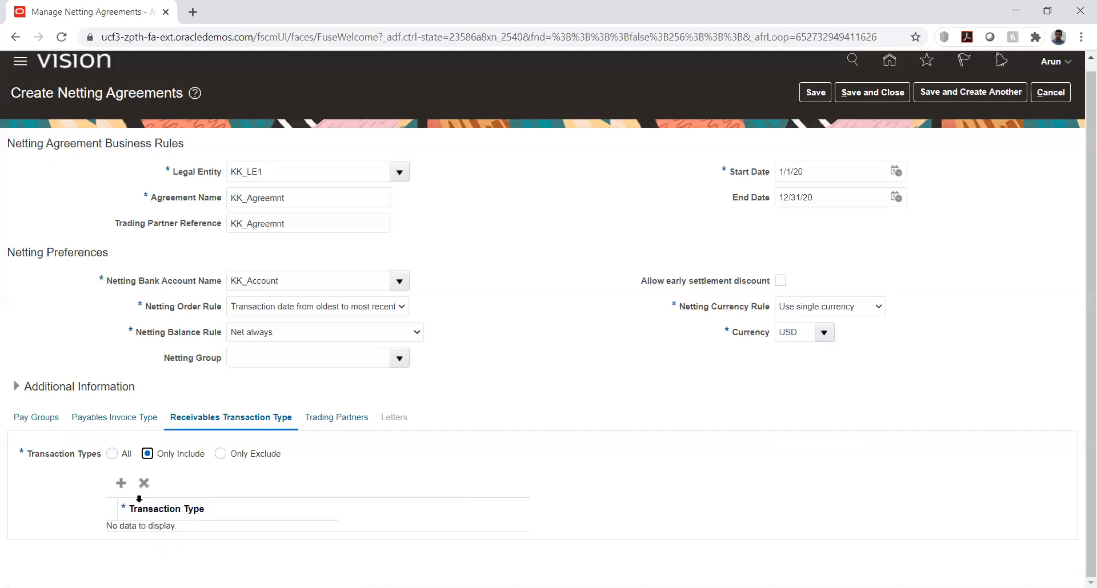
left_click(120, 484)
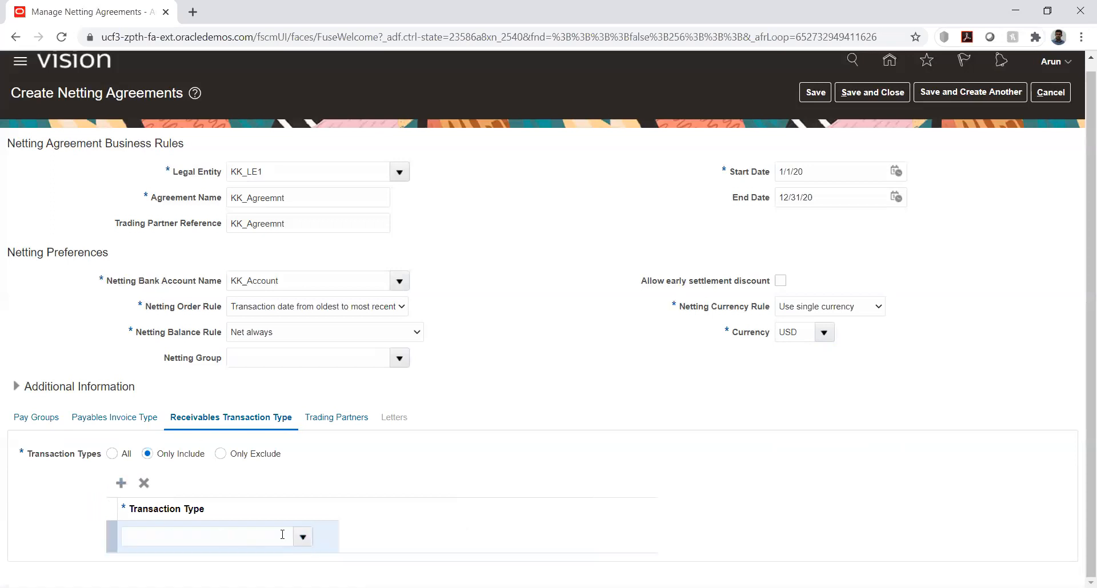
left_click(303, 537)
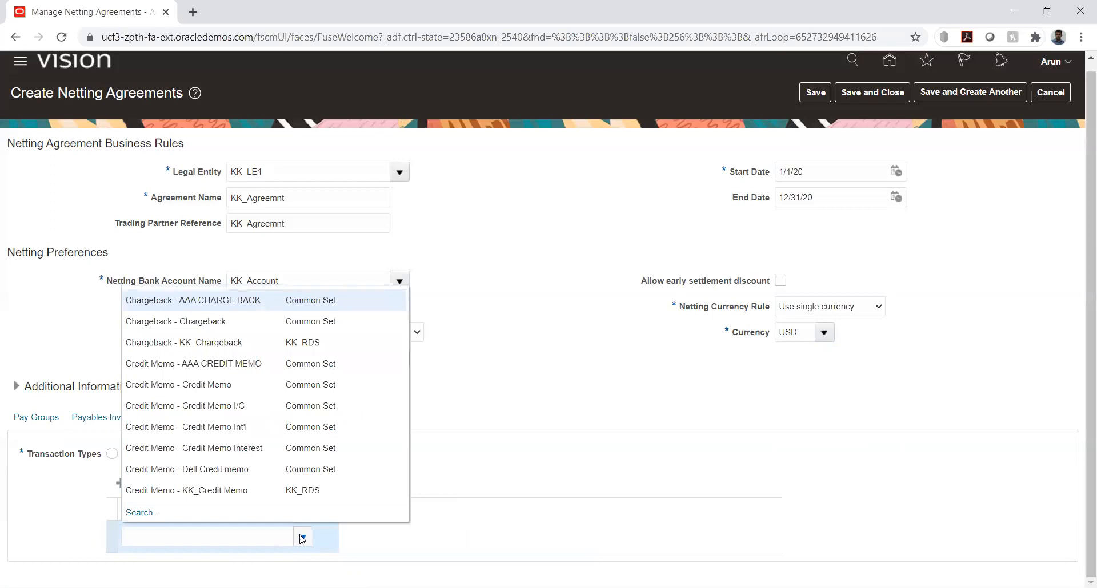
left_click(142, 513)
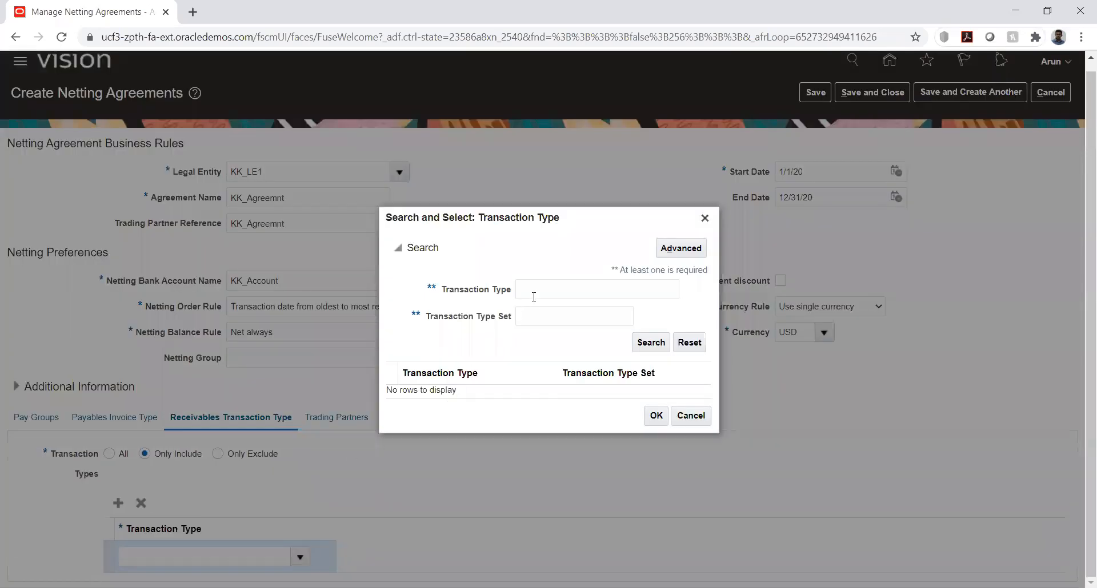
Try to search for Receivables transaction types using KK%
left_click(534, 295)
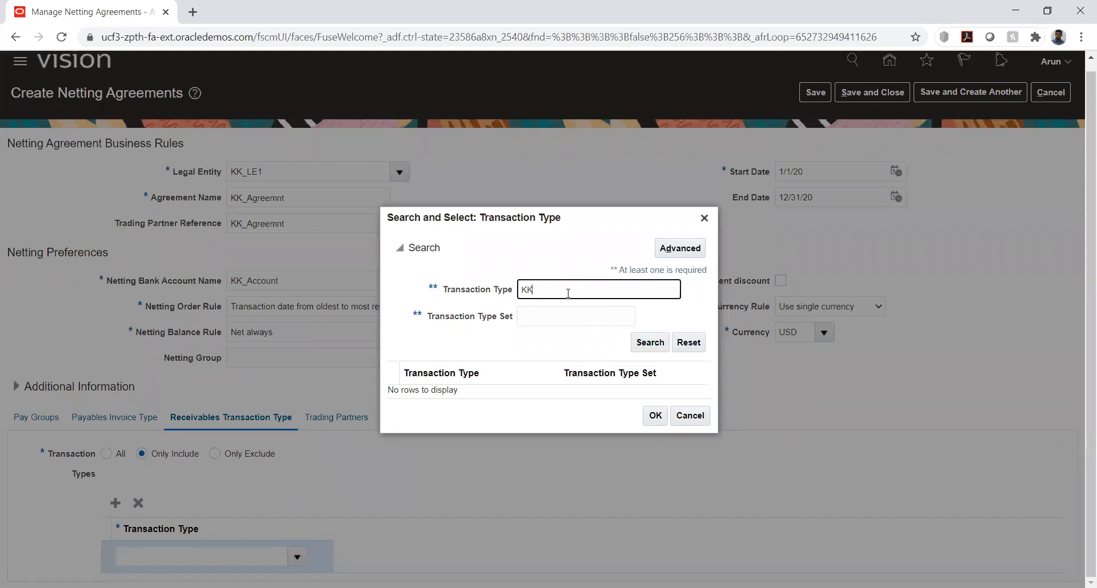
type("KK%")
left_click(642, 344)
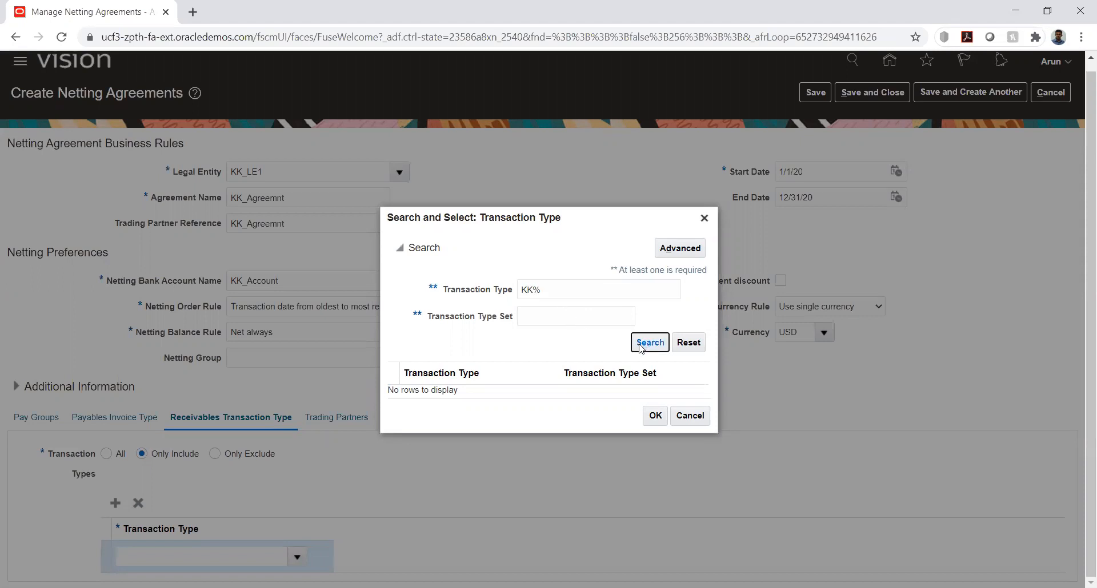
left_click(574, 285)
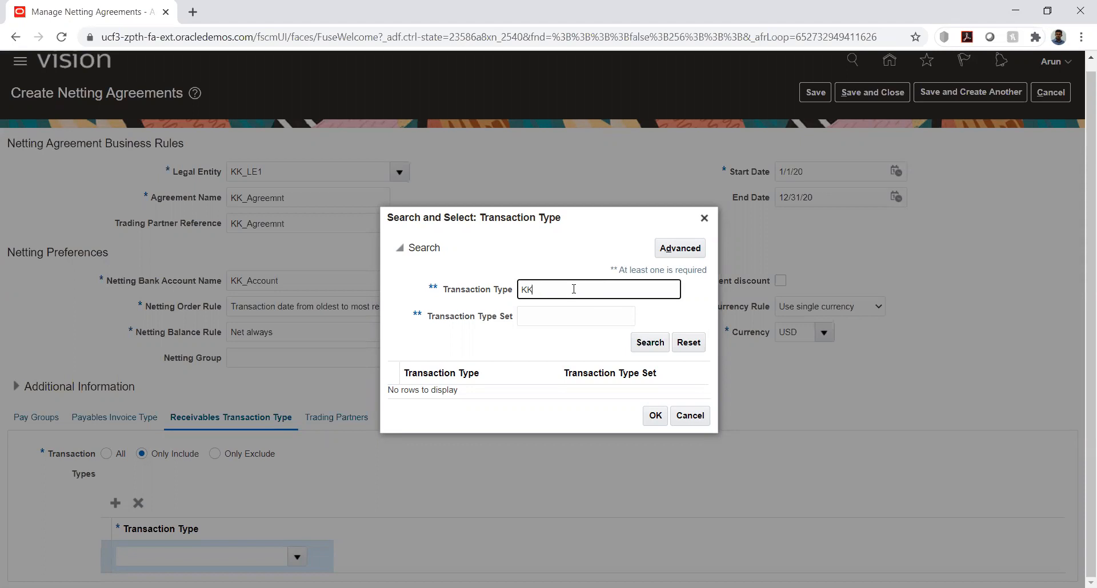
Run an advanced search for Receivables transaction types whose Transaction Type does not equal @
left_click(680, 249)
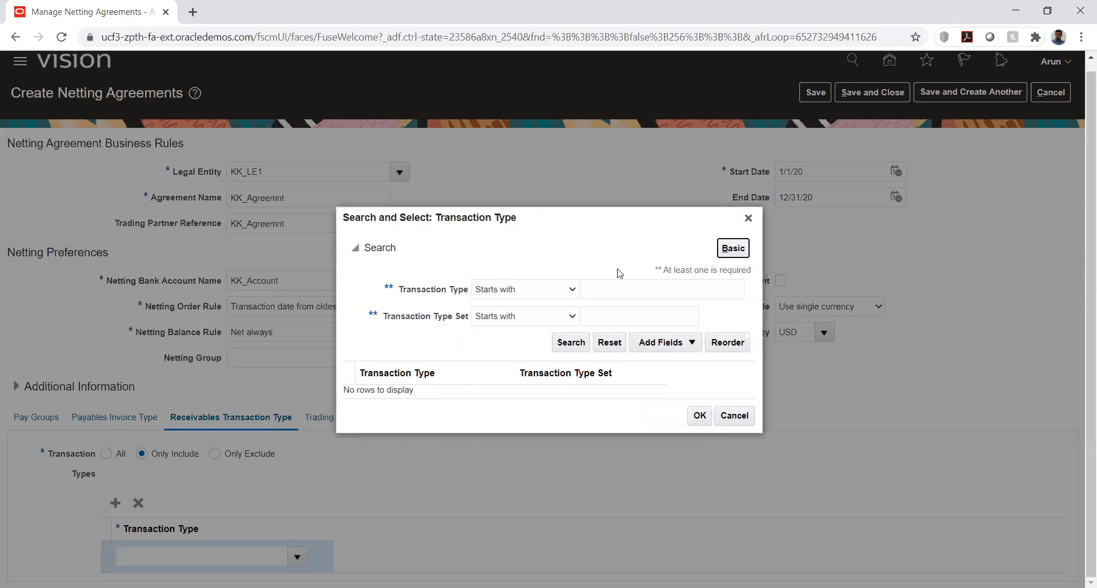
left_click(506, 291)
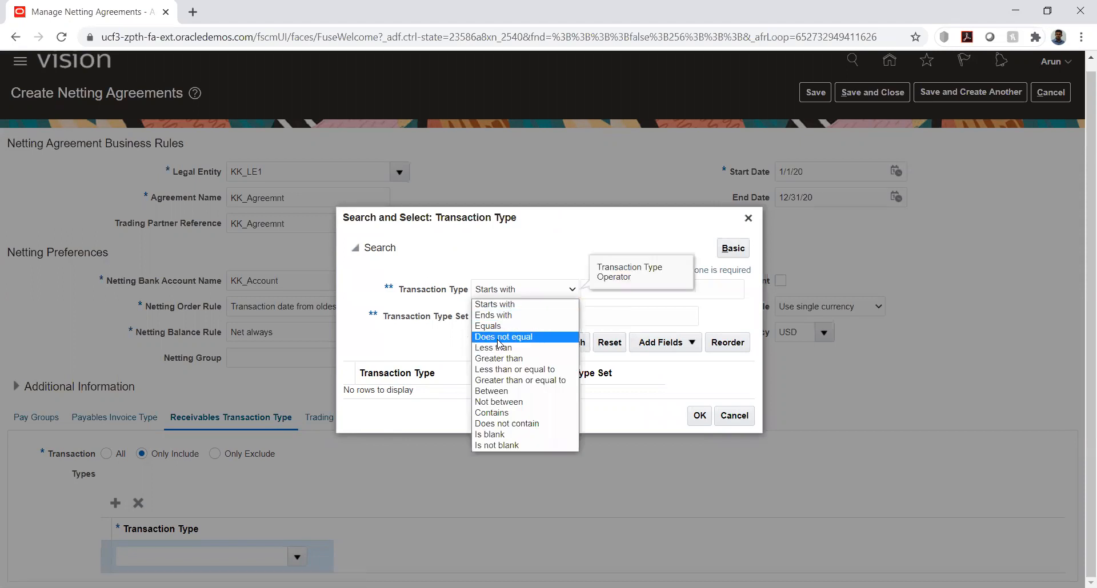
left_click(497, 337)
left_click(631, 291)
type("@")
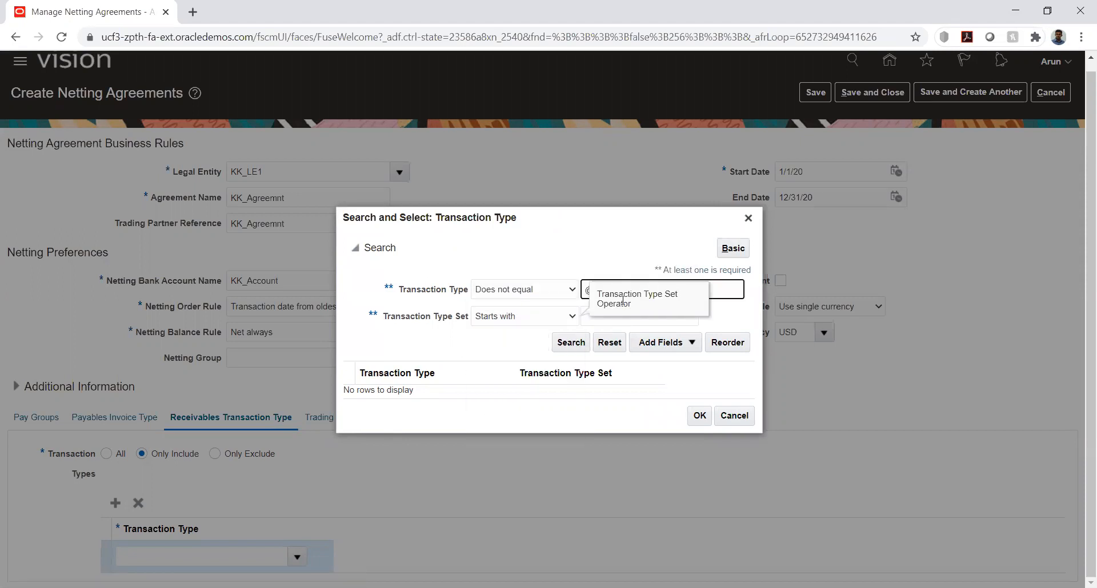
left_click(482, 350)
left_click(569, 344)
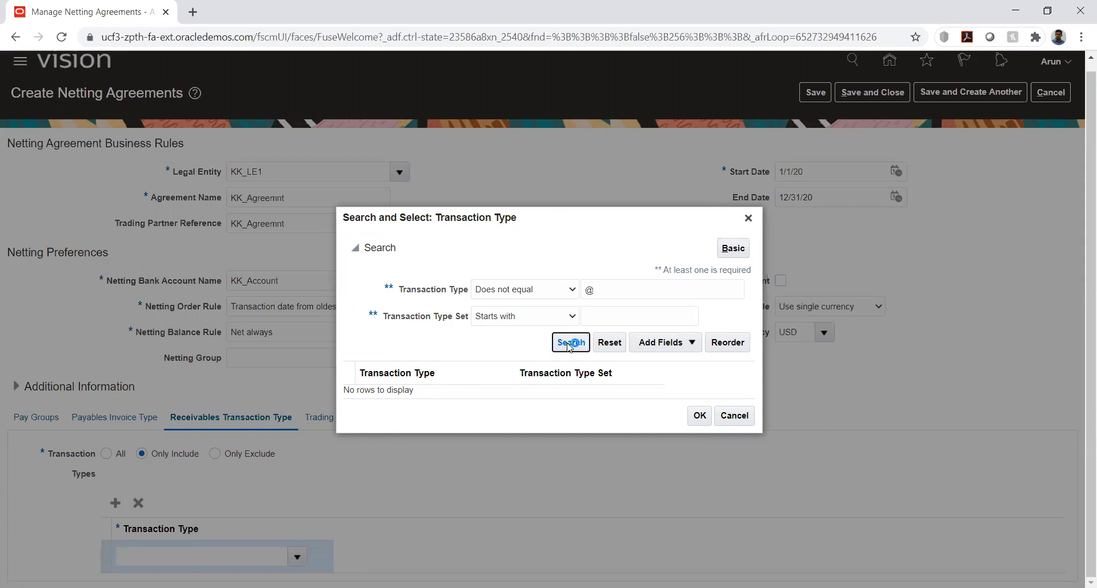
Choose Invoice - KK_Invoice from the KK_RDS set as the included Receivables transaction type
scroll(641, 351, "down", 2)
scroll(641, 351, "down", 8)
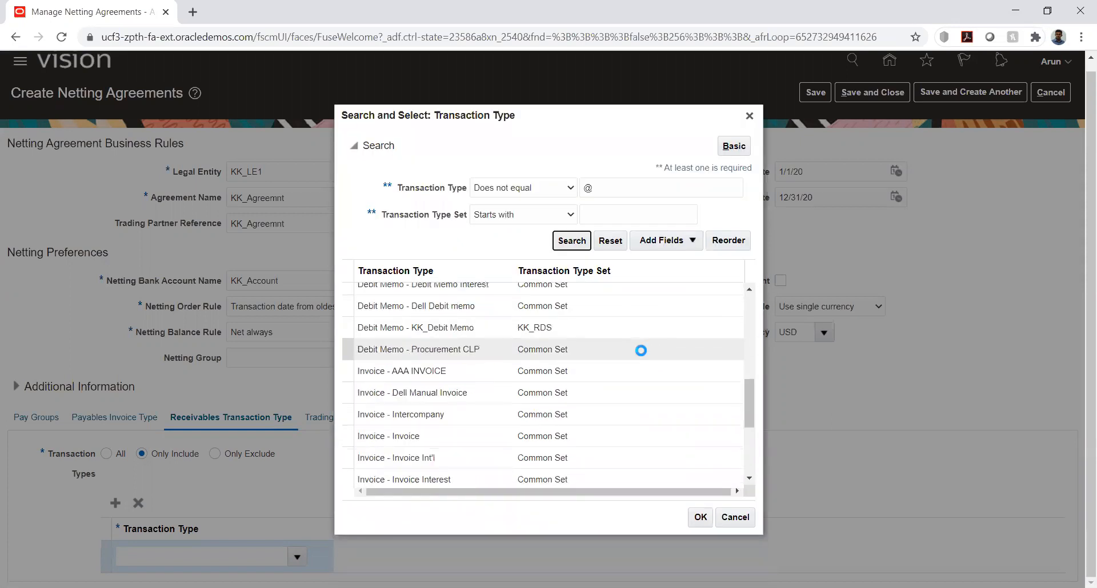
scroll(643, 356, "down", 2)
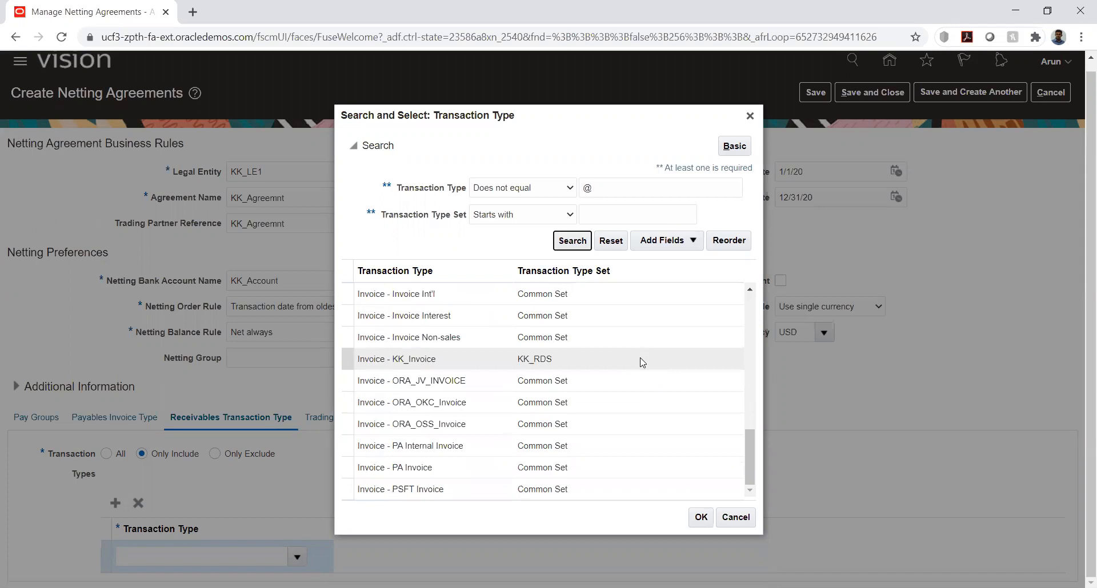
left_click(435, 359)
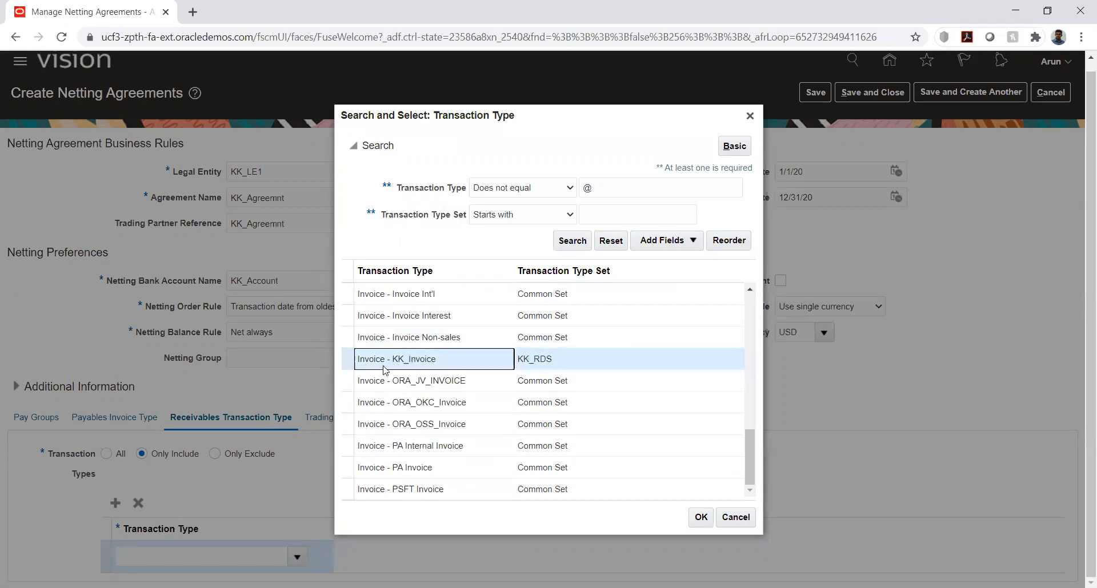
left_click(701, 517)
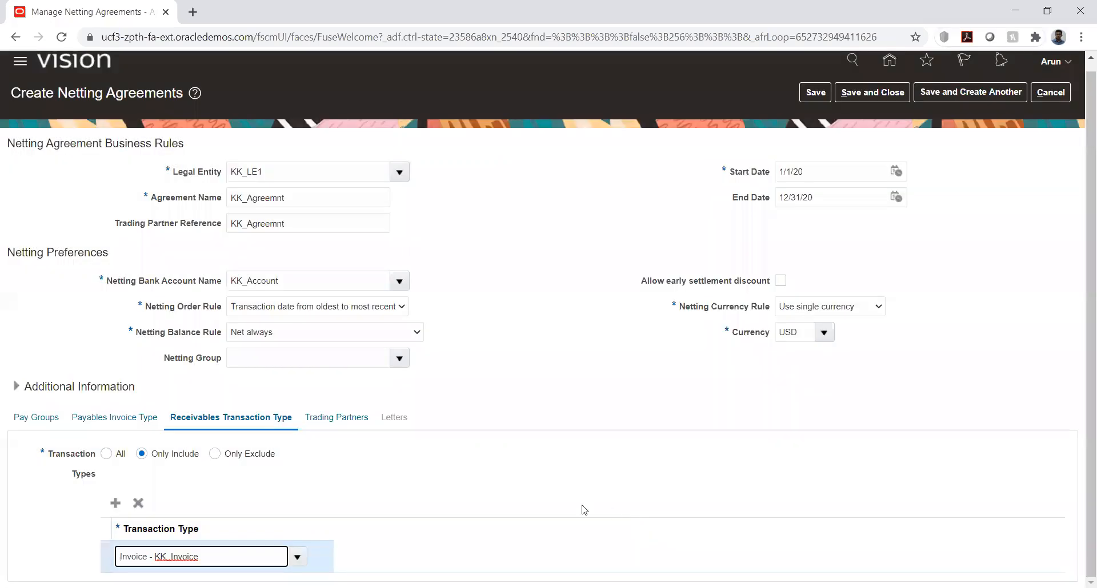
Go to the agreement's Trading Partners and search for a supplier using the name KK_
left_click(319, 420)
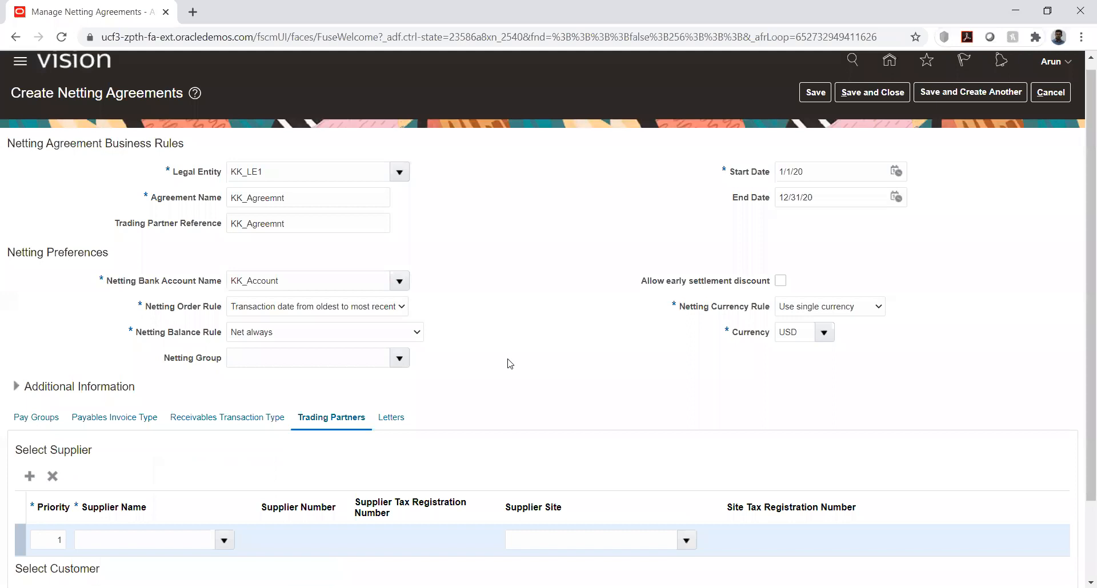
scroll(521, 332, "down", 2)
left_click(123, 450)
left_click(224, 445)
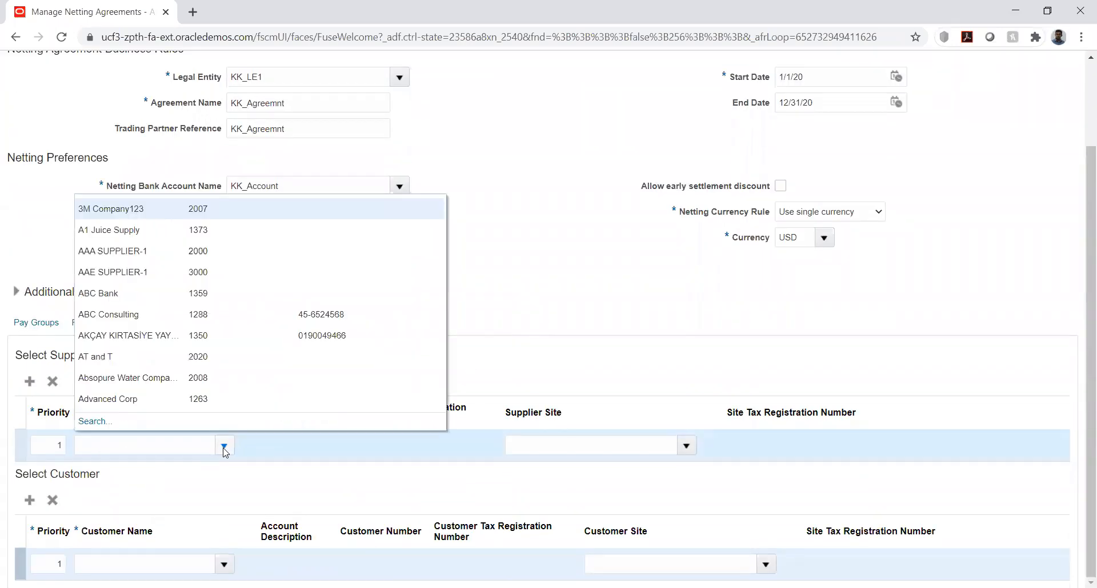
left_click(91, 422)
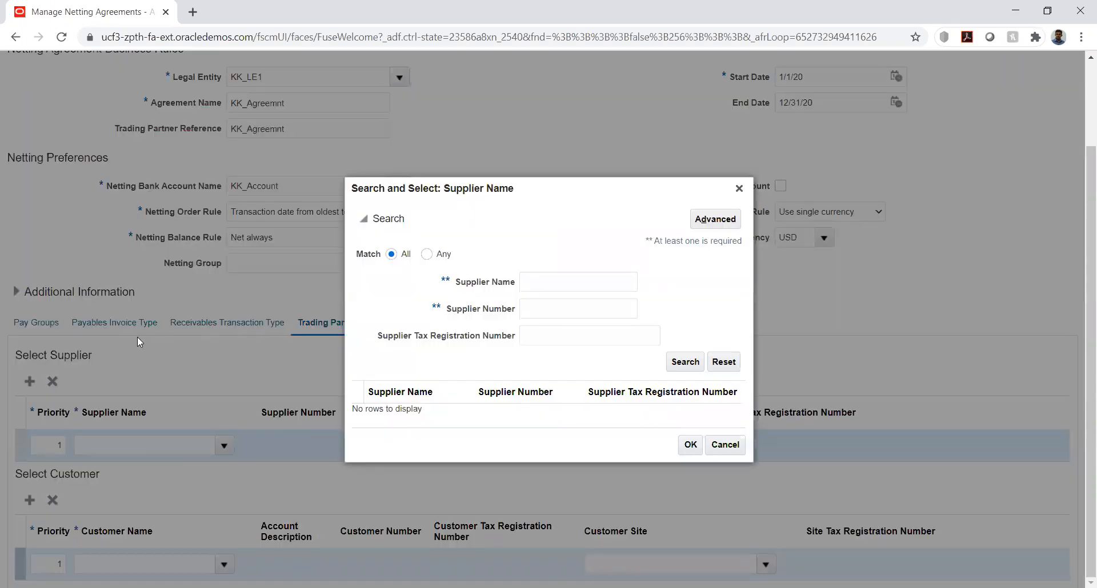
left_click(544, 288)
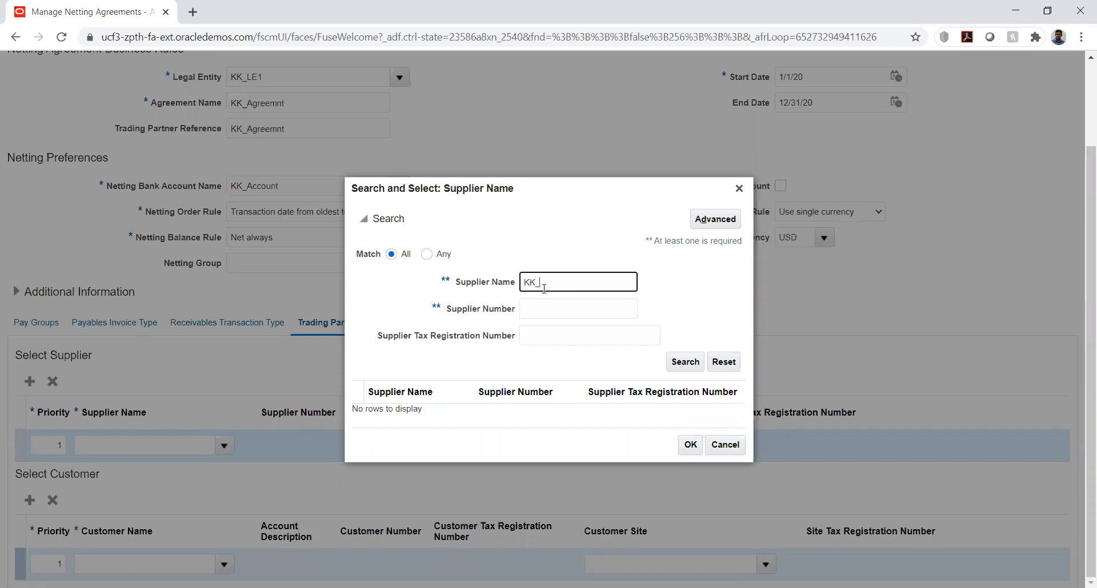
left_click(679, 365)
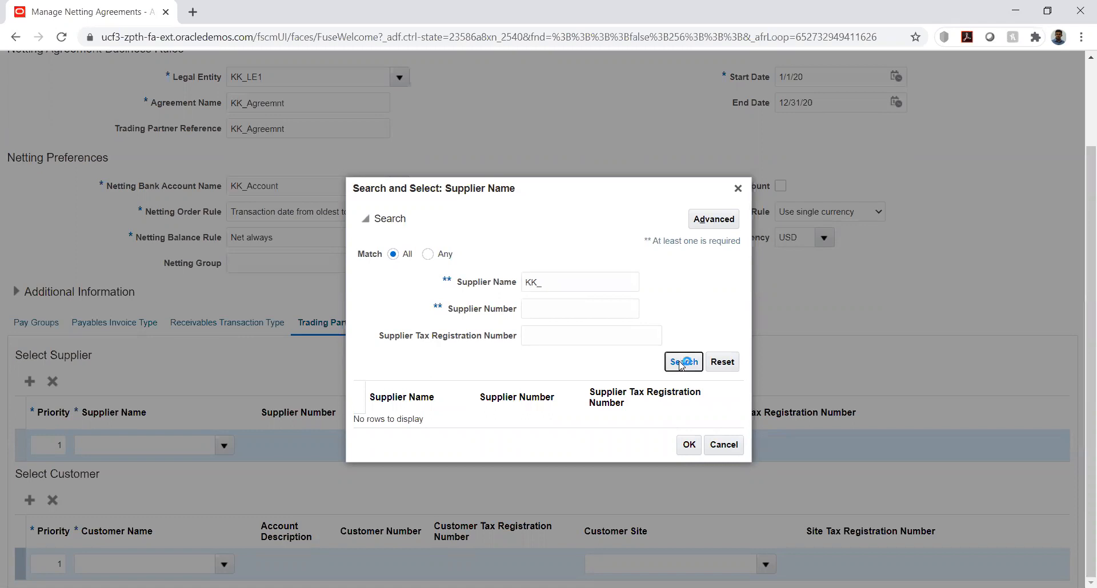
Clear the supplier name criterion and run an advanced search for supplier names that do not equal @
left_click(557, 285)
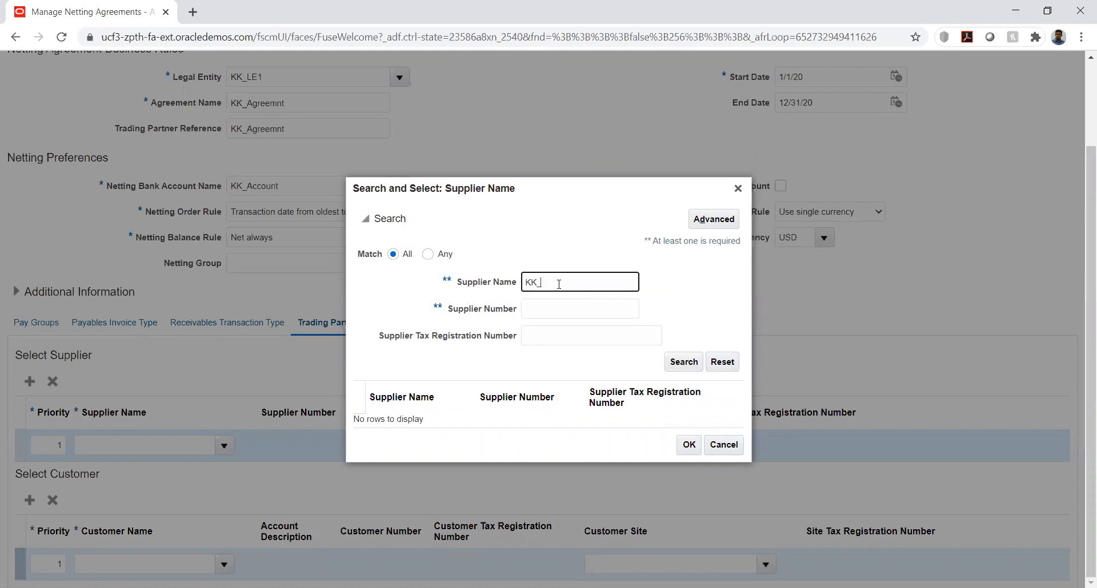
double_click(549, 280)
key("BackSpace")
left_click(714, 222)
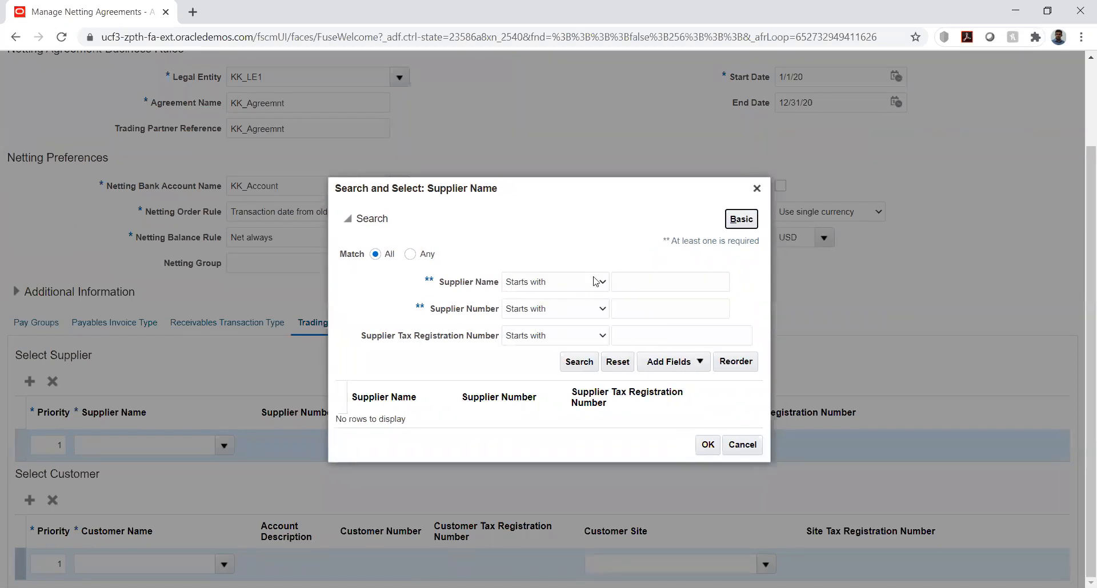
left_click(554, 284)
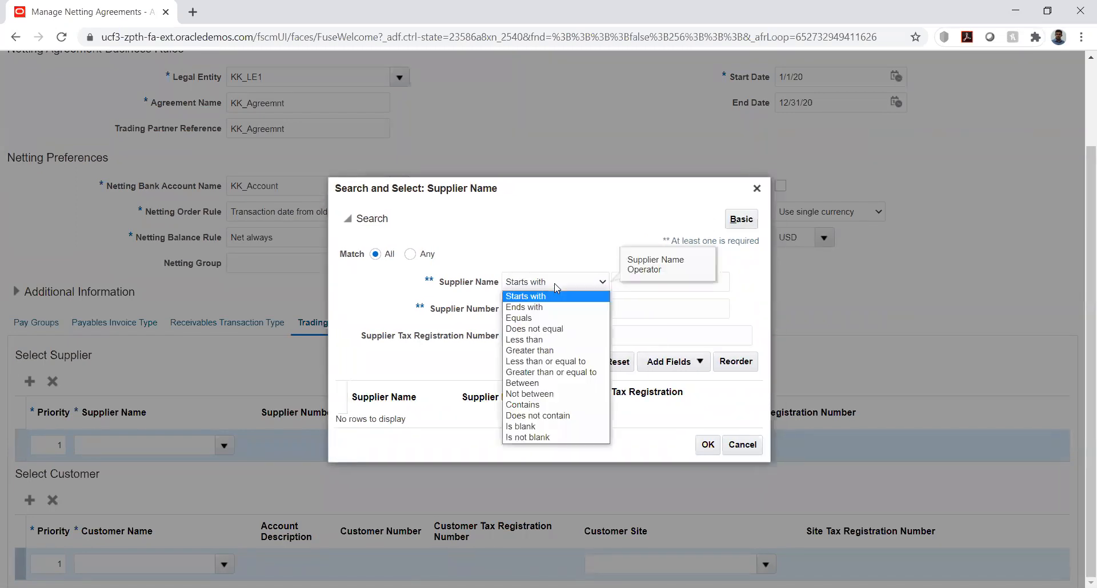
left_click(539, 329)
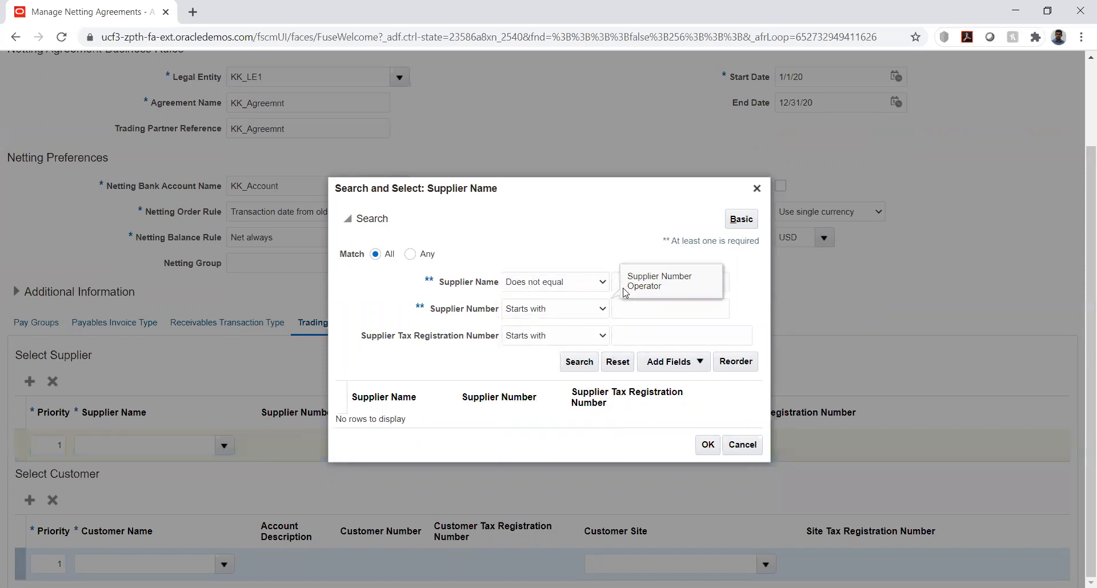
left_click(720, 284)
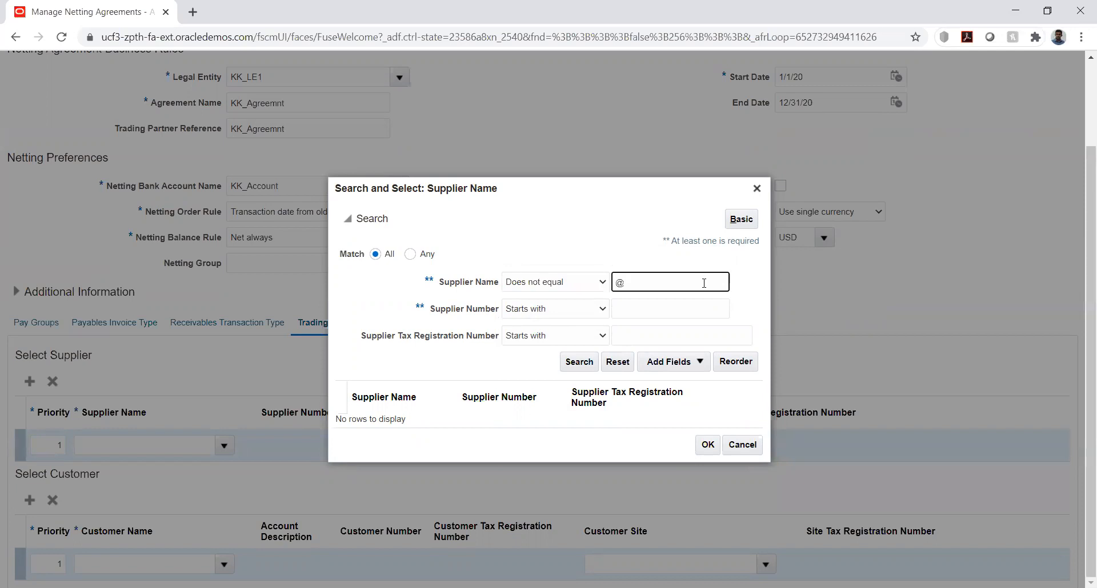
type("@")
left_click(576, 364)
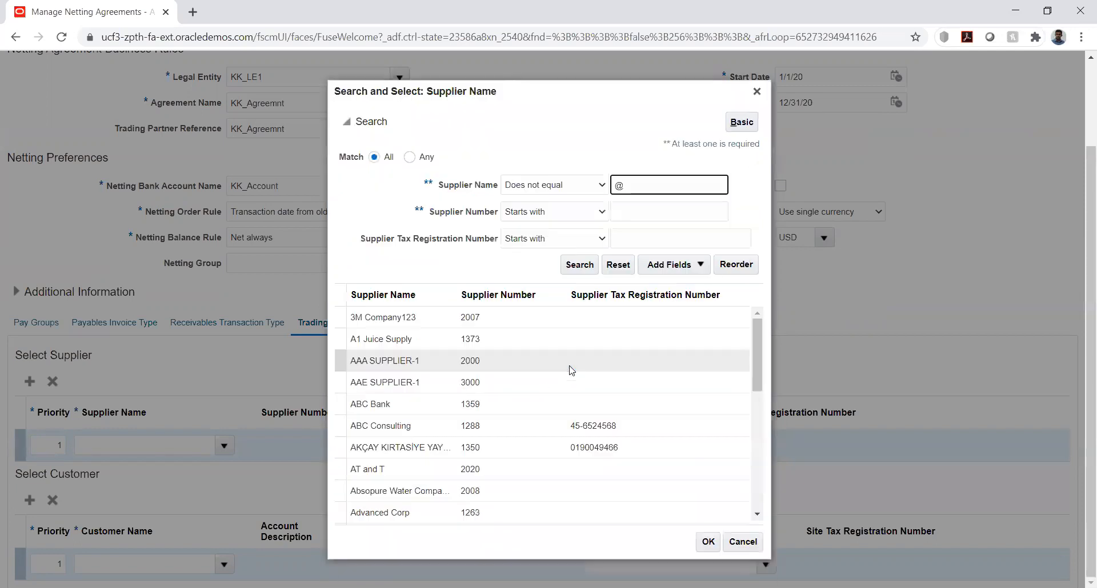
Look through the supplier list for a KK supplier, and close the search without choosing one
scroll(565, 352, "down", 10)
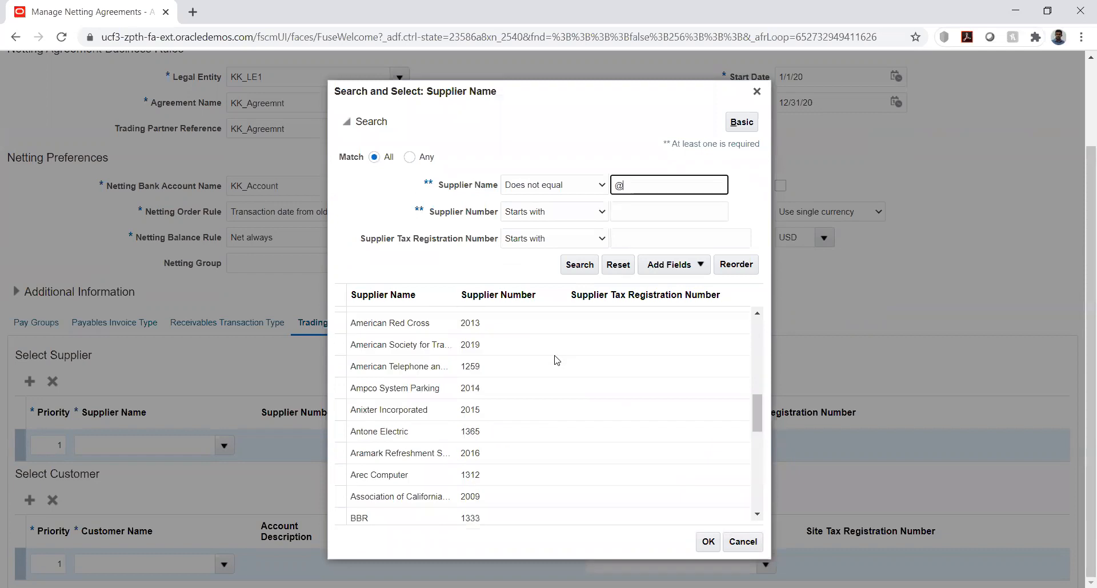
scroll(557, 359, "down", 10)
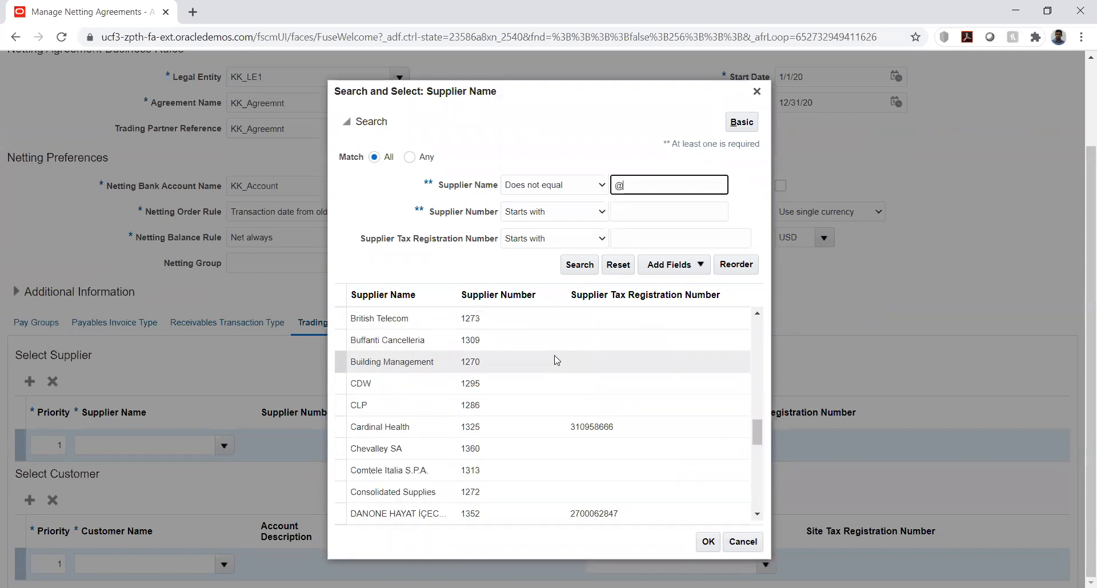
scroll(557, 359, "down", 3)
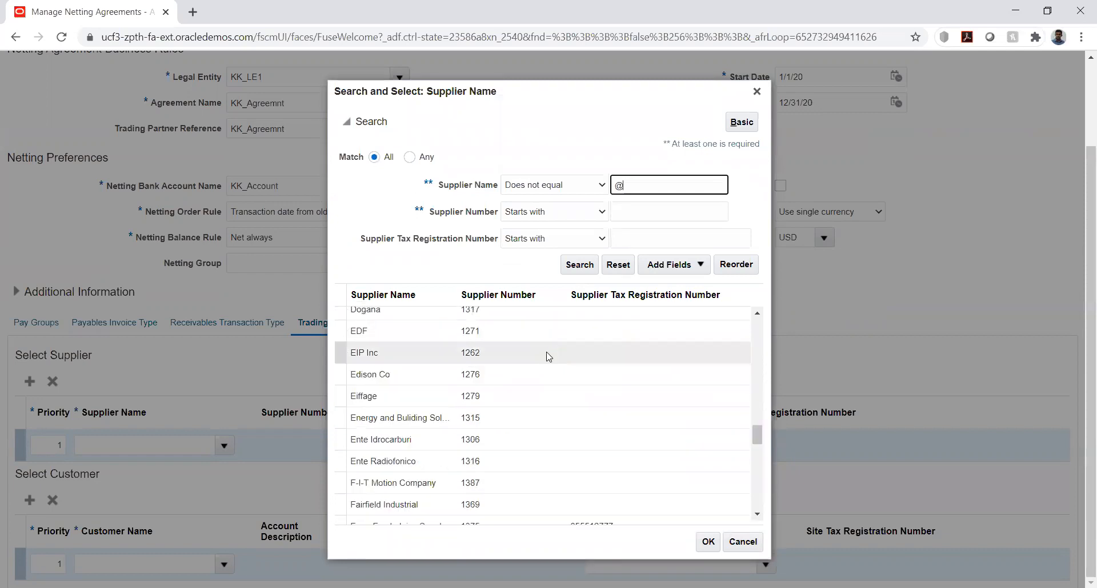
scroll(548, 357, "down", 4)
scroll(548, 357, "down", 8)
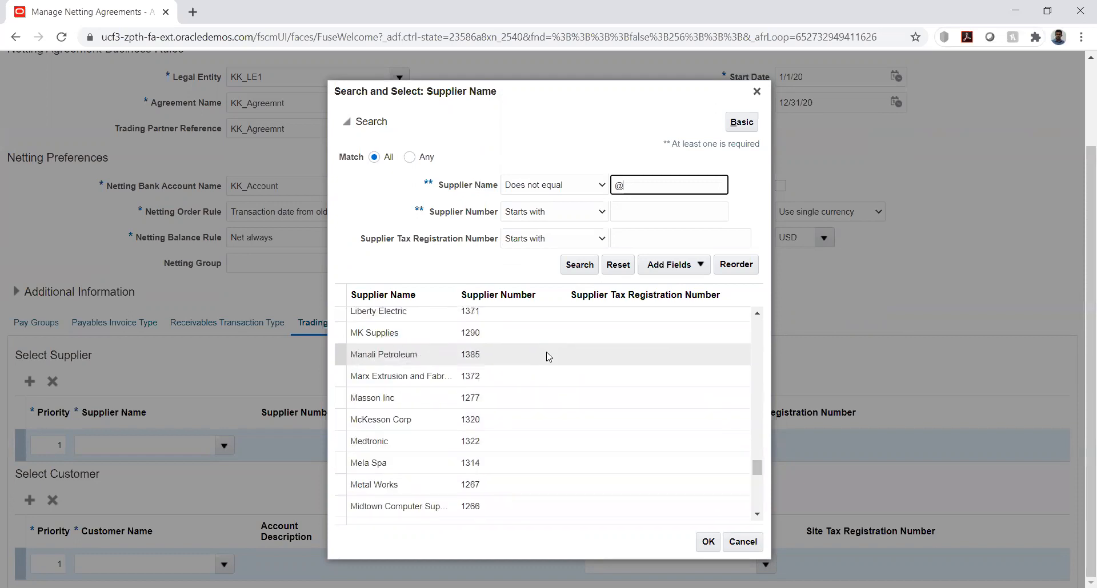
scroll(548, 357, "down", 2)
scroll(549, 357, "down", 8)
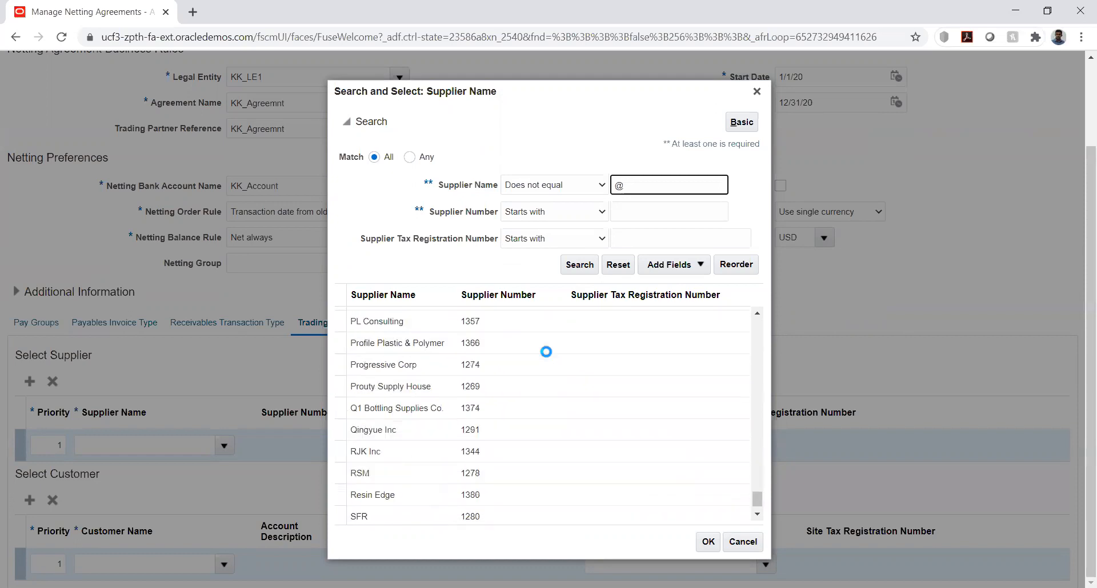
scroll(549, 357, "up", 12)
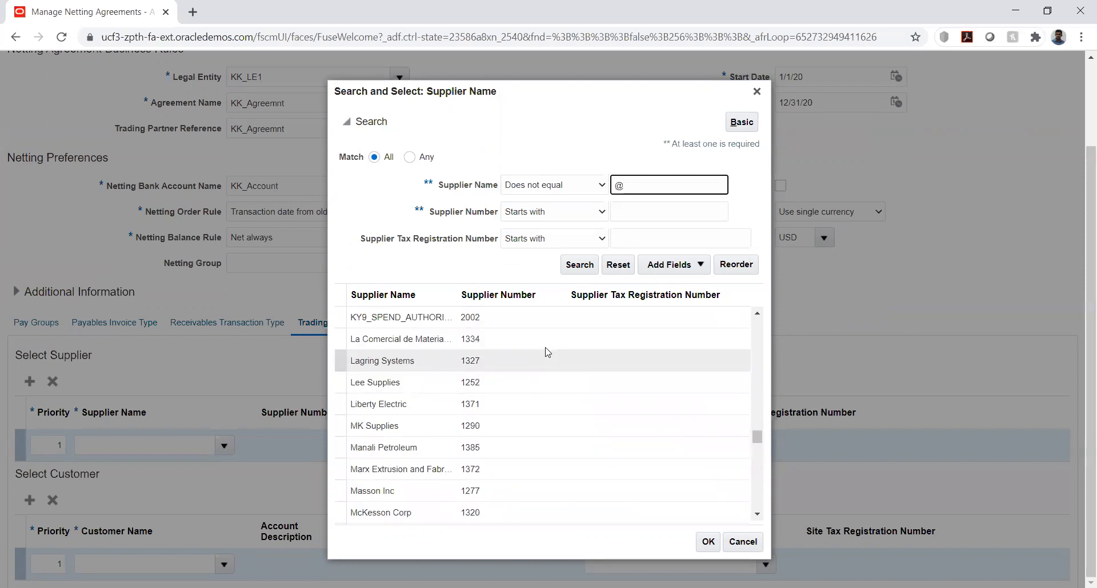
scroll(400, 394, "up", 4)
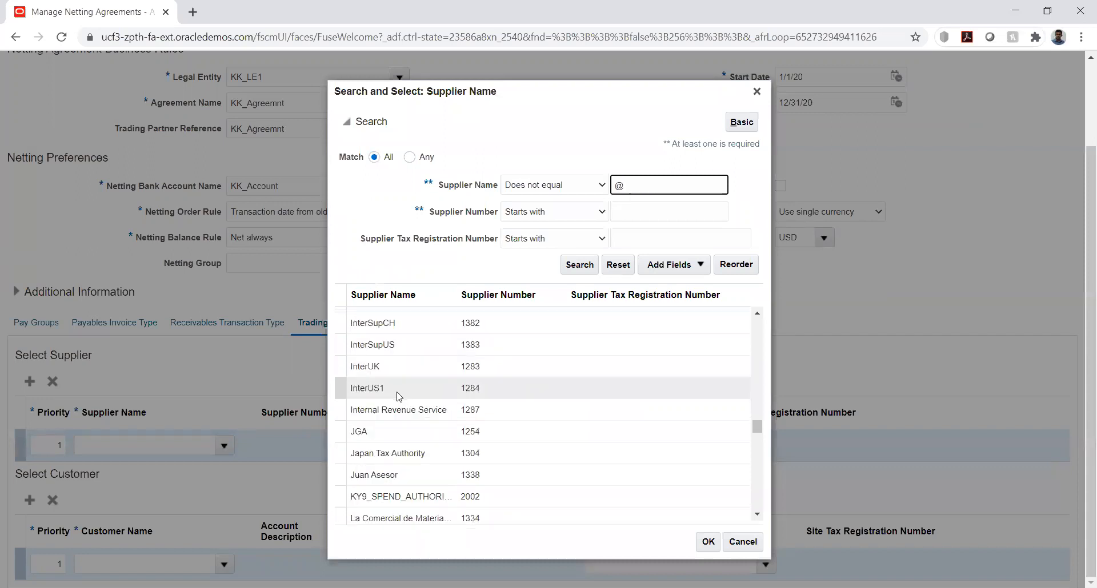
scroll(399, 397, "down", 2)
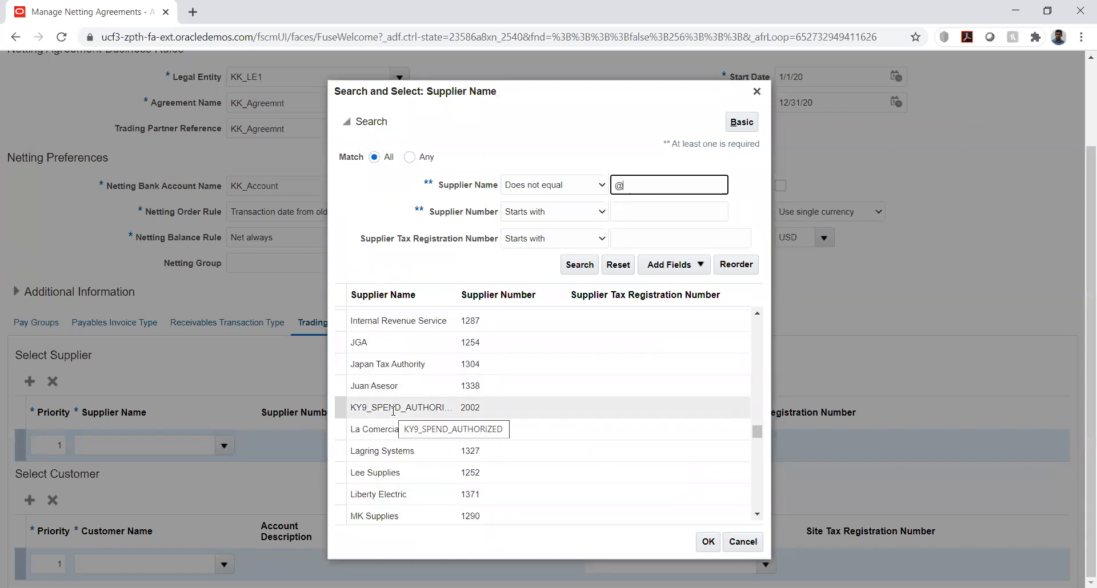
left_click(736, 546)
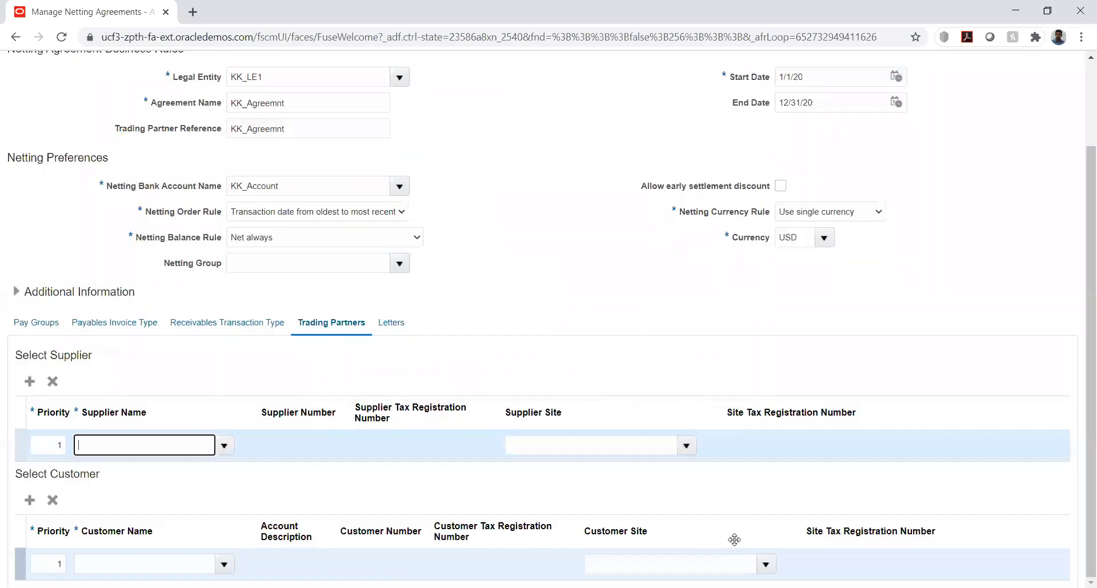
left_click(581, 361)
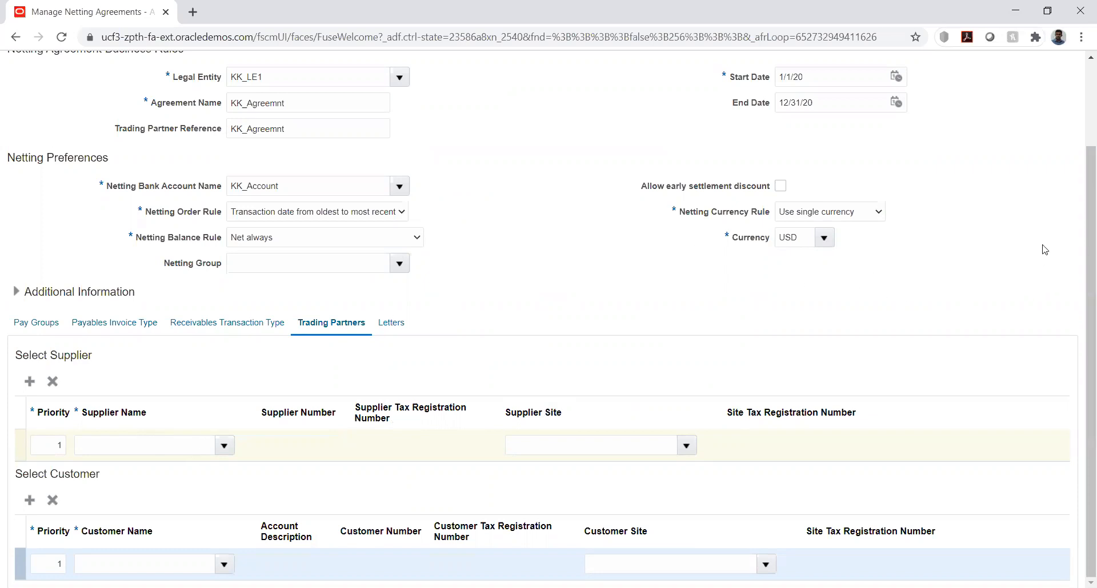
Cancel the new netting agreement without saving and leave Manage Netting Agreements
scroll(1041, 247, "up", 3)
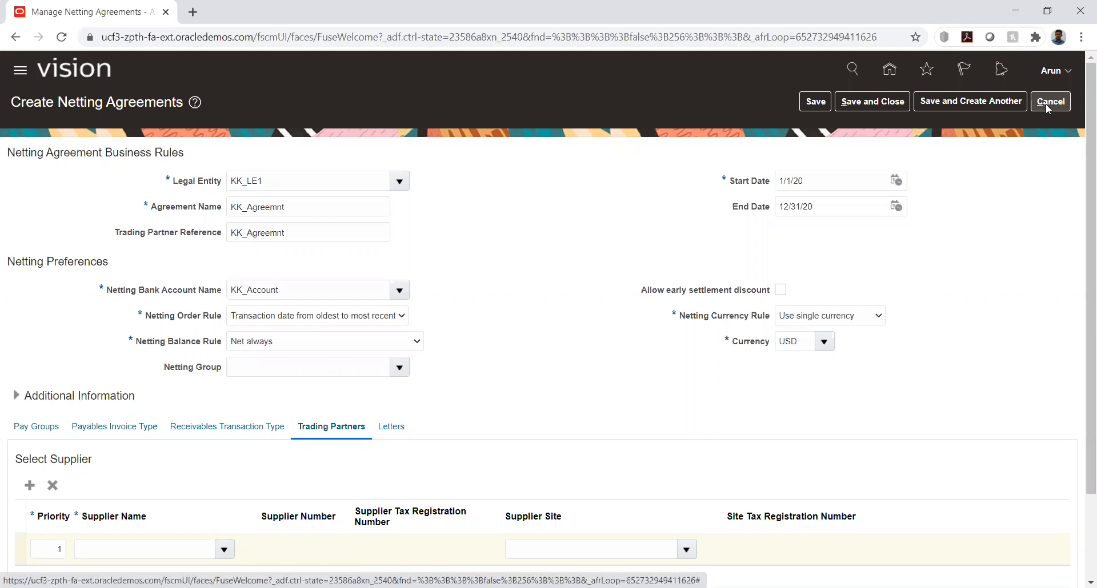
left_click(1045, 104)
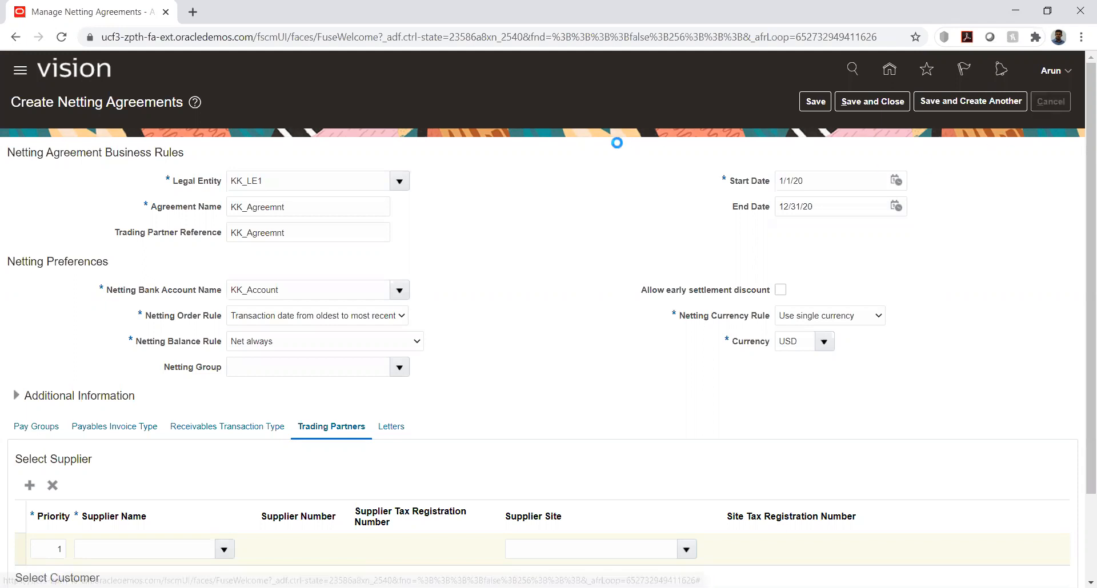
left_click(1053, 102)
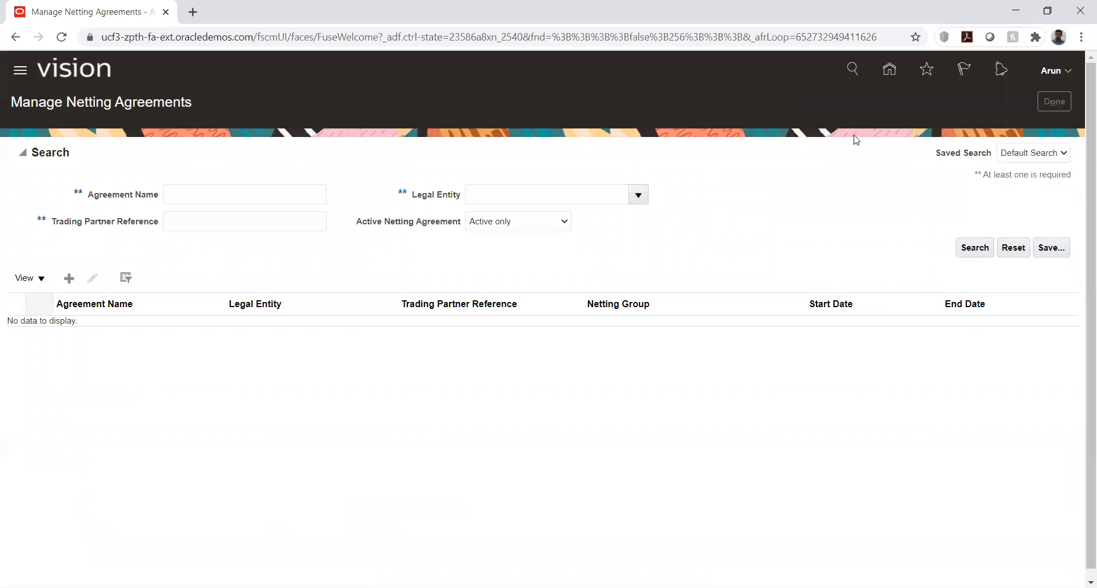
Go to Setup and Maintenance and open the KK Implementation project from the implementation projects
left_click(1072, 75)
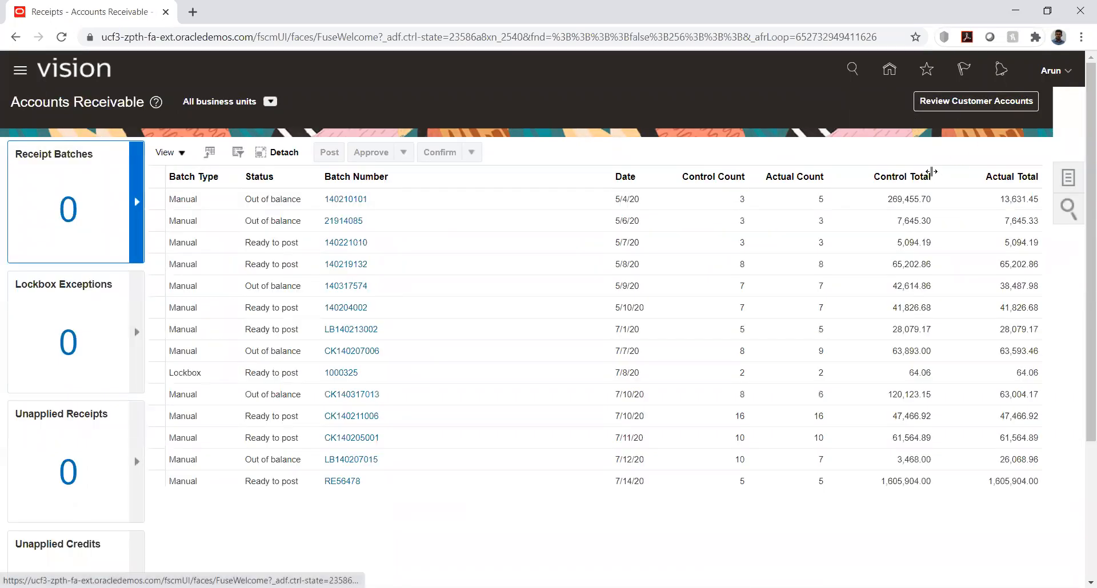
left_click(808, 278)
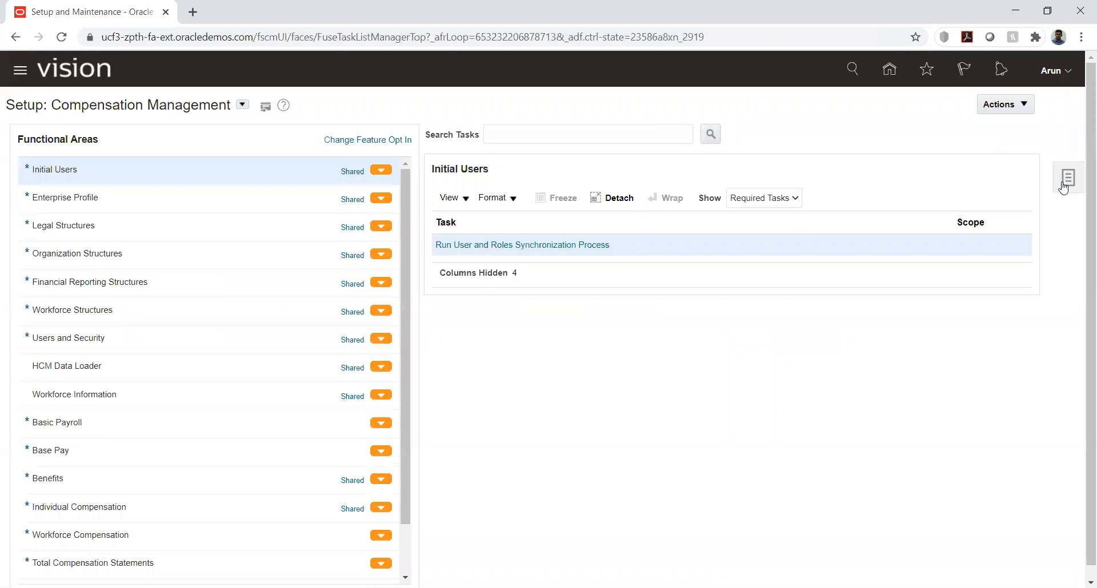
left_click(1068, 178)
left_click(940, 104)
left_click(95, 305)
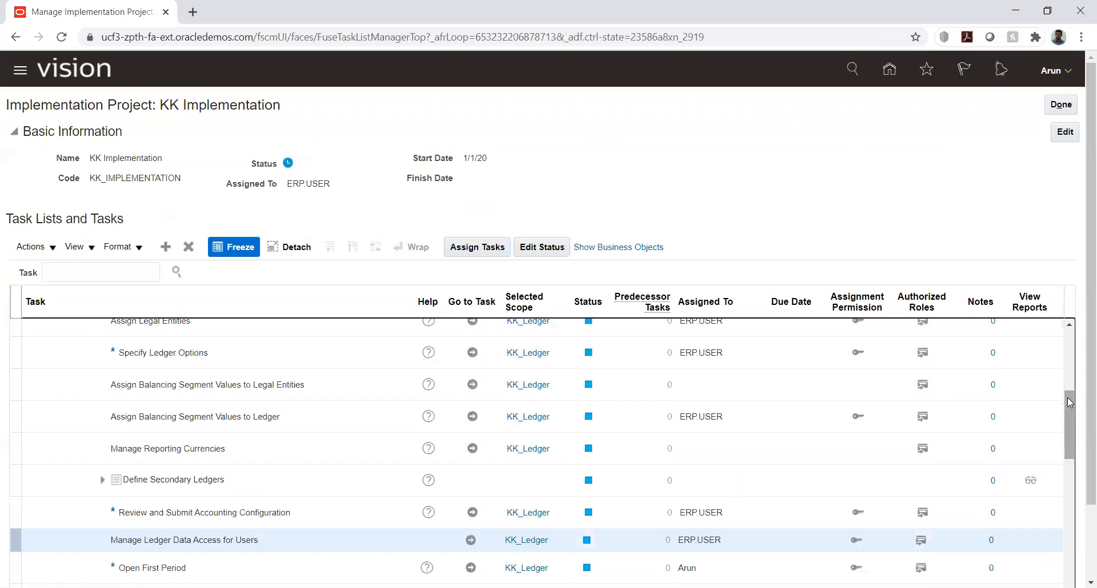
Open Specify Supplier Numbering from the supplier configuration tasks under Define Invoicing and Payments Configuration, and save it without changes
left_click_drag(1067, 410, 1056, 333)
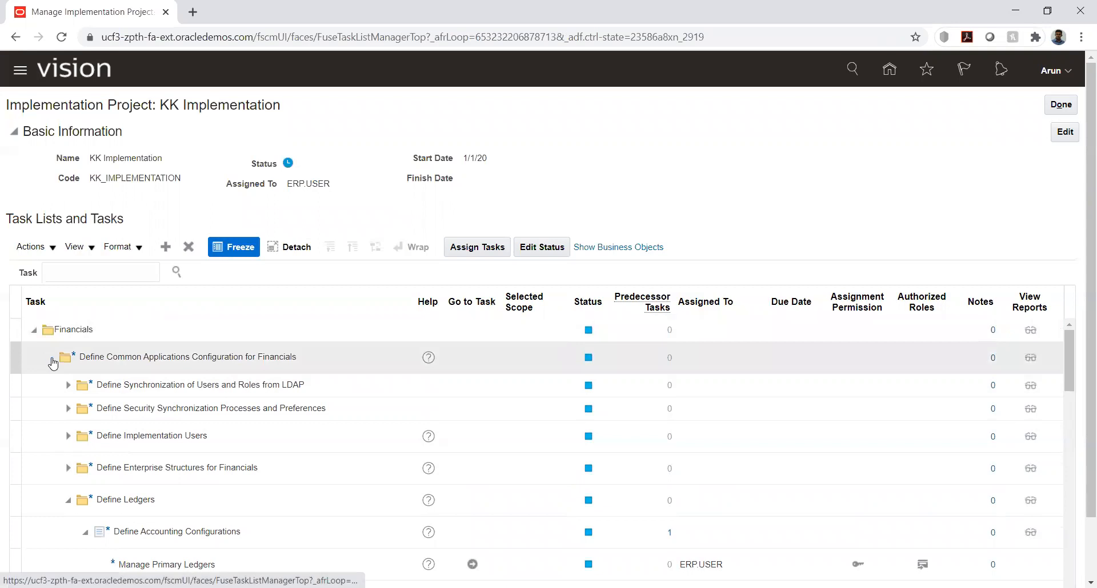
left_click(52, 360)
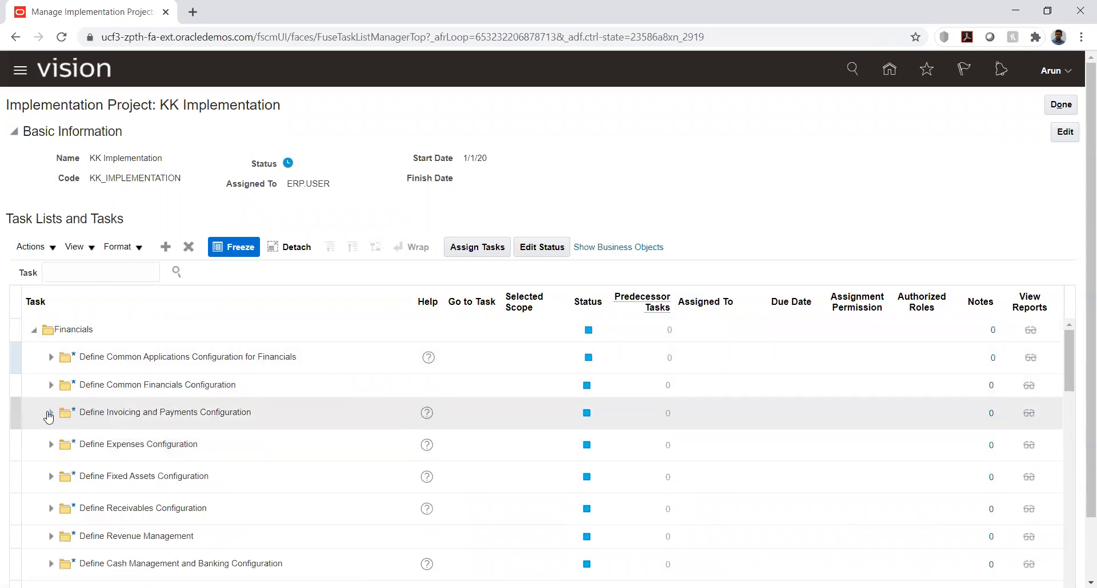
left_click(50, 412)
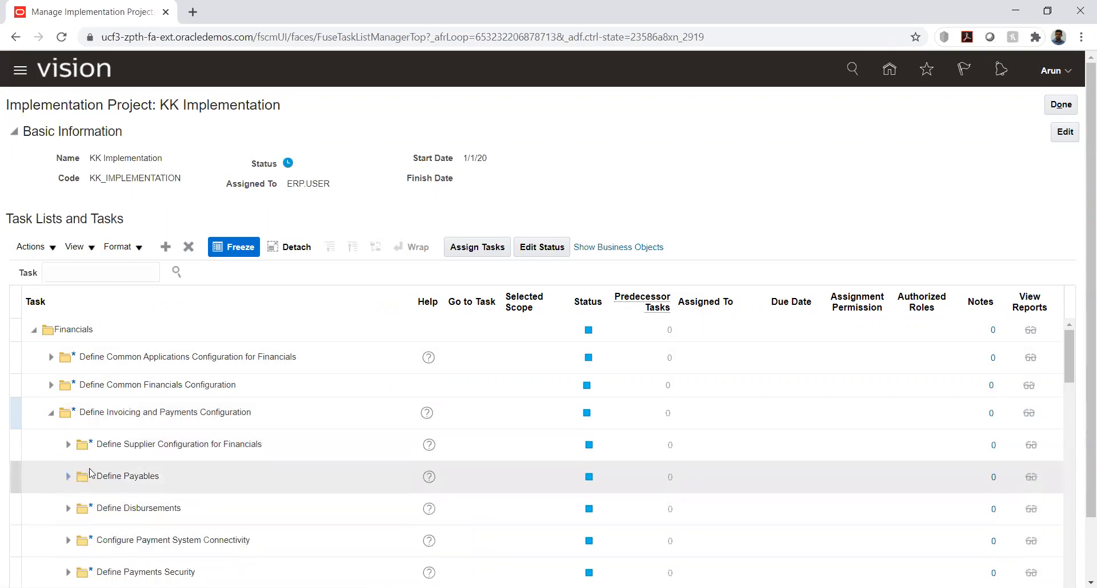
left_click(68, 446)
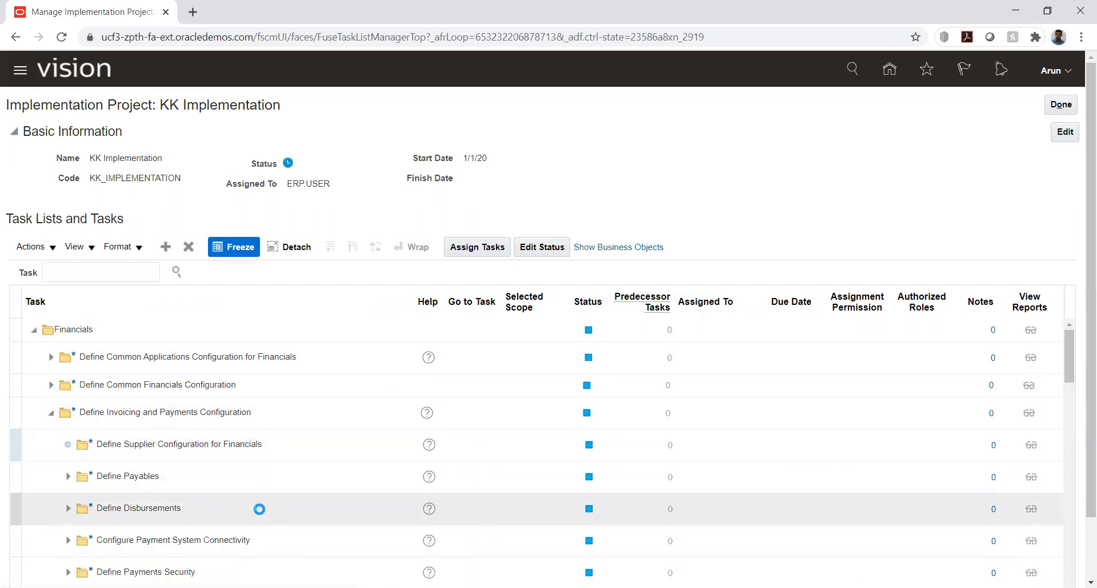
left_click(472, 474)
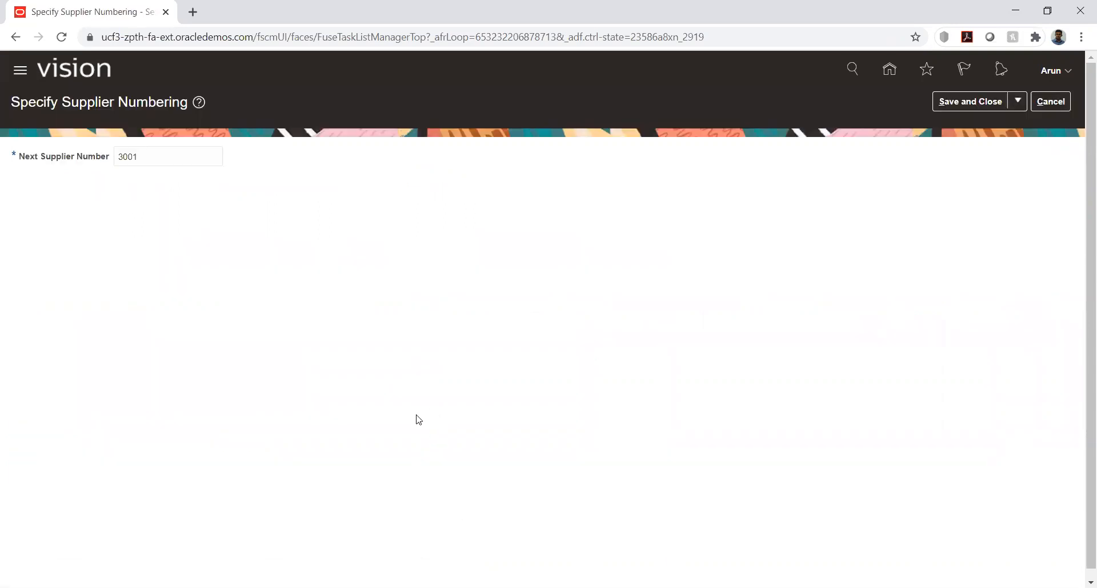
left_click(961, 102)
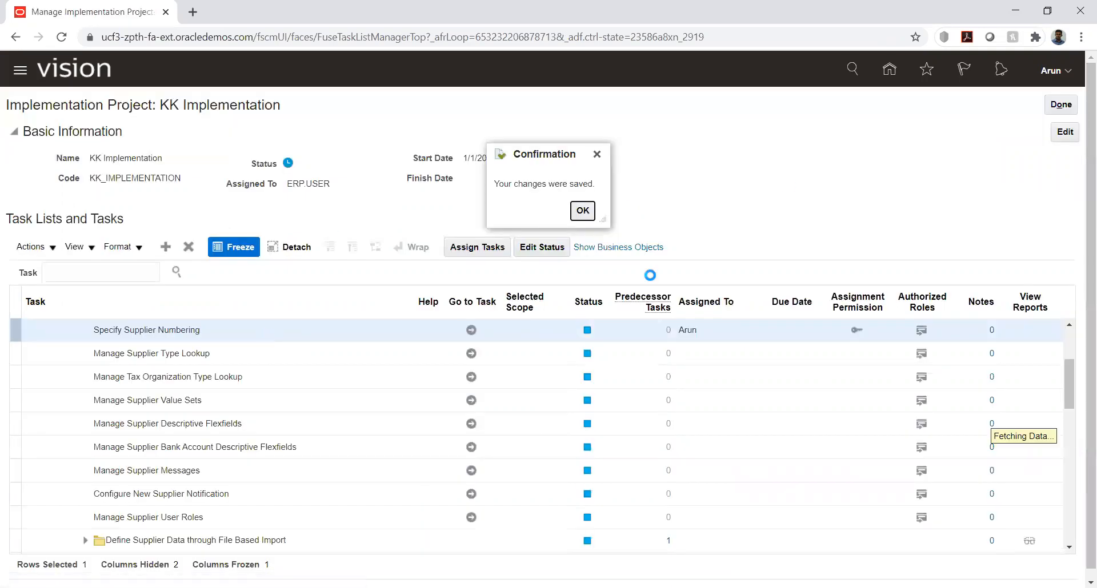
left_click(583, 209)
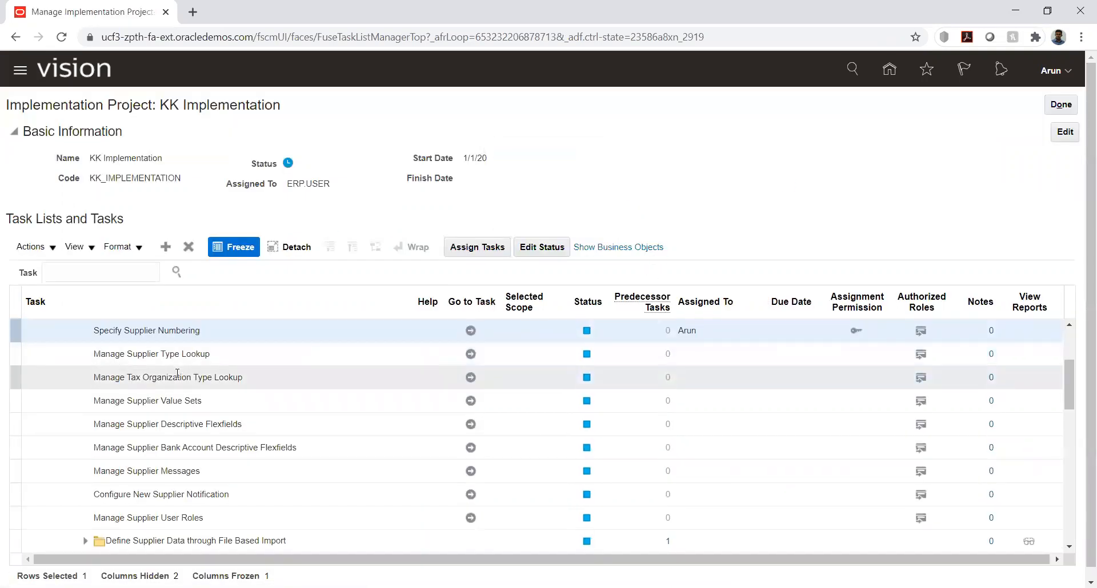
Go to the Manage Common Options for Payables and Procurement task within Define Payables
scroll(193, 420, "down", 2)
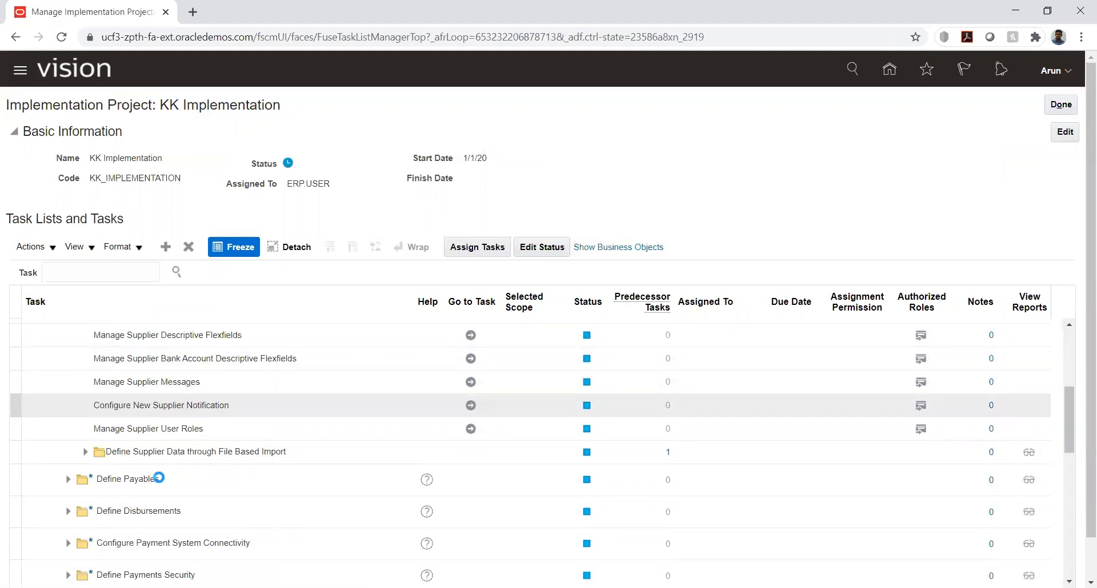
left_click(67, 480)
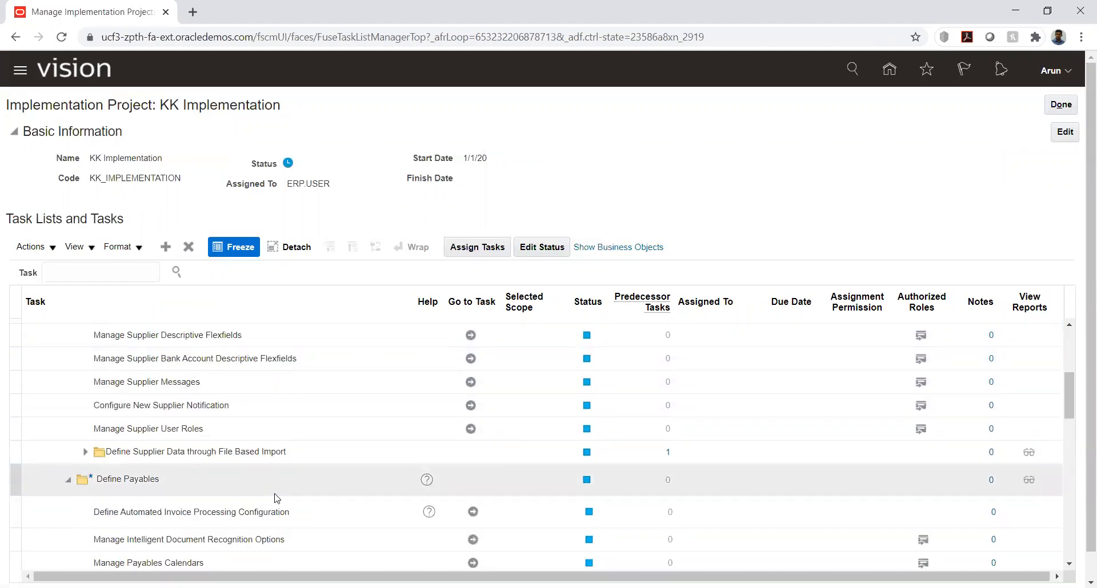
scroll(290, 506, "down", 3)
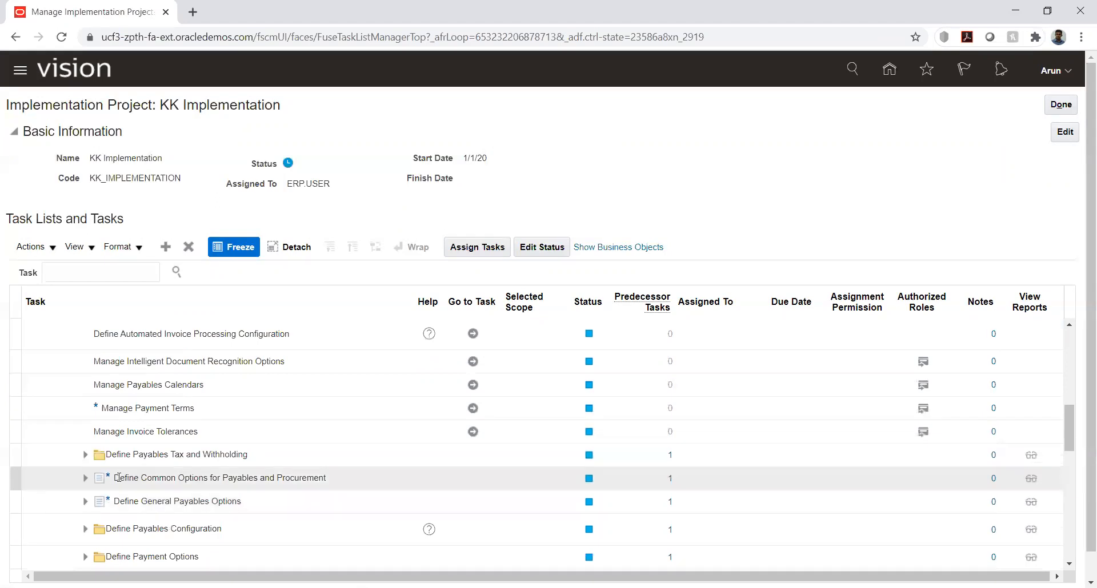
left_click(85, 479)
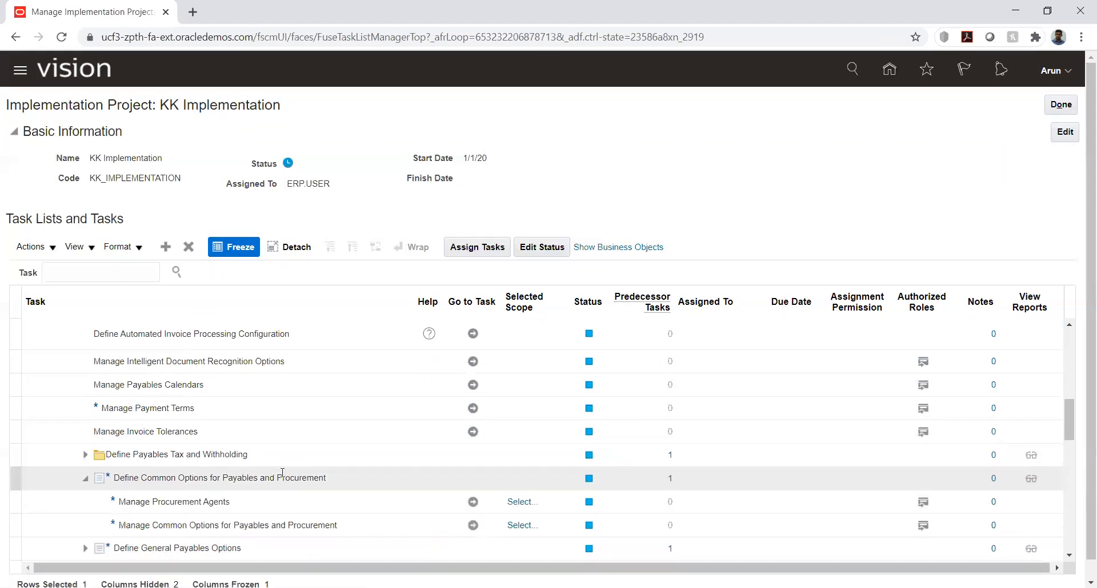
scroll(282, 473, "down", 2)
left_click(472, 437)
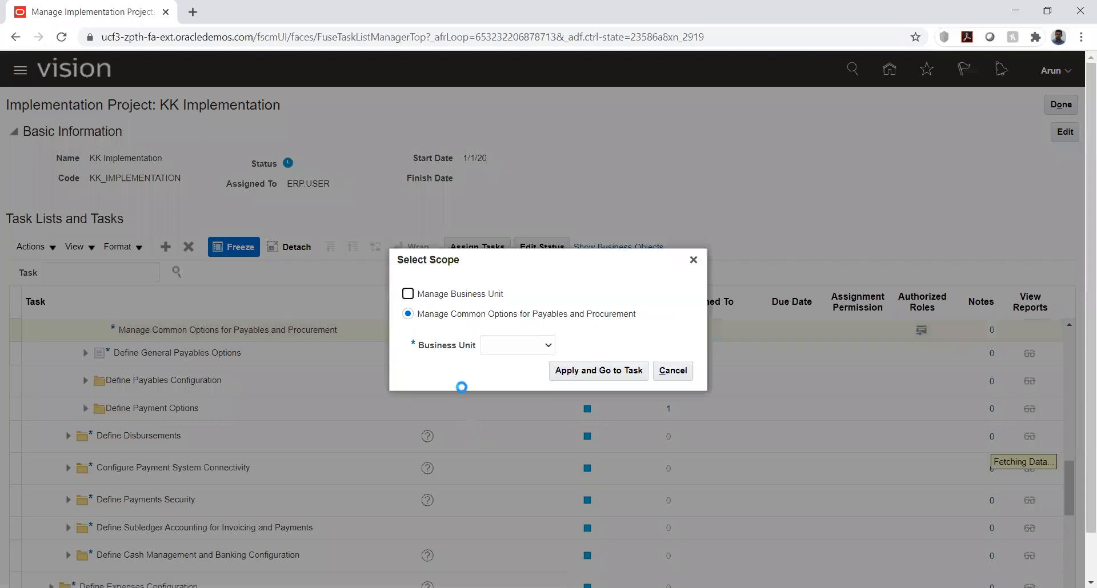
Search business units for kk and add KK_Business unit as the scope for the common options task
left_click(508, 345)
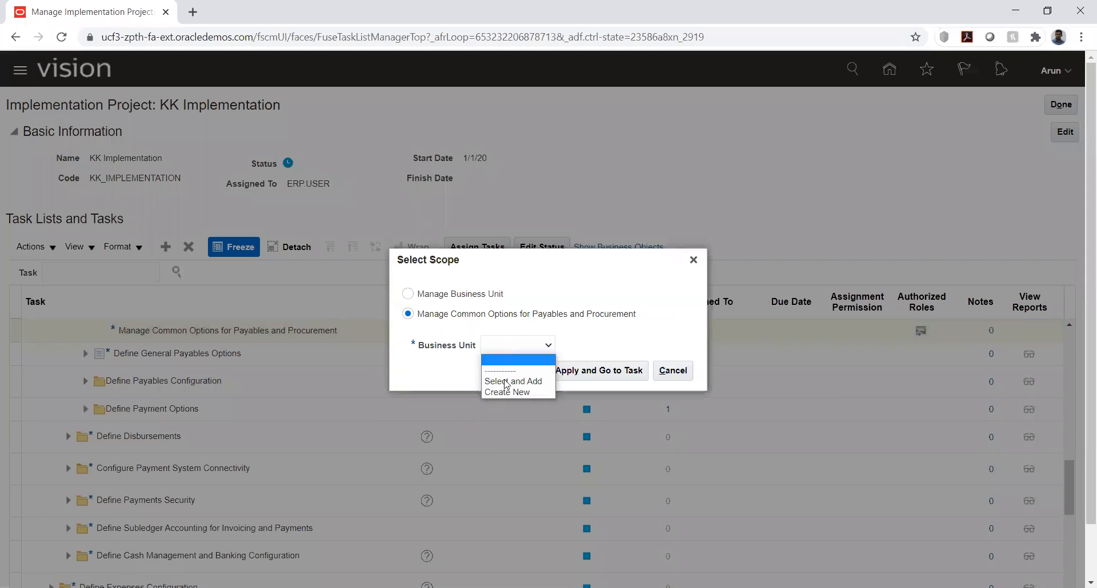
left_click(532, 378)
left_click(563, 373)
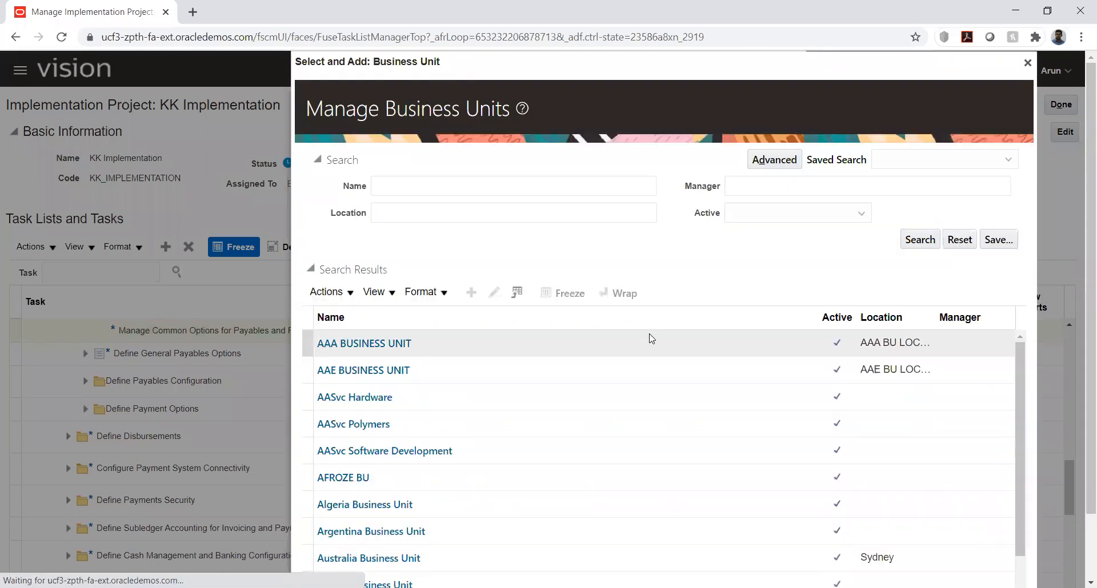
left_click(404, 185)
type("kk")
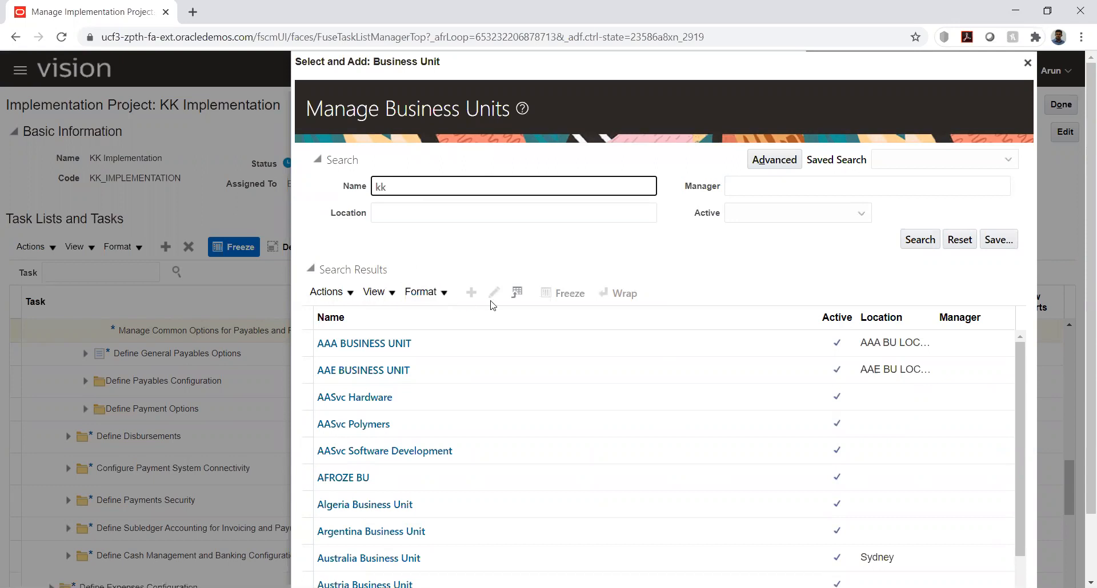
key("Return")
left_click(409, 375)
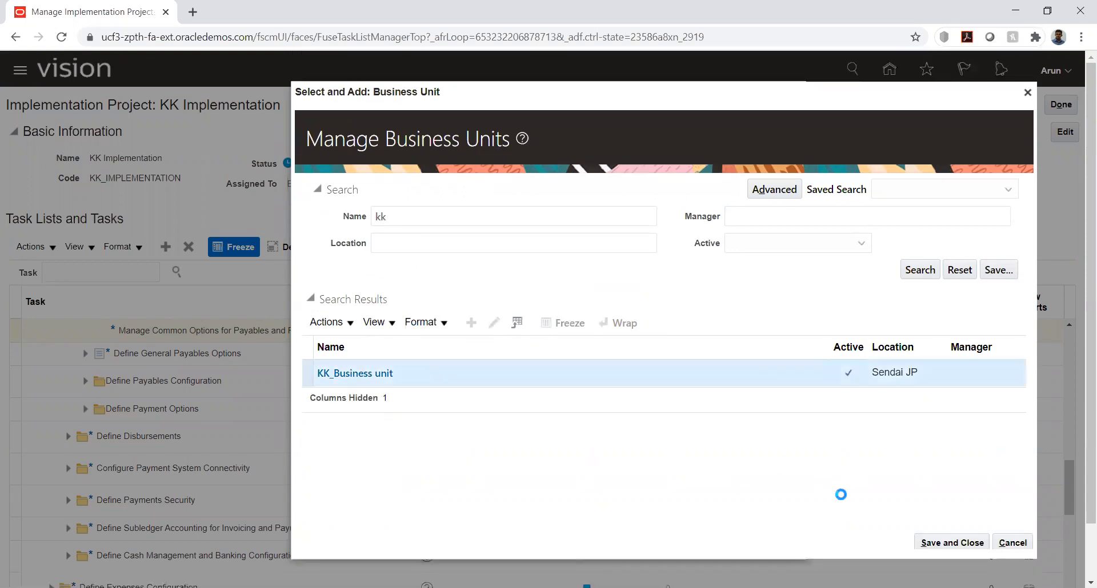
left_click(950, 542)
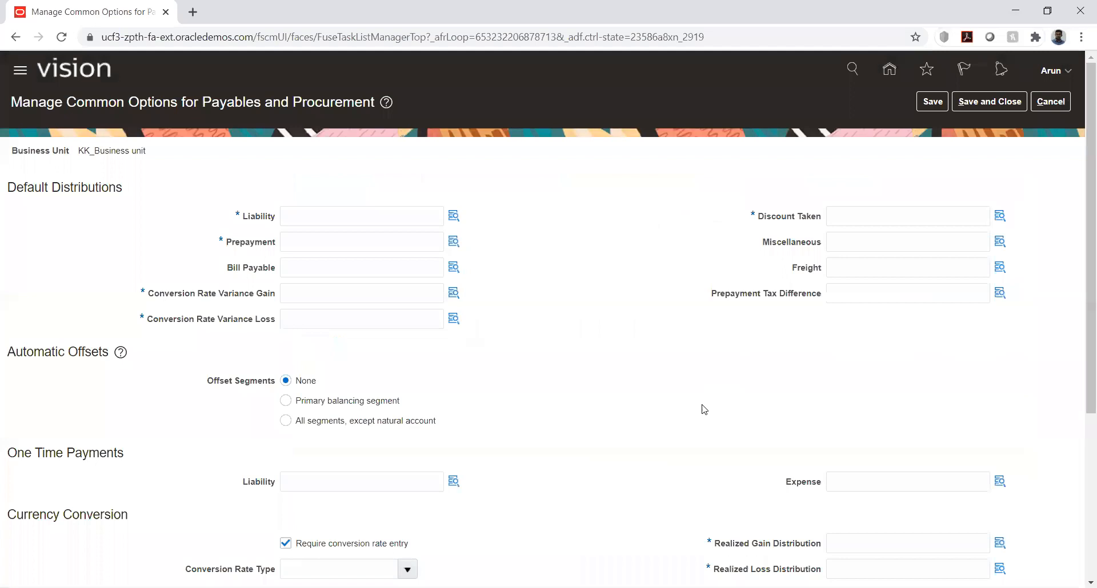
Set the default Liability distribution to 1000.1000.2373.1000, finding the Current Liabilities account by searching descriptions for %liab%
left_click(453, 215)
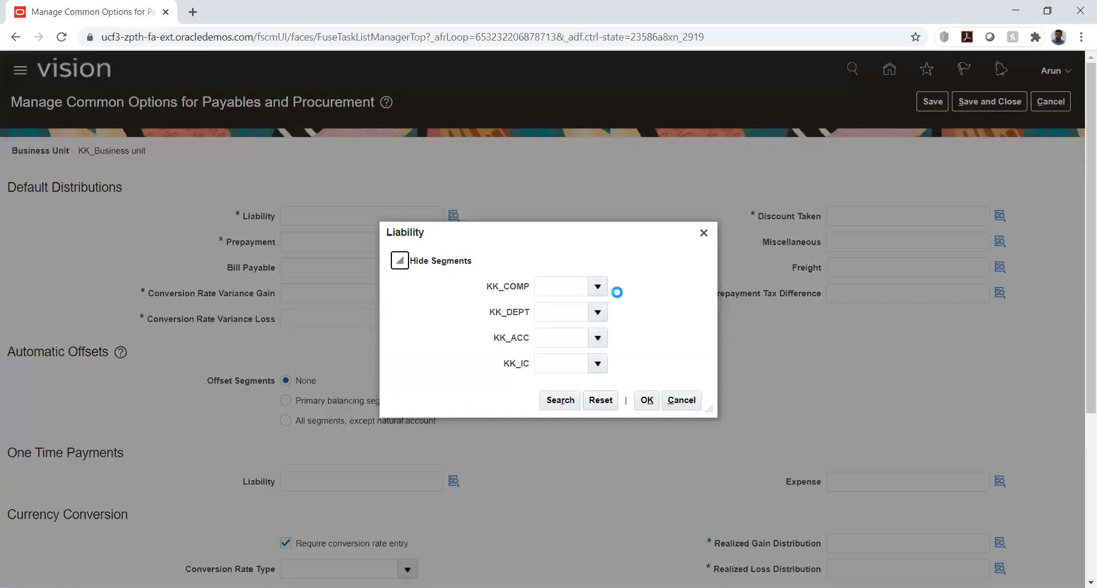
left_click(599, 288)
left_click(599, 311)
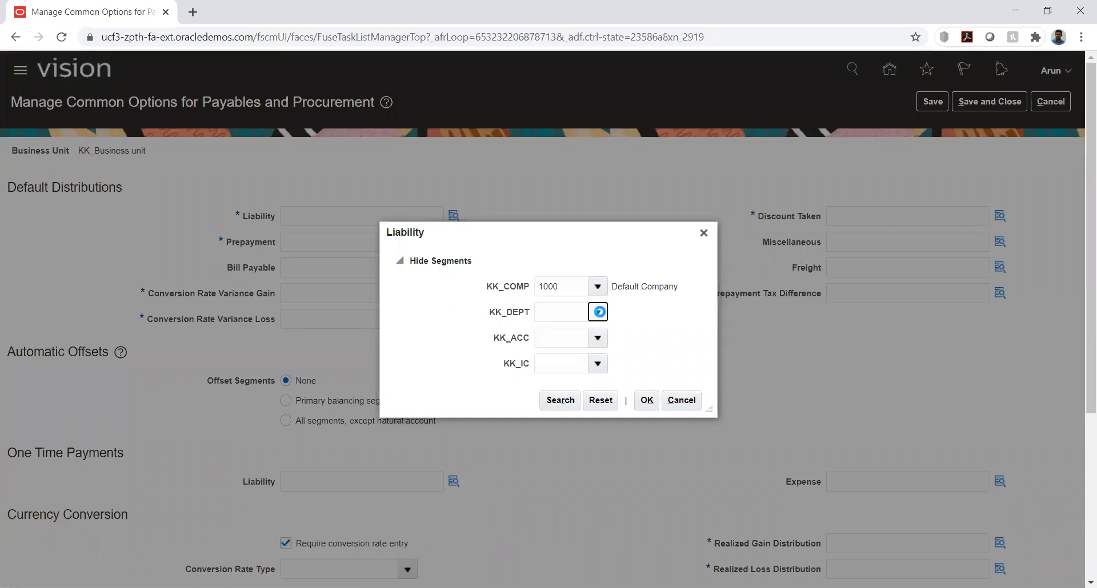
left_click(595, 336)
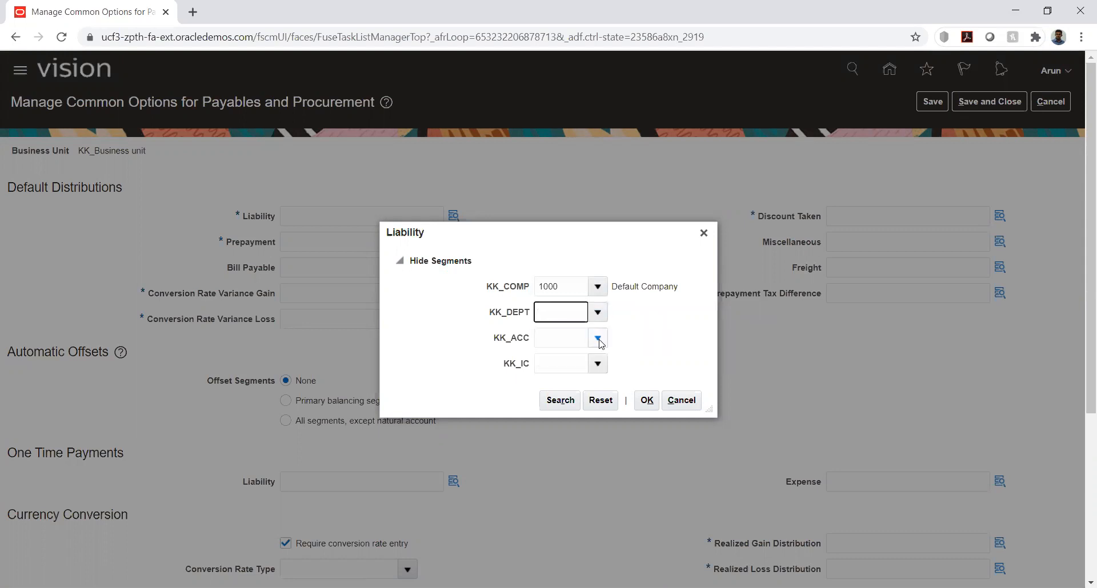
left_click(599, 339)
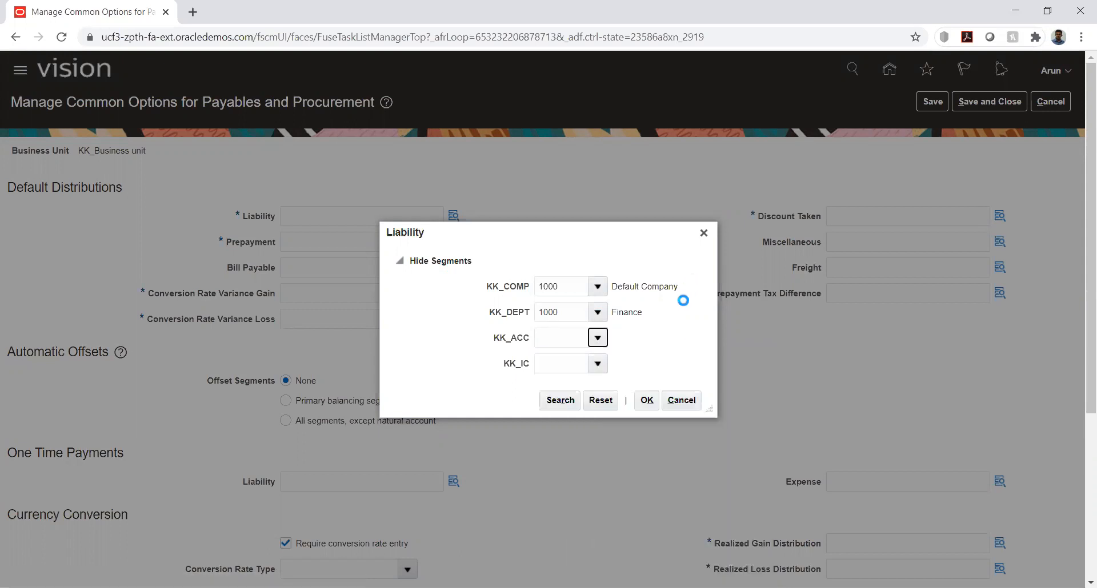
left_click(538, 325)
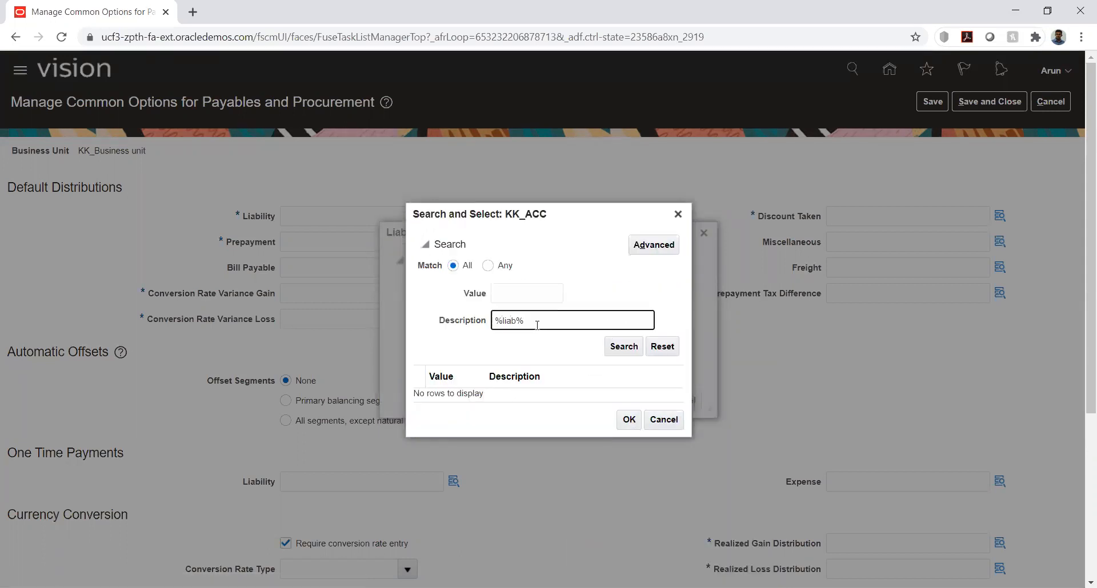
left_click(609, 347)
left_click(561, 394)
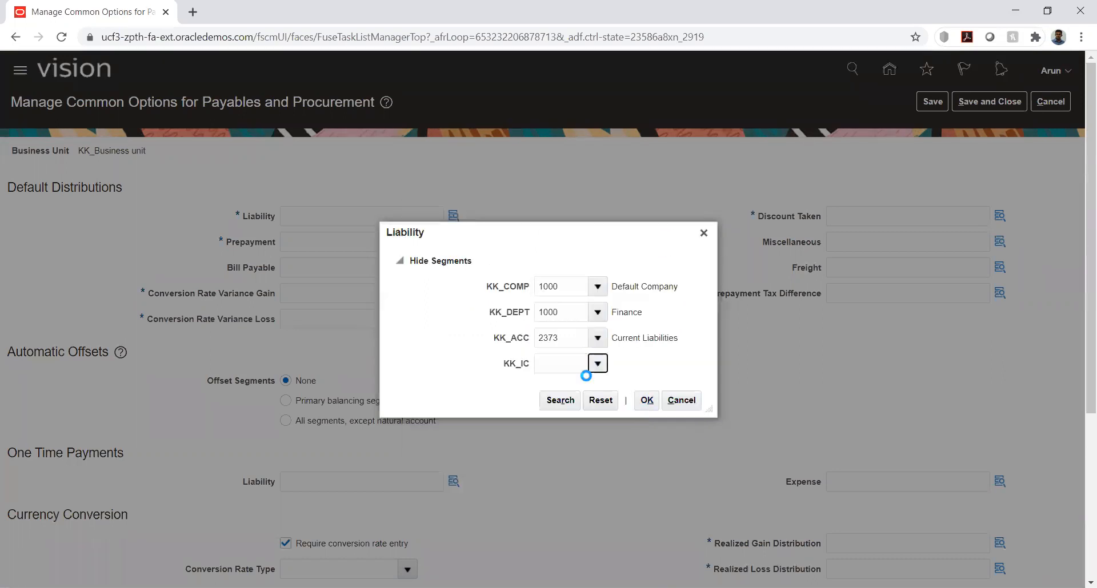
left_click(583, 385)
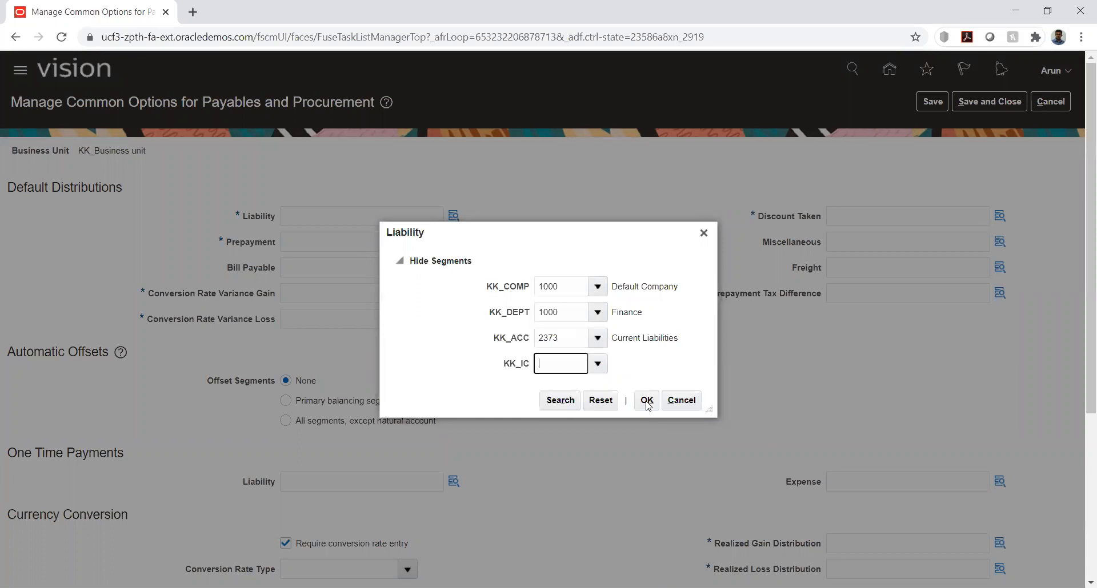
left_click(647, 401)
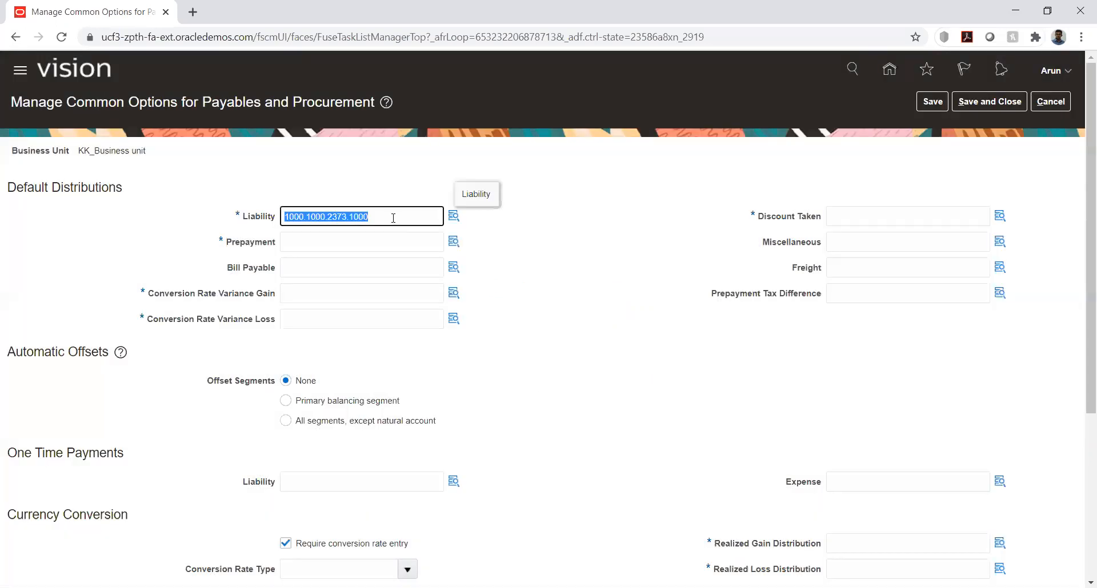
Copy the default Liability account combination into Prepayment and clear the KK_ACC segment in its segment details
left_click(396, 237)
type("1000.1000.2373.1000")
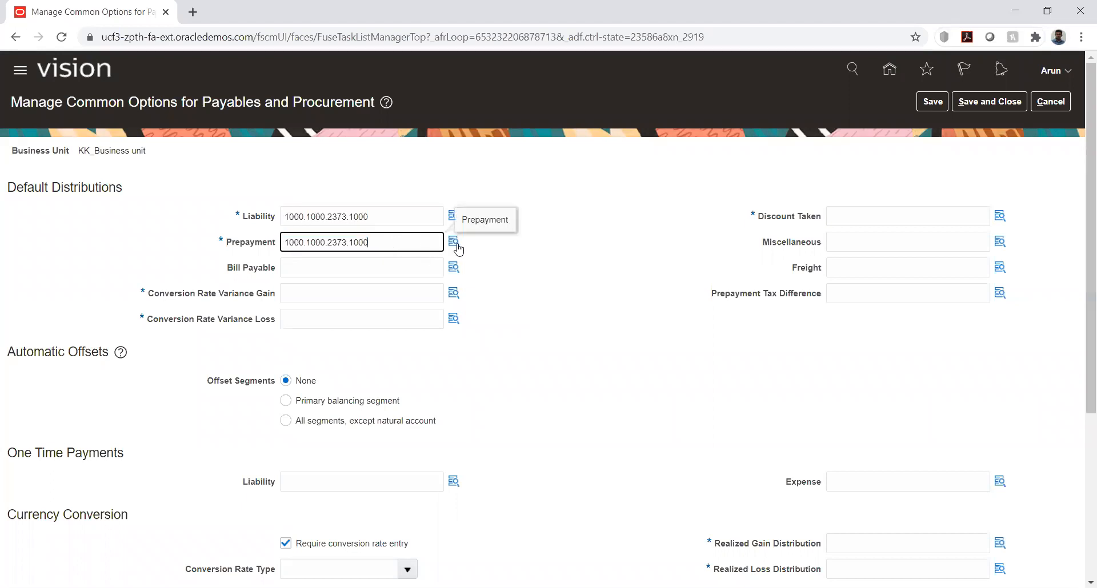
left_click(454, 241)
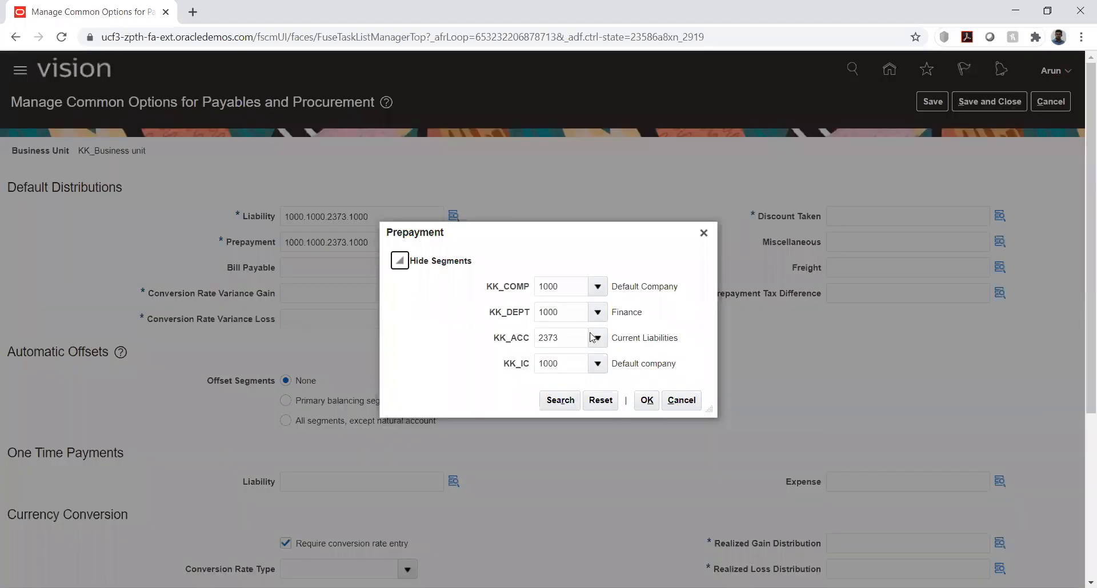
double_click(580, 338)
key("BackSpace")
key("Tab")
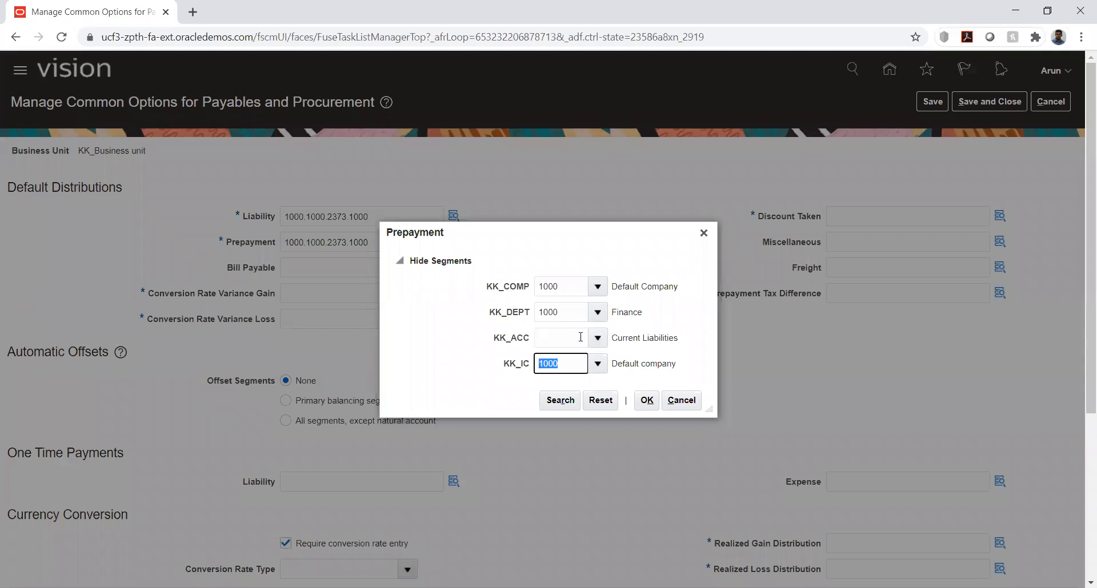
Set the Prepayment KK_ACC segment to 1510 Prepaid Expenses, searching account descriptions for %prep%, and confirm the combination
left_click(598, 337)
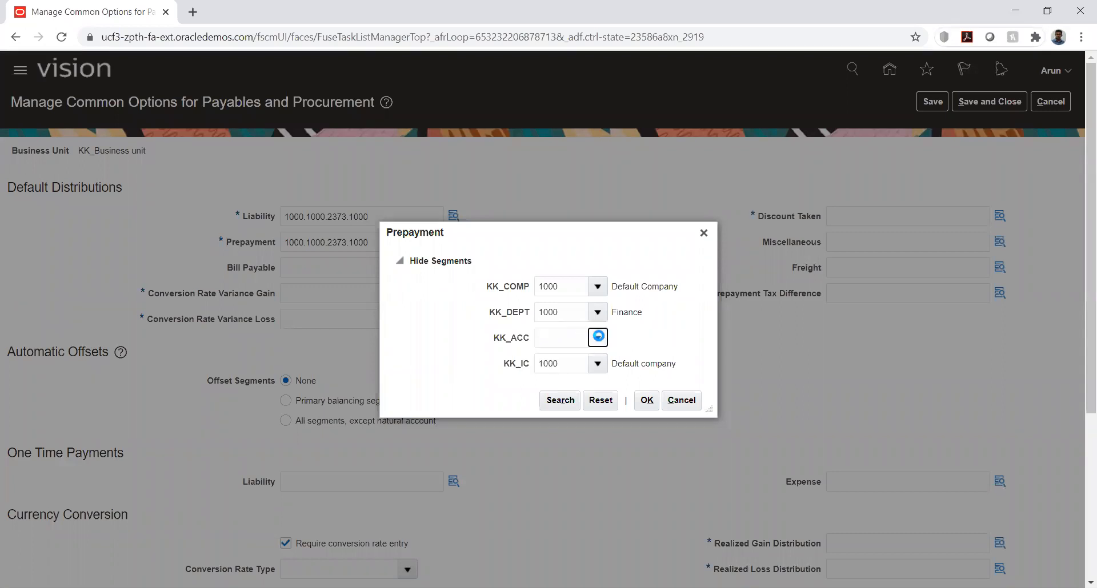
left_click(554, 574)
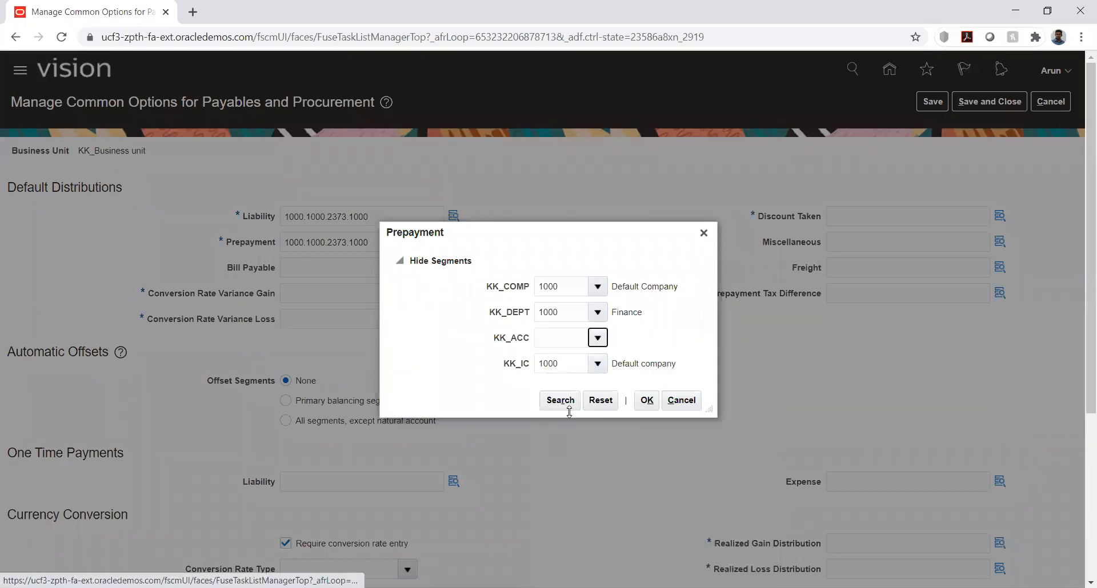
left_click(544, 321)
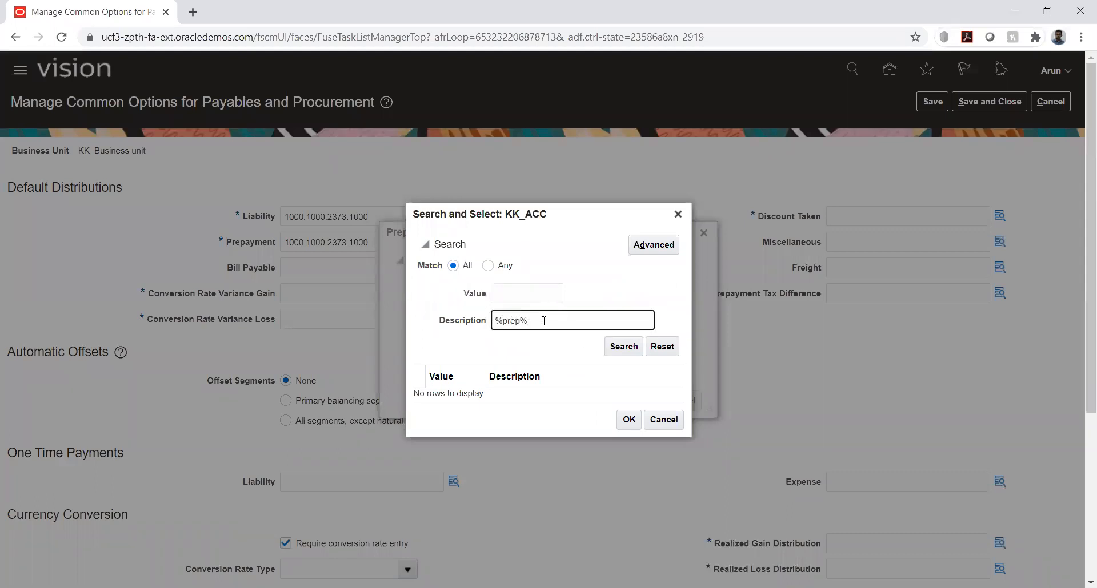
key("Return")
left_click(508, 393)
left_click(624, 423)
left_click(646, 401)
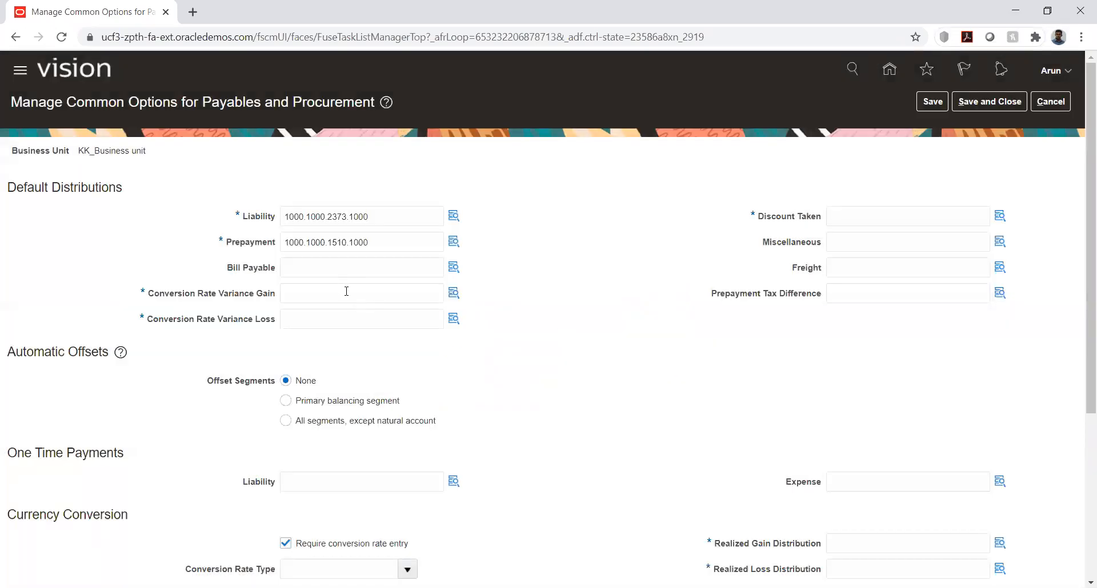
Copy the Liability account combination into Conversion Rate Variance Gain and clear the KK_ACC segment in its segment details
left_click(346, 291)
type("1000.1000.2373.1000")
left_click(457, 299)
left_click(454, 292)
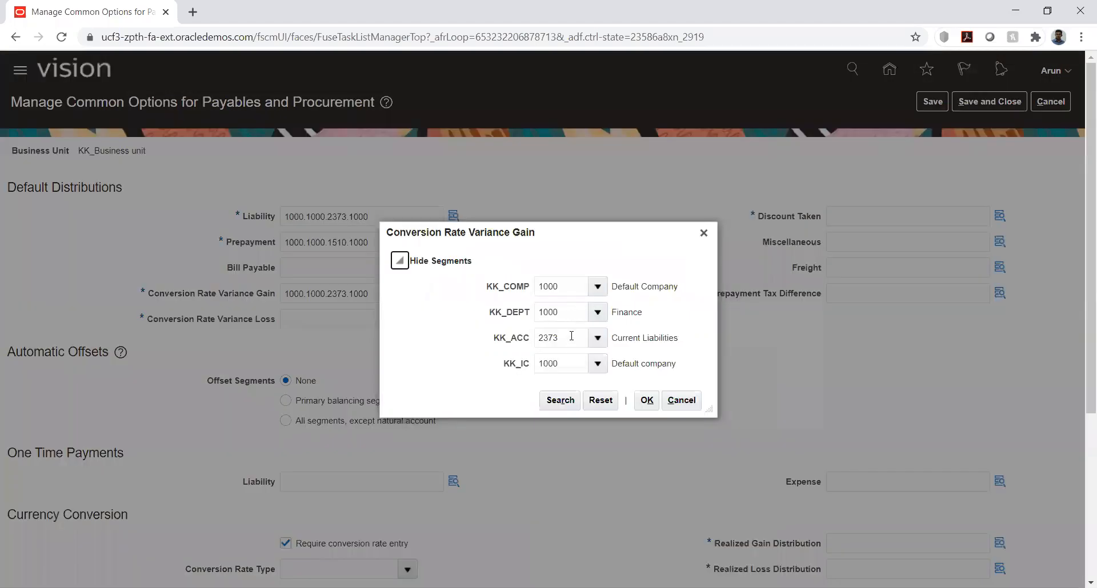
double_click(572, 336)
key("BackSpace")
key("Tab")
Set the Conversion Rate Variance Gain KK_ACC segment to 8802 Currency Gains, searching account descriptions for %gain%, and confirm the combination
left_click(597, 337)
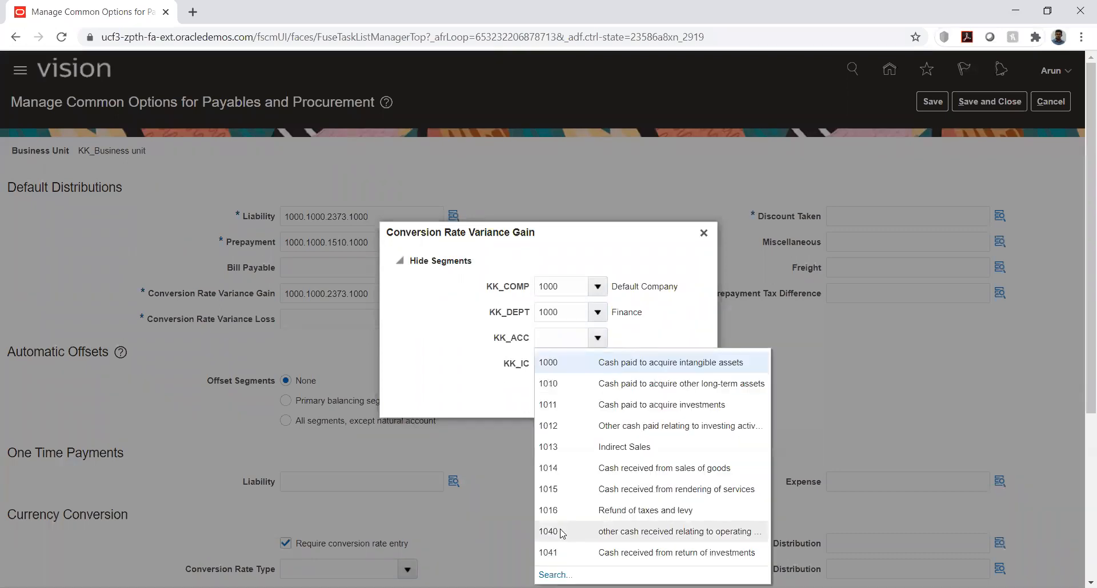
left_click(556, 575)
left_click(527, 321)
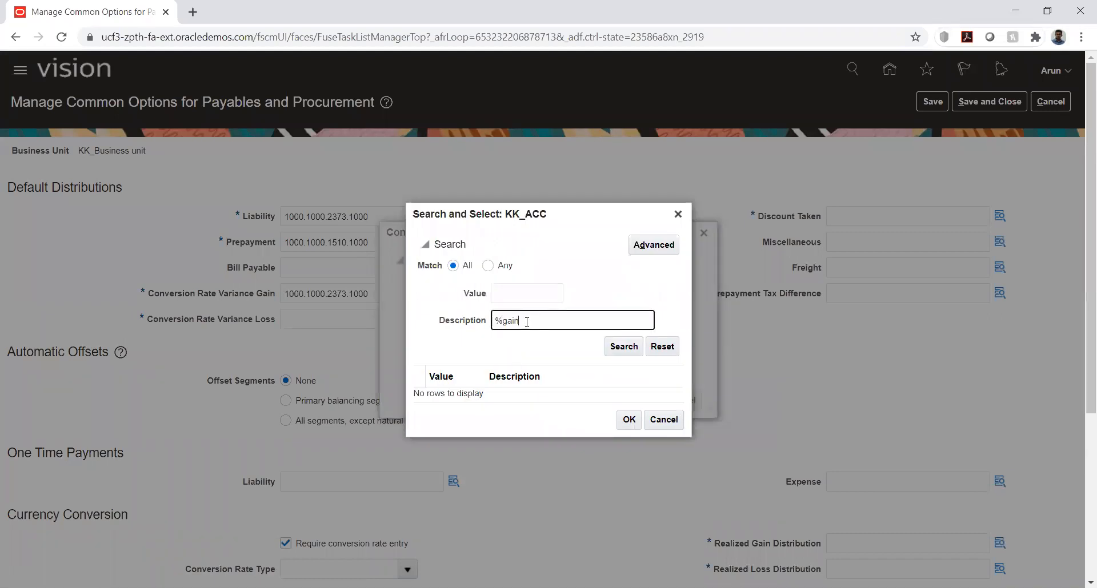
left_click(629, 350)
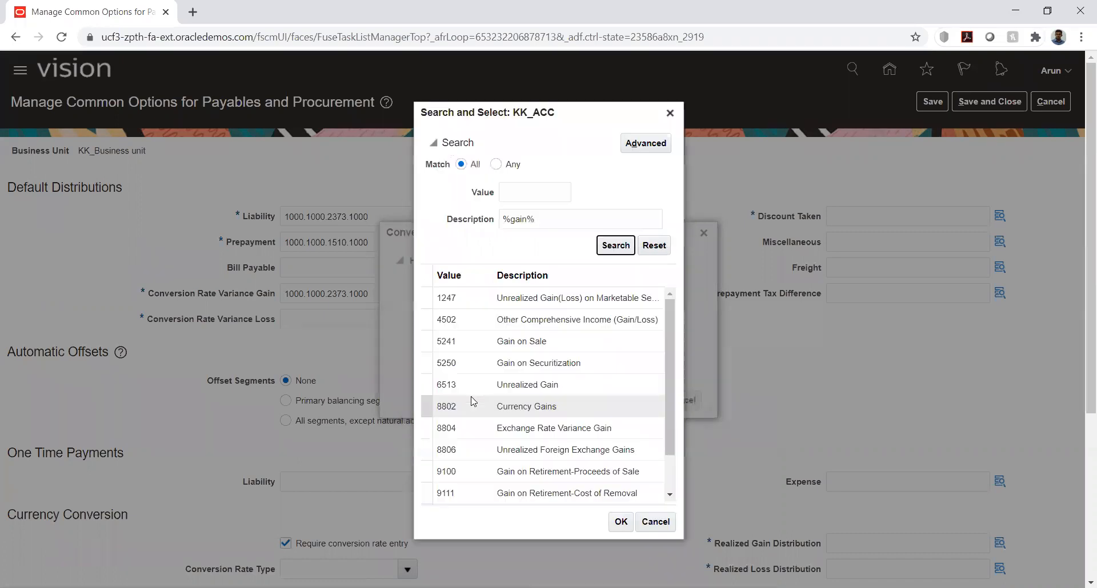
left_click(511, 406)
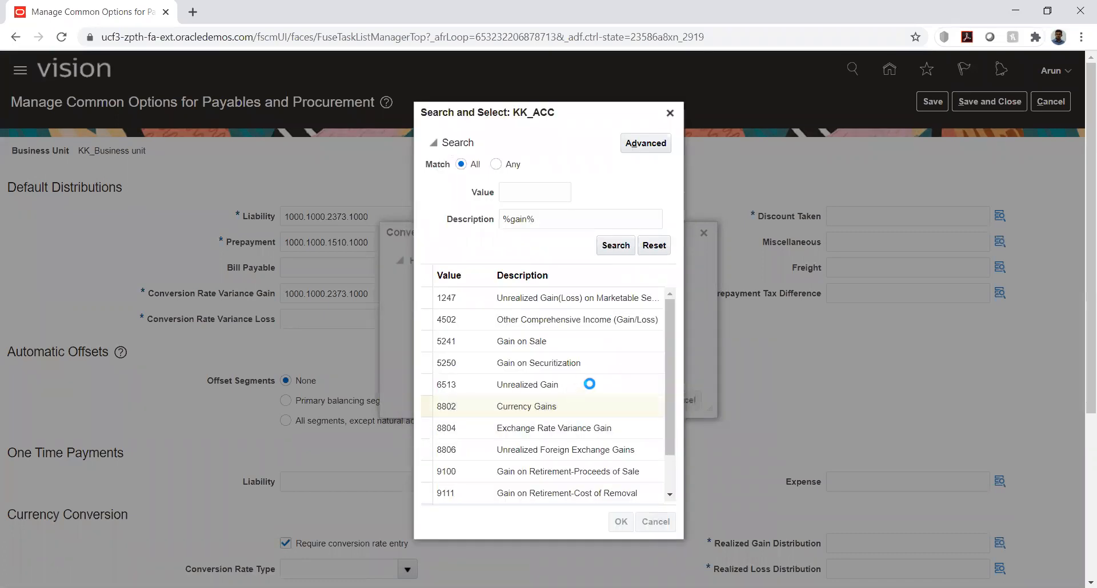
double_click(629, 407)
key("Return")
Copy the Liability account combination into Conversion Rate Variance Loss and clear the KK_ACC segment in its segment details
left_click(331, 318)
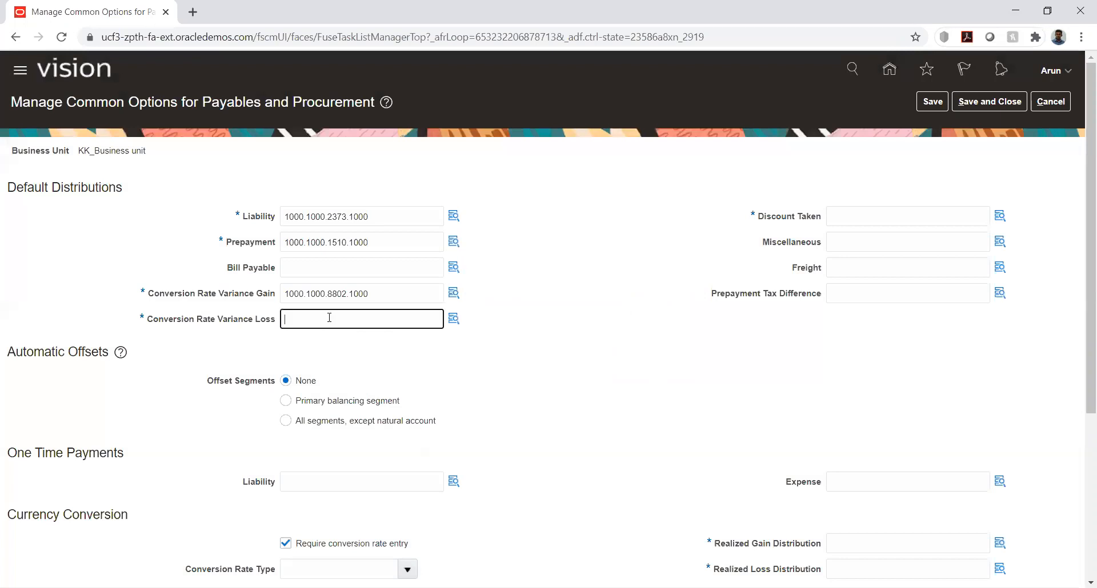
type("1000.1000.2373.1000")
left_click(451, 319)
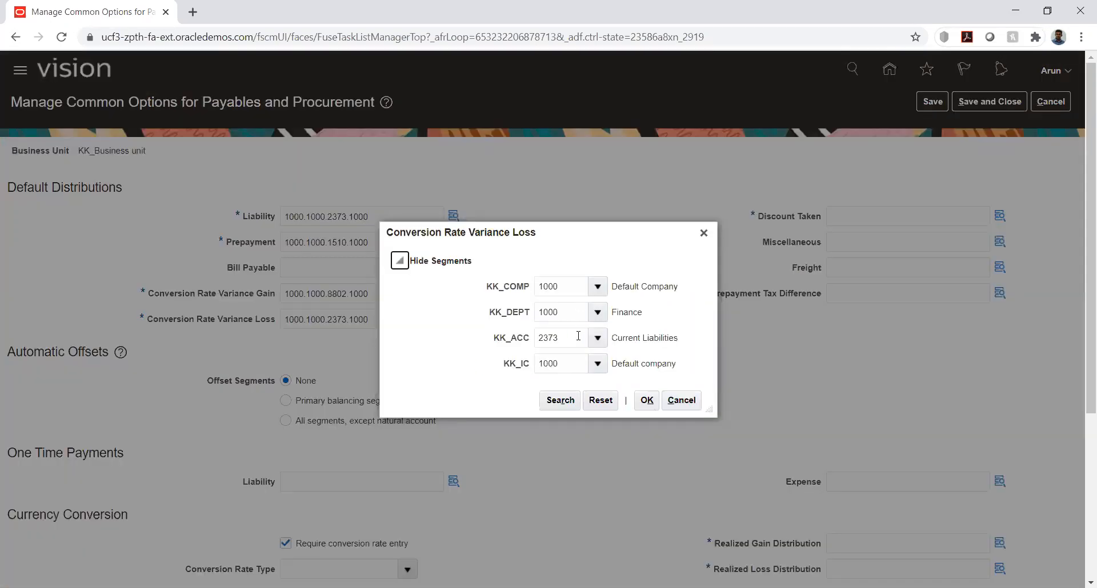
double_click(578, 336)
key("BackSpace")
key("Tab")
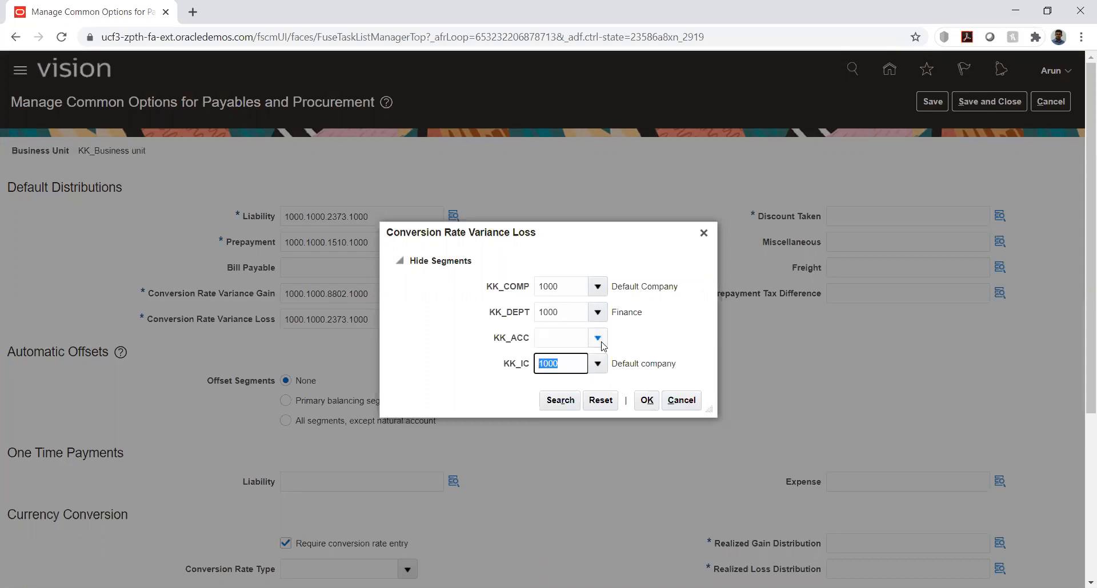
Set the Conversion Rate Variance Loss KK_ACC segment to 8803 Currency Losses, searching account descriptions for %loss%, and confirm the combination
left_click(597, 338)
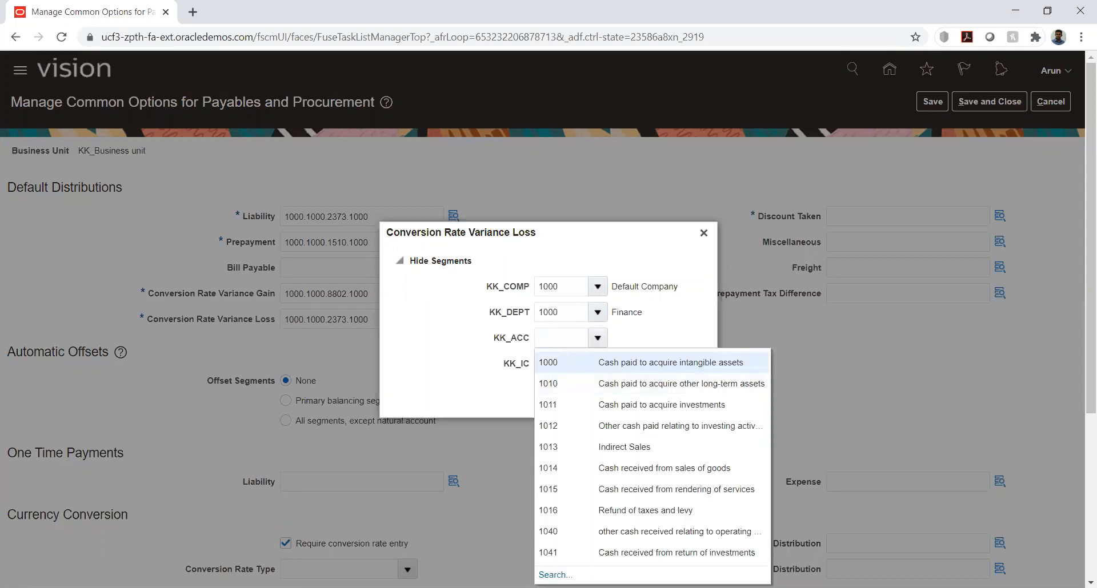
left_click(555, 575)
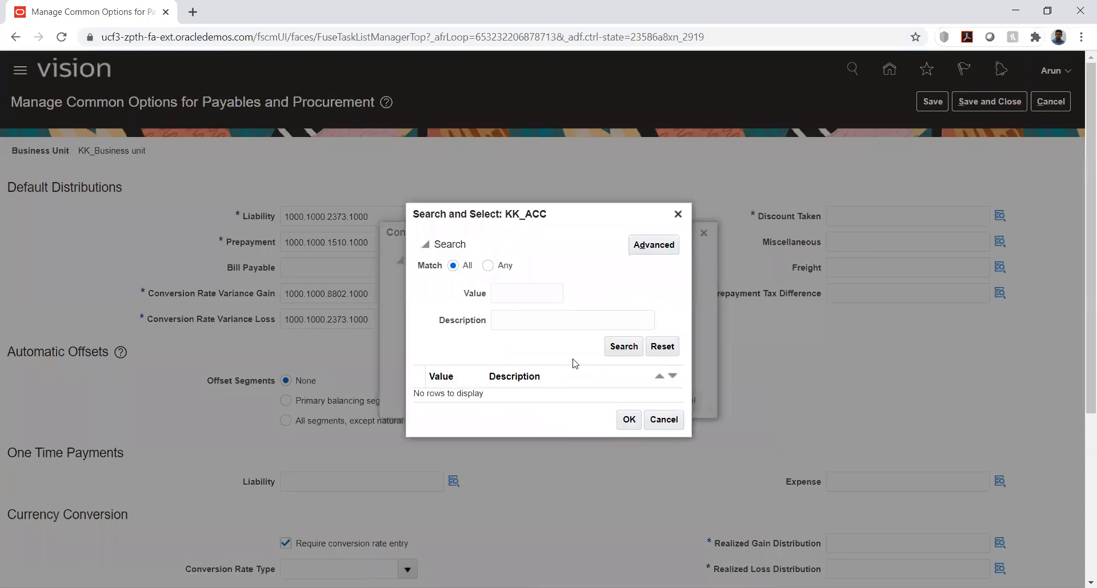
left_click(545, 321)
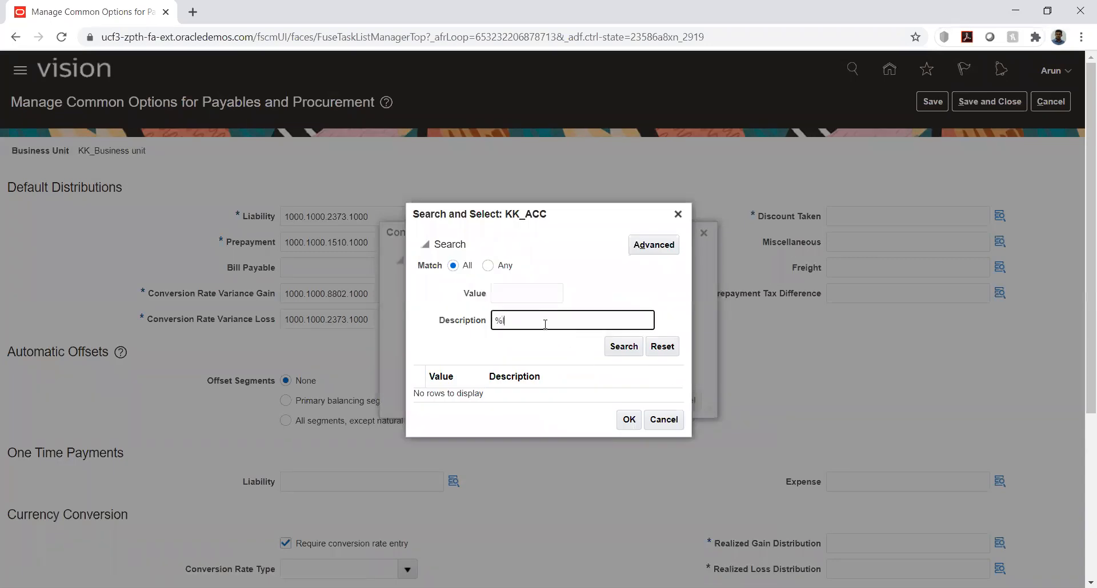
left_click(623, 353)
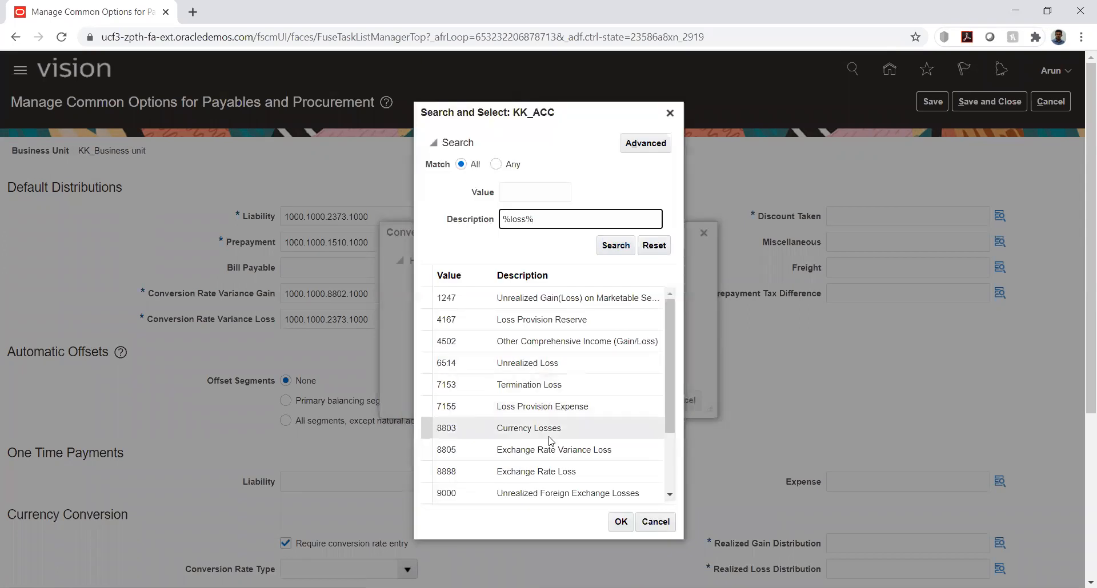
double_click(544, 428)
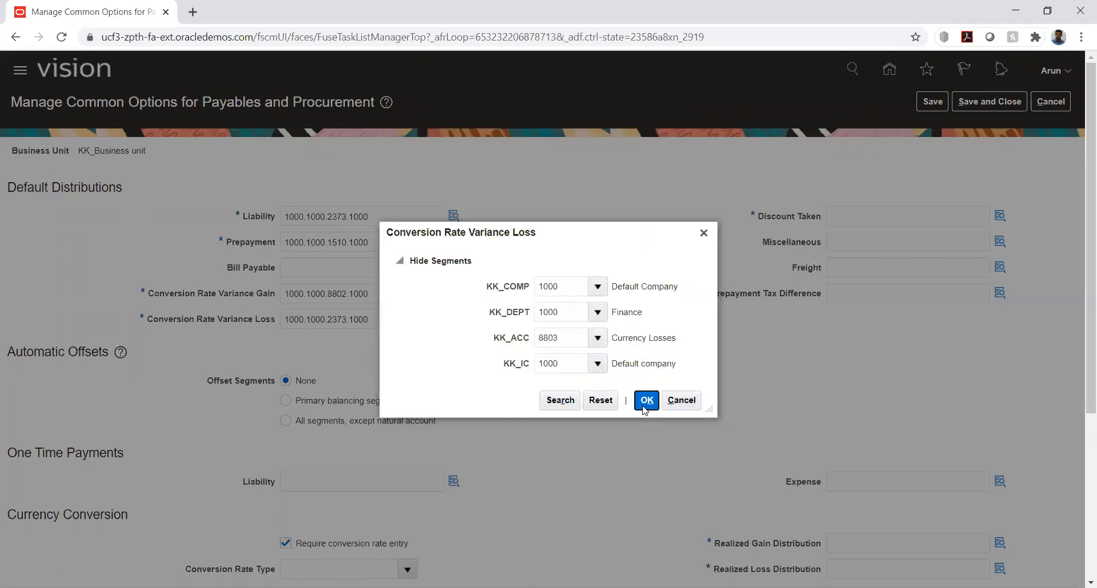
left_click(646, 399)
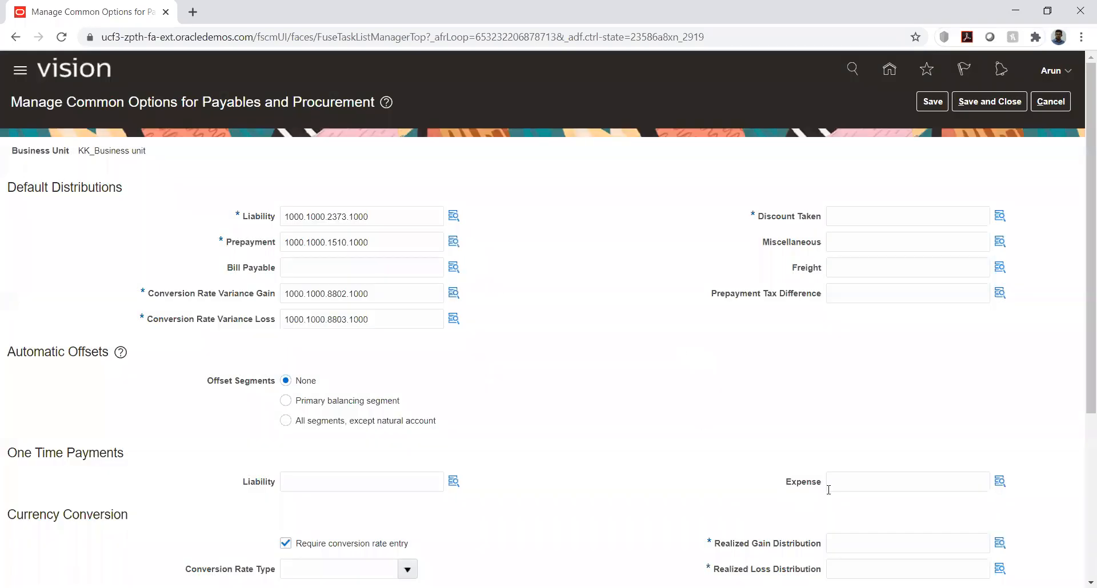
Copy the Liability account combination into Discount Taken and clear the KK_ACC segment in its segment details
left_click(867, 215)
type("1000.1000.2373.1000")
left_click(1000, 217)
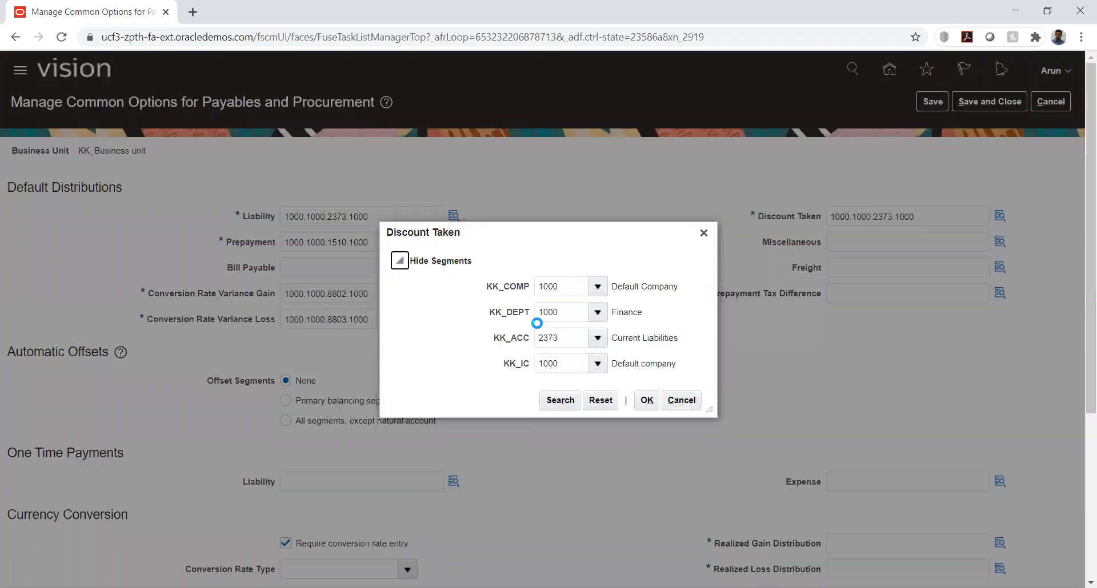
left_click(576, 336)
double_click(576, 336)
key("BackSpace")
key("Tab")
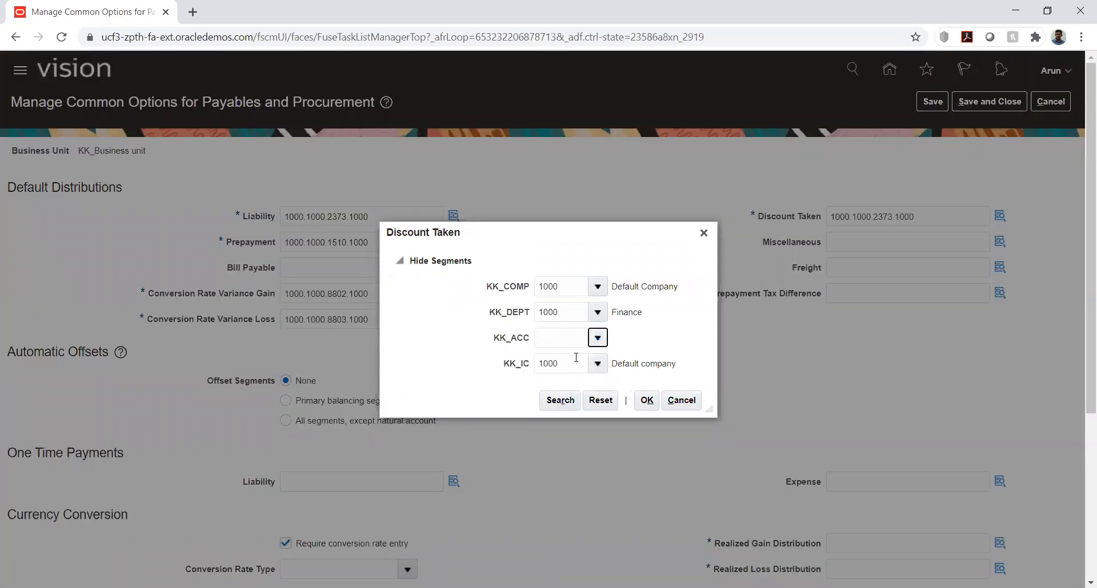
Set the Discount Taken KK_ACC segment to 8515 Discounts Taken (Unearned), searching account descriptions for %disc%, and confirm the combination
left_click(596, 338)
left_click(553, 575)
left_click(515, 322)
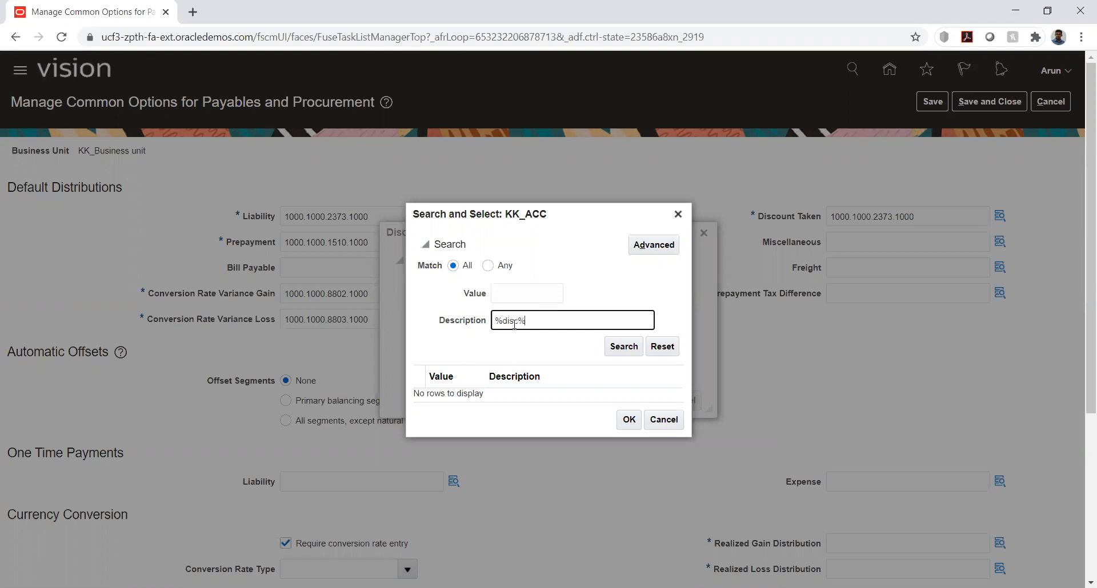
key("Return")
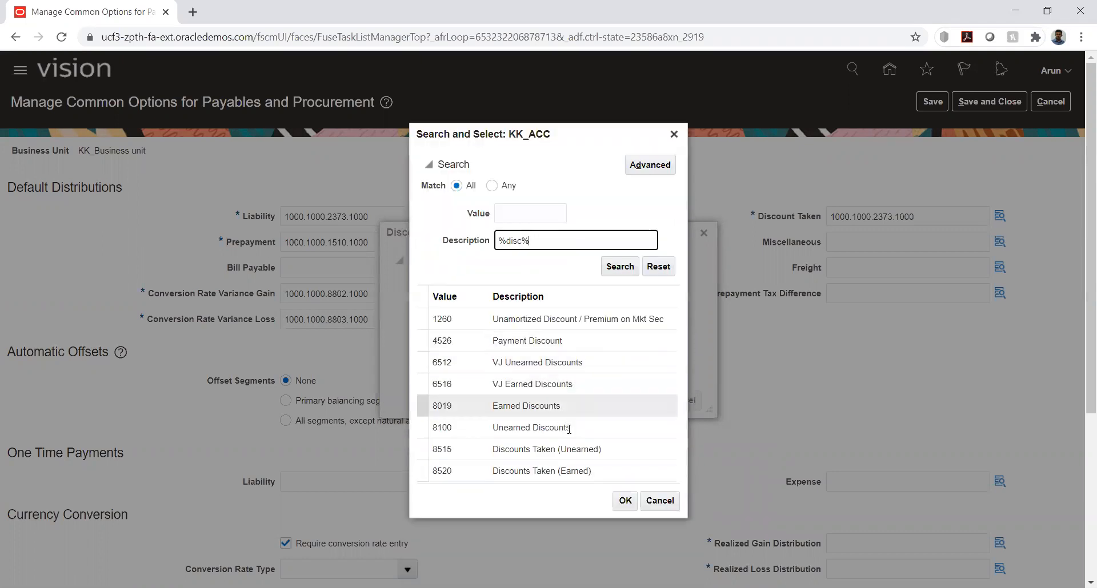
double_click(532, 452)
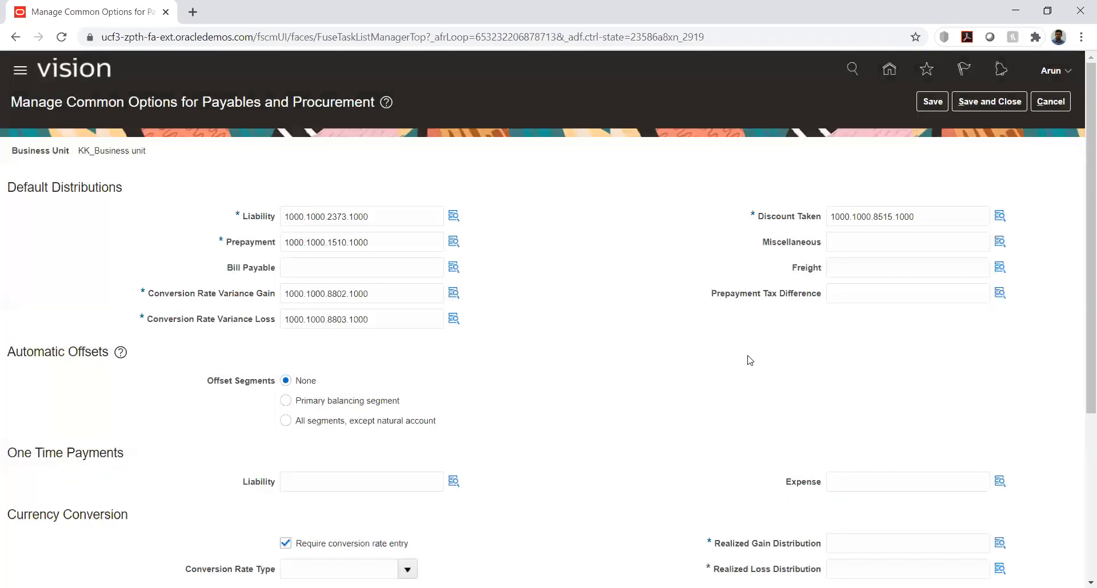
Set the Realized Gain Distribution to 1000.1000.8802.1000, reusing the Liability account combination with its KK_ACC segment changed to 8802
scroll(696, 359, "down", 4)
left_click(852, 339)
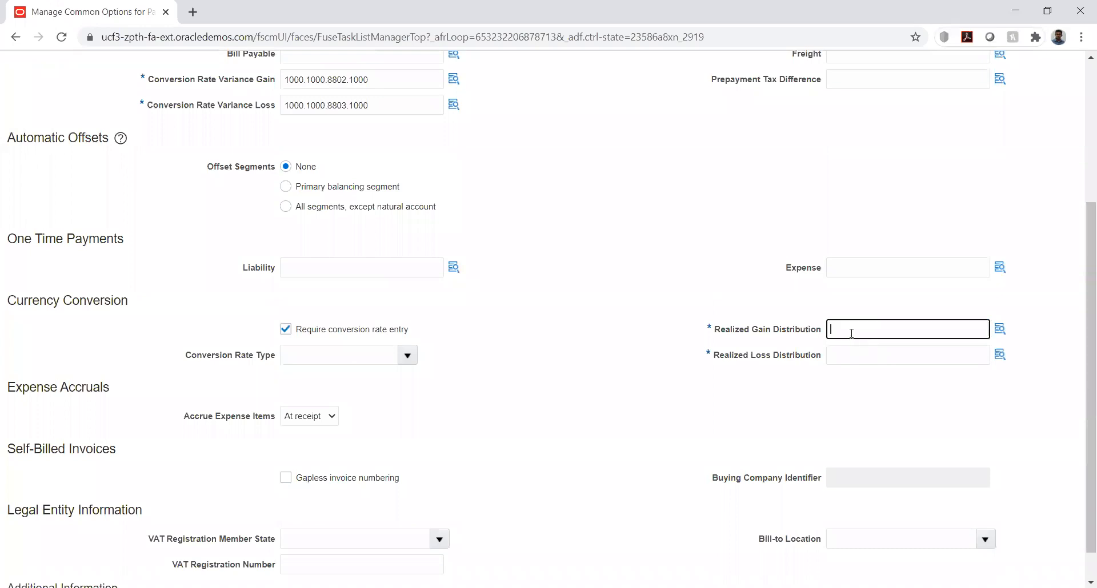
type("1000.1000.2373.1000")
left_click(1000, 330)
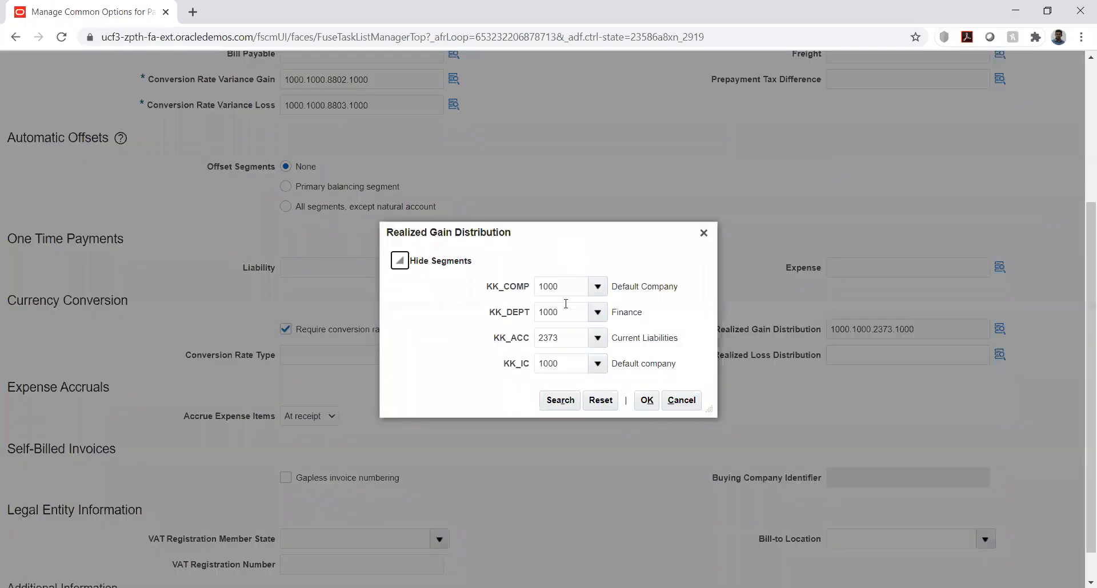
double_click(573, 337)
key("BackSpace")
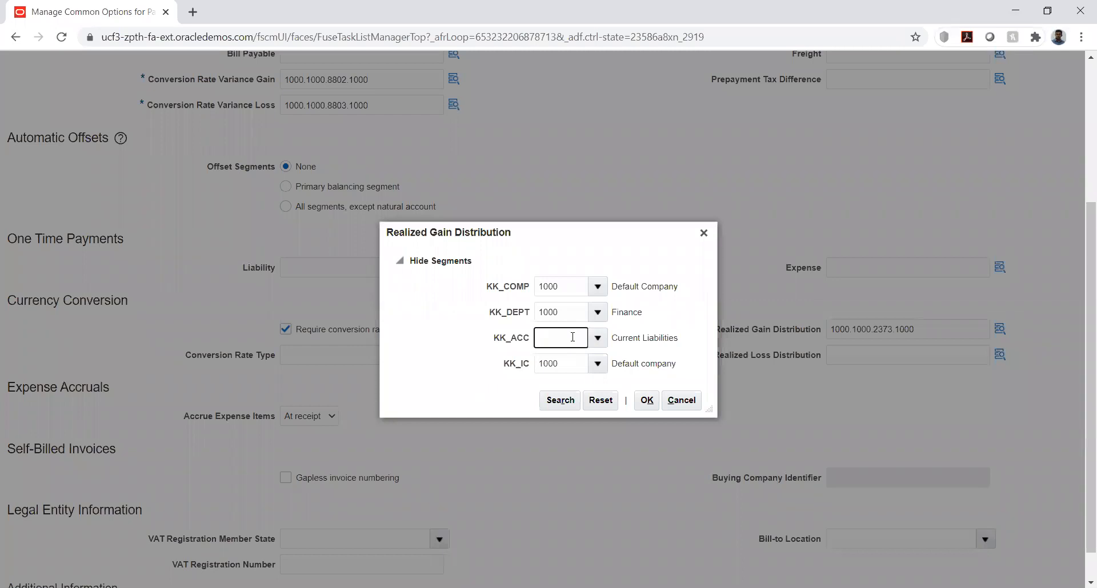
type("8802")
key("Tab")
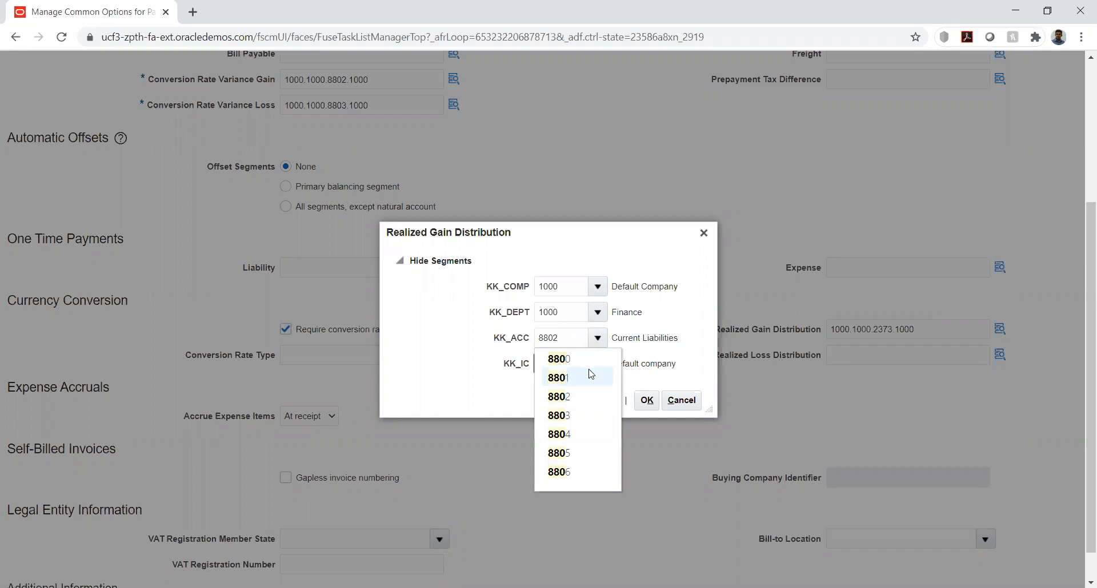
left_click(563, 358)
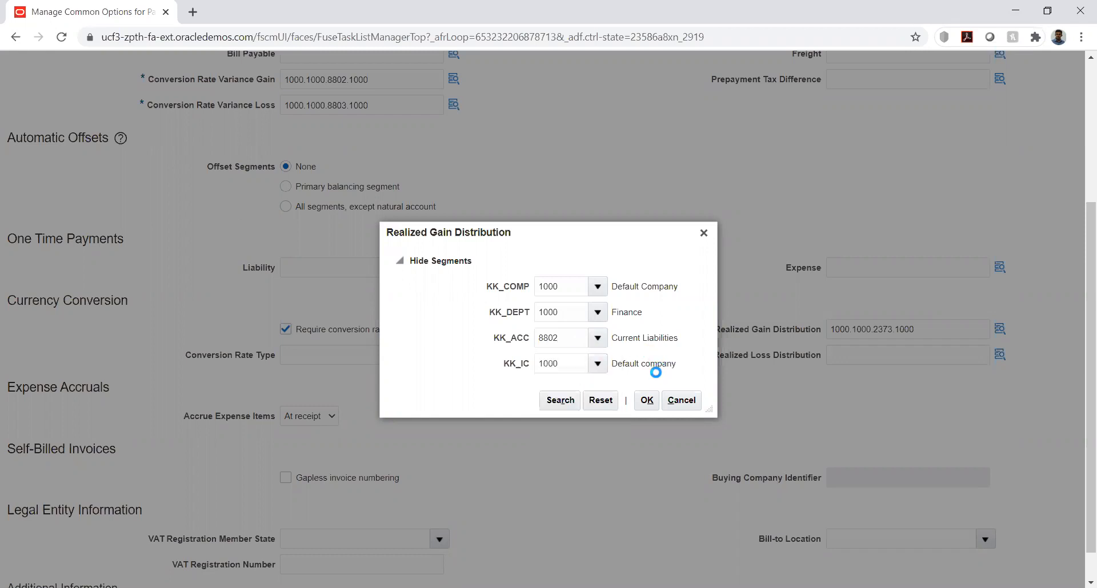
left_click(647, 401)
Set the Realized Loss Distribution to 1000.1000.8803.1000 by reusing the Liability account combination with account 8803
left_click(858, 355)
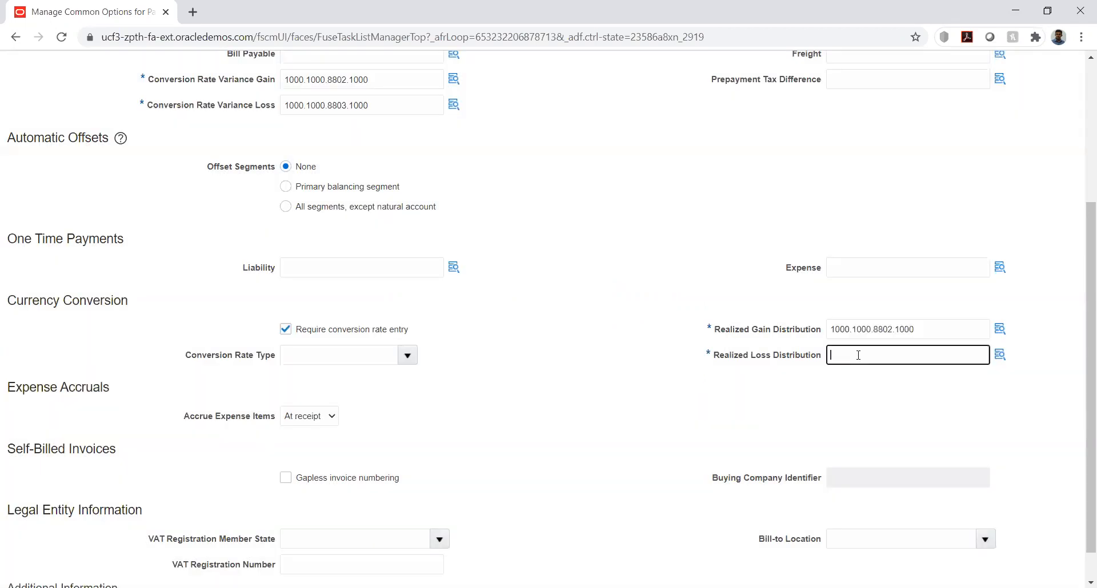
type("1000.1000.2373.1000")
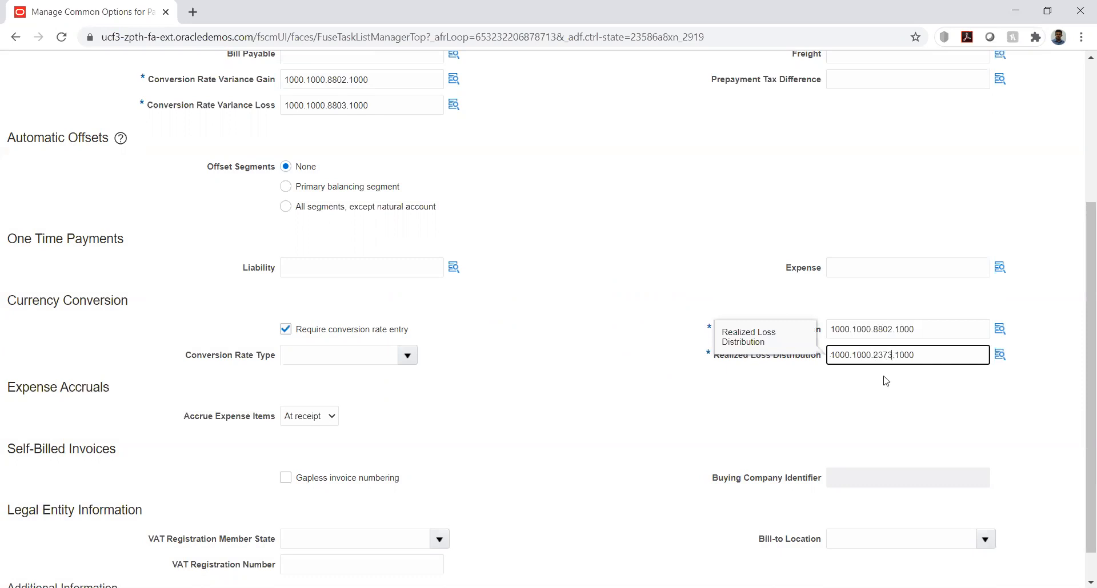
key("BackSpace")
key("BackSpace")
type(".8803")
key("Tab")
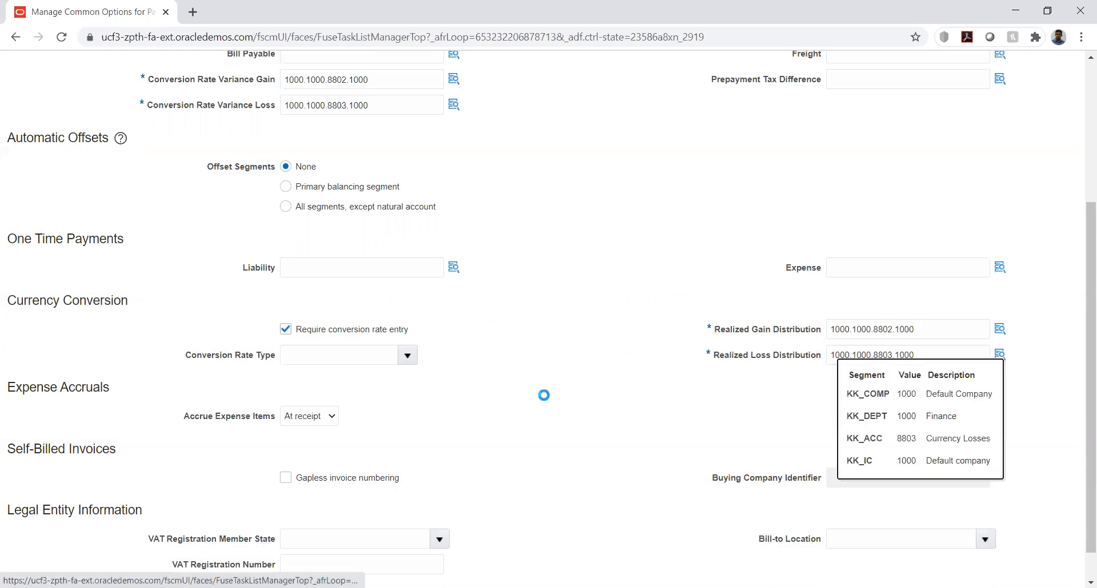
Review the remaining common options for payables and procurement, then save and close them
scroll(570, 347, "down", 1)
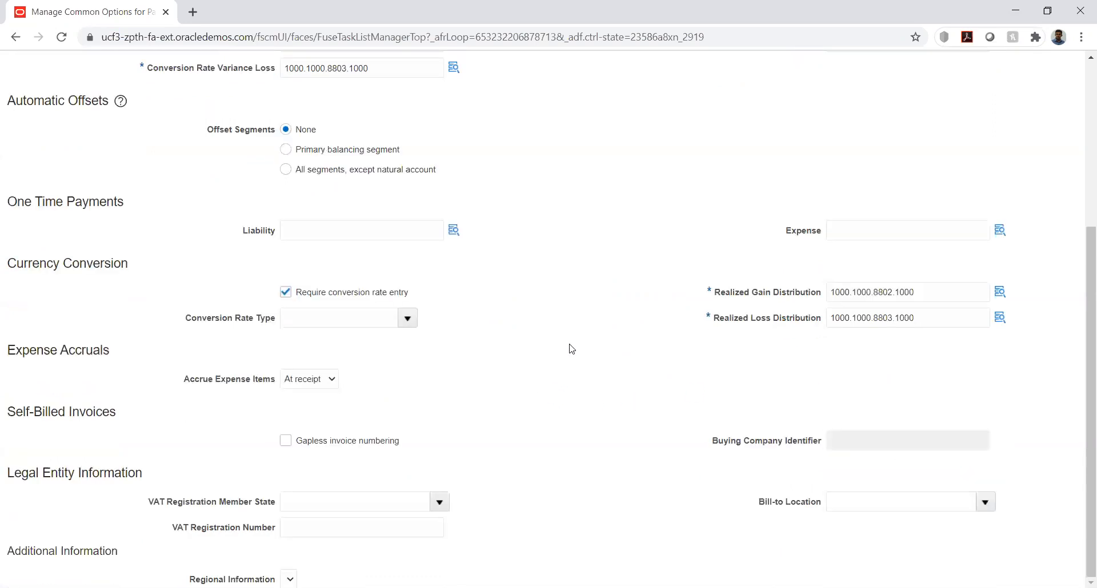
scroll(570, 347, "up", 5)
left_click(955, 107)
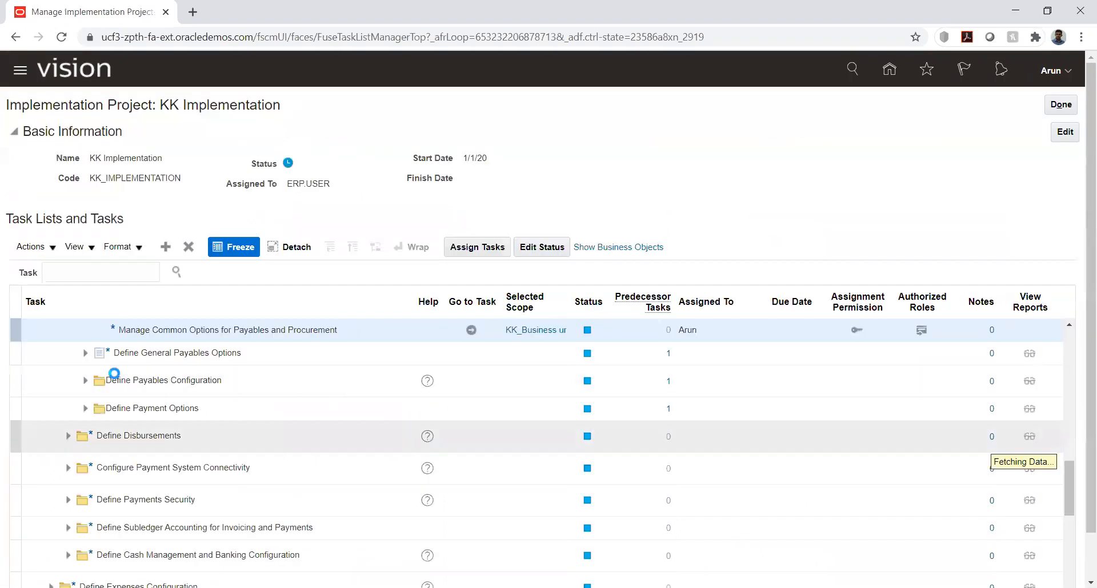
Start the Manage Invoice Options task under Define General Payables Options and choose to select and add a business unit as its scope
left_click(84, 353)
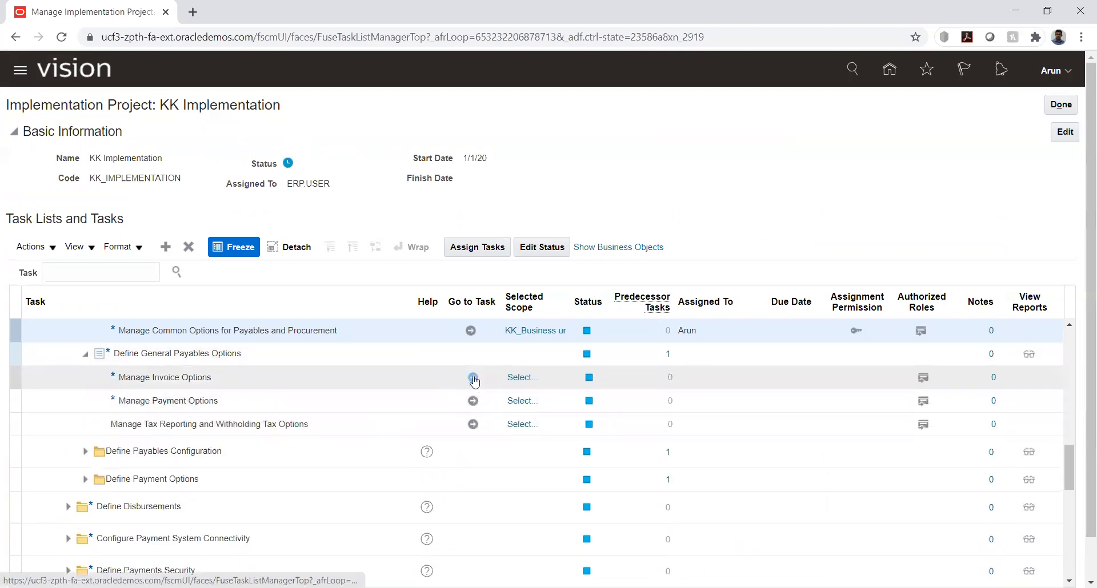
left_click(472, 378)
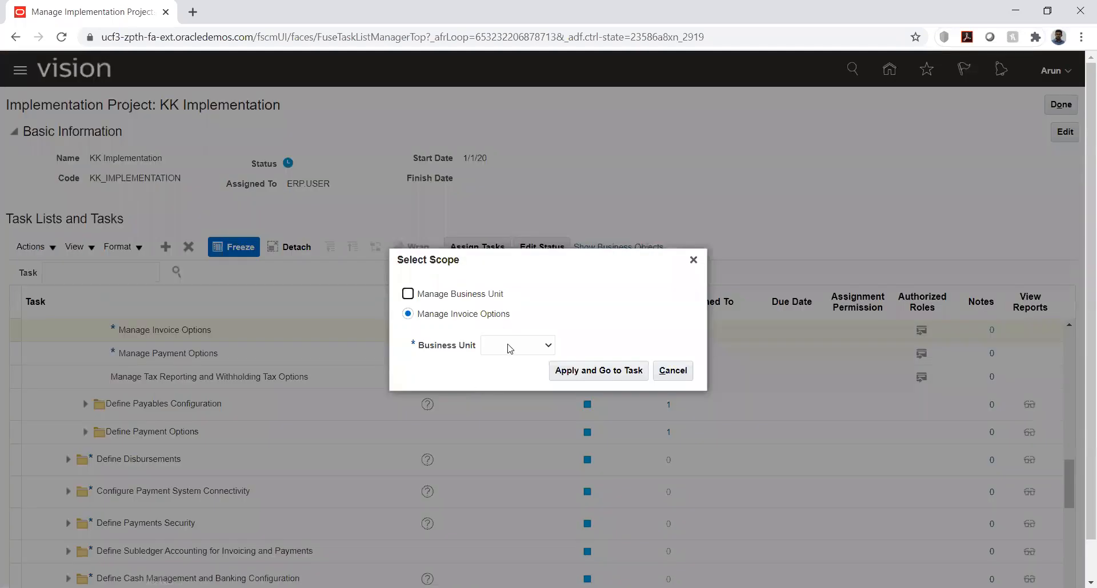
left_click(510, 346)
left_click(512, 381)
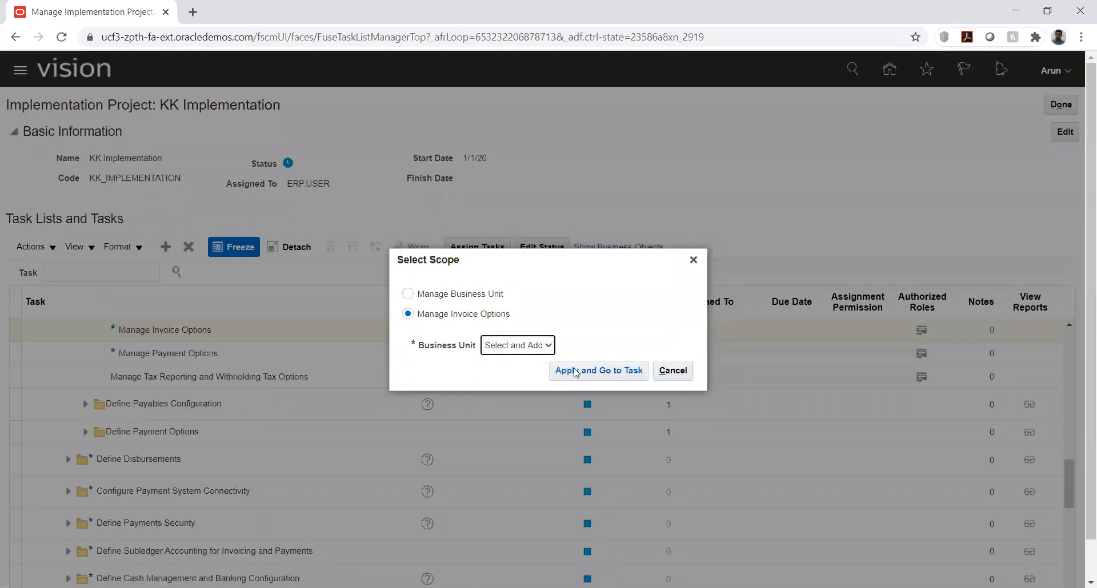
left_click(574, 371)
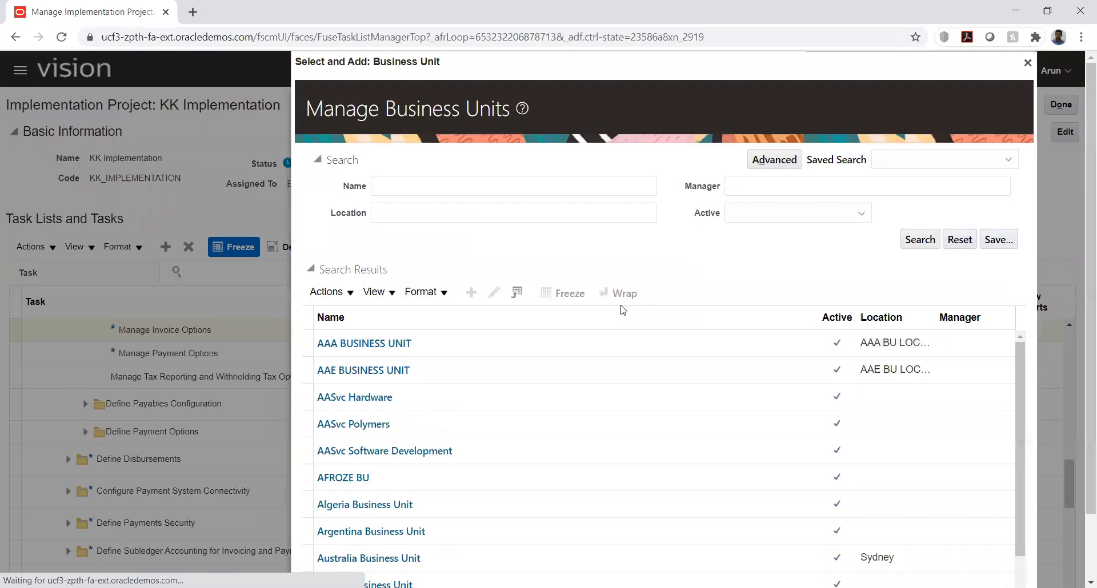
Search the business units for "kk" and save KK_Business unit as the scope of Manage Invoice Options
left_click(432, 194)
type("kk")
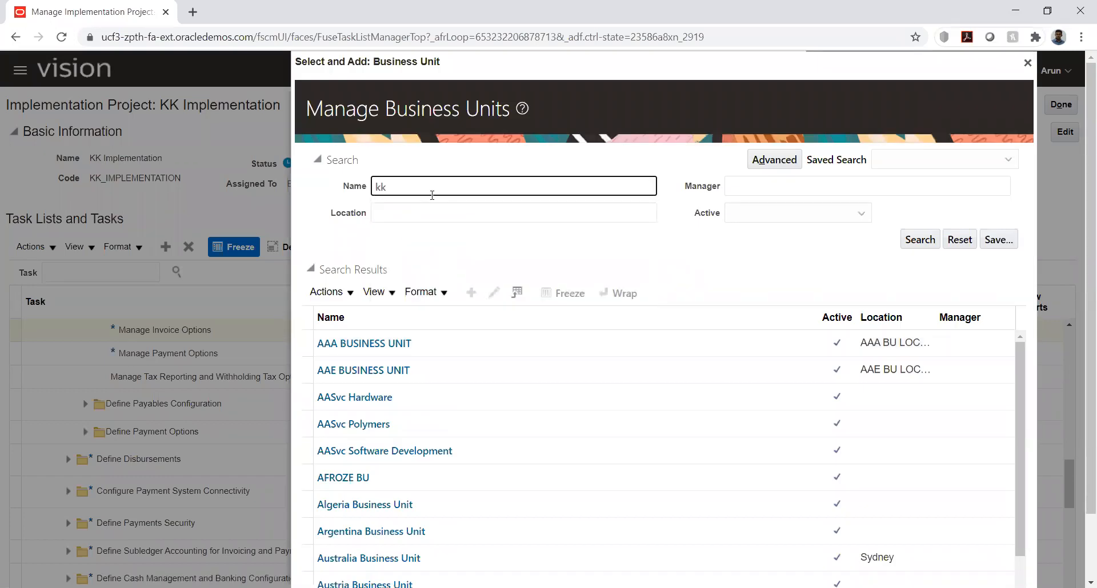
key("Return")
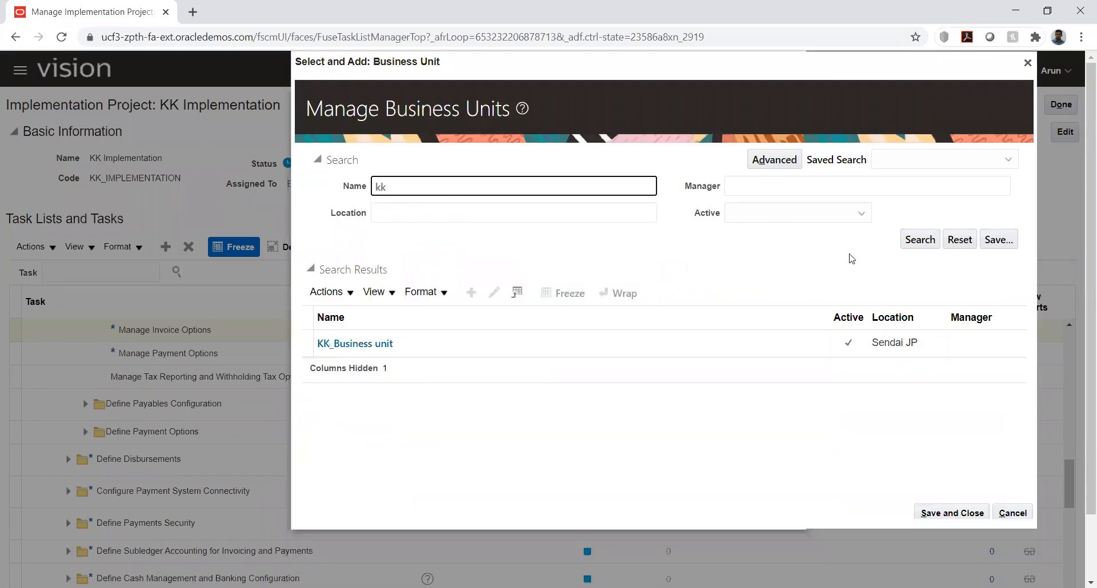
left_click(491, 377)
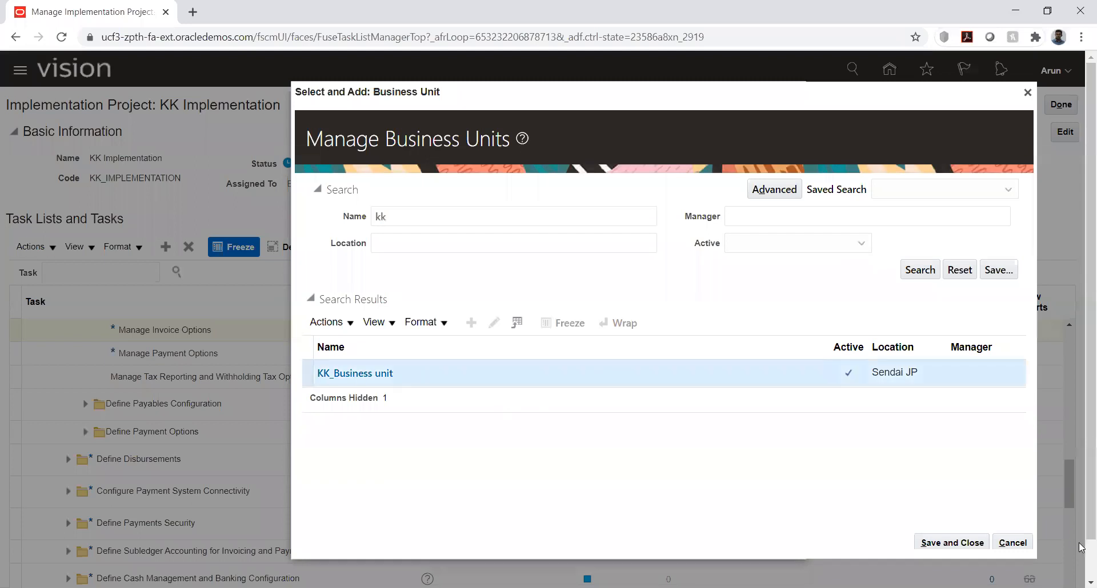
left_click(952, 543)
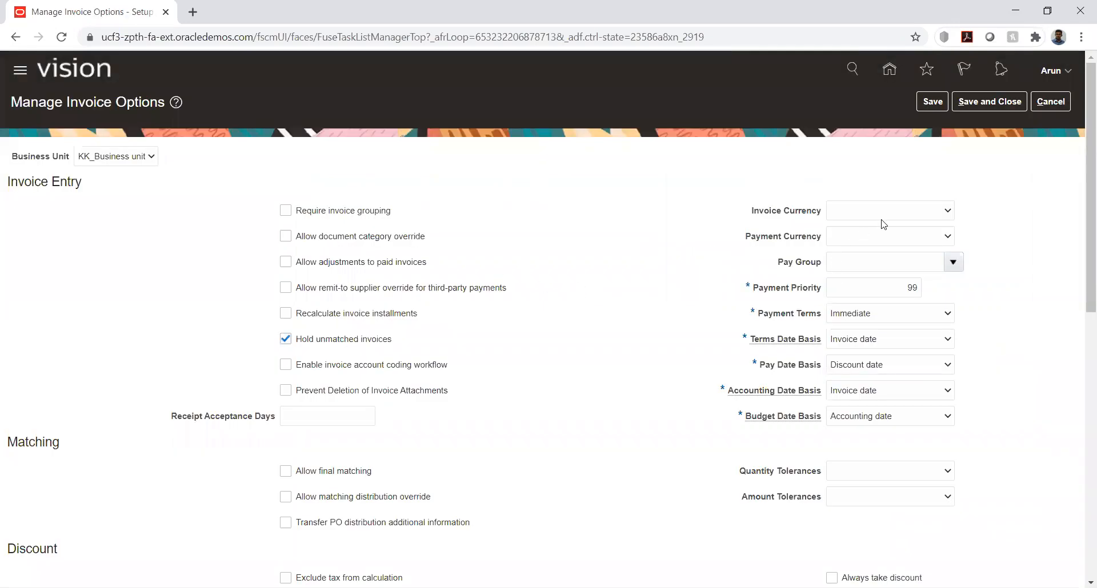
Try to save the invoice options with the invoice and payment currencies set to USD - US Dollar
left_click(890, 214)
left_click(894, 245)
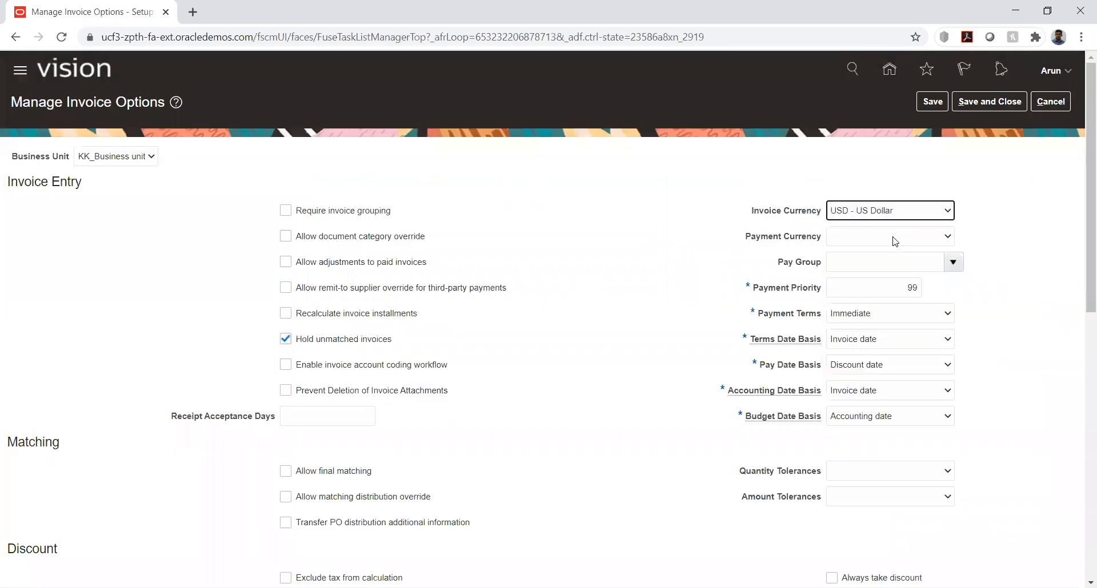
left_click(893, 237)
left_click(890, 261)
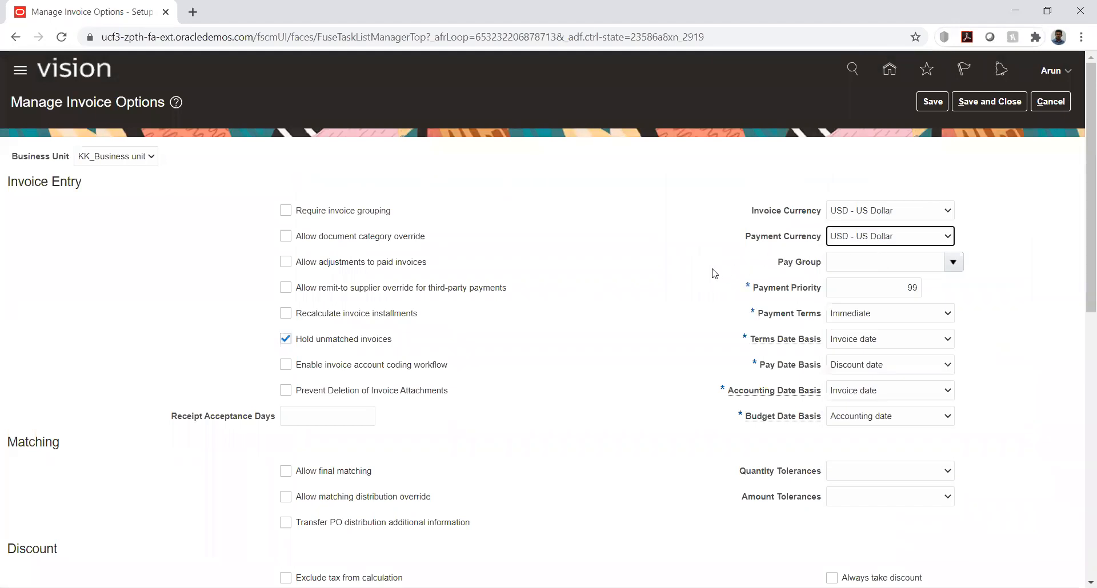
scroll(590, 341, "down", 10)
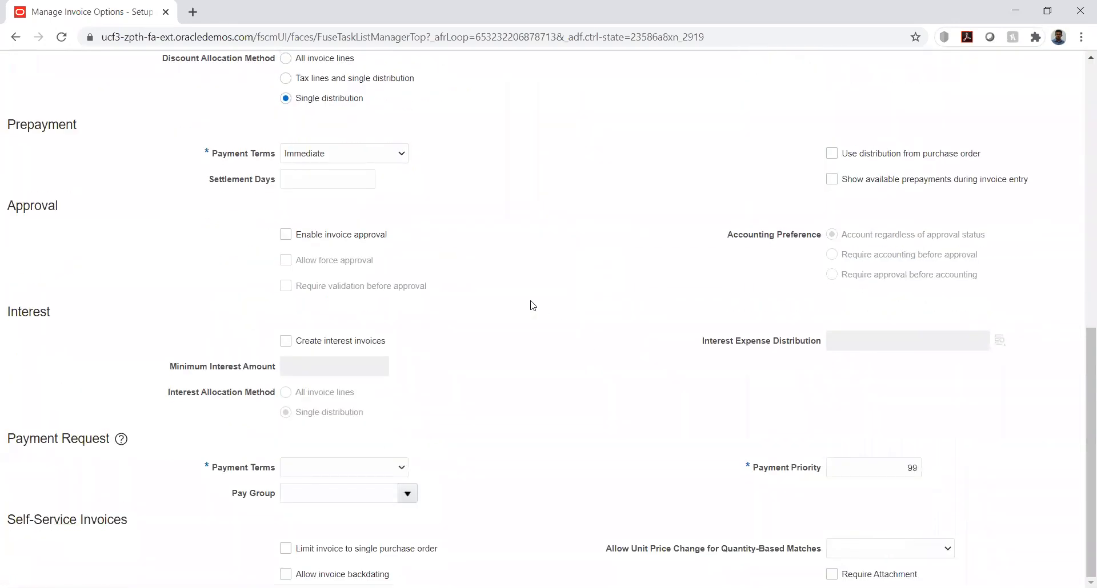
scroll(559, 317, "up", 10)
scroll(562, 316, "down", 8)
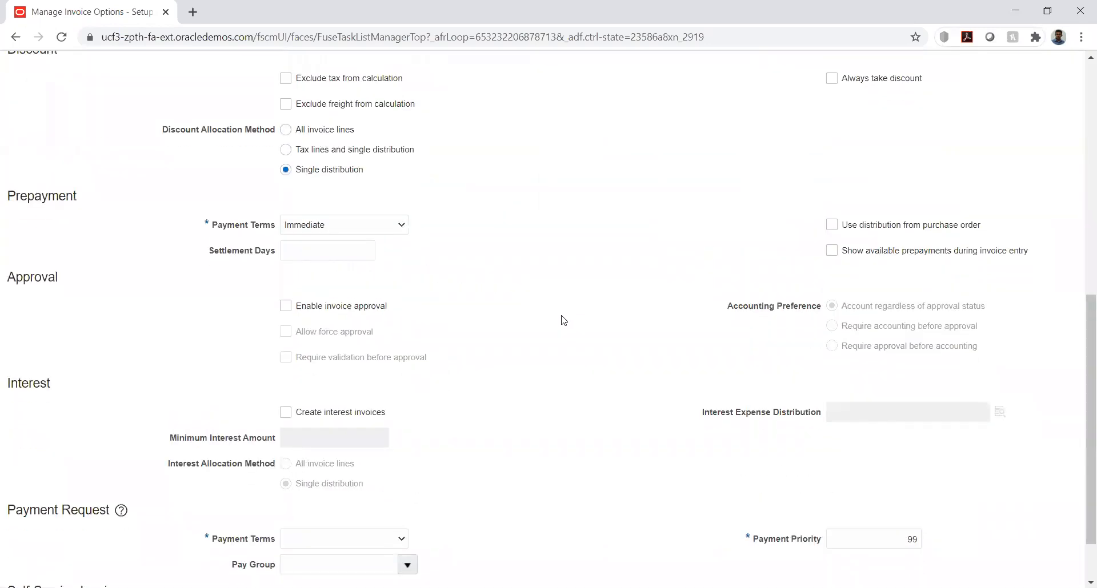
scroll(561, 317, "up", 1)
scroll(562, 320, "up", 10)
left_click(978, 101)
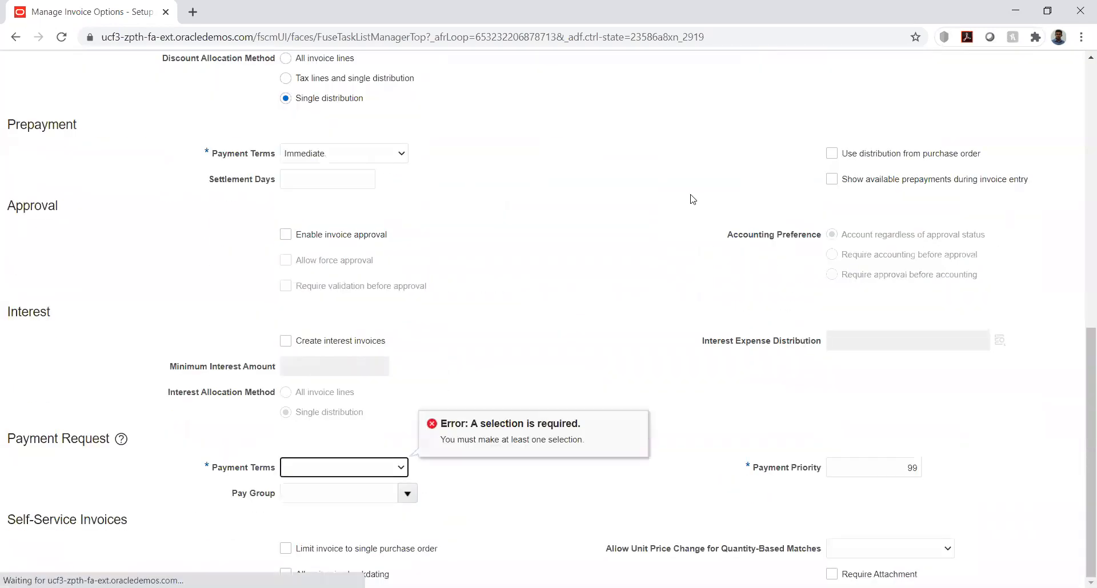
Check the choices for the Payment Request payment terms, then cancel the invoice options without saving
left_click(372, 468)
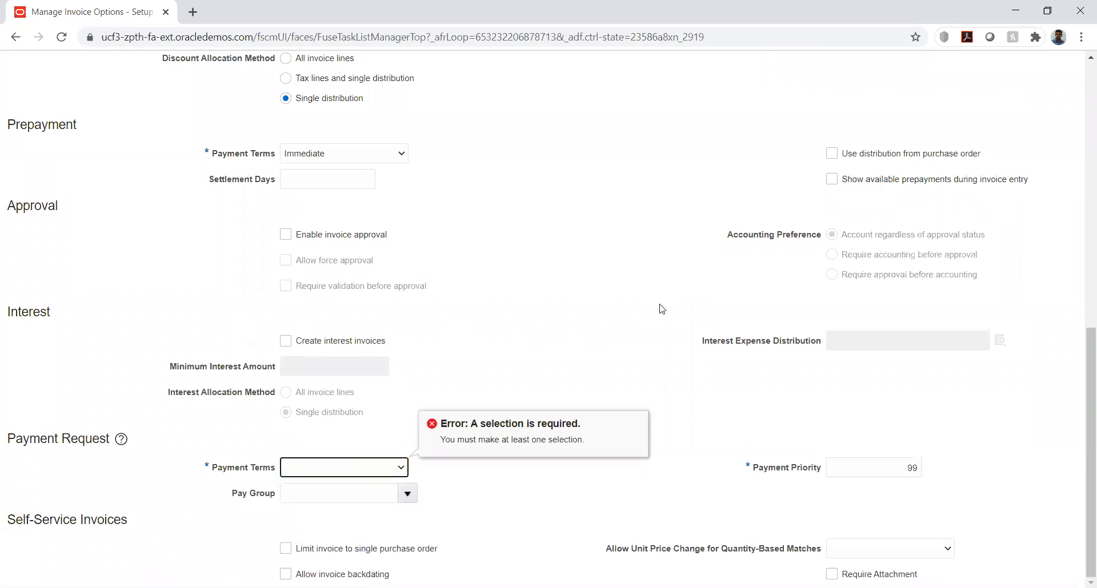
scroll(1066, 113, "up", 4)
scroll(977, 157, "up", 5)
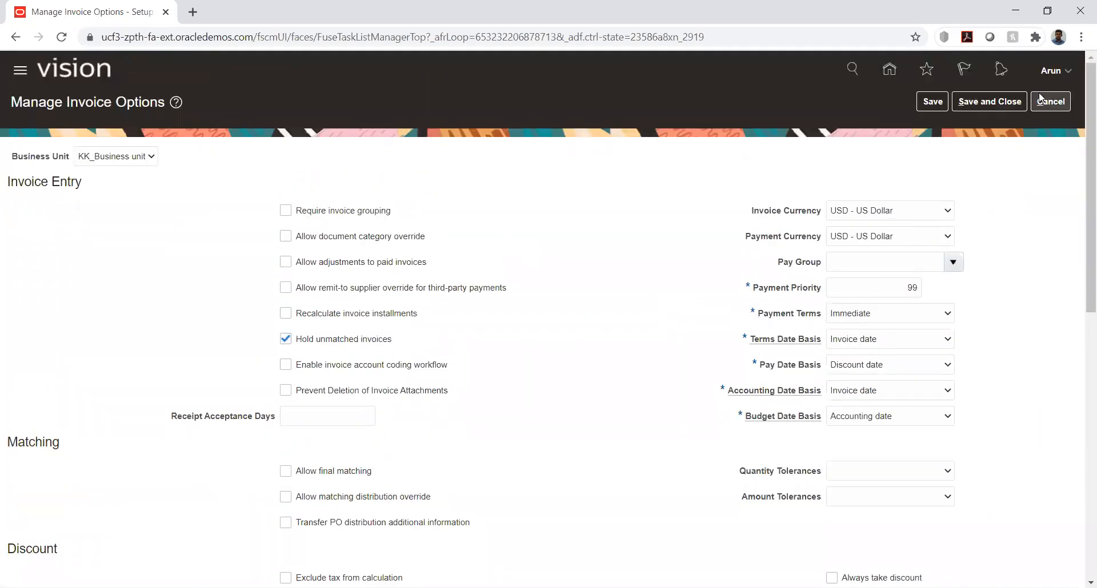
left_click(1042, 104)
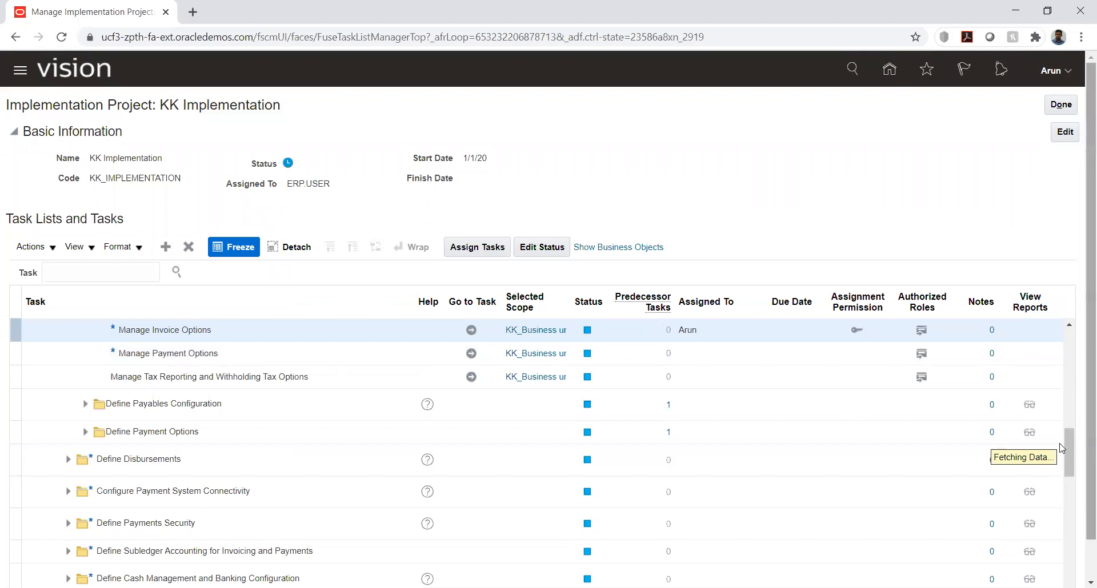
Add the KK_RDS set assignment to the Immediate payment terms in Manage Payment Terms, then save and finish the task
left_click(472, 346)
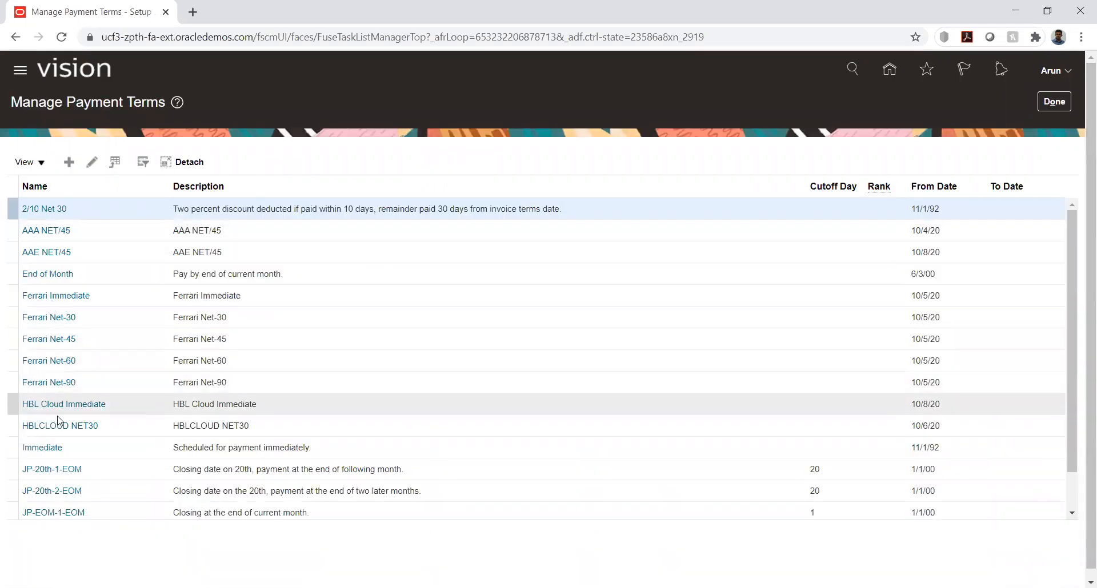
left_click(49, 448)
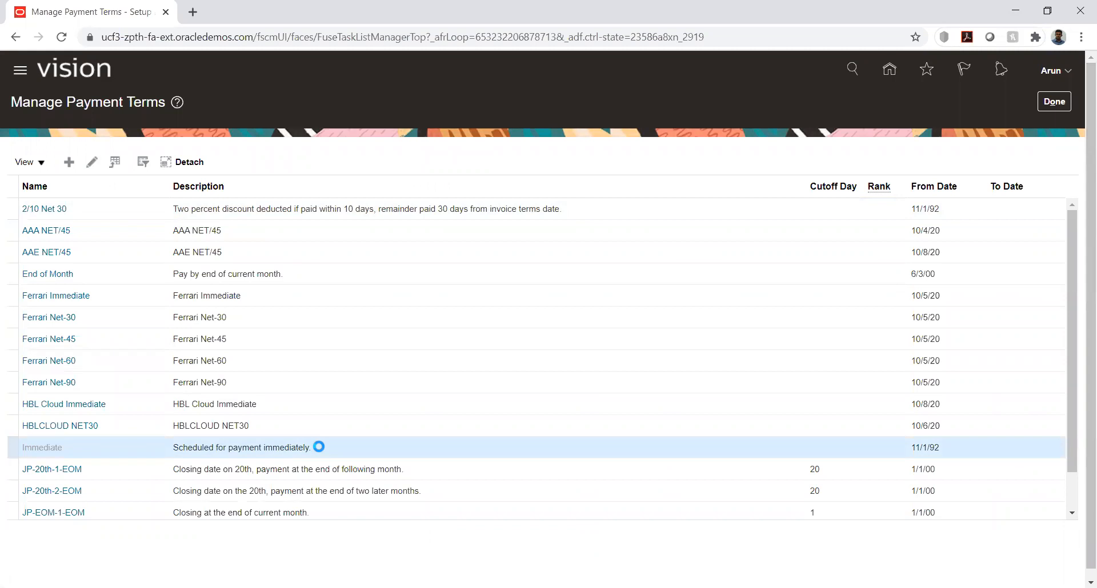
scroll(135, 415, "down", 1)
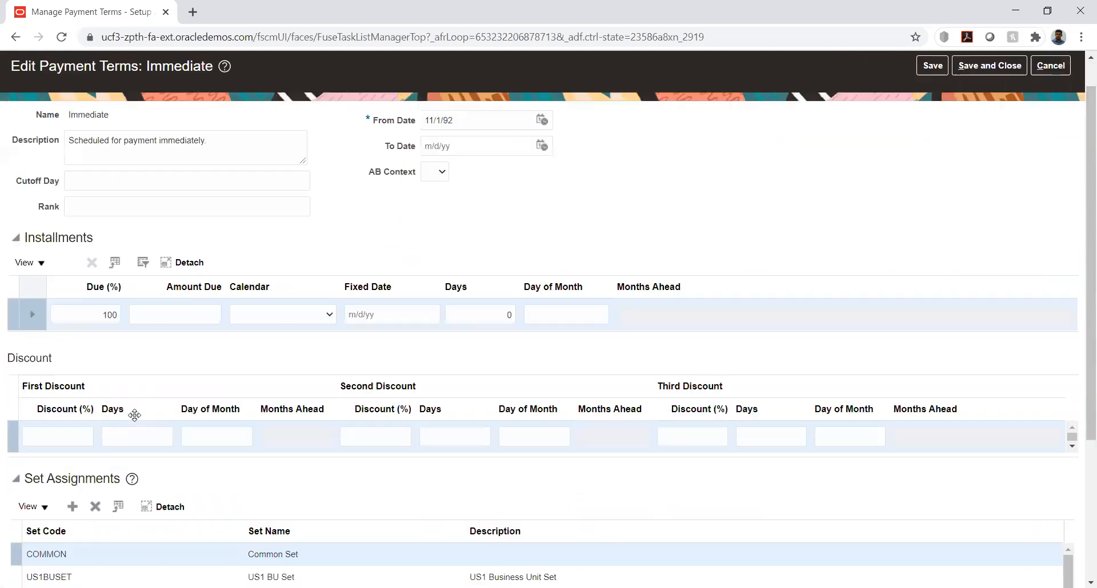
scroll(135, 416, "down", 3)
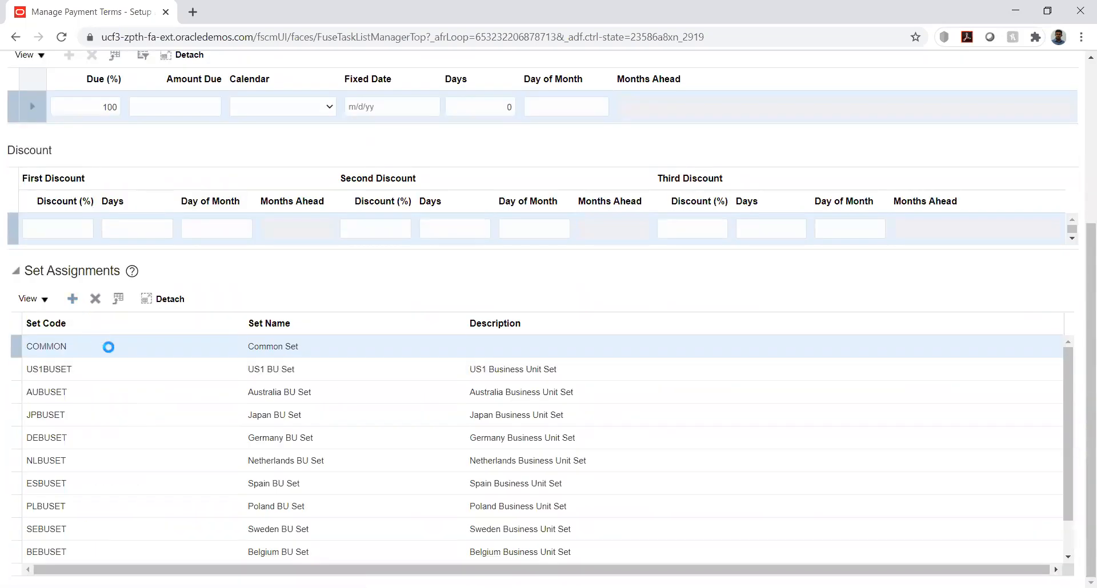
left_click(93, 355)
key("k")
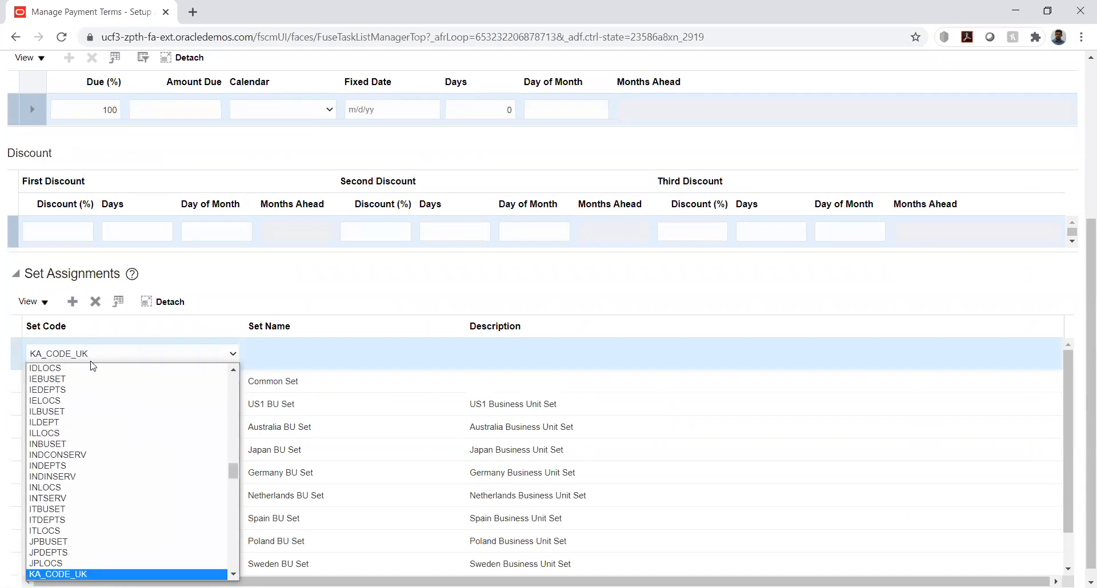
key("k")
key("Return")
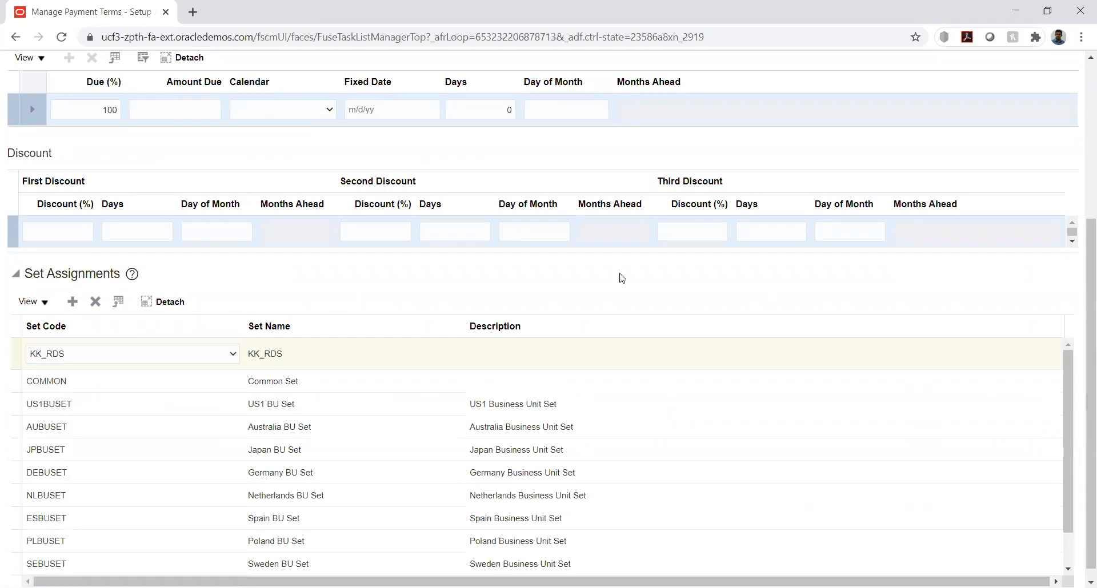
scroll(1074, 245, "up", 5)
left_click(989, 102)
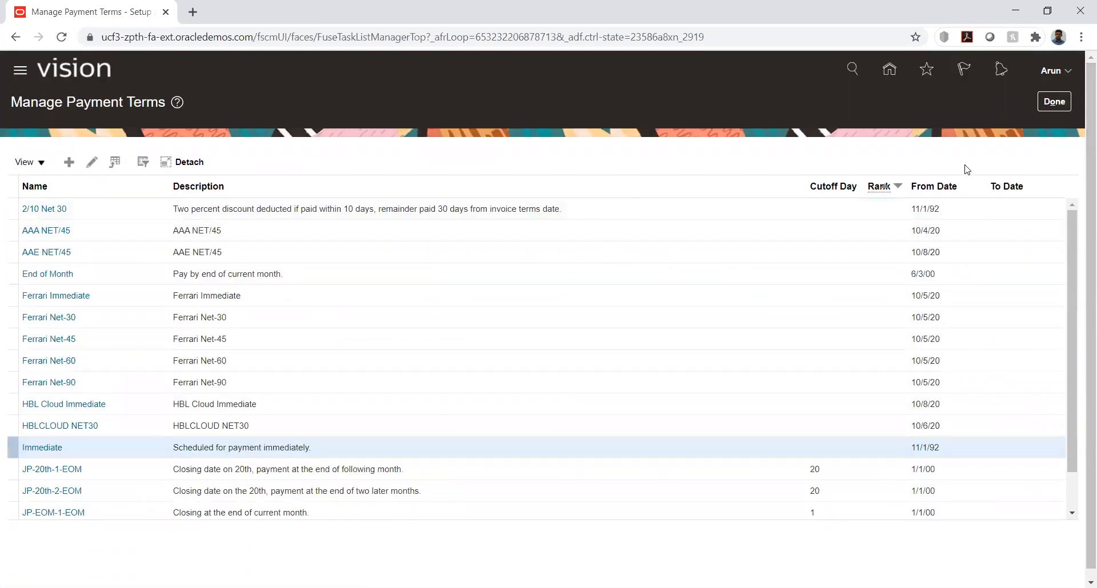
left_click(1041, 102)
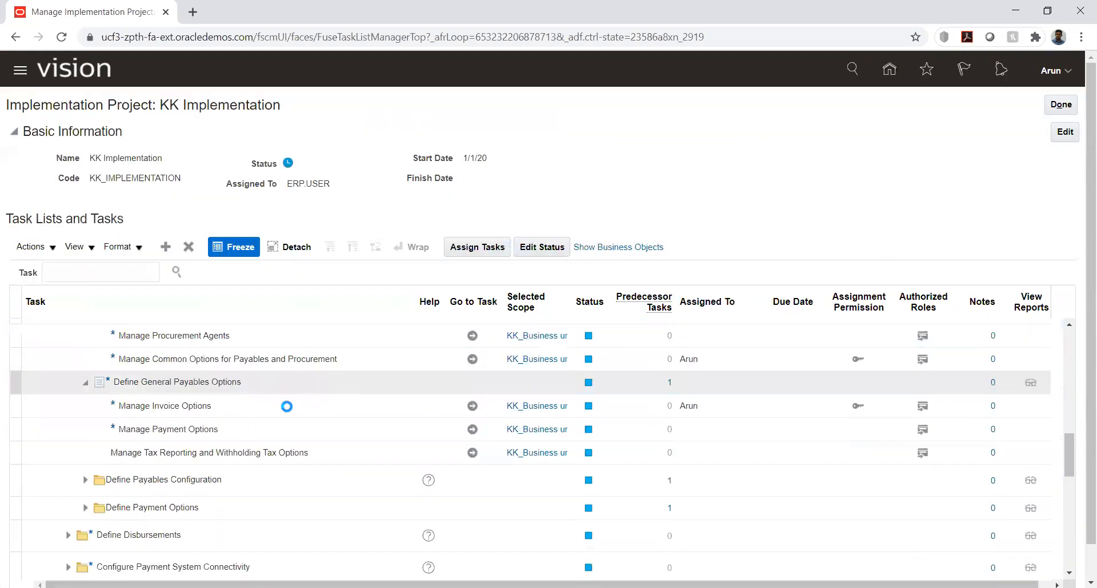
Reopen Manage Invoice Options for KK_Business unit and select the required payment terms for Payment Request
left_click(471, 405)
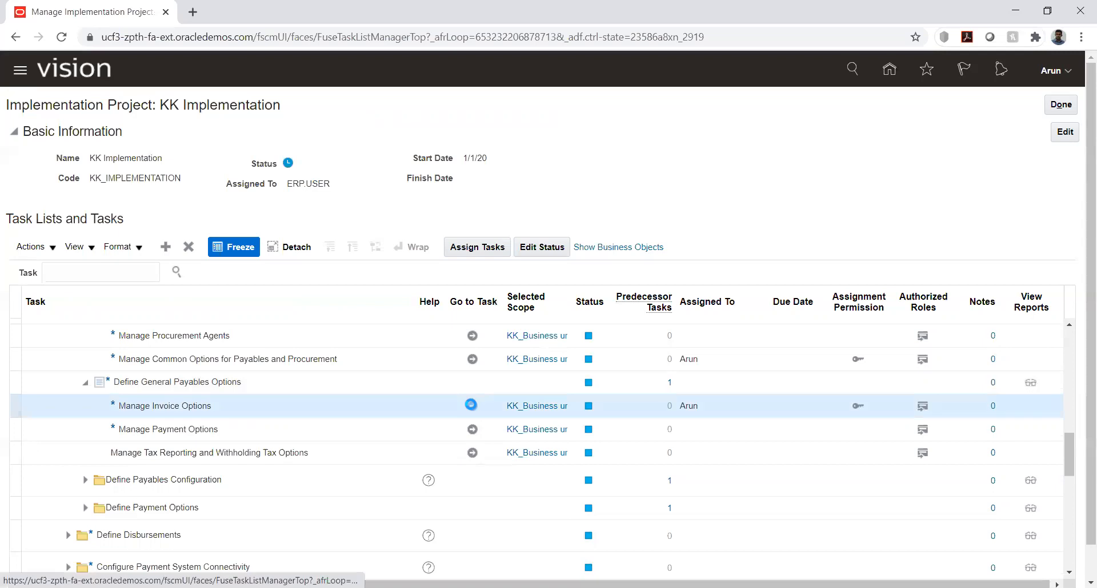
left_click(470, 404)
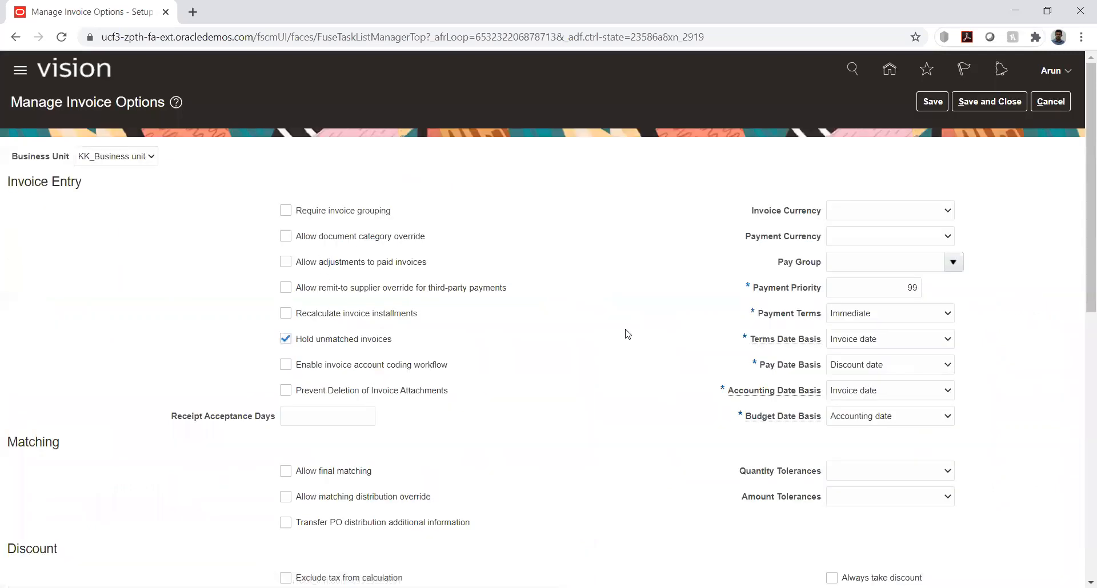
scroll(686, 399, "down", 10)
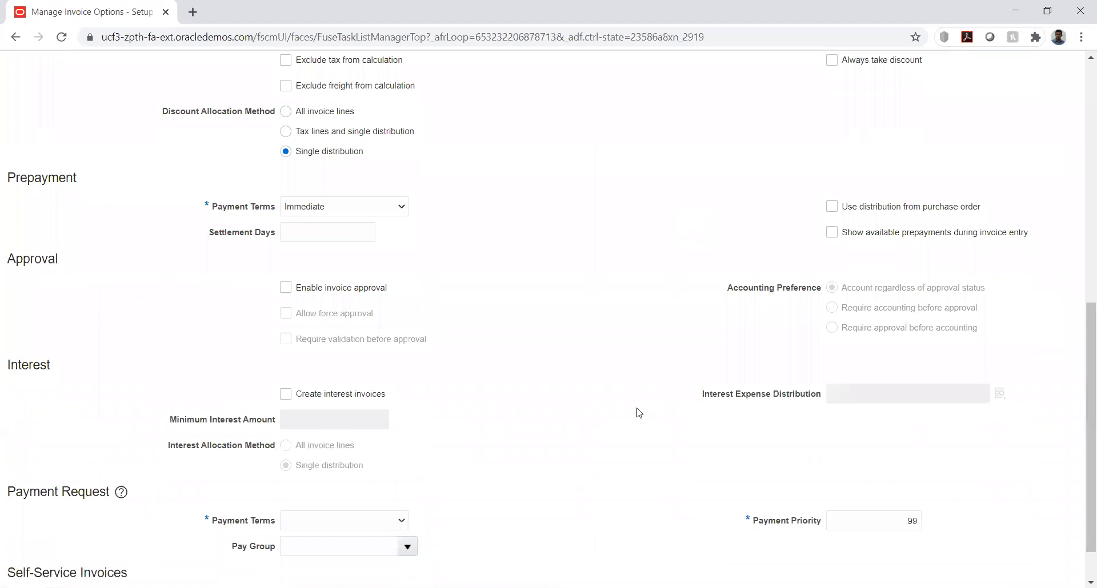
left_click(387, 467)
left_click(370, 491)
Set the invoice and payment currencies to USD - US Dollar, then save and close the invoice options
scroll(690, 280, "up", 3)
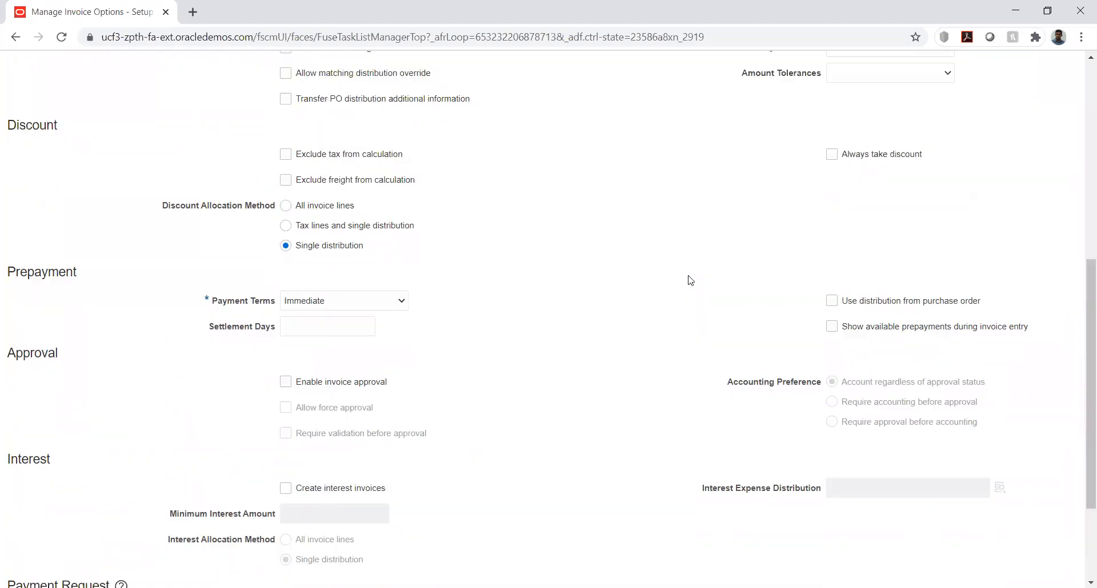
scroll(690, 280, "up", 7)
left_click(911, 164)
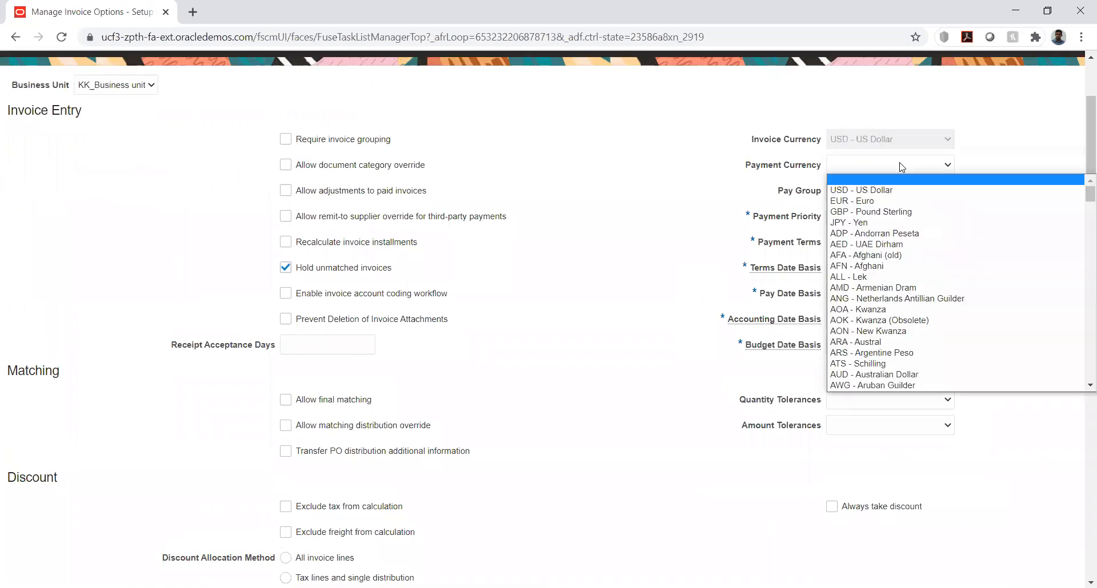
left_click(890, 192)
scroll(657, 301, "up", 1)
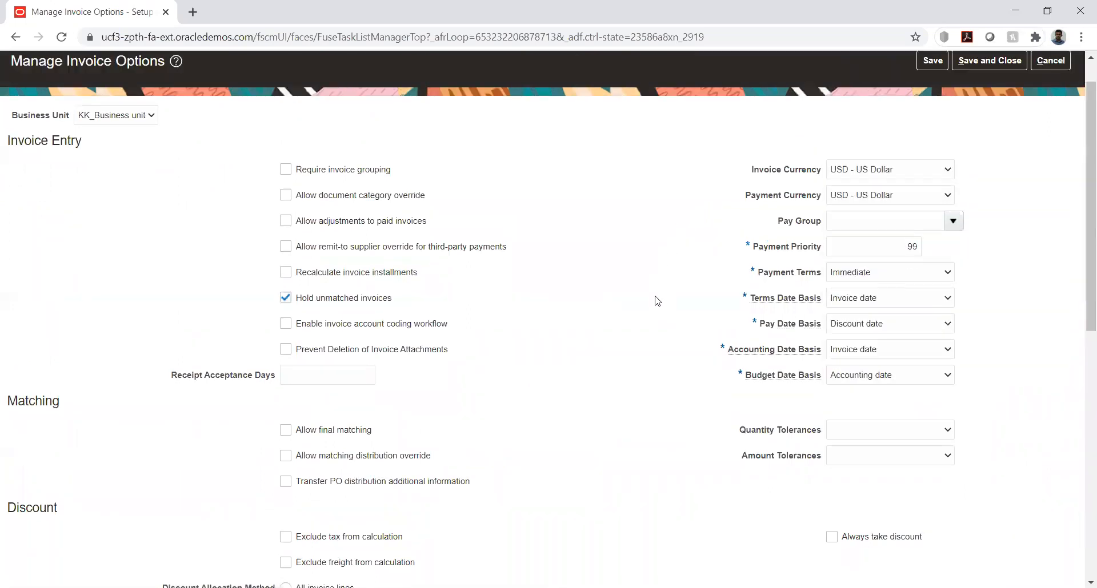
scroll(657, 301, "up", 1)
left_click(989, 101)
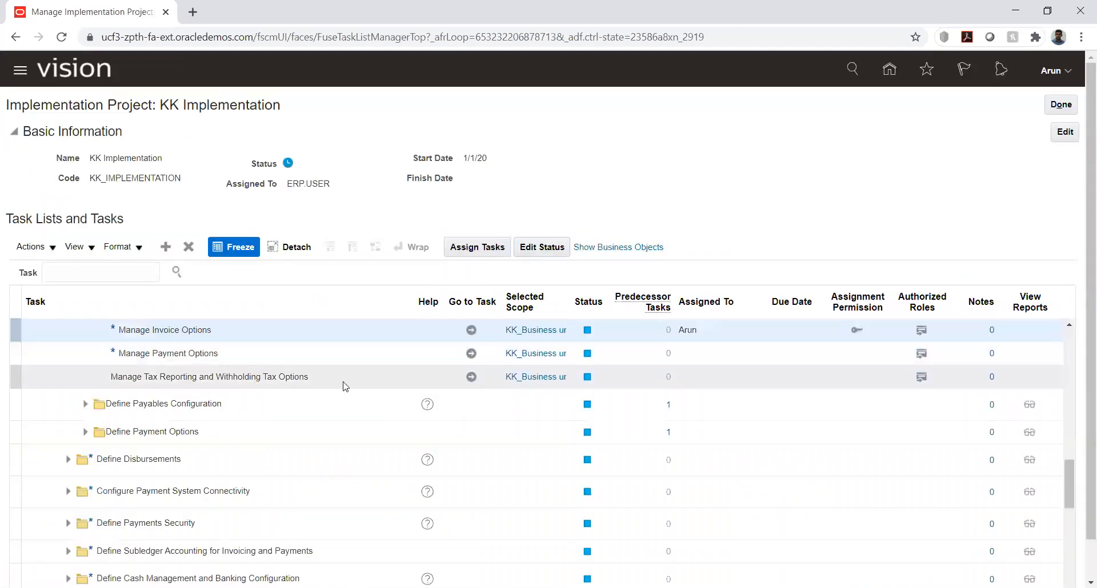
In Manage Payment Options, allow payment dates before the system date and override of the supplier site bank account, then save and close
left_click(472, 354)
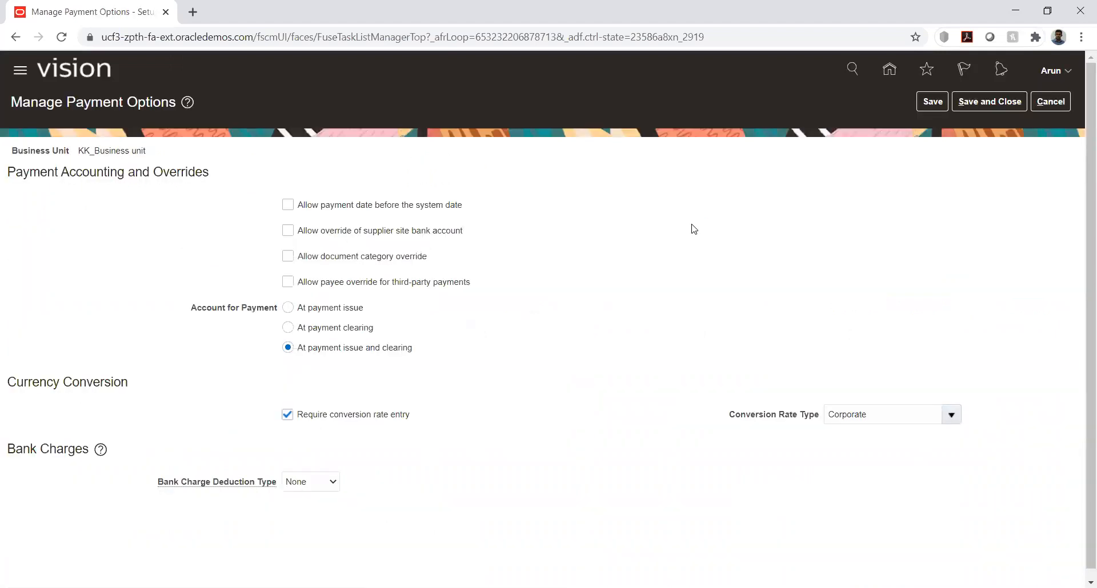
left_click(323, 206)
left_click(361, 236)
left_click(966, 101)
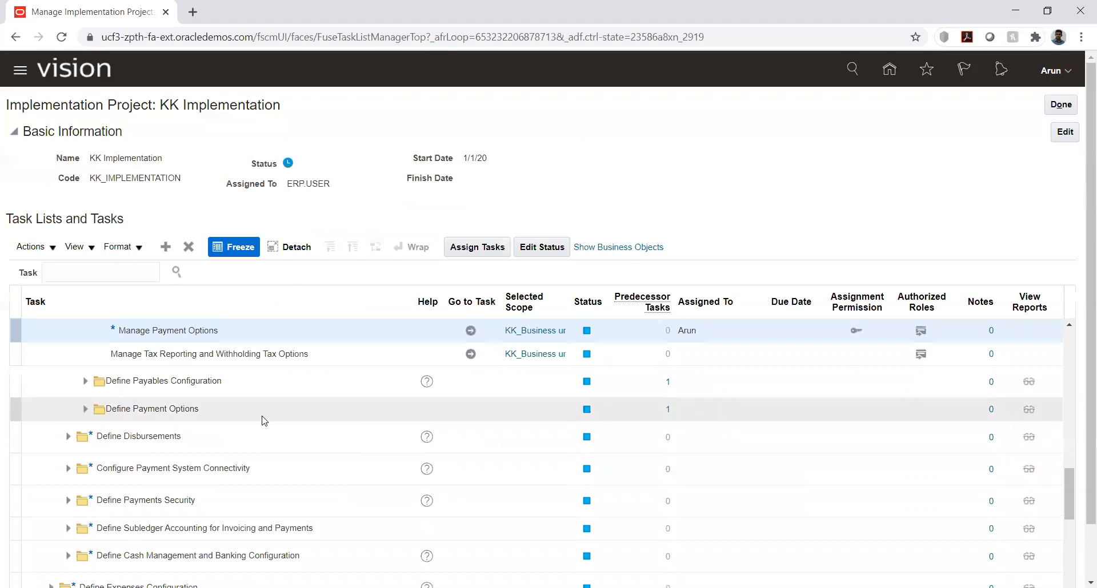
Search the project's tasks for "manage user" and go to the Manage Users task under Define Users for Financials
left_click(86, 409)
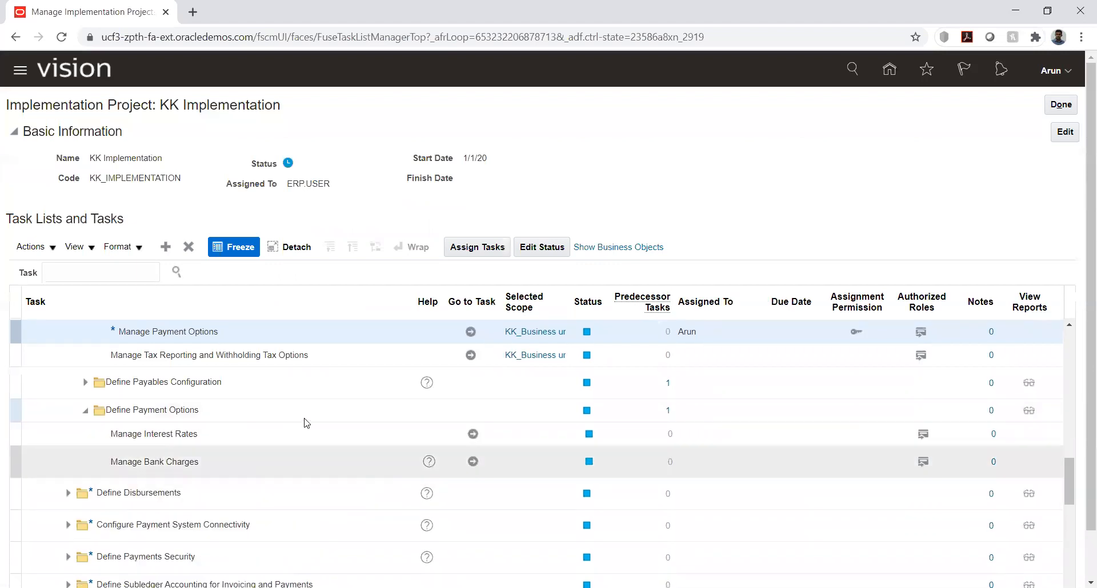
scroll(313, 444, "up", 2)
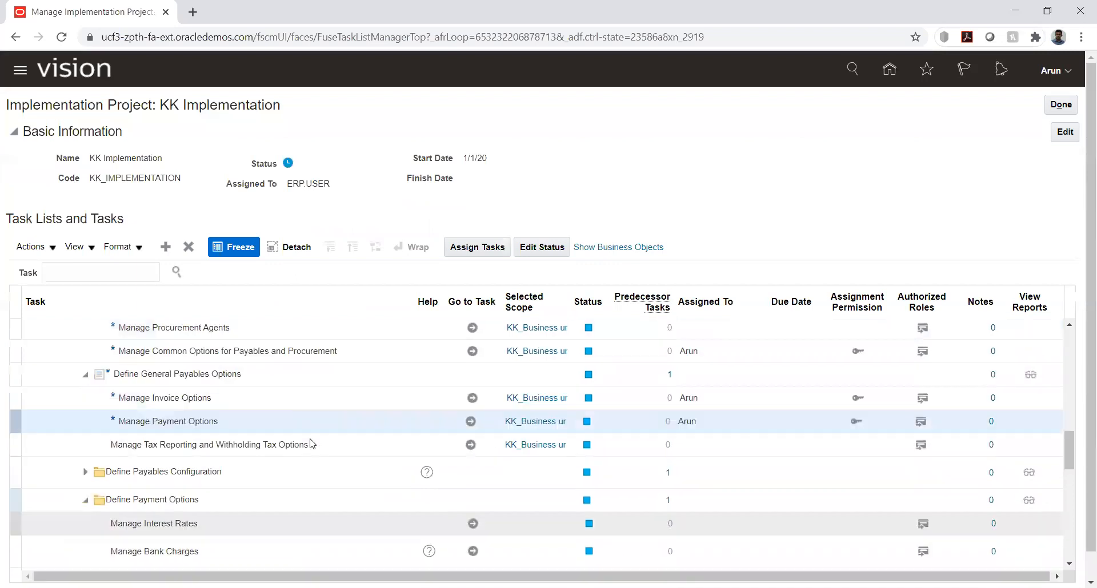
left_click(68, 272)
type("manage")
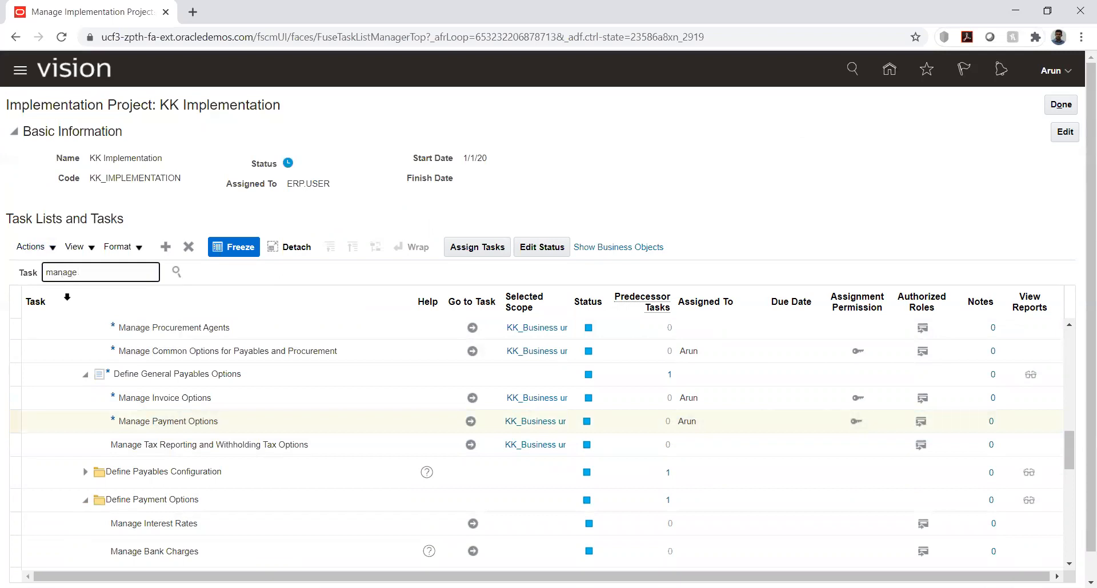
type(" user")
left_click(177, 274)
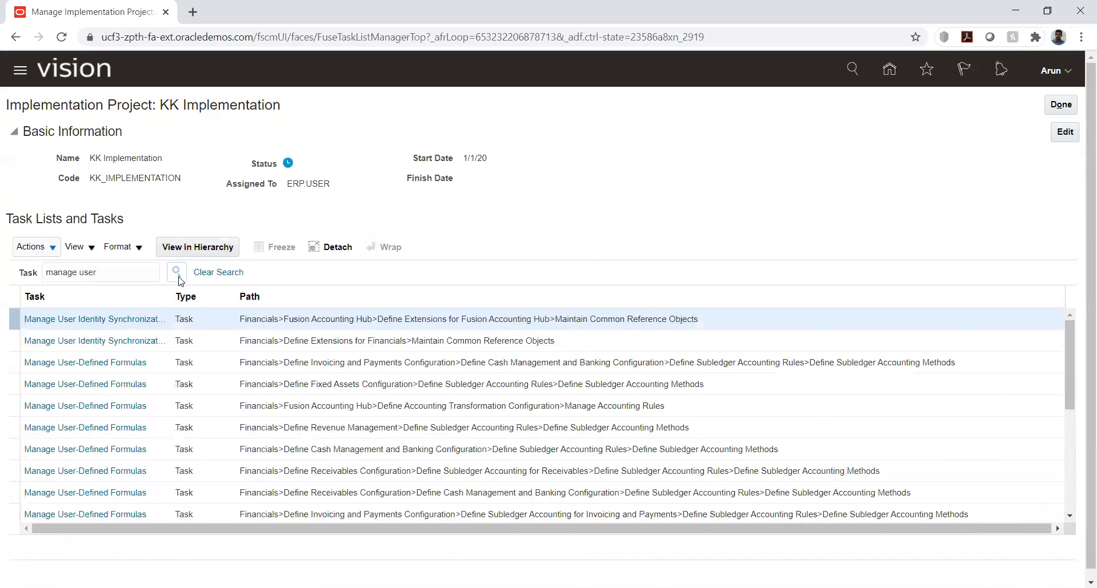
scroll(152, 438, "down", 5)
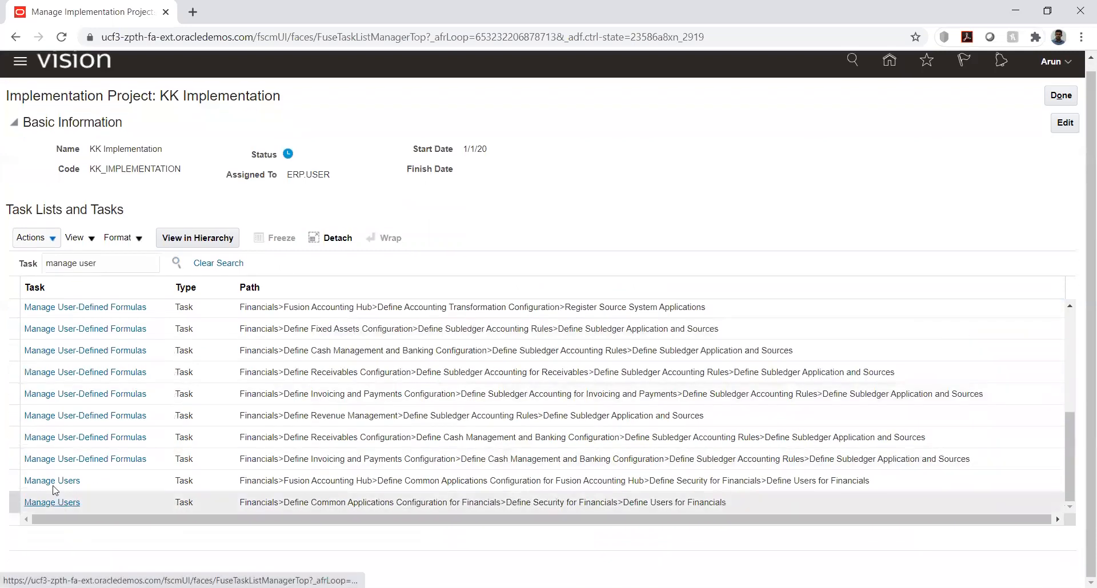
left_click(50, 481)
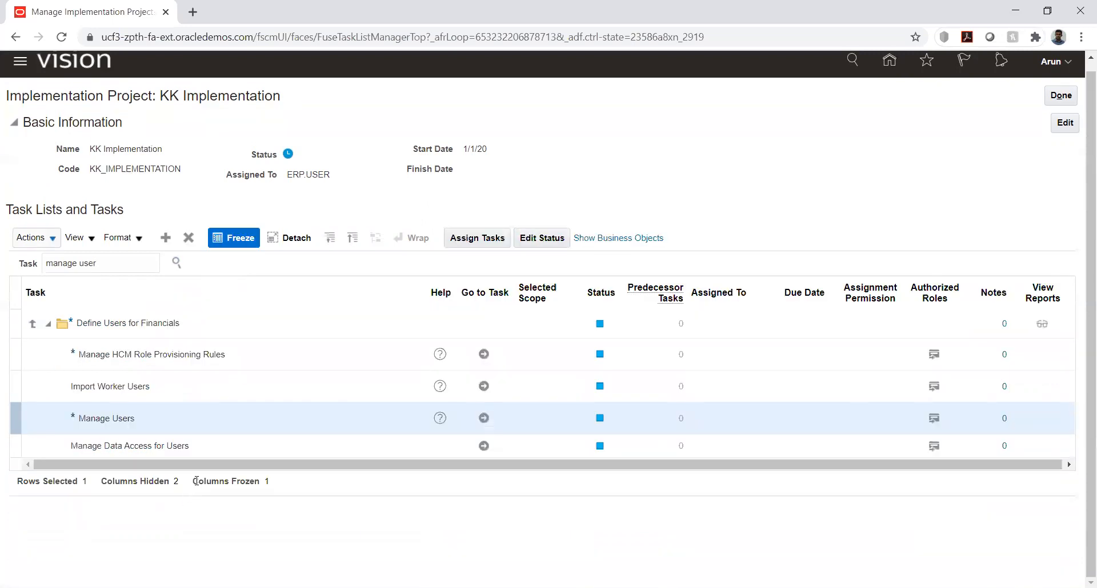
Start creating a user in Manage Users and enter the person's last name and e-mail address
left_click(481, 418)
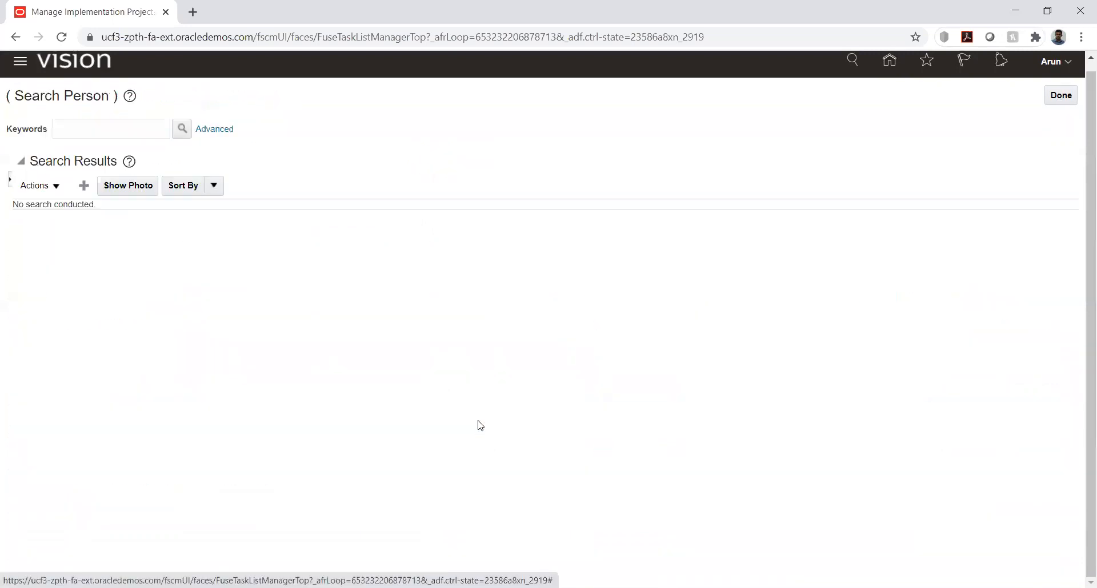
left_click(84, 186)
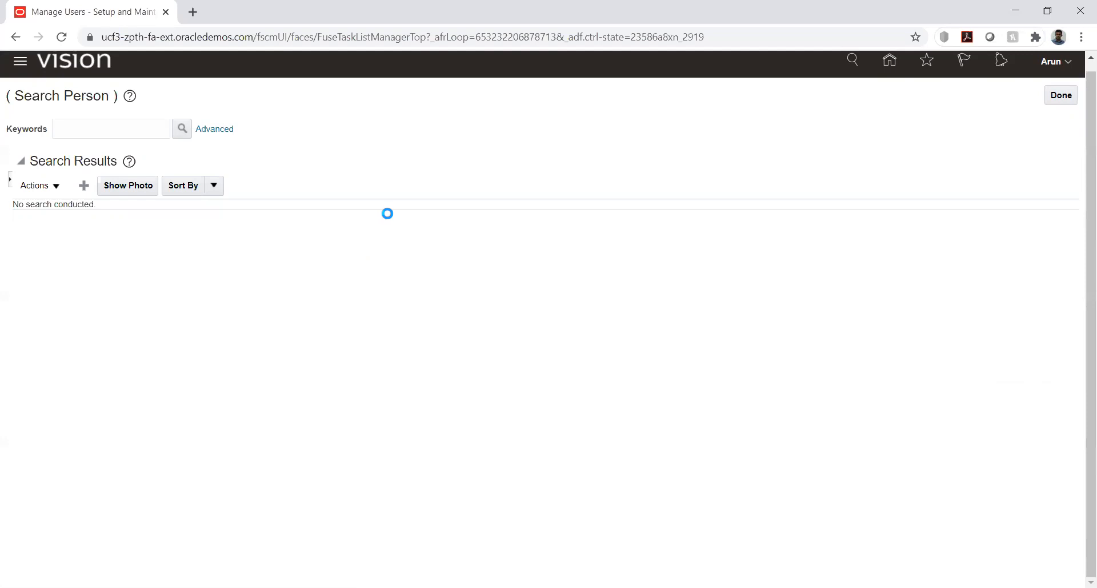
left_click(222, 192)
type("Arun")
key("Tab")
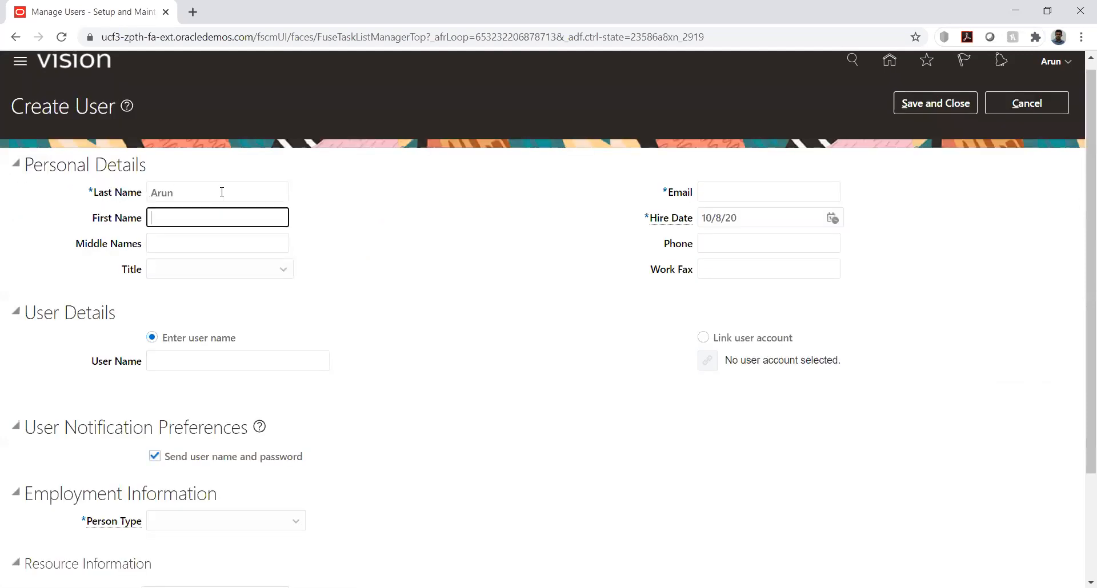
left_click(760, 196)
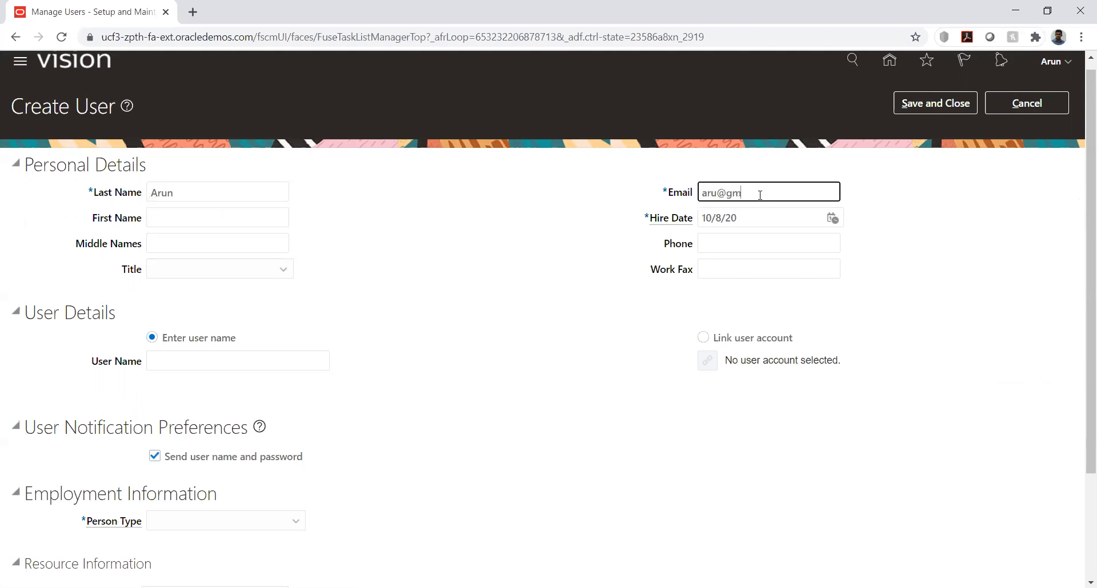
key("Tab")
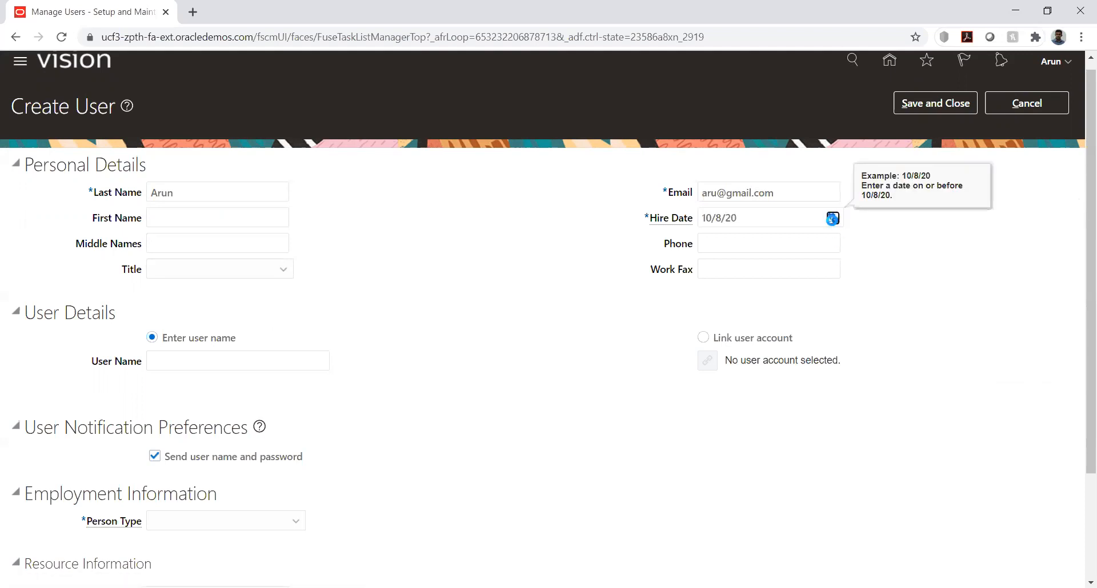
Set the new user's hire date to 1/1/20
left_click(832, 218)
left_click(874, 245)
left_click(876, 264)
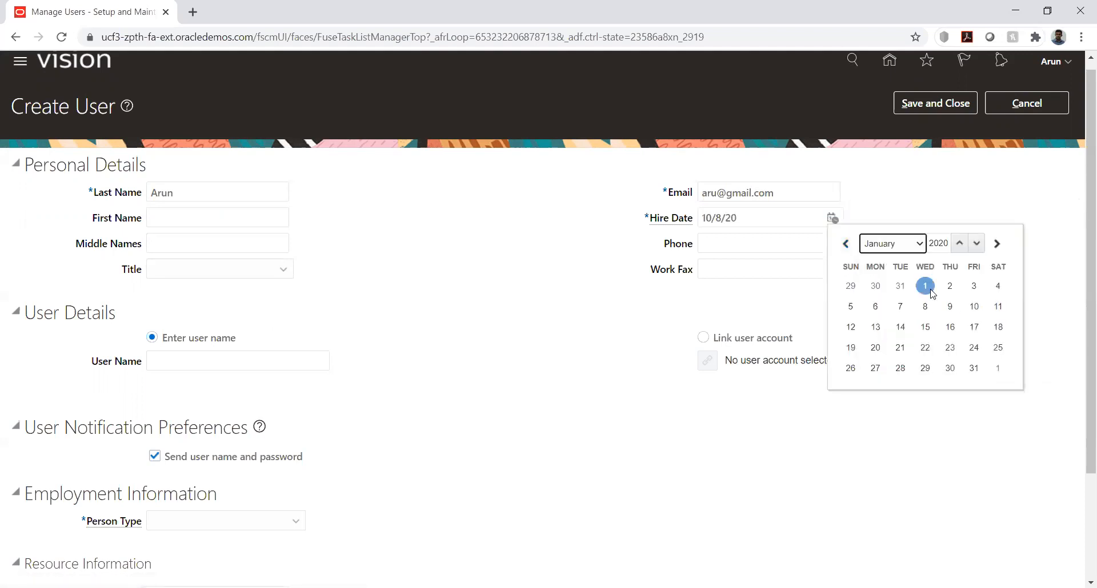
left_click(926, 285)
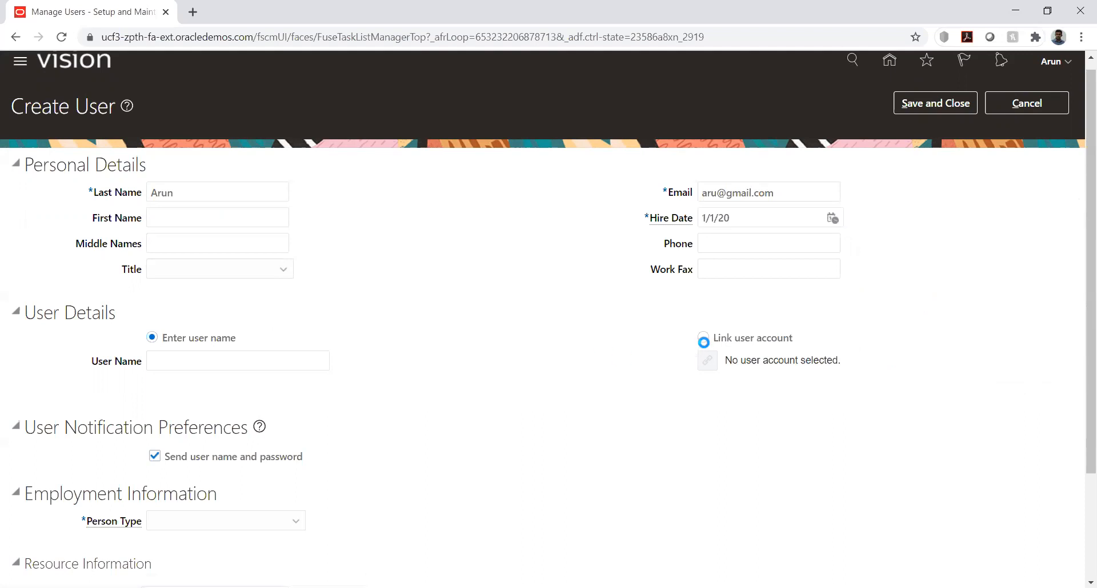
Link the new user to an existing user account, searching for it by the user's name
left_click(703, 338)
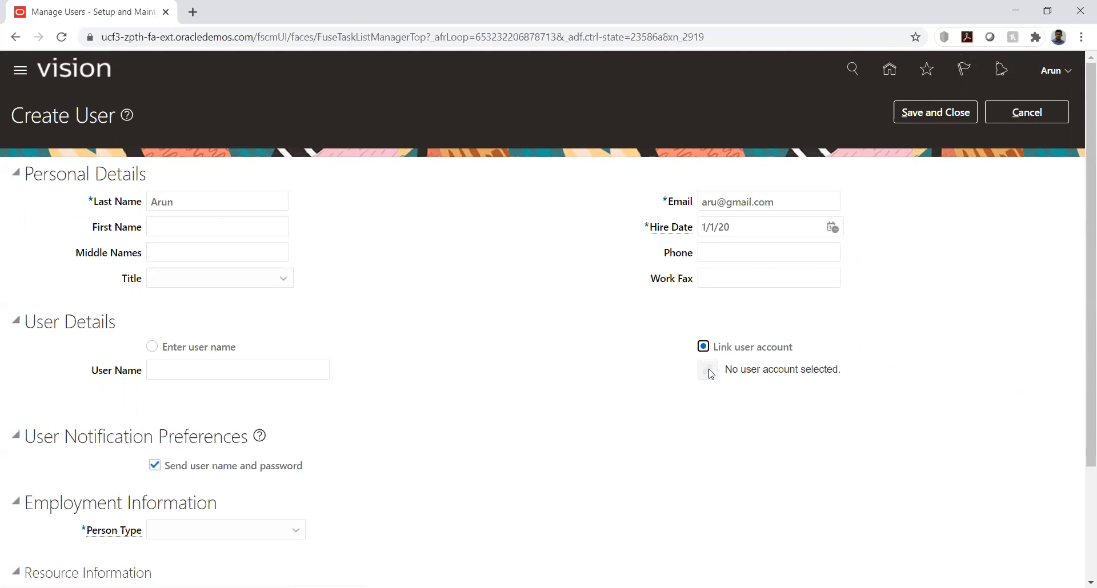
left_click(709, 370)
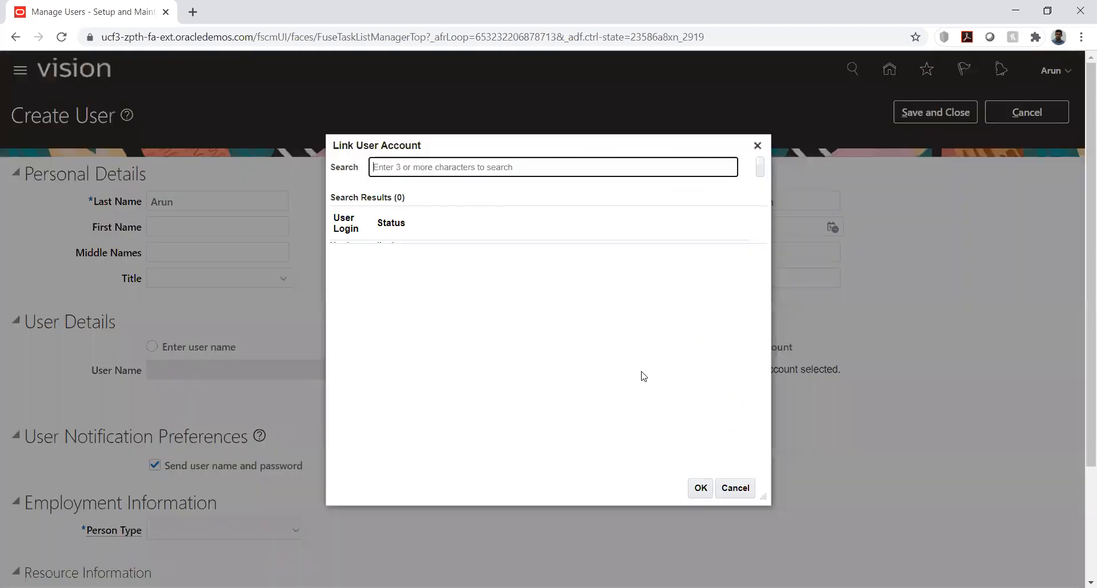
type("Arun")
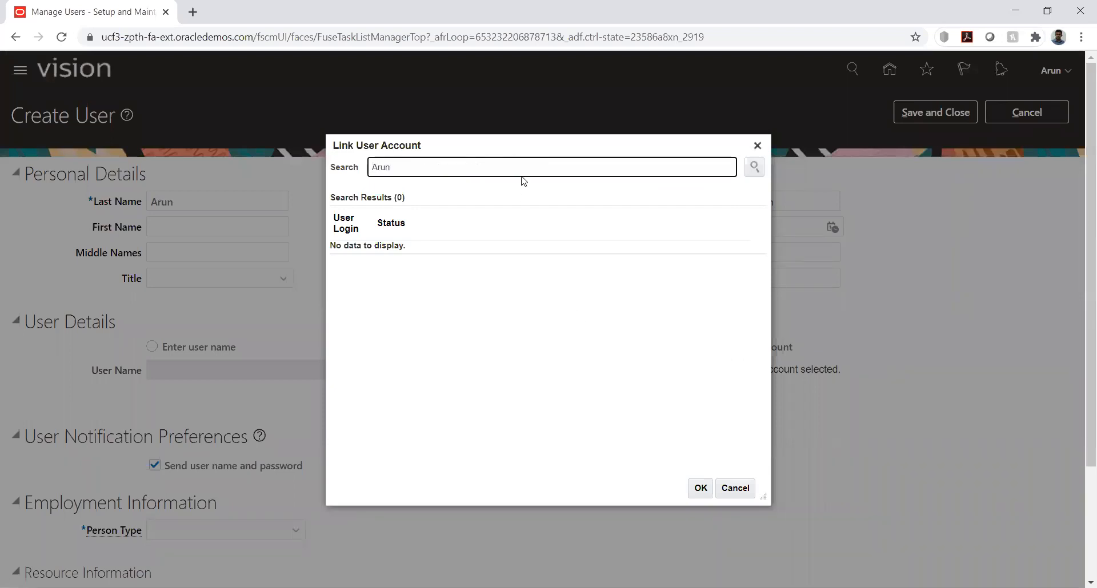
key("Return")
left_click(754, 166)
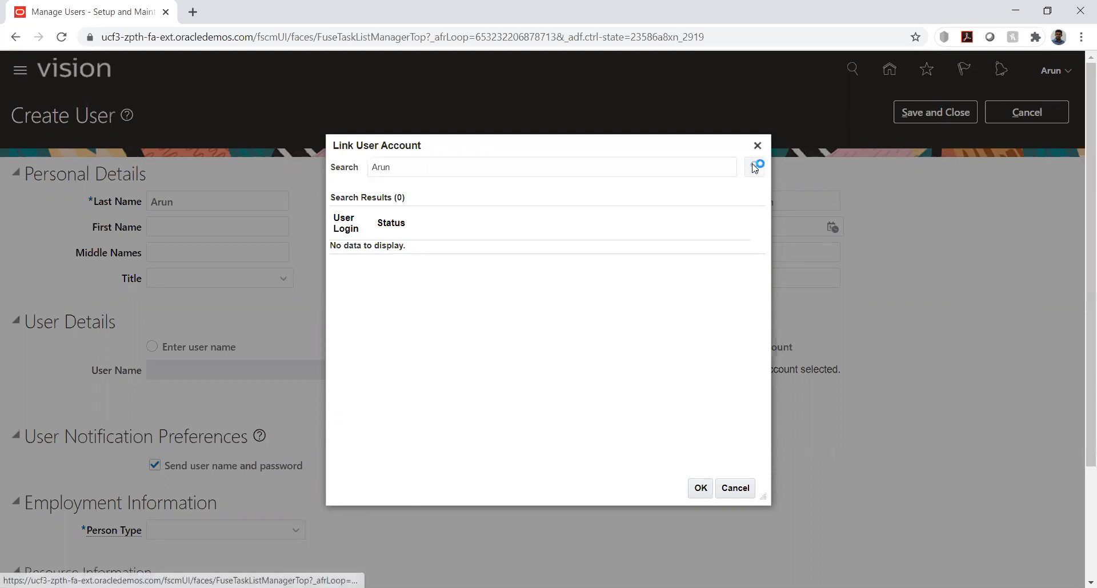
left_click(377, 258)
left_click(701, 486)
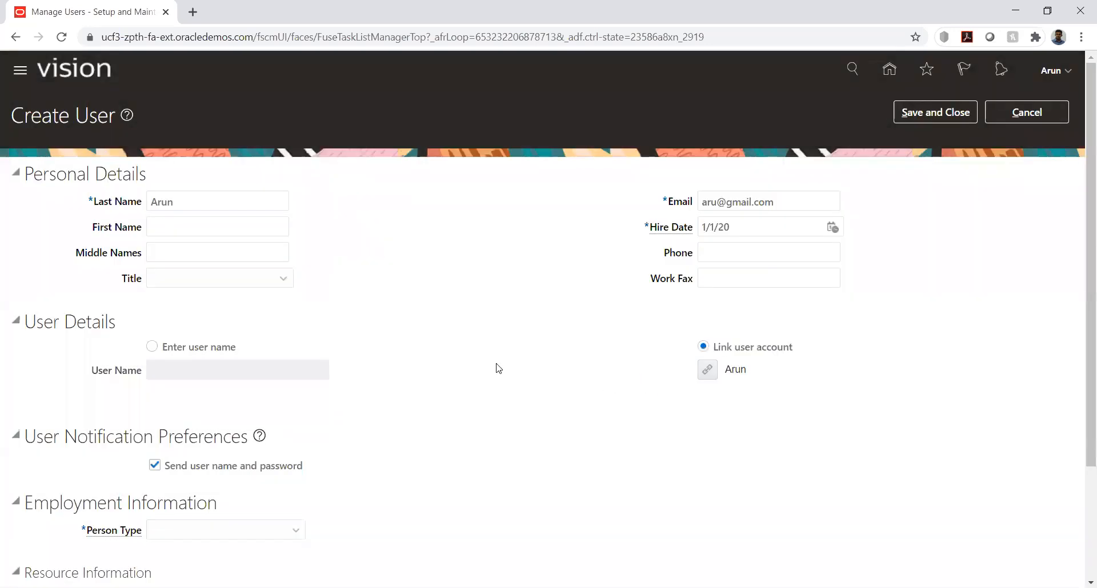
Set the new user's person type to Employee in the employment information
scroll(457, 362, "down", 3)
left_click(261, 384)
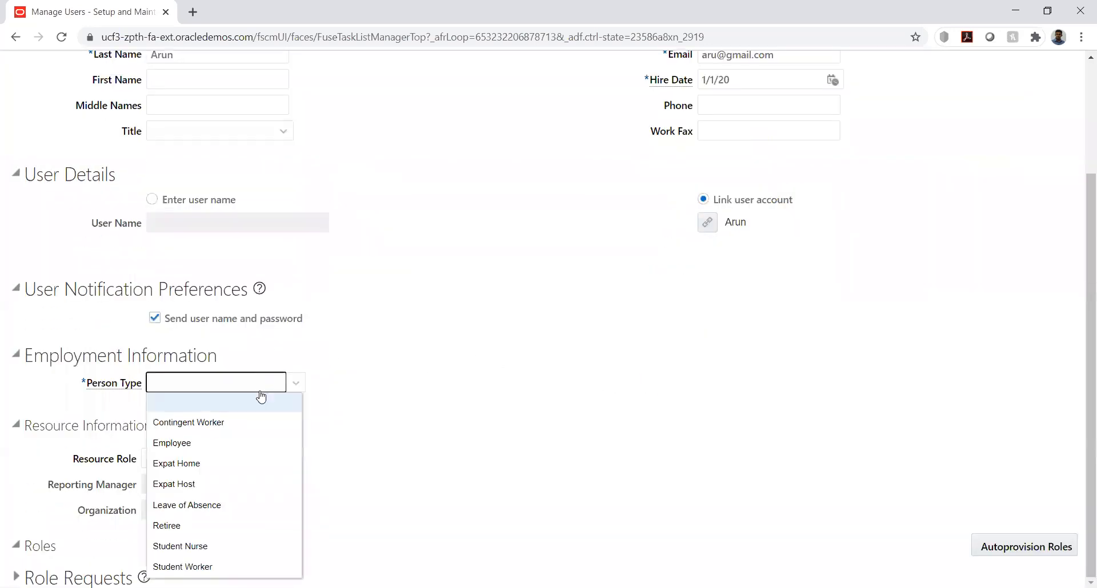
left_click(227, 442)
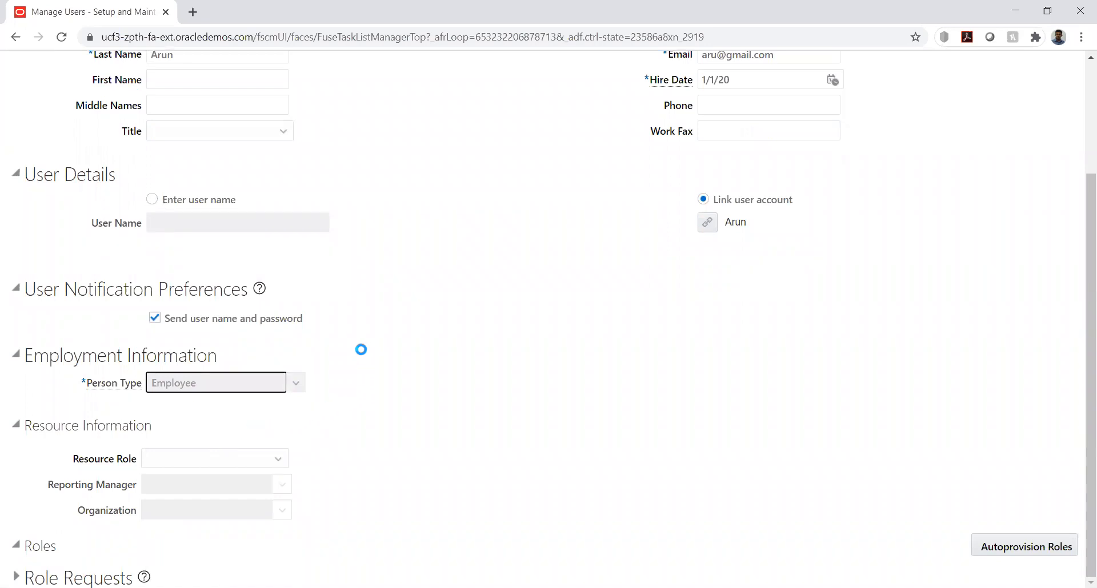
Try to assign KK_LE1 US as the new user's legal employer, and cancel the user creation
scroll(343, 354, "down", 2)
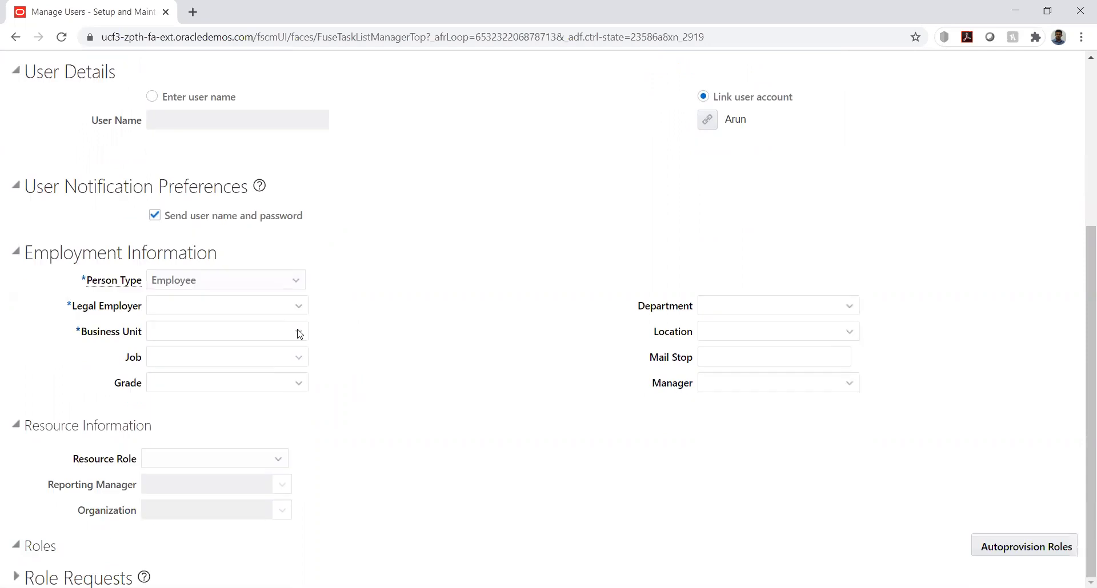
left_click(285, 303)
left_click(298, 305)
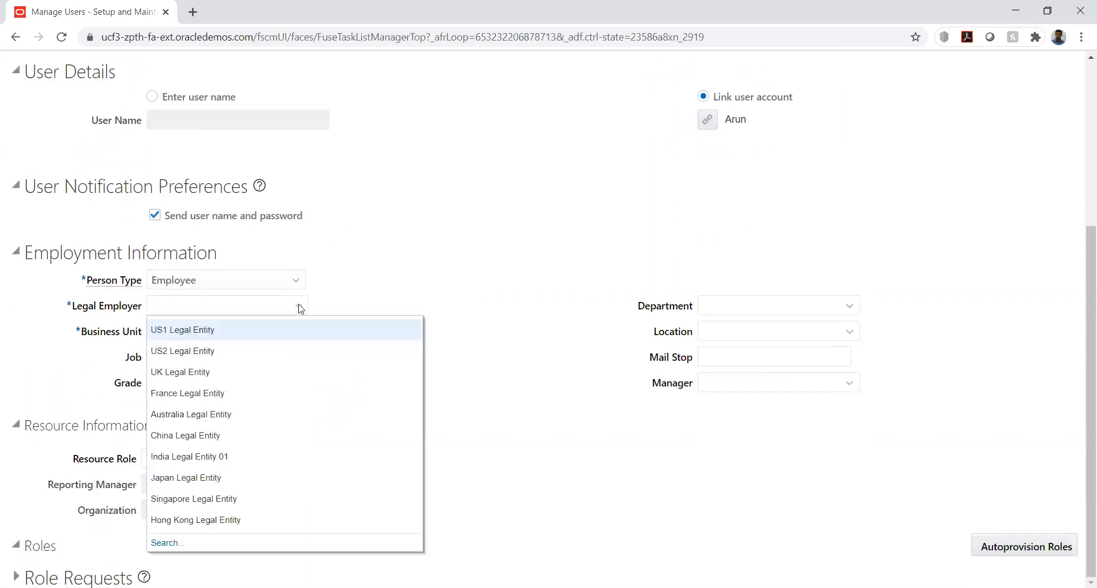
left_click(276, 305)
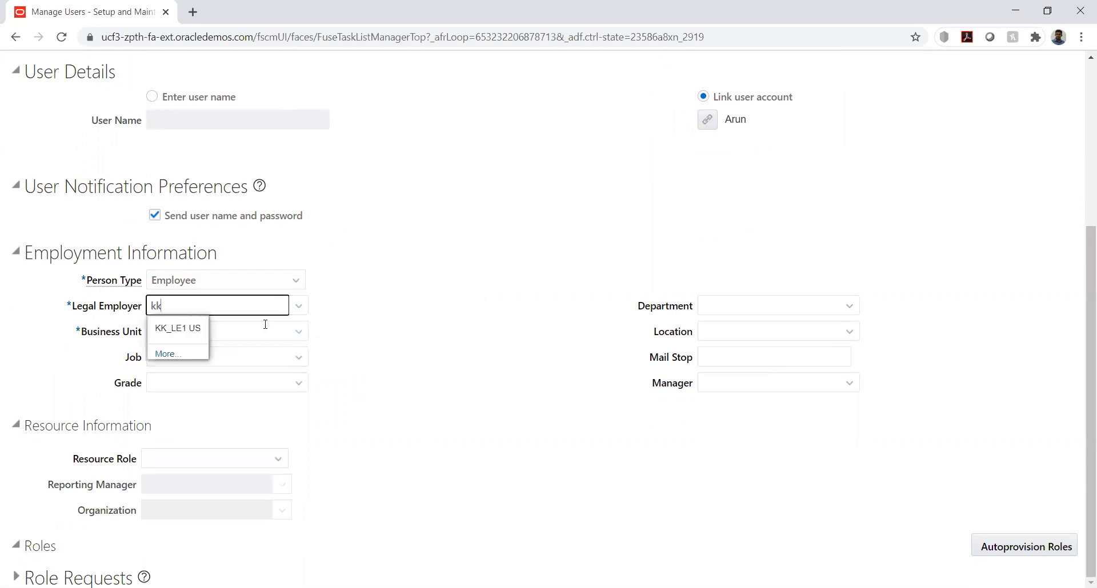
left_click(197, 329)
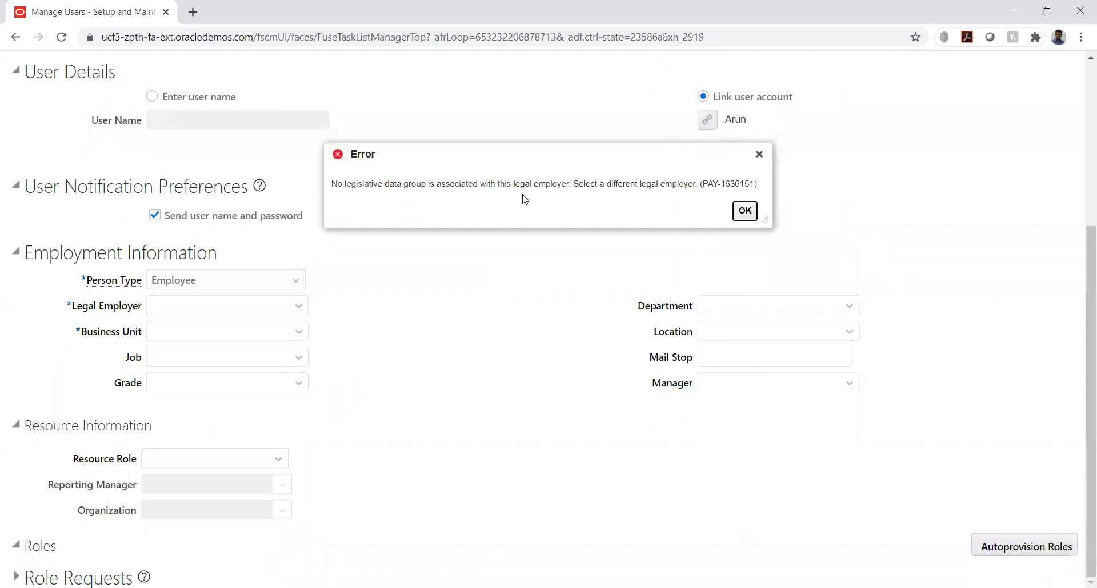
left_click(745, 211)
left_click(1026, 112)
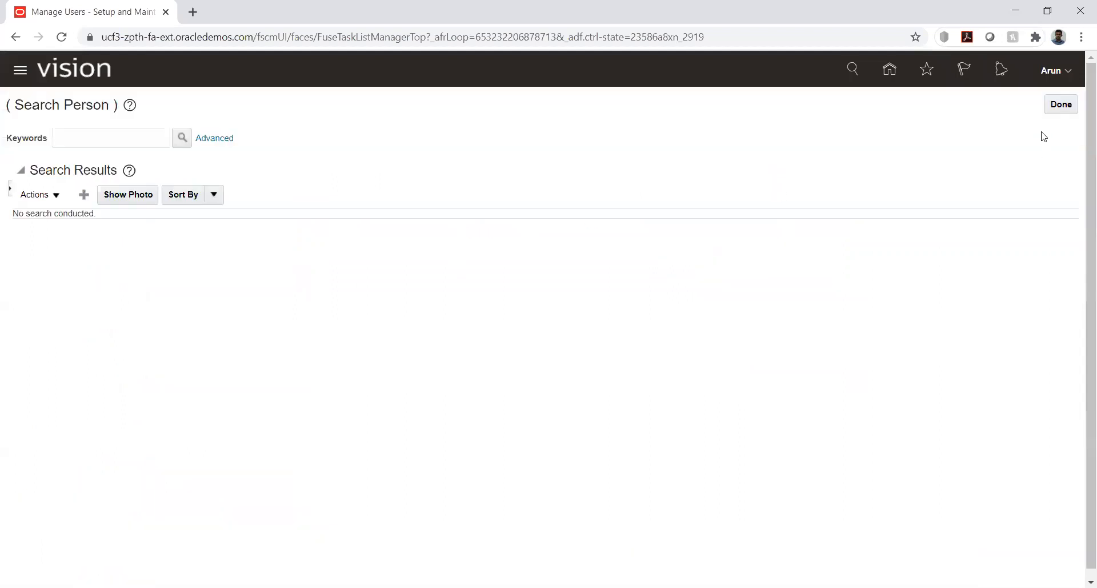
Return to the KK Implementation project and open the selection for adding to its task list, with the search type set to Tasks
left_click(1061, 105)
triple_click(131, 273)
type("%")
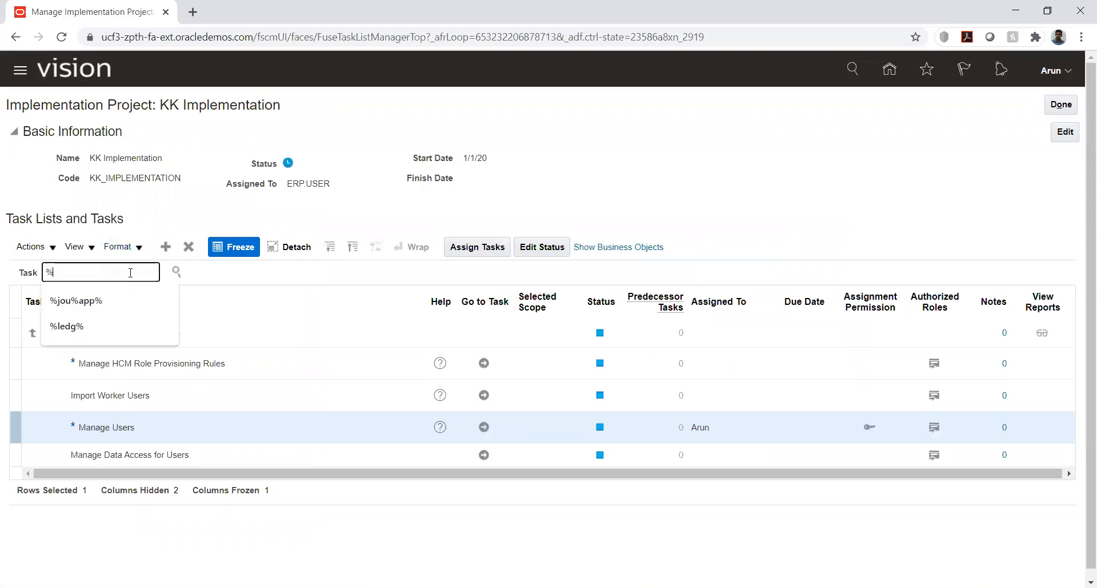
left_click(165, 248)
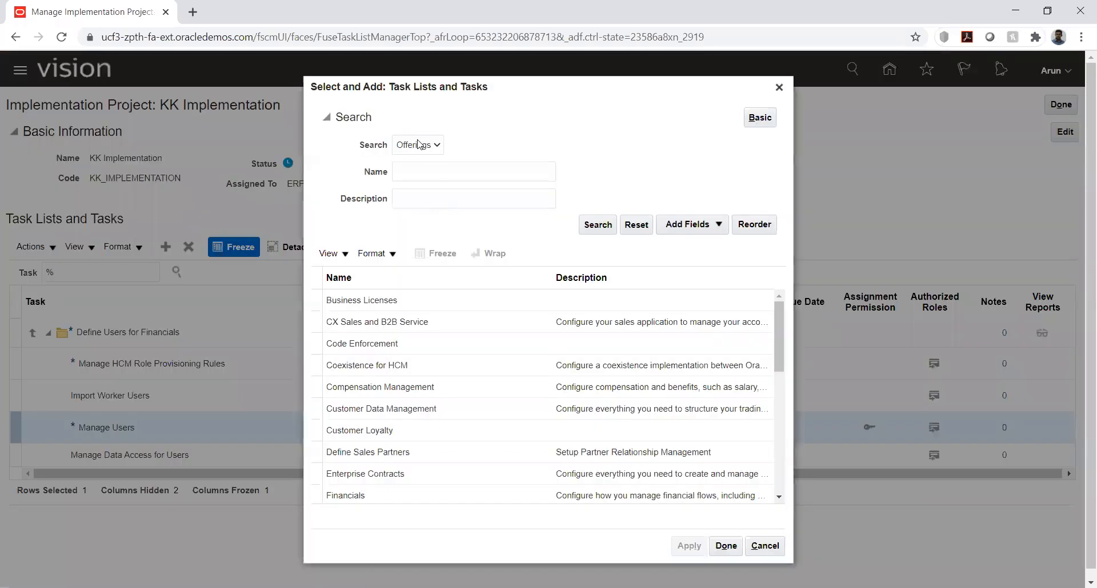
left_click(418, 144)
left_click(431, 184)
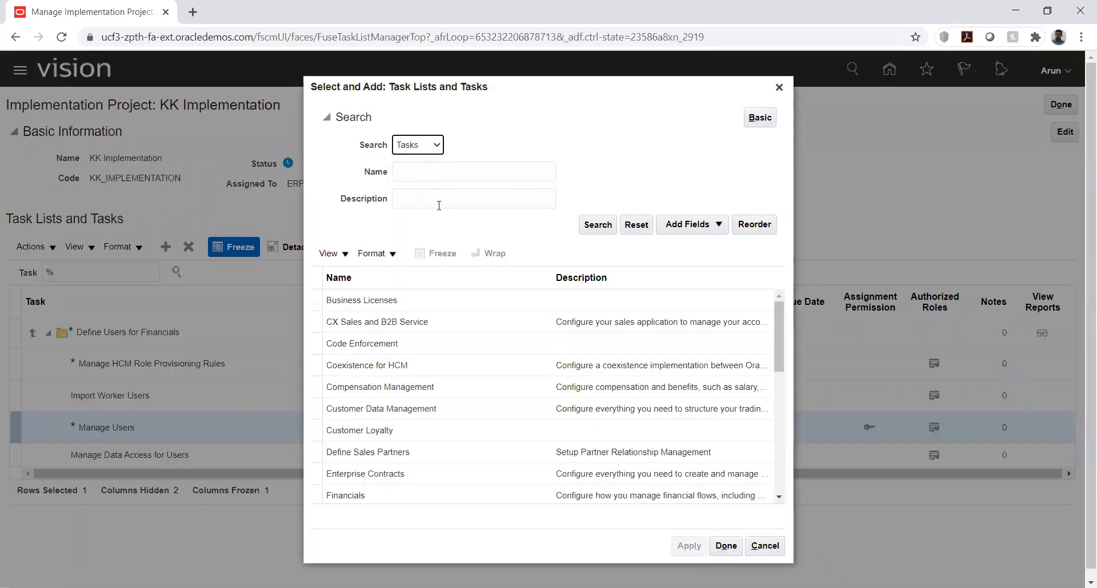
Search the available tasks by name for %legis% and add Manage Legislative Data Groups to the project
left_click(439, 205)
left_click(424, 175)
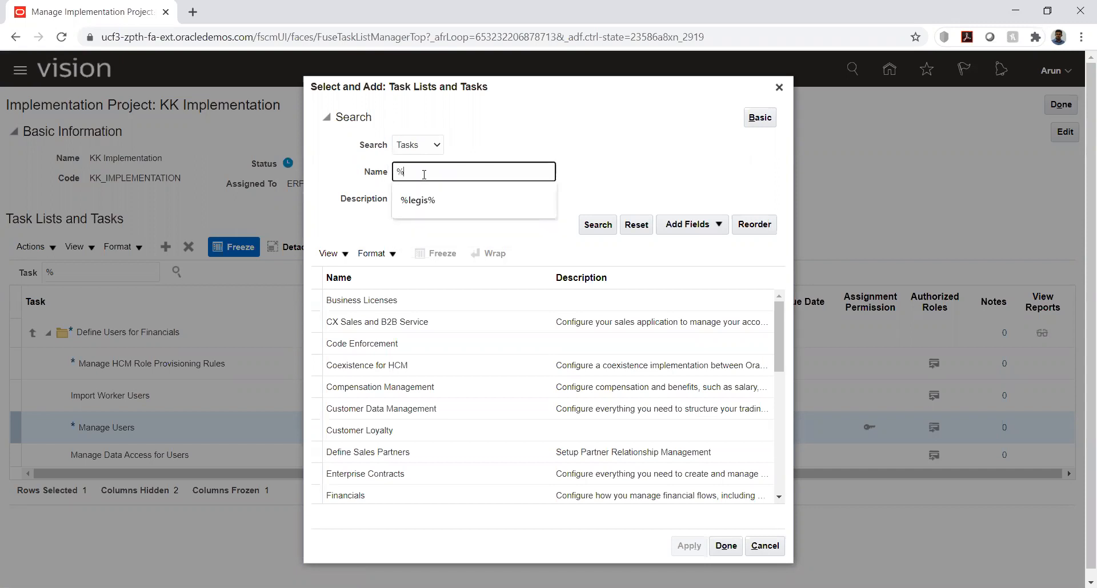
type("%legis%")
key("Return")
left_click(450, 430)
left_click(685, 481)
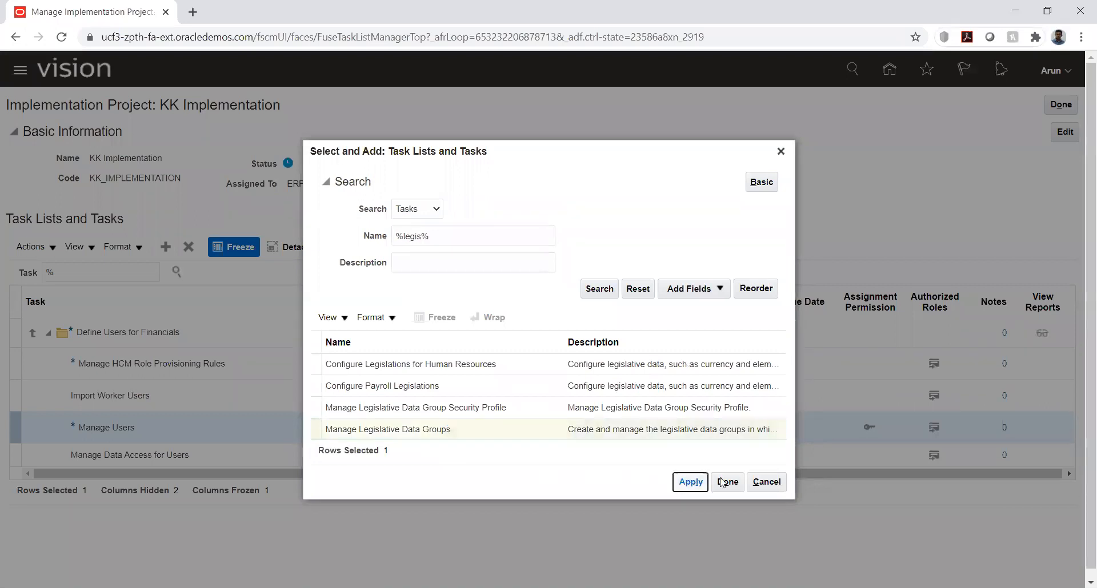
left_click(728, 483)
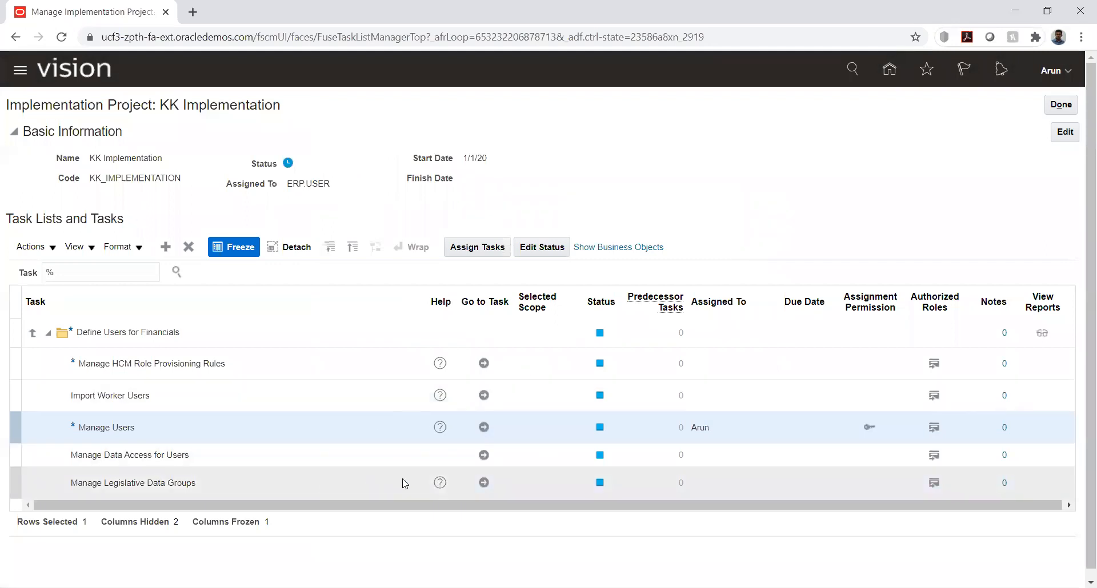
Go to the Manage Legislative Data Groups task and start a new legislative data group named KK_LDG
left_click(483, 483)
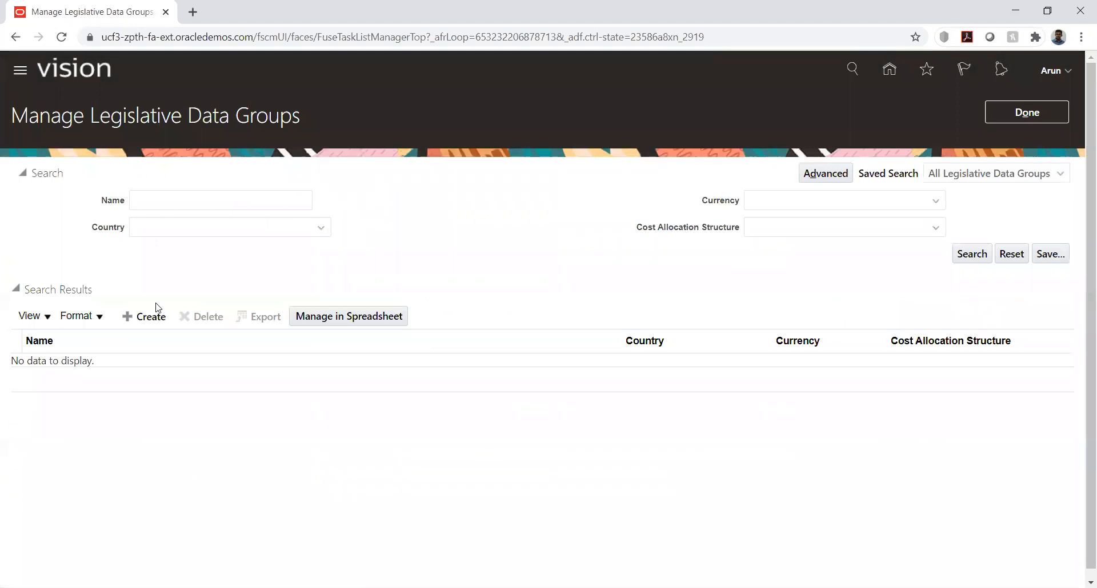
left_click(144, 317)
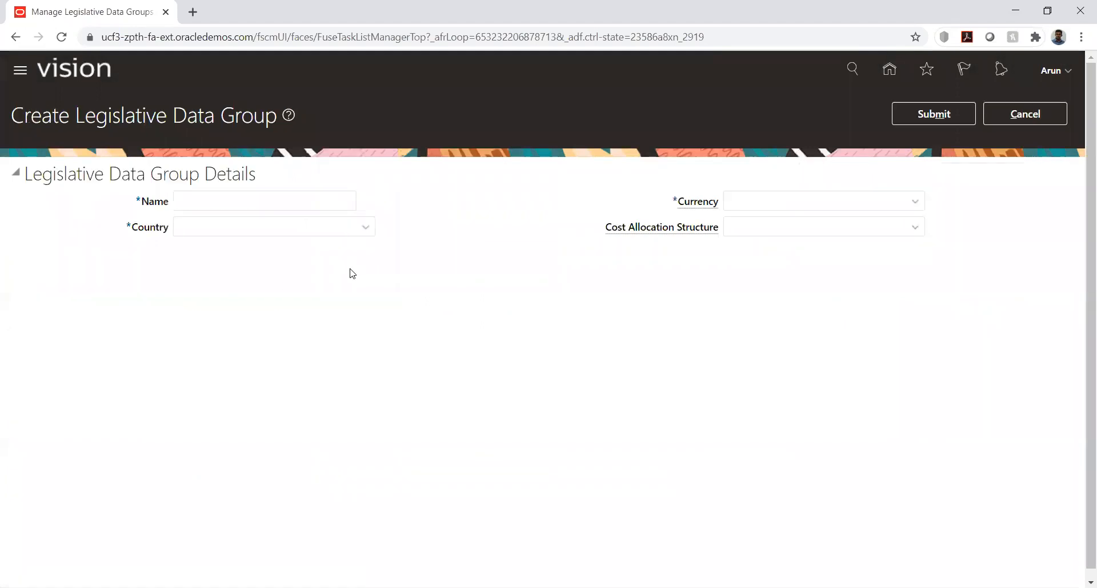
left_click(223, 197)
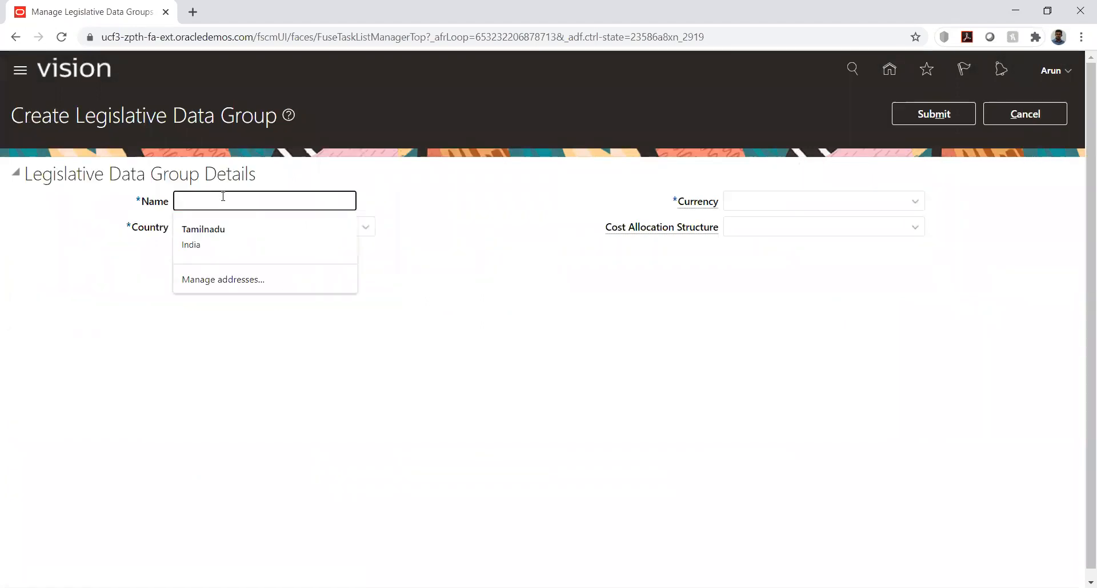
type("KK_LDG")
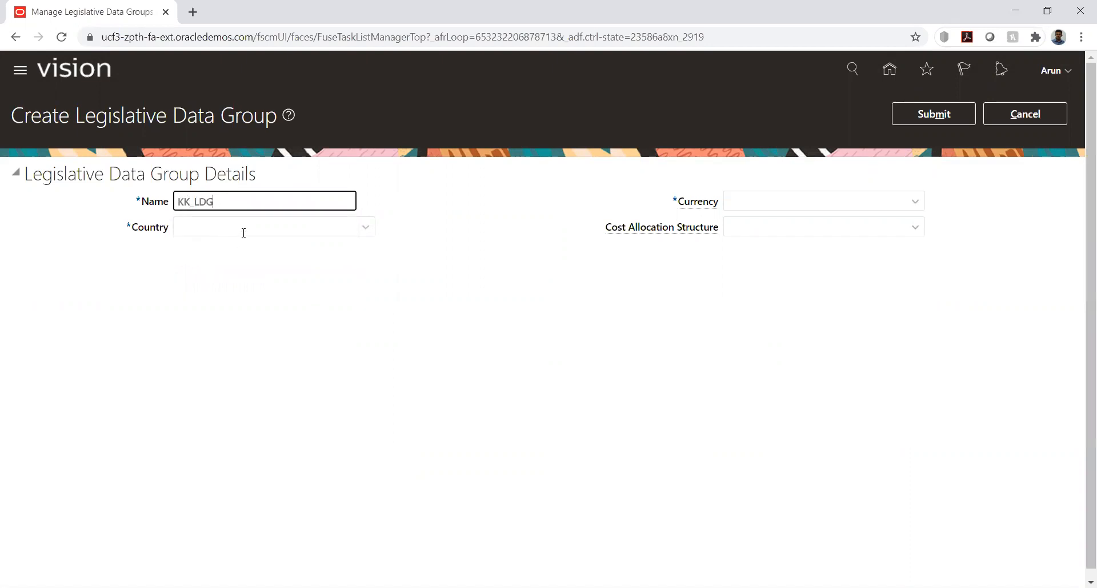
Set the KK_LDG country to United States, searching the country list for "Unit"
left_click(244, 231)
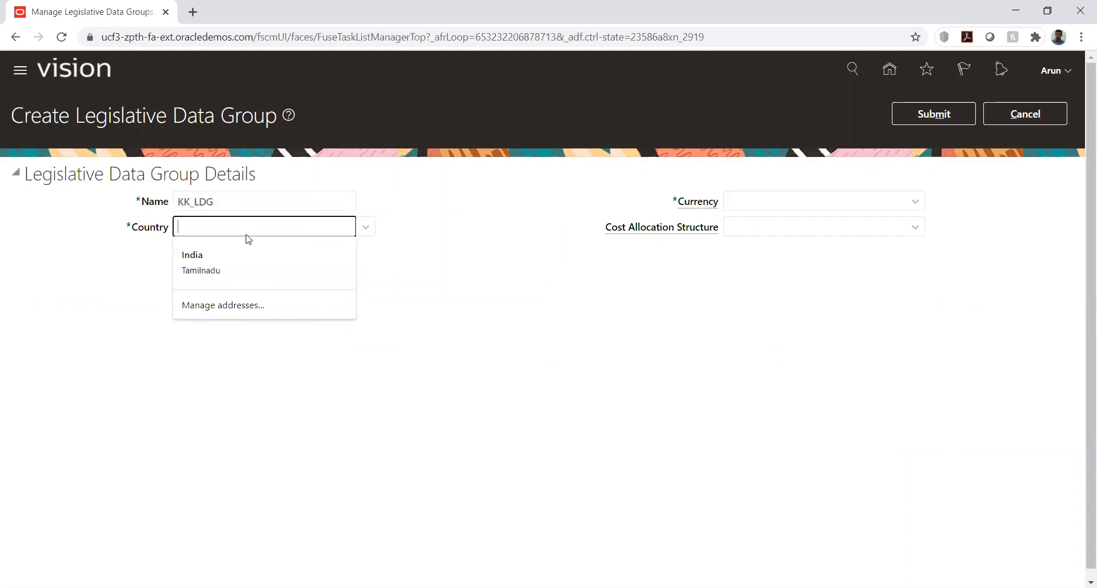
left_click(366, 227)
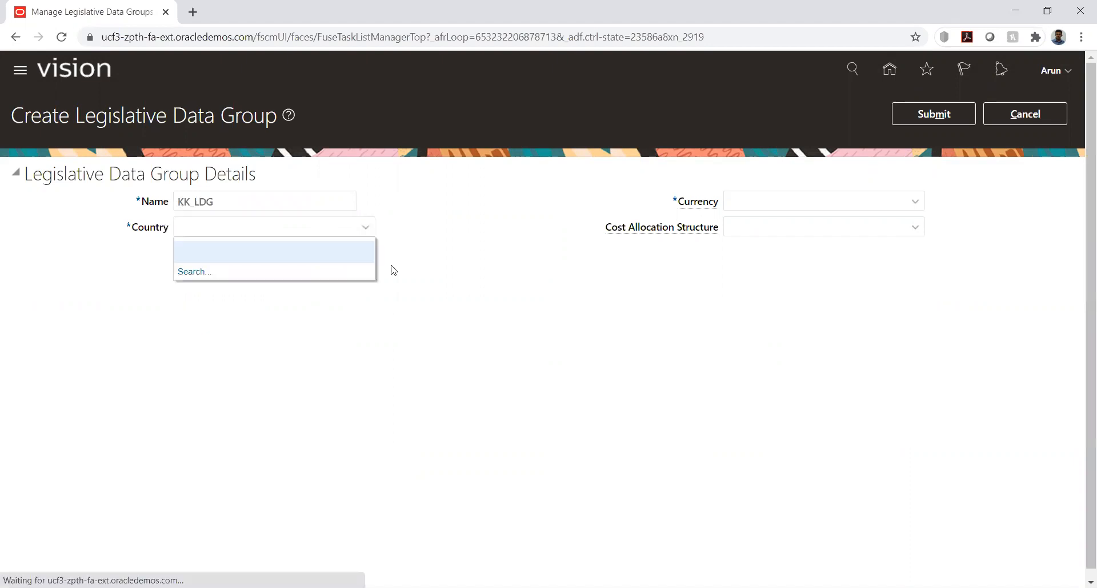
left_click(190, 272)
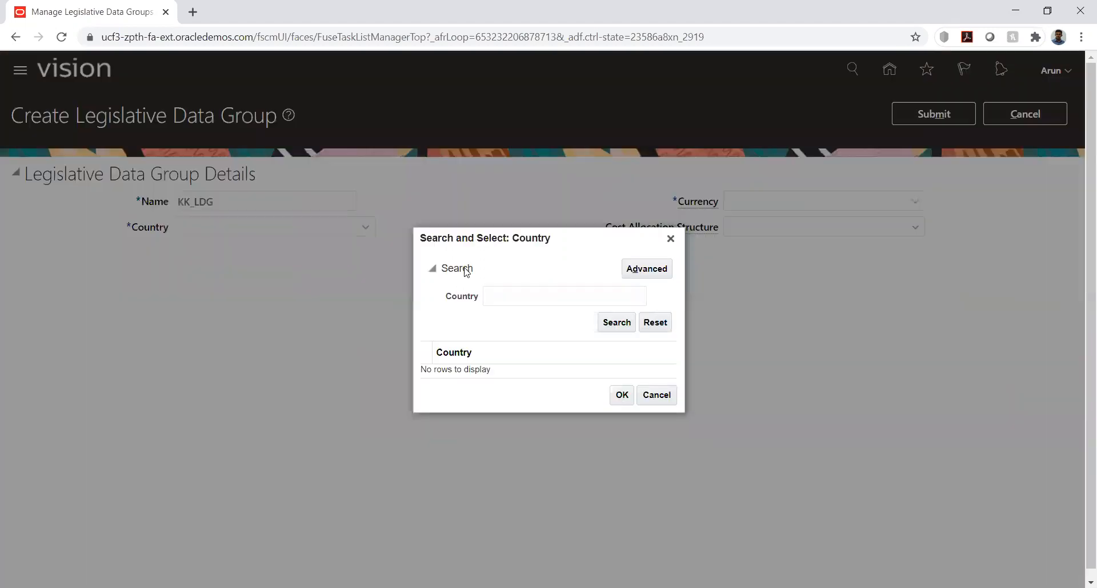
left_click(499, 295)
type("Un")
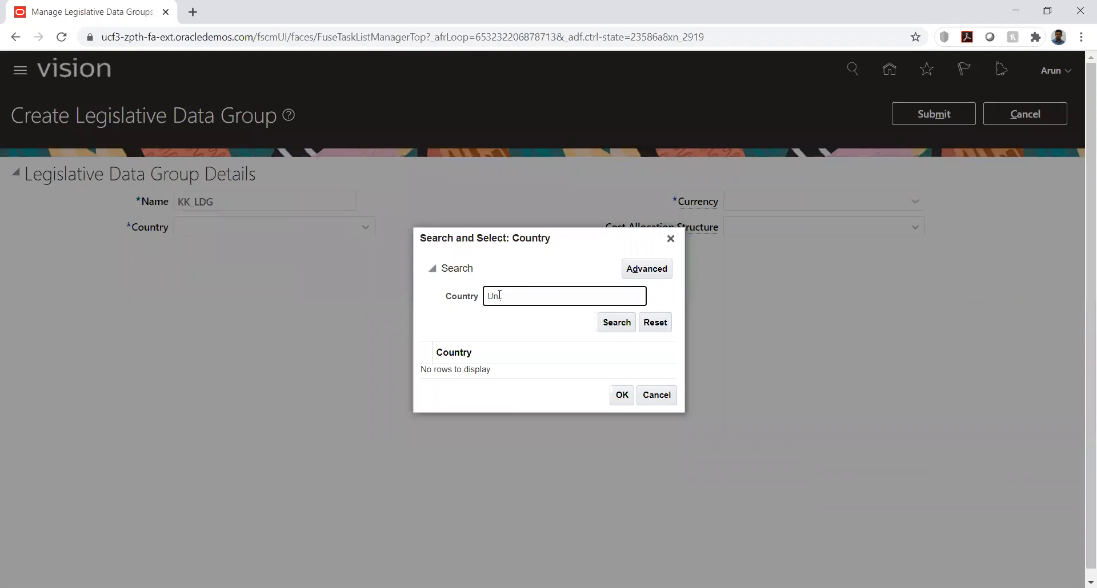
type("it")
left_click(617, 322)
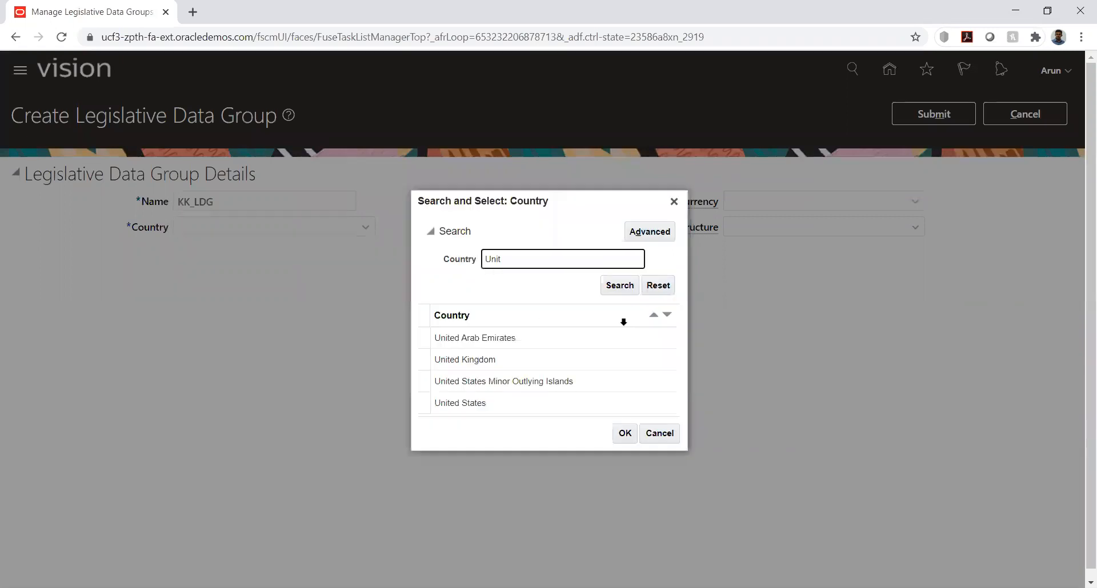
double_click(494, 403)
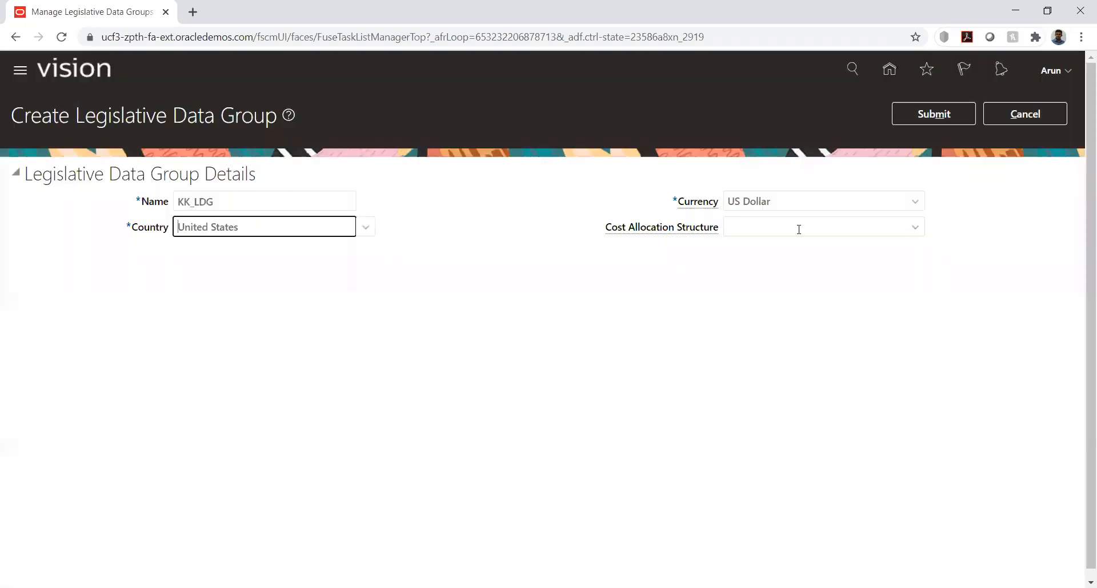
Submit the KK_LDG legislative data group and return to the KK Implementation project
left_click(943, 114)
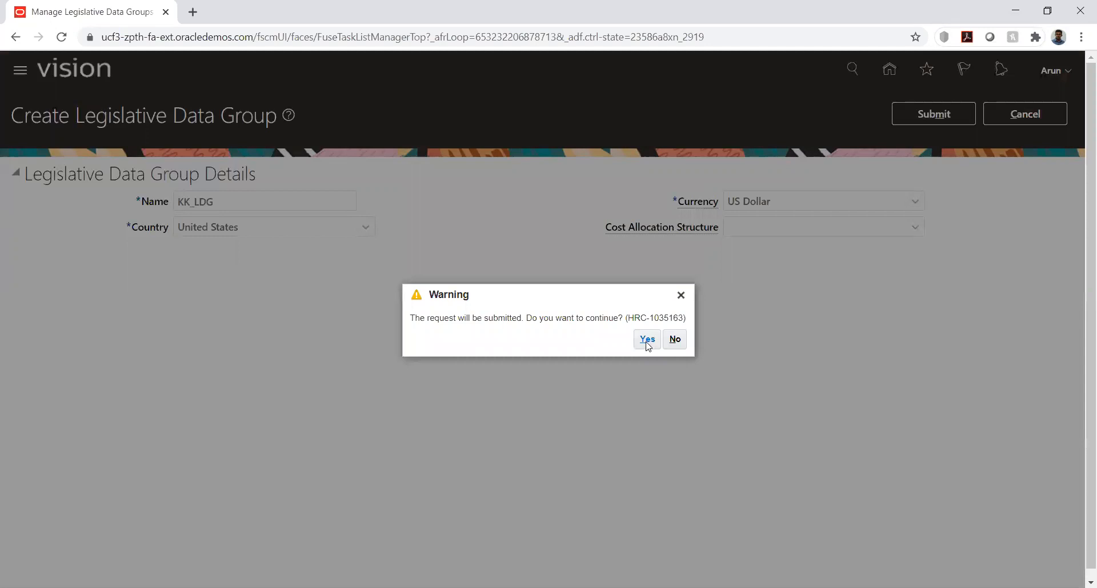
left_click(647, 340)
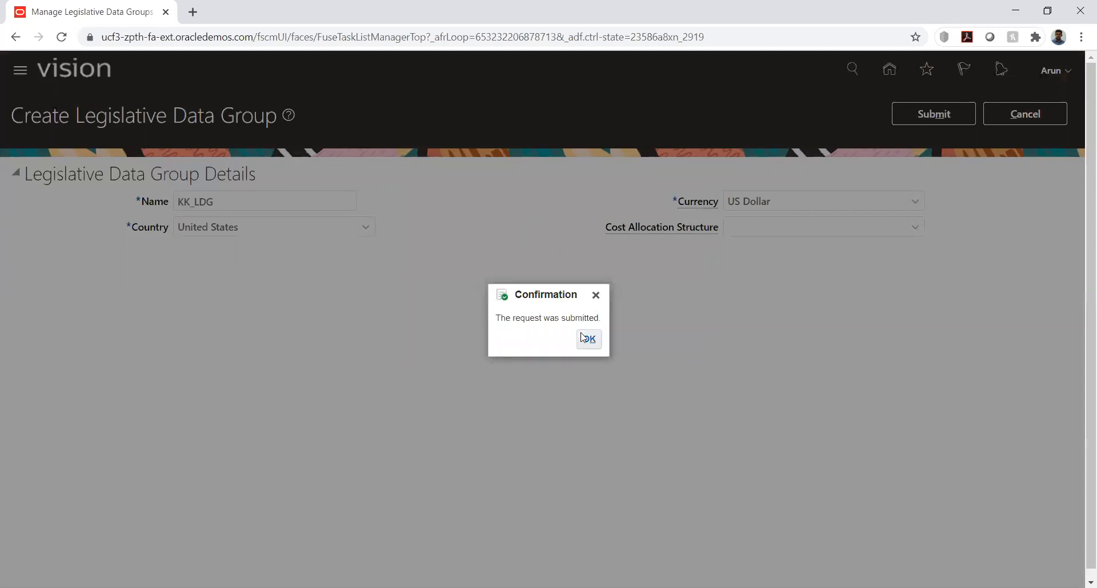
key("Return")
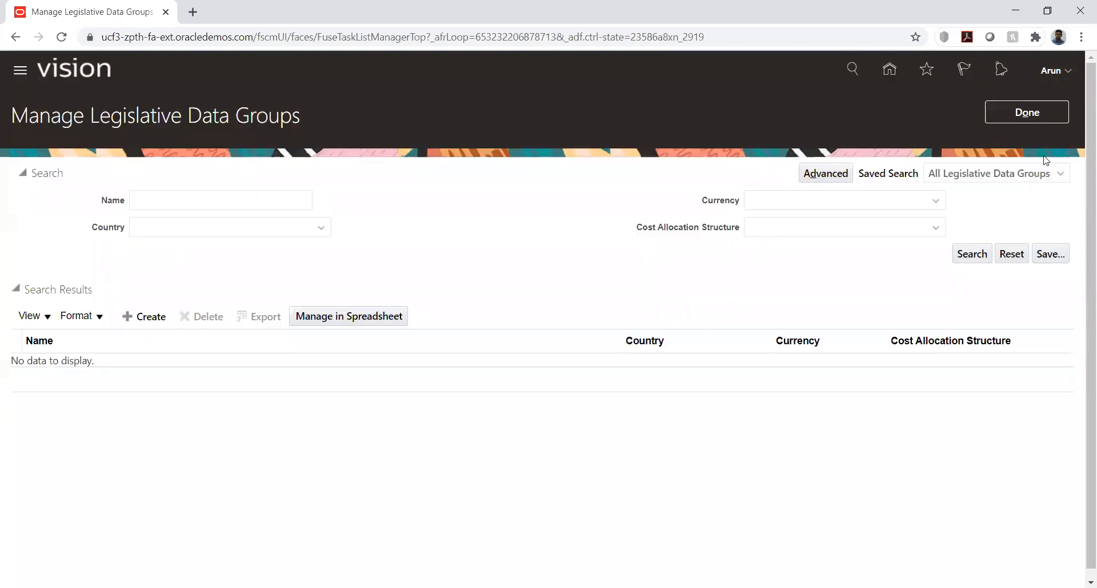
left_click(1022, 113)
Search the project's task list for %hcm% and open Manage Legal Entity HCM Information in the hierarchy
left_click(121, 273)
type("hcm%")
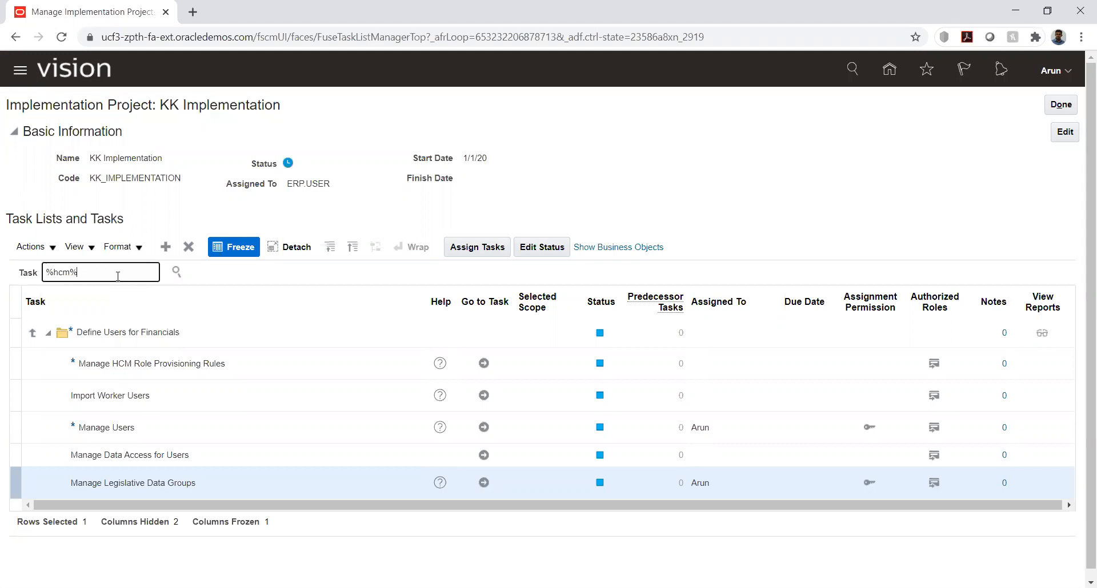
key("Return")
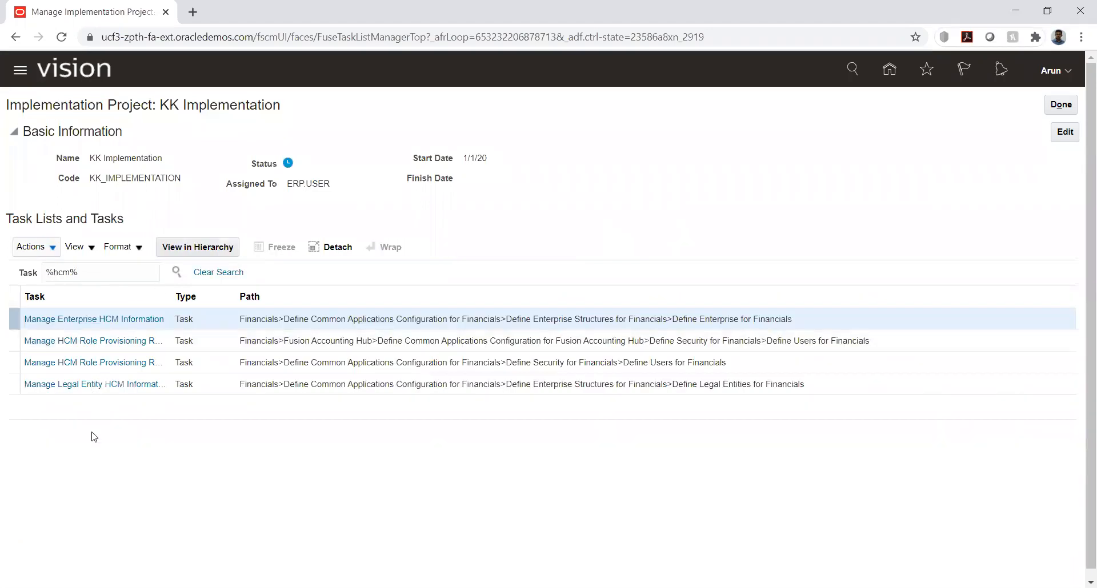
left_click(75, 385)
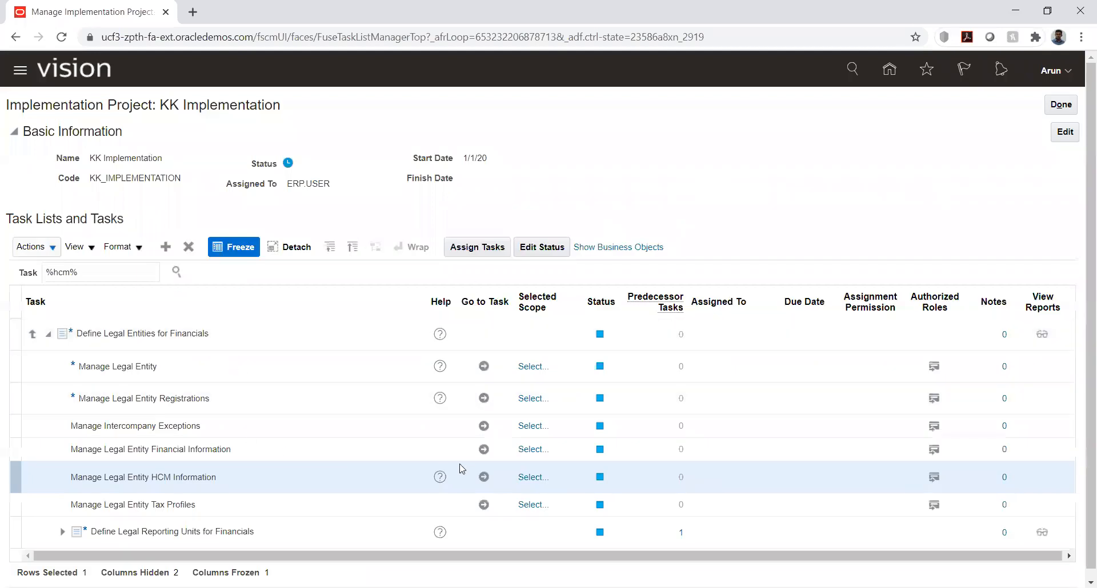
Go to the Manage Legal Entity HCM Information task, choosing Select and Add for the legal entity scope
left_click(483, 479)
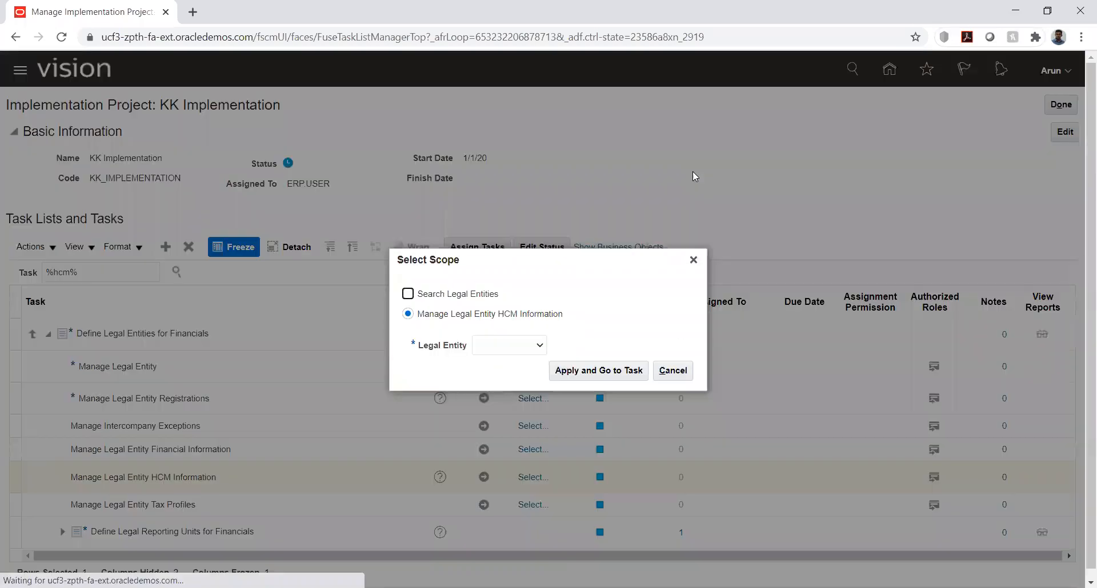
left_click(497, 345)
left_click(504, 381)
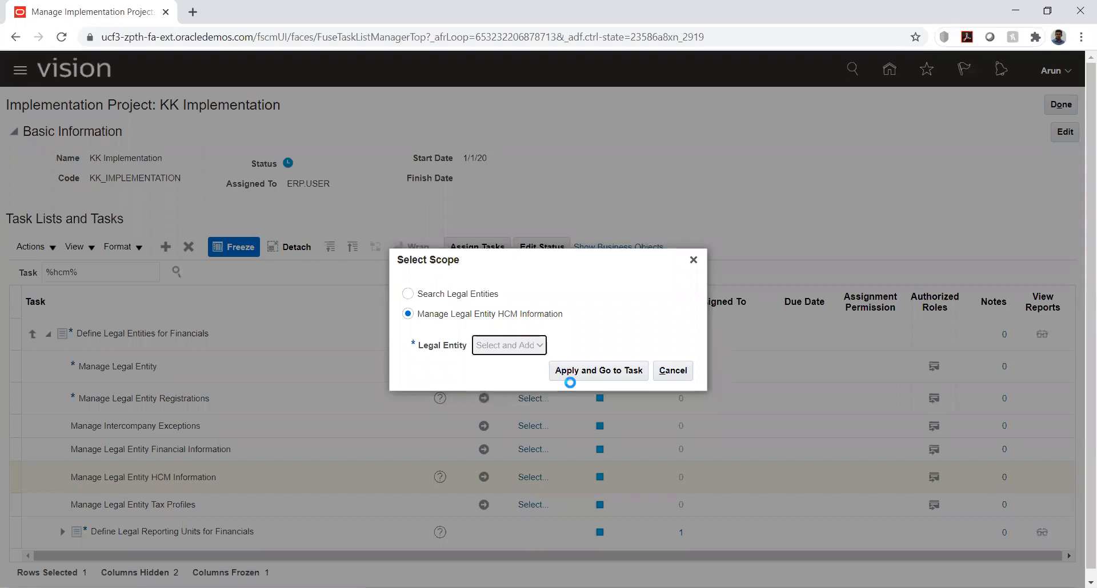
left_click(595, 372)
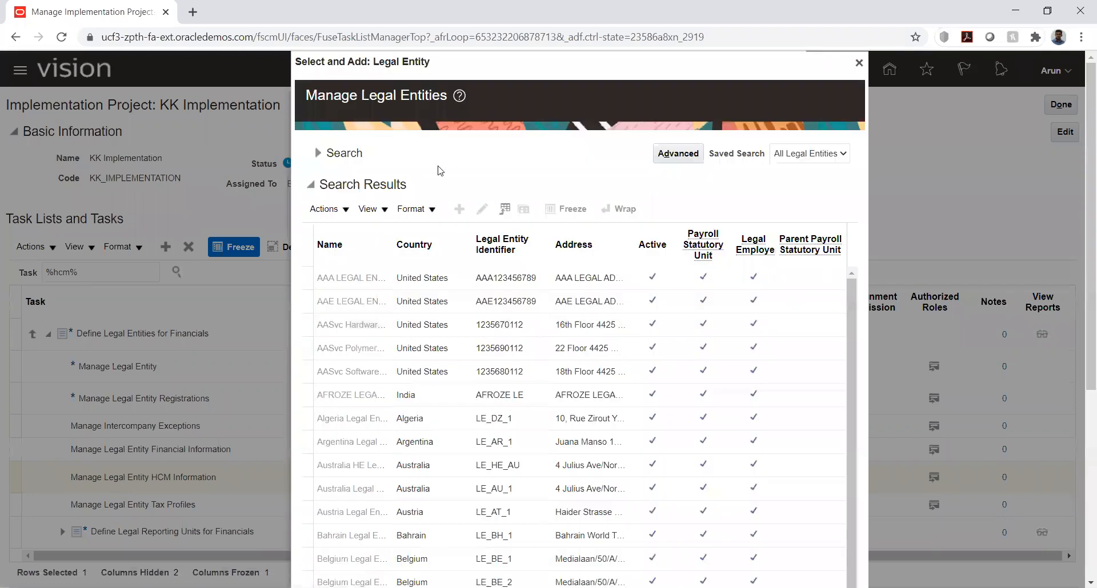
Search the legal entities by name for "kk" and select KK_LE1 as the task's scope
left_click(318, 152)
left_click(417, 183)
type("kk")
key("Return")
left_click(411, 405)
left_click(722, 451)
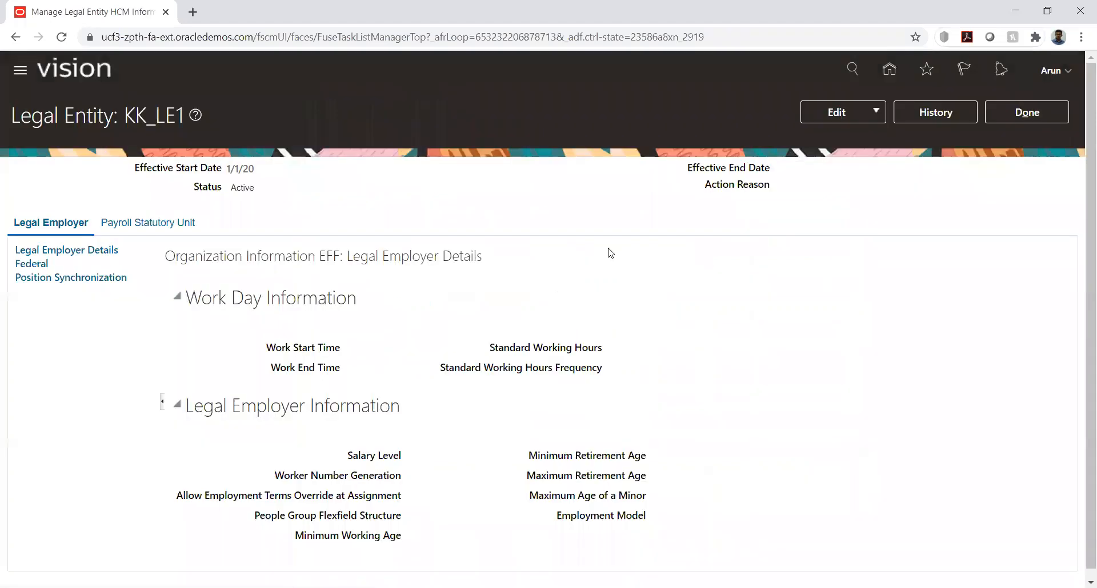
Edit KK_LE1's payroll statutory unit details, setting Associated Legislative Data Group to KK_LDG, found by searching for "kk"
left_click(858, 161)
left_click(197, 227)
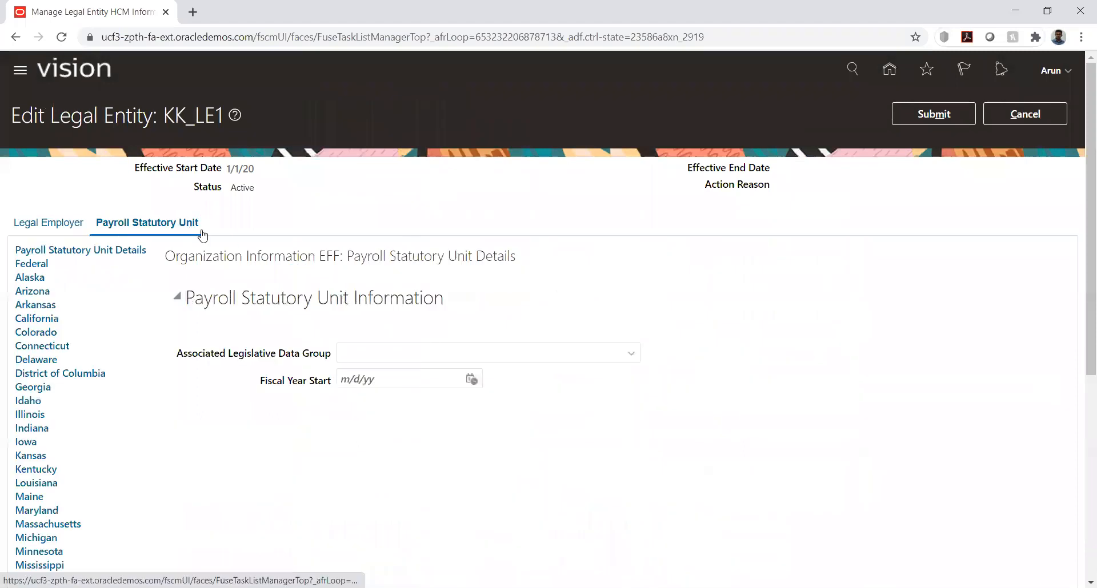
left_click(631, 355)
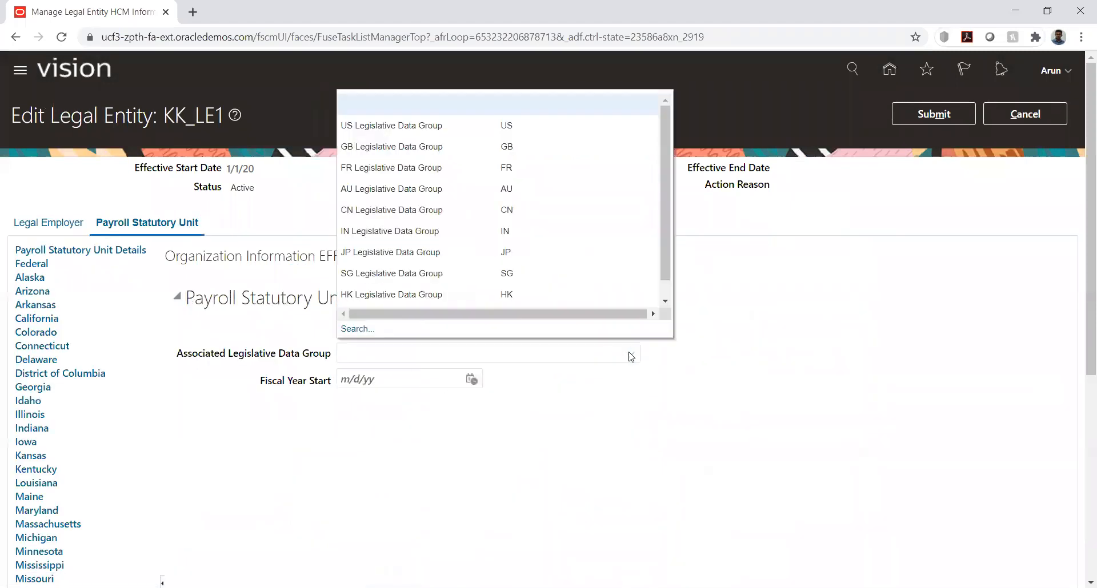
left_click(486, 354)
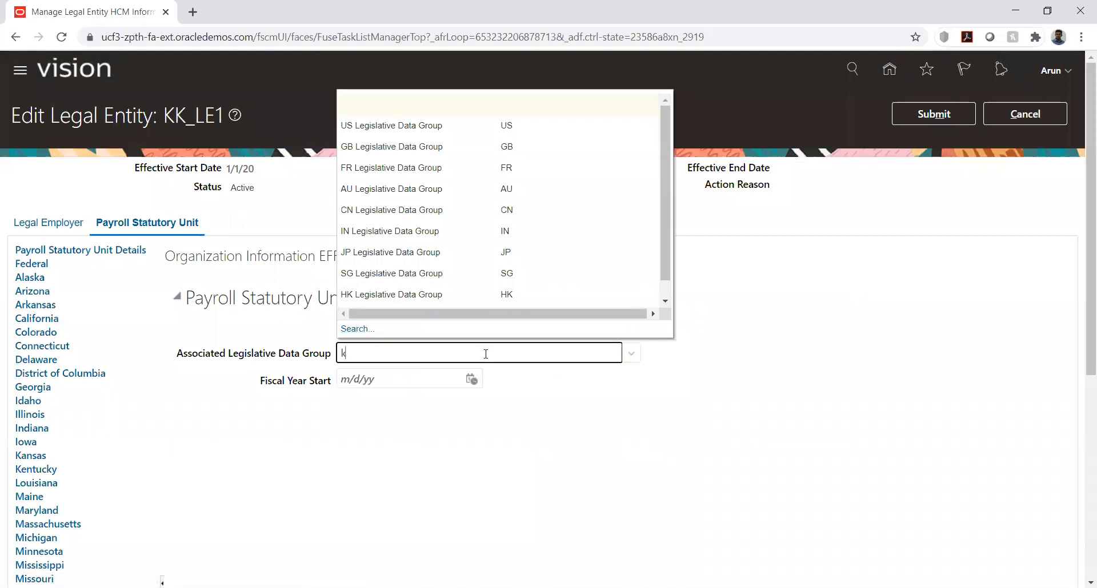
left_click(681, 293)
left_click(664, 355)
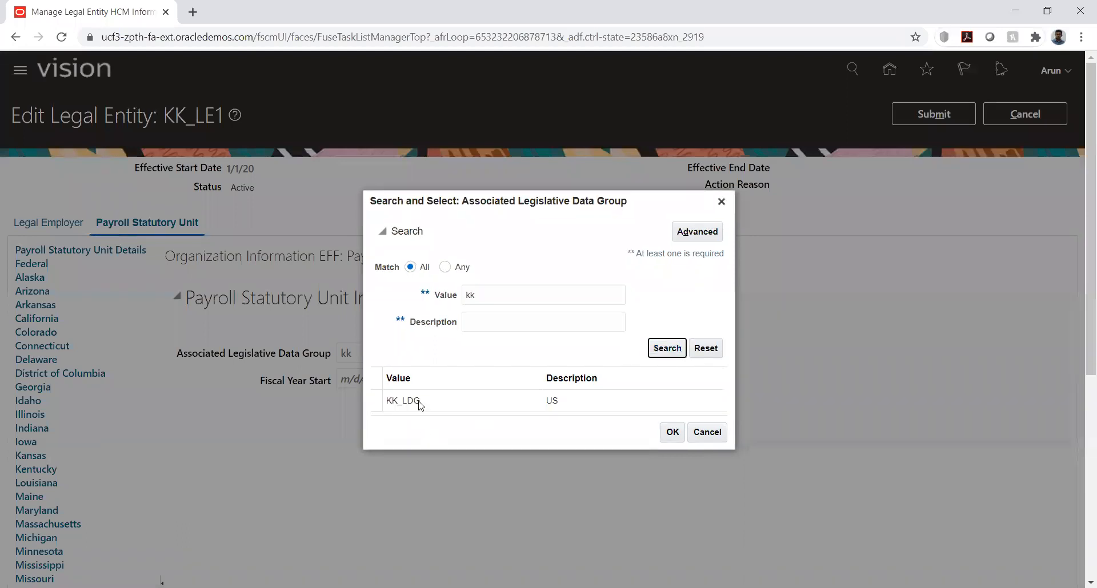
left_click(422, 403)
left_click(673, 433)
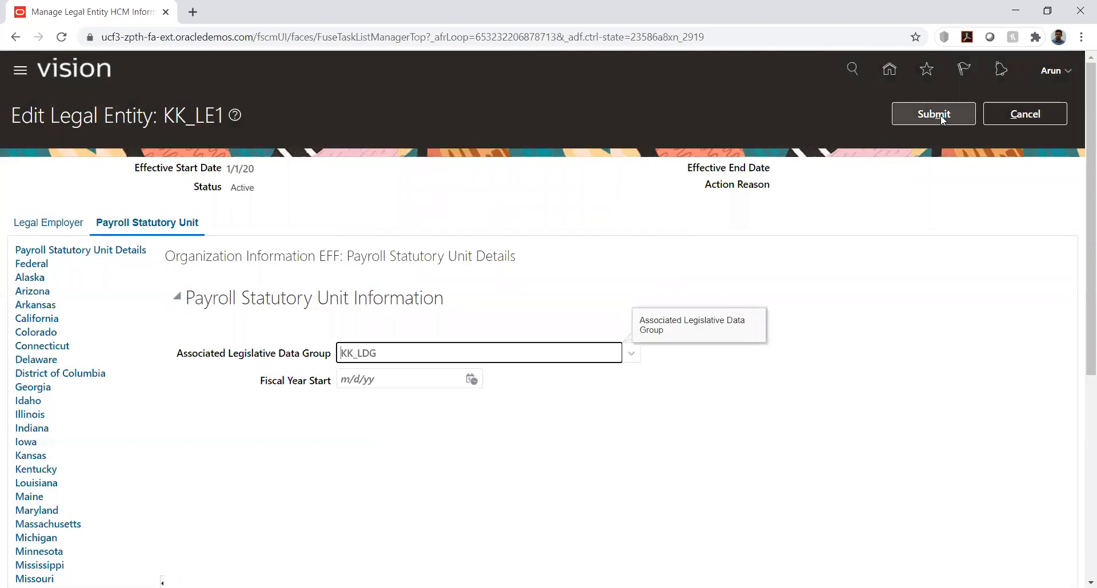
Submit the KK_LE1 legal entity changes and return to the implementation project's task list
left_click(942, 117)
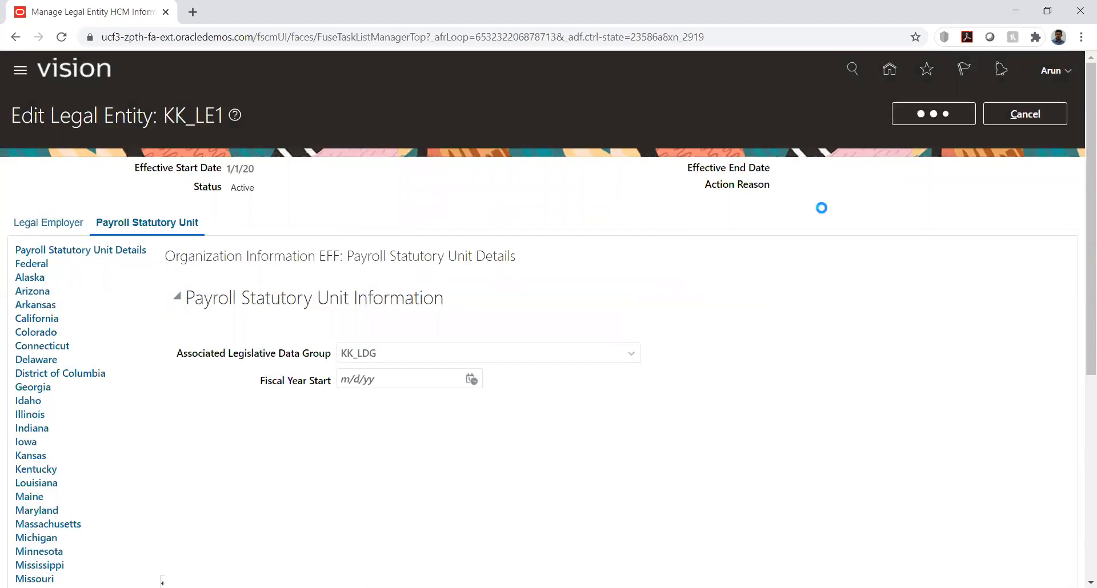
left_click(639, 341)
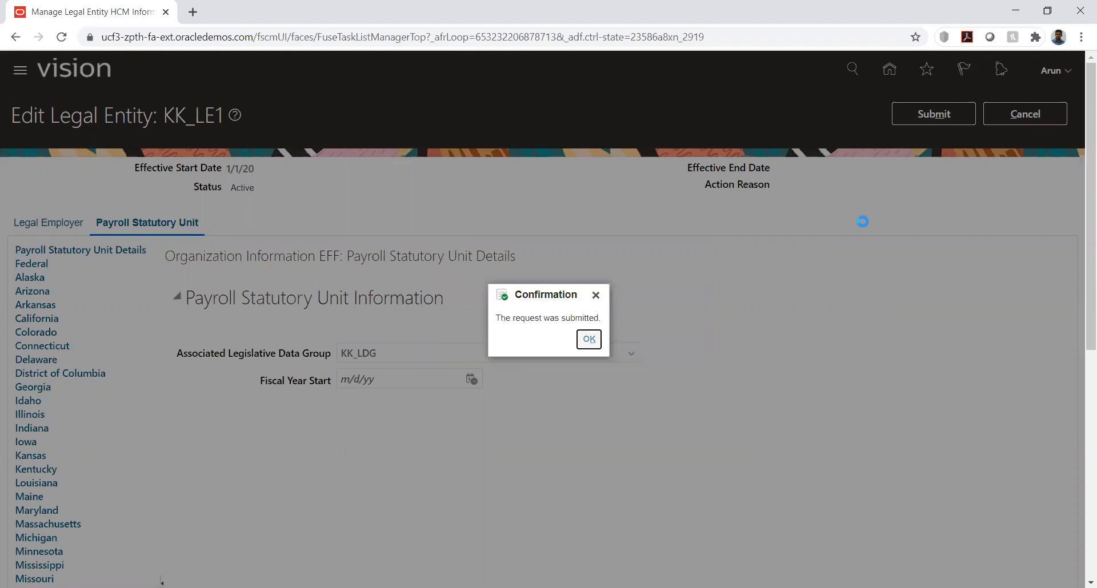
key("Return")
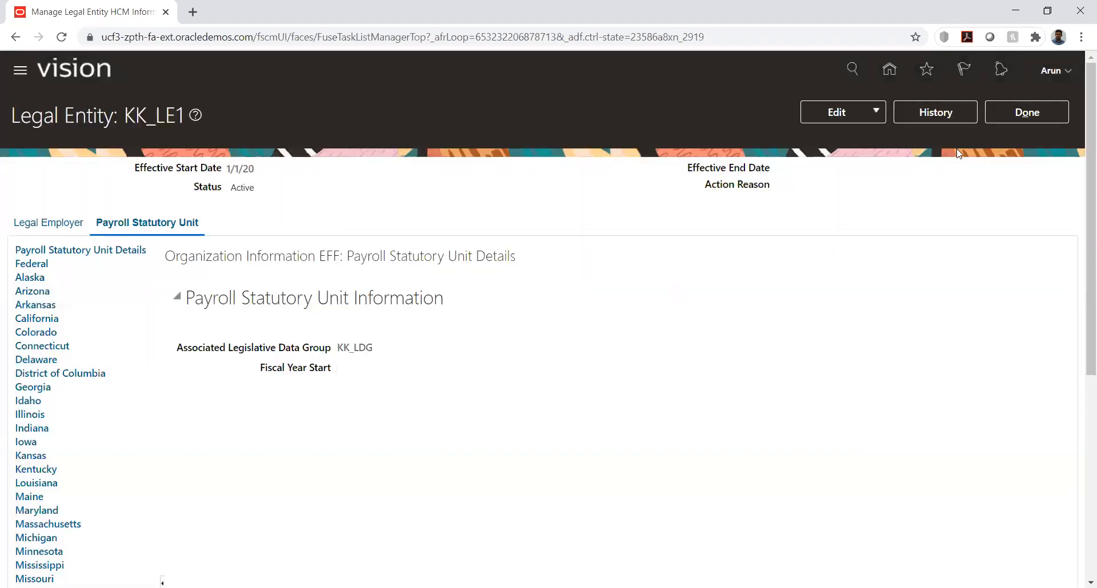
left_click(1022, 118)
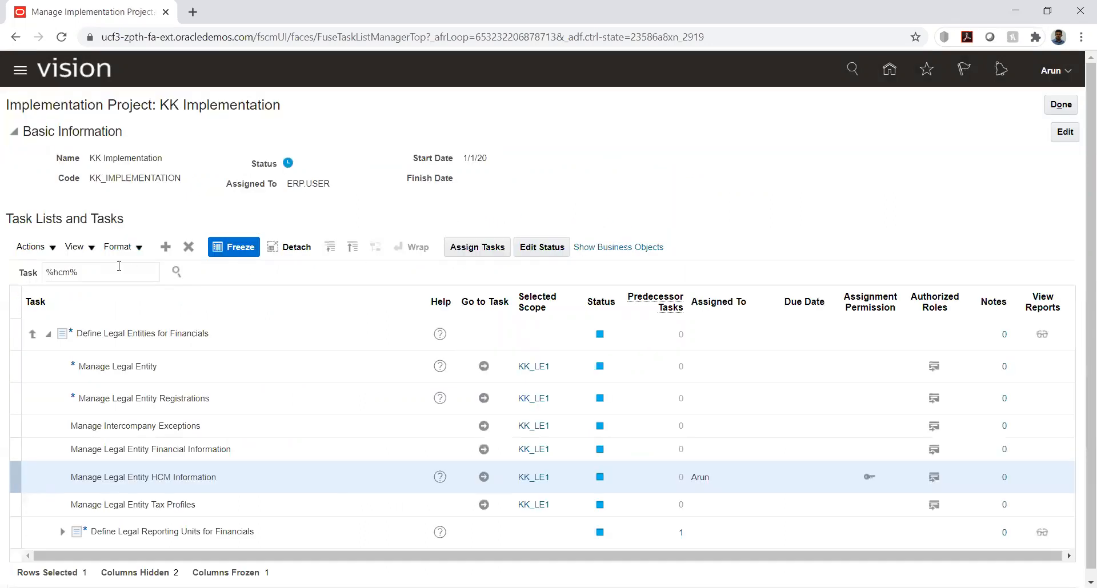
Search the project's tasks for "%manage user" and go to the Manage Users task
double_click(119, 266)
key("BackSpace")
key("BackSpace")
key("BackSpace")
key("BackSpace")
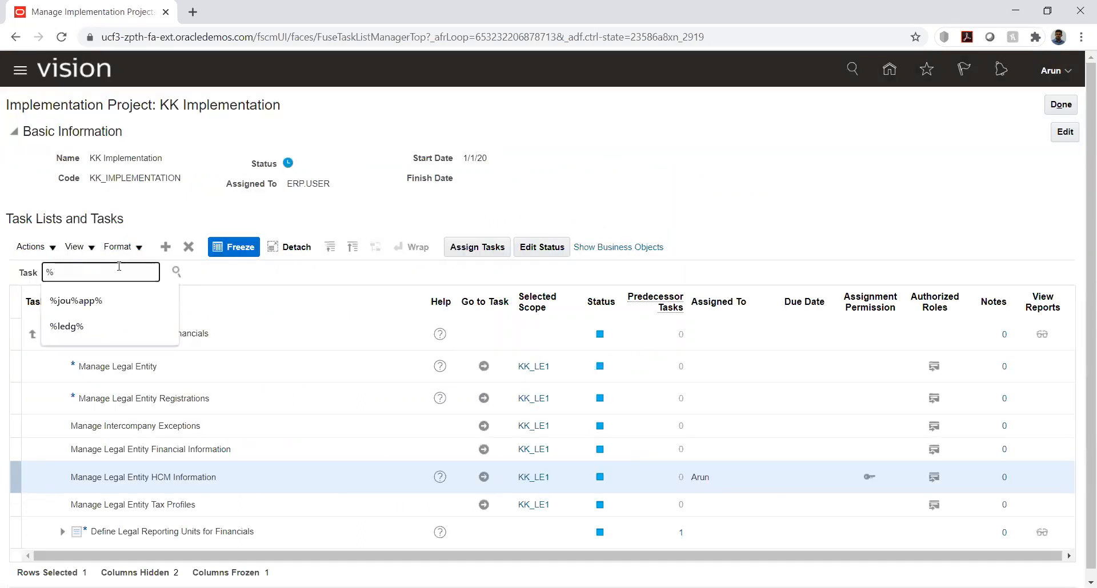
type("manage user")
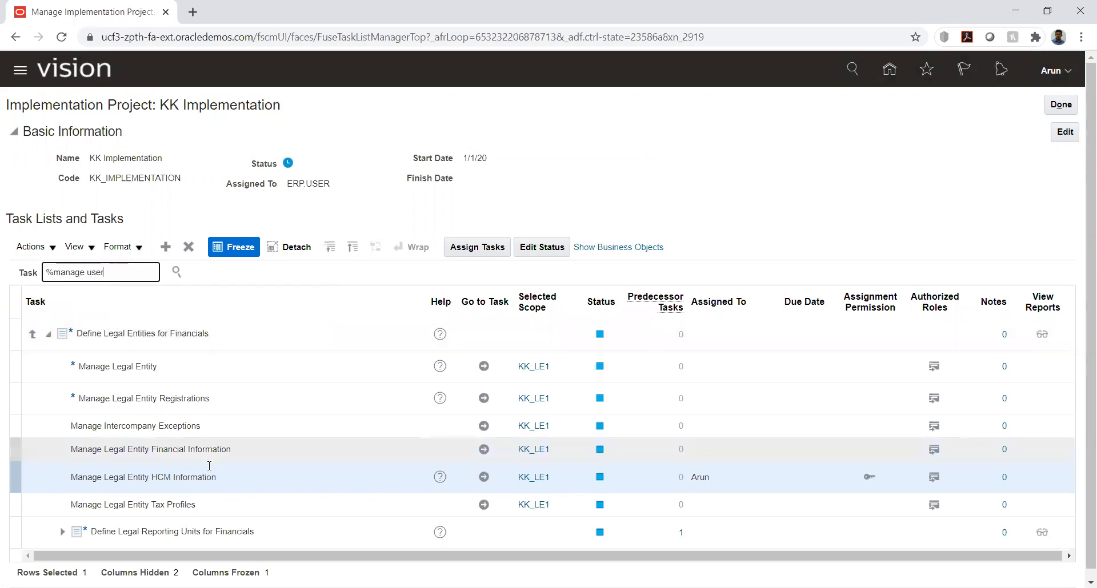
key("Return")
left_click(54, 494)
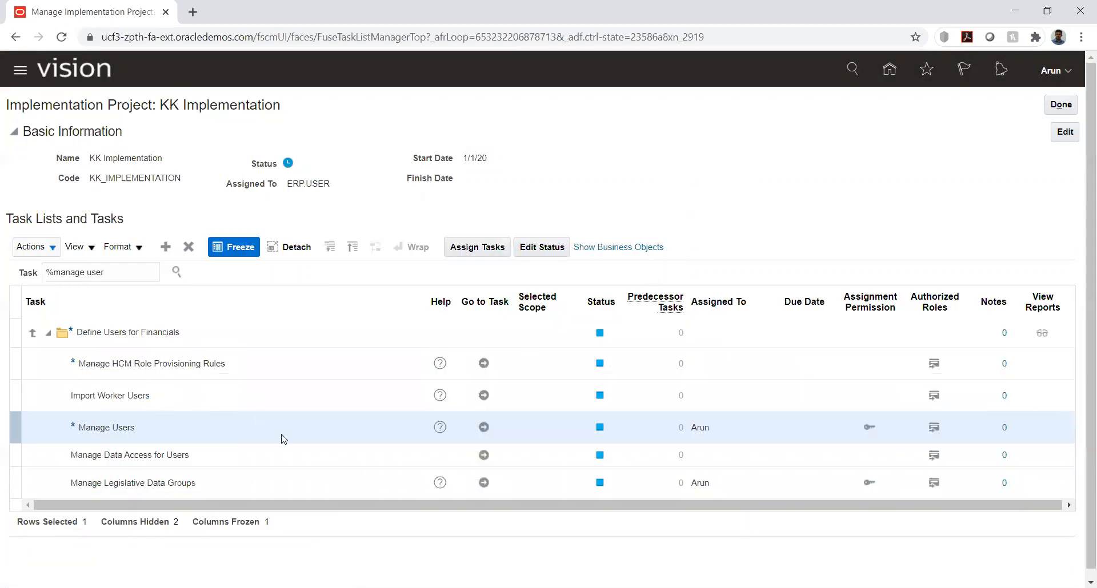
left_click(484, 427)
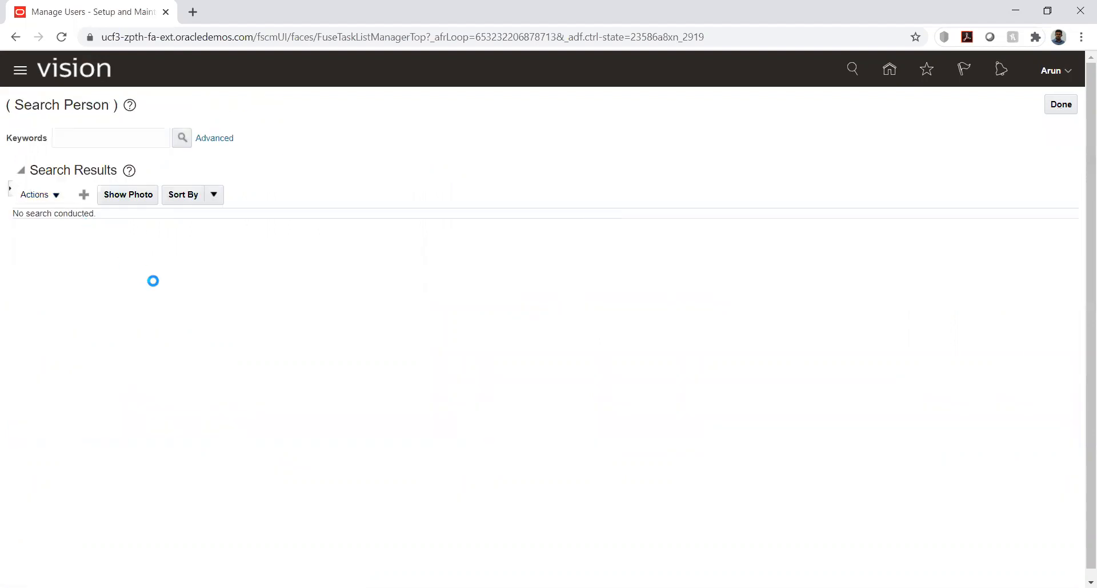
Start creating a new user and enter the user's last name and e-mail address
left_click(178, 201)
type("Arun")
key("Tab")
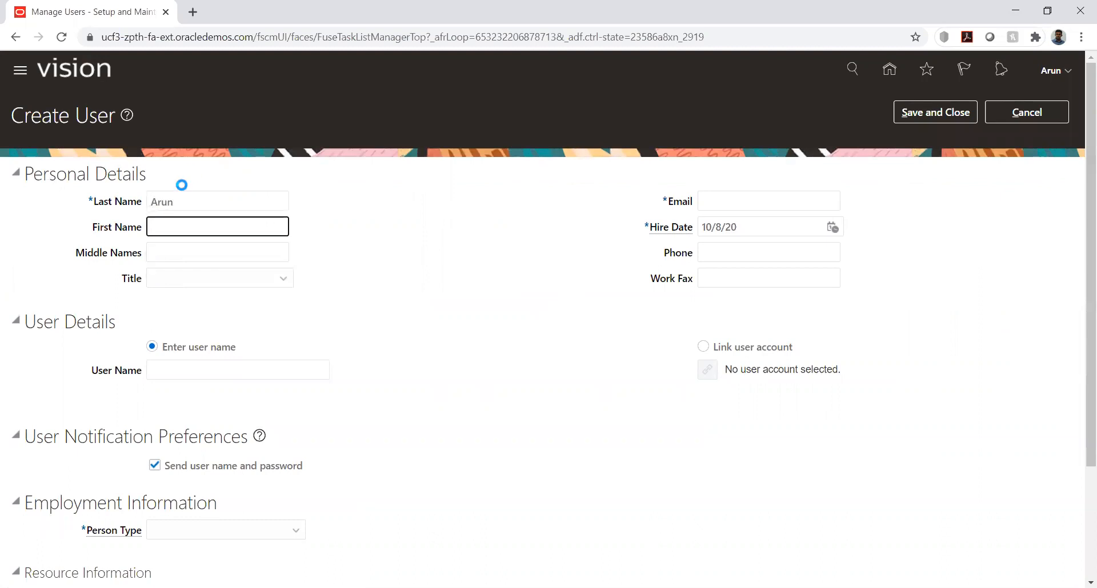
left_click(724, 198)
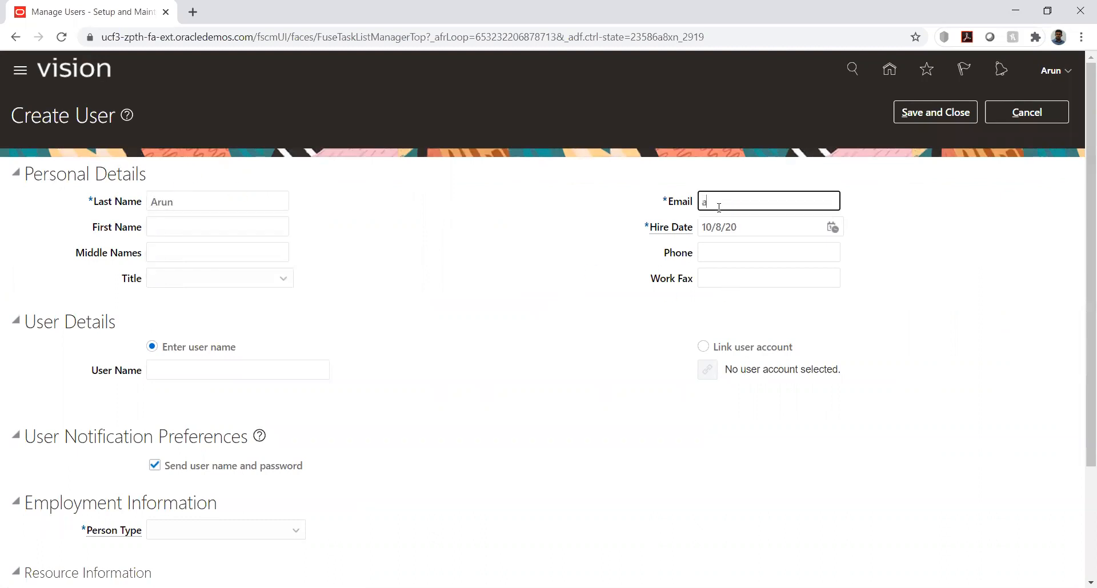
Set the new user's hire date to 1/1/20
left_click(832, 228)
left_click(876, 257)
left_click(874, 263)
left_click(924, 296)
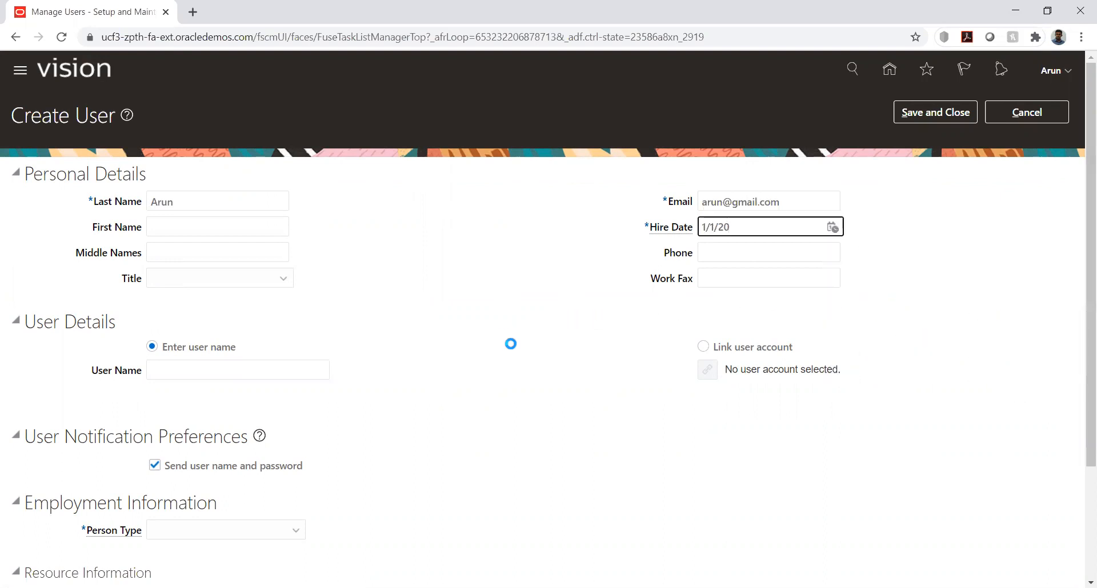
Link the new user to the existing user account, searching for it by its login name
left_click(703, 349)
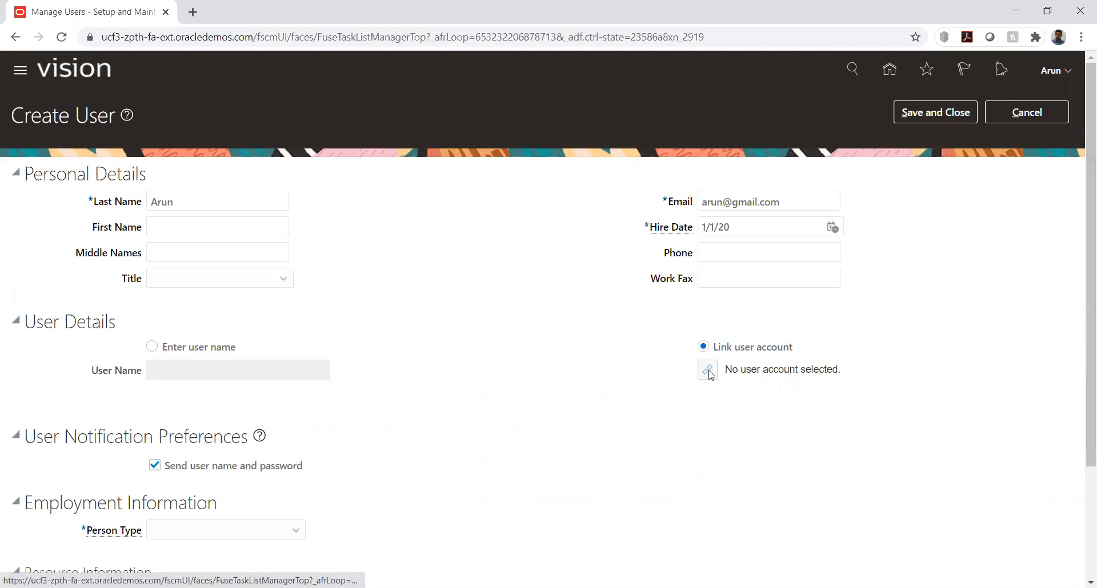
left_click(708, 372)
type("Arun")
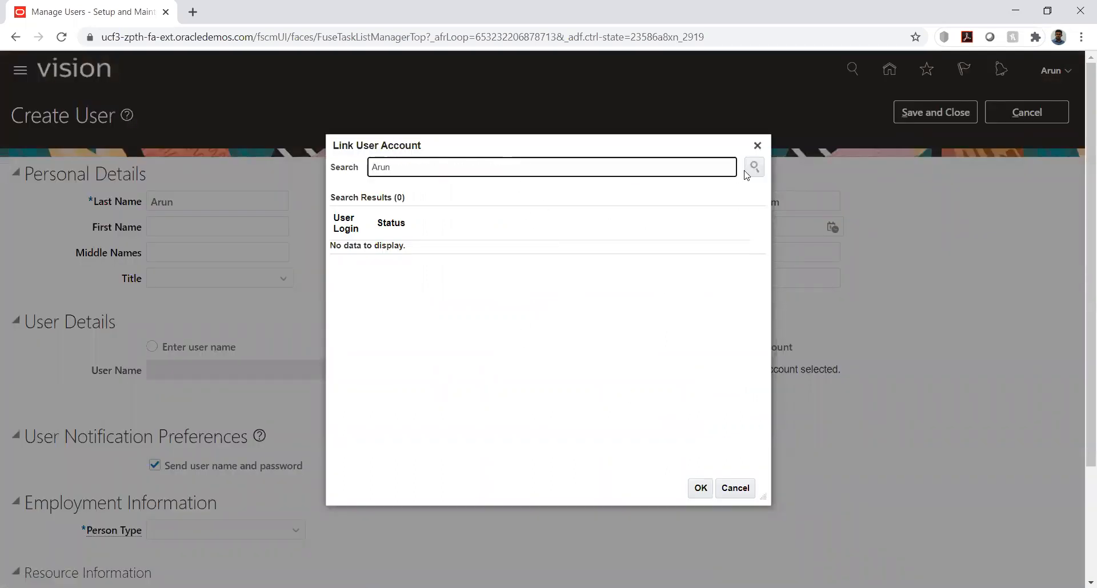
left_click(749, 170)
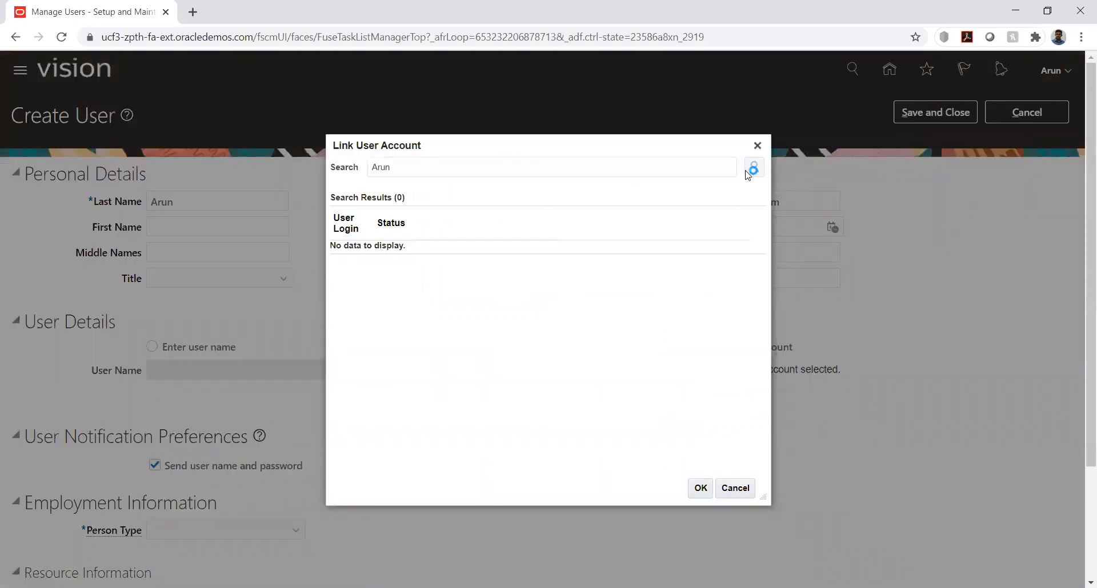
left_click(561, 249)
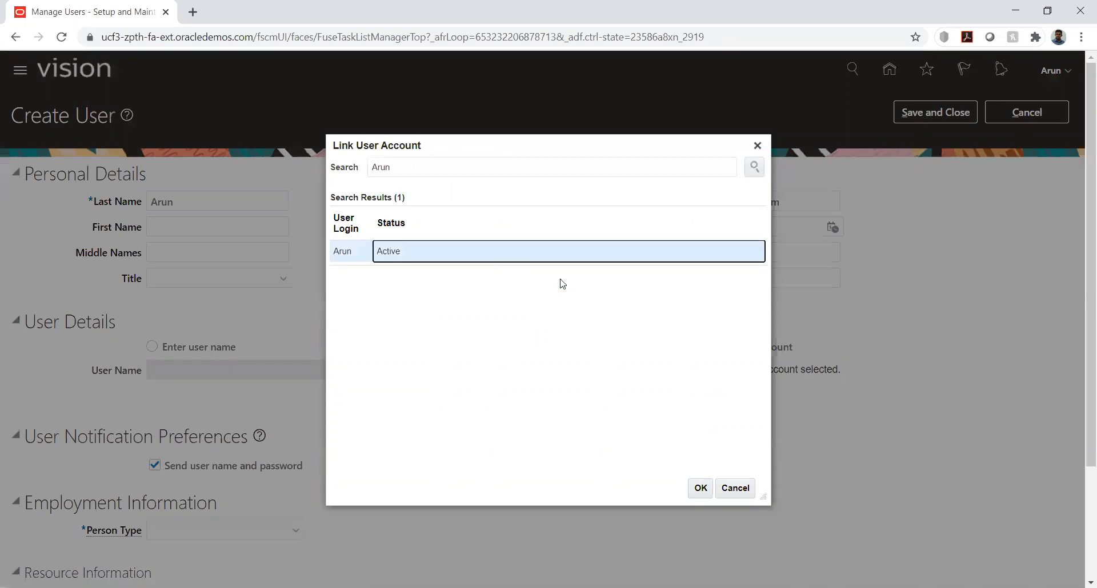
left_click(701, 488)
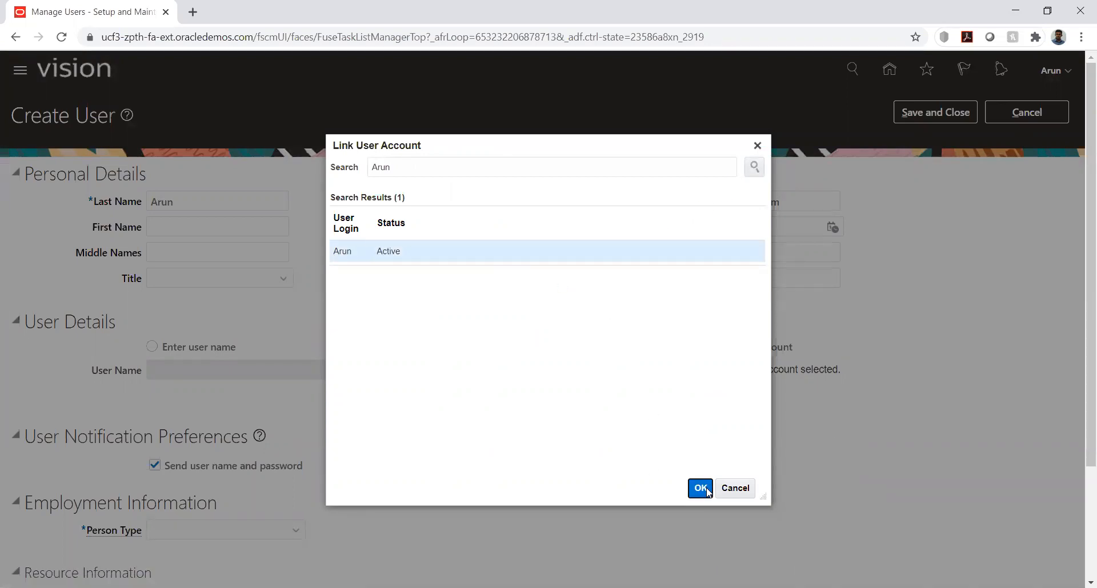
Set the new user's person type to Employee in the employment information
scroll(440, 319, "down", 3)
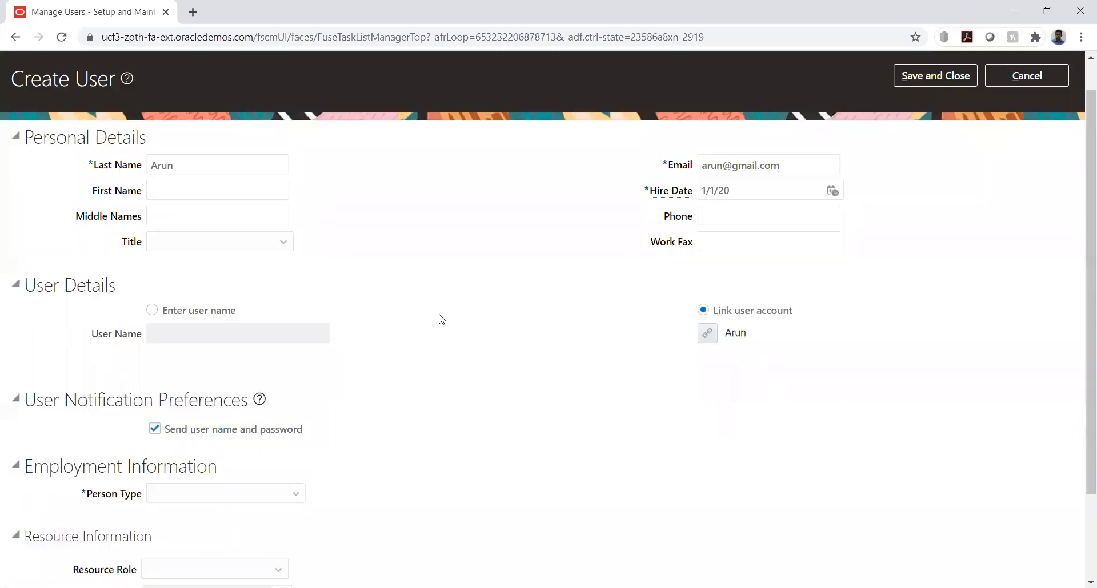
left_click(284, 385)
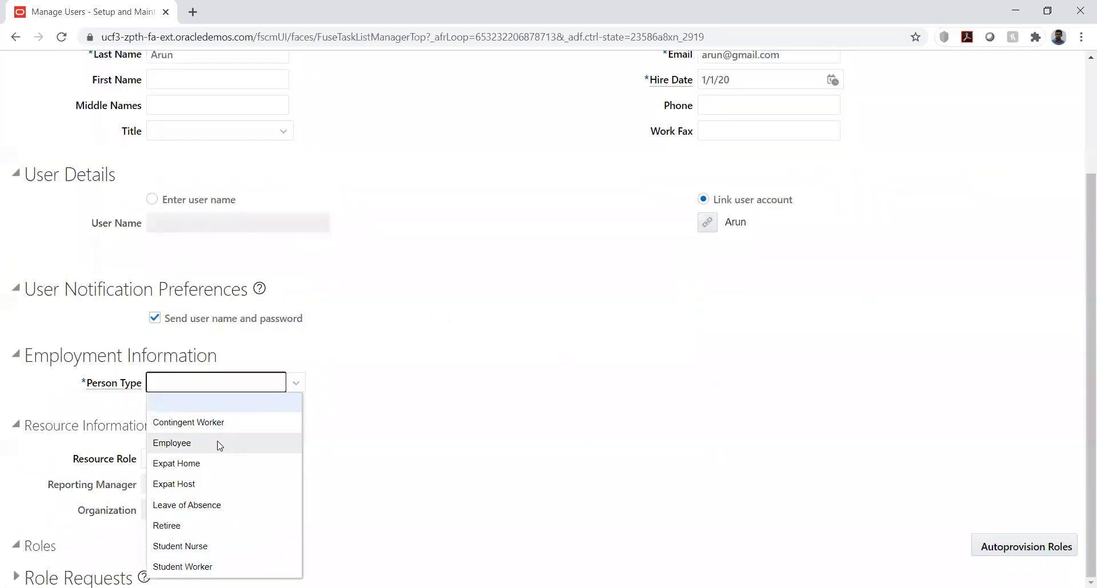
left_click(217, 443)
left_click(288, 413)
double_click(300, 412)
left_click(374, 428)
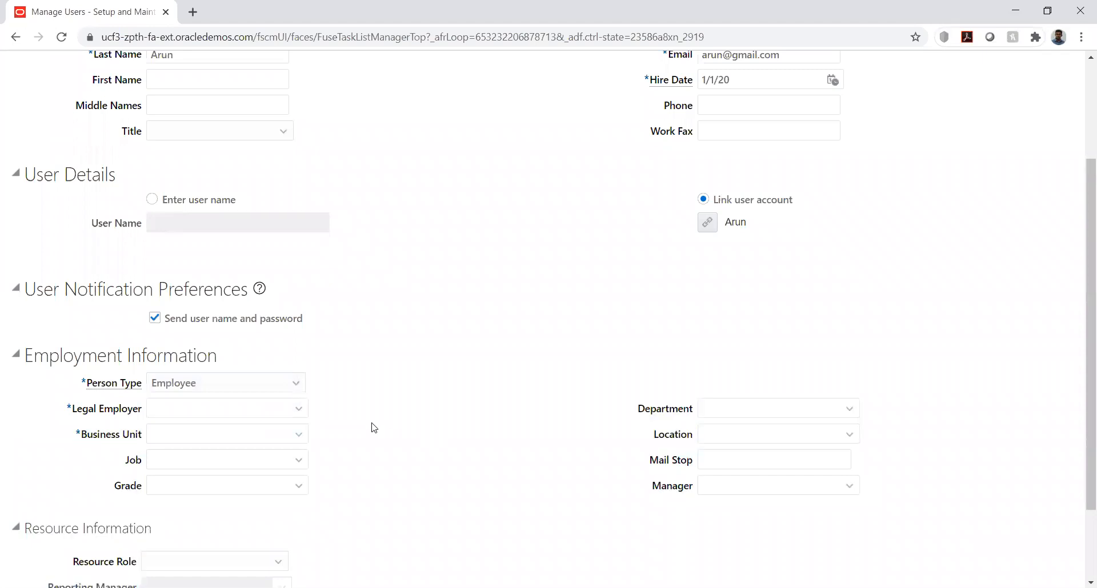
Search the legal employers for "k" and set the new user's legal employer to KK_LE1
left_click(298, 409)
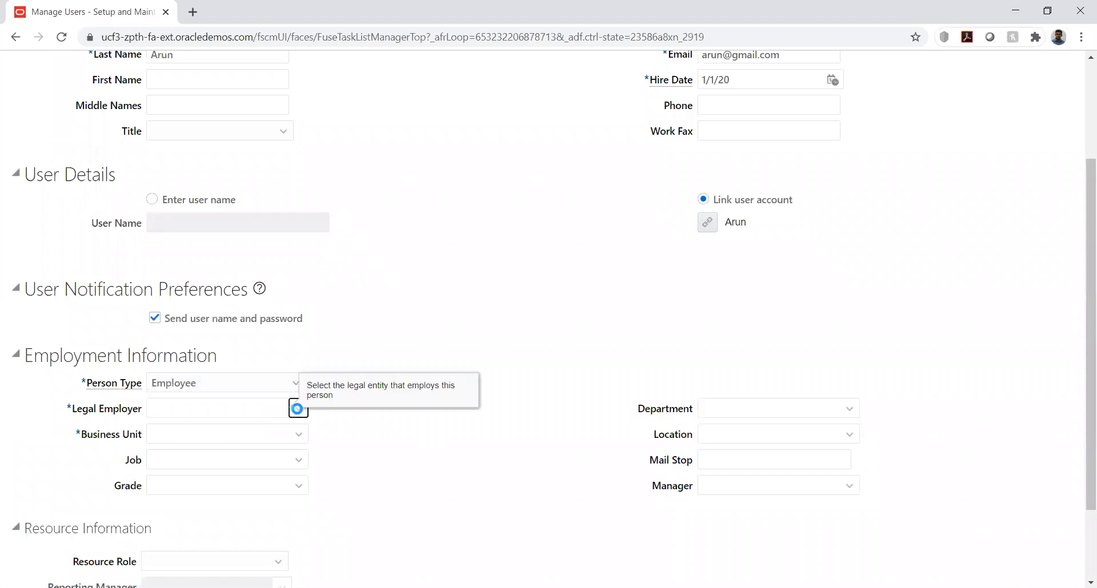
left_click(176, 384)
left_click(459, 291)
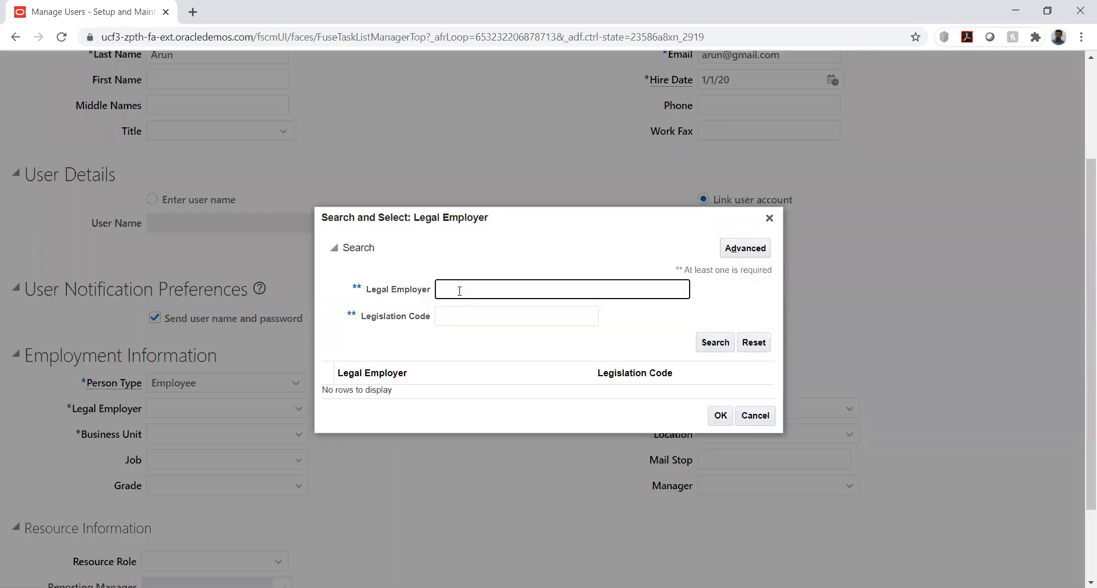
key("Return")
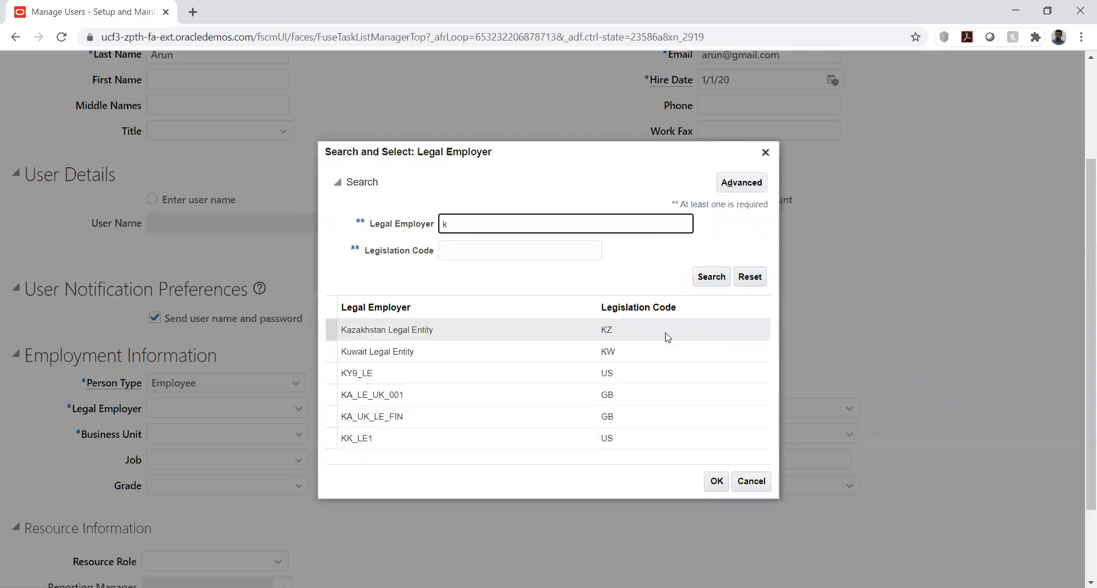
double_click(370, 443)
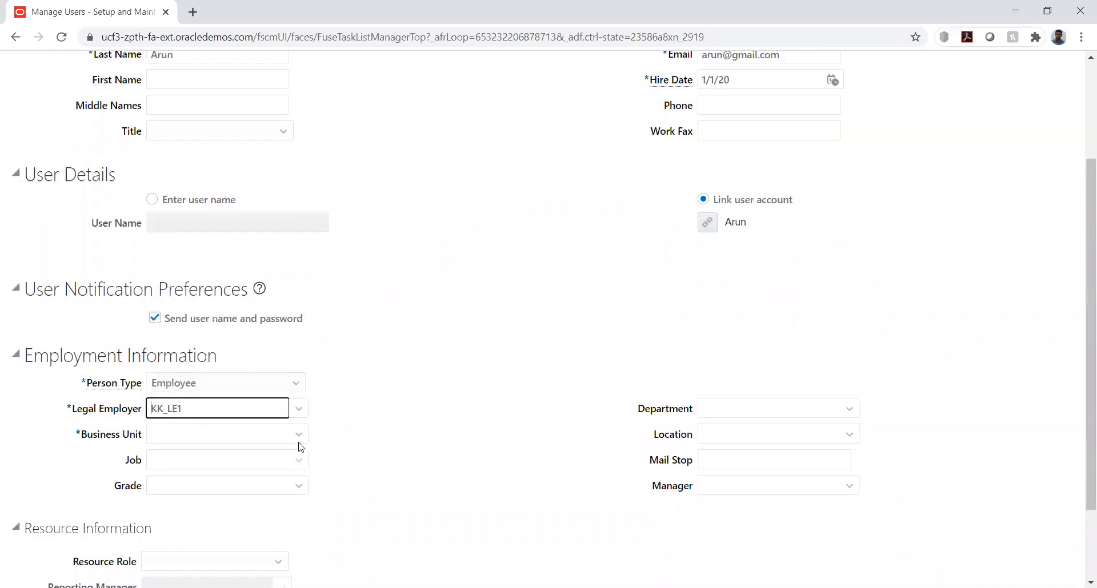
Set the new user's business unit to KK_Business unit and save the new user
left_click(298, 434)
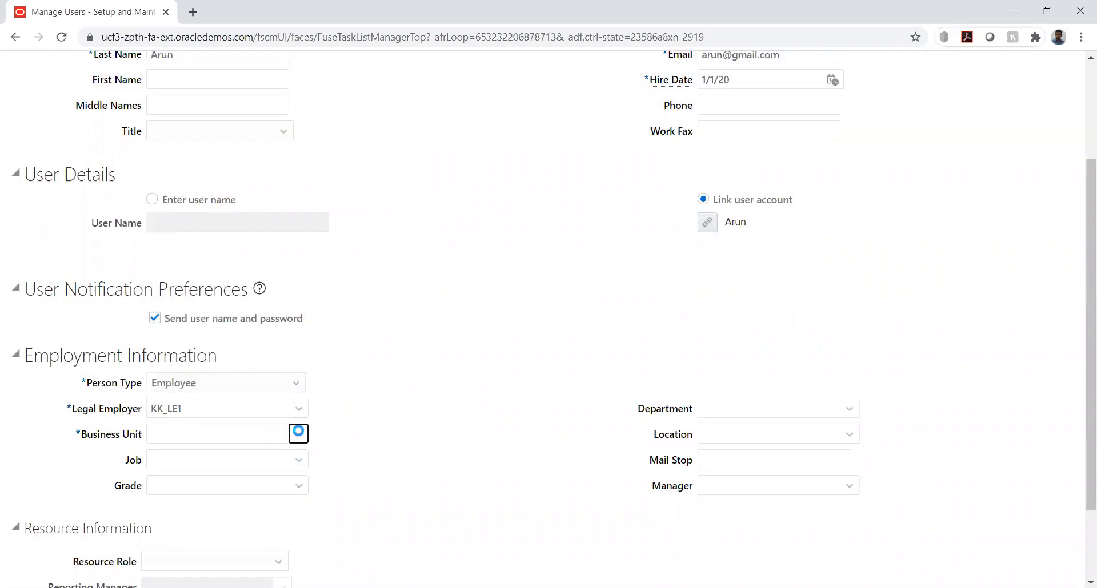
left_click(237, 439)
type("kk")
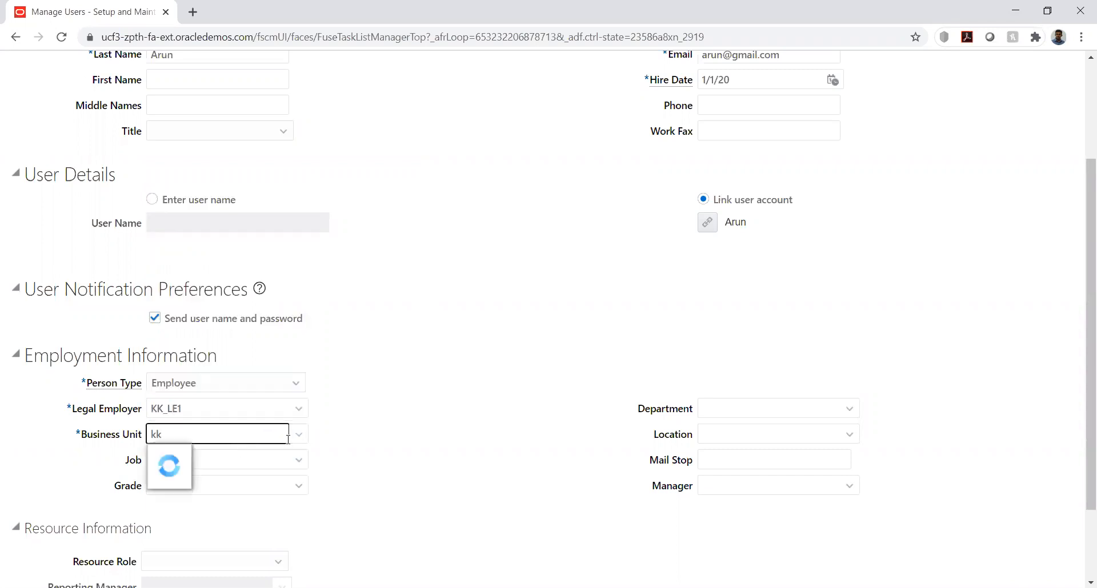
left_click(172, 455)
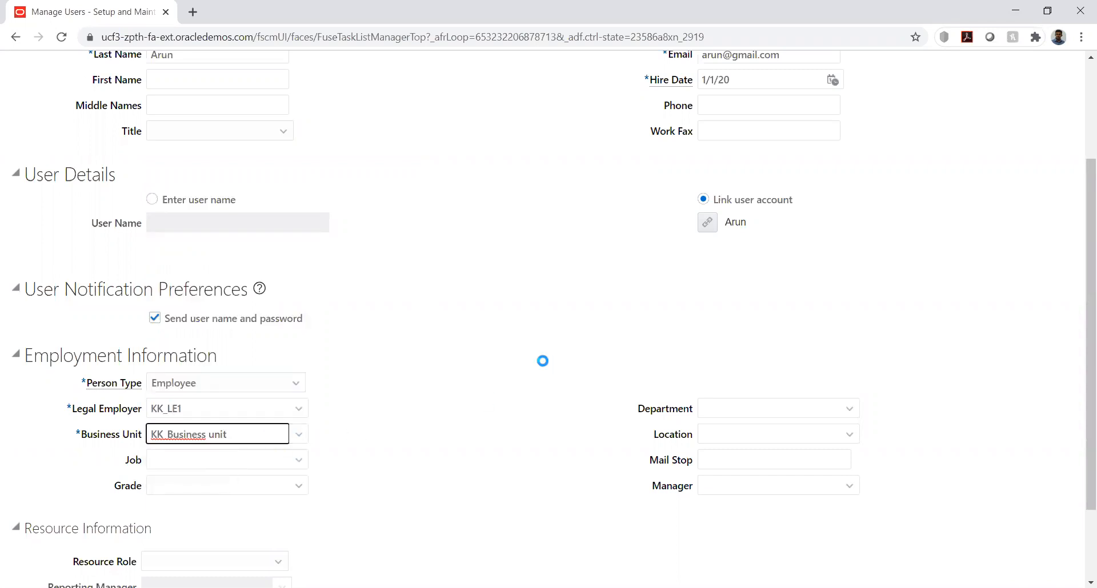
scroll(819, 302, "up", 3)
left_click(913, 113)
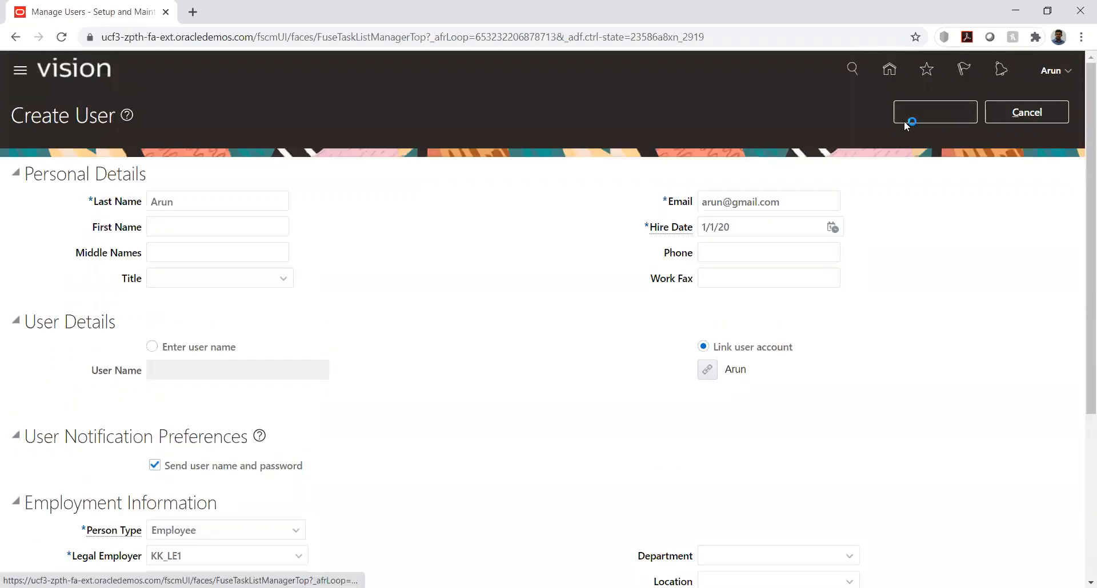
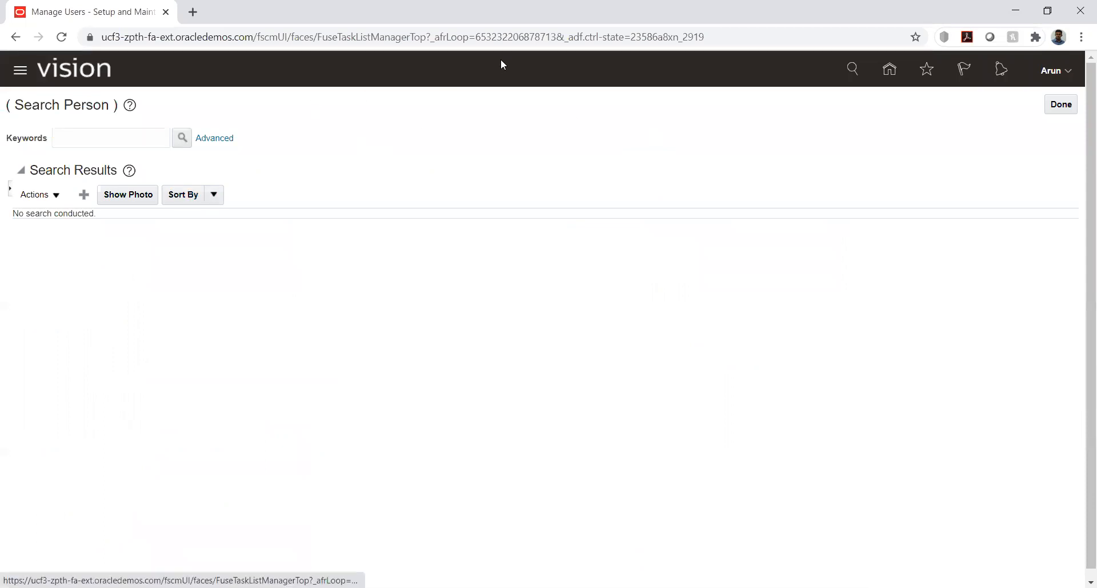
Leave the person search, search the project tasks for "%agent%" and go to the Manage Procurement Agents task
left_click(1061, 105)
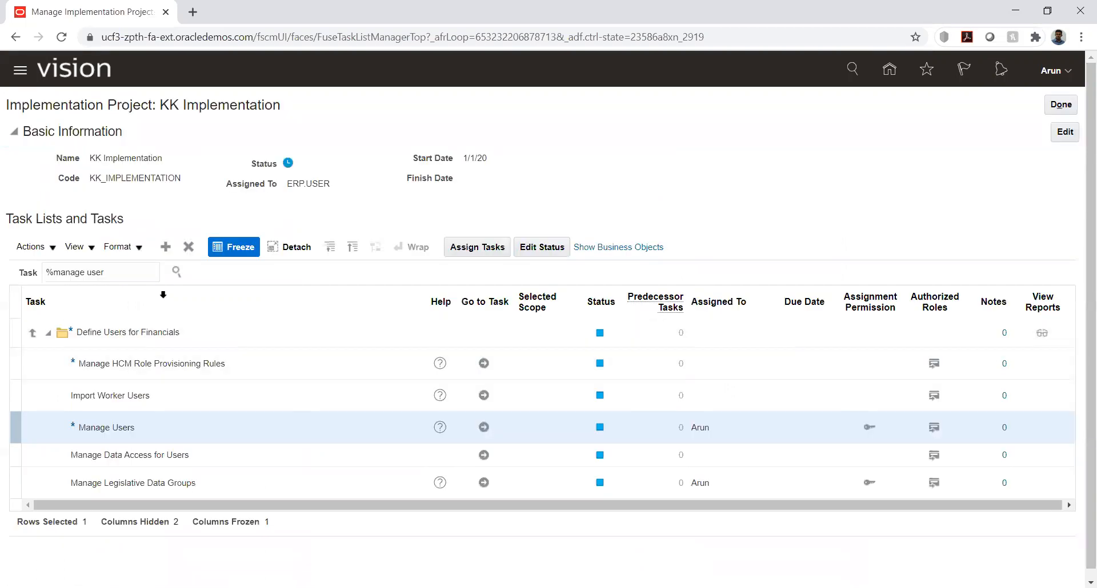
triple_click(146, 274)
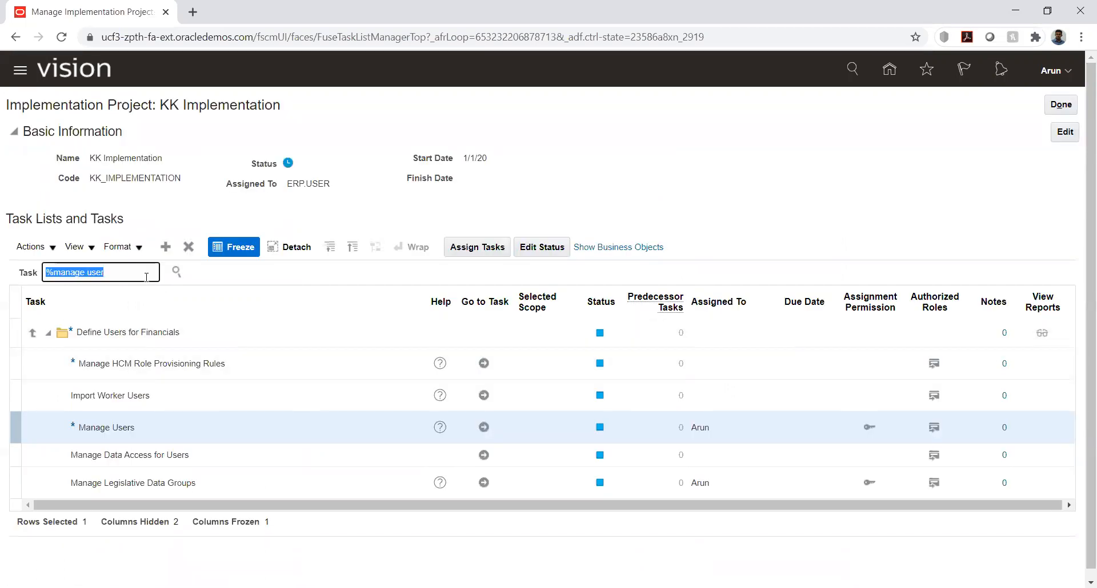
type("%agent")
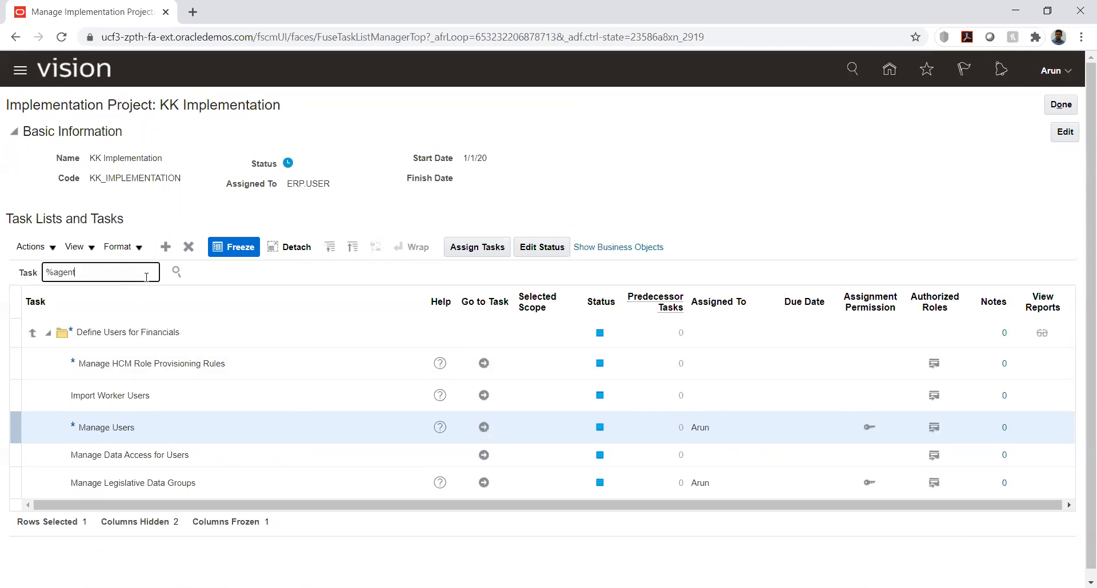
type("%")
key("Return")
left_click(120, 318)
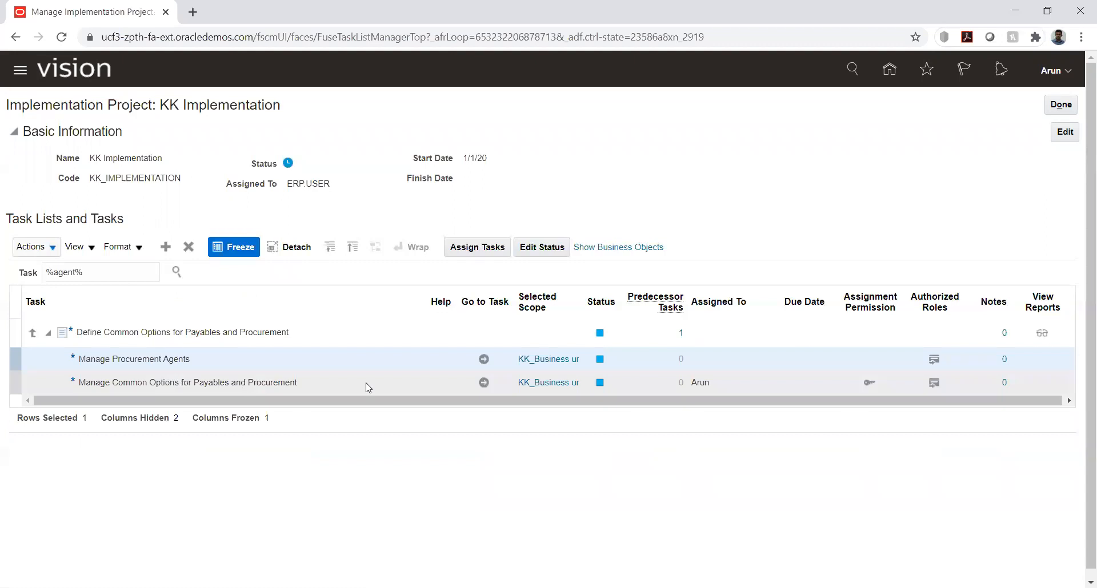
left_click(484, 358)
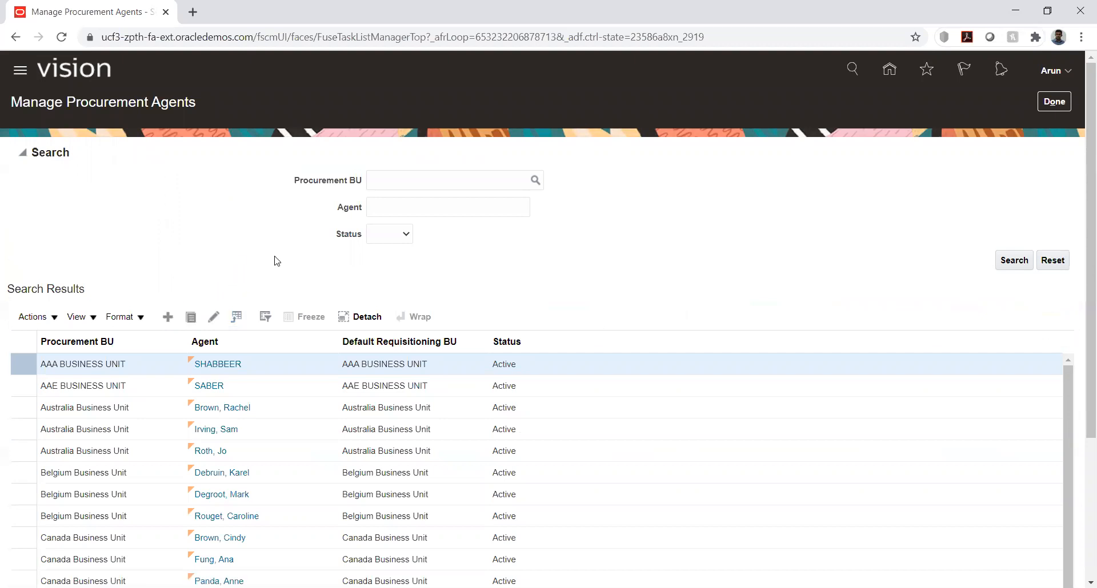
Start a new procurement agent and set its procurement BU to KK_Business unit
left_click(575, 161)
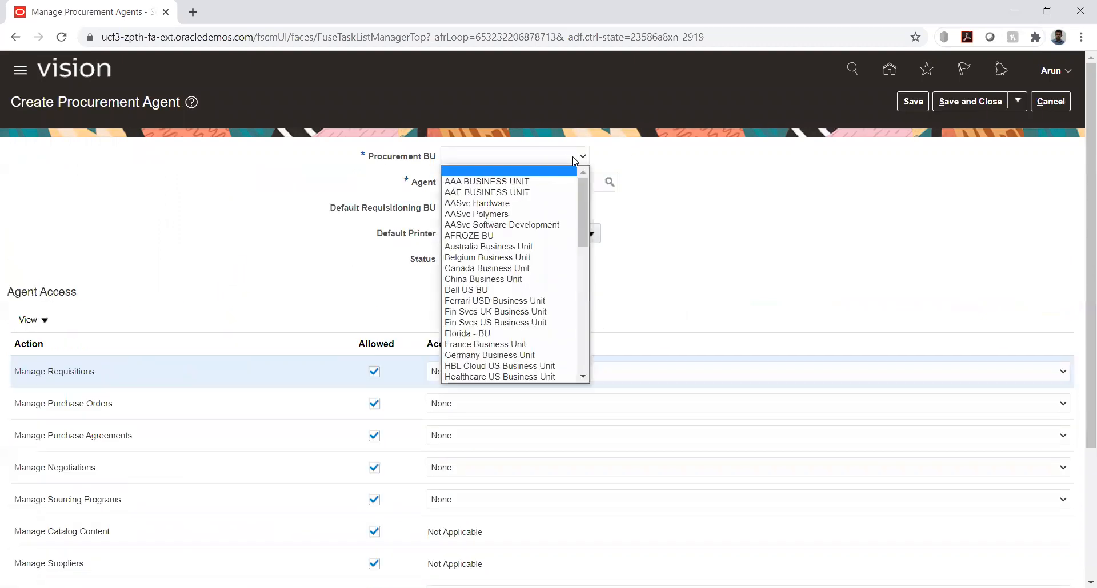
key("k")
key("Return")
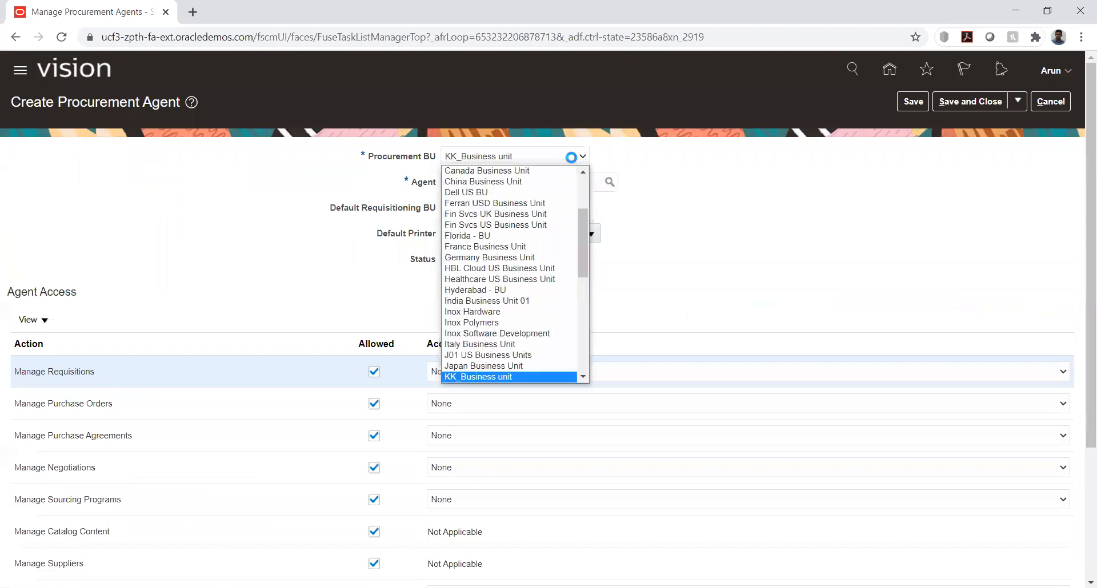
Select the employee as the agent through a name search and set the default requisitioning BU to KK_Business unit
left_click(609, 186)
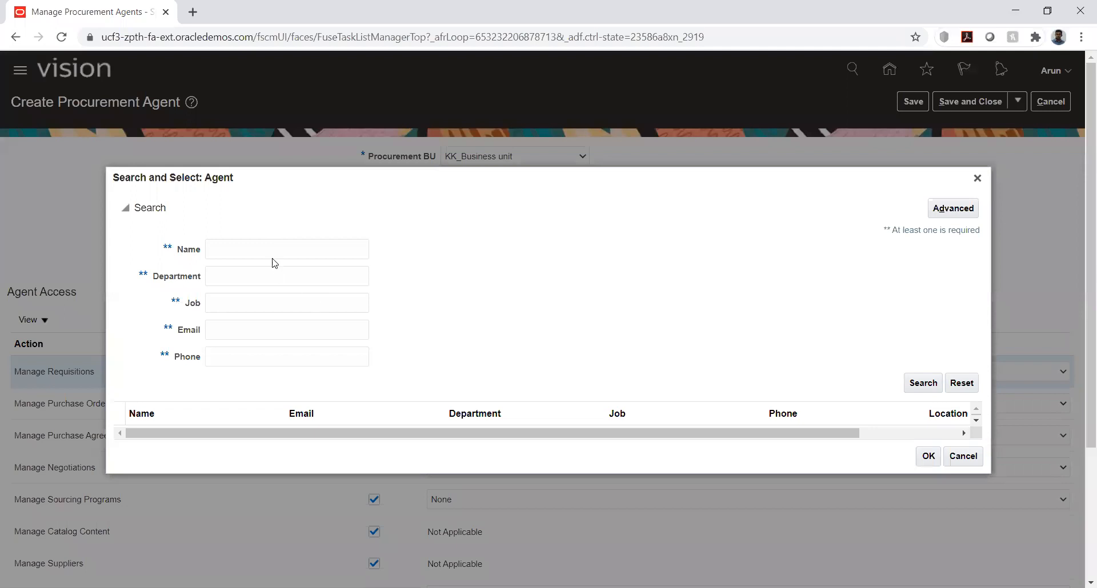
left_click(273, 253)
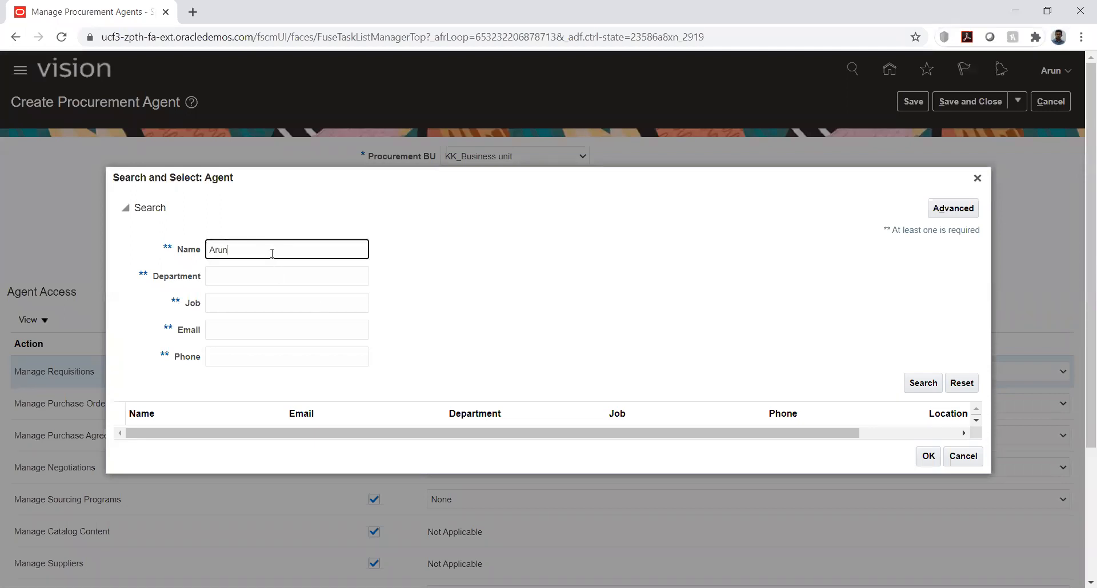
key("Return")
left_click(257, 426)
left_click(928, 469)
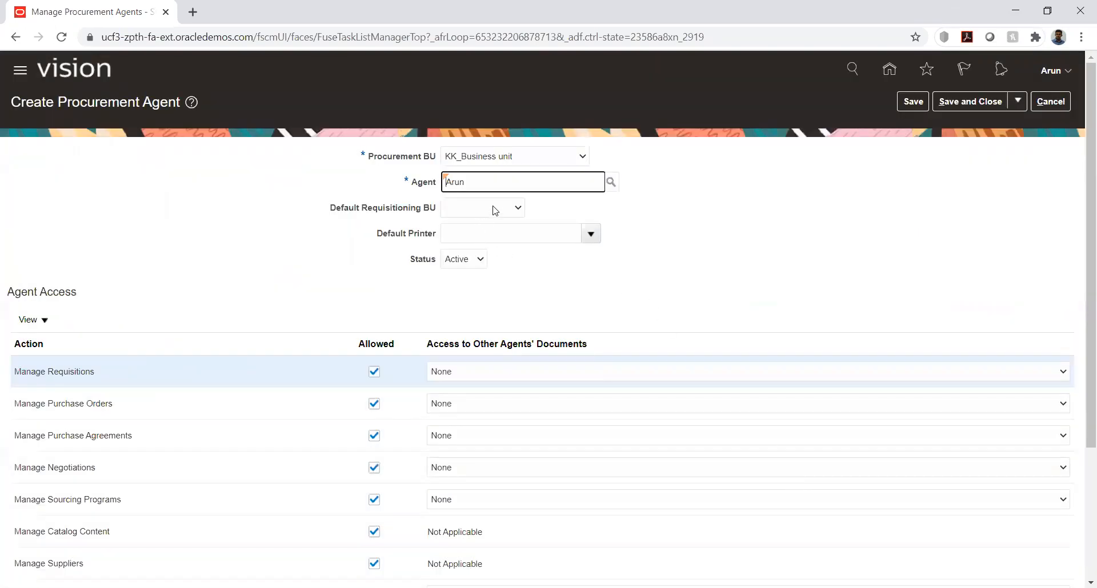
left_click(495, 211)
left_click(488, 235)
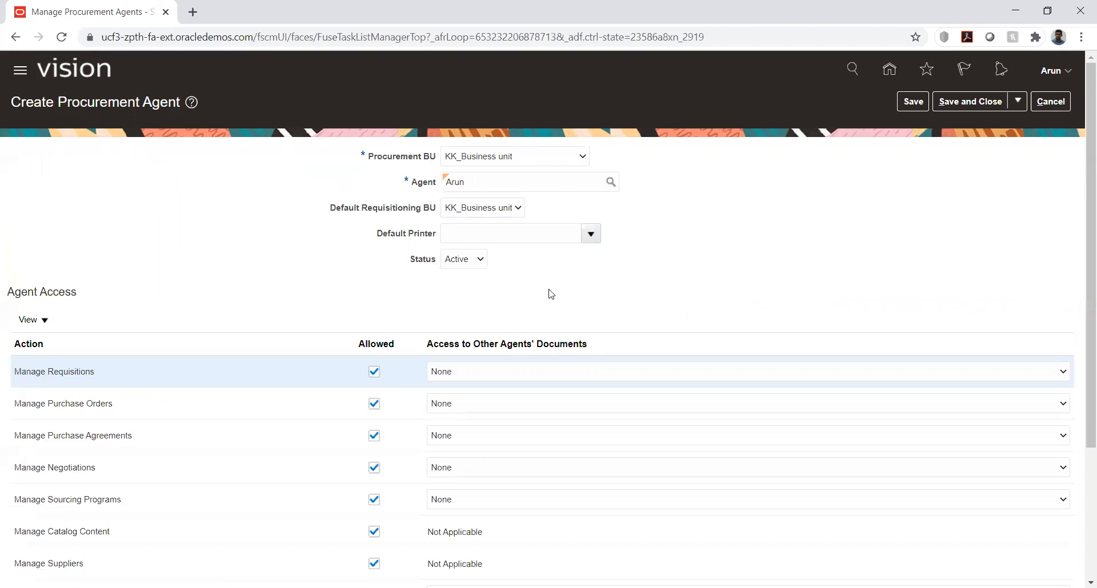
Set the access to other agents' documents to Full for Manage Requisitions and Manage Purchase Orders
scroll(551, 295, "down", 3)
left_click(850, 197)
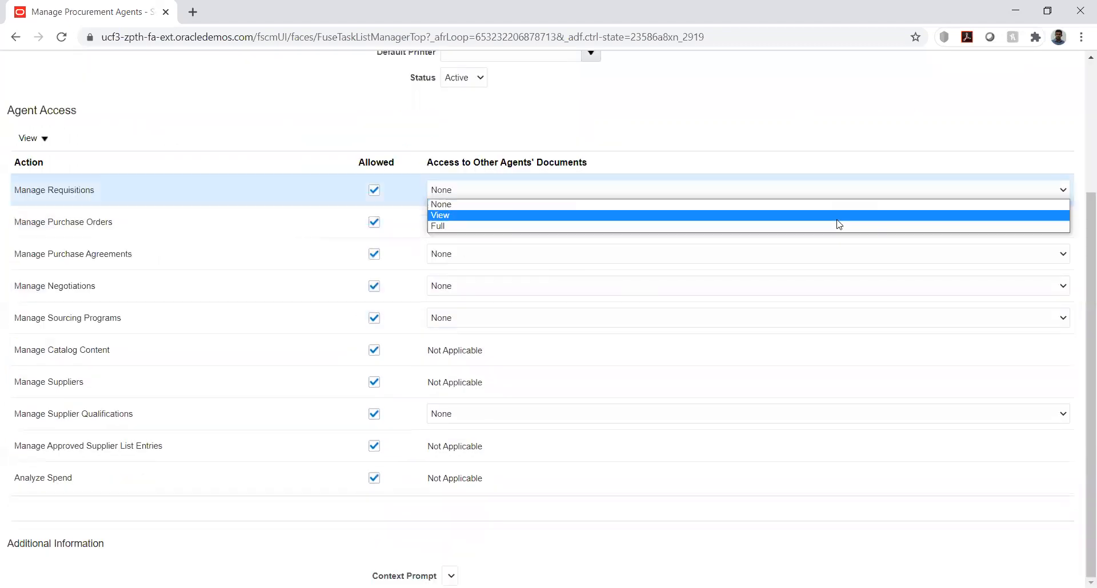
left_click(834, 225)
left_click(823, 222)
left_click(795, 258)
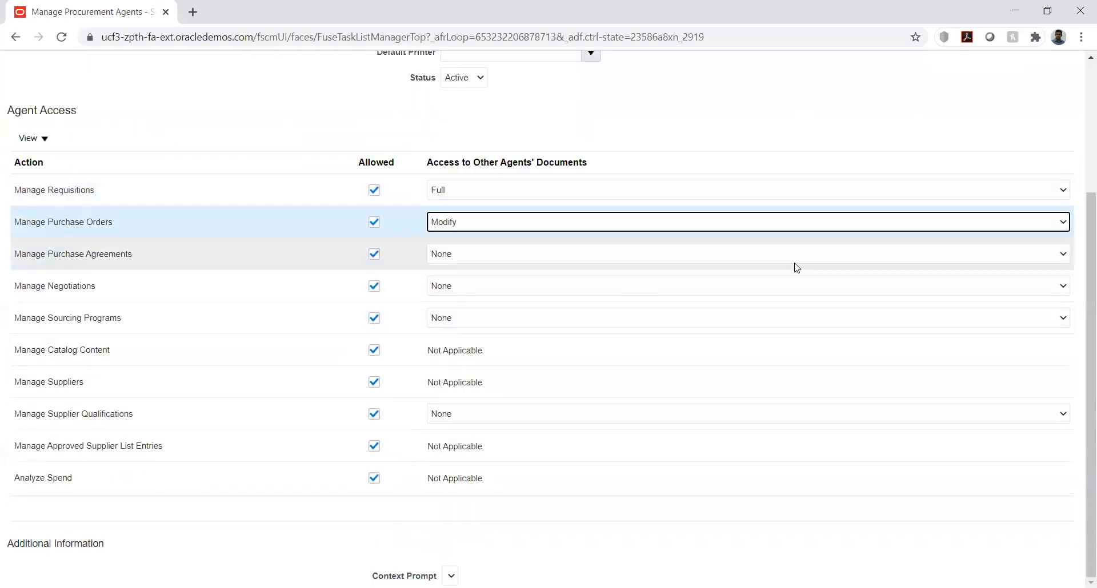
left_click(753, 224)
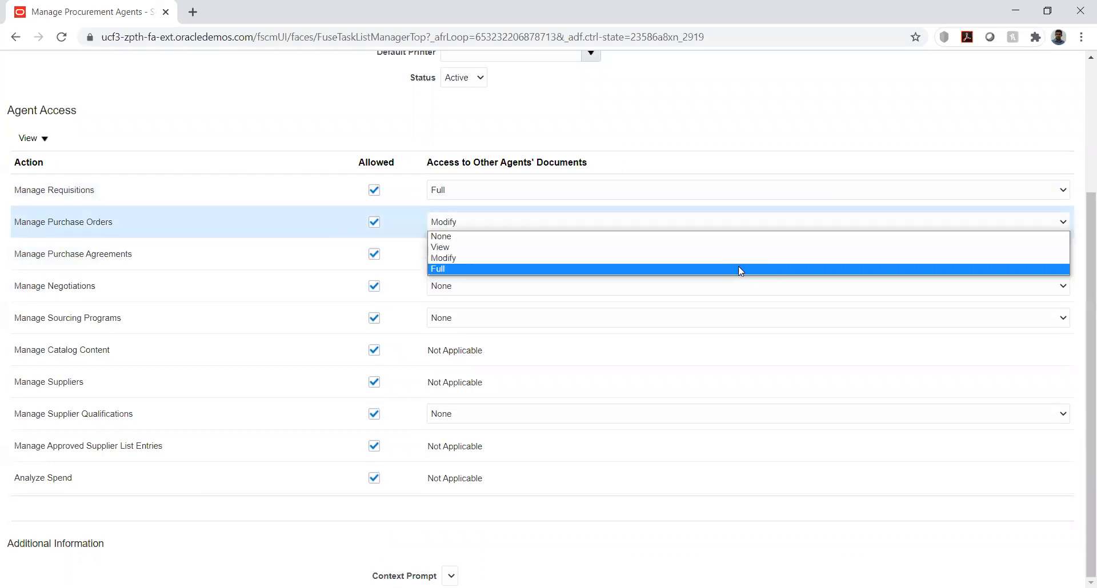
left_click(739, 269)
Give the agent Full access to other agents' documents for Manage Purchase Agreements and Manage Negotiations
left_click(691, 255)
left_click(658, 303)
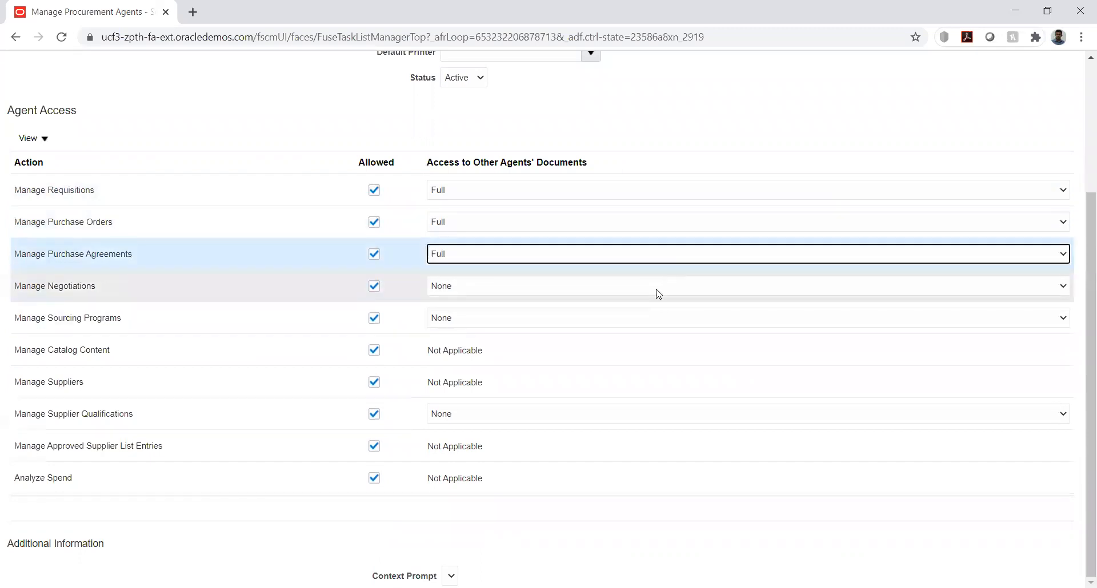
left_click(657, 290)
left_click(654, 319)
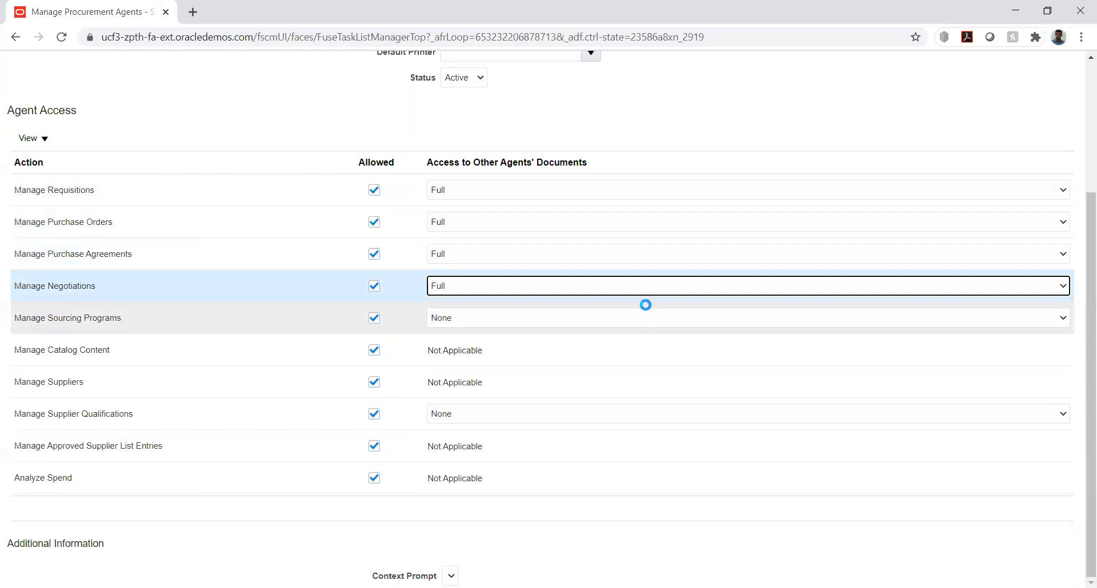
Set the access to other agents' documents to View for Manage Sourcing Programs and Full for Manage Supplier Qualifications
left_click(645, 317)
left_click(646, 321)
left_click(640, 345)
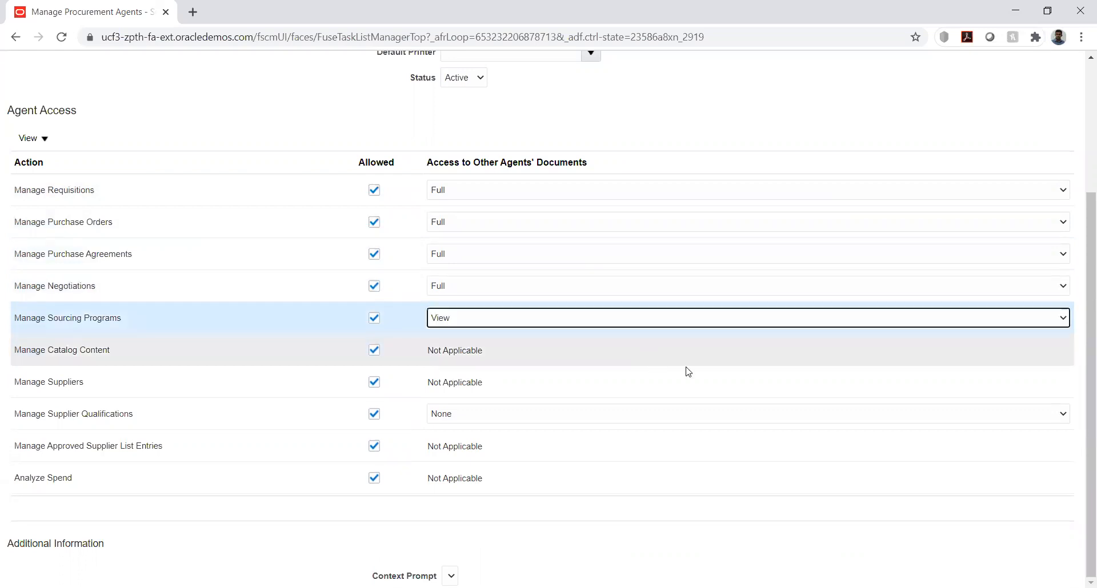
left_click(895, 418)
left_click(893, 420)
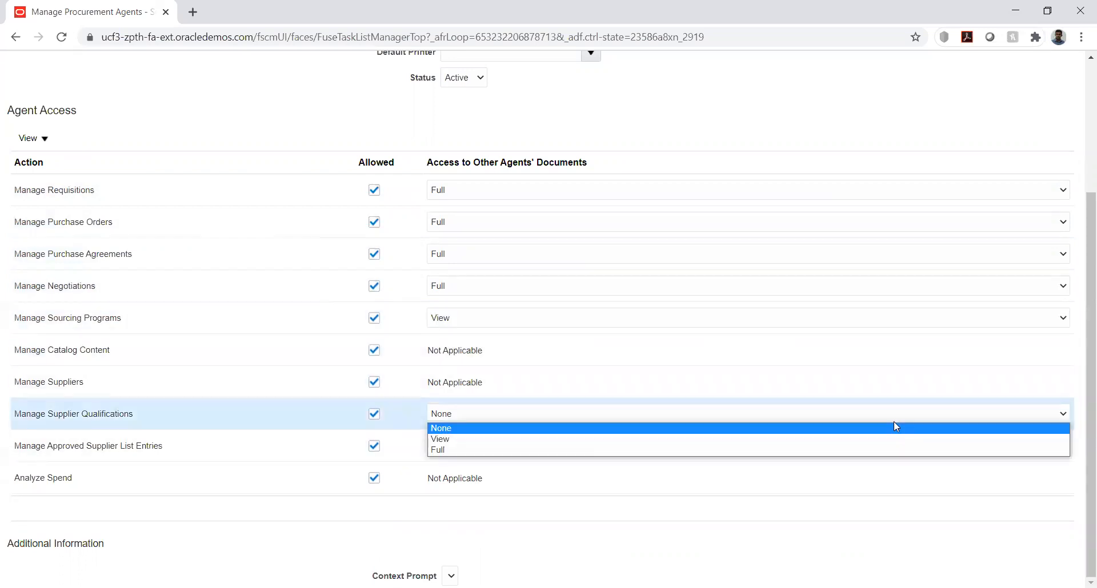
left_click(860, 459)
left_click(850, 421)
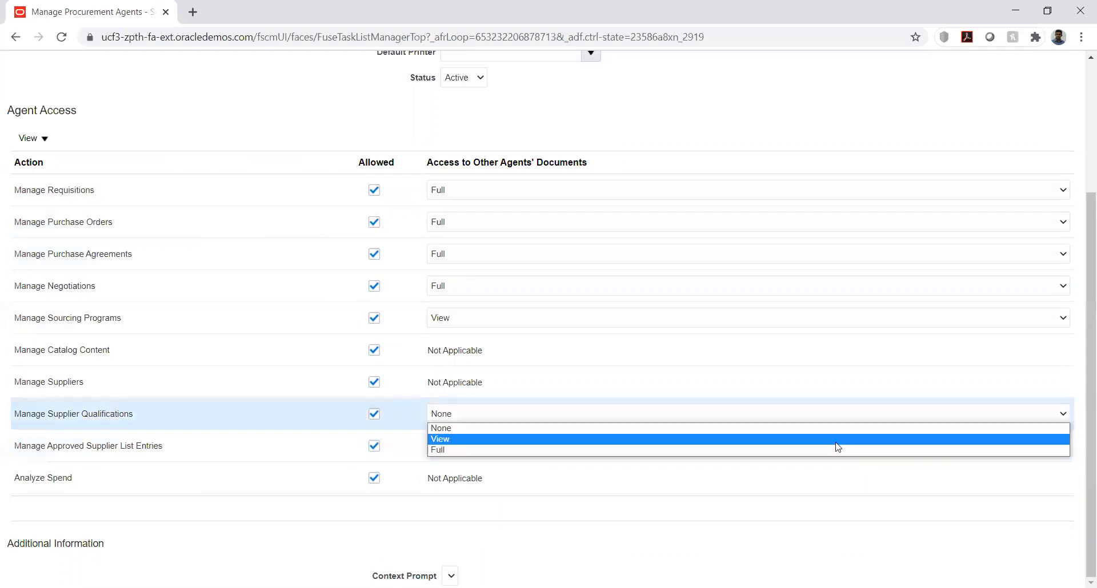
left_click(833, 449)
Save and close the new procurement agent, and return to the implementation project's task list
scroll(1016, 308, "up", 3)
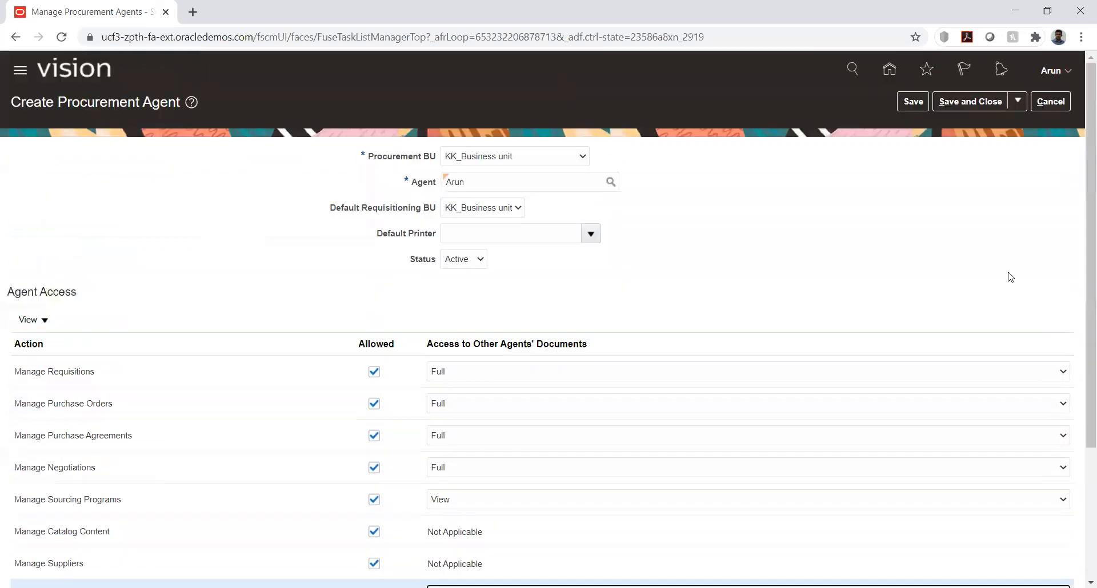
left_click(960, 101)
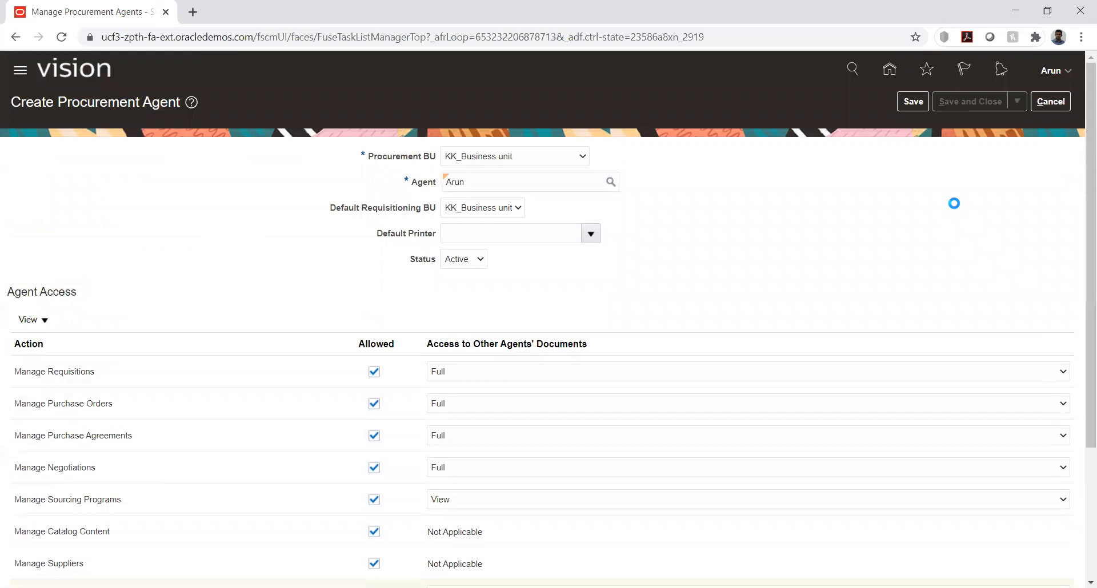
key("Return")
left_click(1054, 104)
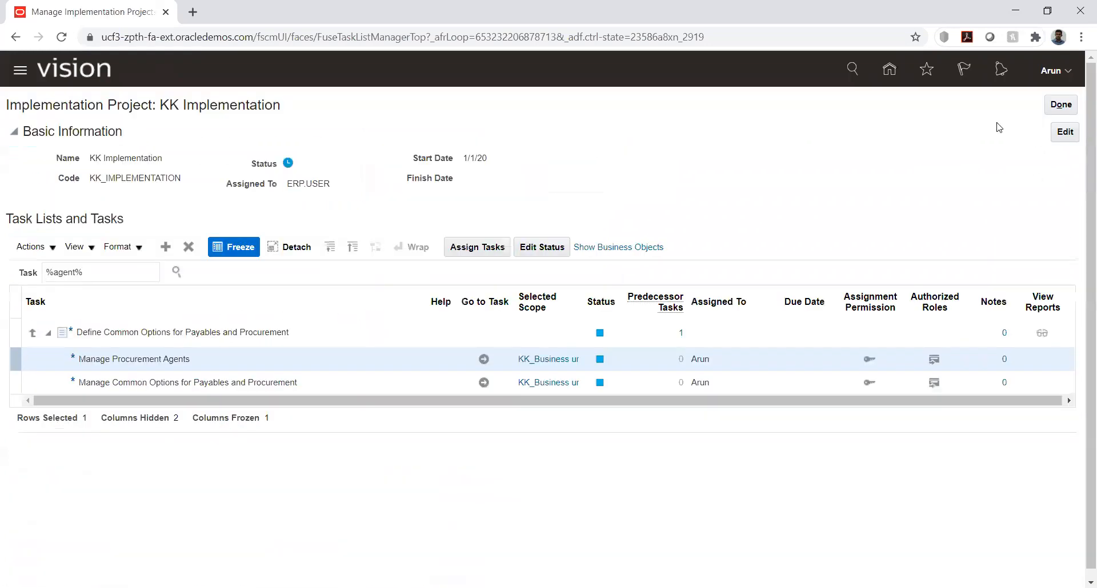
Close the KK Implementation project and its project list, and show the Procurement apps on the home page
left_click(1058, 104)
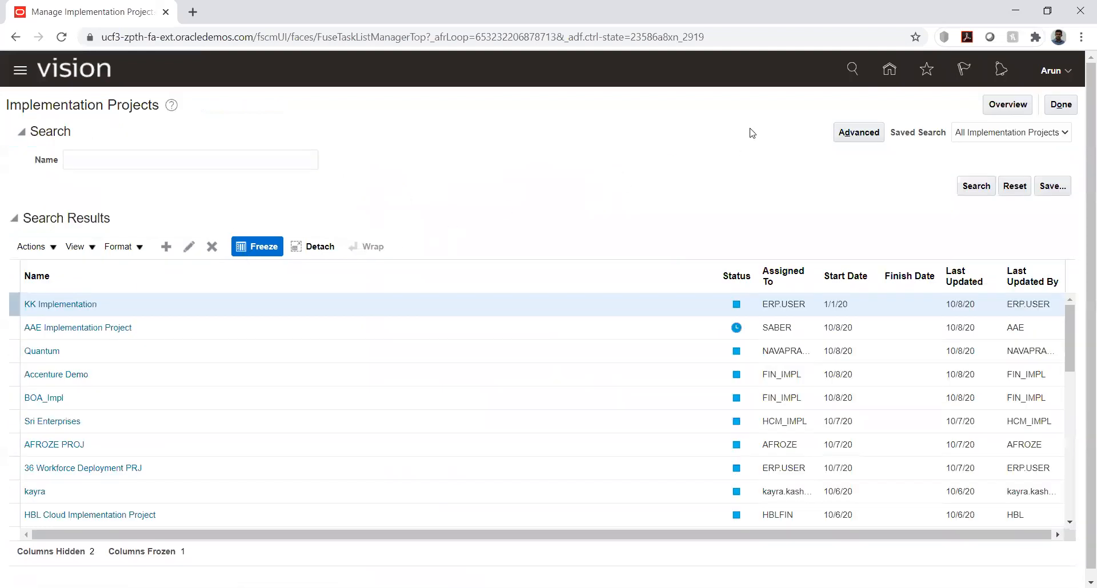
left_click(1059, 111)
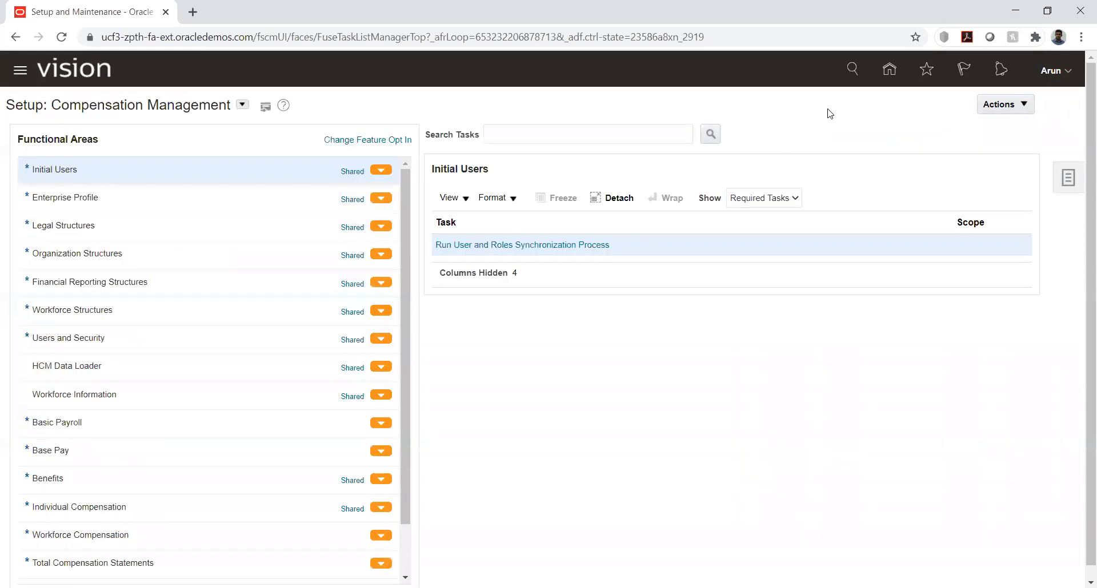
left_click(890, 69)
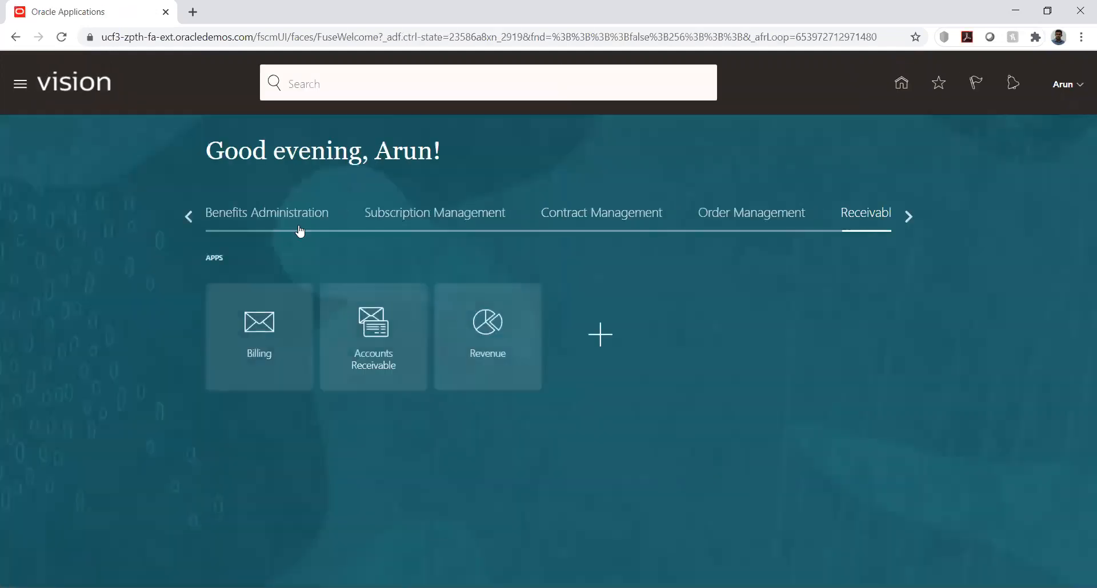
left_click(181, 217)
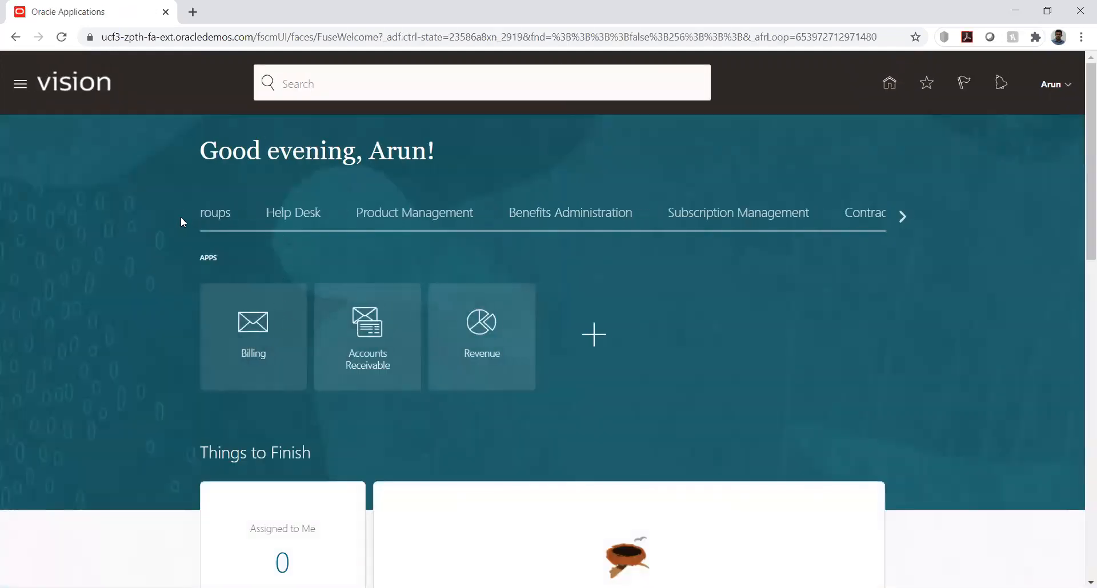
left_click(435, 221)
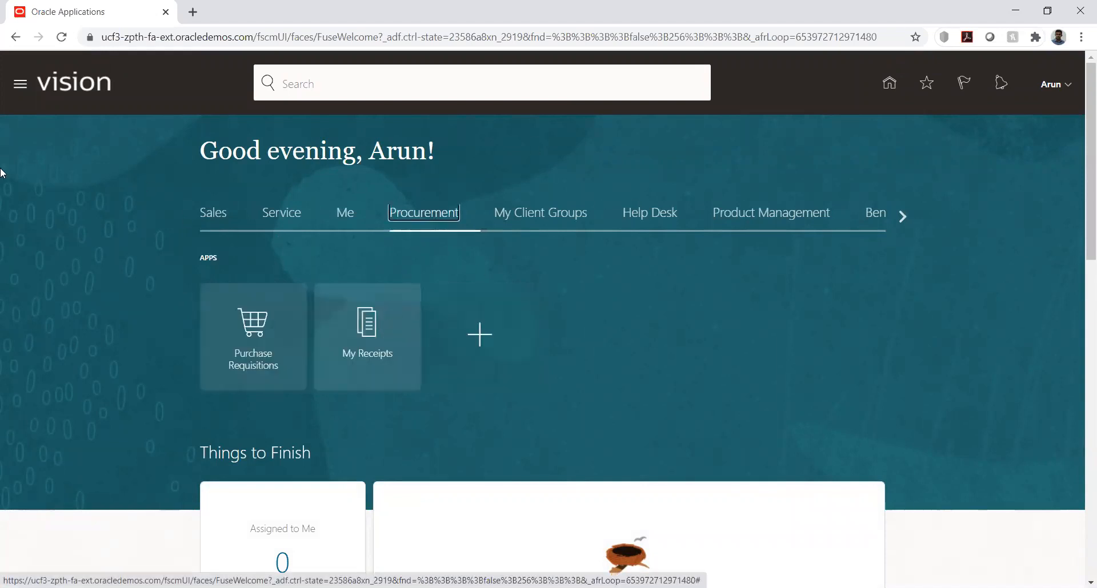
Open the Security Console from the Tools group
left_click(19, 90)
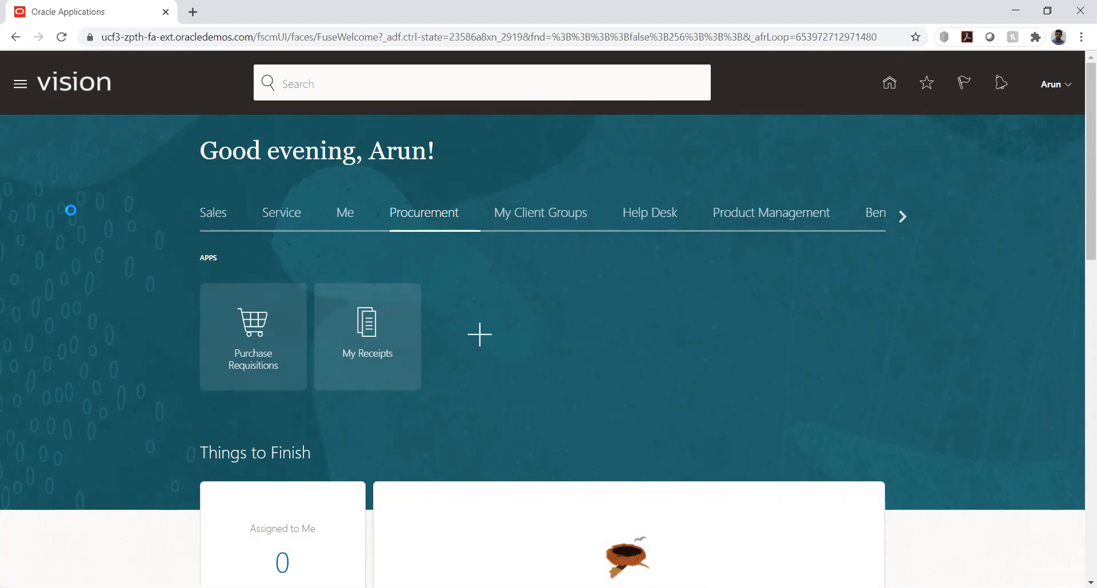
scroll(134, 212, "down", 6)
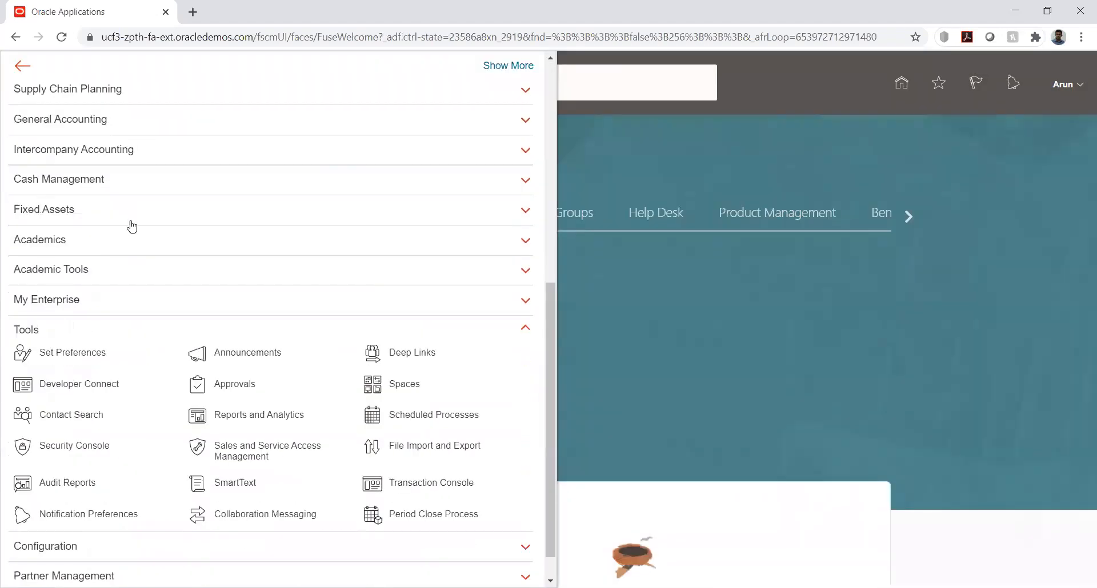
left_click(111, 443)
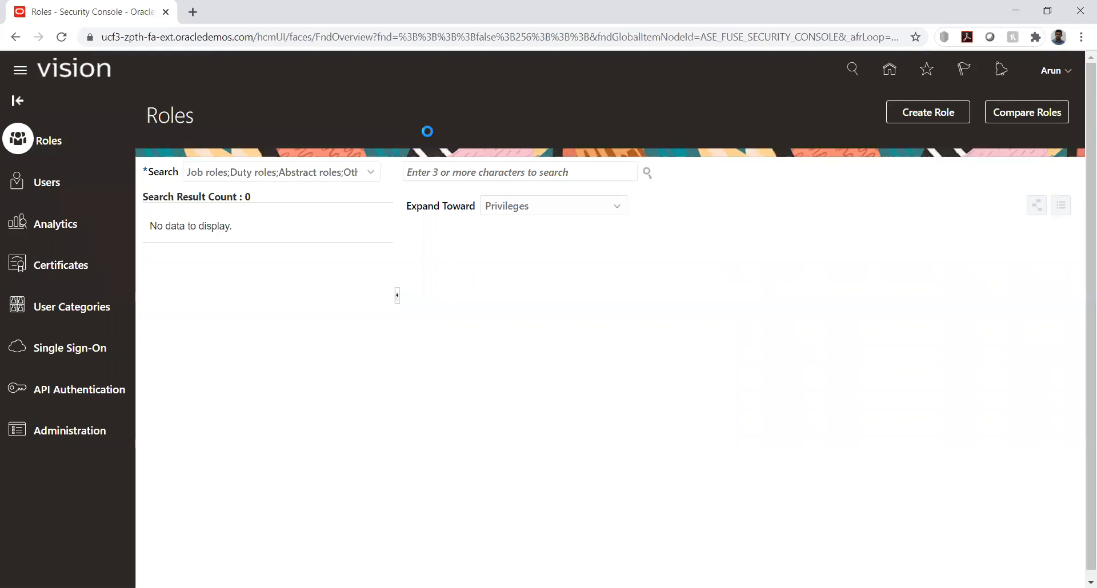
Search the user accounts for the employee's name and open the matching account's details
left_click(403, 173)
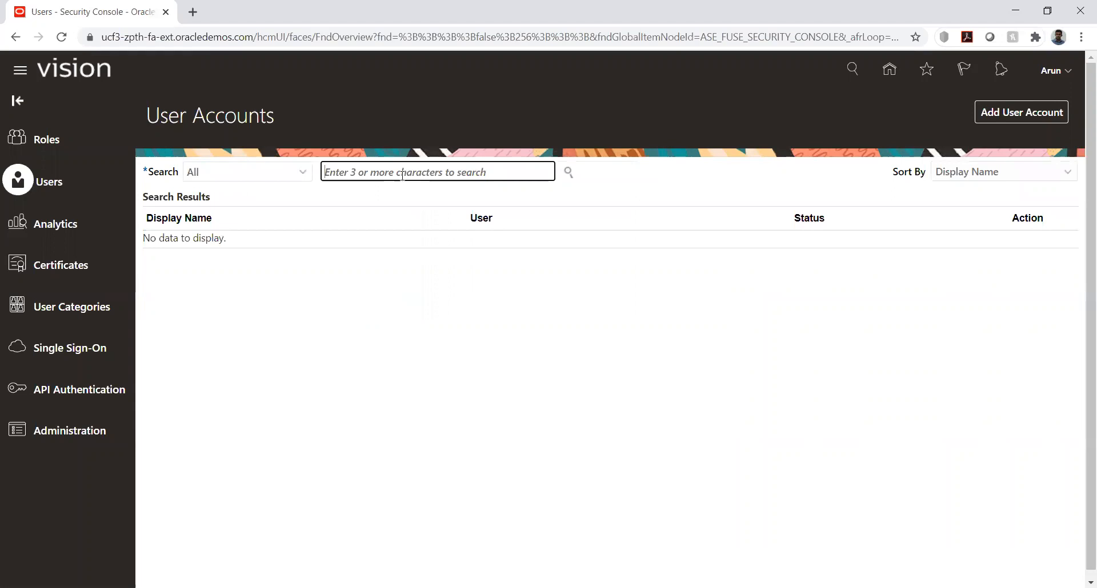
type("Arun")
key("Return")
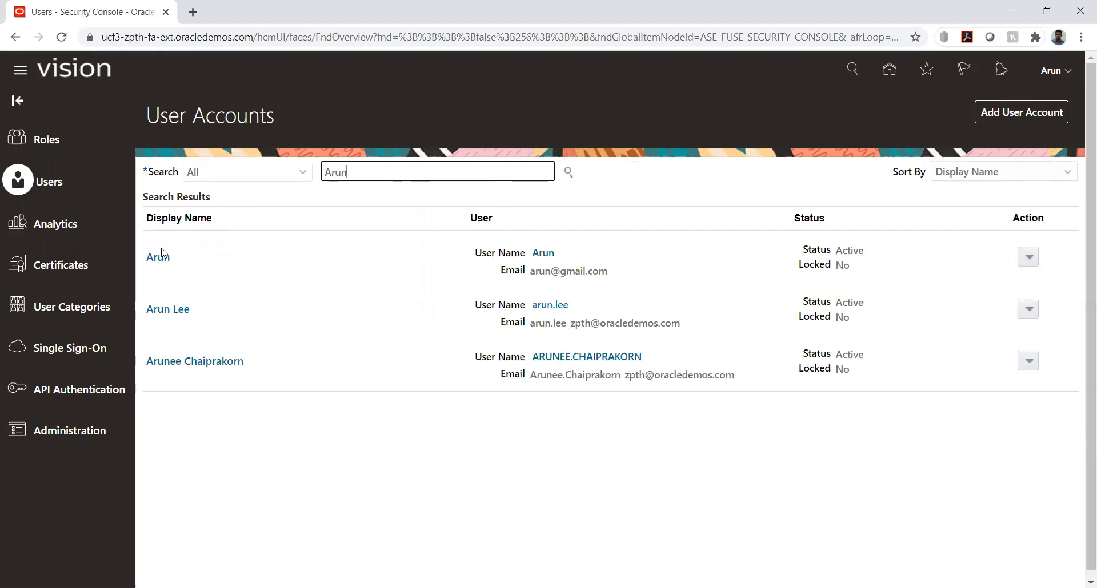
left_click(159, 257)
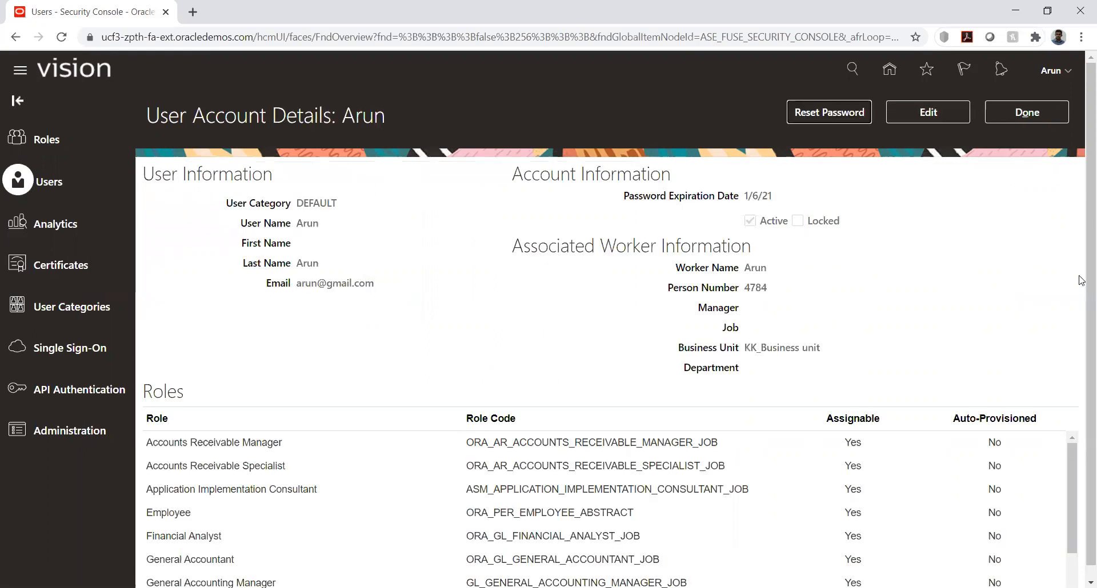
Edit the employee's user account and add the Buyer role (ORA_PO_BUYER_JOB) to it
left_click(932, 115)
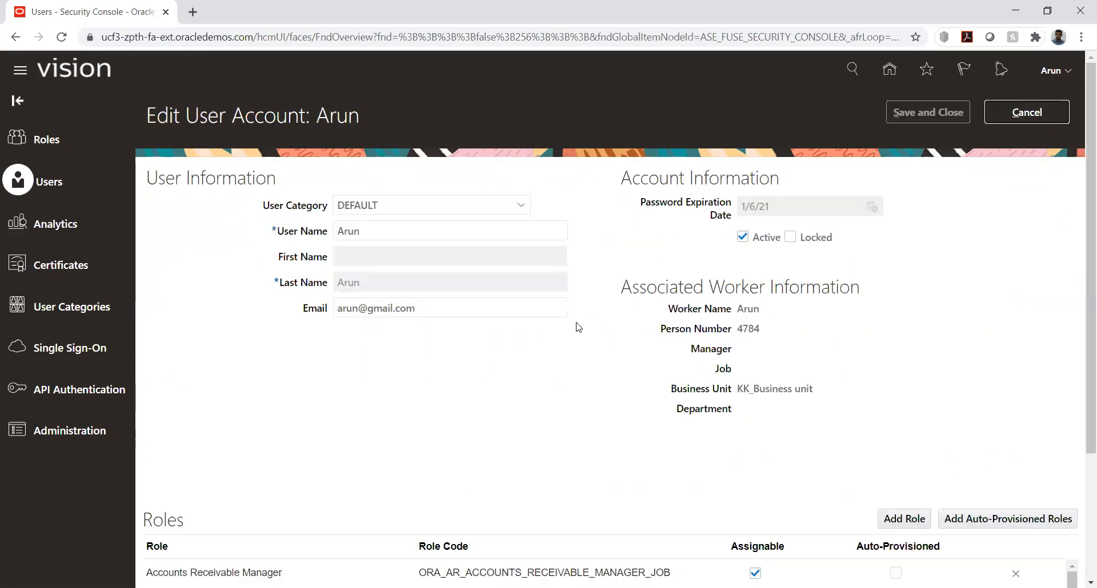
scroll(500, 290, "down", 3)
left_click(904, 348)
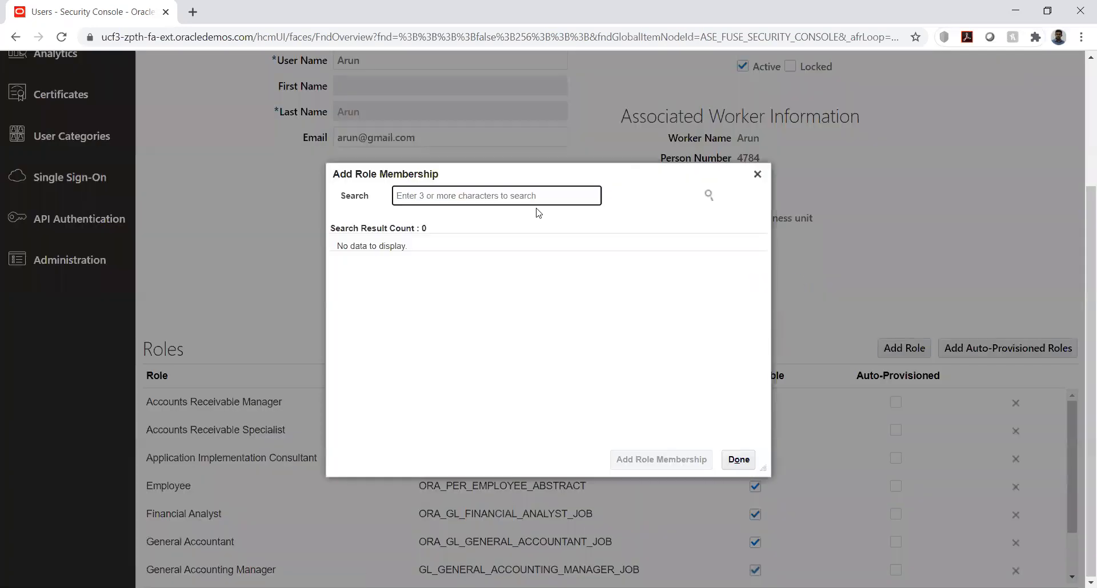
type("buyer")
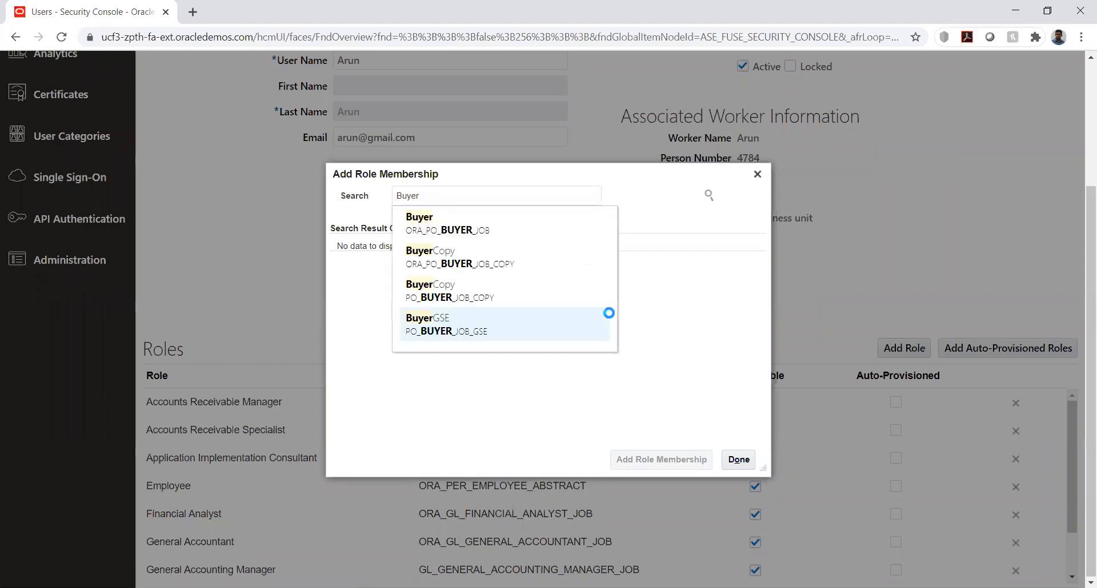
left_click(484, 233)
left_click(518, 249)
left_click(661, 460)
Add the Procurement Application Administrator role to the employee's user account
double_click(465, 195)
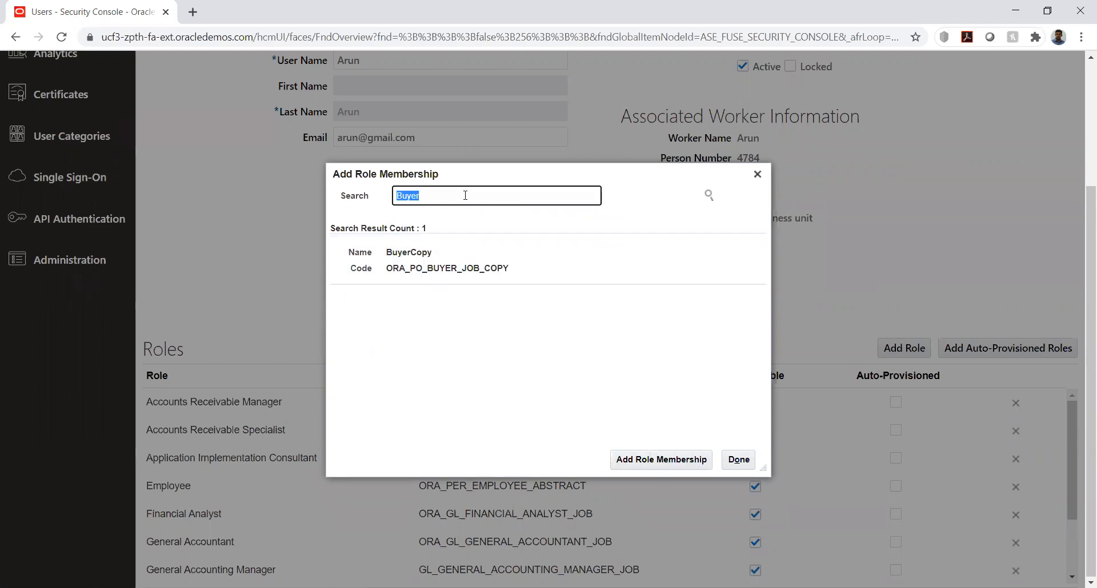
type("procurement adm")
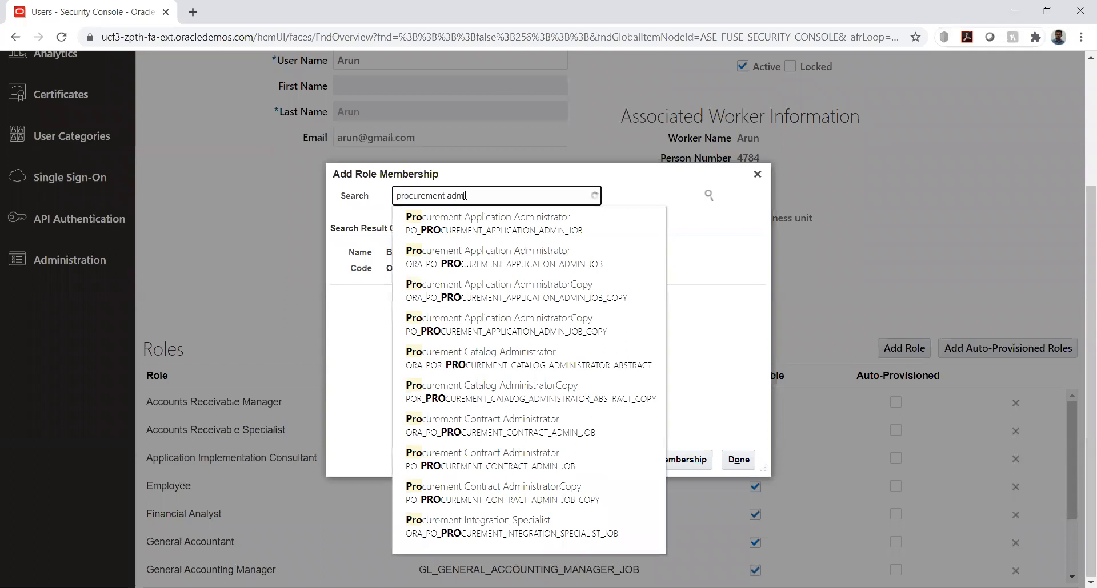
key("BackSpace")
key("BackSpace")
type("ppl")
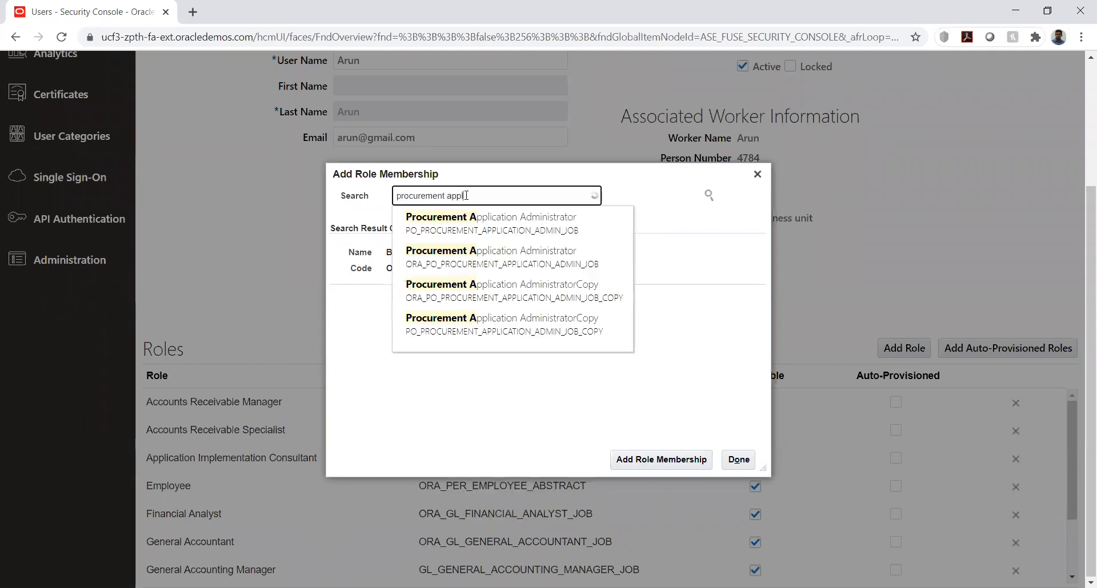
left_click(502, 222)
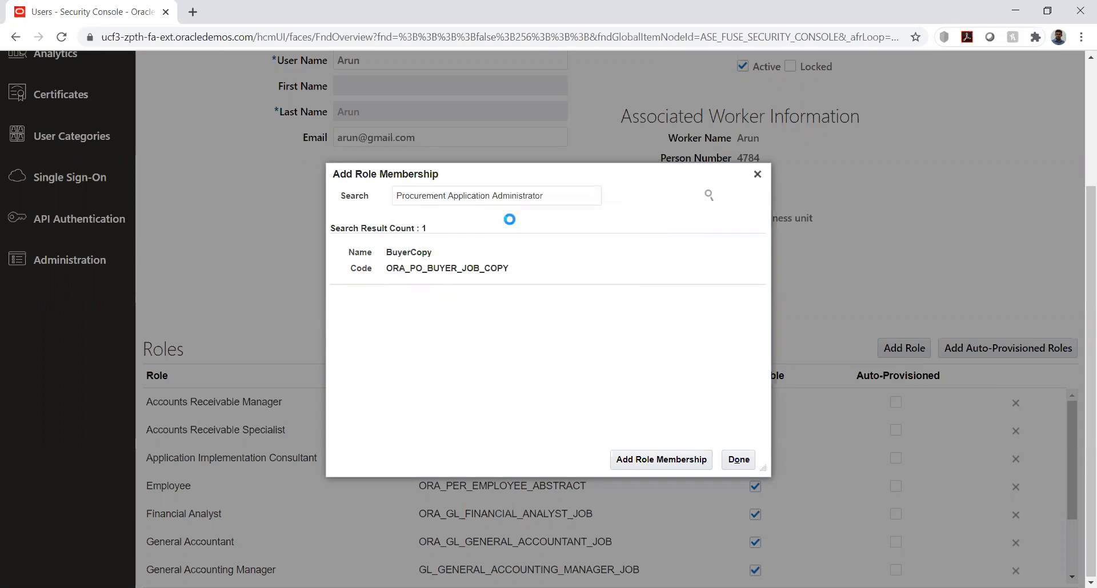
left_click(543, 254)
left_click(640, 460)
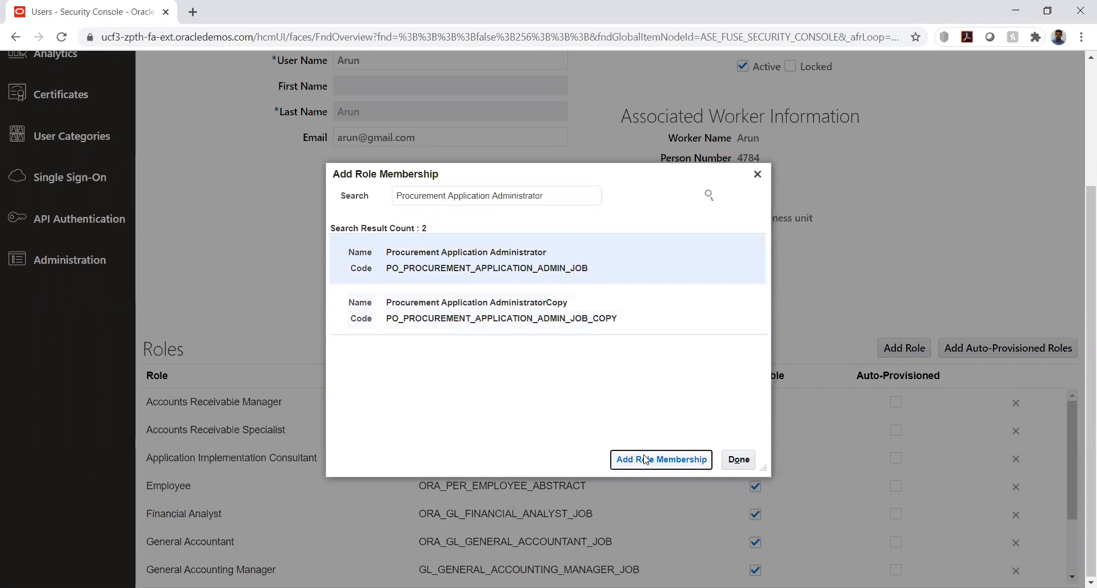
Add the Supplier Manager role (ORA_POZ_SUPPLIER_MANAGER_ABSTRACT) to the employee's user account
triple_click(557, 194)
type("s")
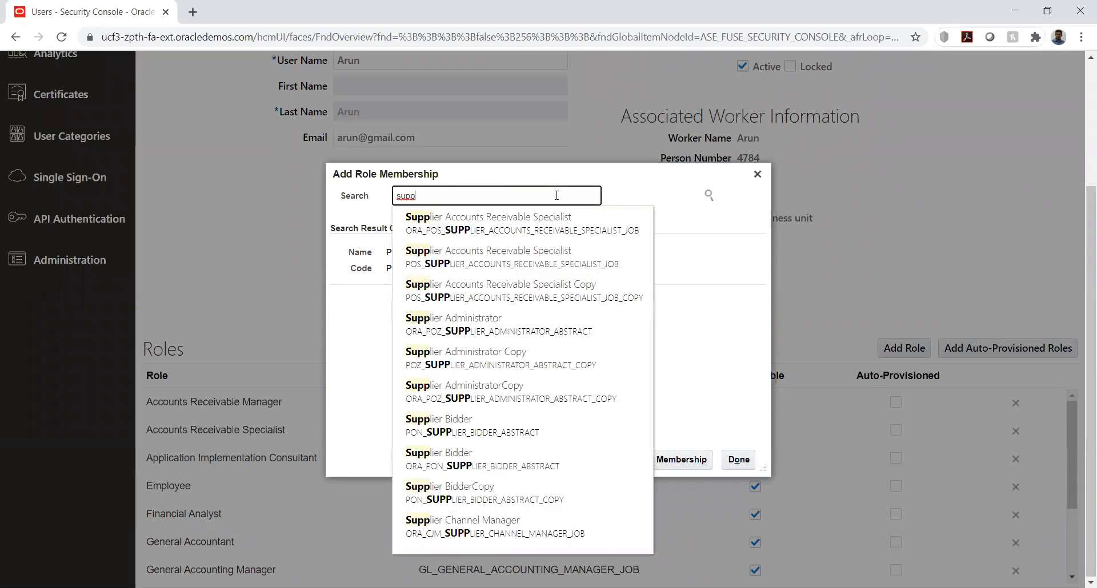
type("upplier ma")
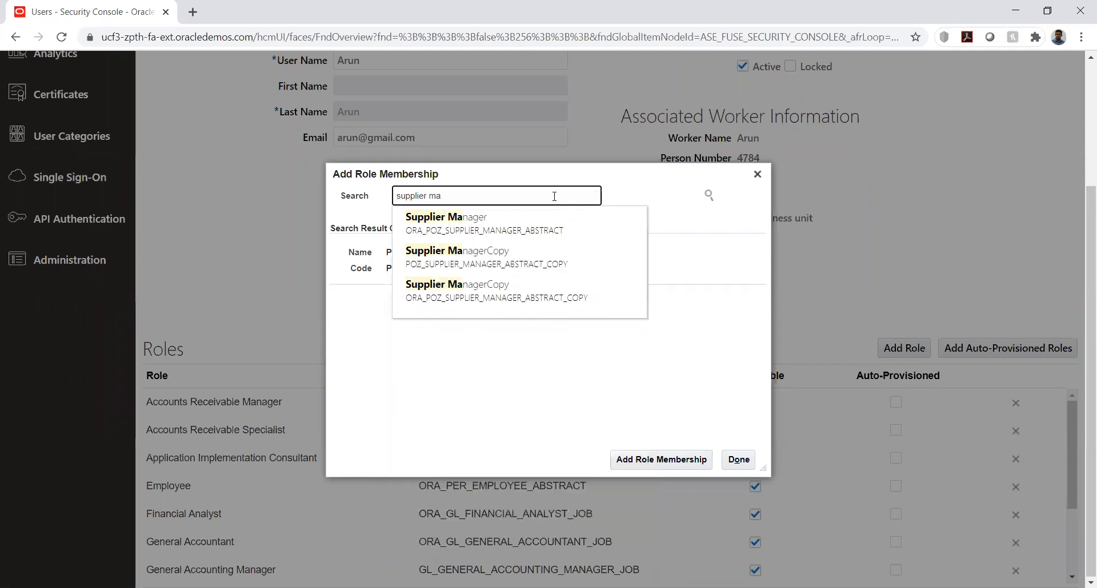
left_click(540, 216)
left_click(490, 257)
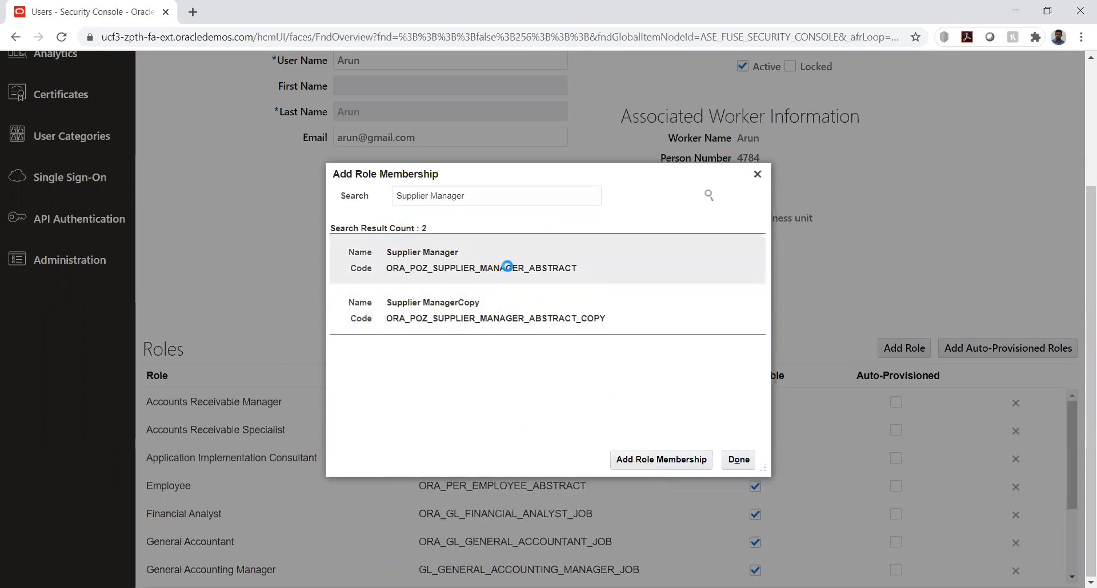
left_click(652, 460)
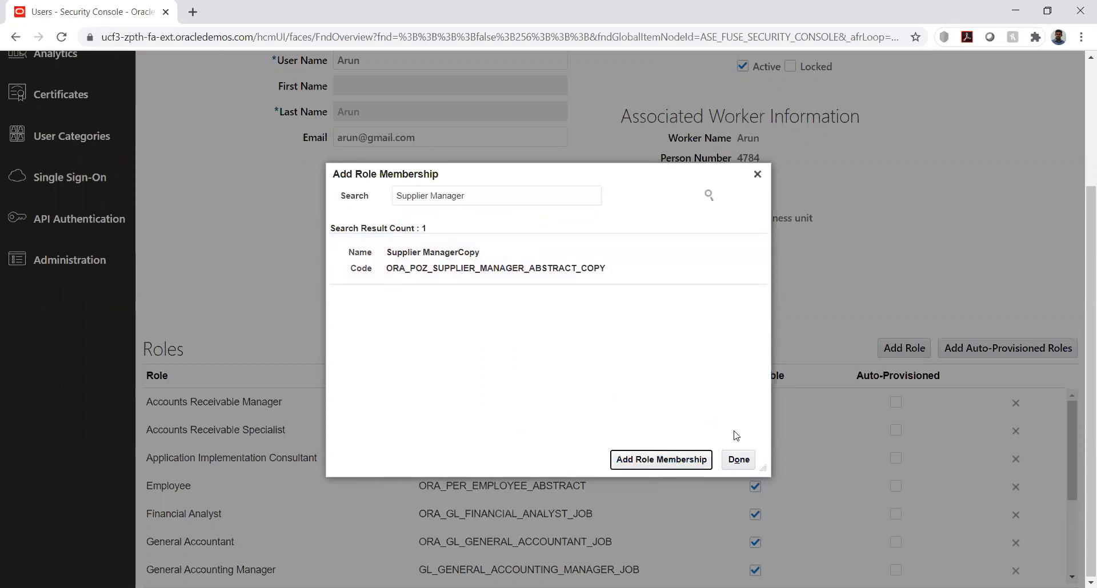
Finish adding roles, save the user account and return to the user accounts list
left_click(739, 460)
scroll(1021, 164, "up", 3)
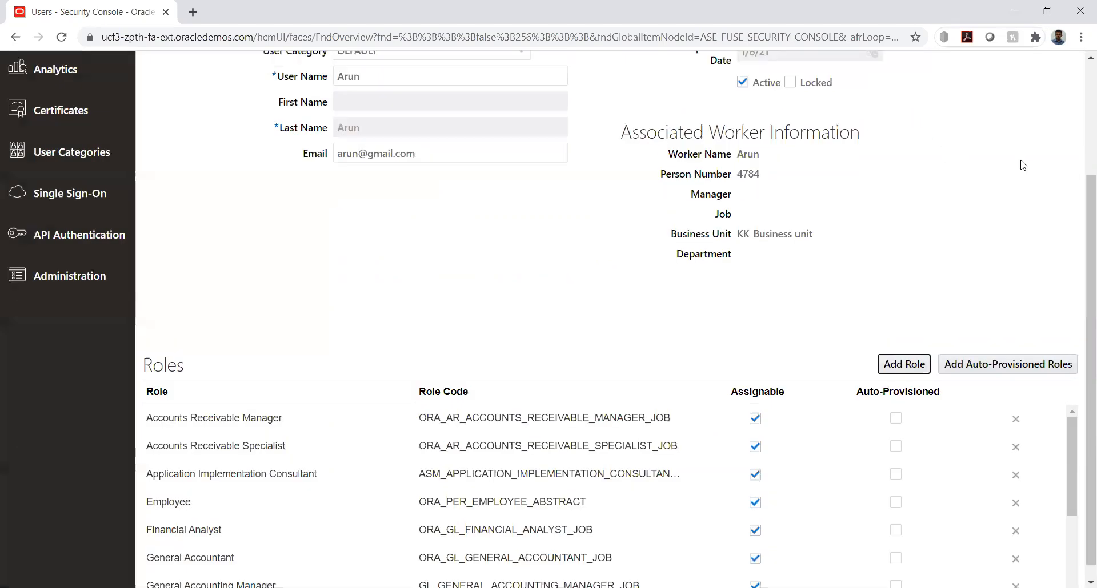
left_click(935, 115)
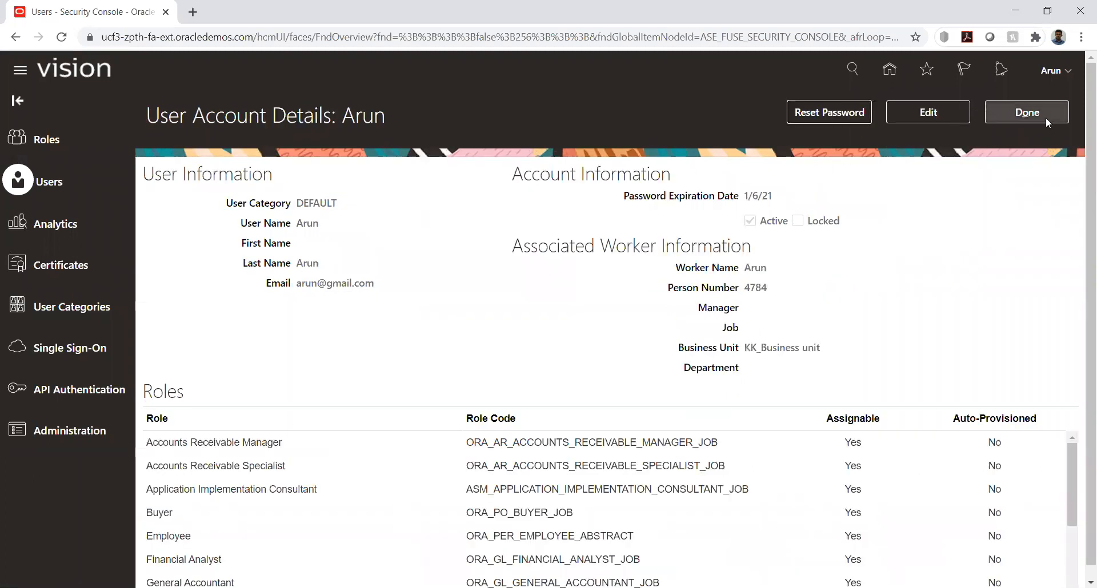
left_click(1027, 112)
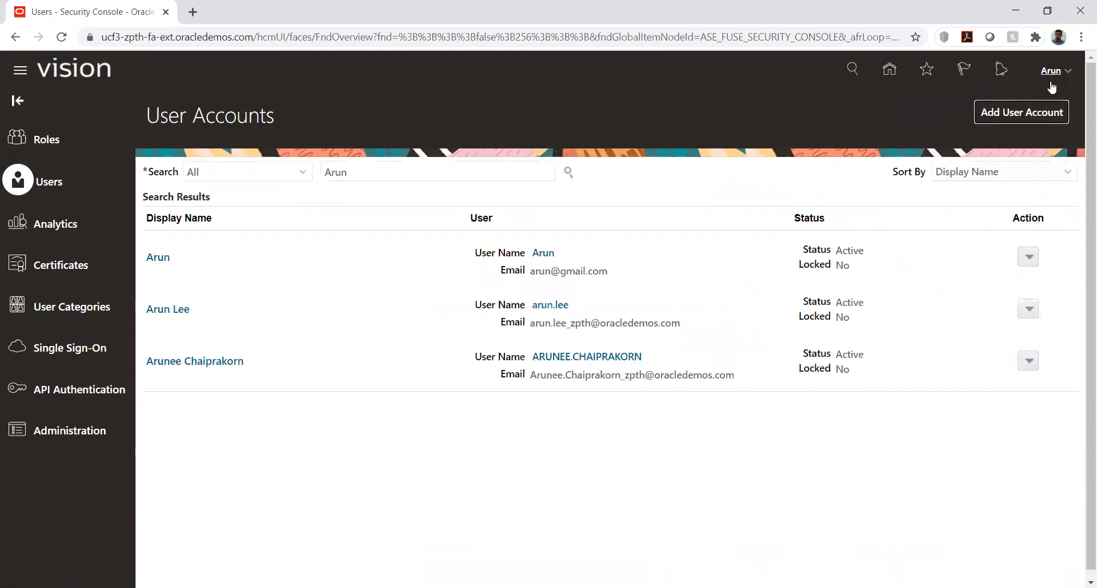
Go to Setup and Maintenance and open the KK Implementation project
left_click(1069, 72)
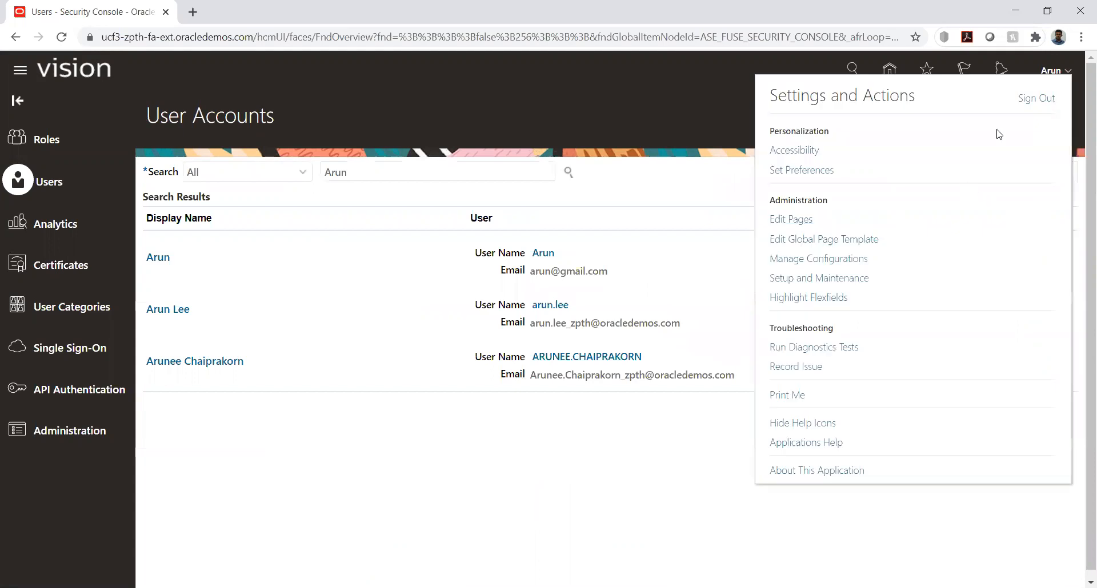
left_click(822, 279)
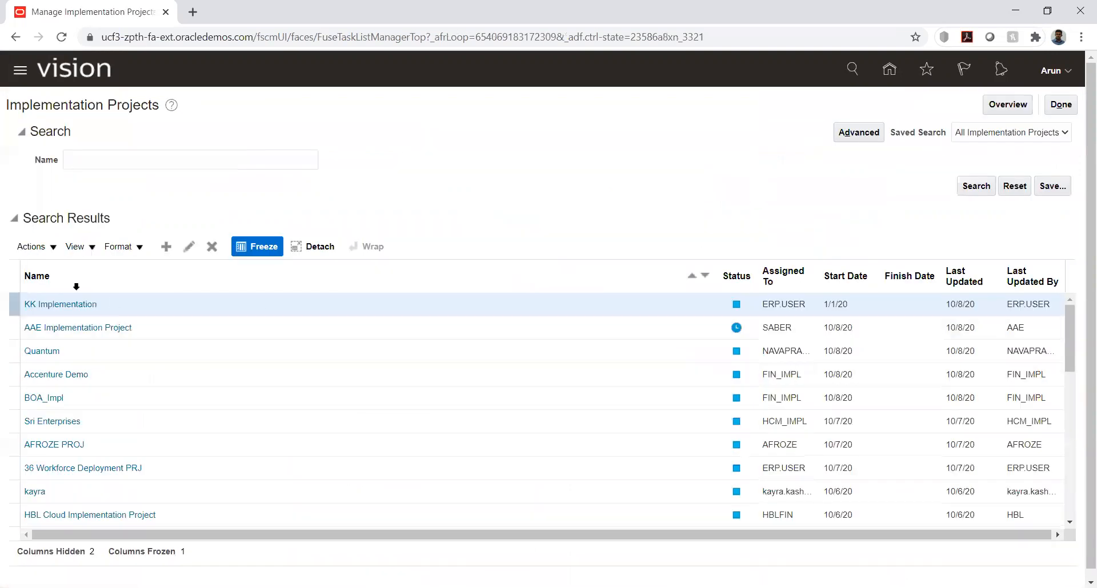
left_click(63, 304)
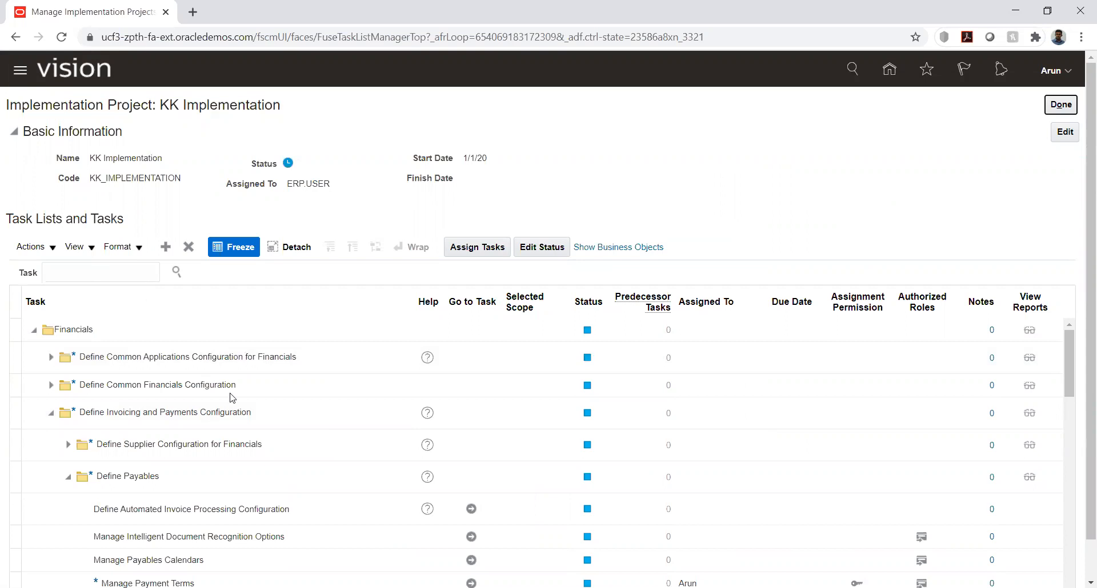
Open the Manage Ledger Data Access for Users task for KK_Ledger, under Define Ledgers and Define Accounting Configurations
left_click(50, 359)
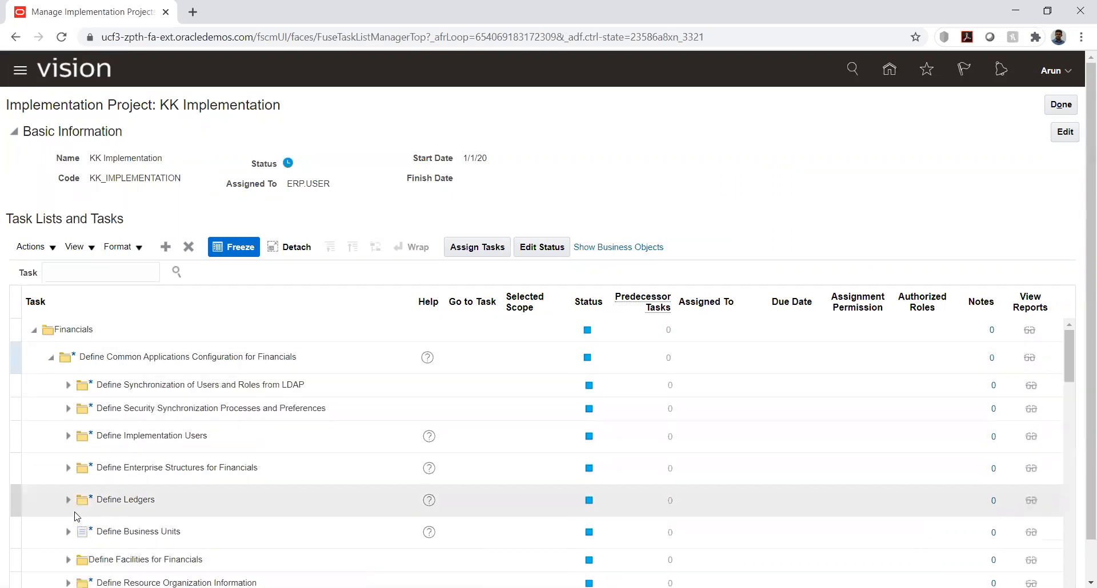
left_click(67, 502)
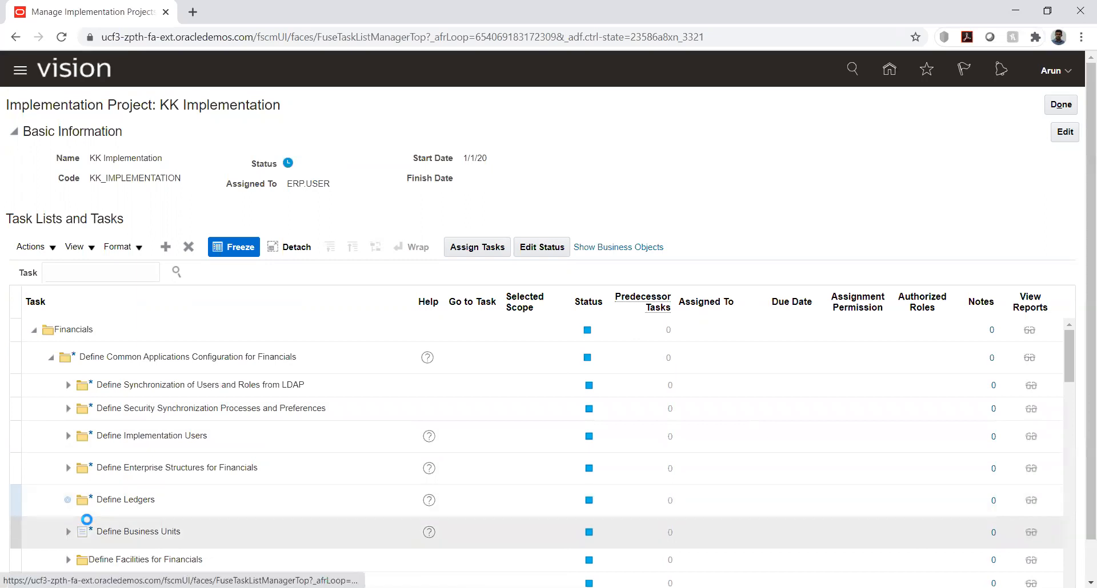
left_click(89, 532)
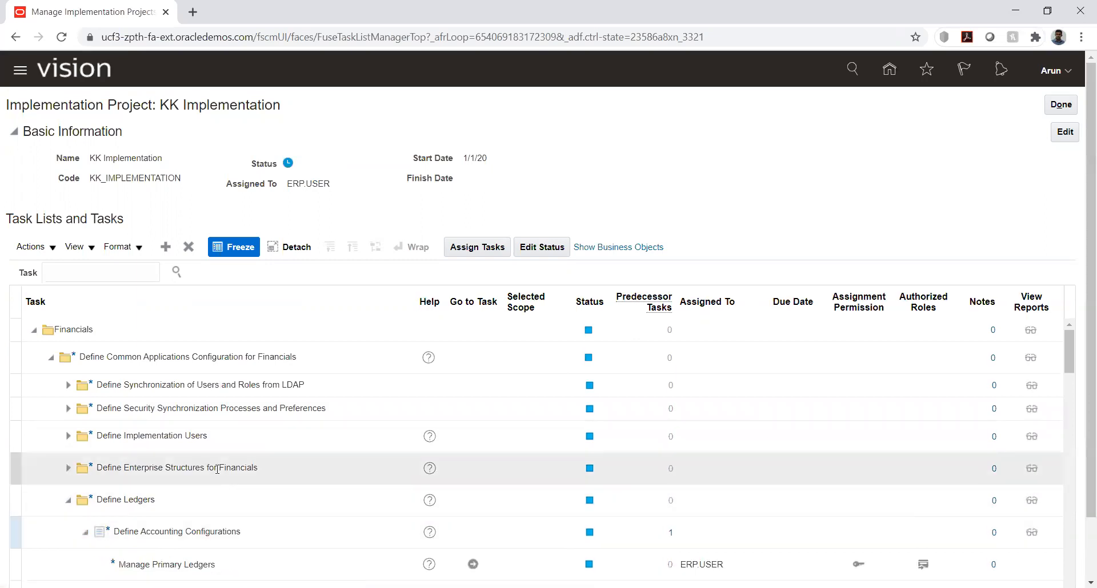
scroll(220, 482, "down", 2)
scroll(221, 478, "down", 4)
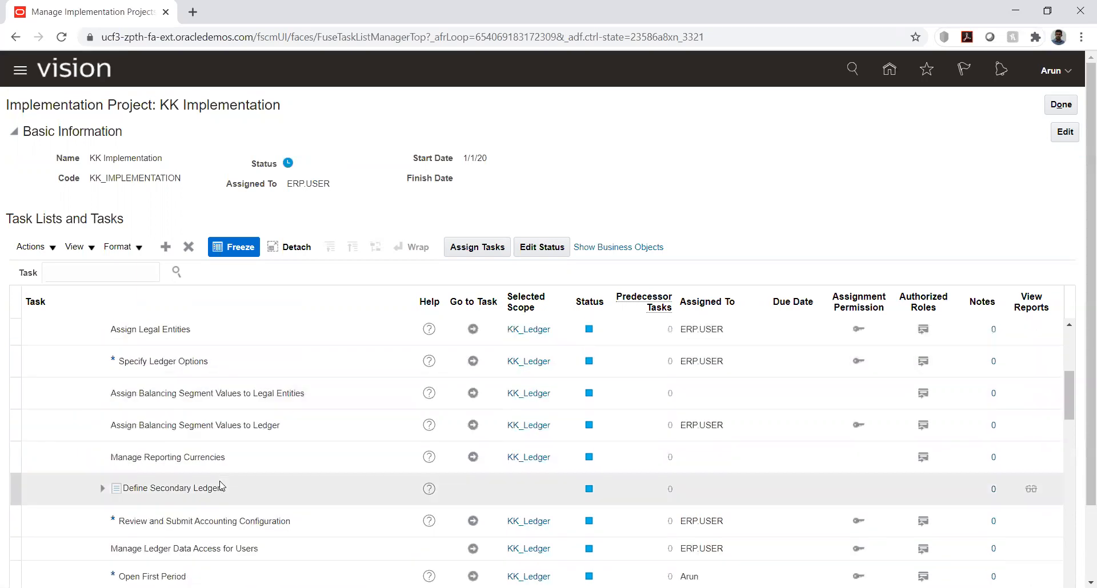
left_click(480, 551)
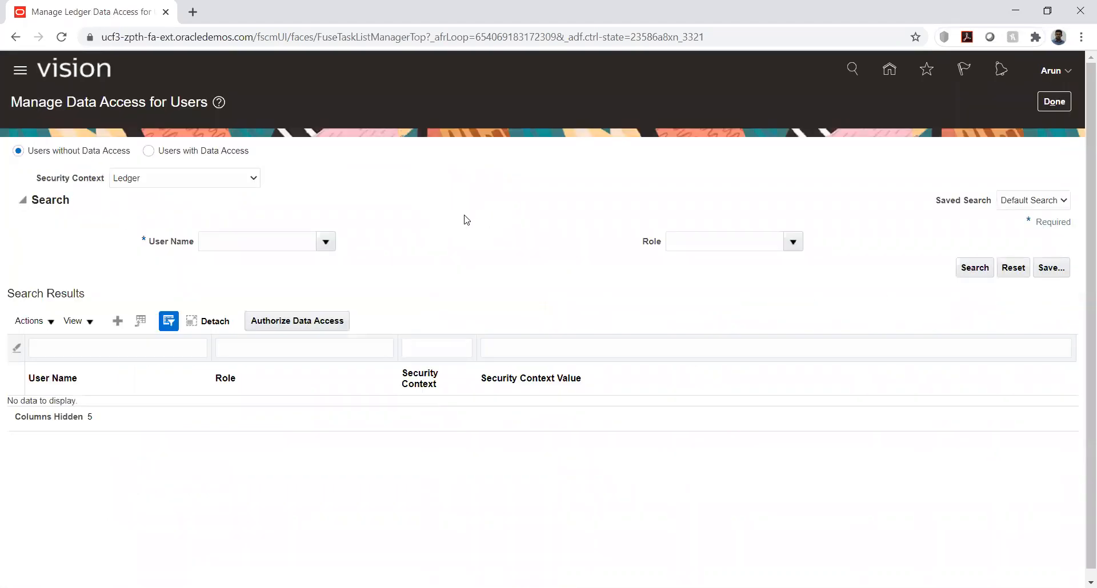
Create a data access entry for the employee's user name with the Buyer role
left_click(118, 321)
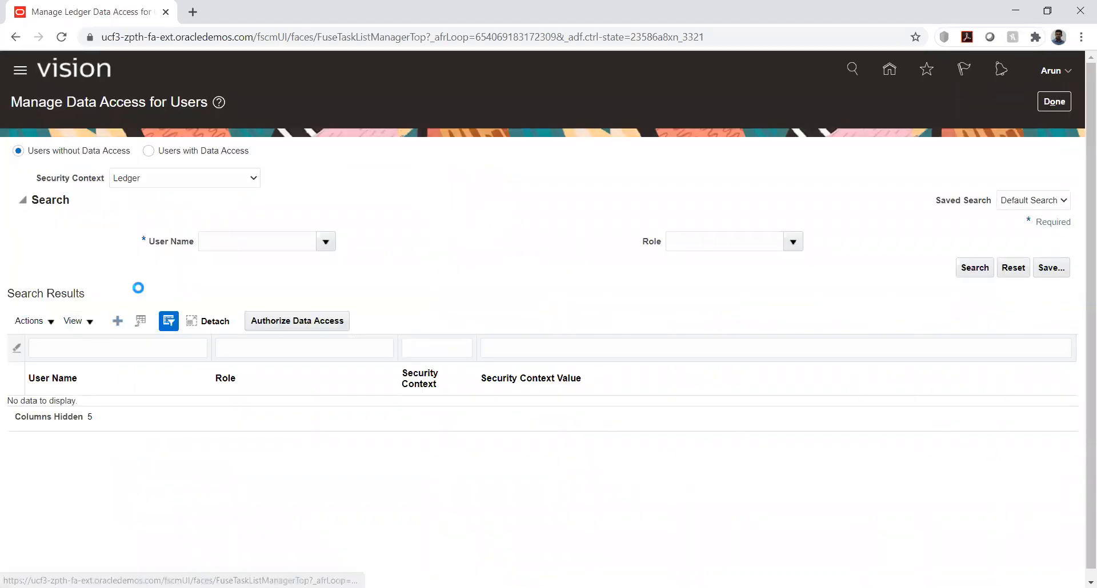
left_click(274, 329)
type("Arun")
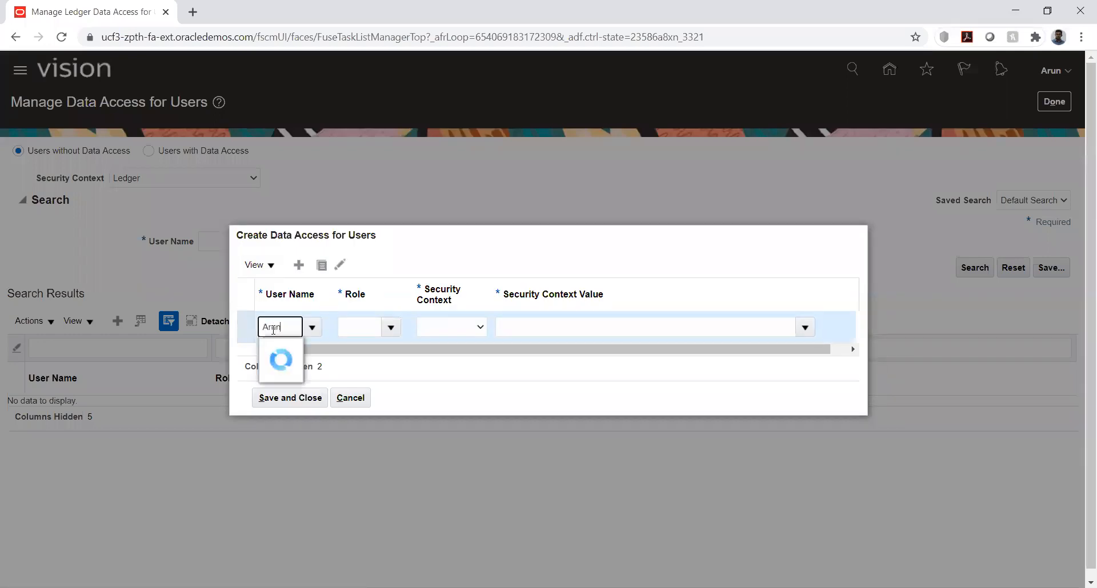
left_click(288, 374)
left_click(355, 330)
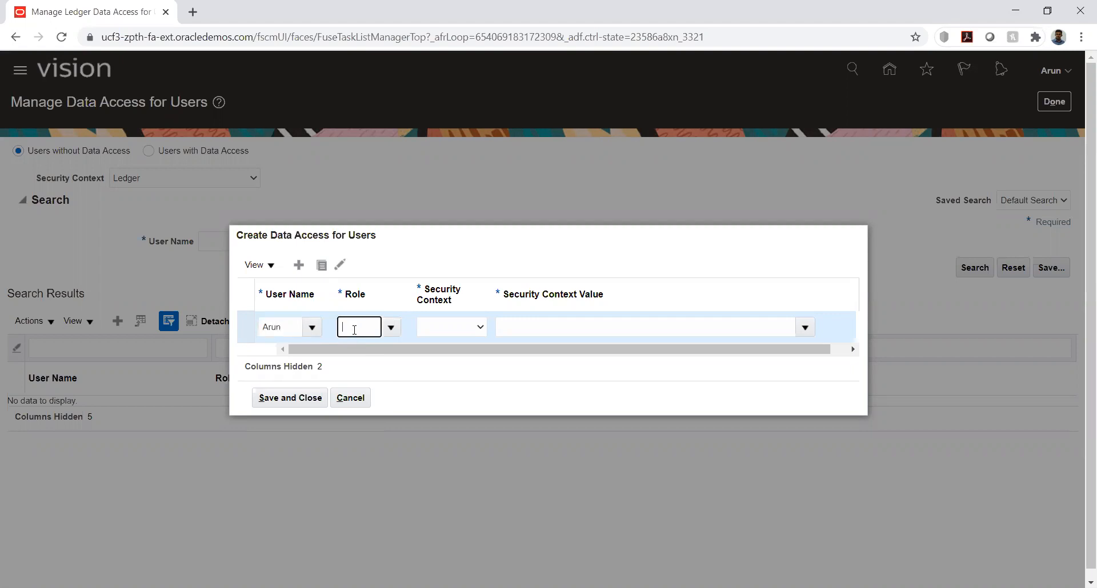
type("buy")
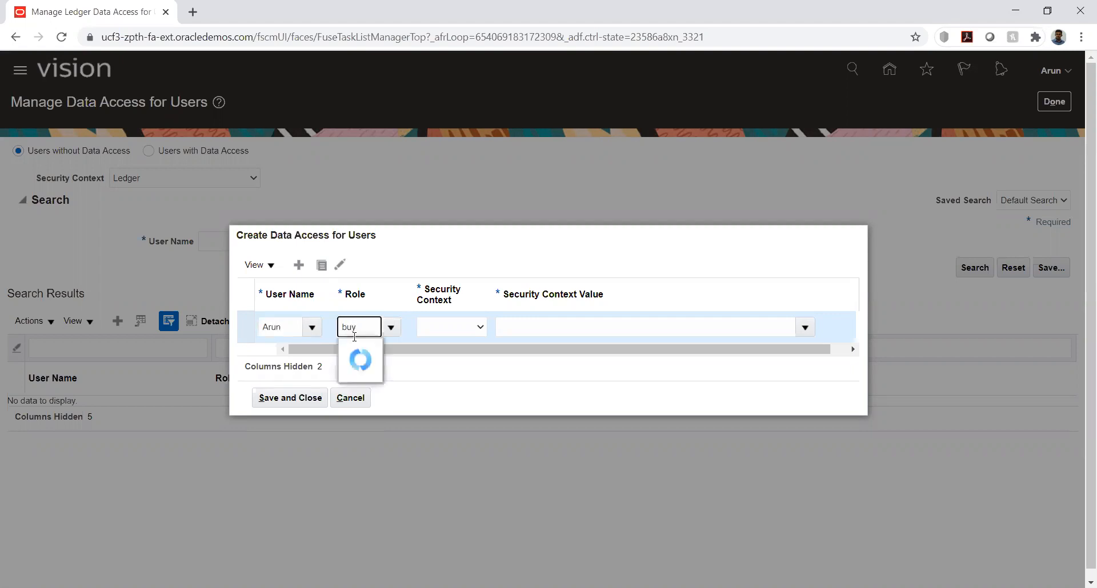
key("Tab")
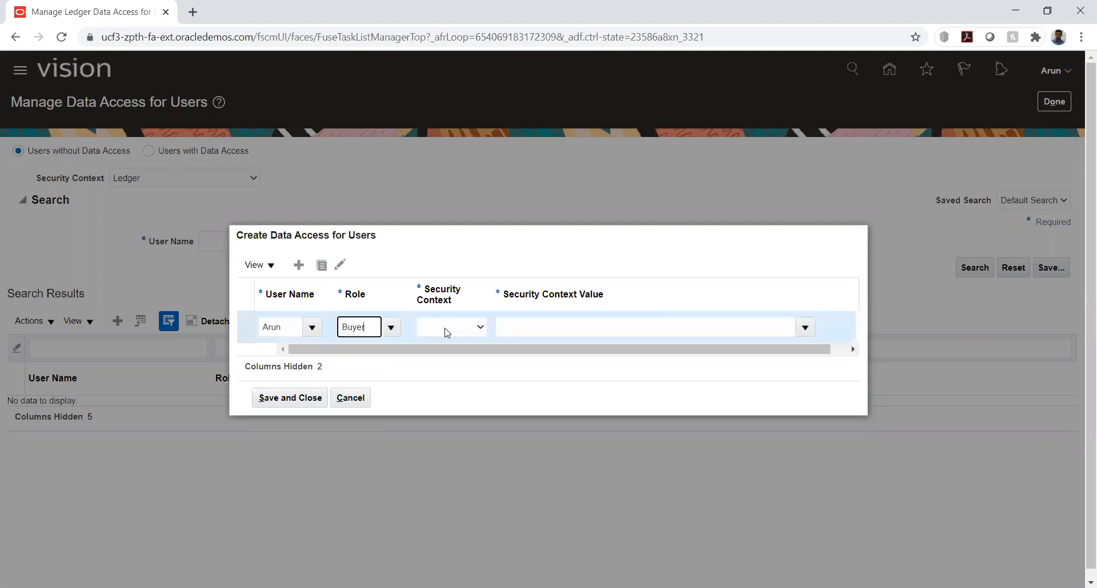
Set the Buyer entry's security context to Business unit and its context value to KK_Business unit
left_click(446, 330)
left_click(449, 330)
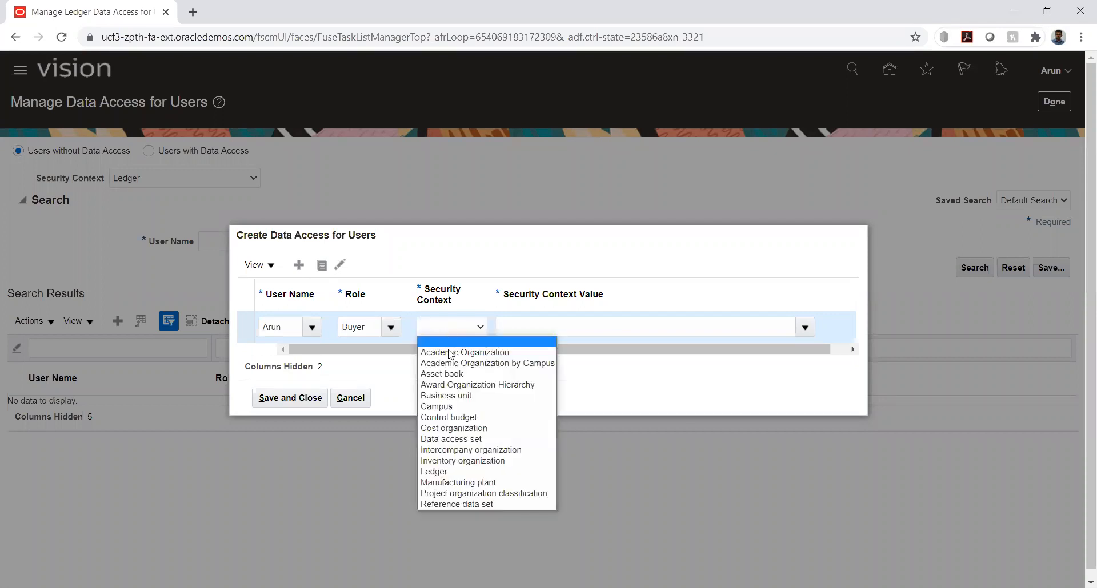
left_click(457, 395)
left_click(580, 325)
type("kk")
left_click(524, 350)
Add a second data access entry for the employee's user name with the procurement role
left_click(300, 265)
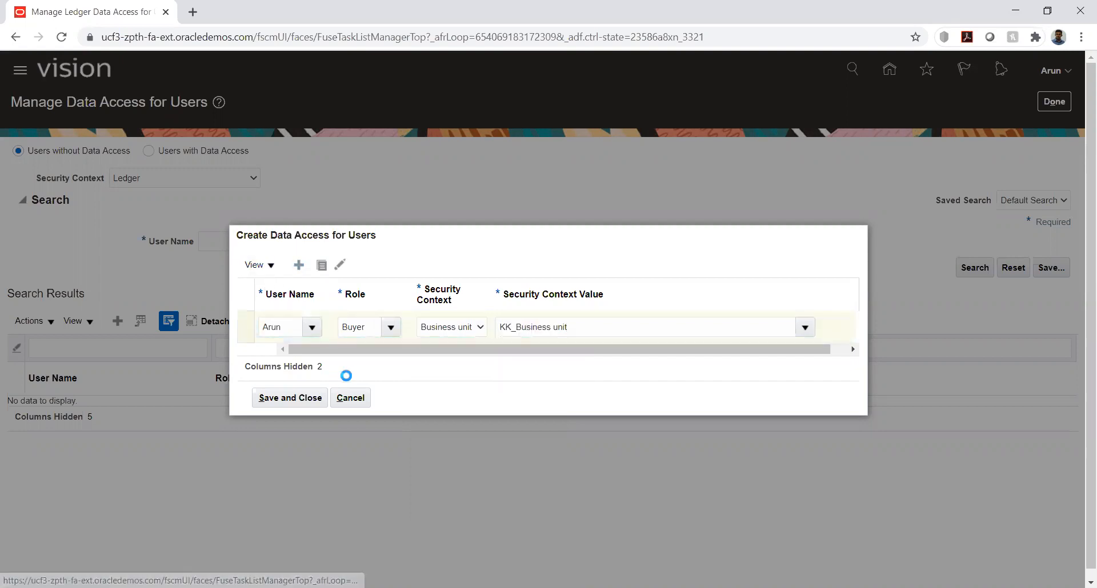
left_click(287, 318)
type("Arun")
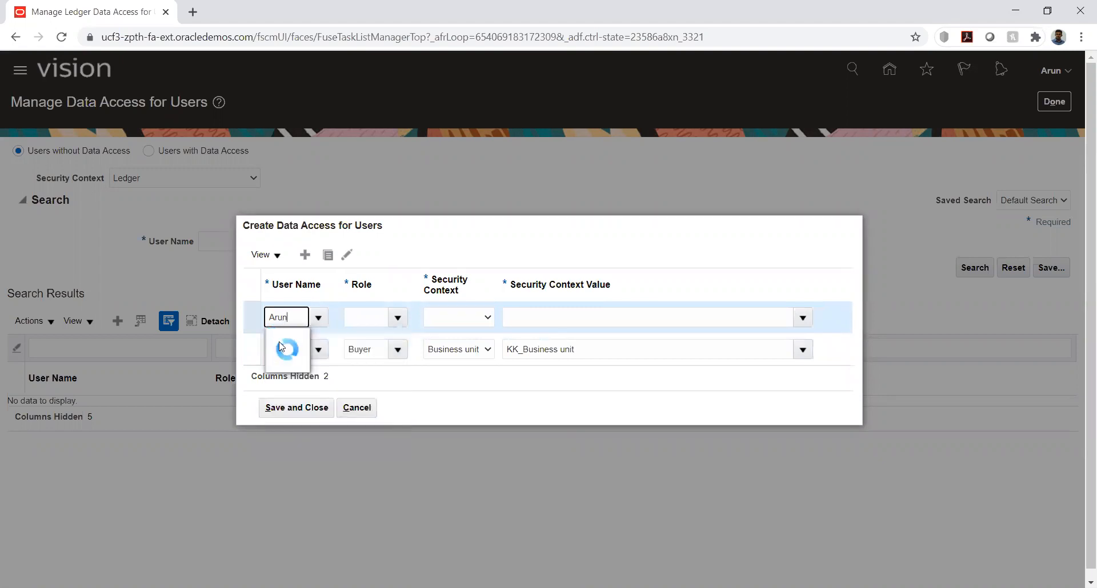
left_click(298, 364)
left_click(367, 318)
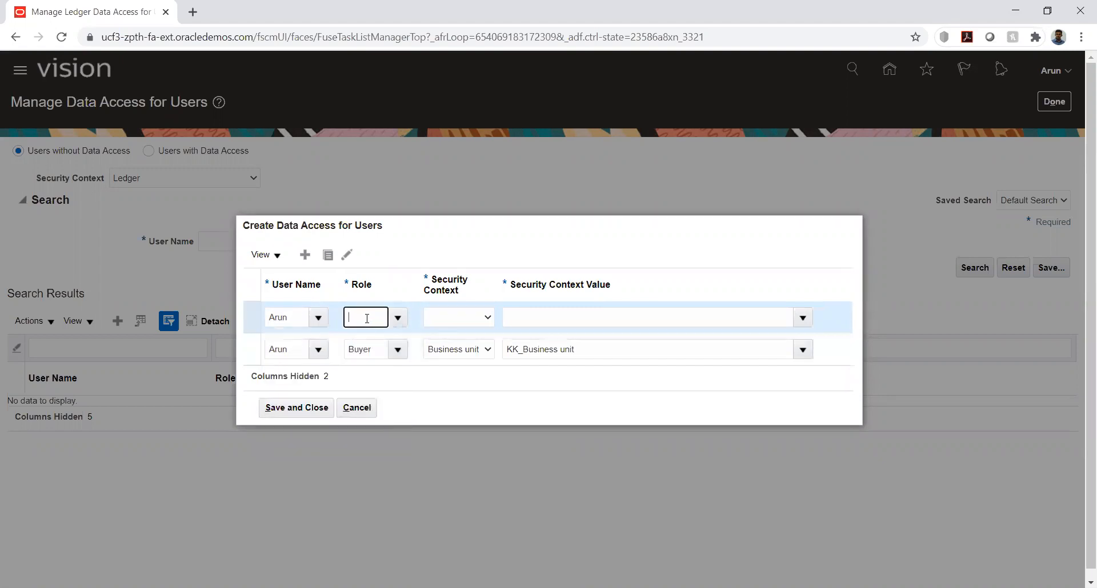
type("pro")
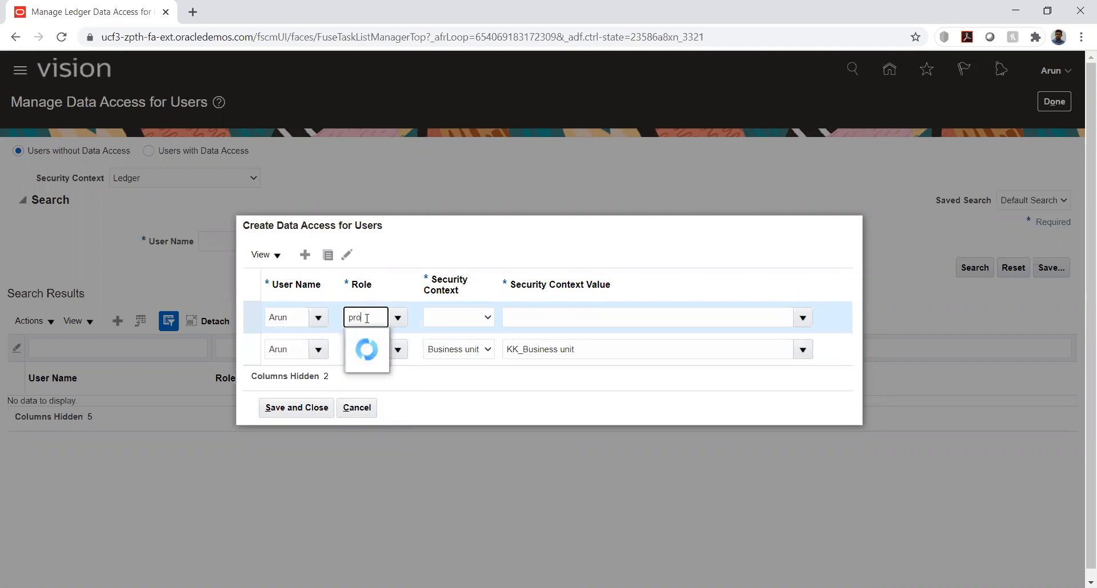
left_click(394, 341)
Set the procurement role entry's security context to Business unit and its context value to KK_Business unit
left_click(460, 323)
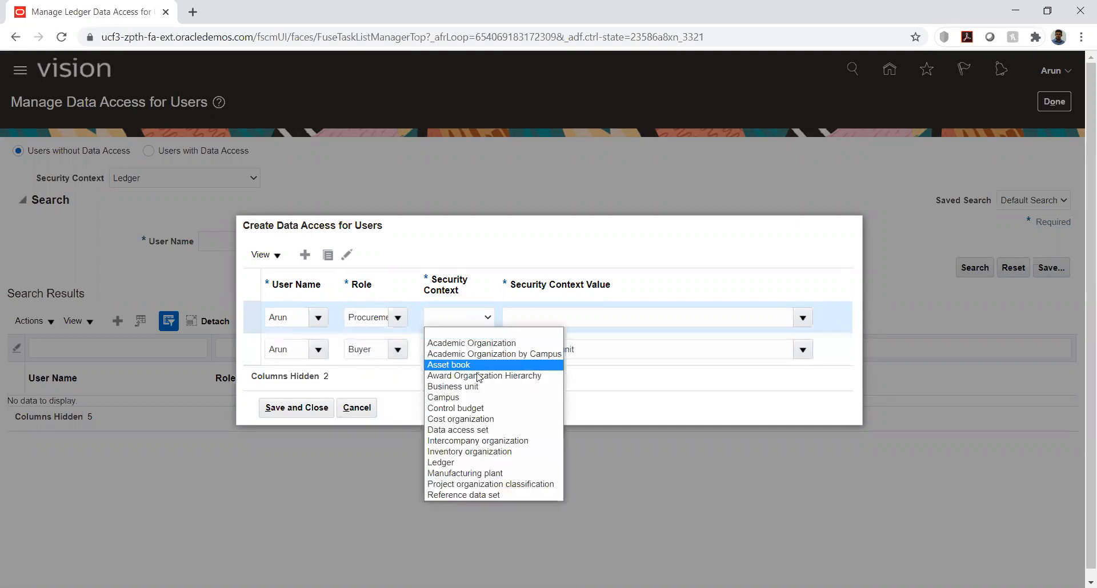
left_click(466, 386)
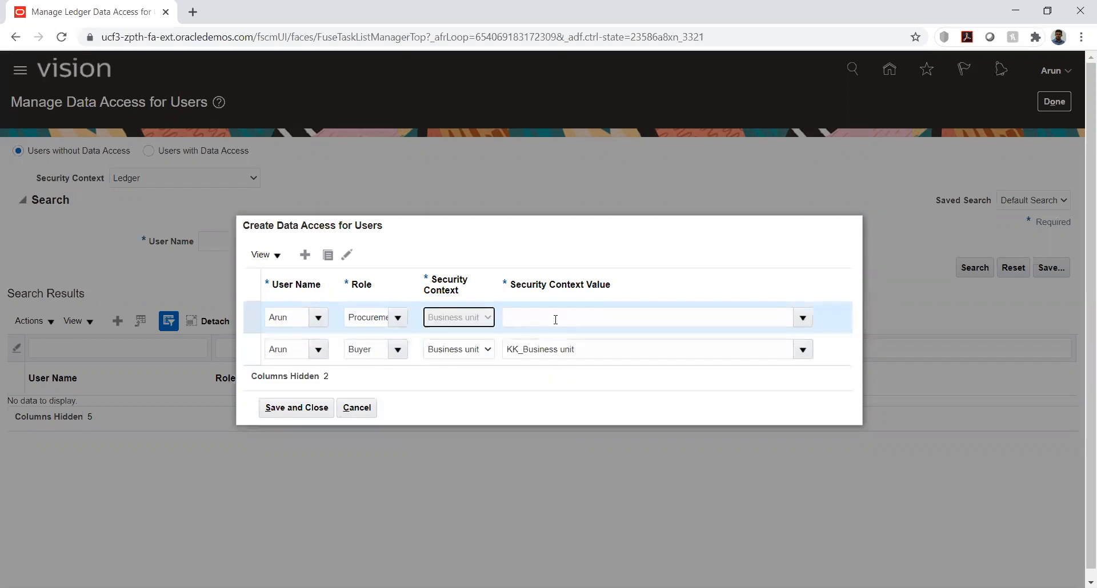
left_click(555, 317)
type("kk")
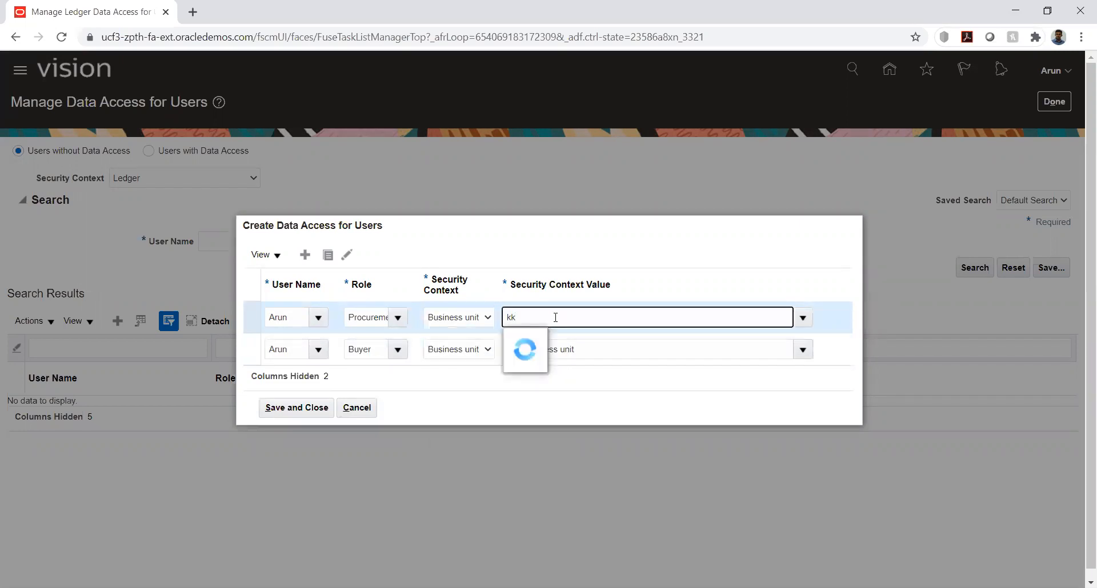
left_click(537, 342)
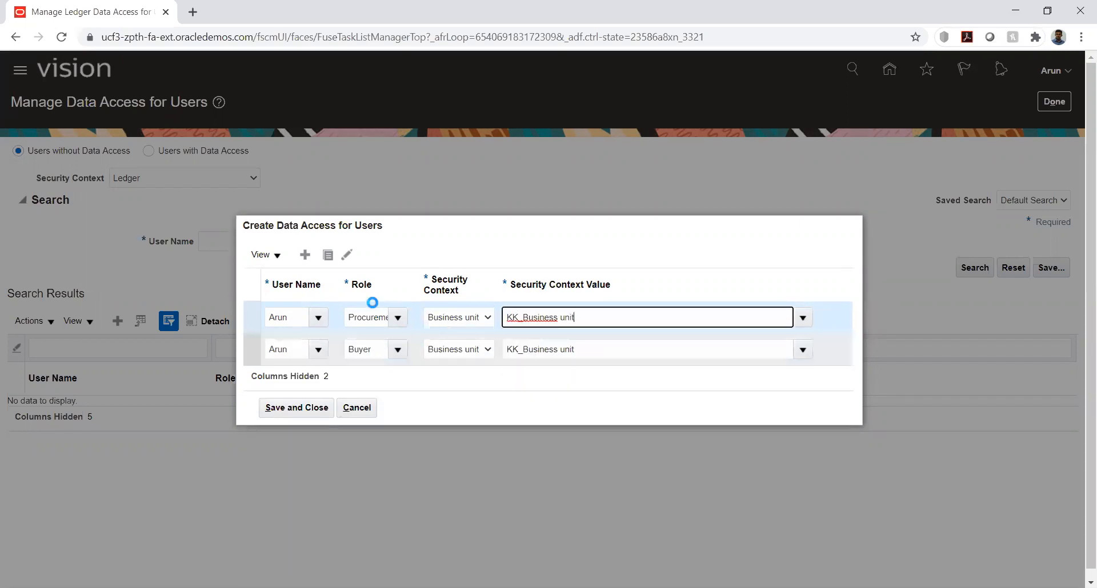
Add a third data access entry for the employee's user name with the role starting with "Supplier M"
left_click(304, 256)
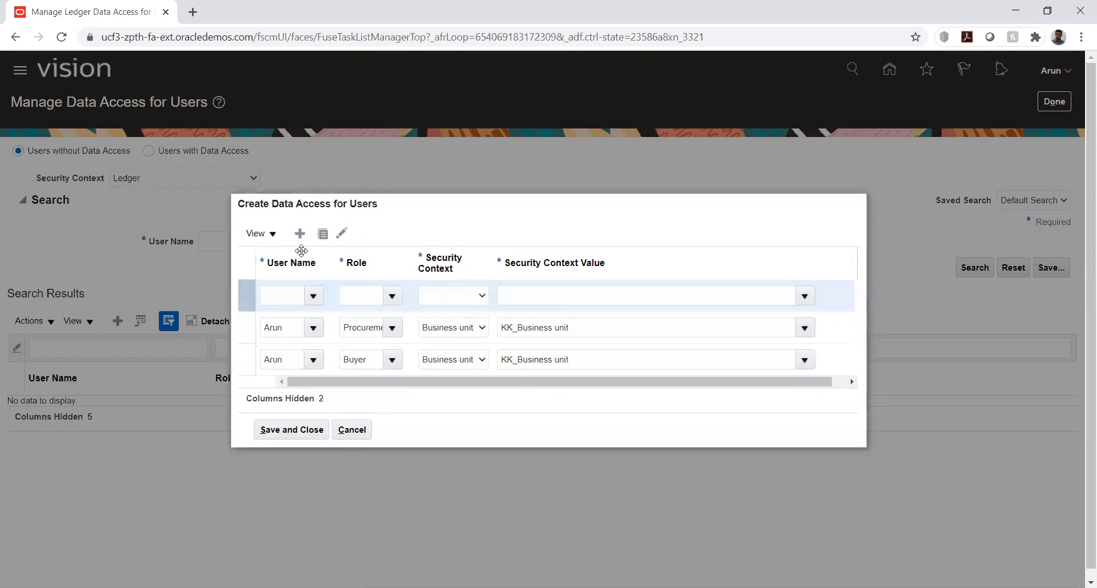
left_click(293, 290)
type("Aru")
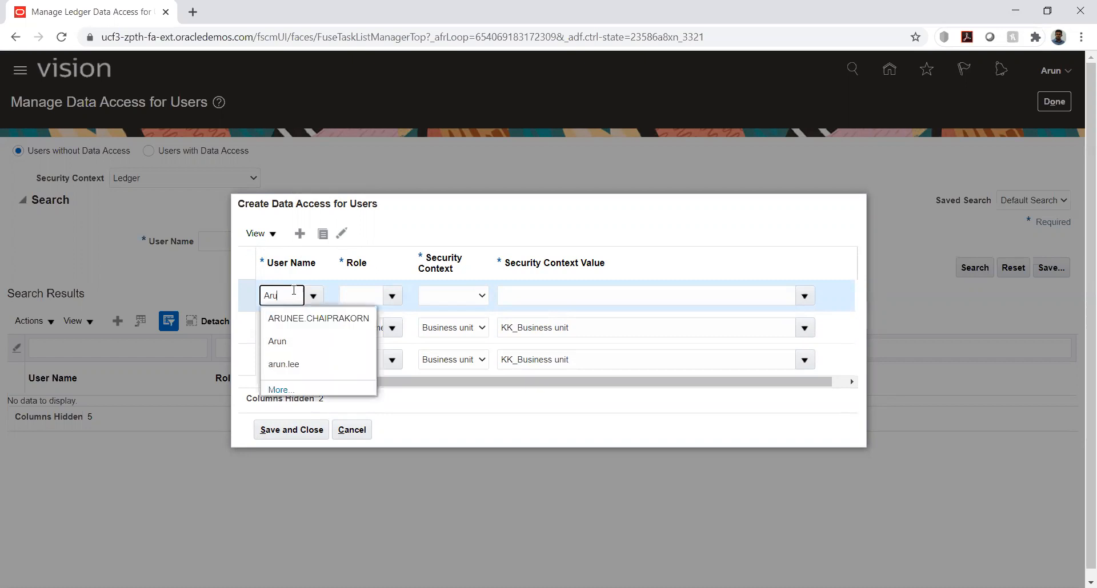
left_click(280, 341)
left_click(367, 298)
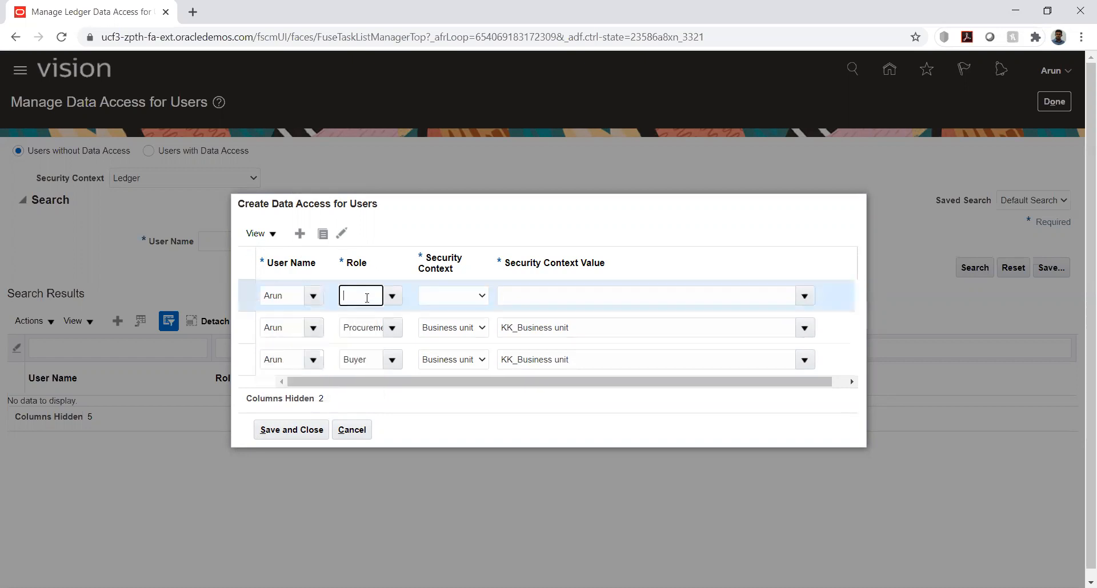
type("su")
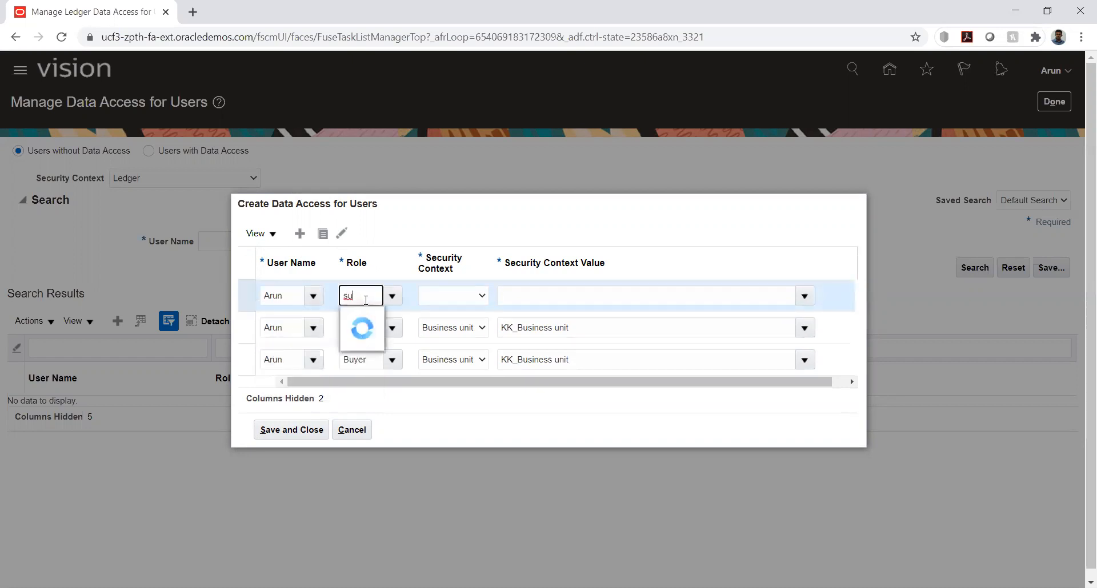
left_click(398, 320)
Give the supplier role entry the Business unit context with value KK_Business unit, and save all the data access entries
left_click(453, 296)
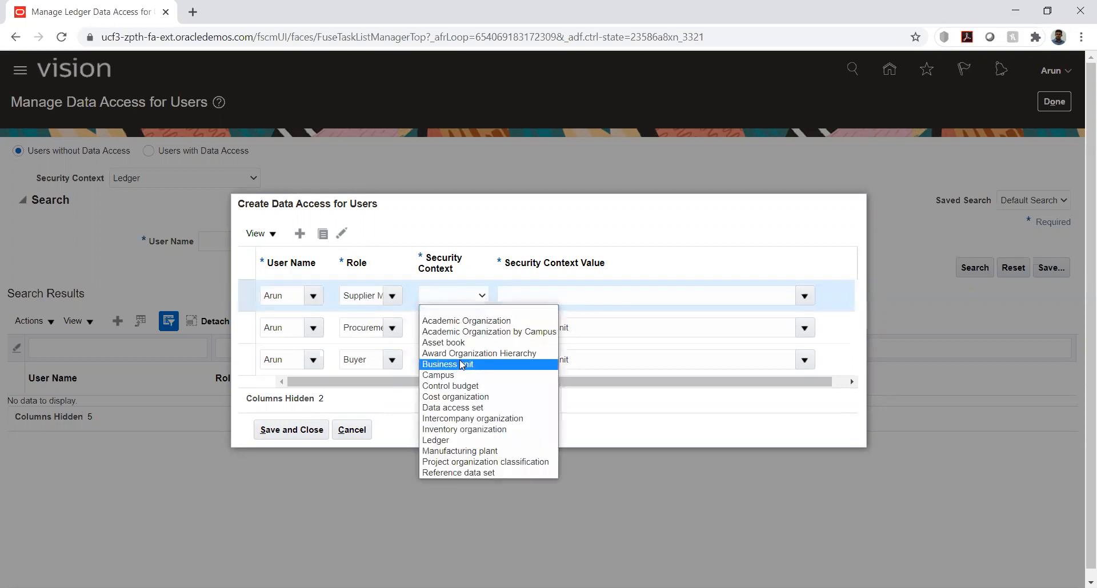
left_click(463, 365)
left_click(561, 293)
type("kk")
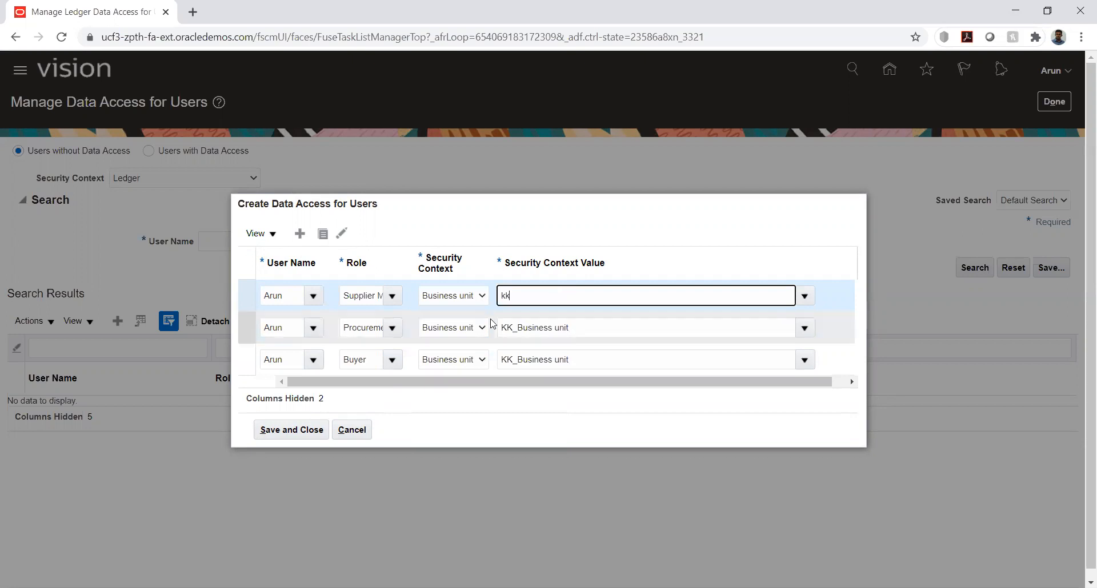
left_click(526, 314)
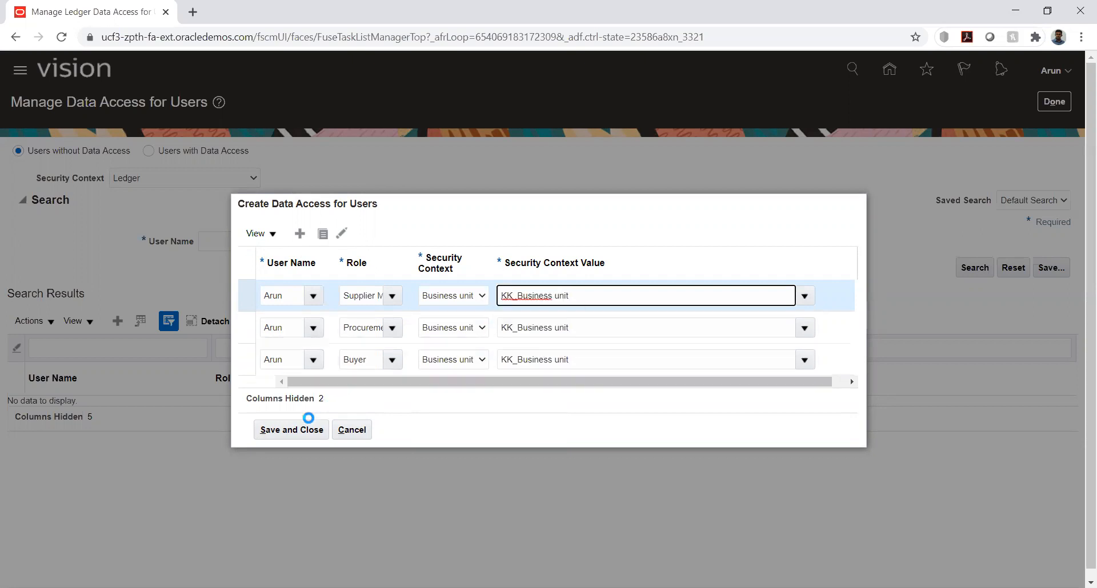
left_click(309, 430)
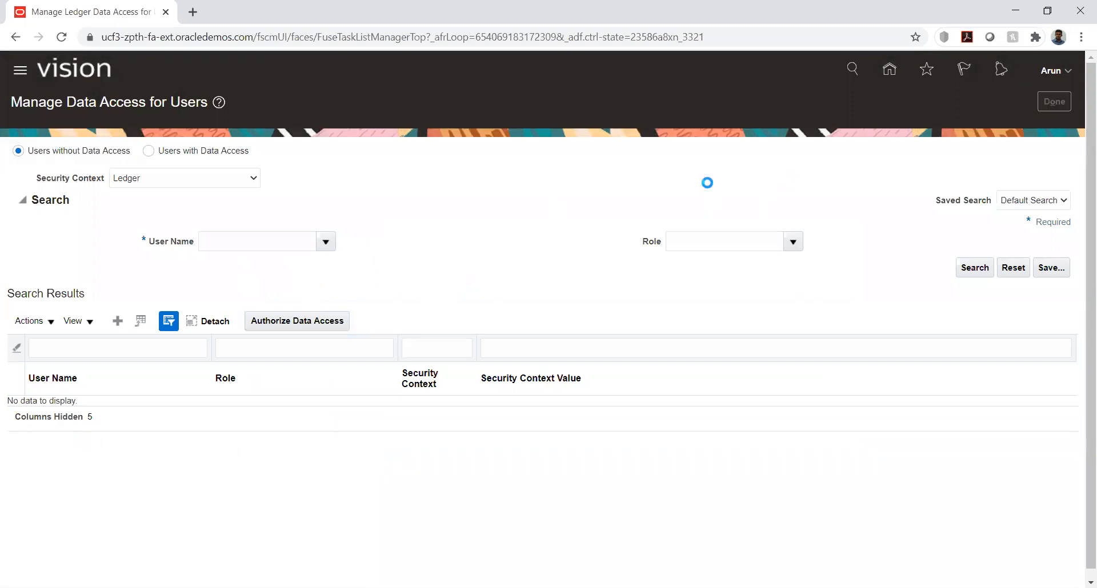
Return to the home page and check which Procurement apps are available
left_click(888, 70)
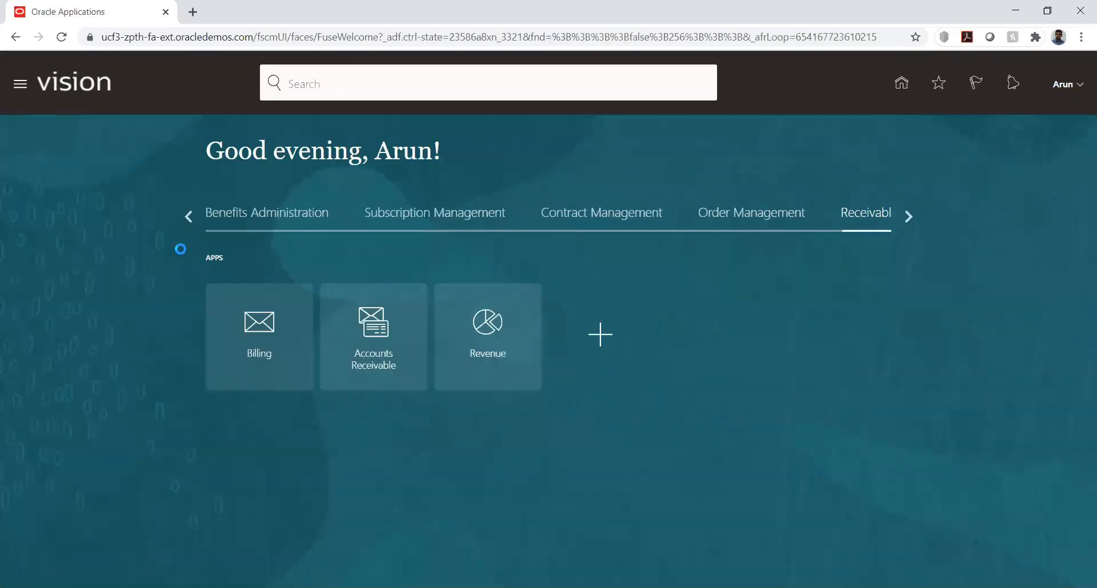
left_click(184, 213)
left_click(184, 214)
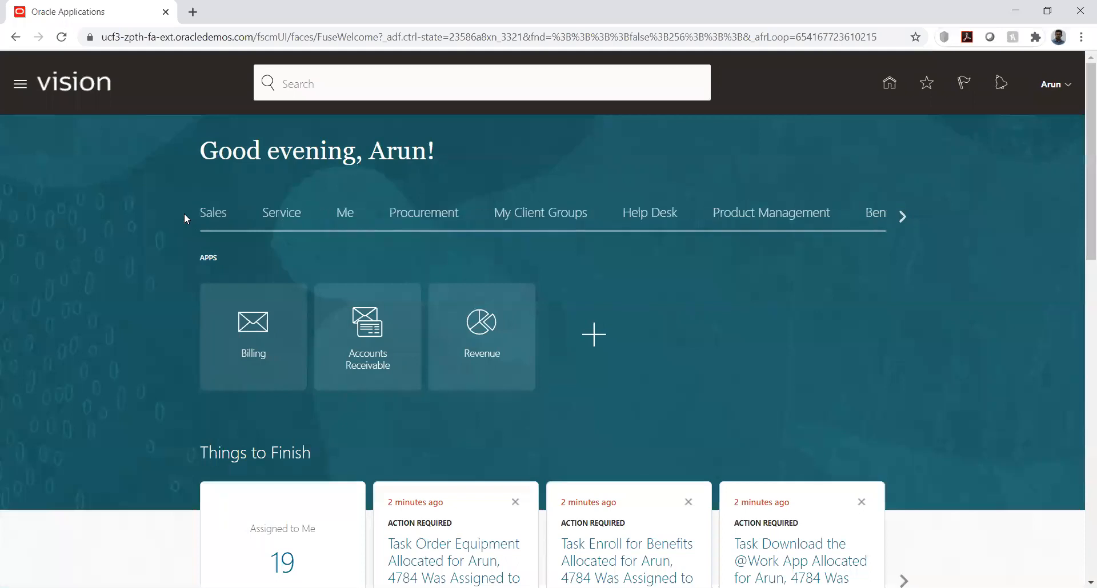
left_click(439, 225)
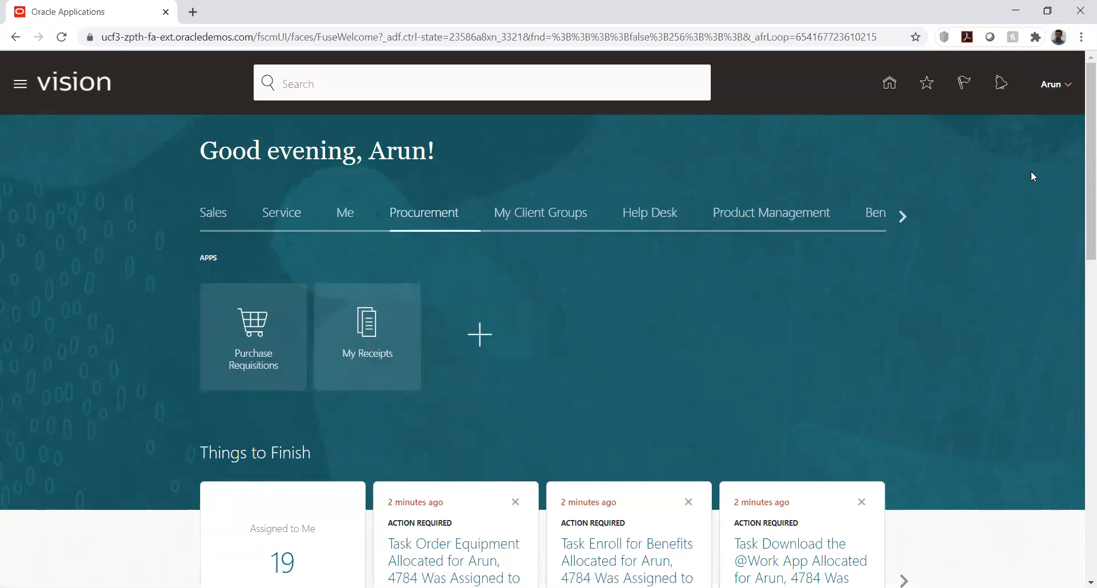
Sign out and sign back in with the employee's user name and account password
left_click(1054, 84)
left_click(926, 181)
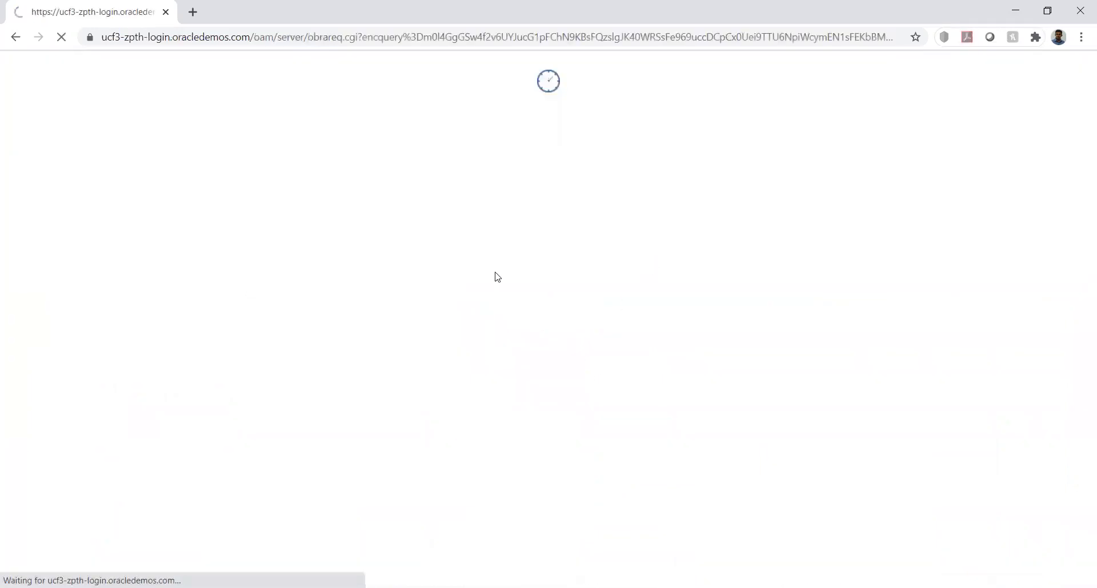
type("Arun")
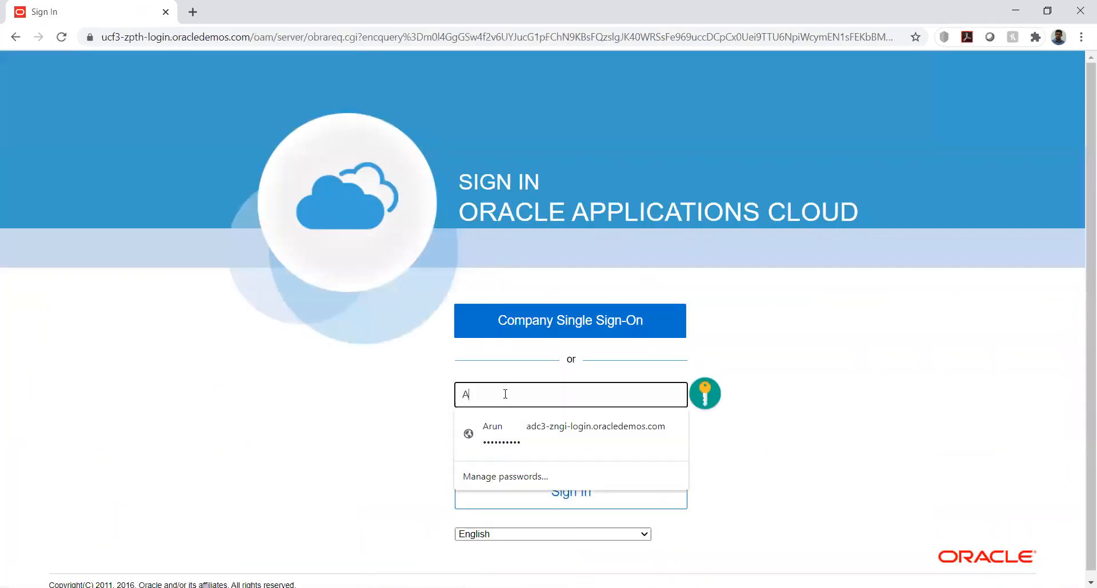
key("Tab")
type("W")
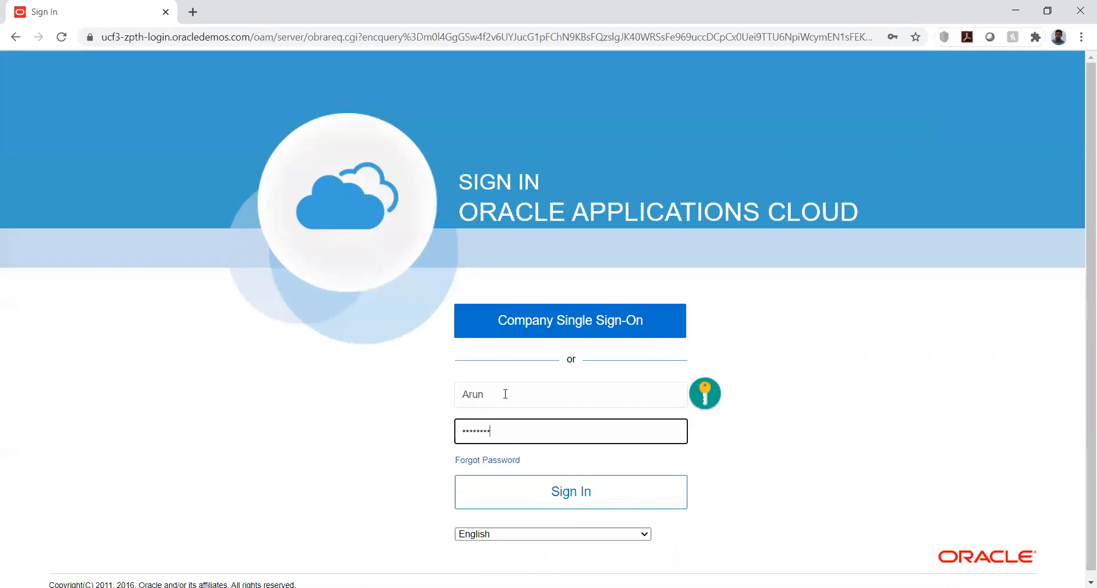
left_click(575, 492)
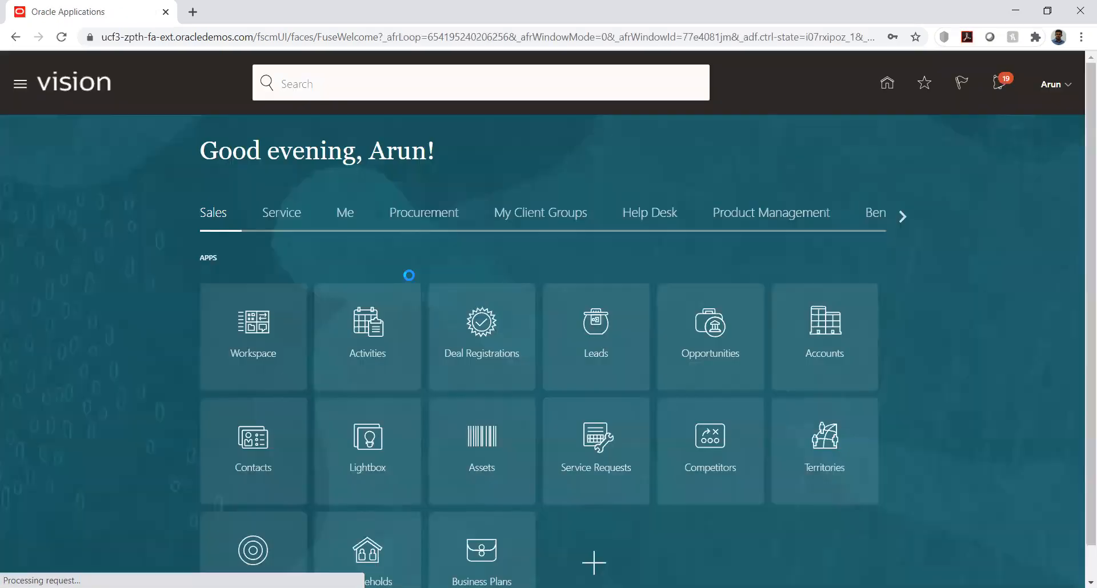
Open the Suppliers work area under Procurement and show its task list
left_click(423, 215)
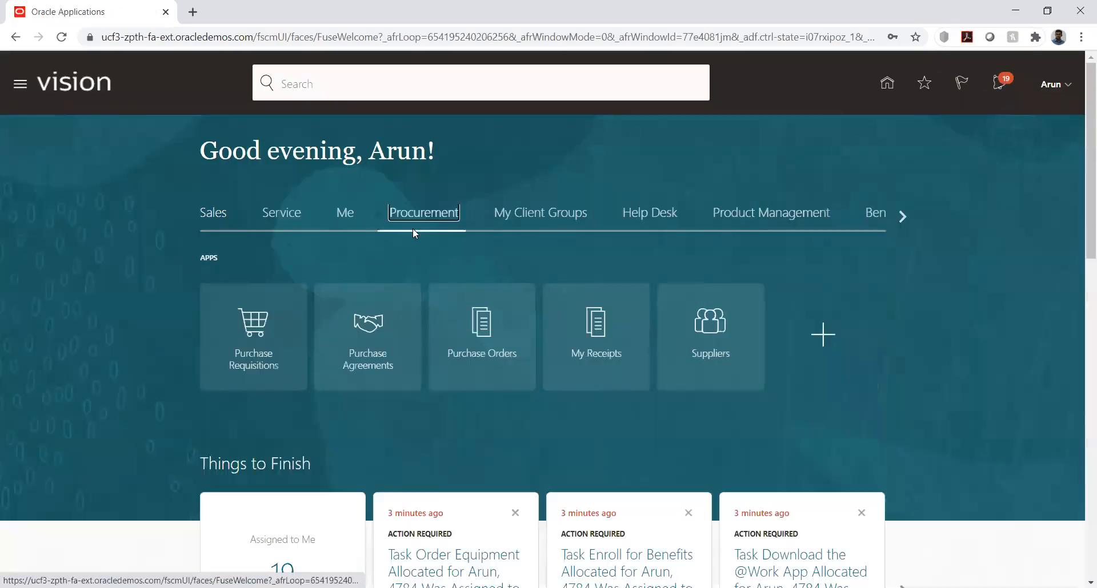
left_click(690, 336)
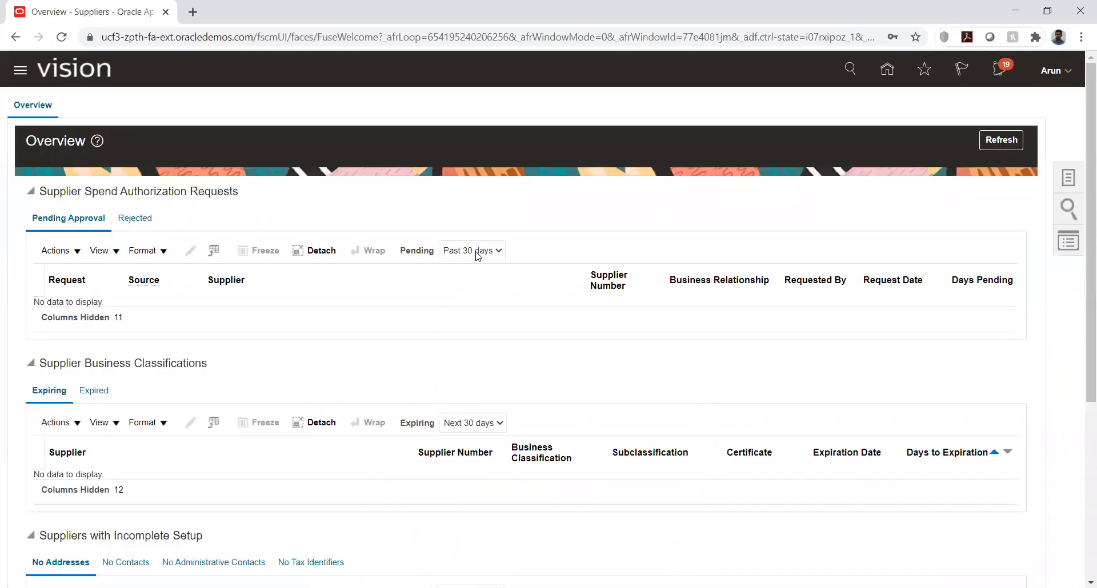
left_click(1068, 181)
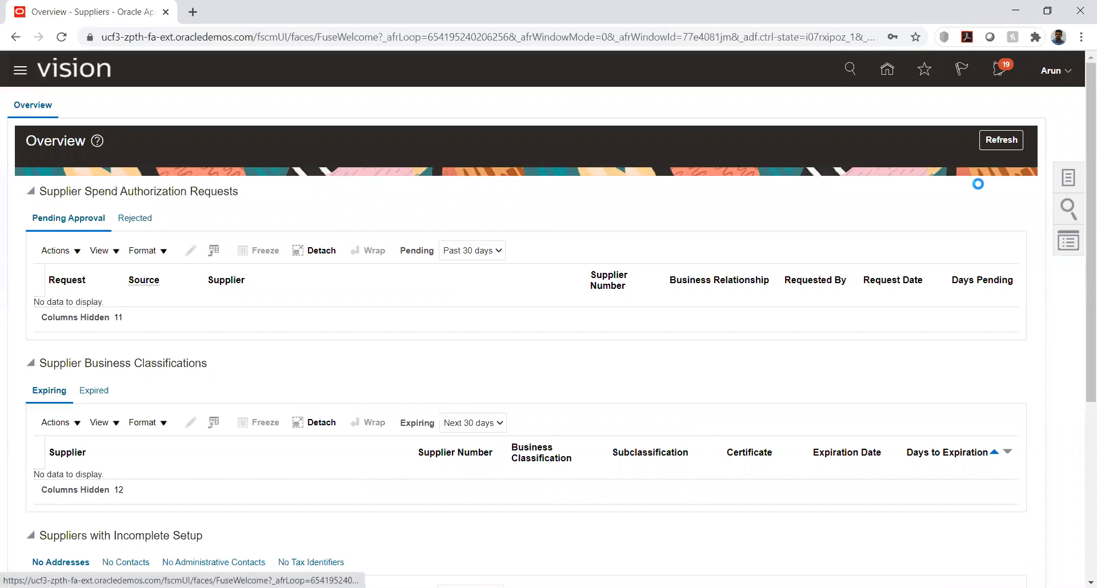
Create supplier KK_Supplier with business relationship Spend Authorized and tax organization type Corporation
left_click(970, 125)
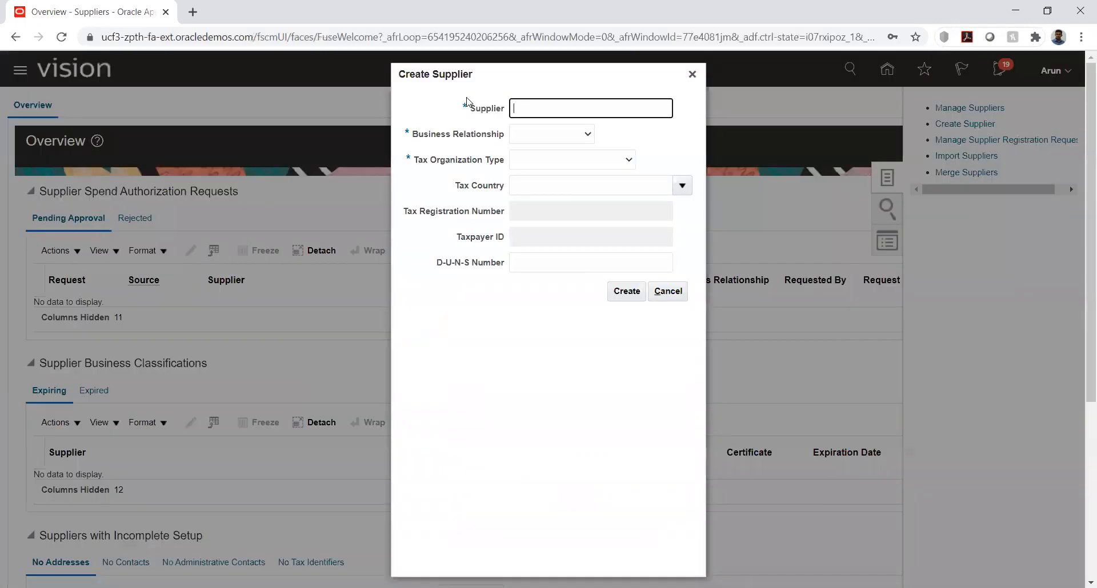
type("KK_Supplier")
left_click(571, 135)
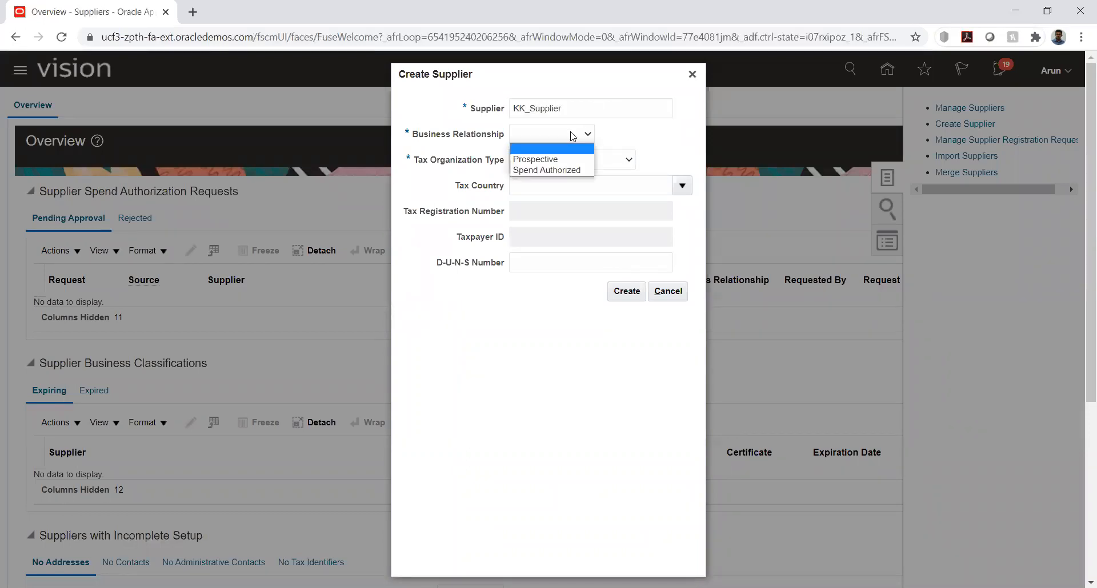
left_click(563, 171)
left_click(594, 160)
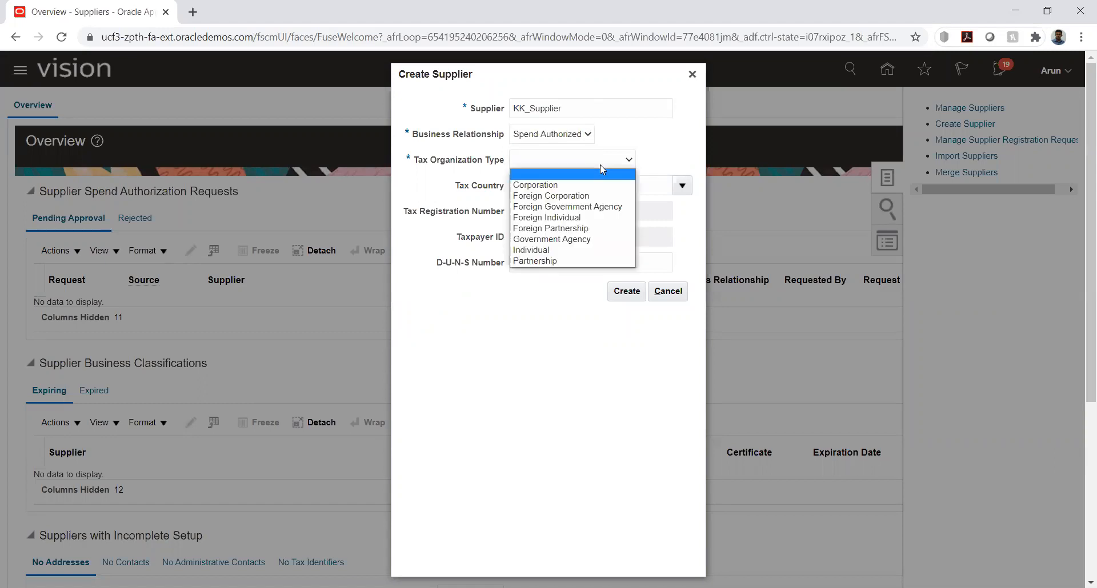
left_click(596, 180)
left_click(632, 290)
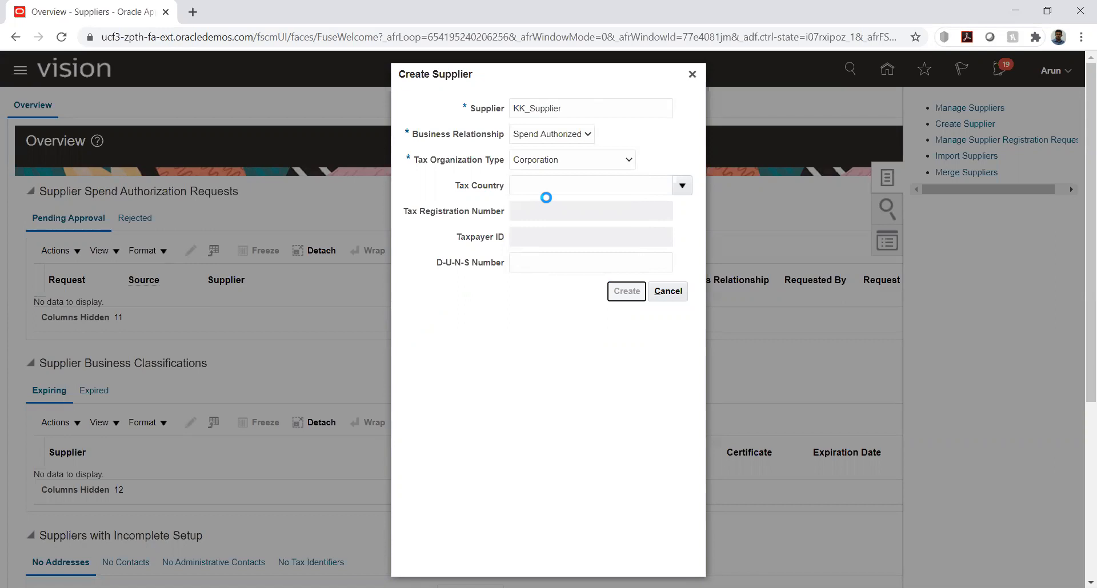
Start a new address for the supplier and name it Site1
scroll(431, 306, "down", 1)
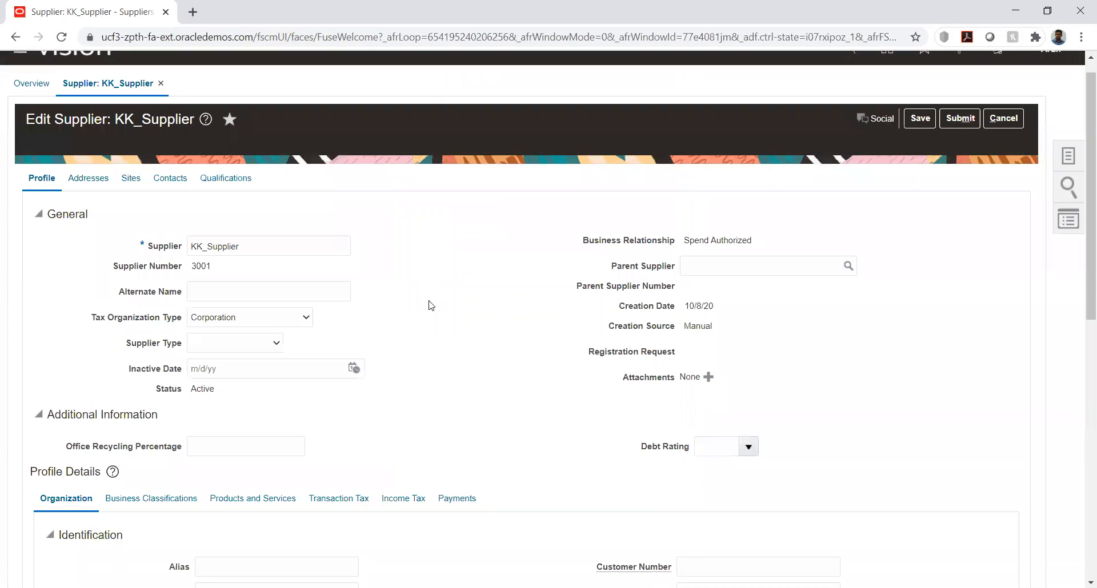
scroll(431, 306, "down", 5)
scroll(432, 306, "up", 6)
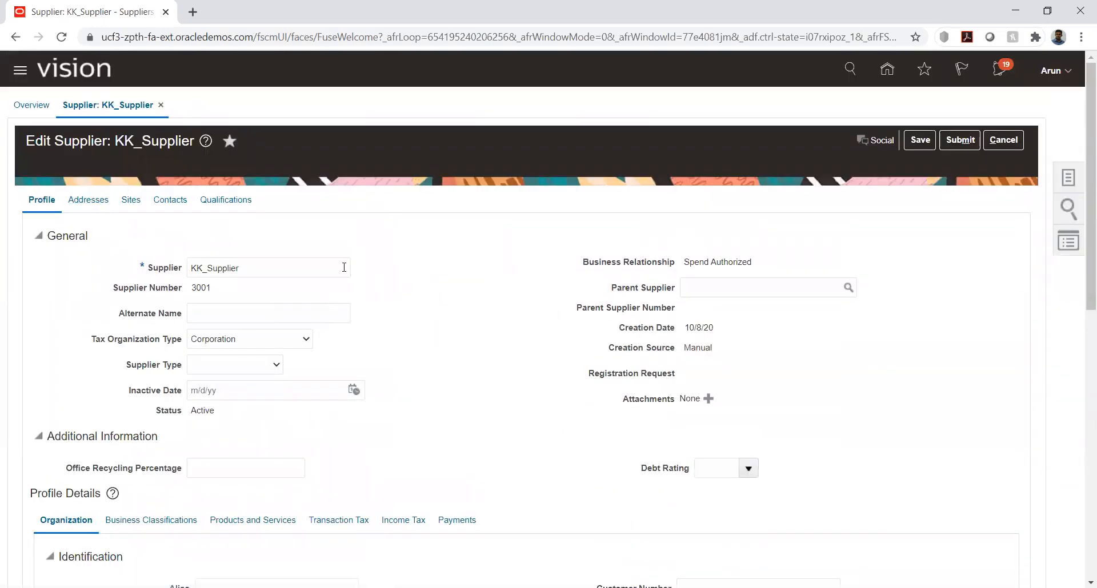
left_click(186, 235)
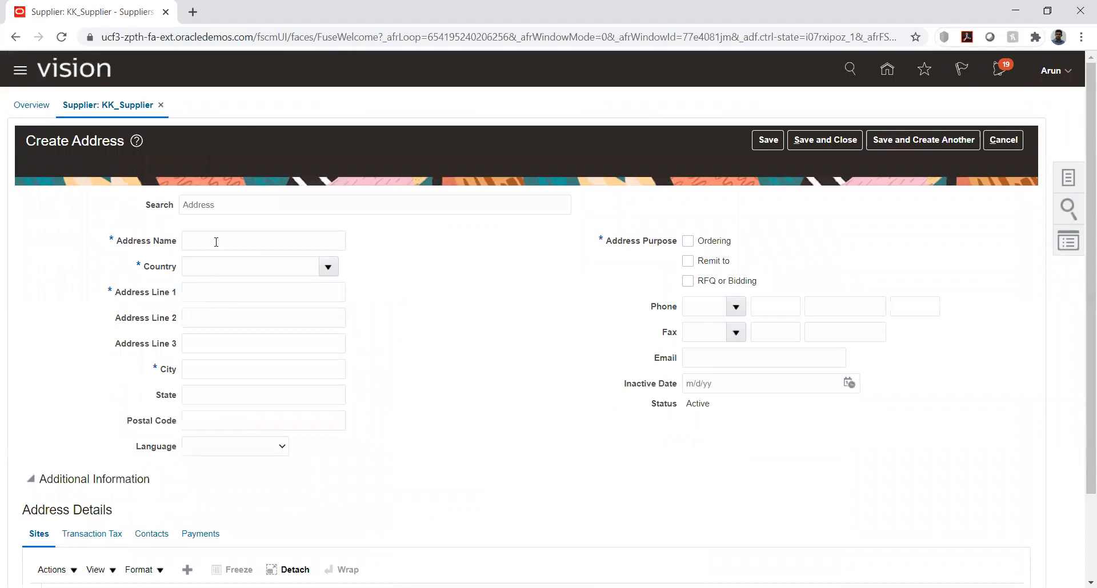
left_click(217, 241)
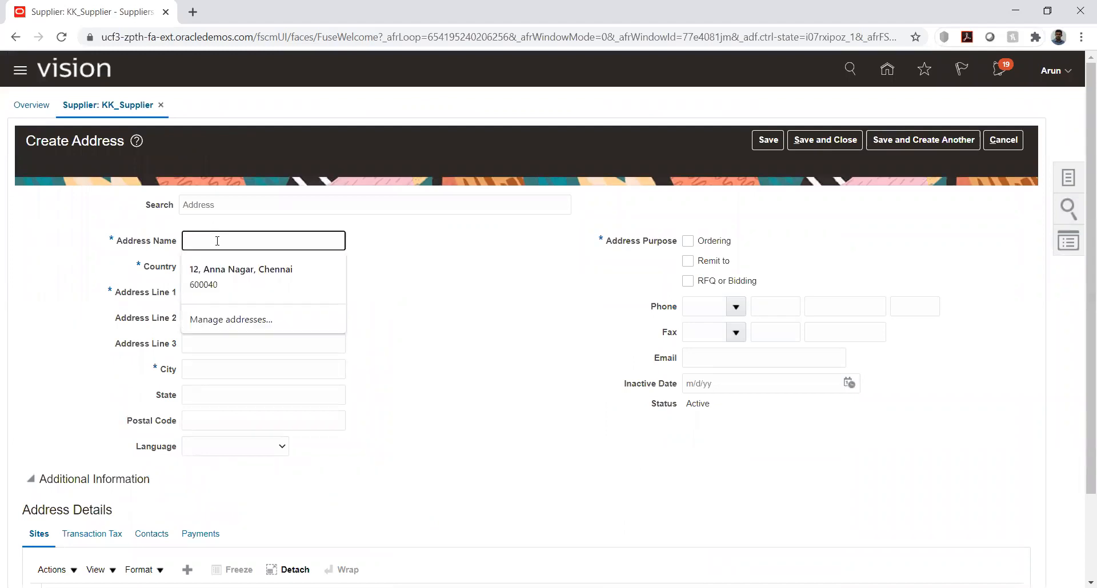
type("Site1")
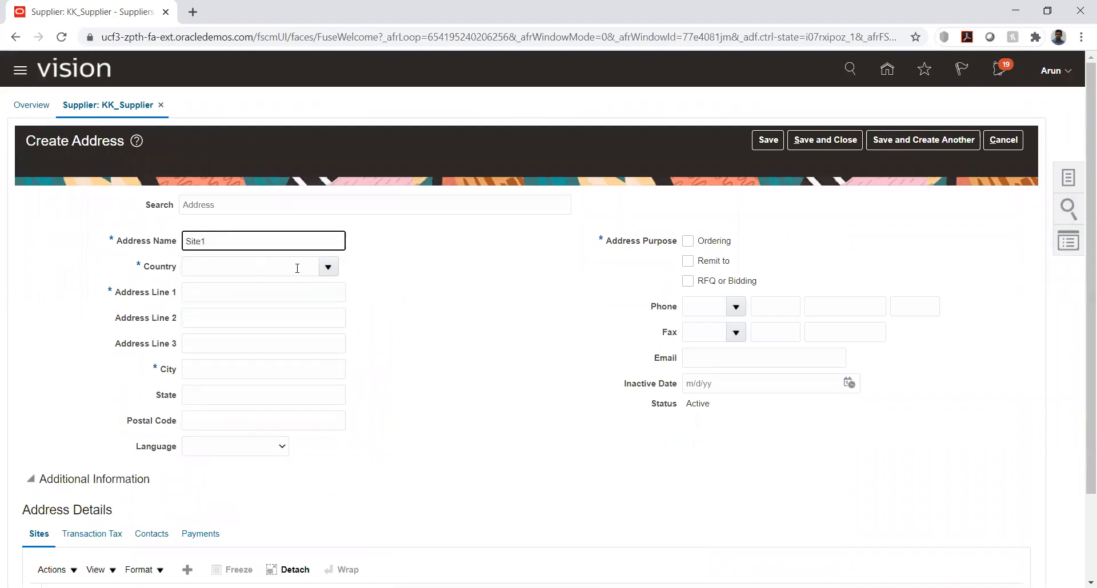
Search the countries for United and set the address country to United States
left_click(326, 267)
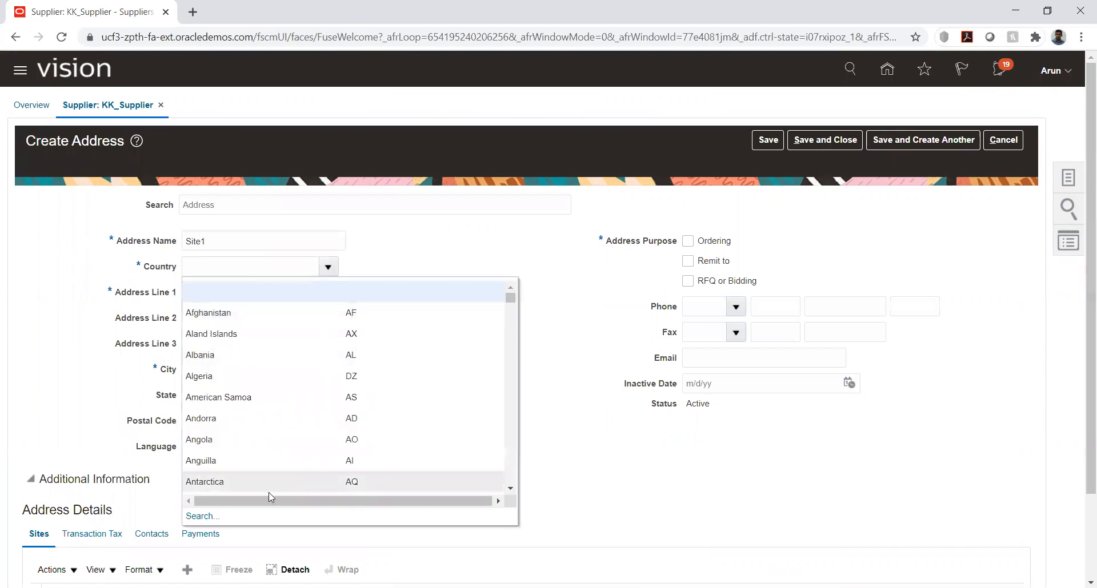
left_click(201, 516)
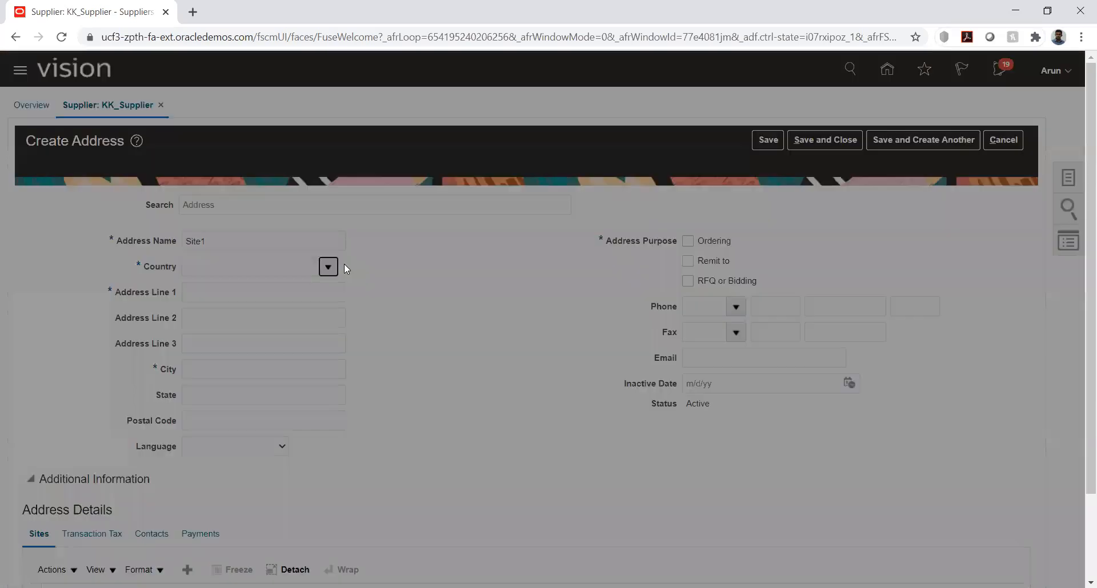
left_click(444, 283)
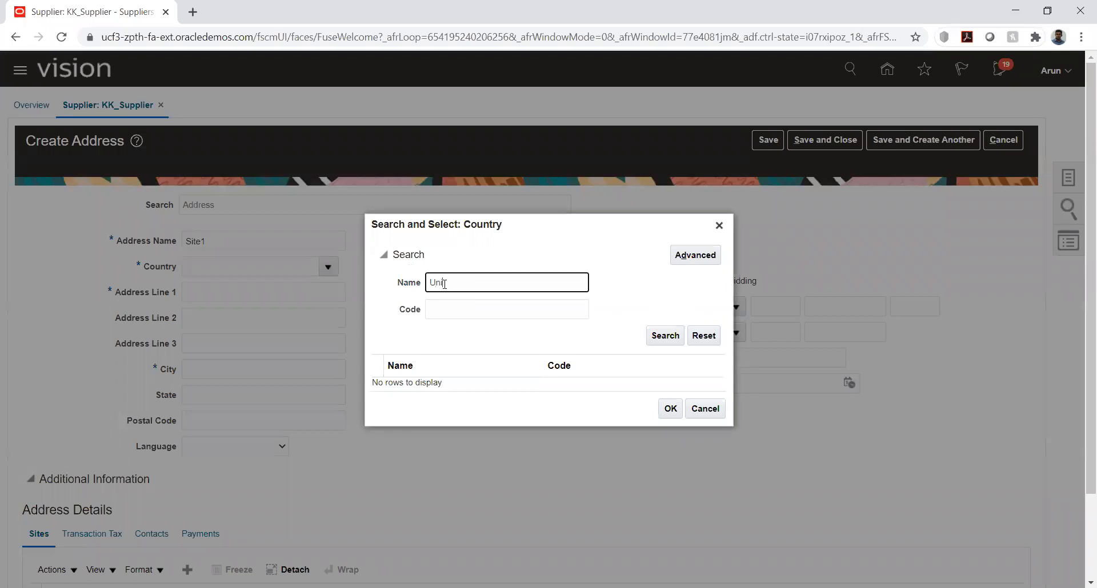
key("Return")
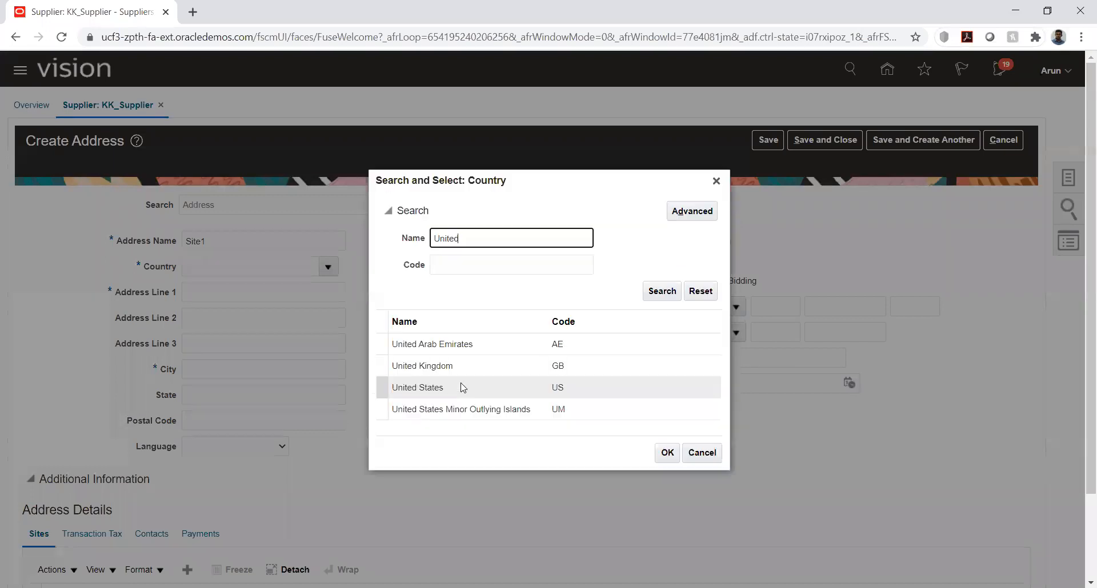
double_click(454, 386)
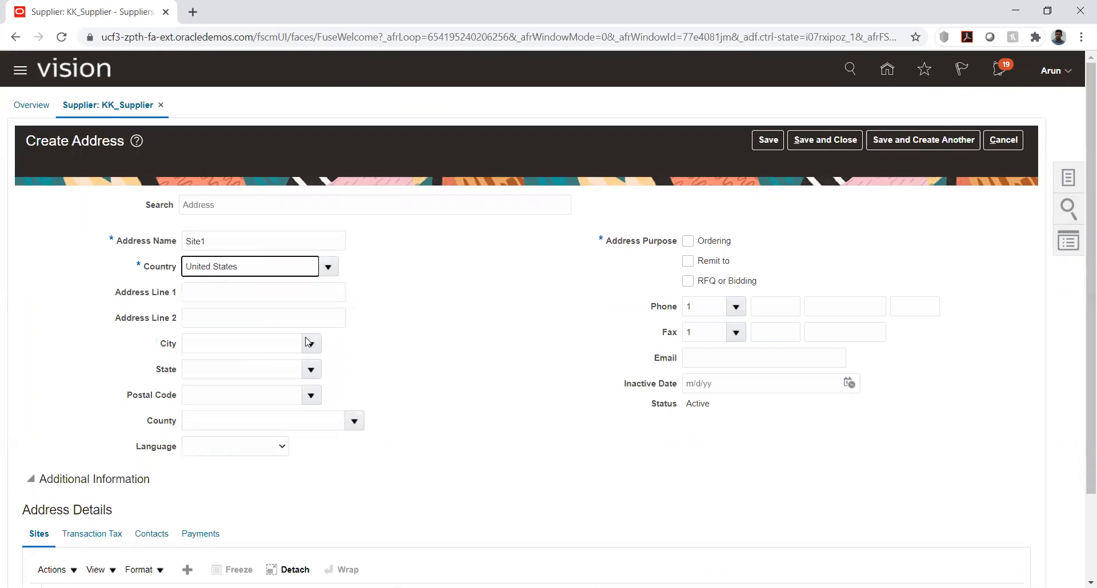
Search postal codes for 1003 and fill the address from the entry 10030, New York, New York, NY
left_click(308, 343)
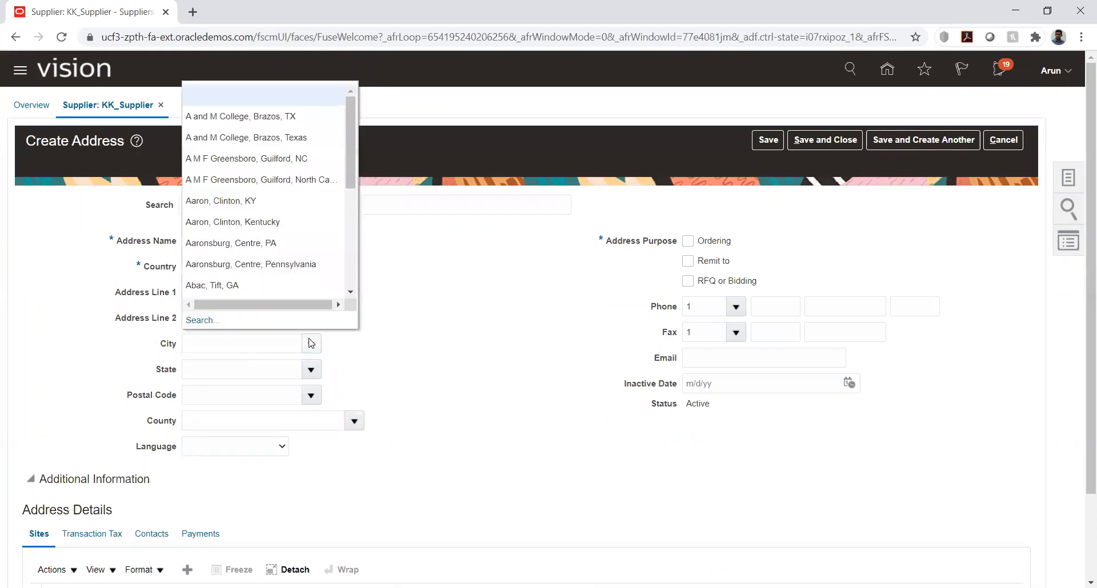
left_click(312, 396)
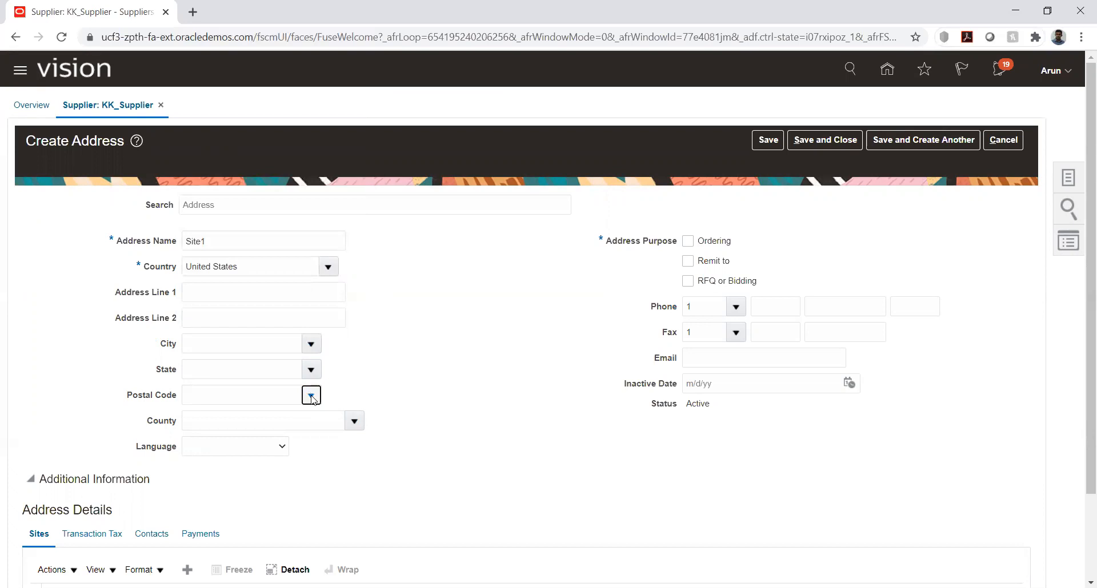
left_click(194, 370)
left_click(514, 293)
type("1003")
left_click(622, 342)
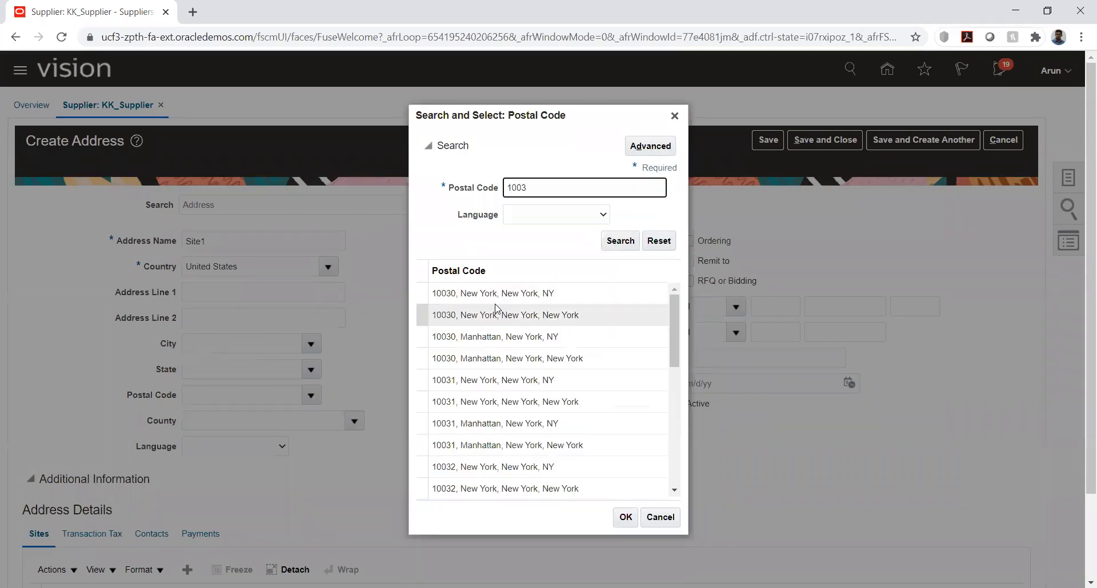
double_click(495, 294)
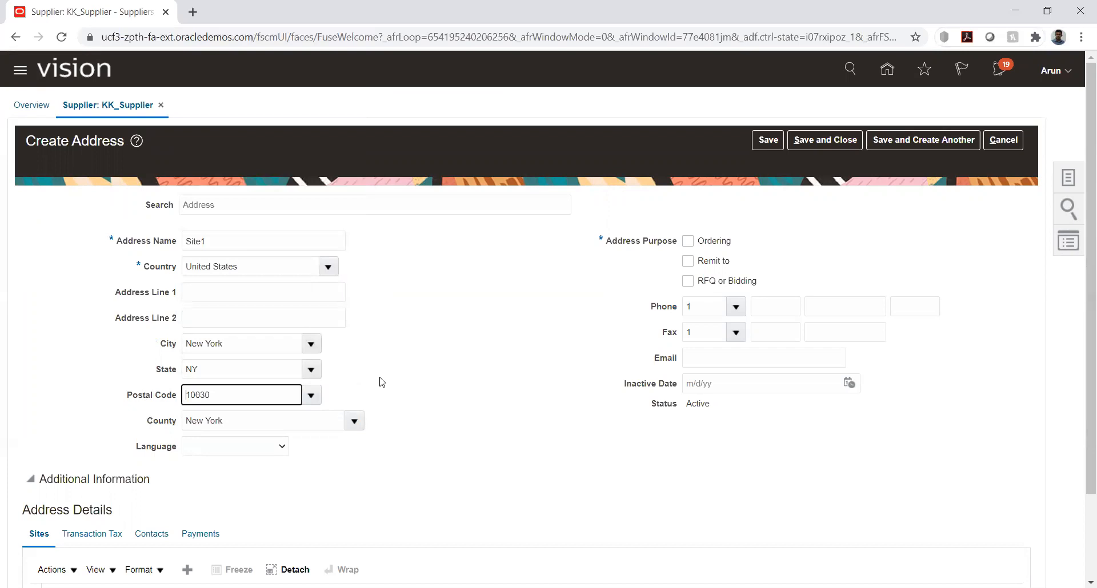
Set the address purpose to Ordering and add site Site1 for KK_Business unit with Pay and Primary Pay purposes enabled
left_click(688, 242)
scroll(446, 410, "down", 2)
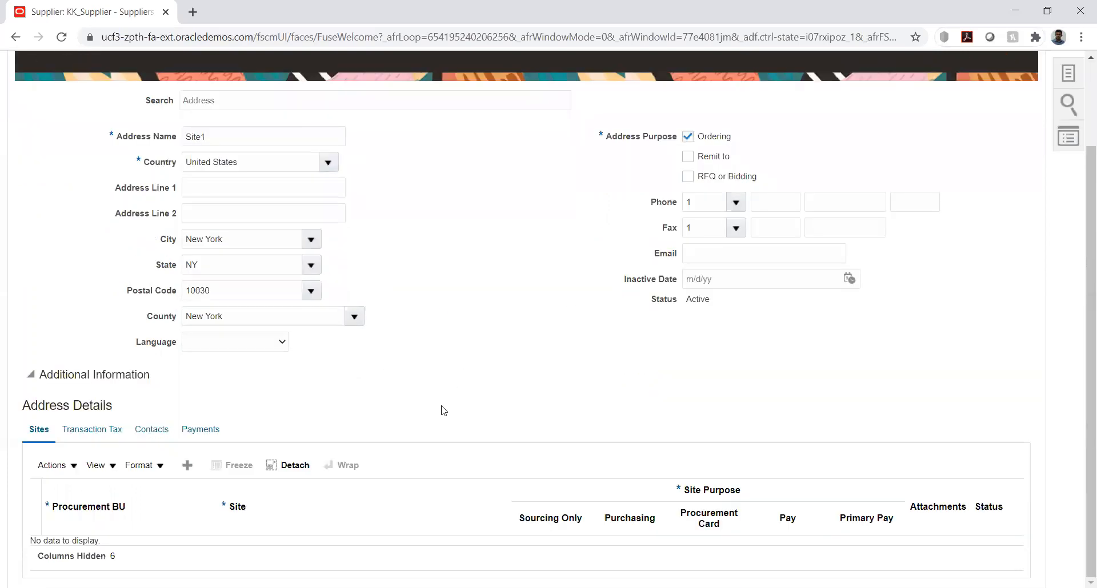
left_click(187, 466)
left_click(263, 525)
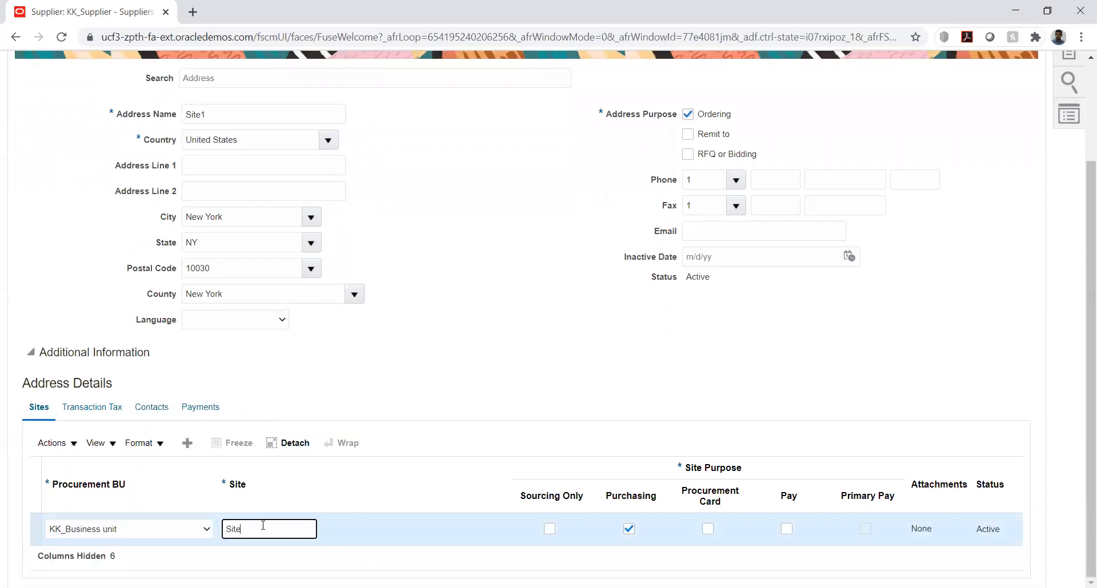
left_click(646, 324)
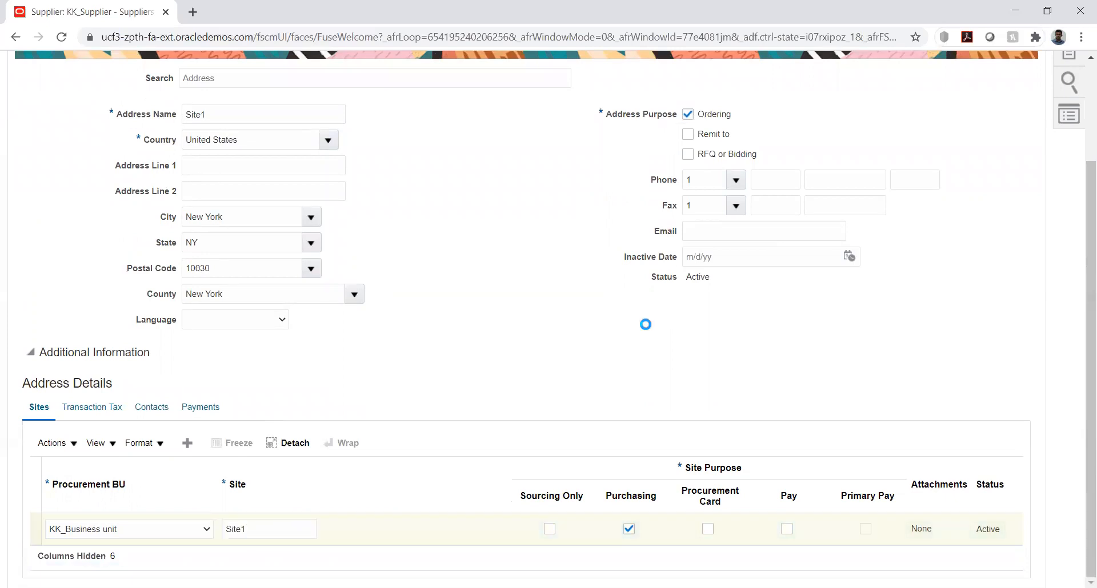
left_click(786, 530)
left_click(866, 530)
Check the address and site entries, save and close the address, and acknowledge the confirmation
scroll(441, 329, "up", 3)
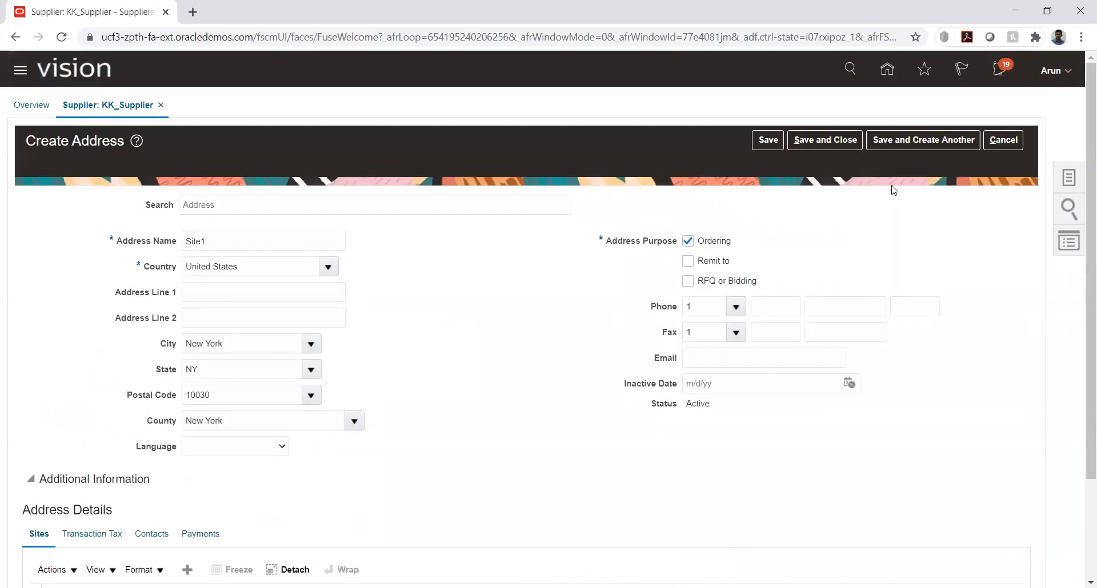
scroll(833, 234, "down", 1)
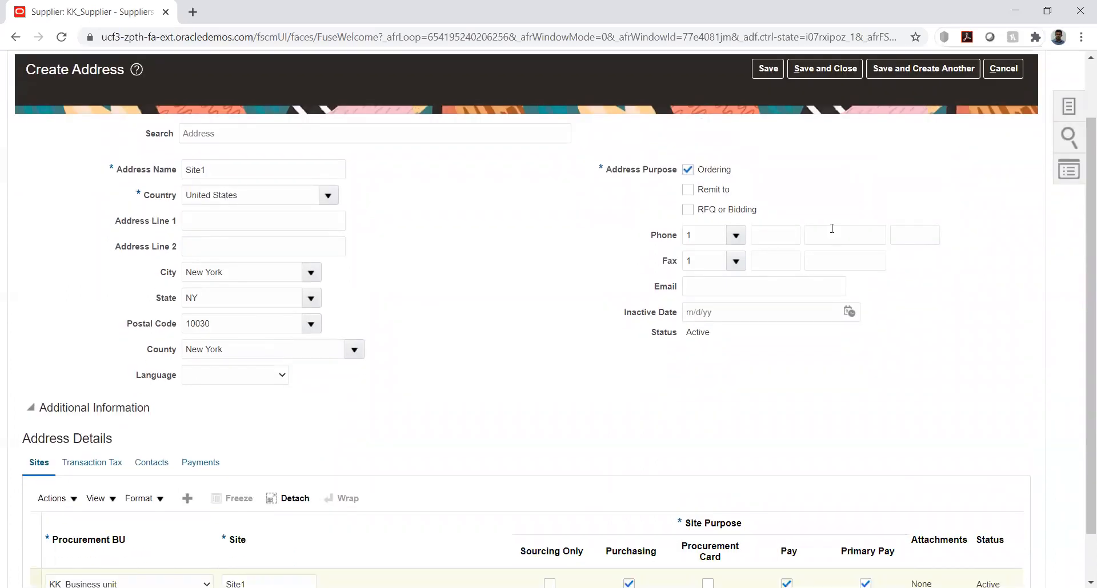
scroll(831, 229, "down", 1)
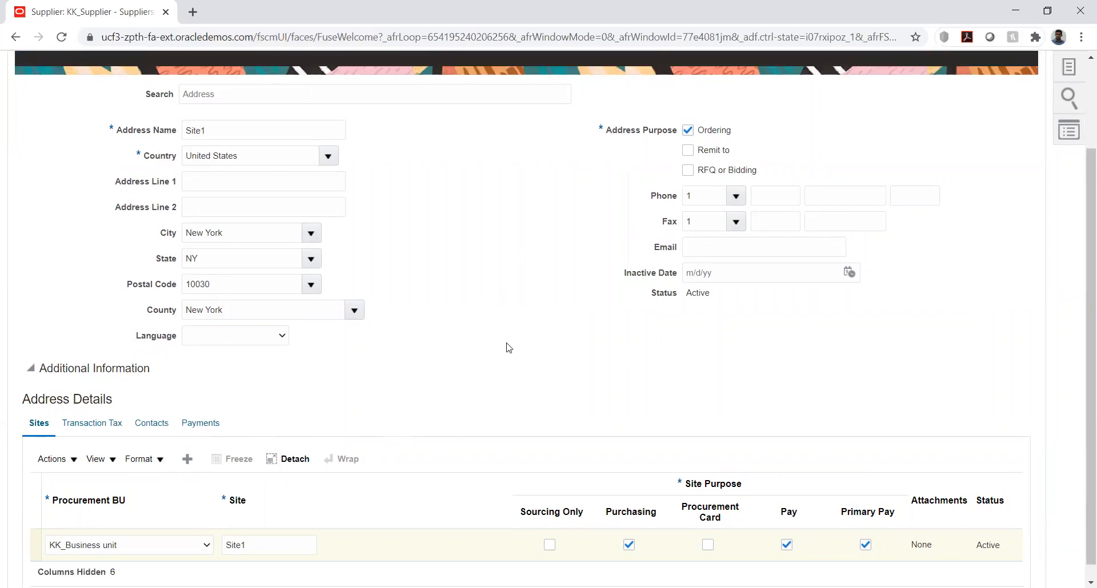
scroll(507, 345, "up", 2)
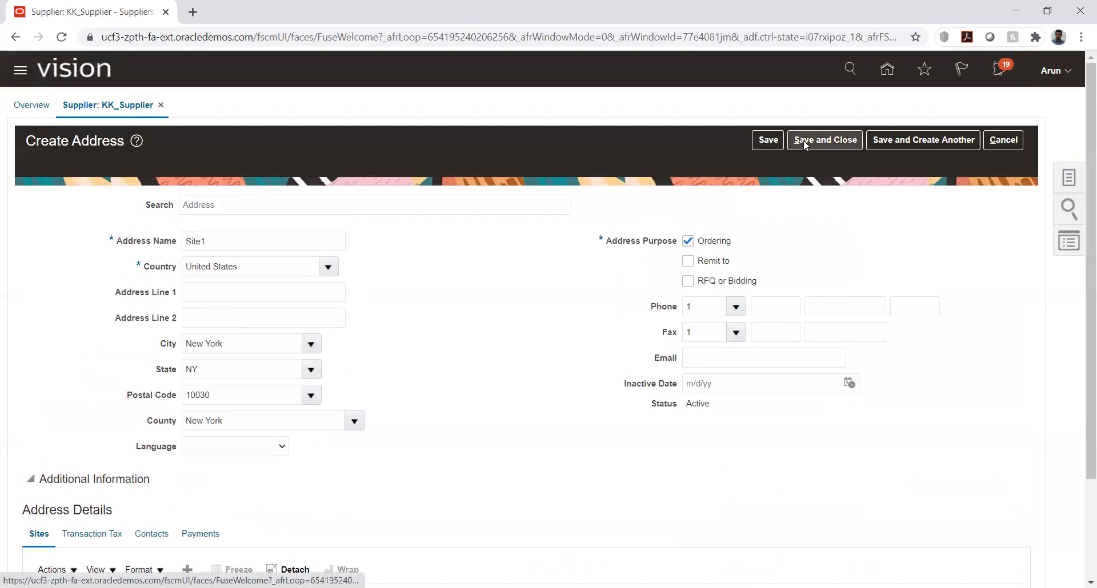
left_click(805, 143)
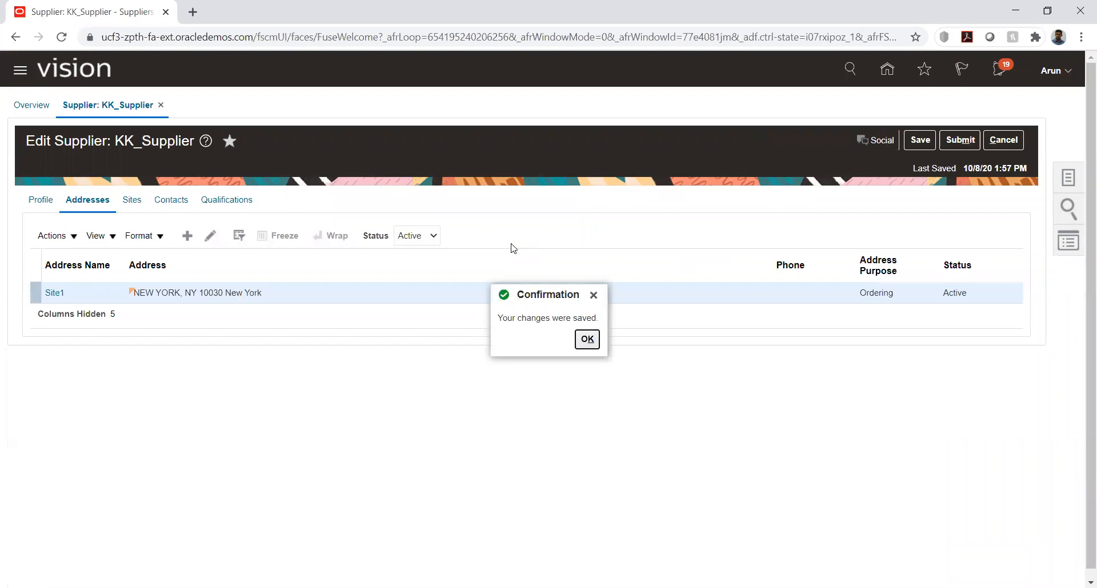
left_click(588, 339)
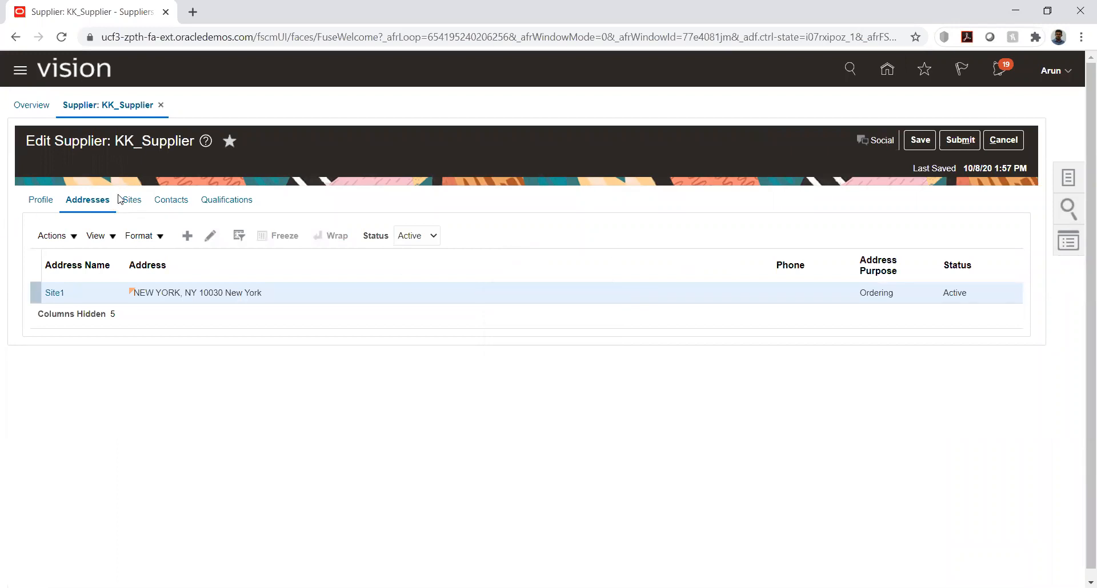
Open supplier site Site1 for editing and look through its invoicing, payment hold and terms settings
left_click(139, 203)
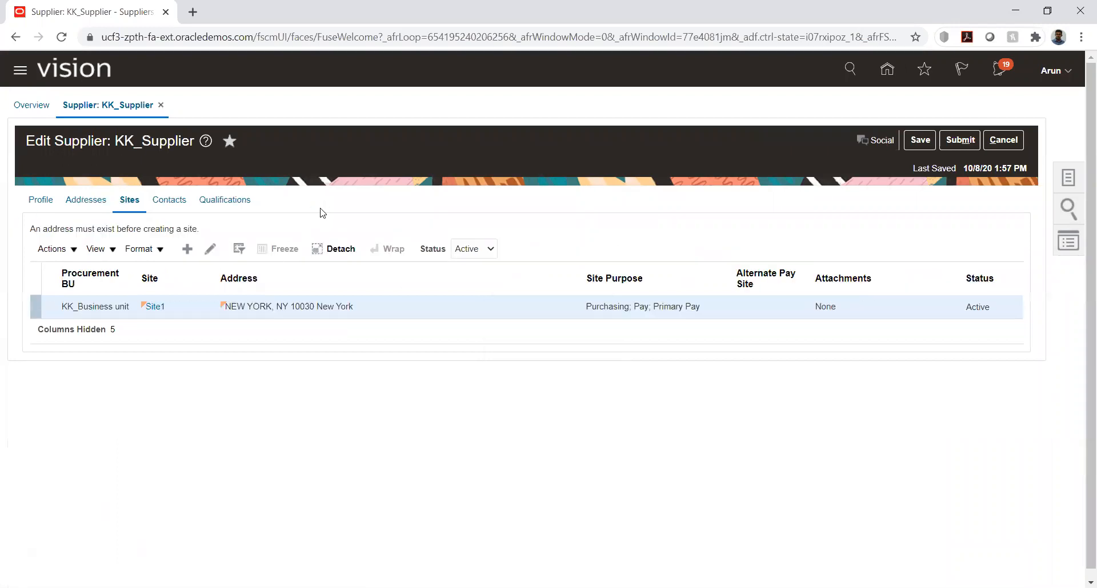
left_click(209, 249)
scroll(490, 301, "down", 1)
left_click(196, 334)
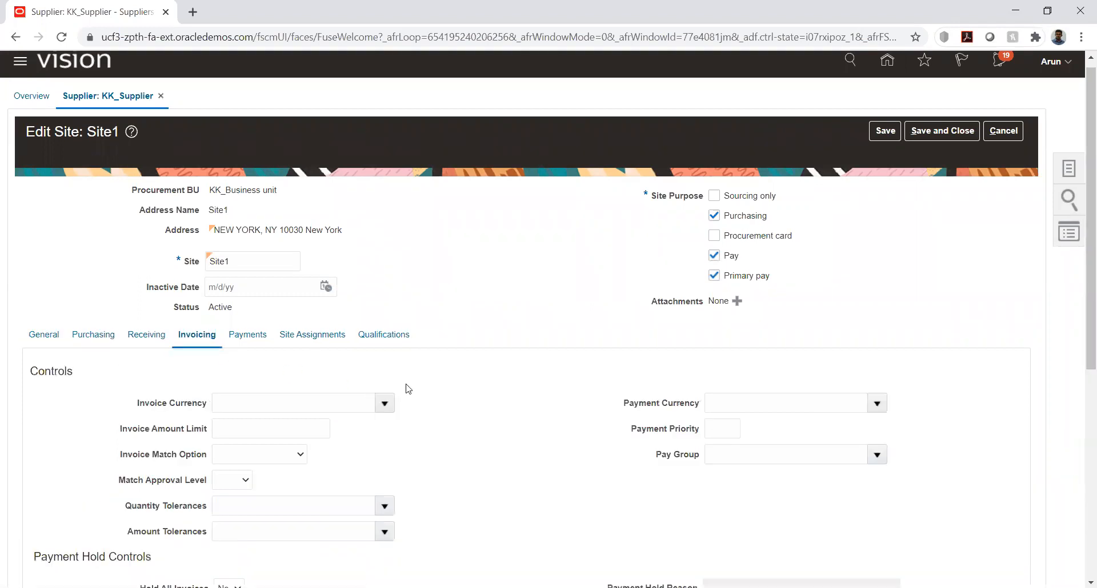
scroll(544, 359, "down", 6)
scroll(545, 359, "up", 6)
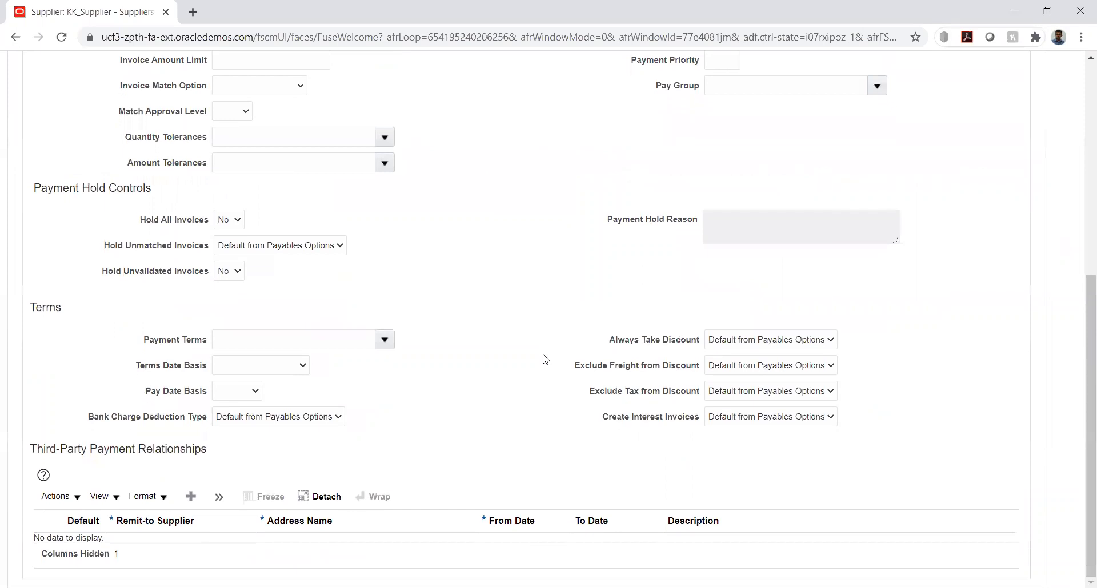
Add a site assignment to Site1 with KK_Business unit as the client BU
left_click(323, 343)
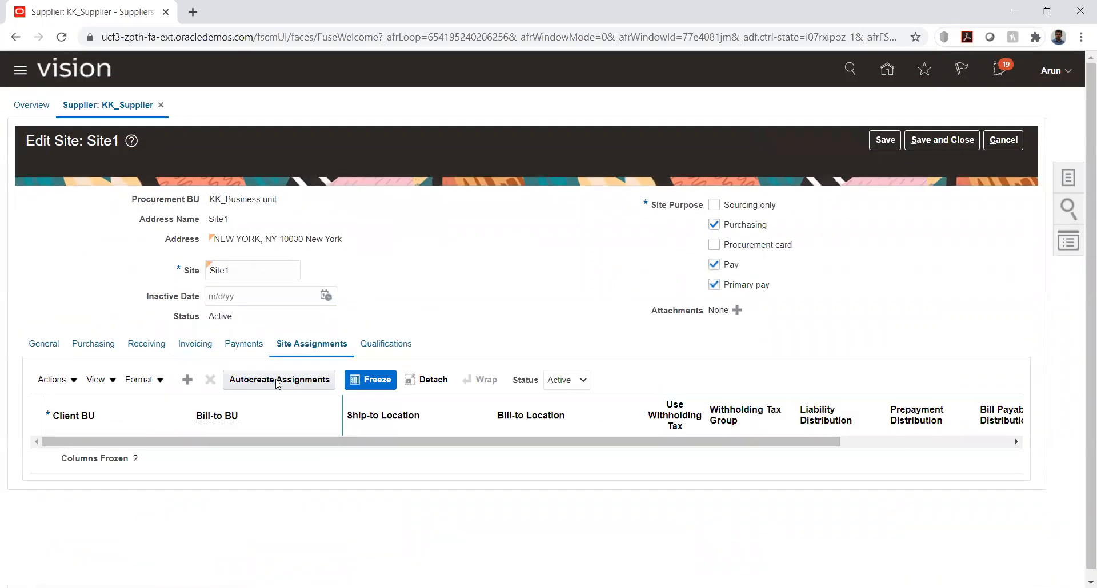
left_click(185, 380)
left_click(109, 456)
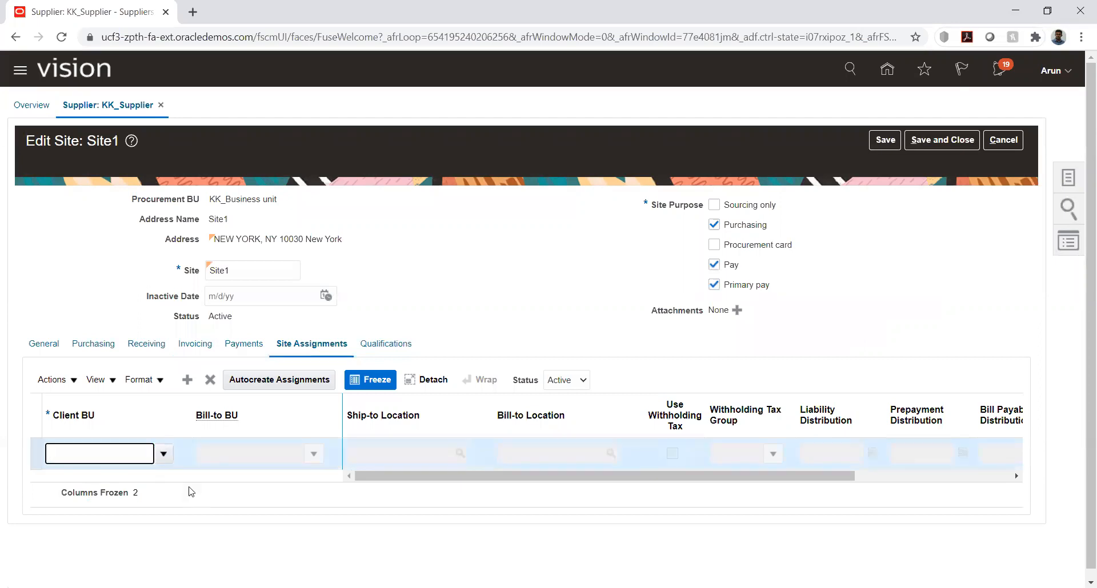
left_click(163, 481)
Search for the assignment's ship-to location using the name US
left_click(460, 453)
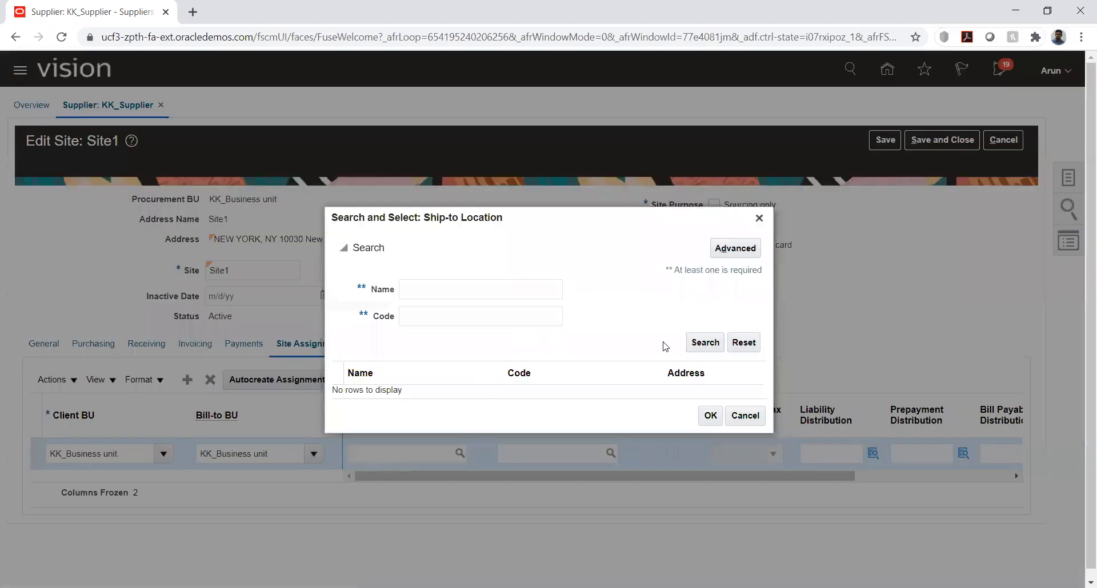
left_click(489, 293)
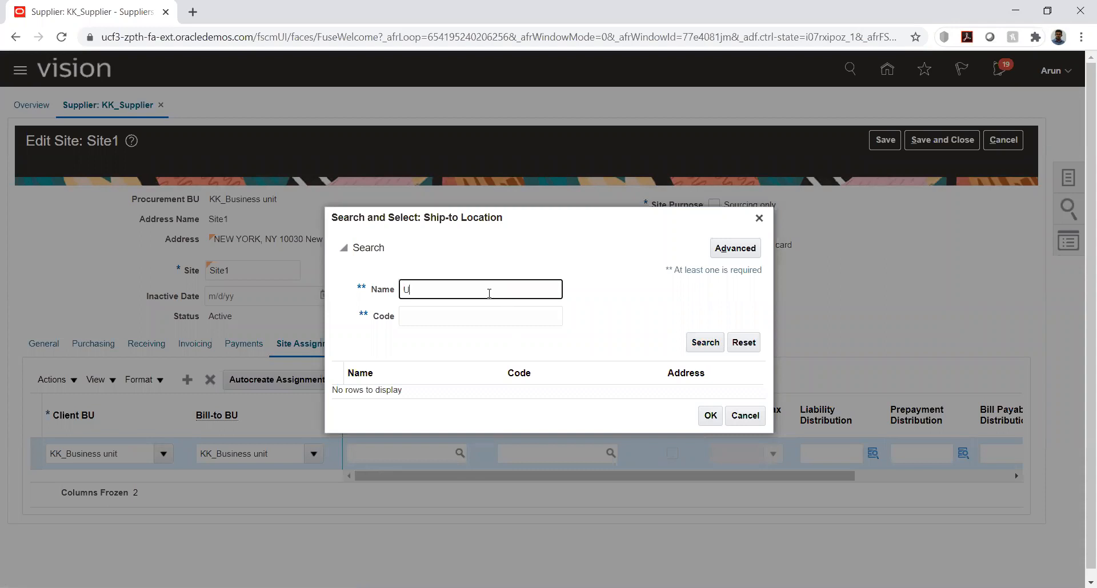
left_click(698, 344)
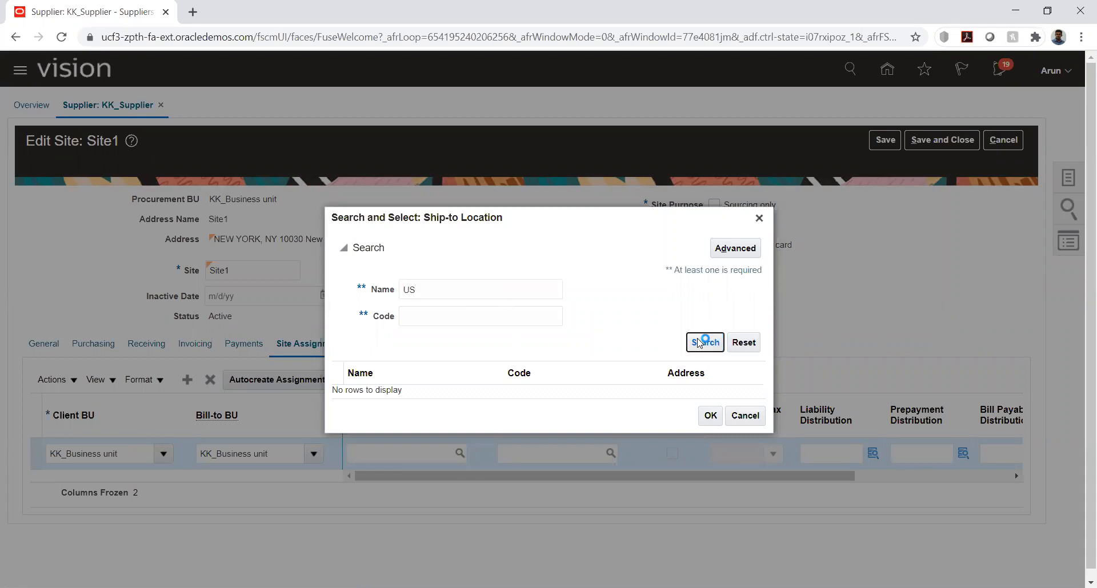
Try to search for the ship-to location using the name %locat%
double_click(472, 289)
key("BackSpace")
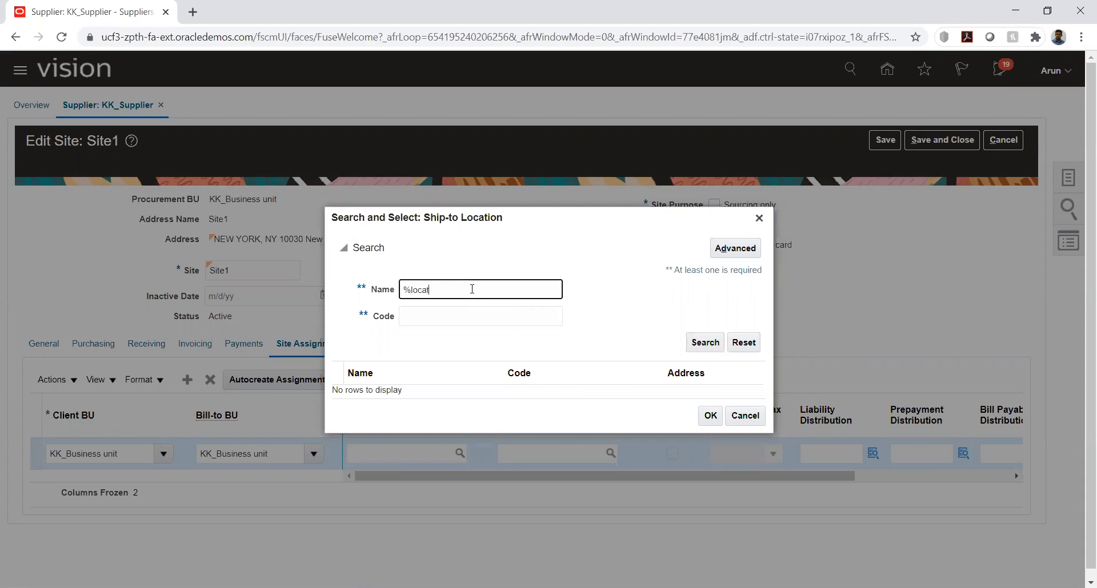
type("%locat%")
key("Return")
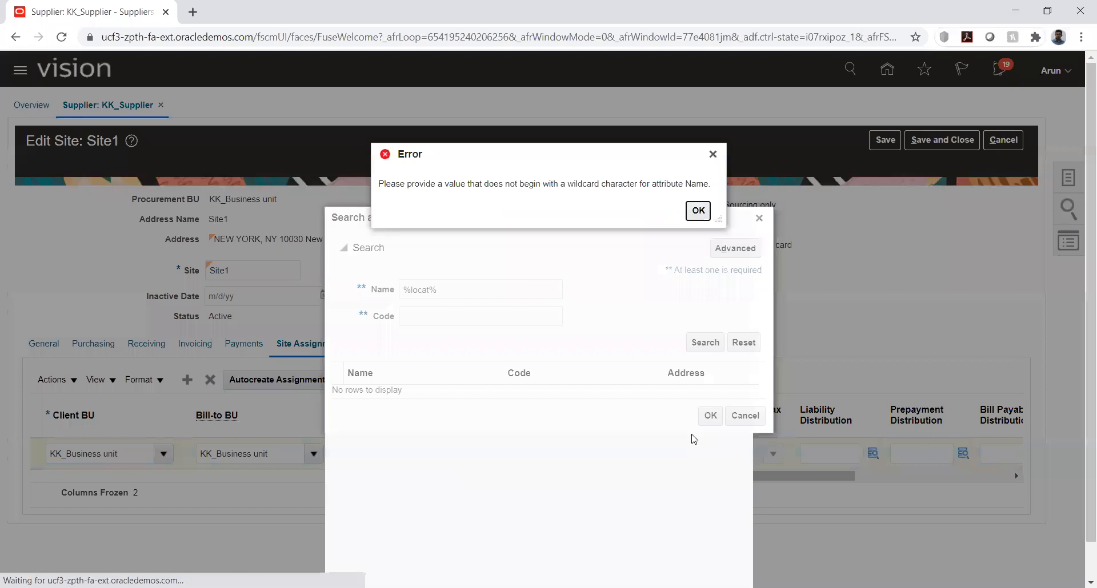
key("Return")
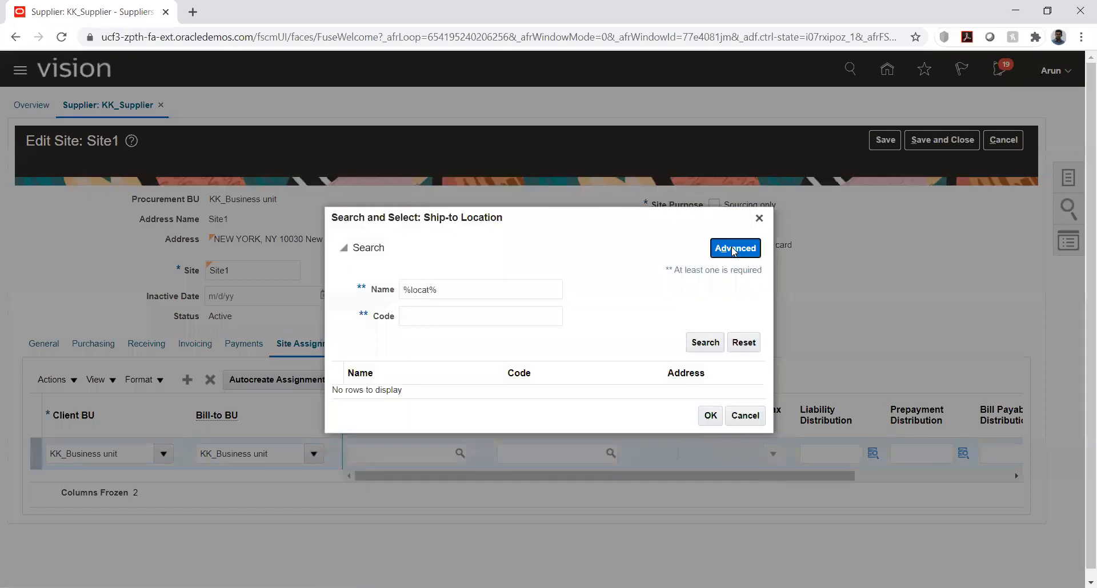
Run an advanced search for ship-to locations whose name does not equal @
left_click(727, 248)
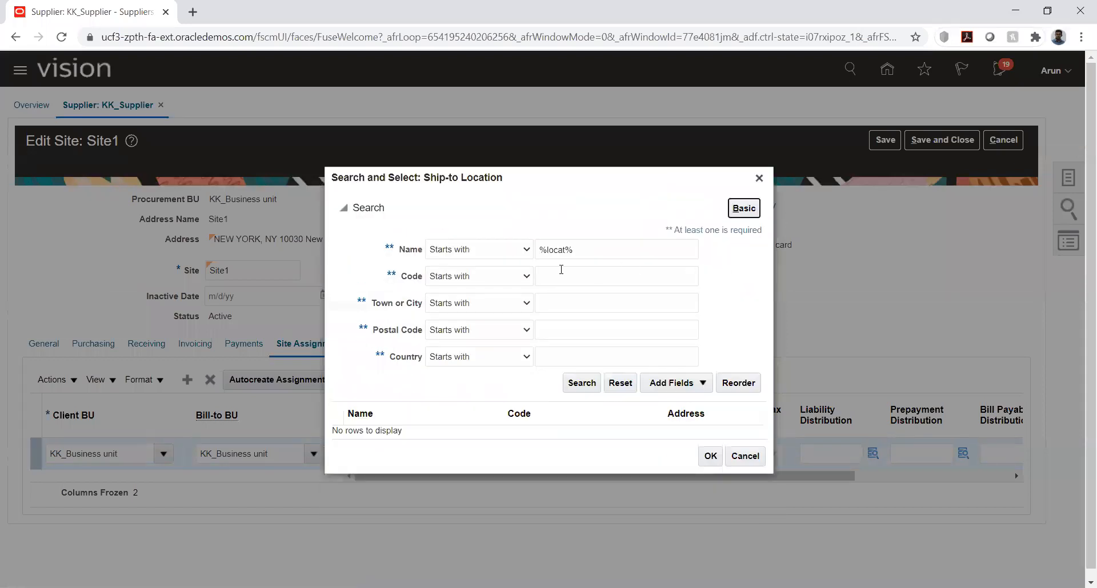
left_click(487, 250)
left_click(495, 301)
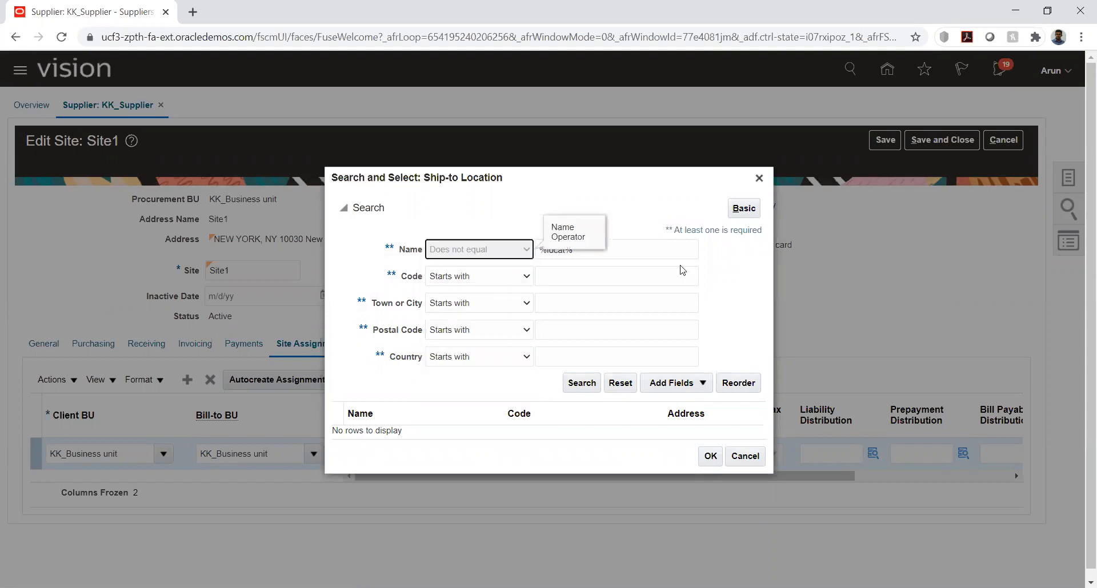
triple_click(655, 249)
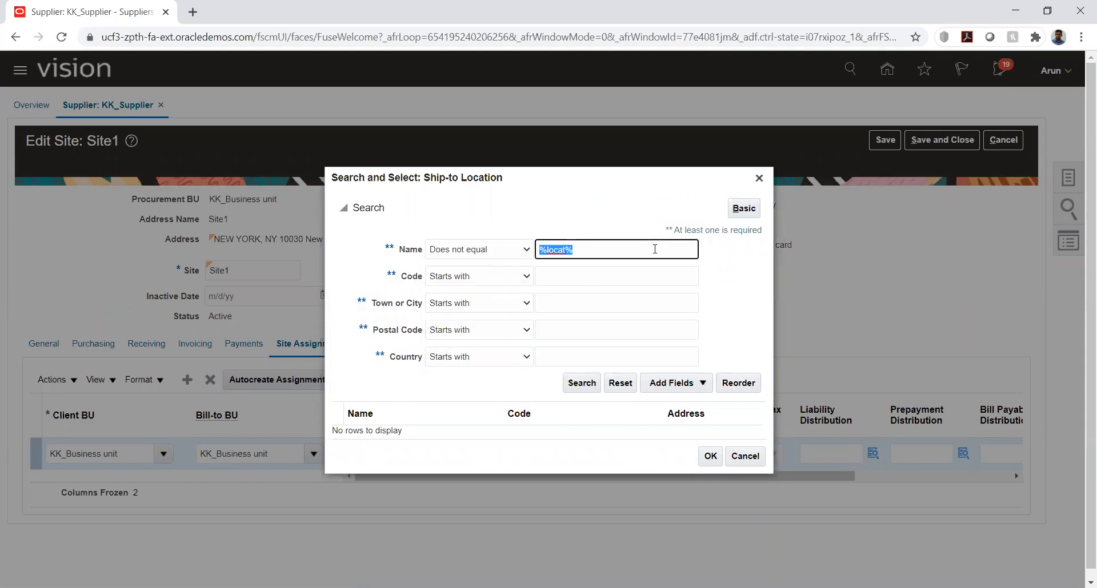
type("@")
left_click(583, 384)
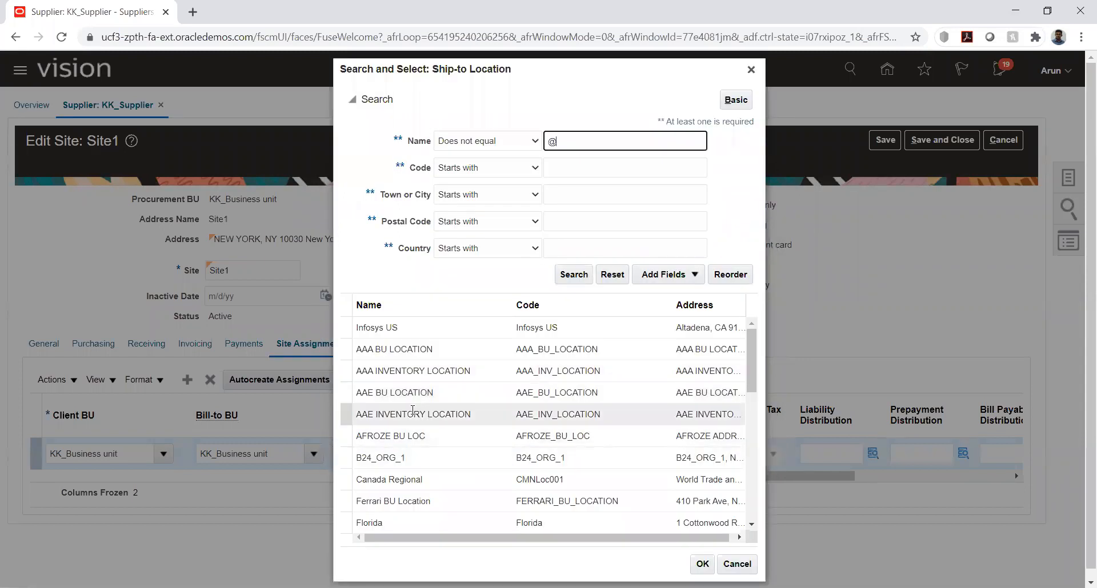
Set Florida as both the ship-to location and the bill-to location of the site assignment
left_click(388, 522)
left_click(702, 564)
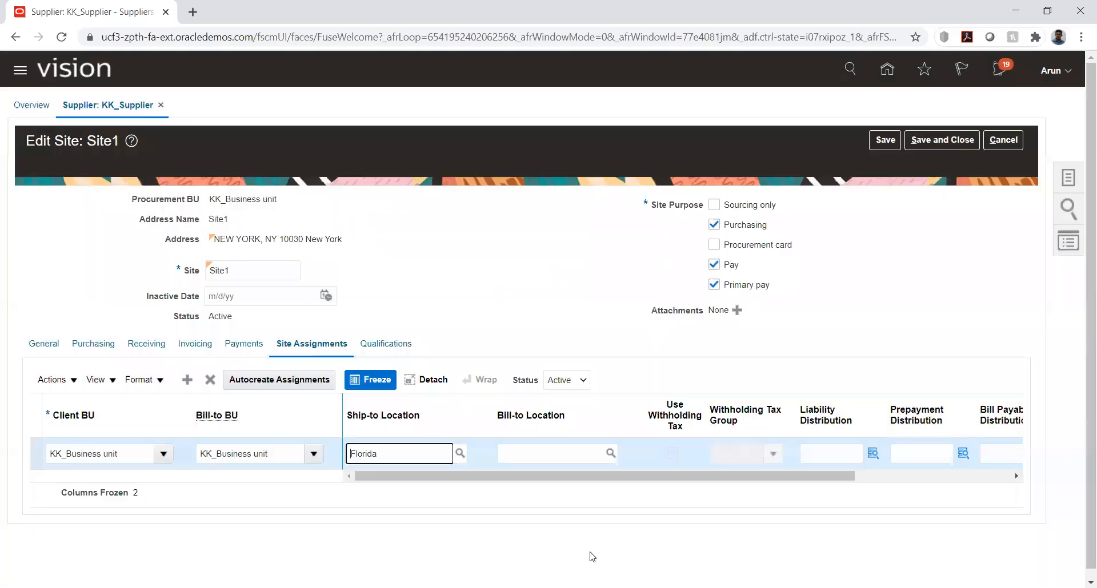
left_click(583, 450)
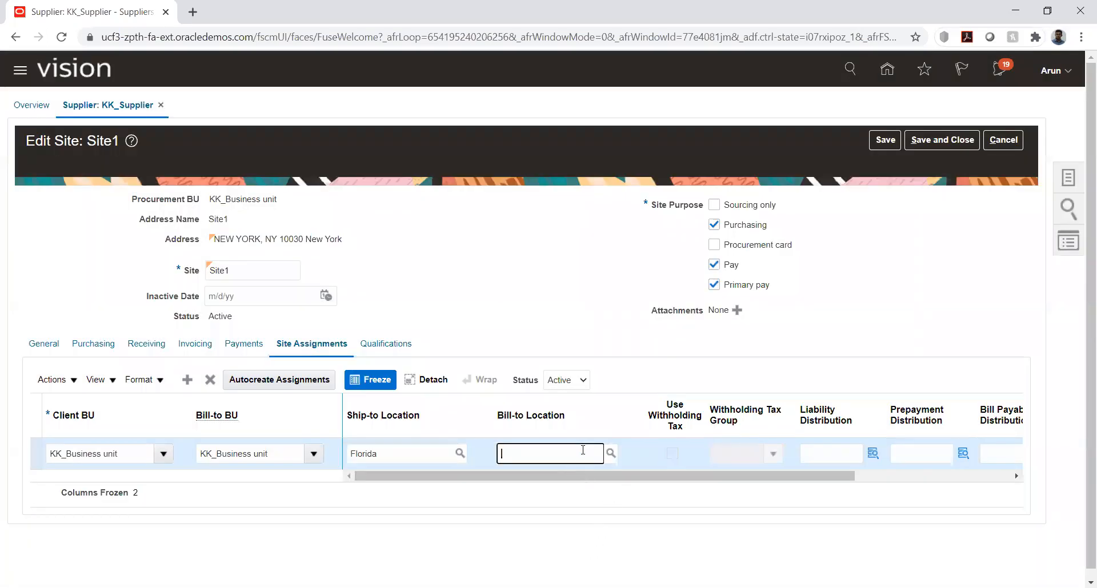
type("Florida")
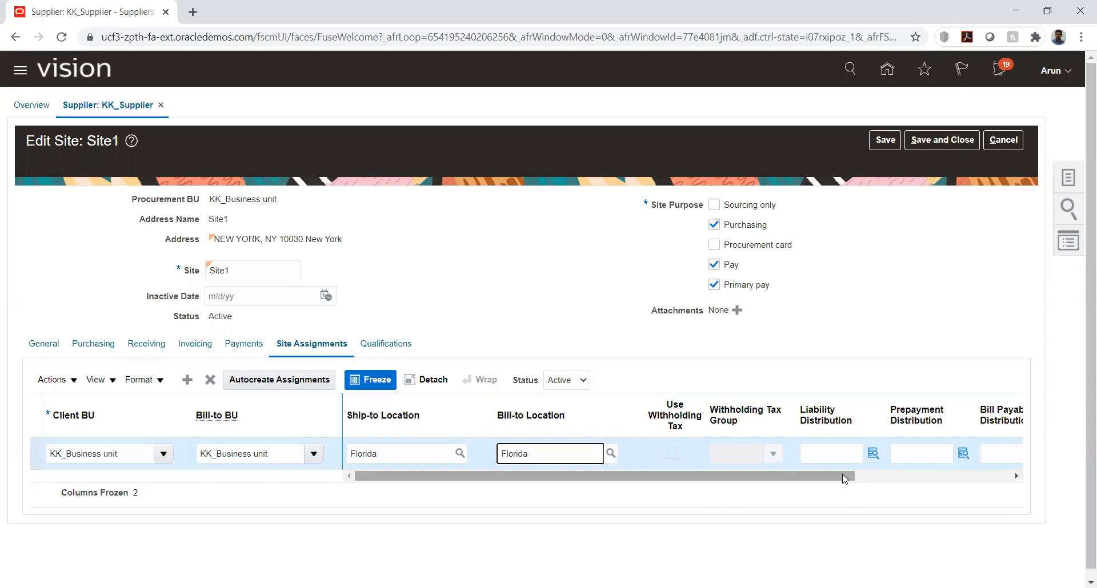
Start the assignment's liability distribution with company segment 1000 (Default Company) and department segment 1000 (Finance)
left_click(873, 453)
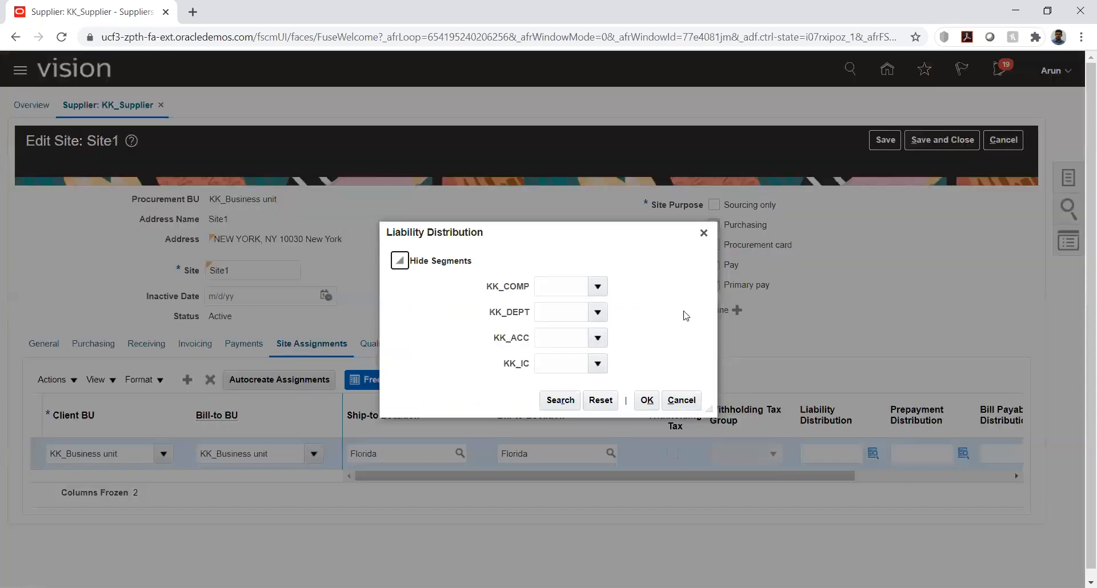
left_click(596, 288)
left_click(590, 316)
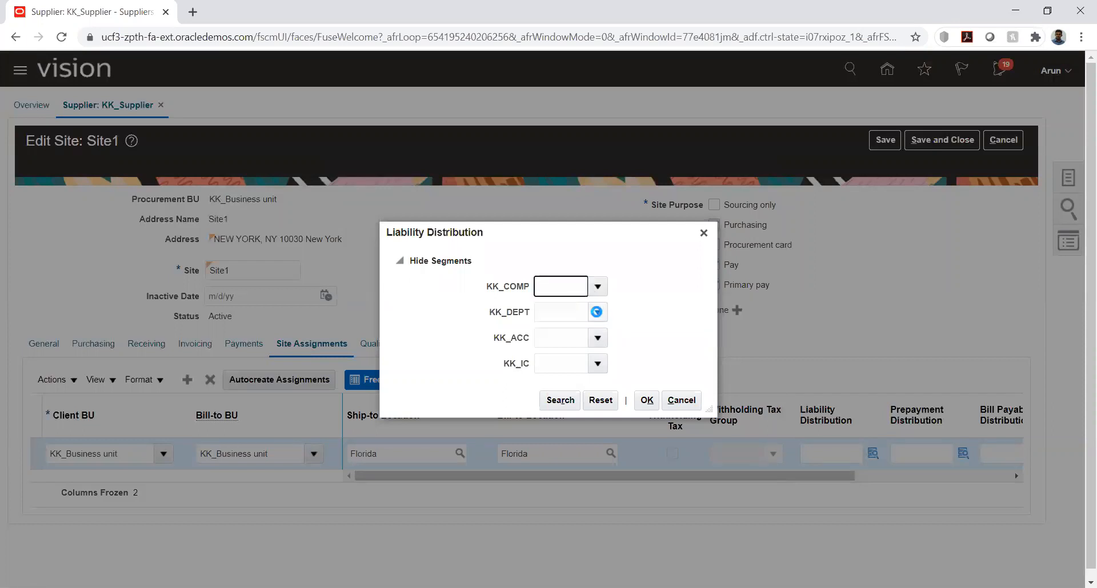
left_click(592, 315)
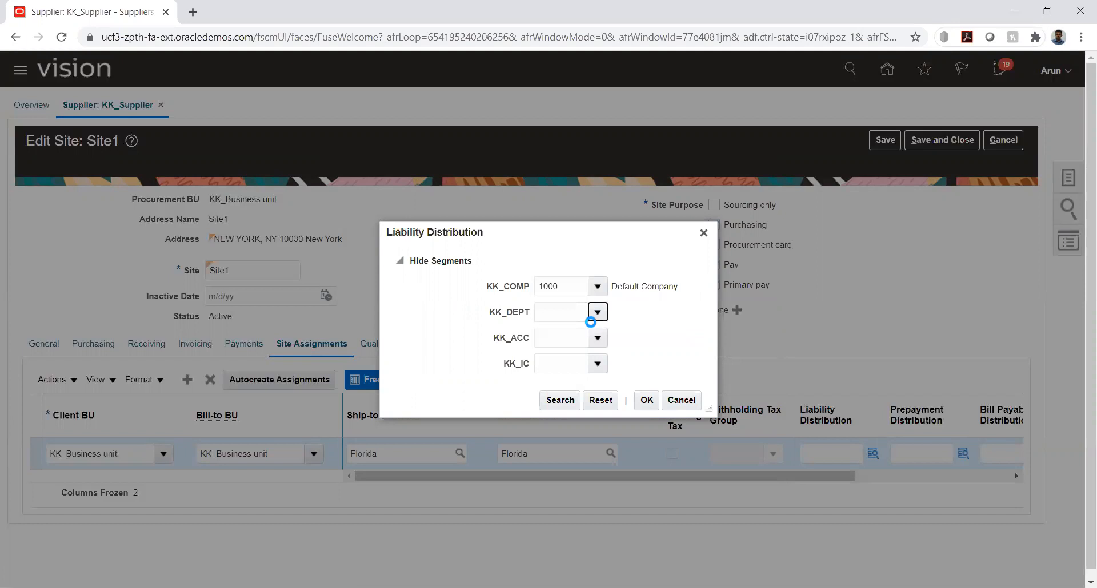
left_click(586, 336)
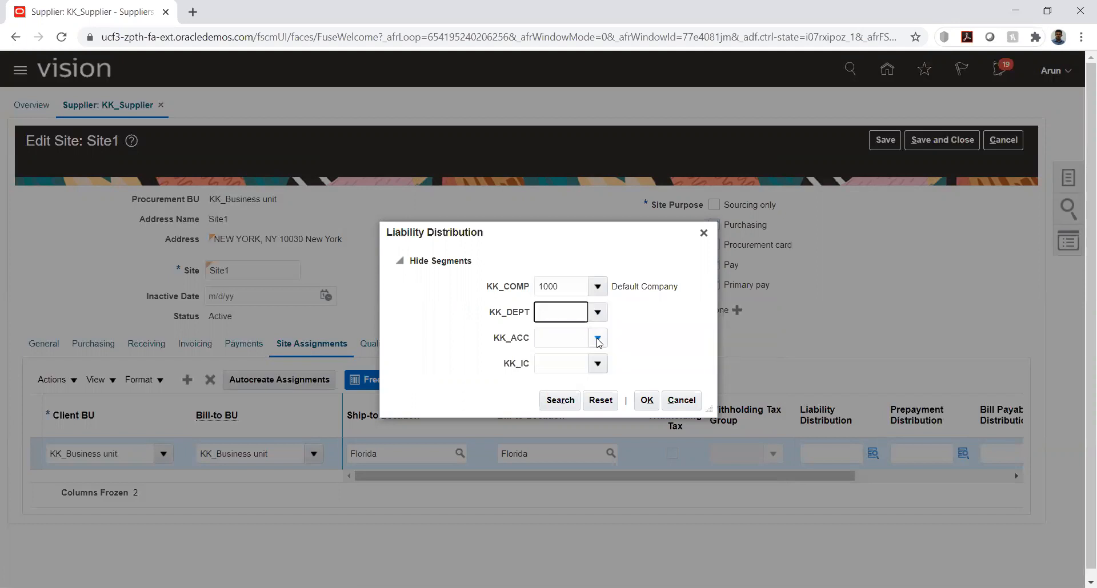
Find the liability distribution's KK_ACC value by description %liab% and choose 2373, Current Liabilities
left_click(597, 339)
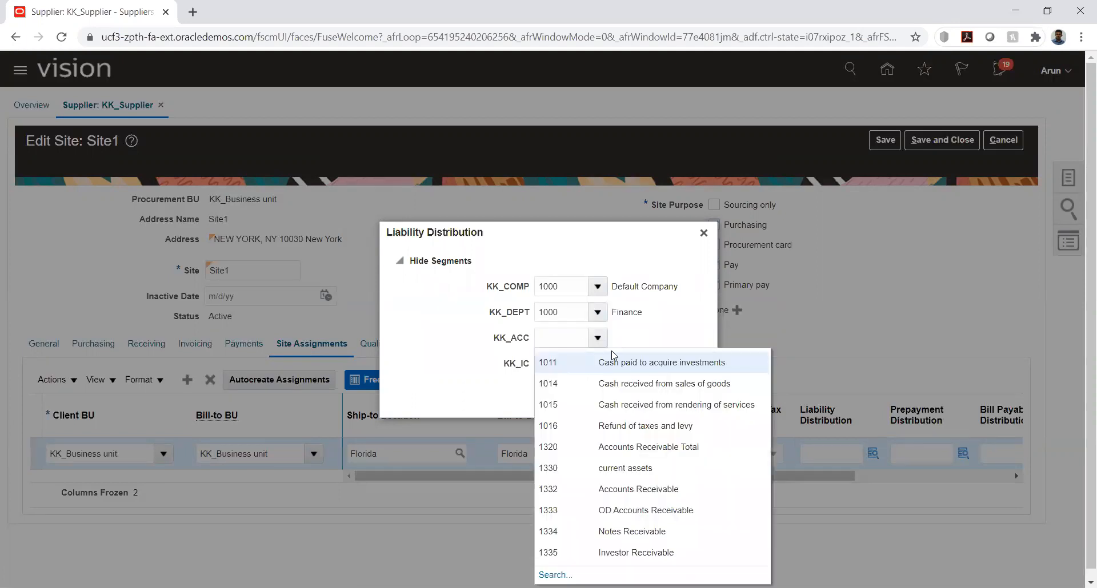
left_click(565, 568)
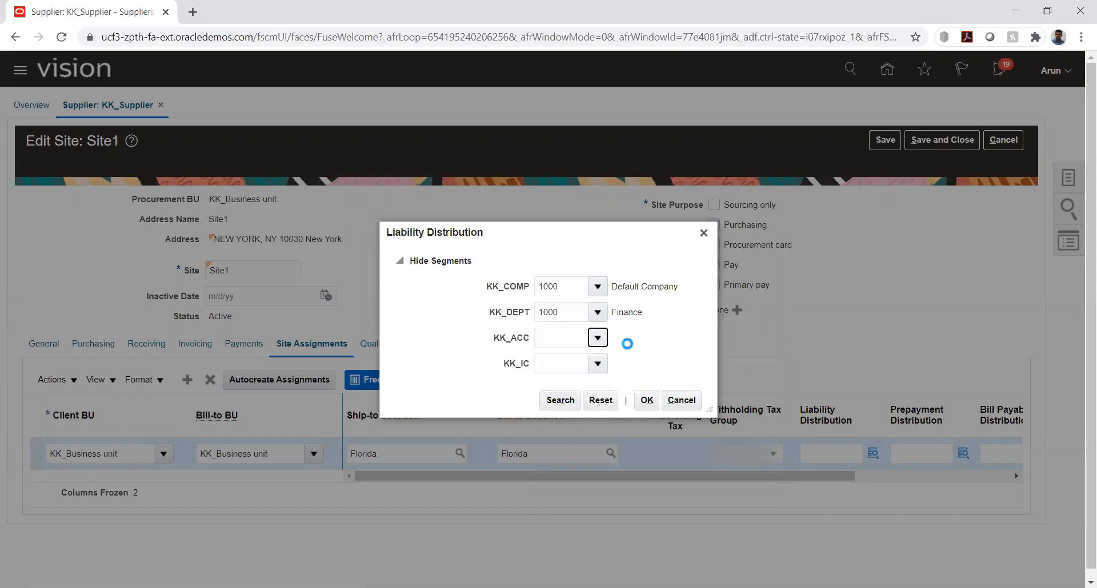
left_click(548, 322)
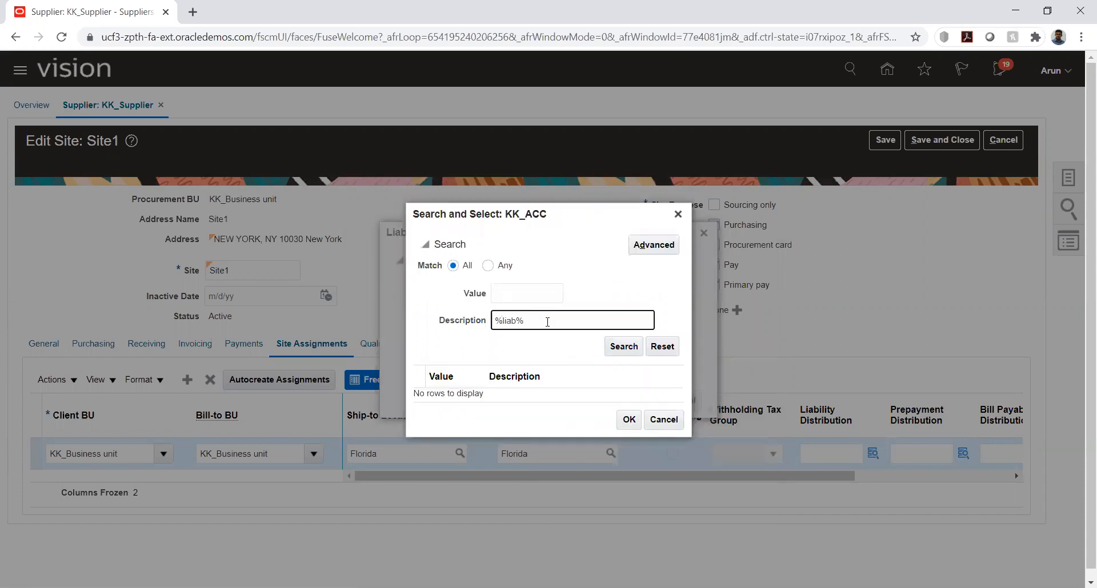
type("%liab%")
key("Return")
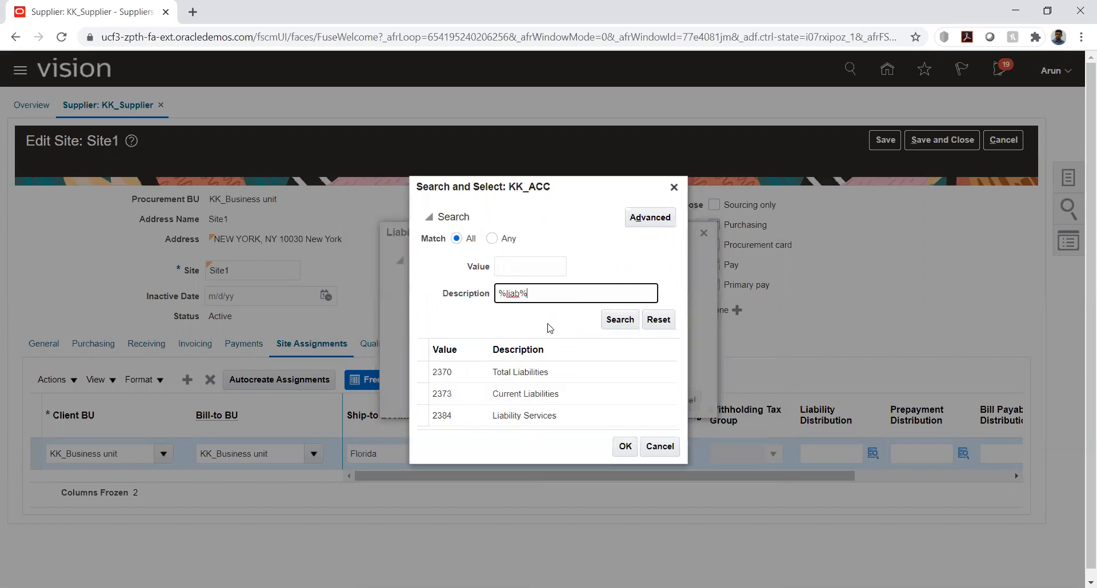
left_click(534, 392)
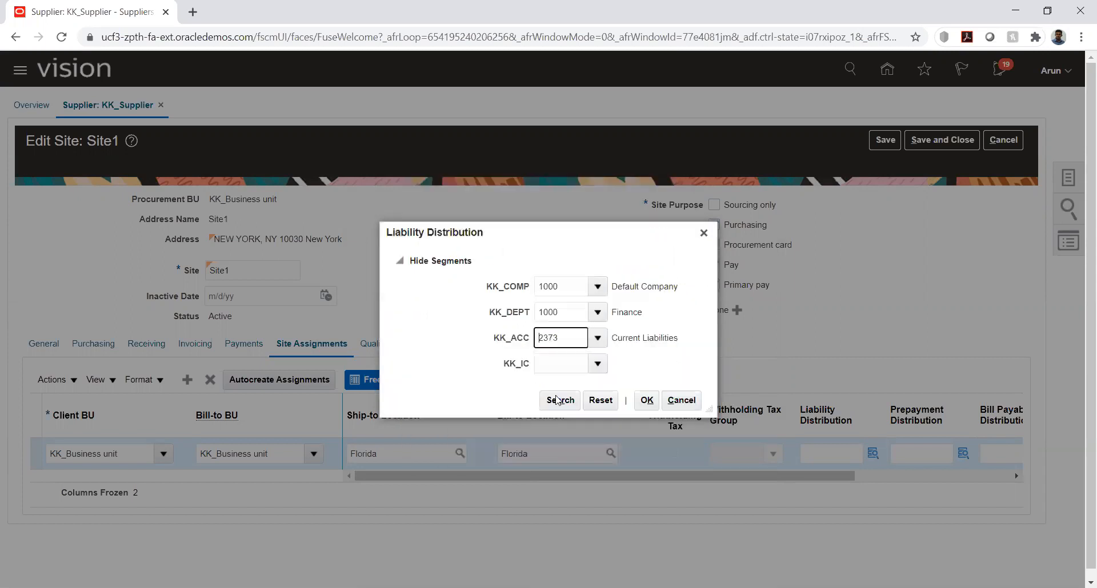
Set the liability distribution's KK_IC segment to 1000 and accept the account combination
left_click(597, 363)
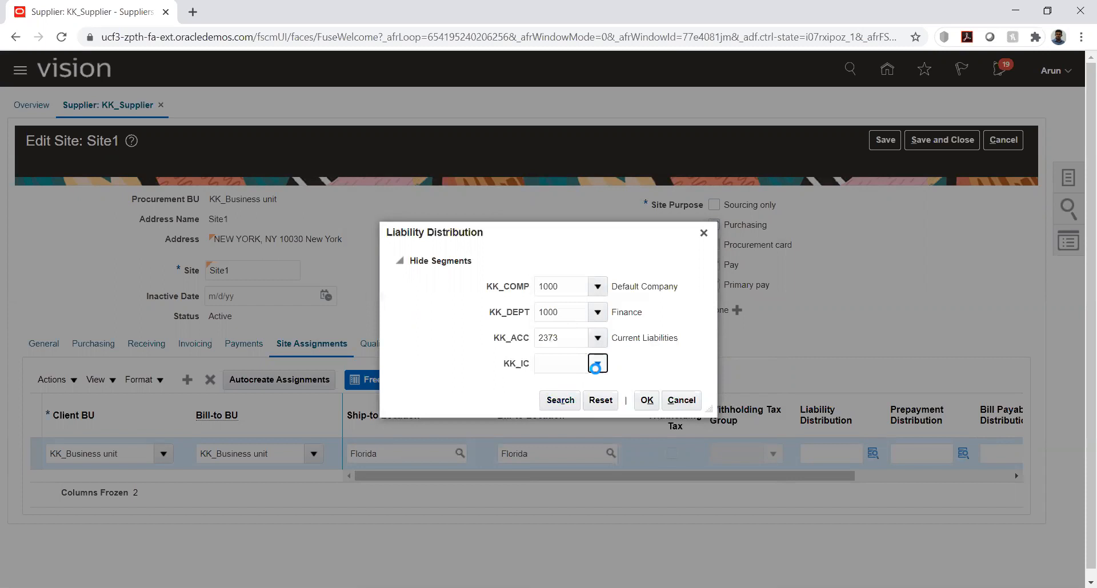
left_click(551, 381)
left_click(646, 400)
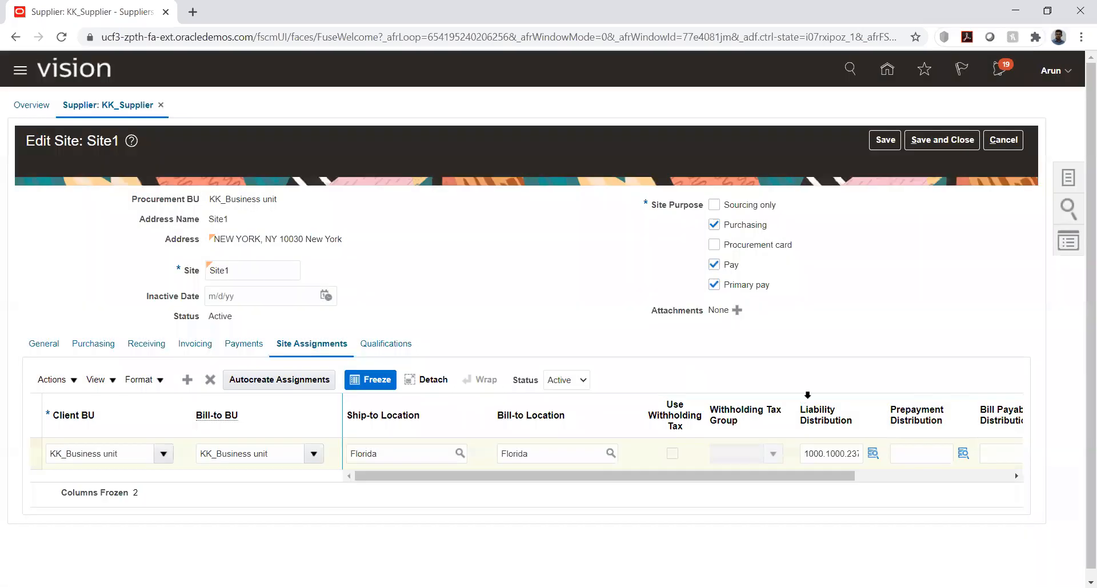
Copy the liability distribution account combination into the prepayment distribution of the same assignment
left_click(827, 457)
key("ctrl+c")
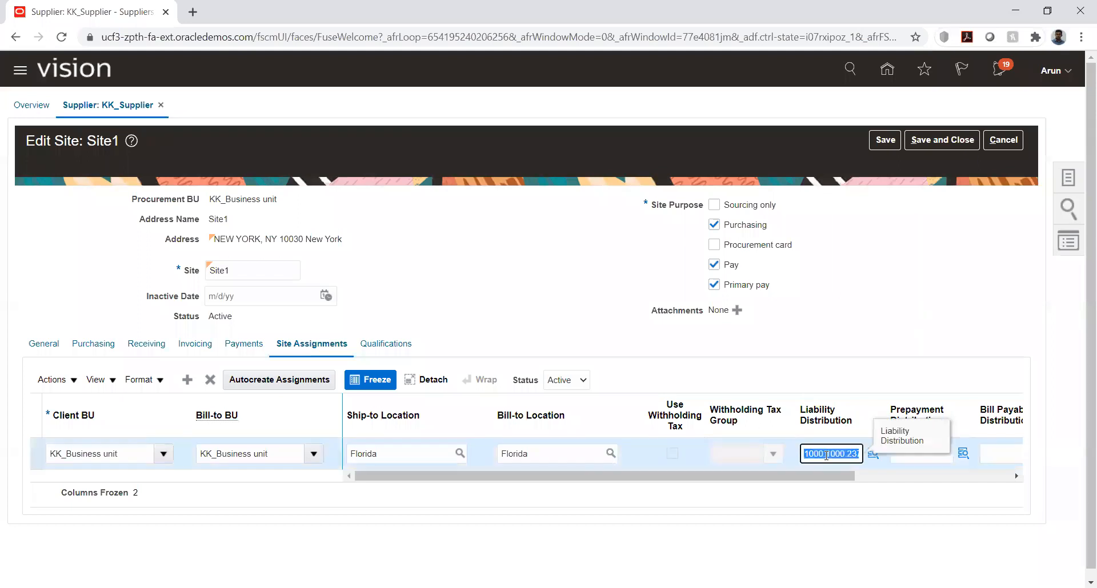
left_click(928, 459)
key("ctrl+v")
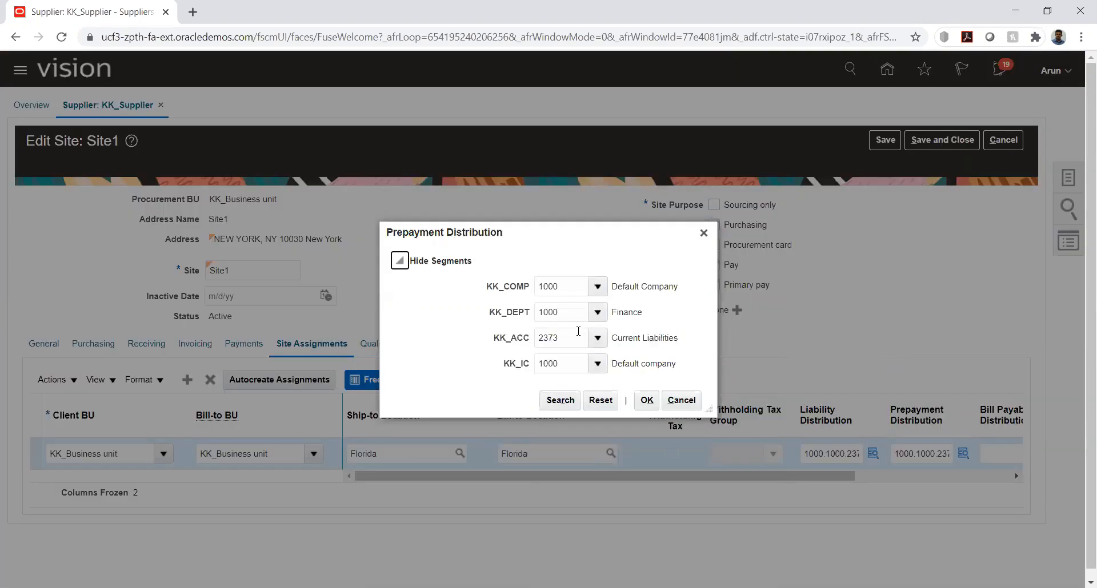
Replace the prepayment distribution's KK_ACC segment with 1510, Prepaid Expenses, found by description %prep%, and accept the combination
double_click(578, 332)
key("BackSpace")
key("Tab")
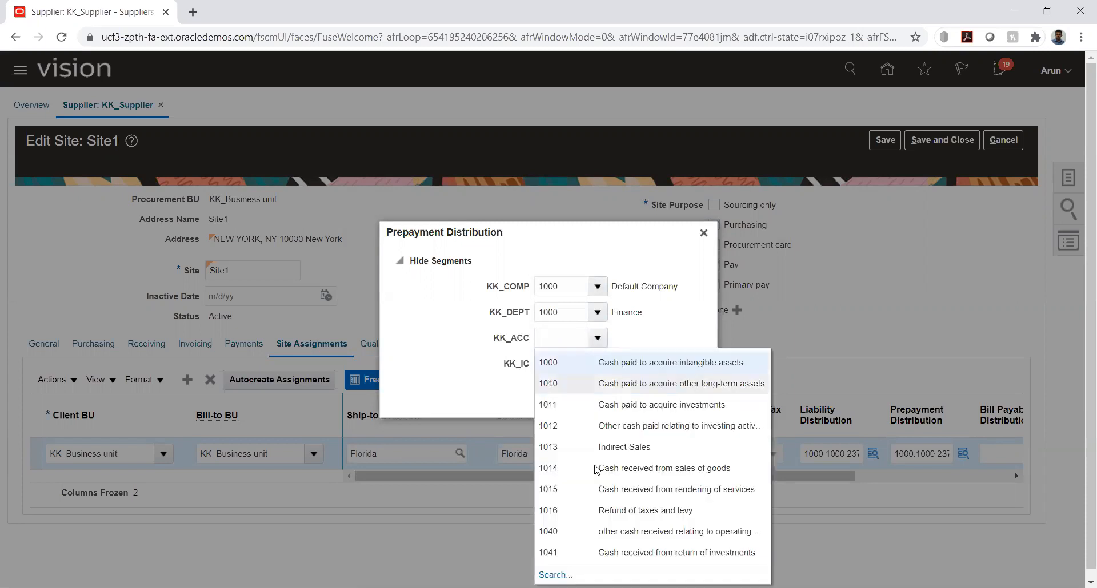
left_click(555, 575)
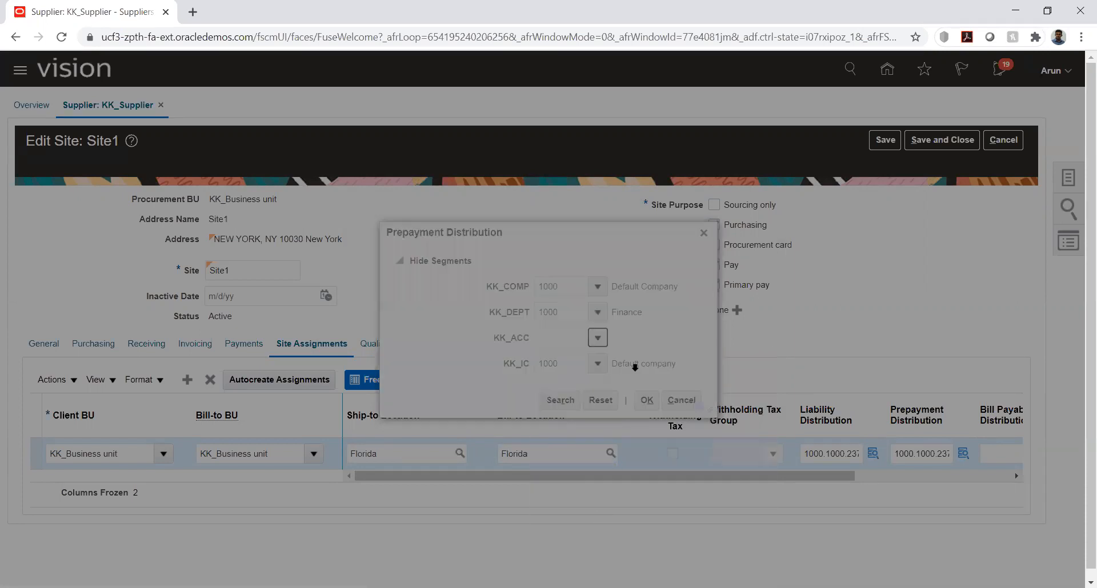
left_click(522, 312)
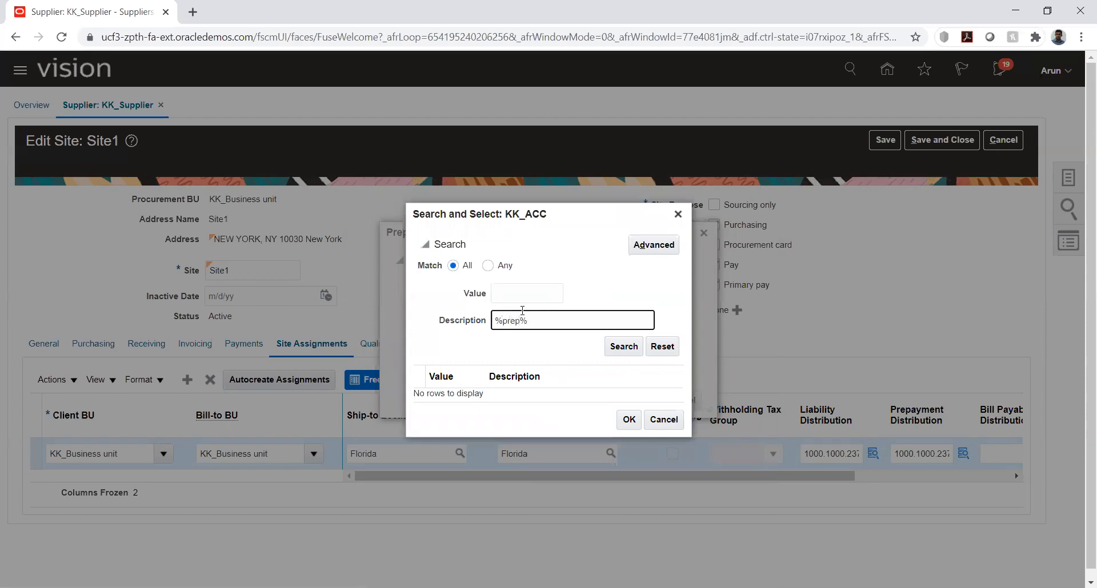
type("%prep%")
left_click(623, 346)
left_click(570, 393)
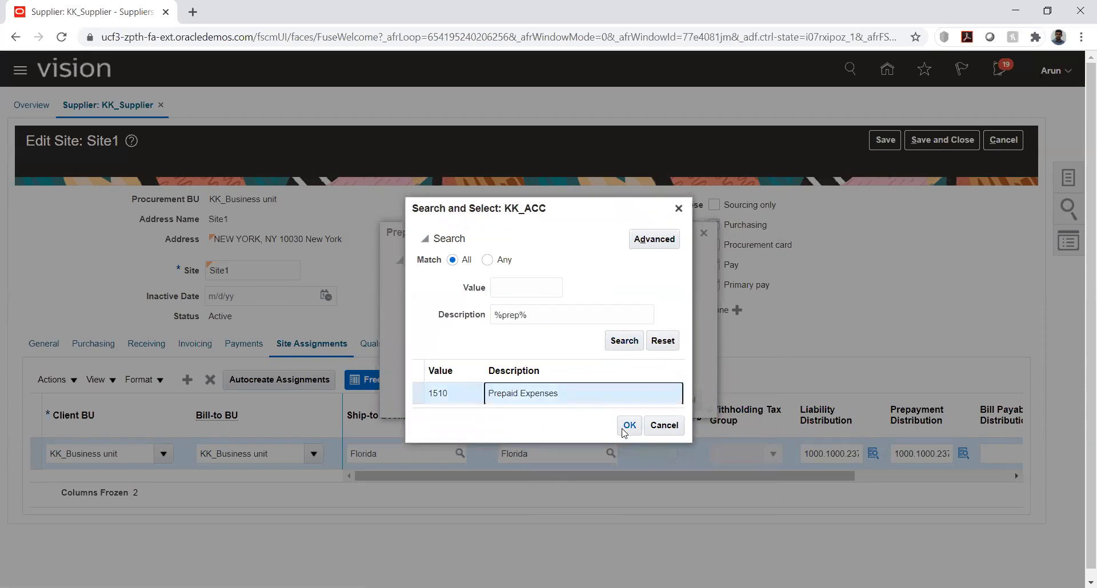
left_click(630, 425)
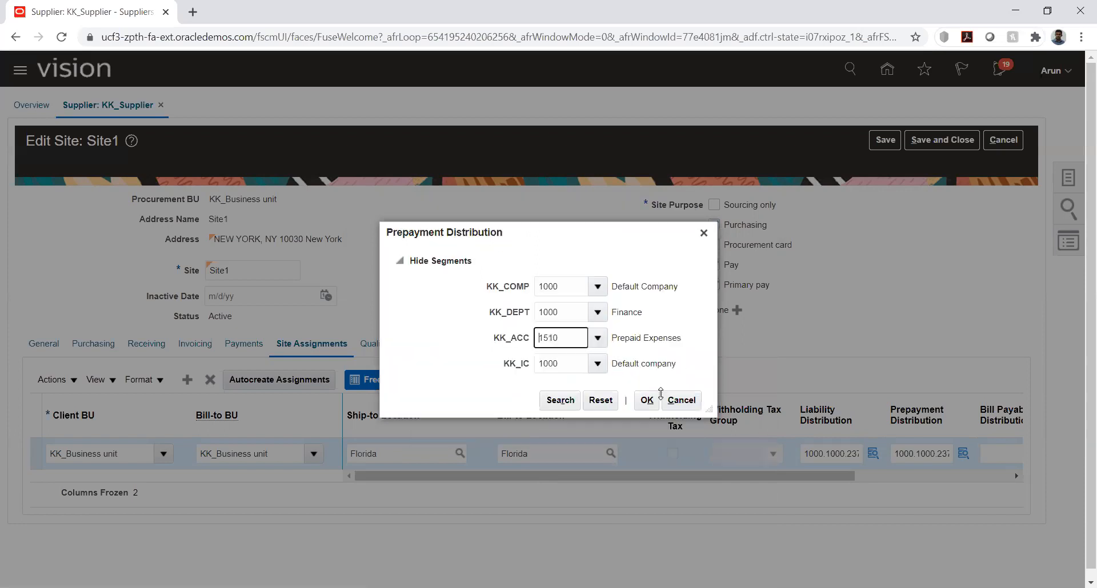
left_click(648, 401)
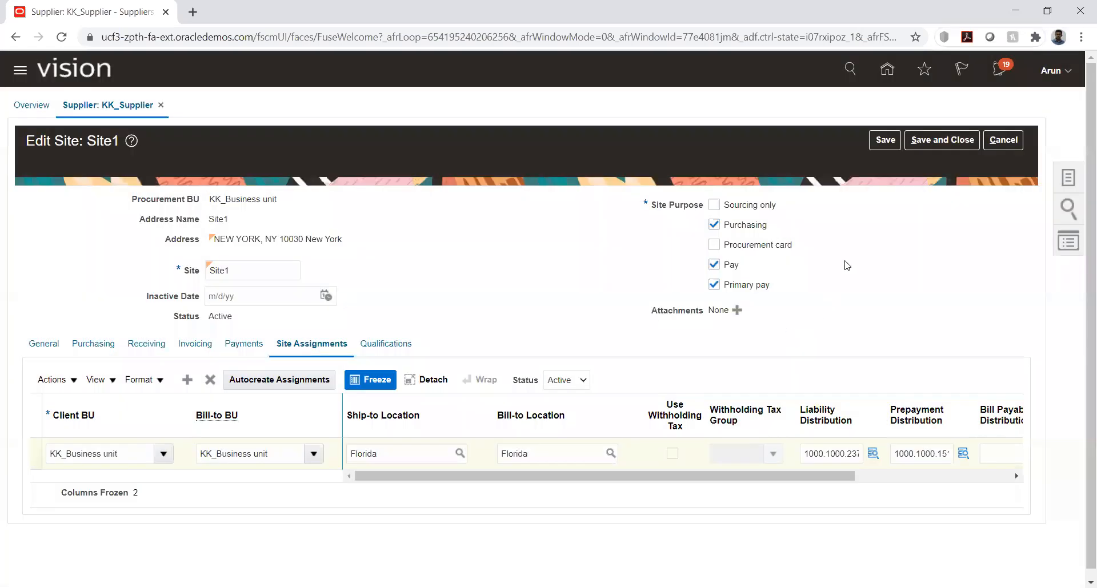
Save and close site Site1, then submit supplier KK_Supplier, acknowledging both confirmations
left_click(943, 140)
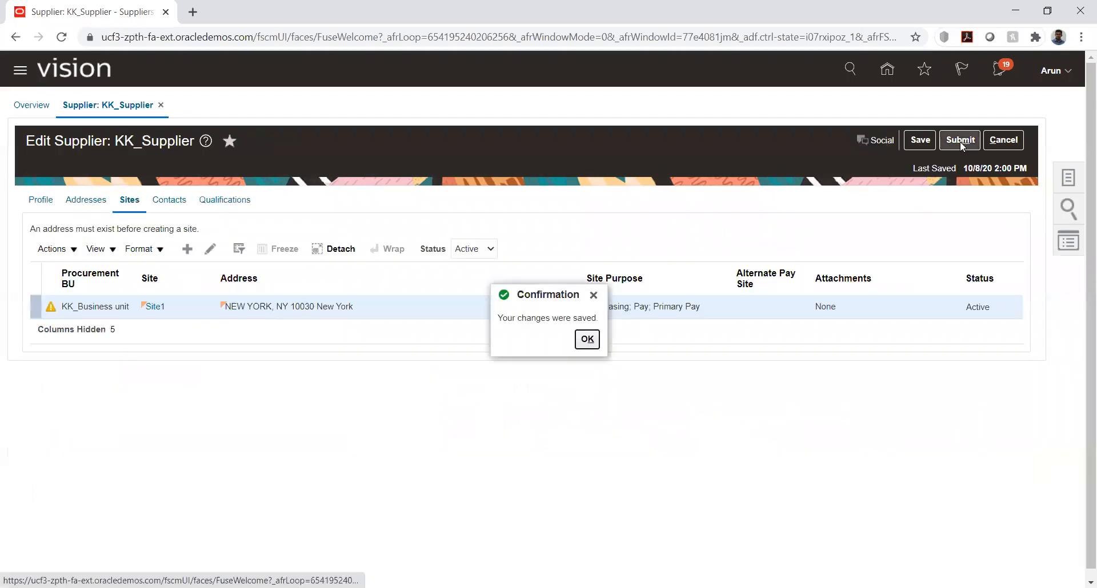
left_click(583, 339)
left_click(948, 142)
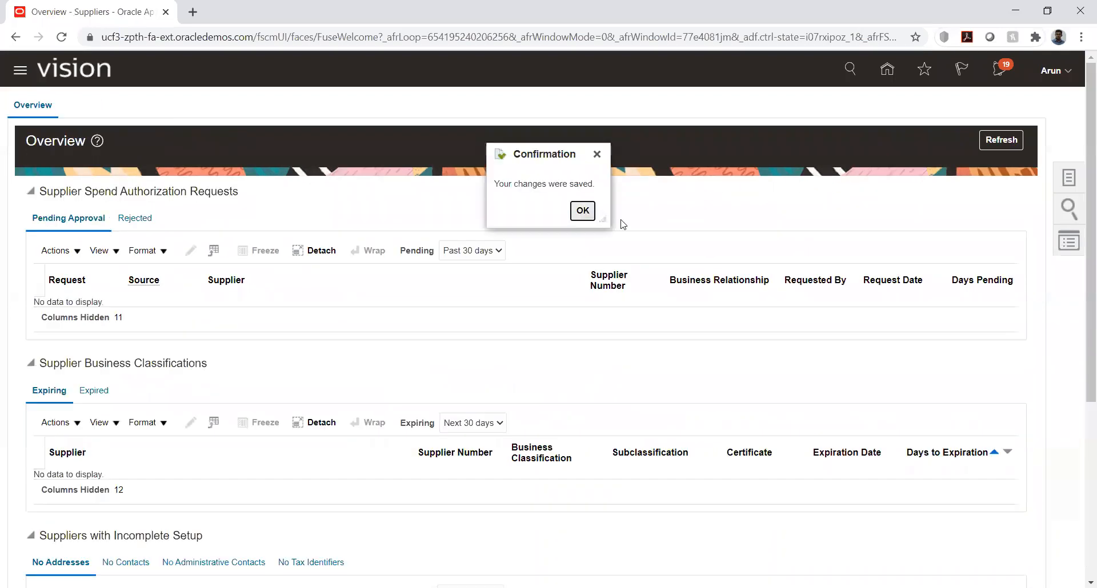
left_click(583, 211)
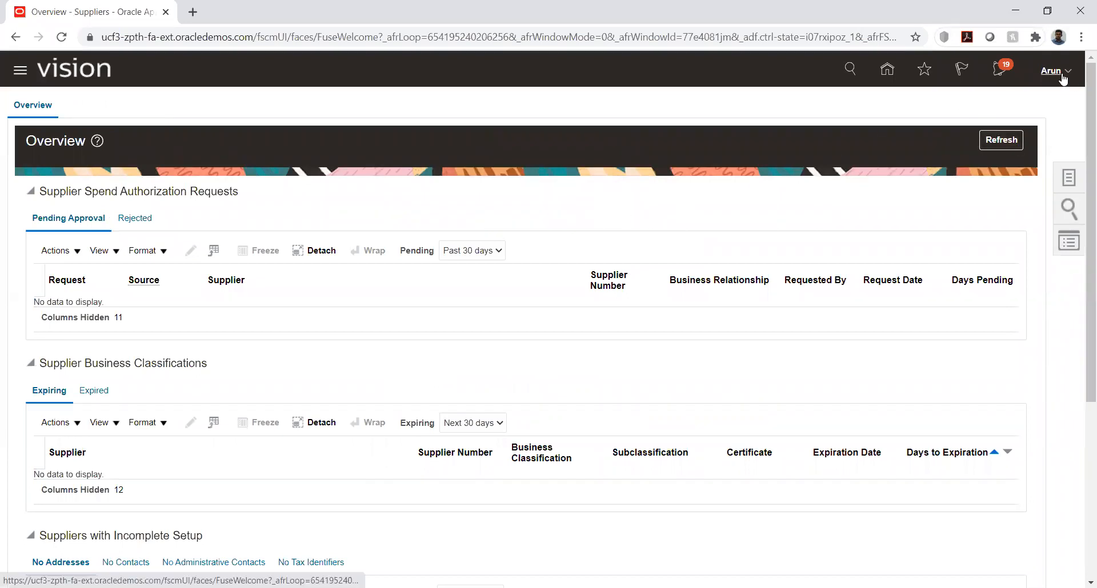
Return to the home page and open the Create Organization Customer page from the Receivables billing area
left_click(887, 69)
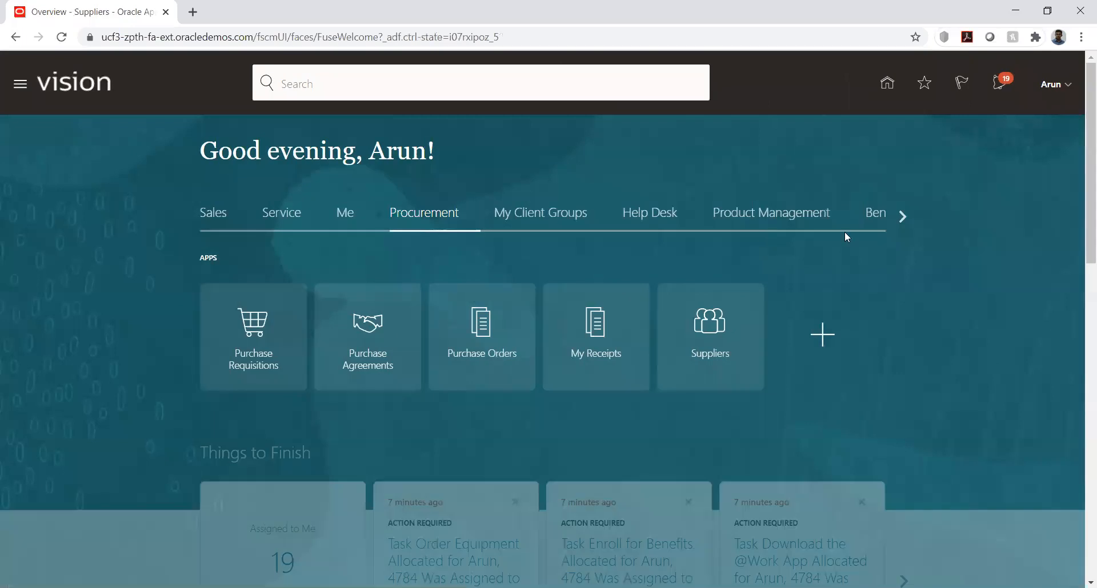
left_click(902, 215)
left_click(902, 216)
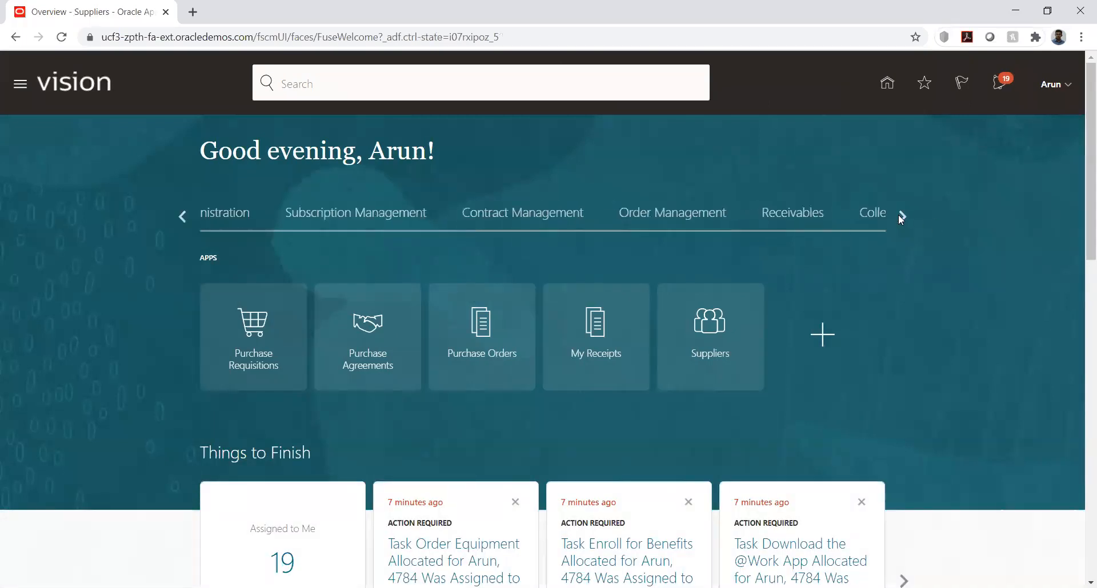
left_click(243, 215)
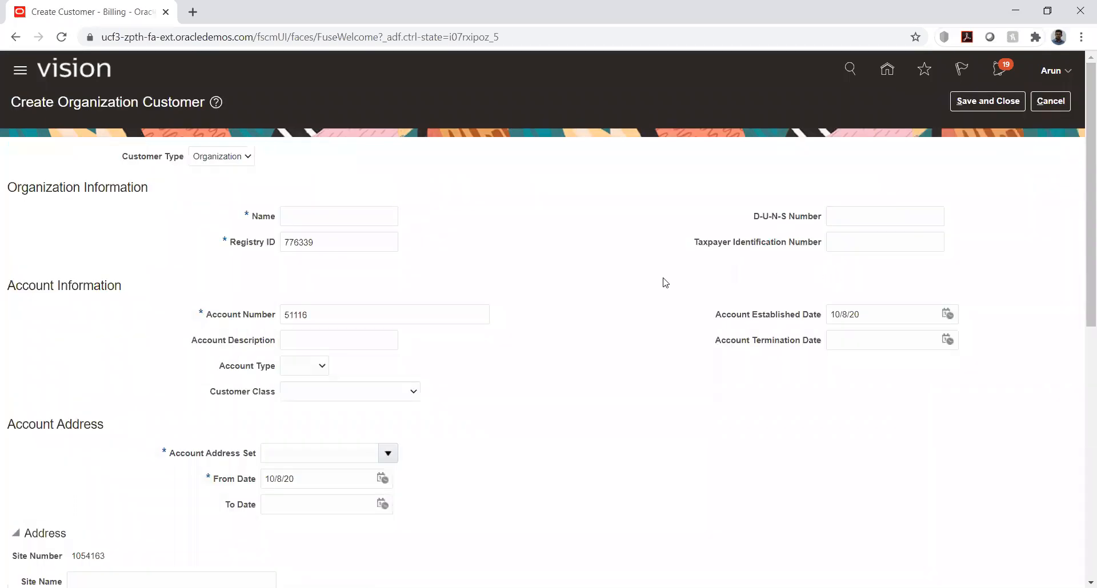
Name the organization customer KK_Customer and set its account established date to 1/1/20
left_click(298, 217)
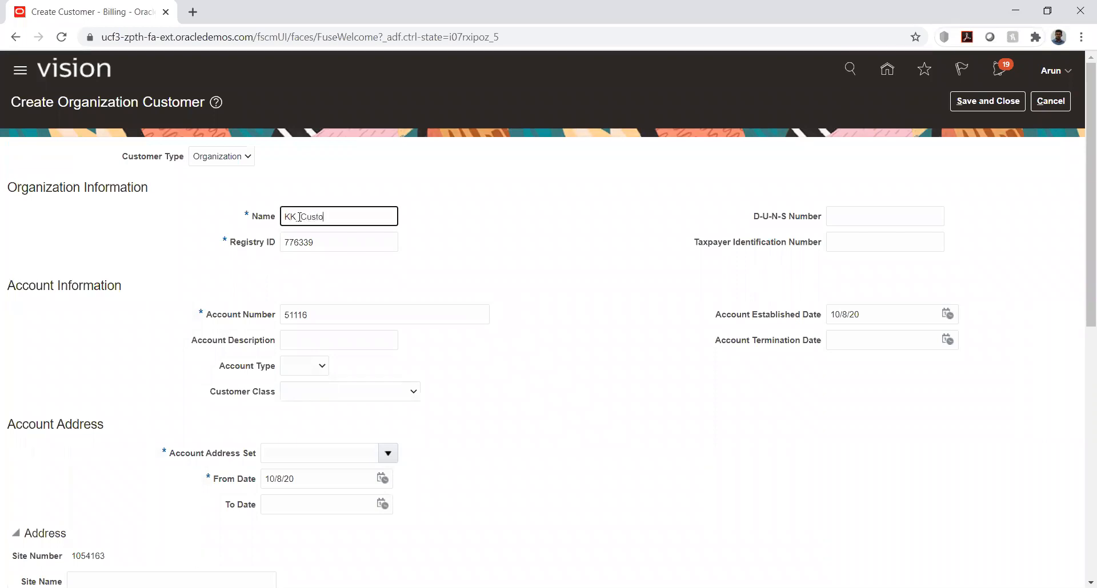
left_click(625, 325)
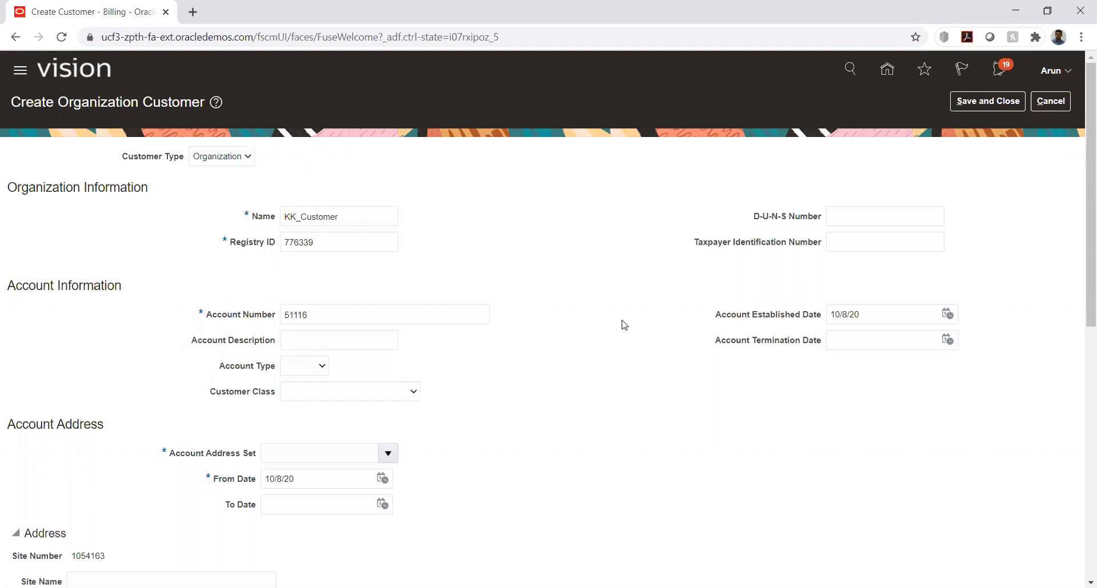
scroll(923, 262, "down", 3)
left_click(948, 171)
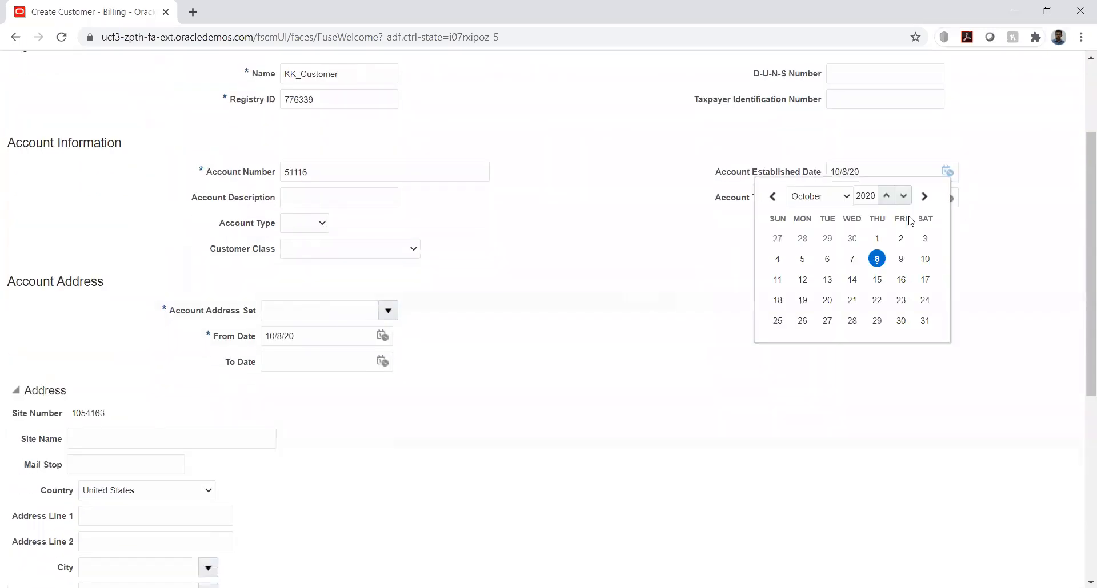
left_click(825, 196)
left_click(814, 211)
left_click(852, 238)
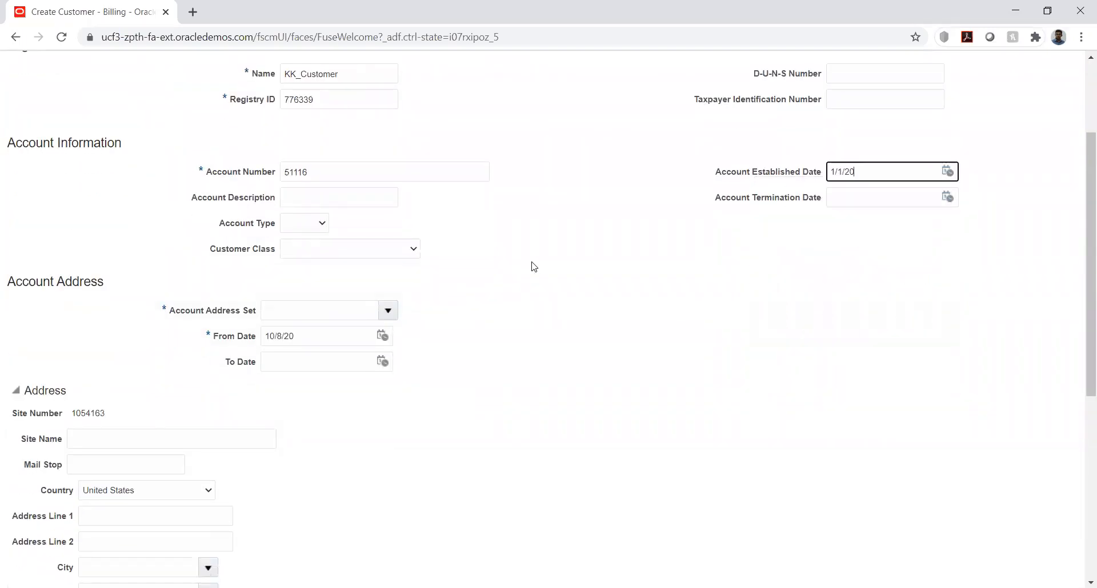
Search the reference data sets for code kk and select KK_RDS as the account address set
left_click(359, 306)
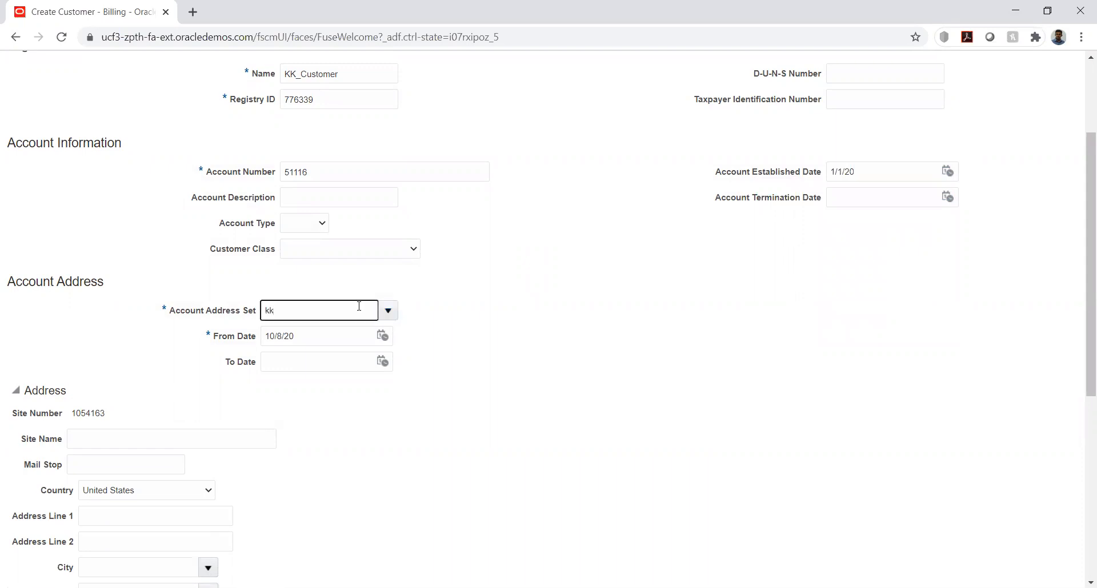
left_click(388, 310)
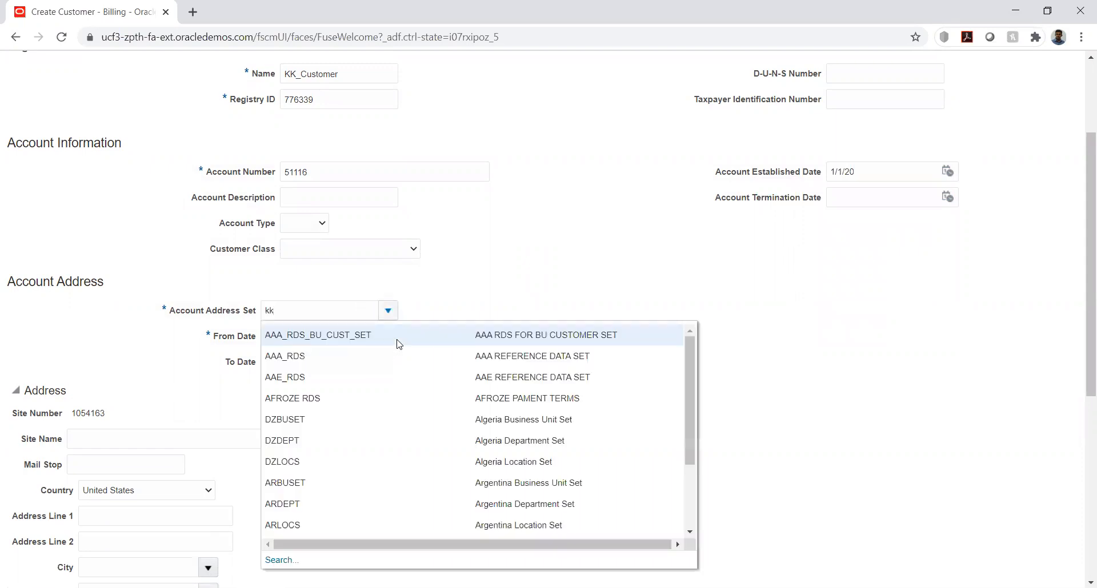
left_click(286, 562)
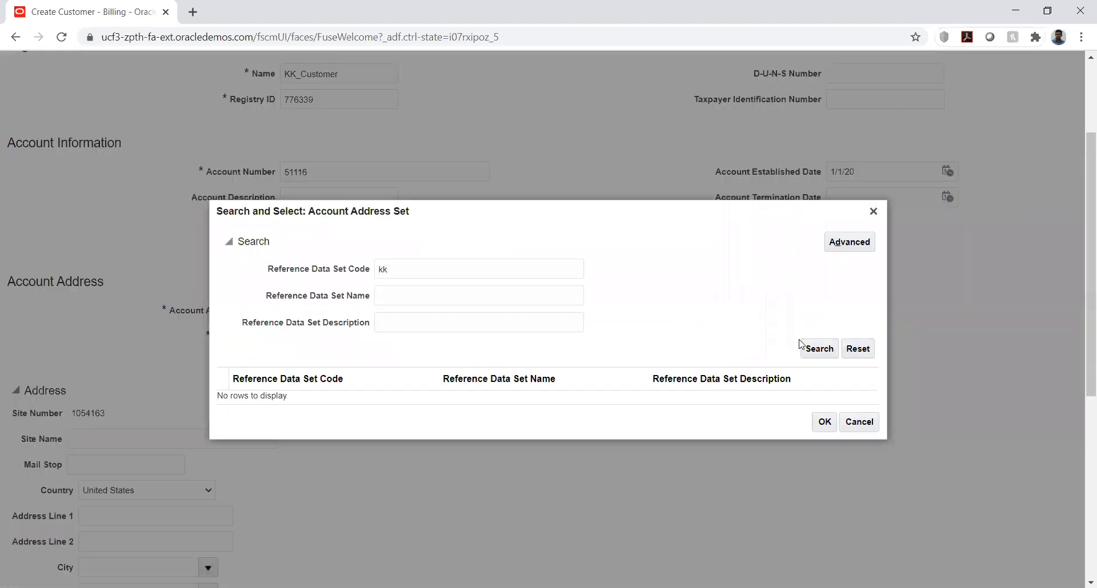
left_click(811, 349)
double_click(318, 399)
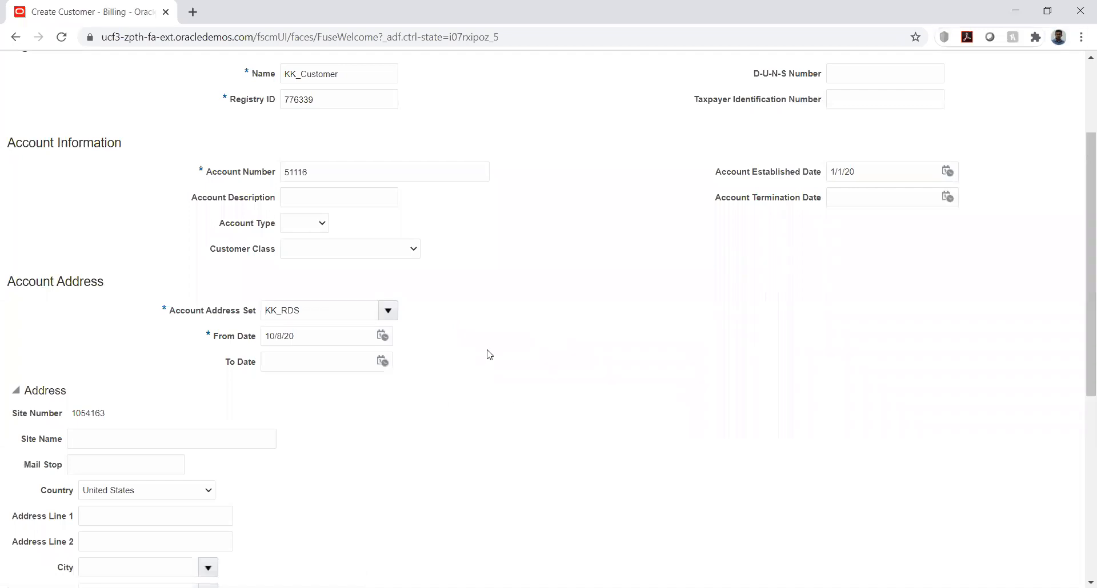
Name the customer's address site Site1
scroll(323, 338, "down", 3)
left_click(128, 225)
key("Tab")
left_click(130, 229)
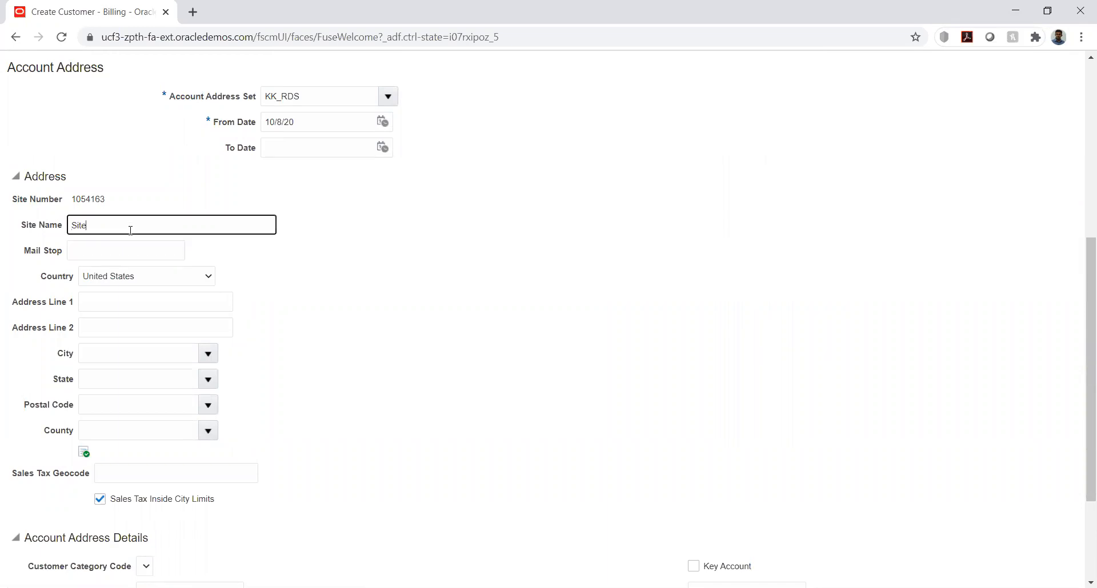
type("1")
left_click(403, 289)
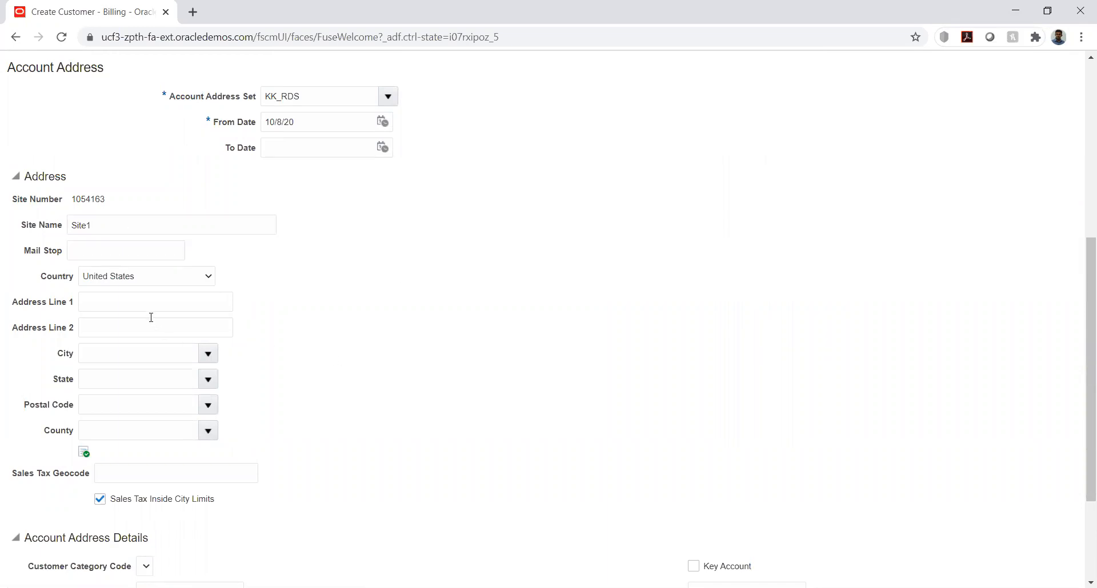
Search postal codes with 100, select 10003 in Manhattan, NY for the address, and enter Add1 as Address Line 1
left_click(208, 405)
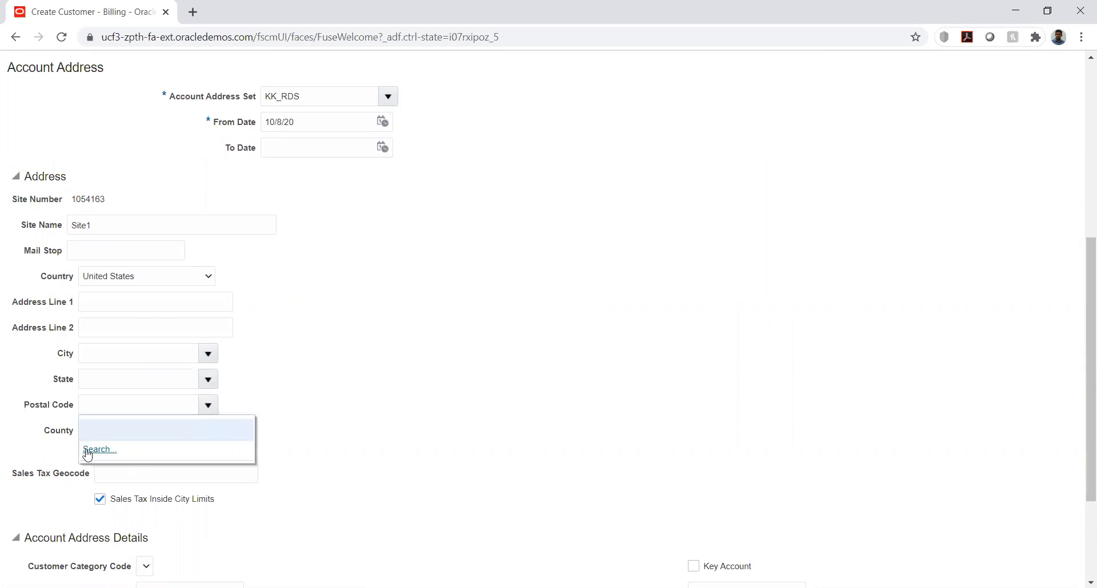
left_click(87, 451)
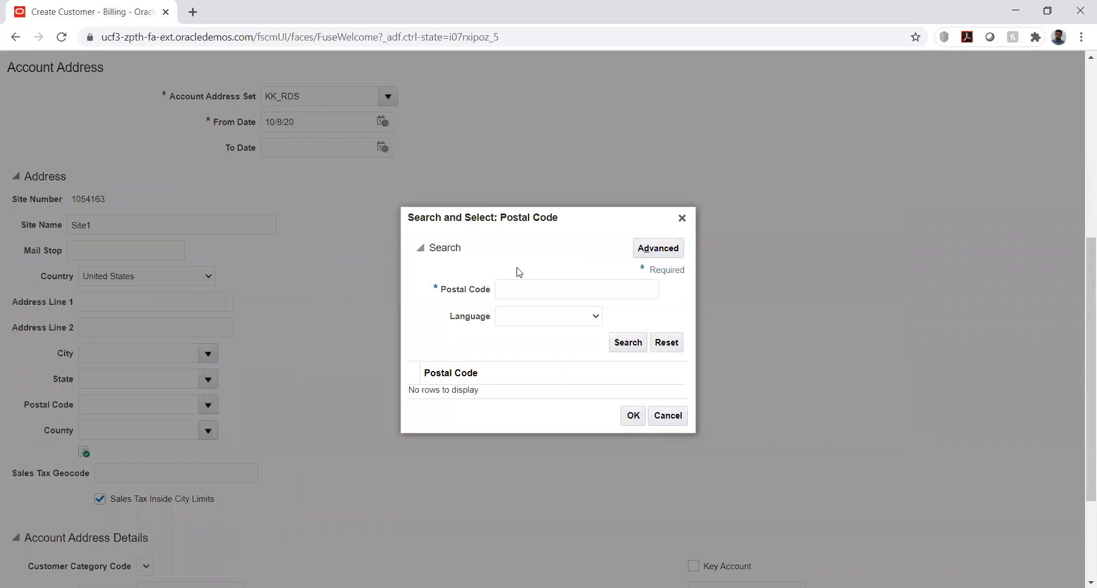
left_click(537, 295)
type("10003")
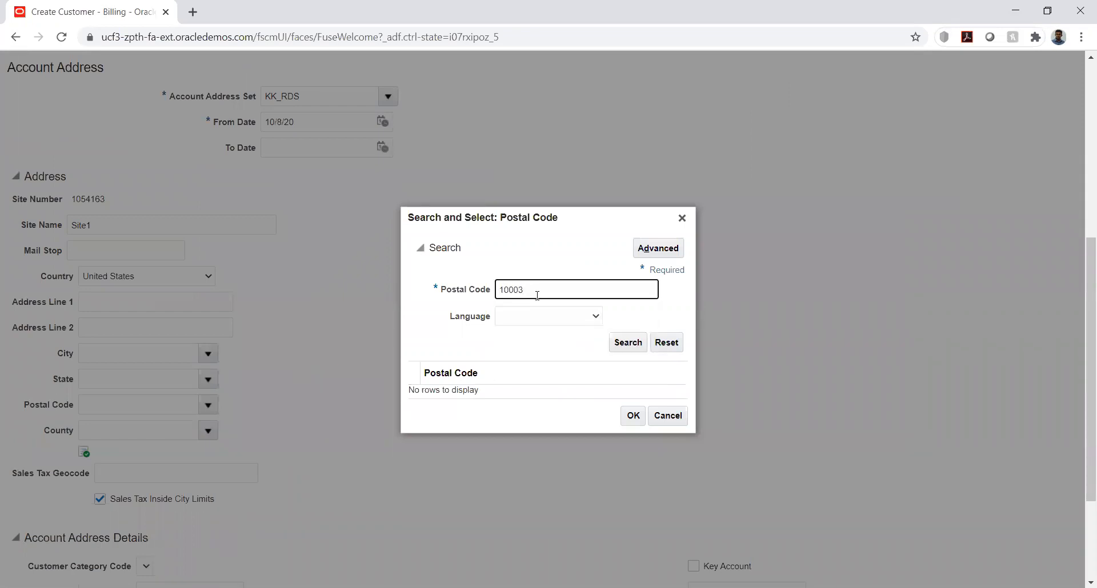
left_click(628, 346)
double_click(491, 359)
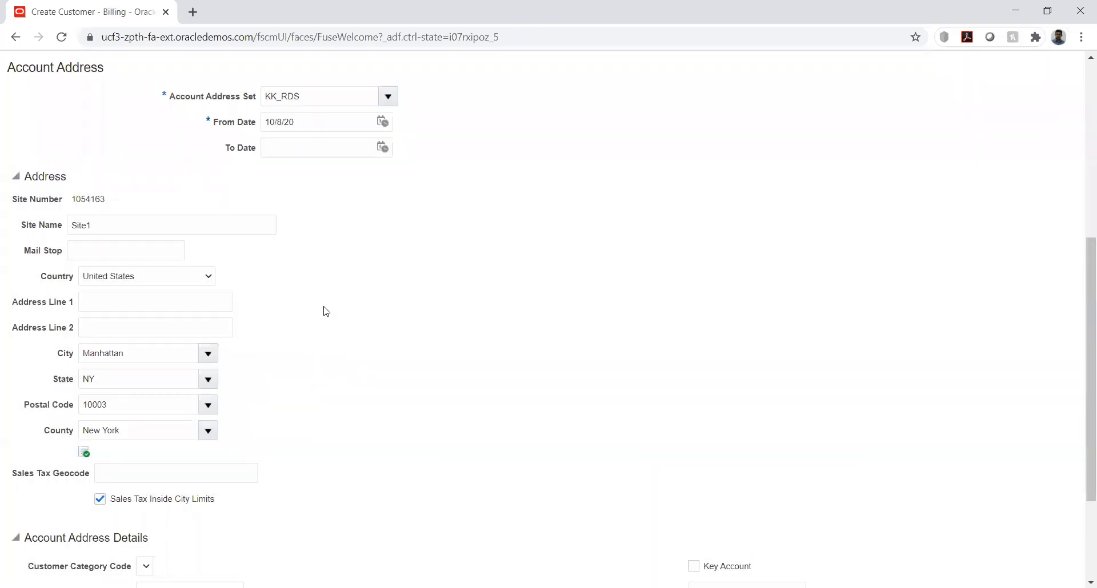
left_click(90, 304)
type("An")
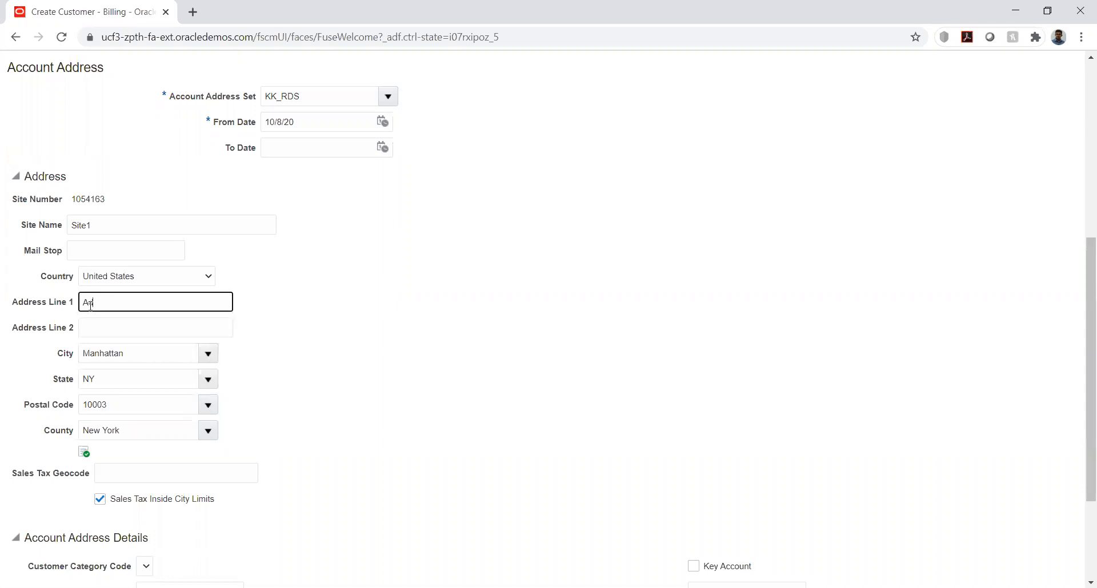
left_click(343, 328)
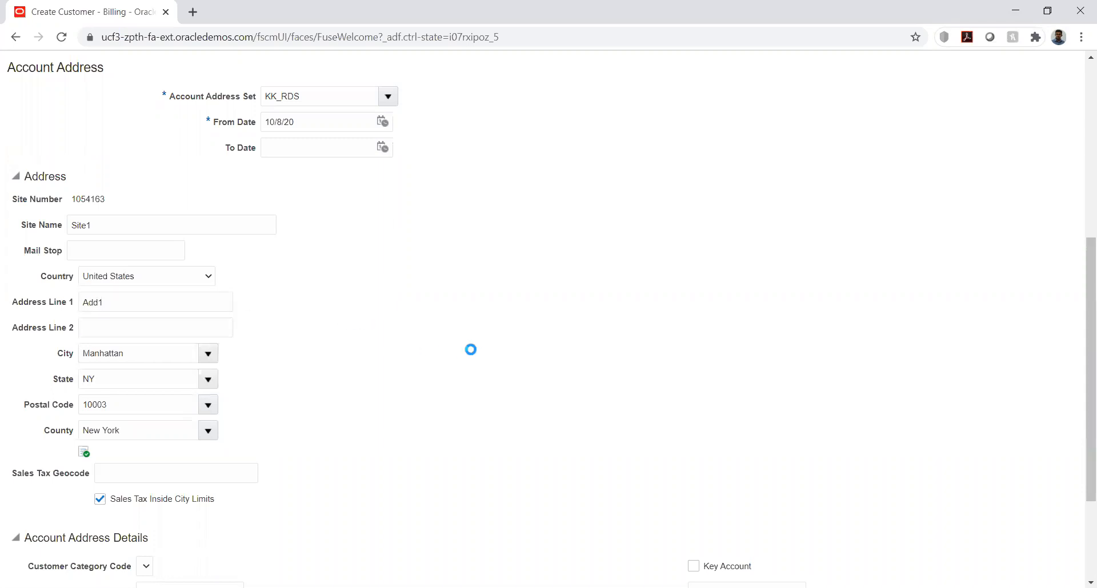
Add two address purposes to the site, one Bill to and one Ship to
scroll(473, 350, "down", 3)
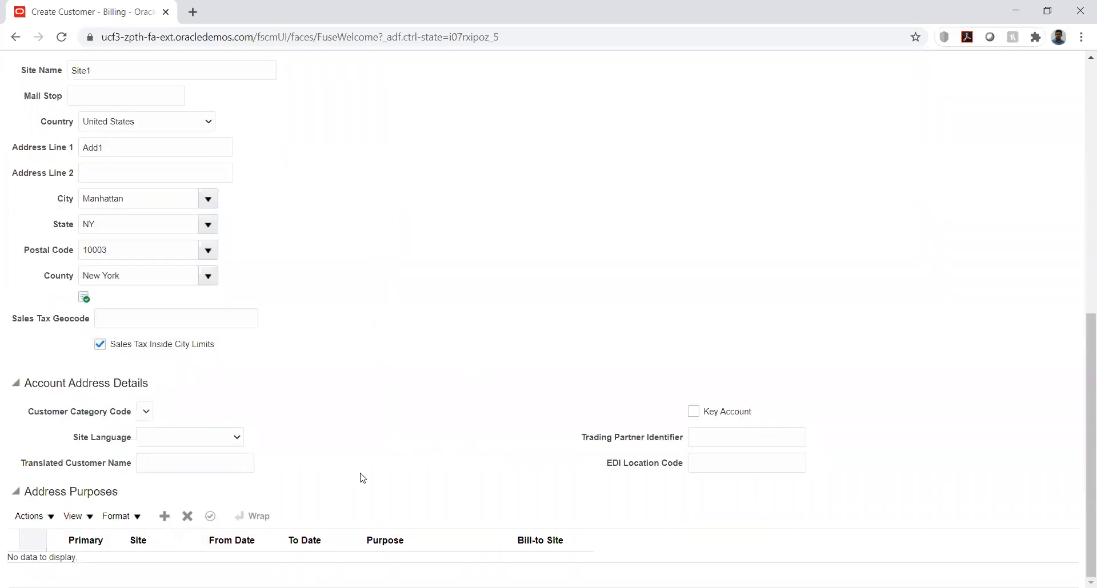
left_click(165, 516)
left_click(452, 557)
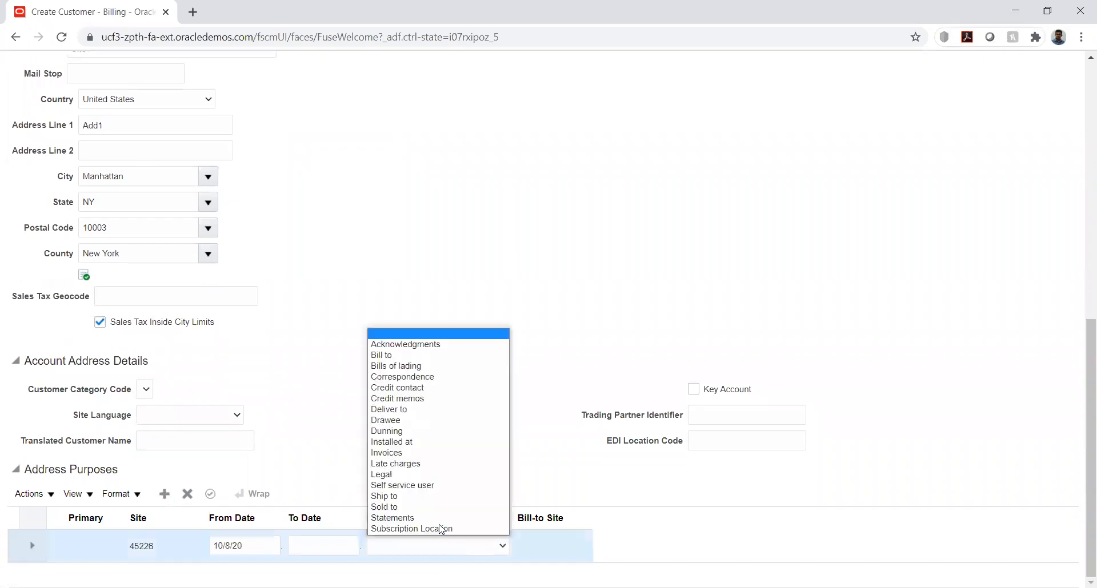
left_click(382, 355)
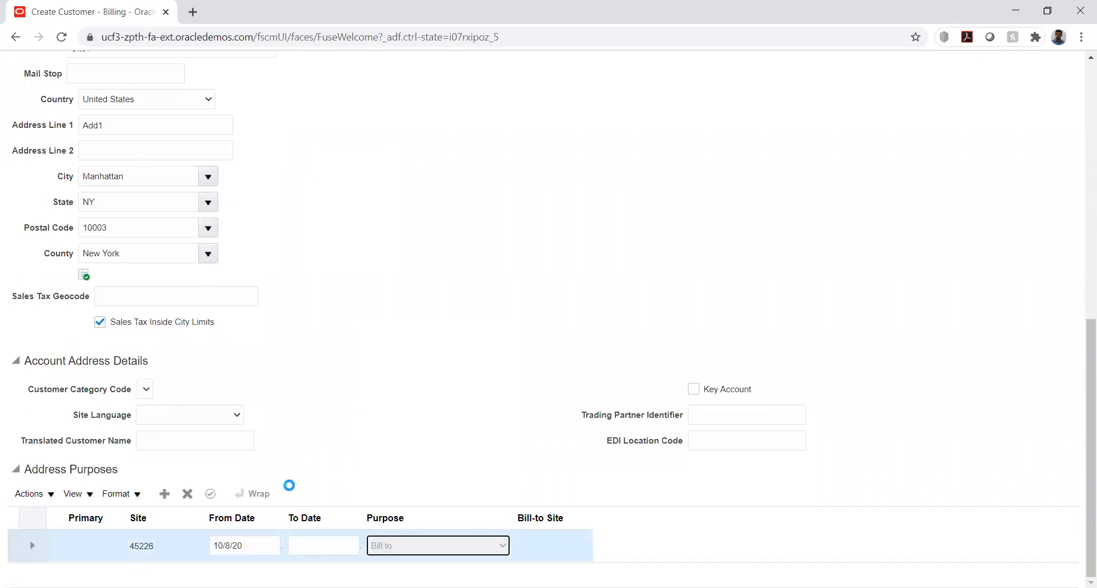
left_click(165, 494)
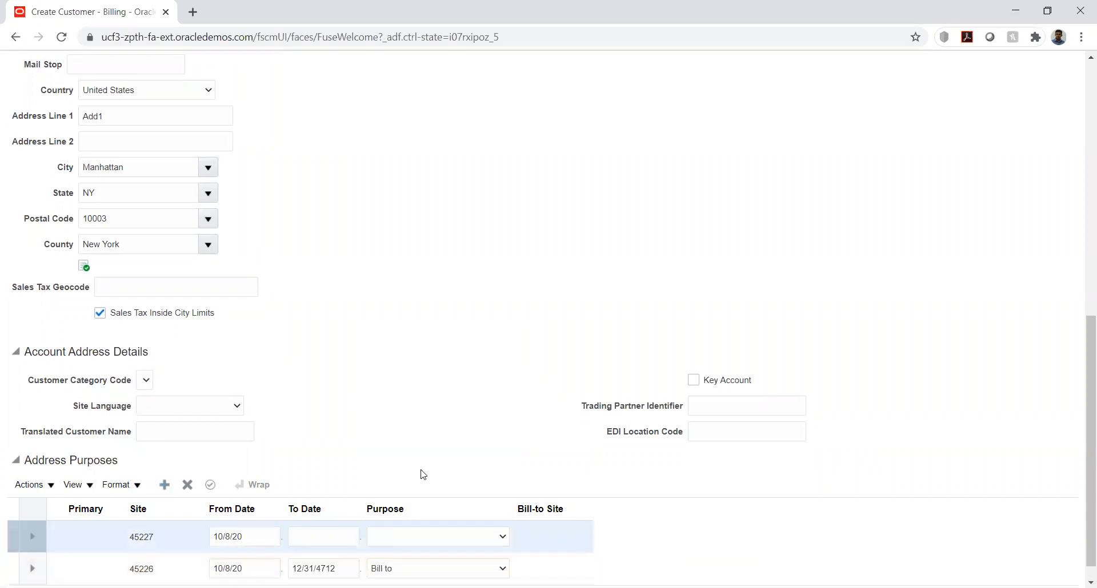
left_click(482, 516)
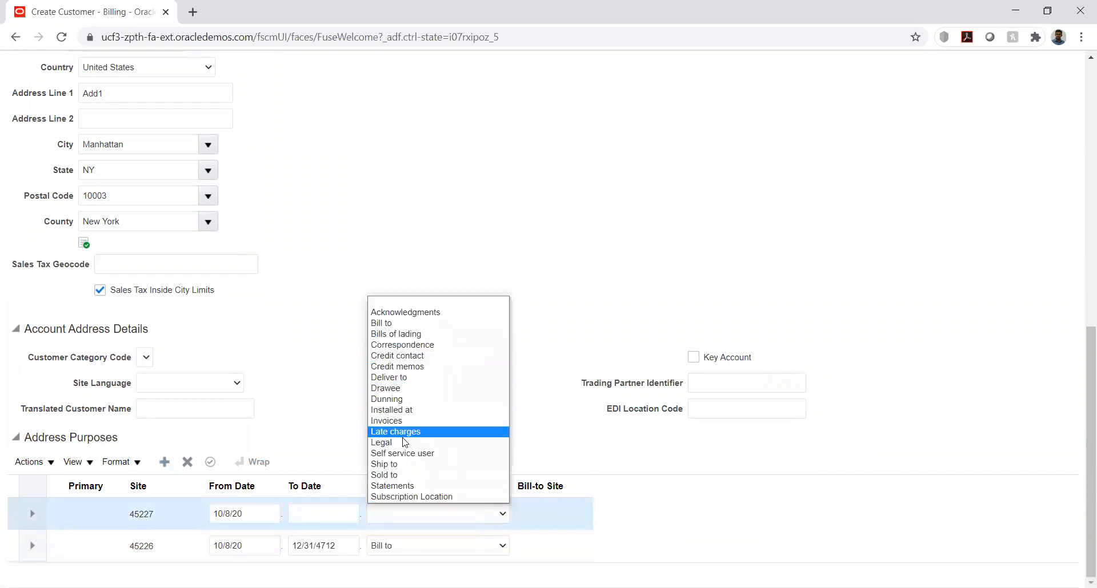
left_click(384, 465)
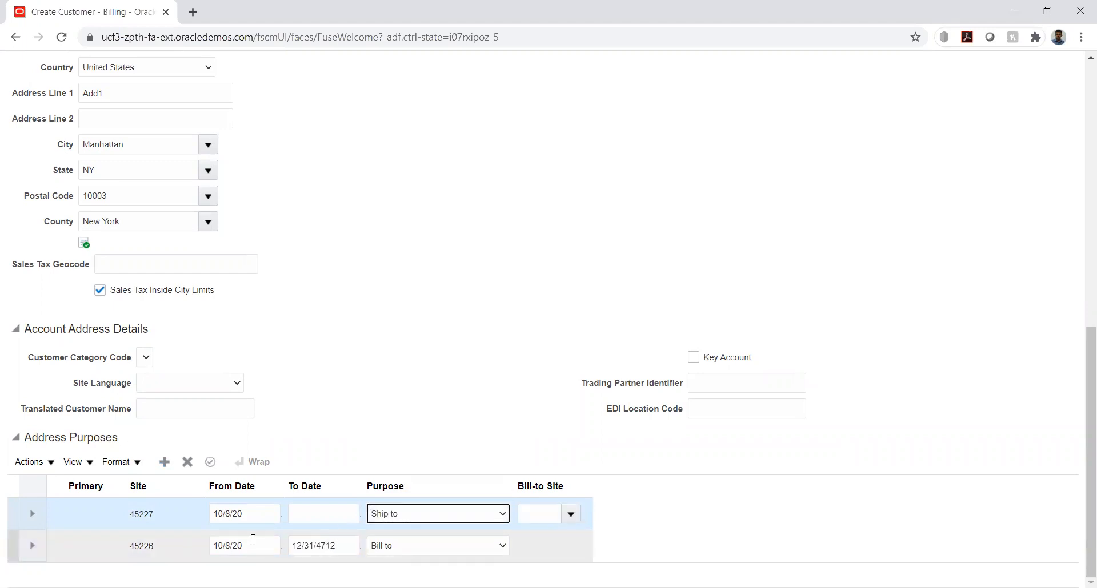
Try to enter January 1, 2020 as the Bill to purpose's From Date and copy it to the Ship to purpose
left_click(232, 548)
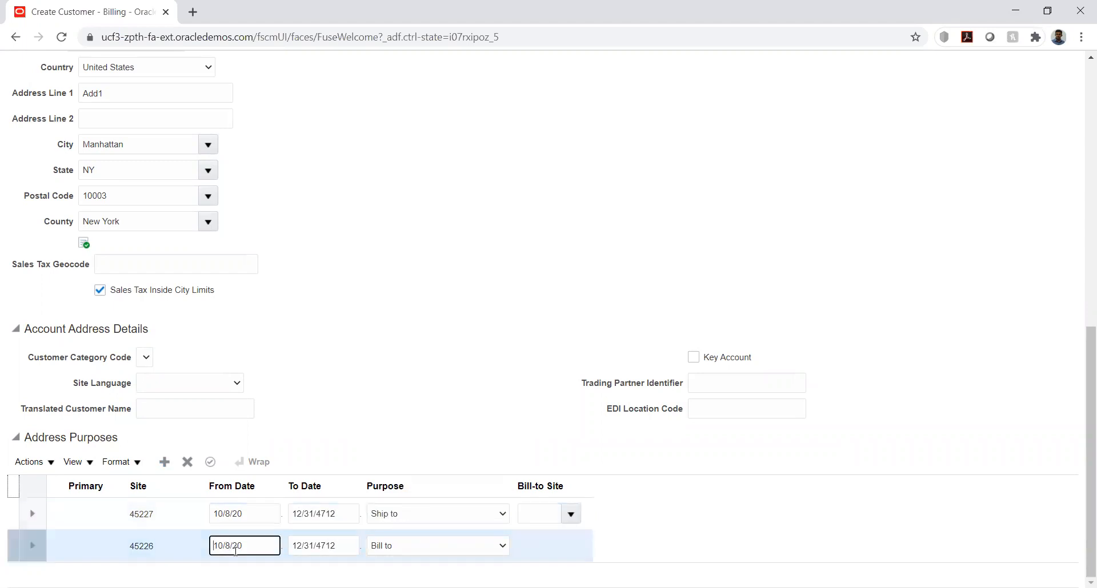
type("1/")
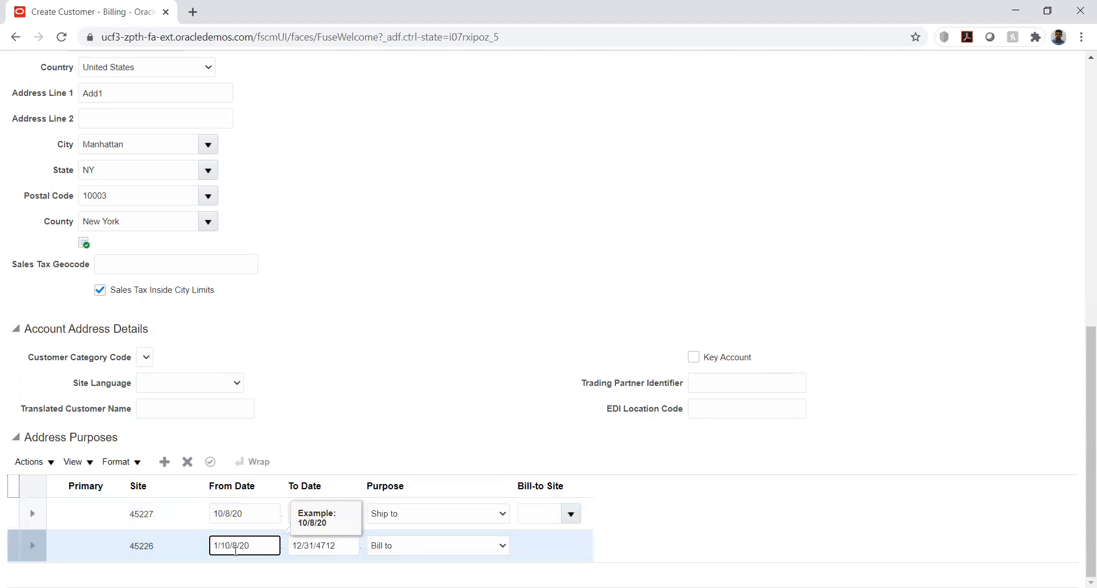
key("BackSpace")
triple_click(229, 545)
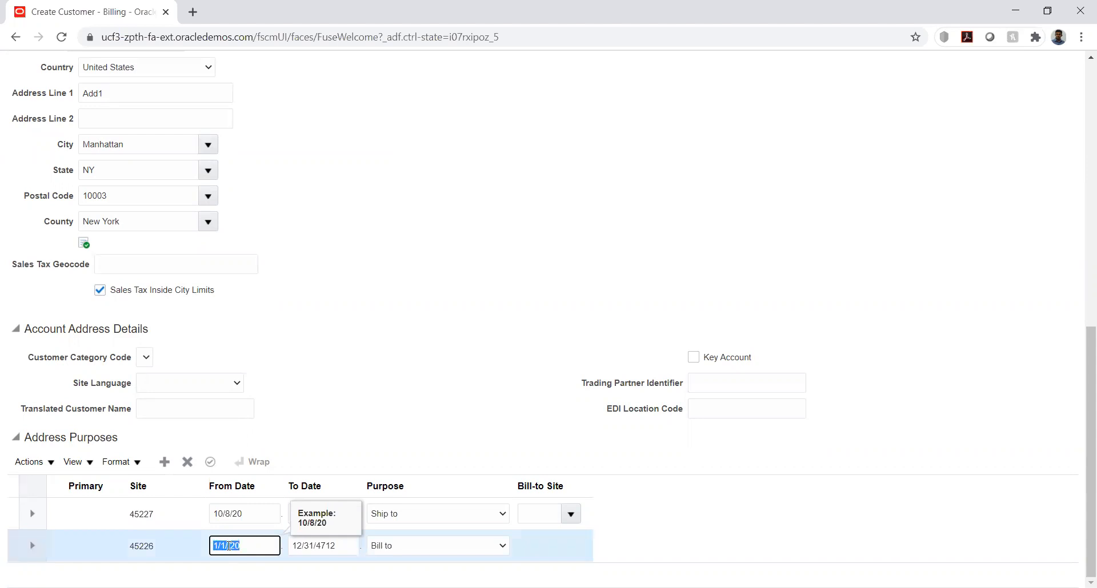
triple_click(251, 514)
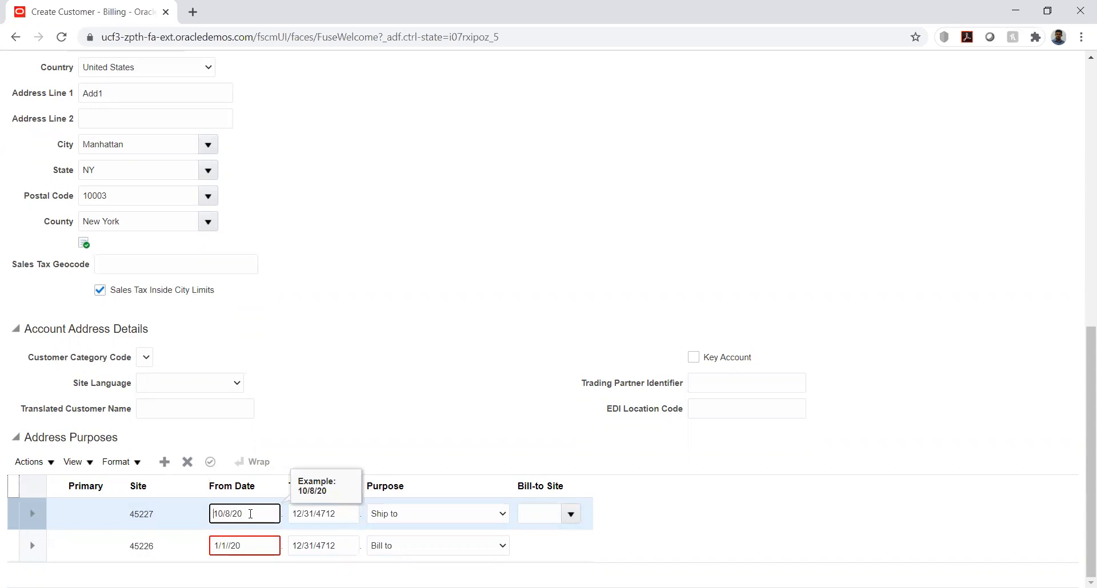
triple_click(250, 514)
type("1/1//20")
key("Tab")
left_click(265, 521)
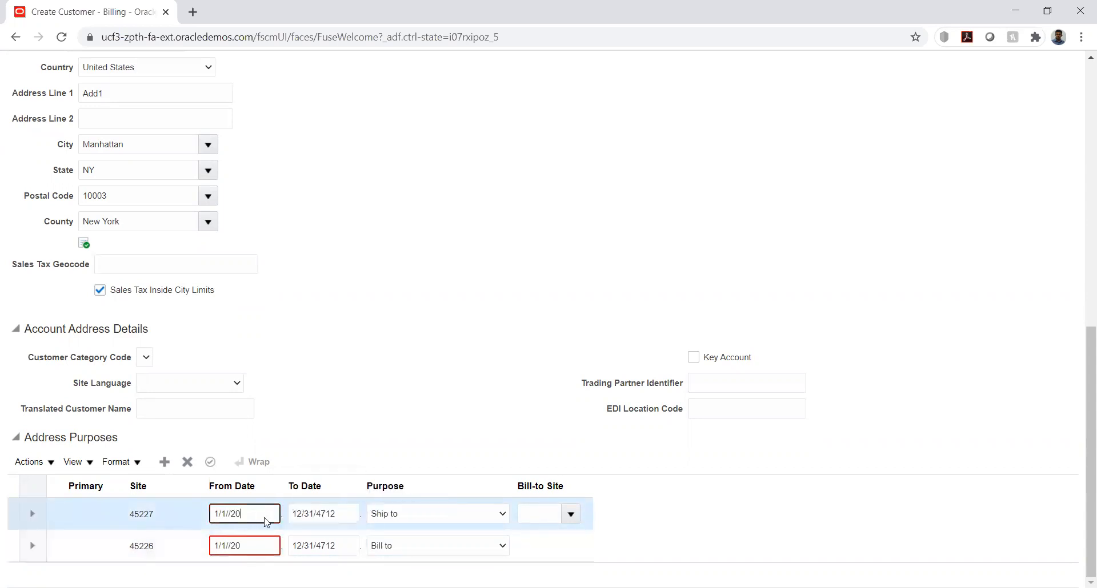
Set the From Date of the Ship to purpose to 1/1/20 using the calendar
left_click(284, 515)
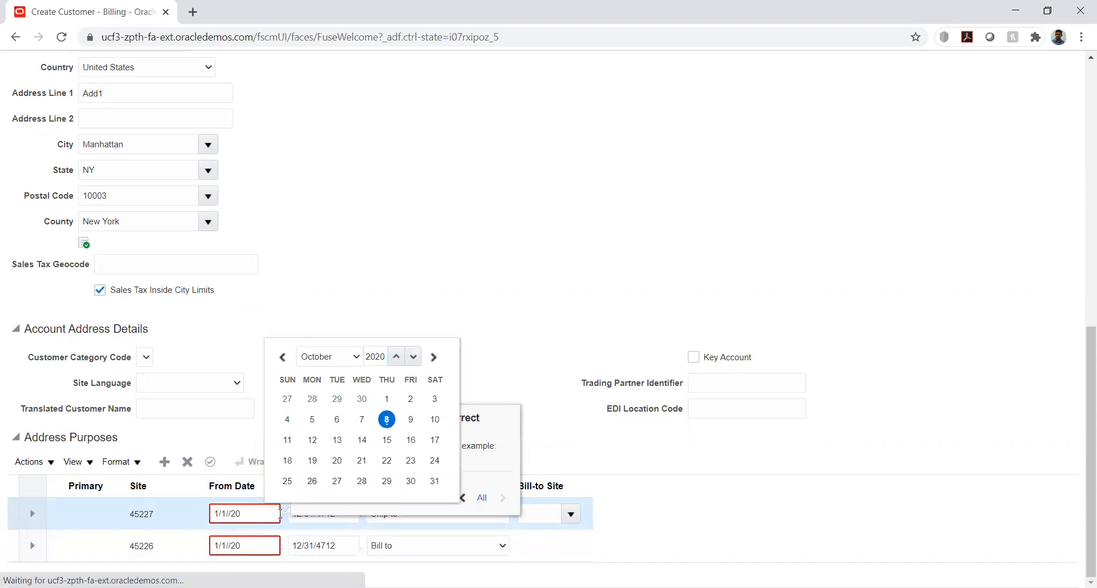
left_click(335, 361)
left_click(319, 382)
left_click(323, 363)
left_click(323, 372)
left_click(363, 399)
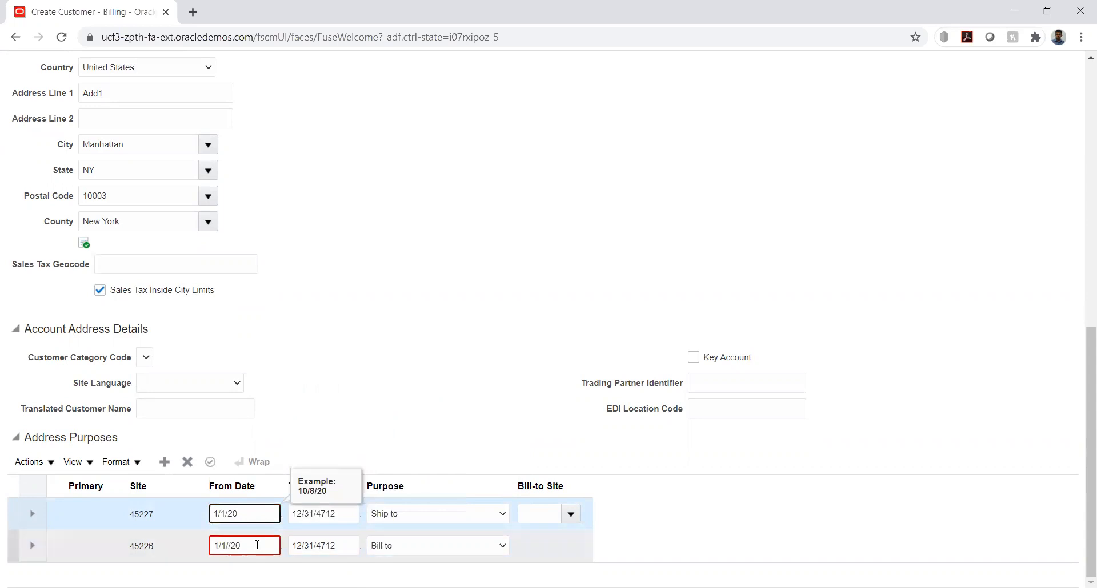
Set the From Date of the Bill to purpose to 1/1/20 using the calendar
left_click(274, 547)
left_click(274, 547)
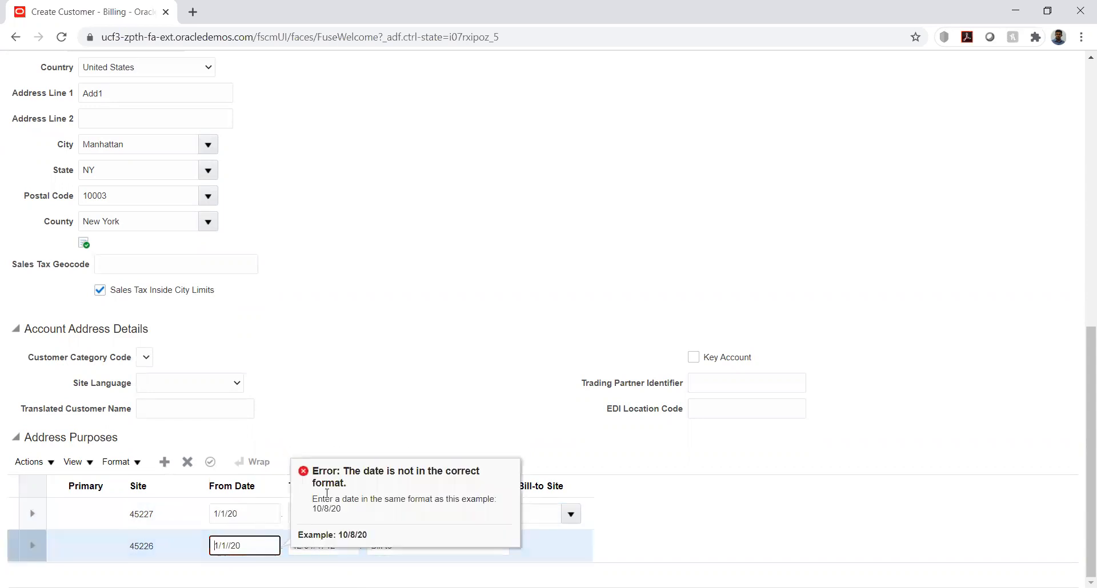
left_click(274, 547)
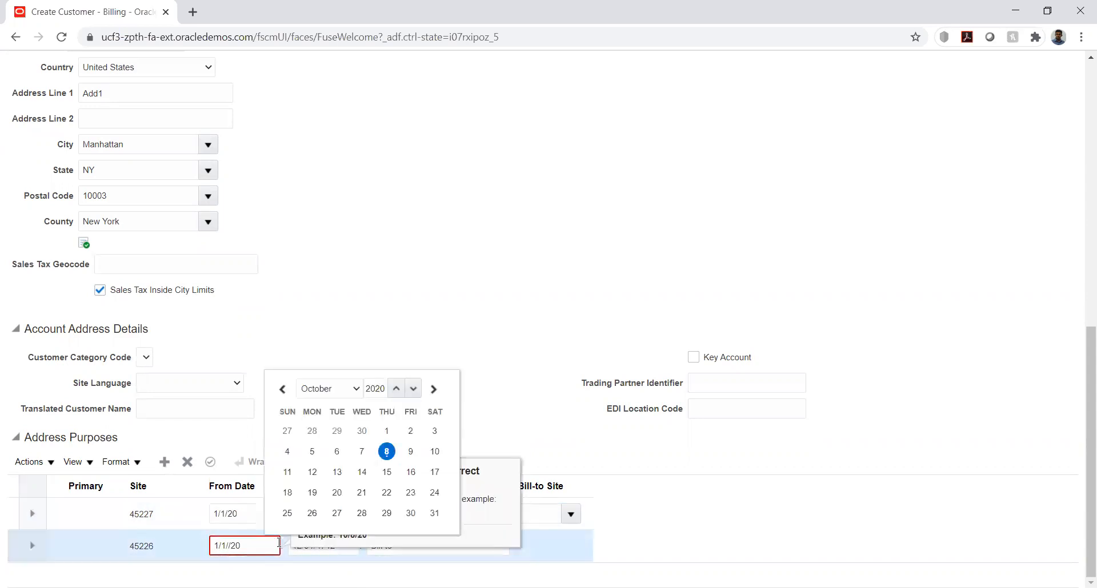
left_click(323, 388)
left_click(316, 403)
left_click(364, 431)
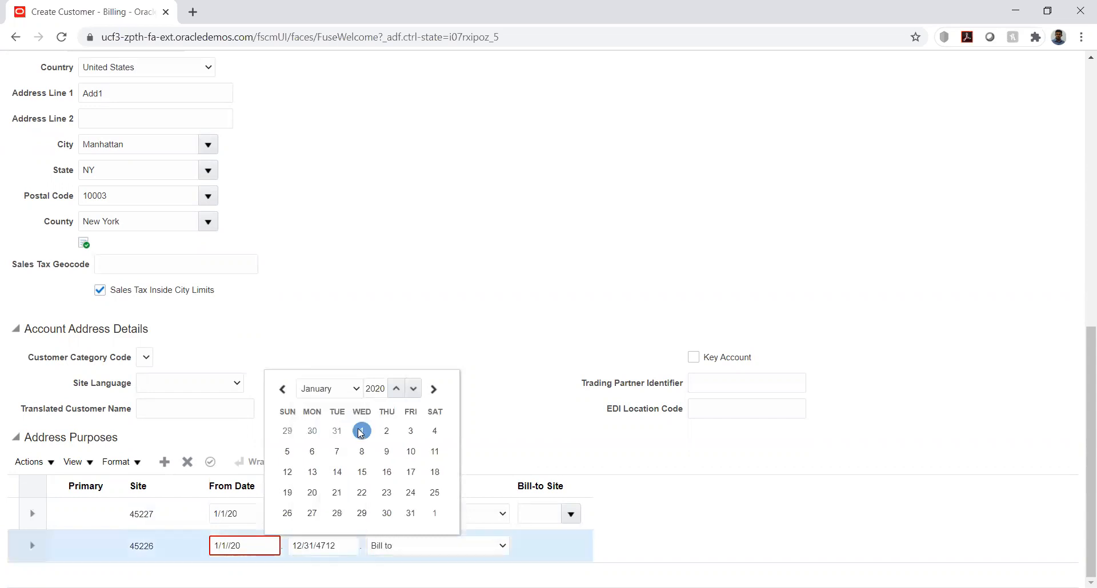
left_click(476, 419)
Assign the Add1 address as the Bill-to Site of the Ship to purpose
scroll(817, 416, "up", 1)
scroll(817, 416, "down", 1)
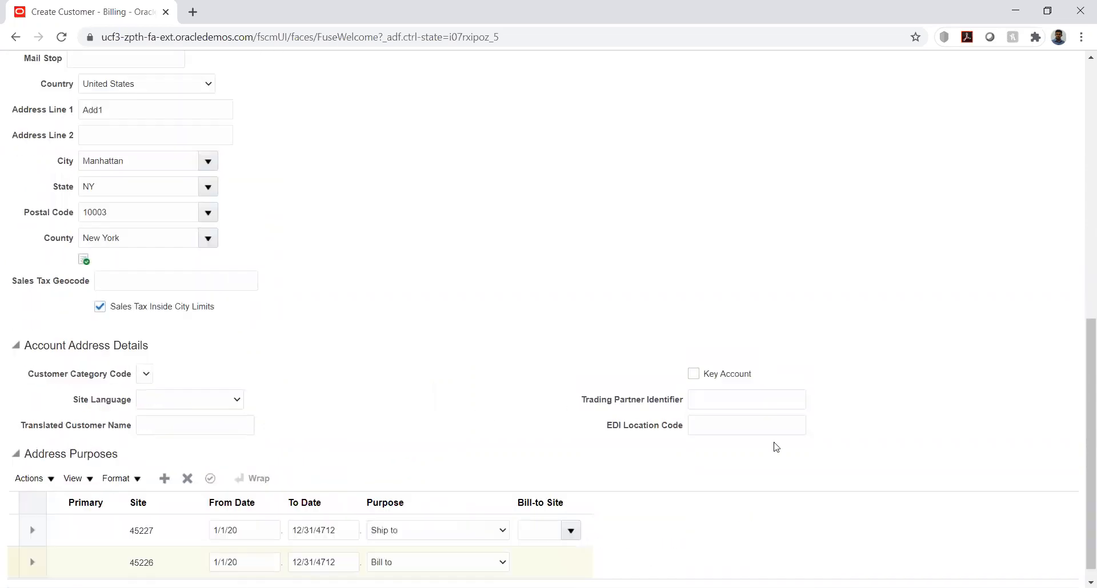
left_click(571, 515)
left_click(569, 511)
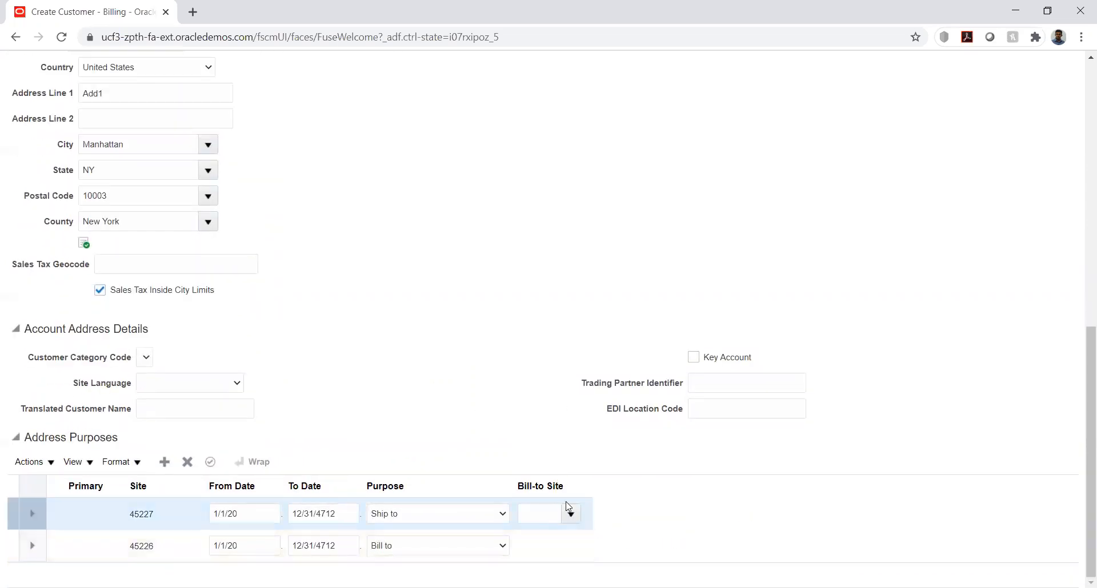
left_click(570, 514)
left_click(557, 466)
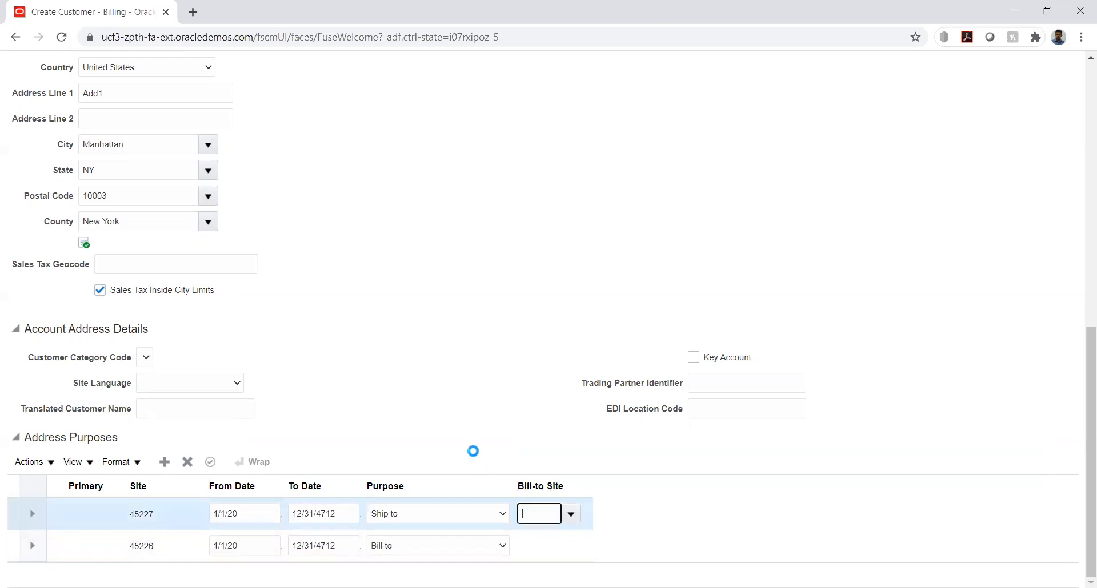
left_click(525, 376)
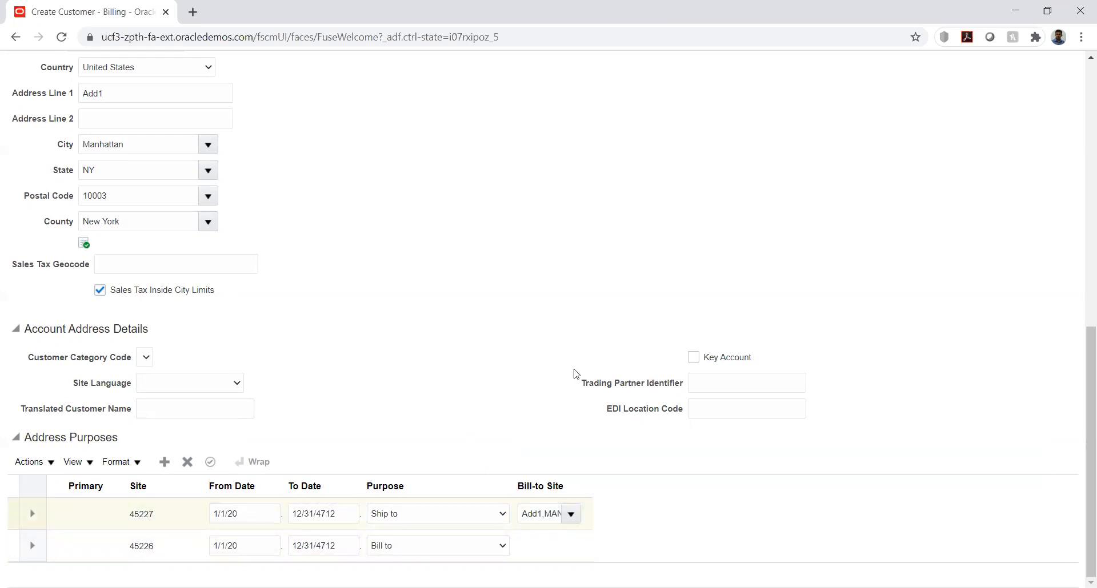
Try to save and close the new customer KK_Customer
scroll(576, 374, "up", 6)
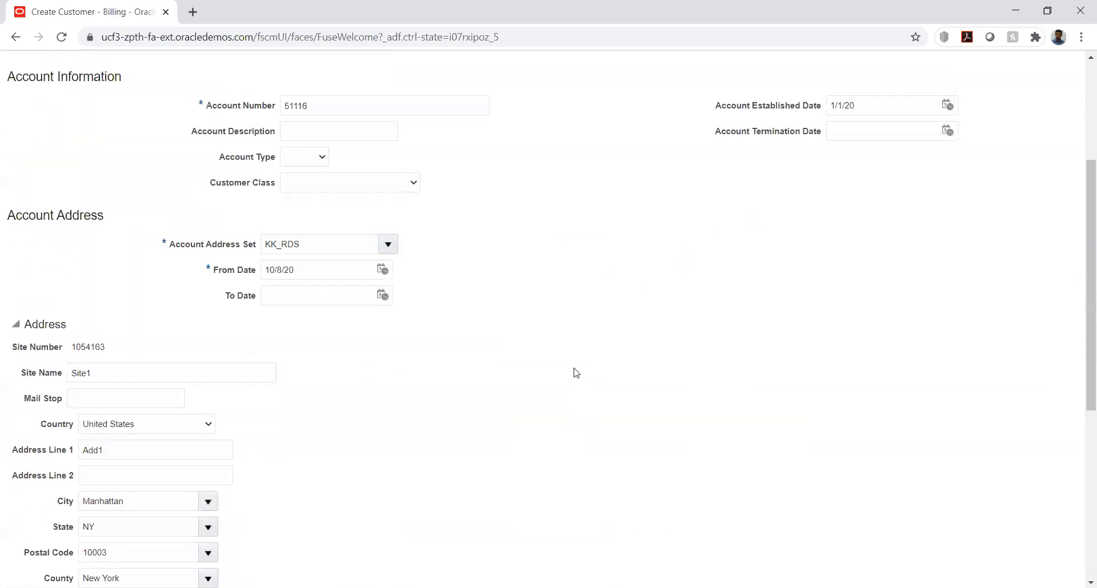
scroll(576, 373, "up", 4)
left_click(987, 102)
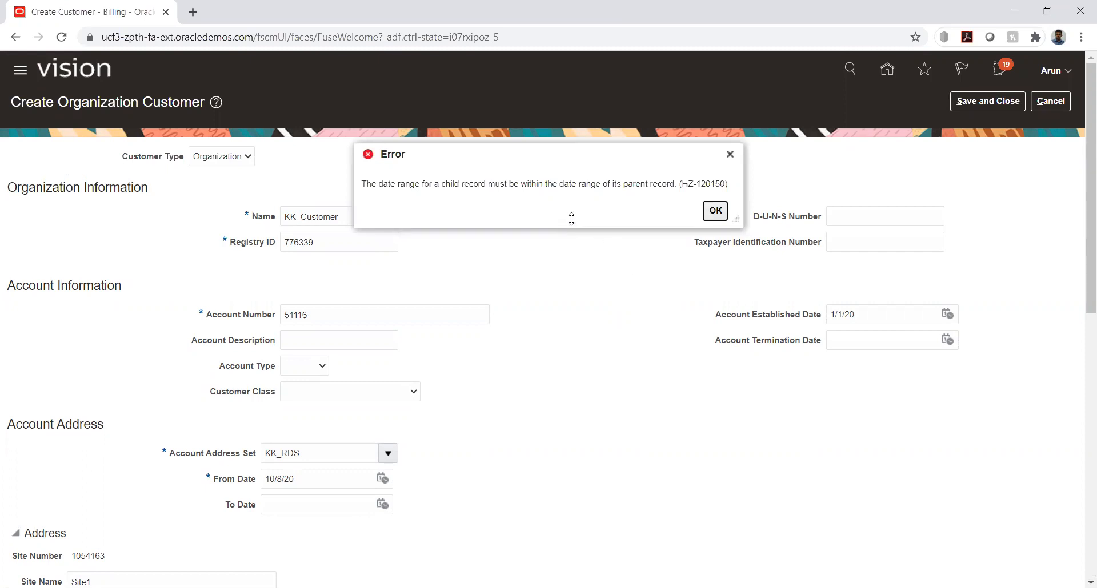
left_click(714, 211)
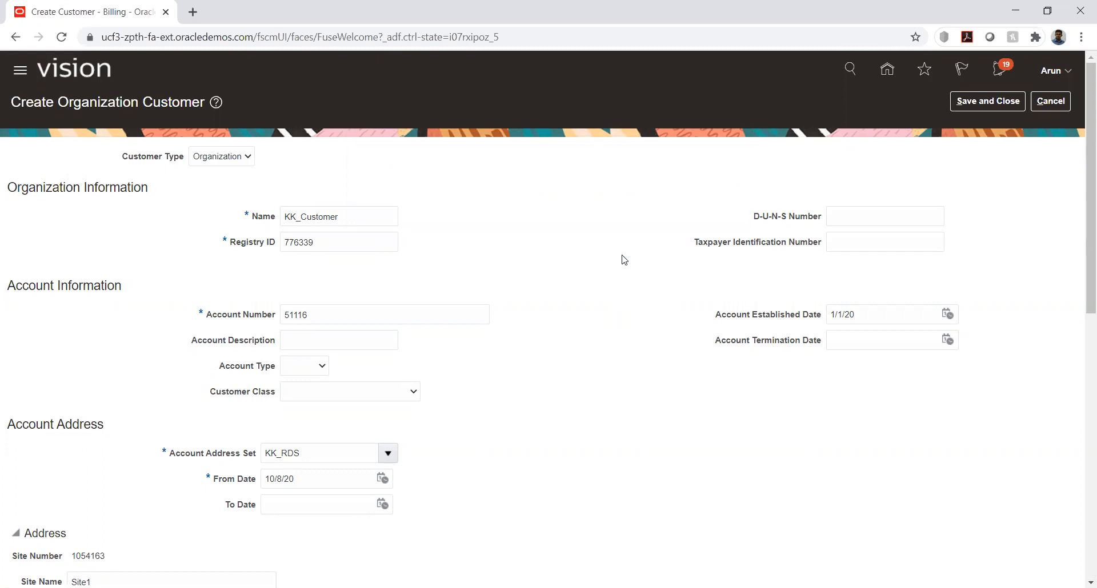
Reselect 1/1/20 in the calendar as the From Date of both the Ship to and Bill to purposes
scroll(578, 318, "down", 6)
scroll(580, 320, "down", 3)
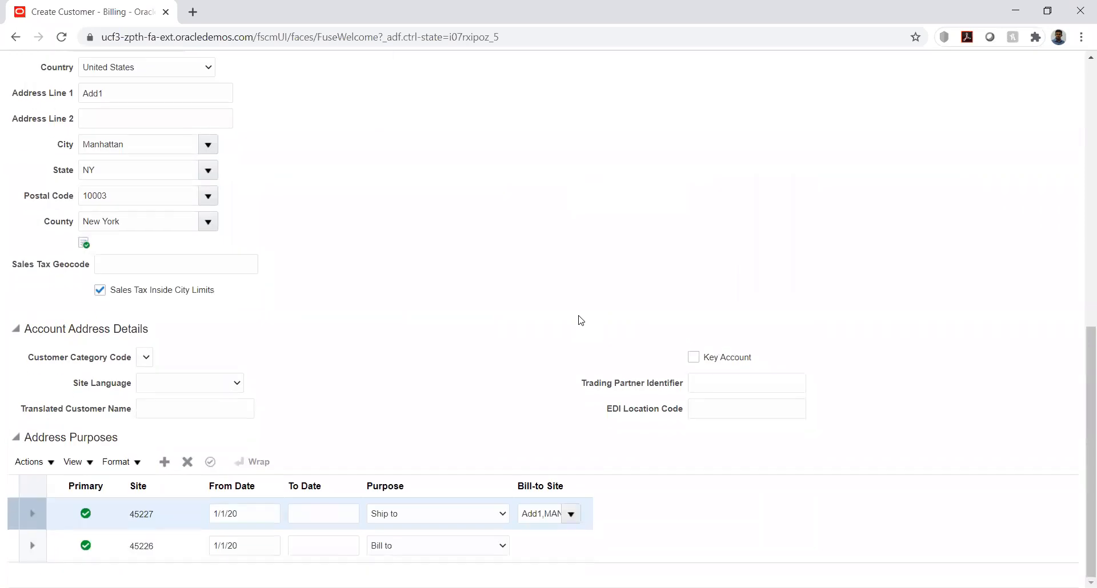
left_click(273, 520)
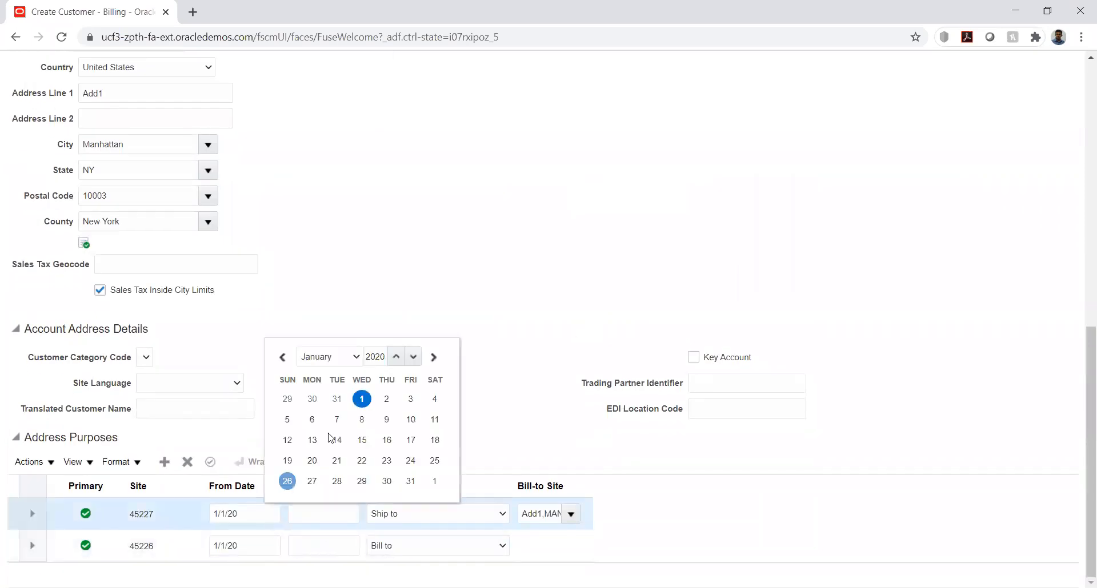
left_click(362, 397)
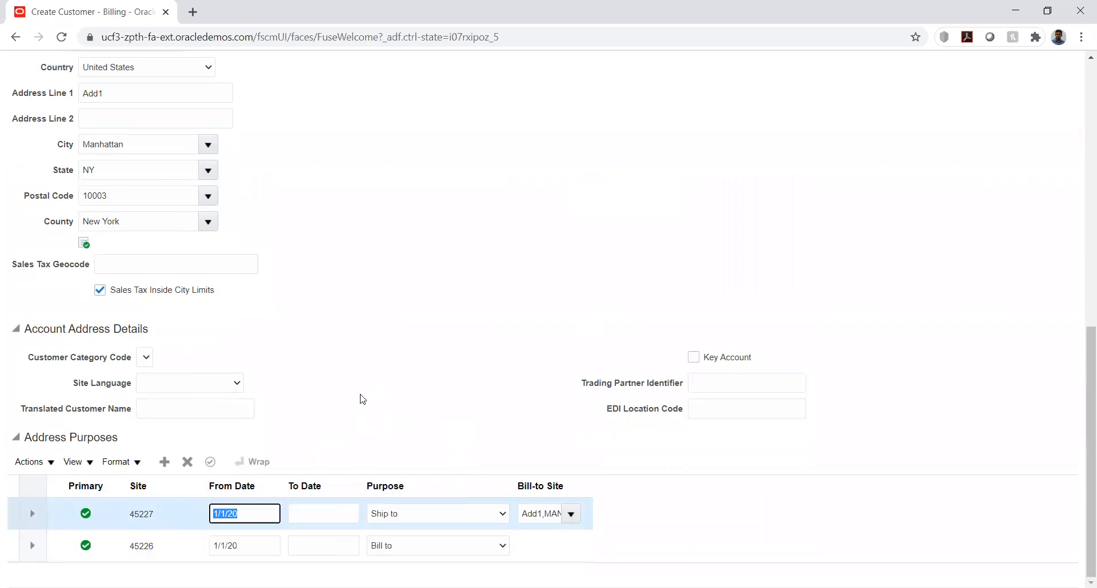
left_click(277, 547)
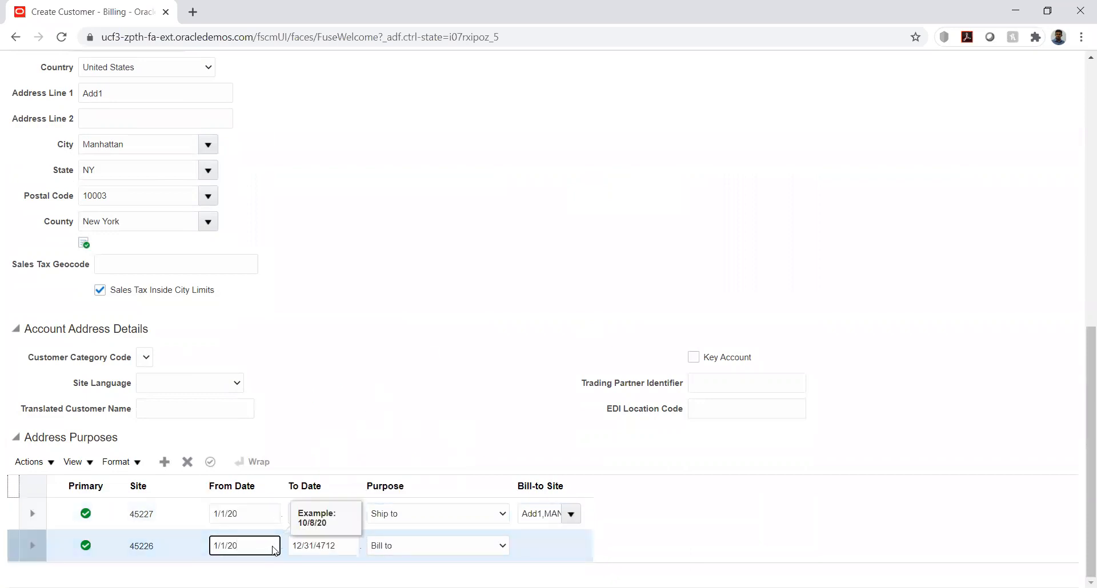
left_click(273, 549)
left_click(362, 431)
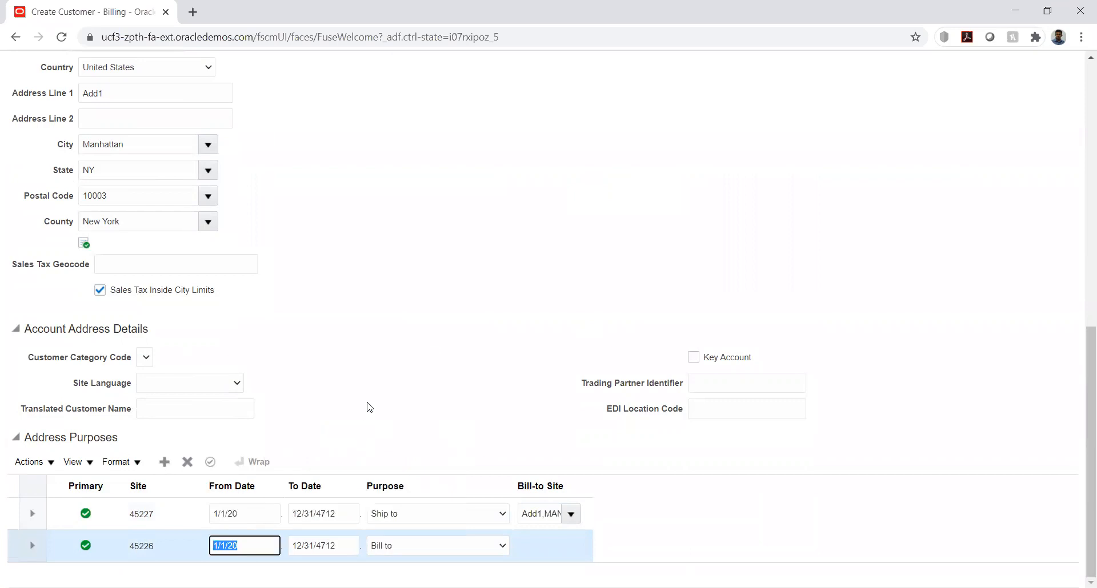
Try again to save and close the customer with the reselected purpose dates
scroll(783, 235, "up", 10)
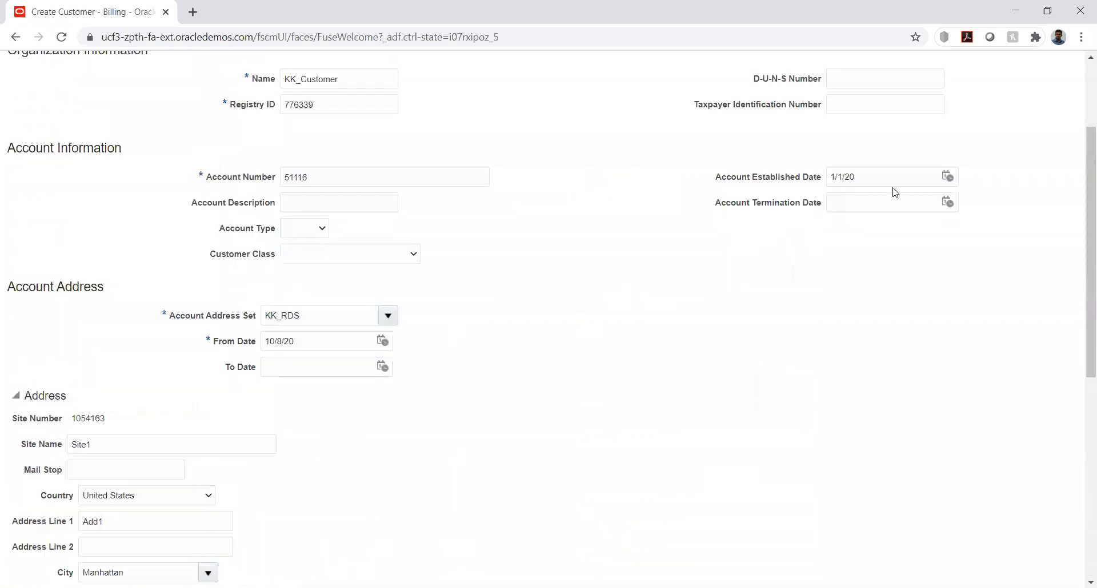
left_click(988, 101)
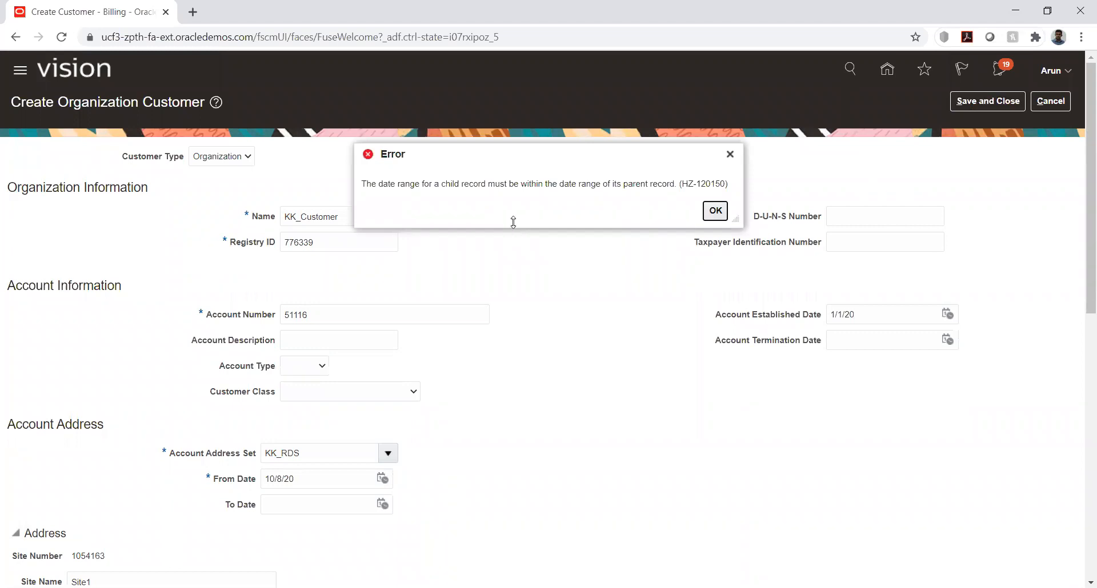
left_click(709, 210)
Set the From Date of the Account Address section to 1/1/20 using the calendar
scroll(533, 335, "down", 1)
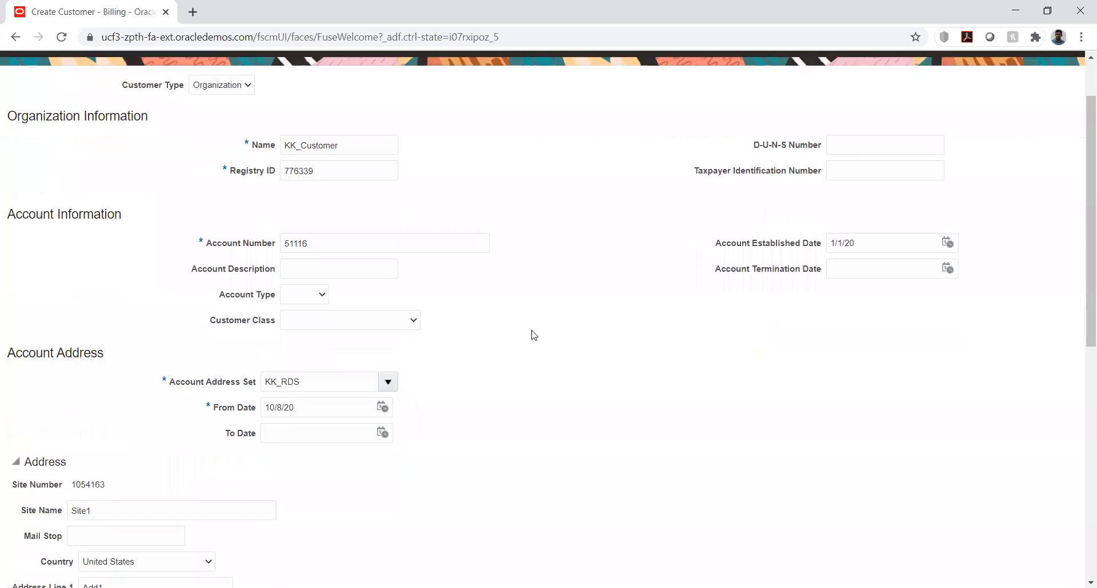
scroll(533, 334, "down", 1)
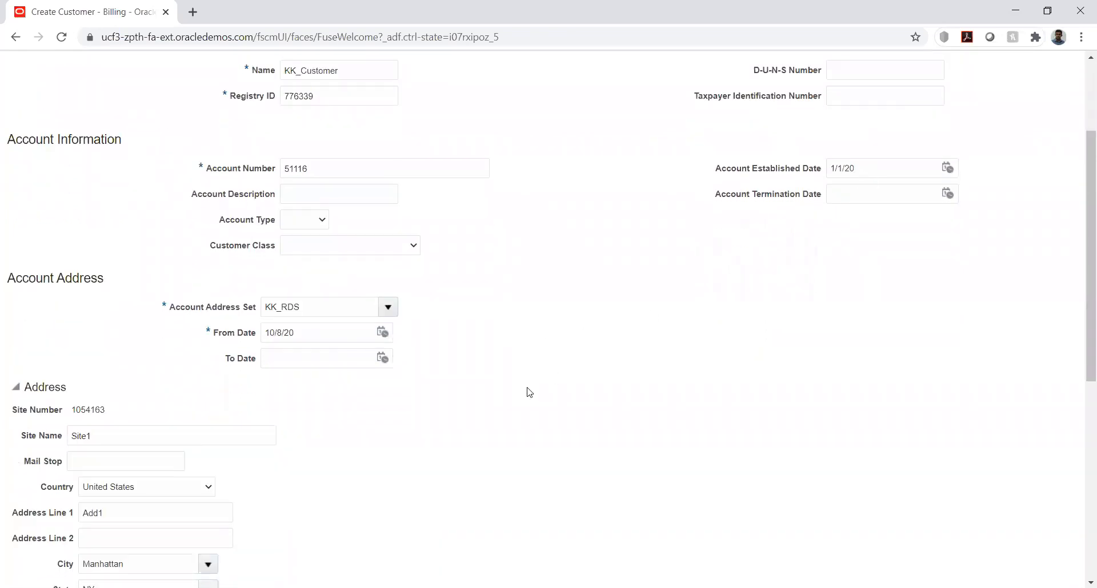
scroll(536, 392, "down", 2)
left_click(382, 194)
left_click(440, 220)
left_click(443, 232)
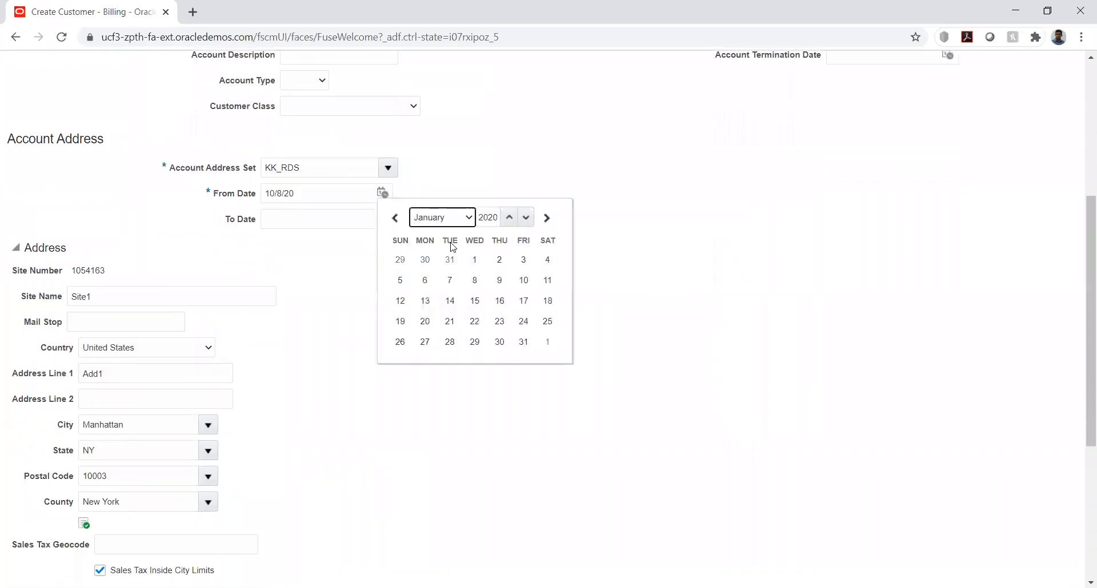
left_click(474, 259)
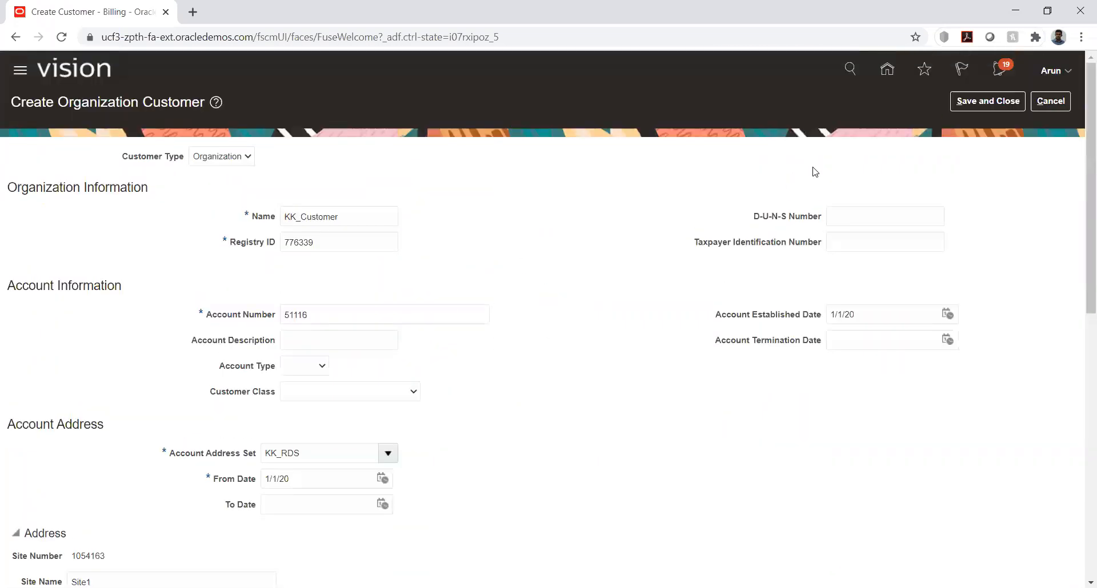
Save and close customer KK_Customer and finish managing customers
left_click(959, 107)
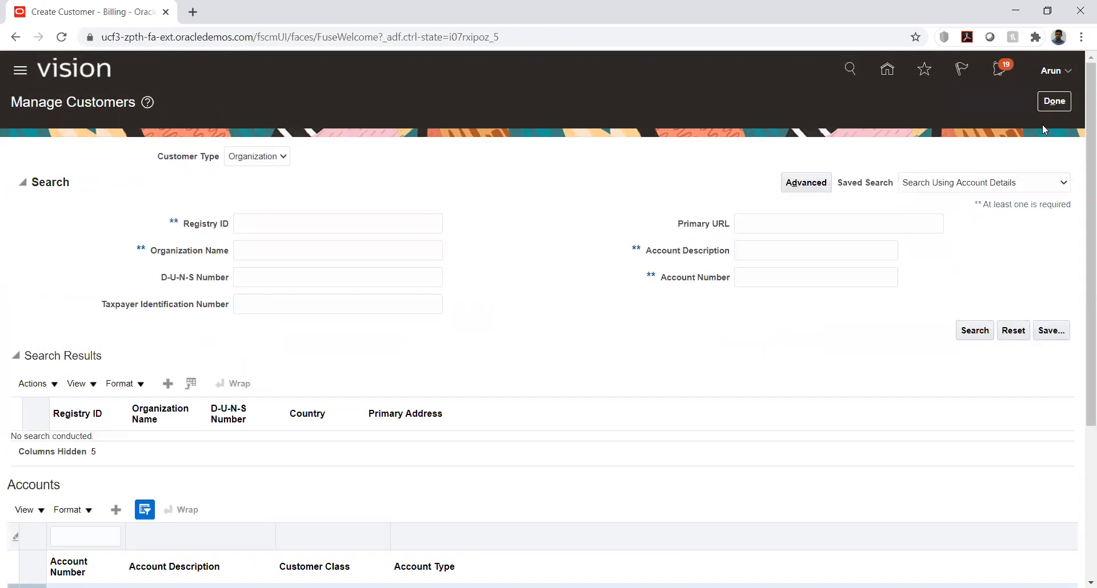
left_click(1052, 104)
left_click(1060, 106)
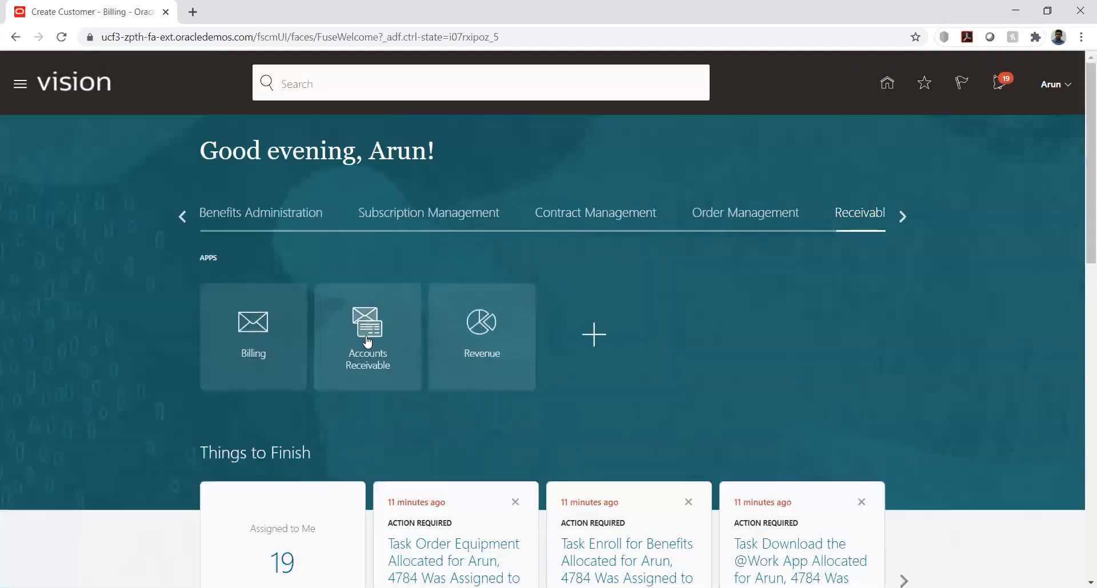
Open Manage Netting Agreements from Accounts Receivable and search for agreements named kk
left_click(368, 342)
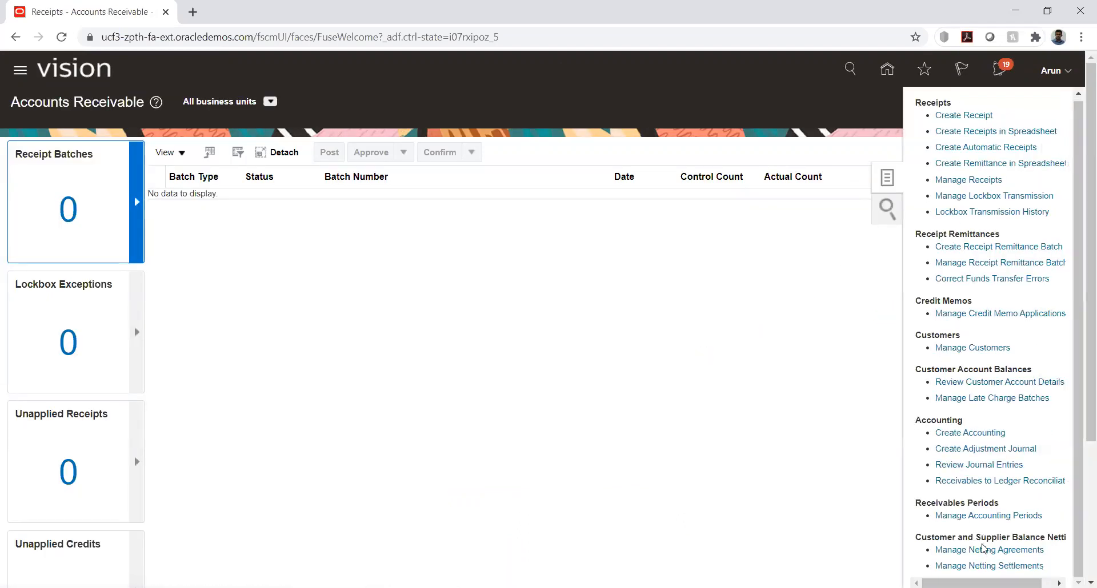
left_click(983, 549)
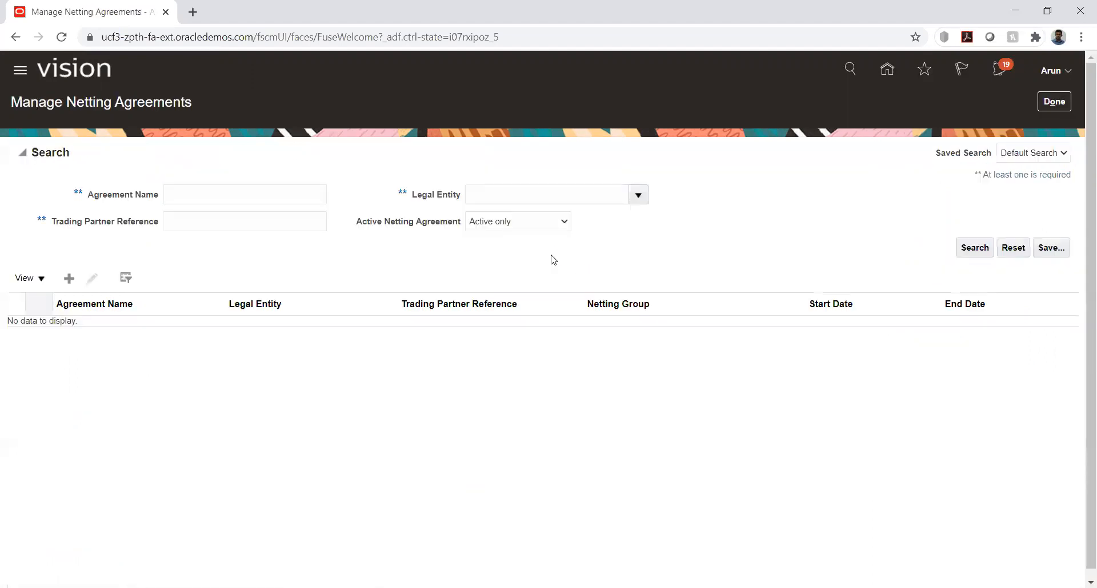
left_click(239, 194)
type("kk")
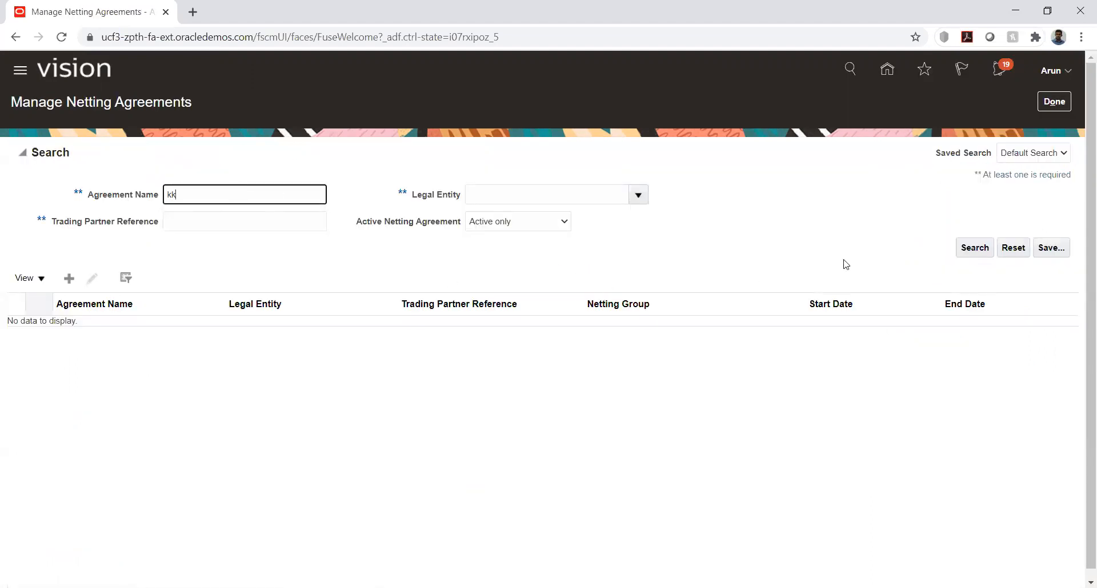
left_click(967, 251)
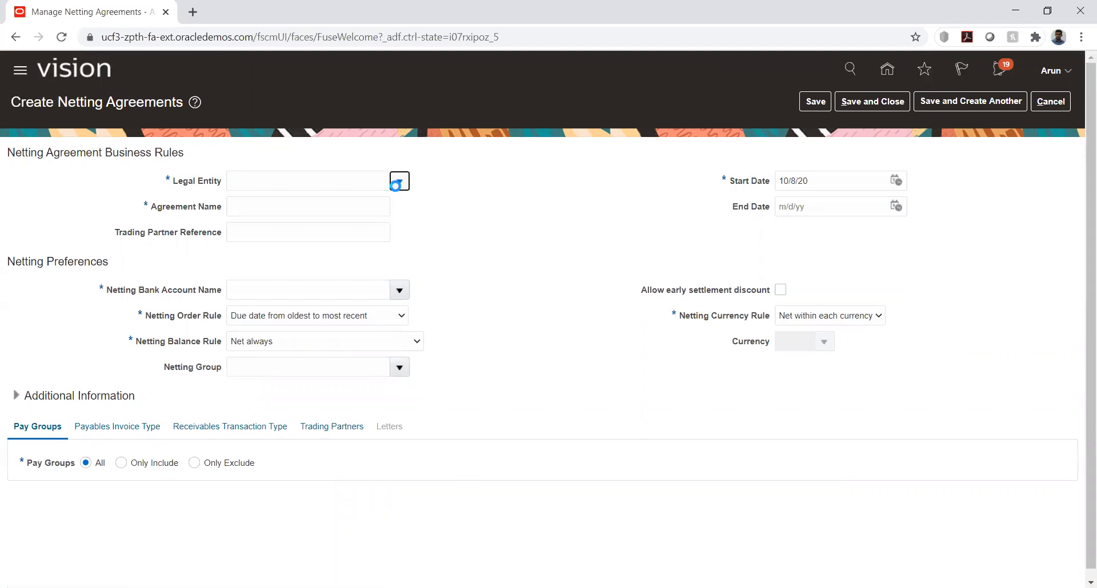
Search the legal entities for kk and select KK_LE1 for a new netting agreement
left_click(398, 182)
left_click(353, 184)
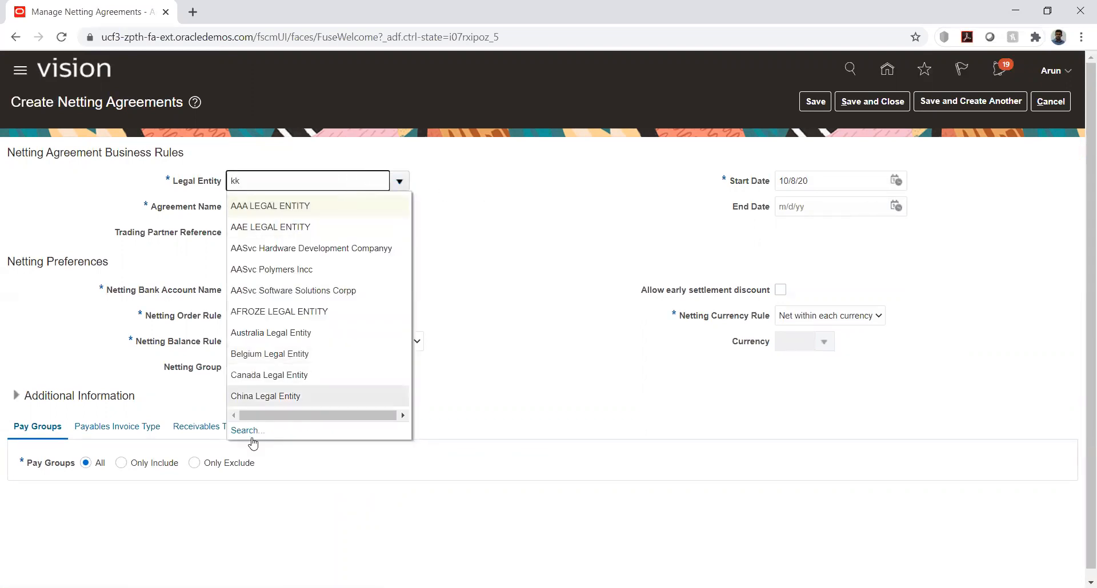
left_click(247, 432)
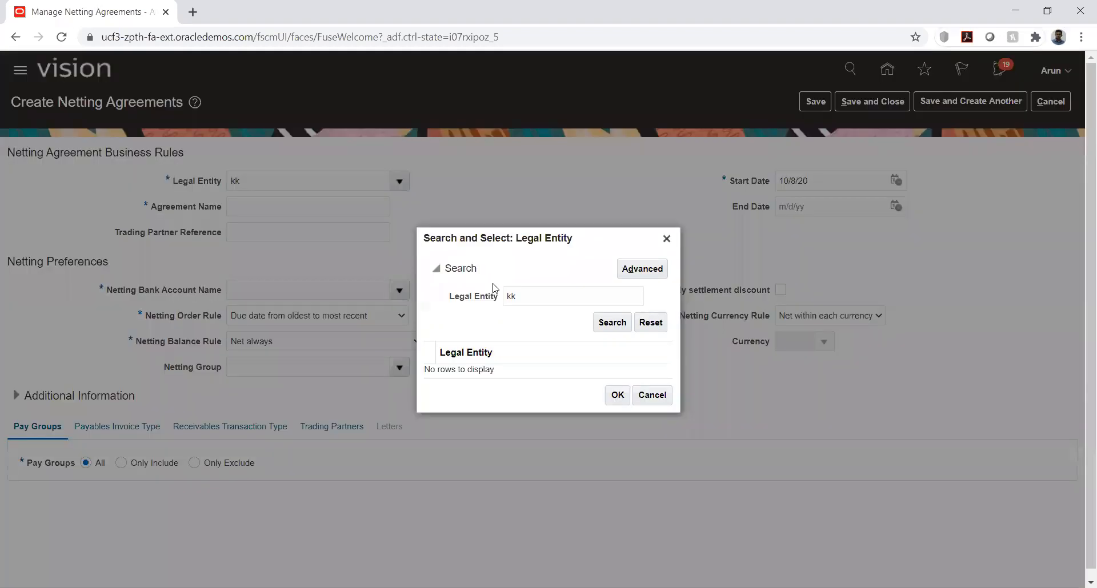
left_click(616, 324)
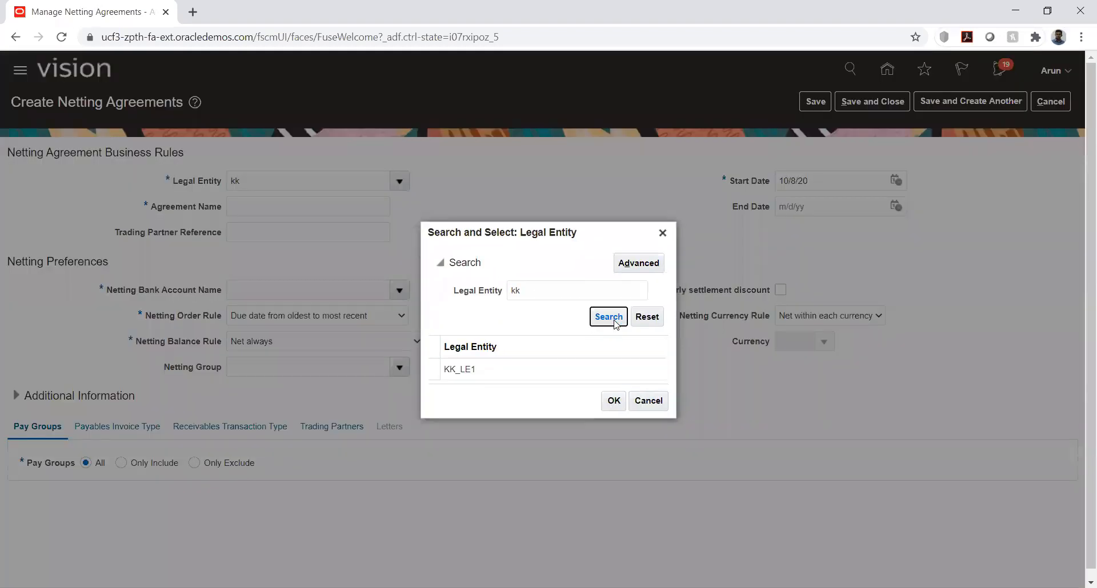
left_click(549, 372)
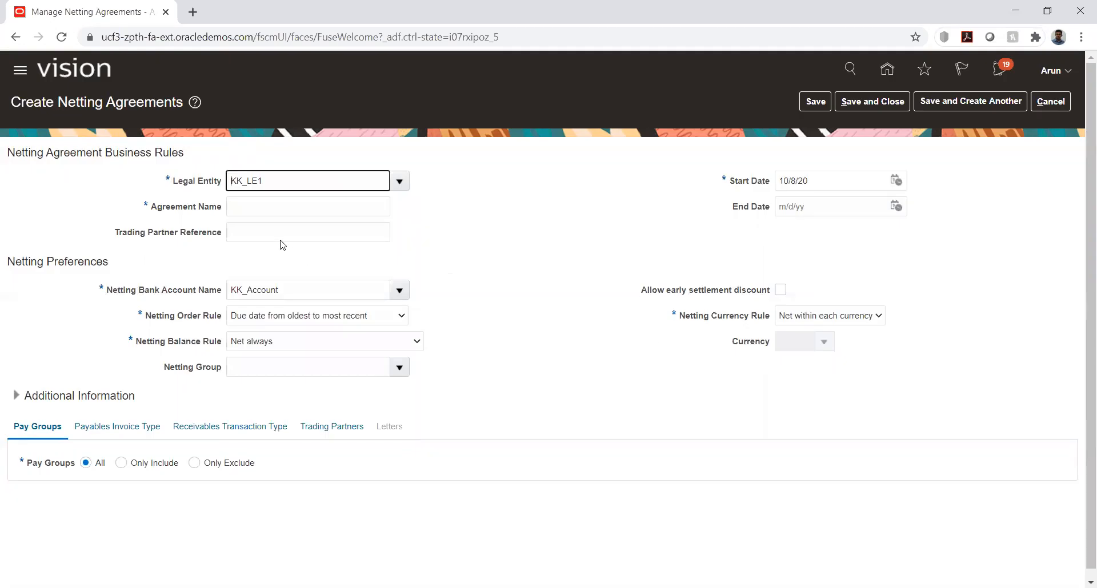
Name the netting agreement KK_Agreement
left_click(260, 206)
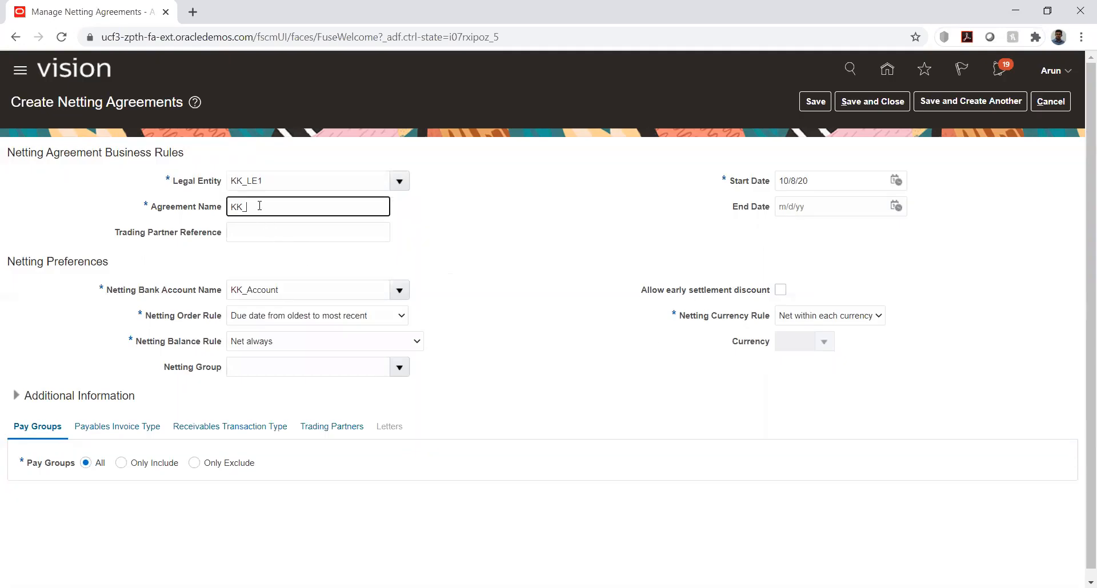
type("KK_Agreement")
left_click(529, 253)
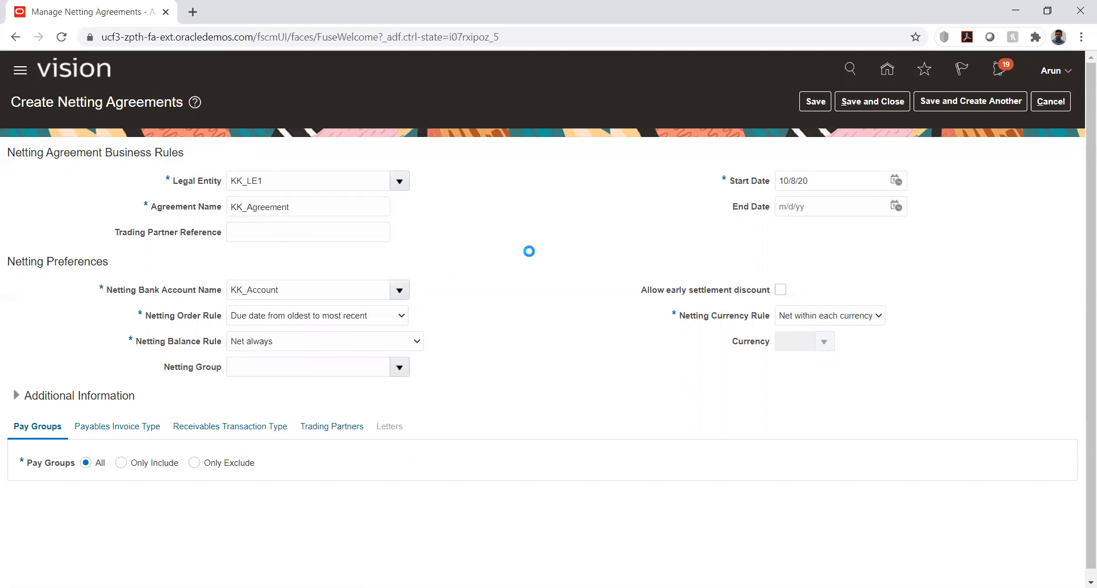
Set the agreement's Start Date to 1/1/20 and its End Date to 12/31/20 using the calendars
left_click(896, 180)
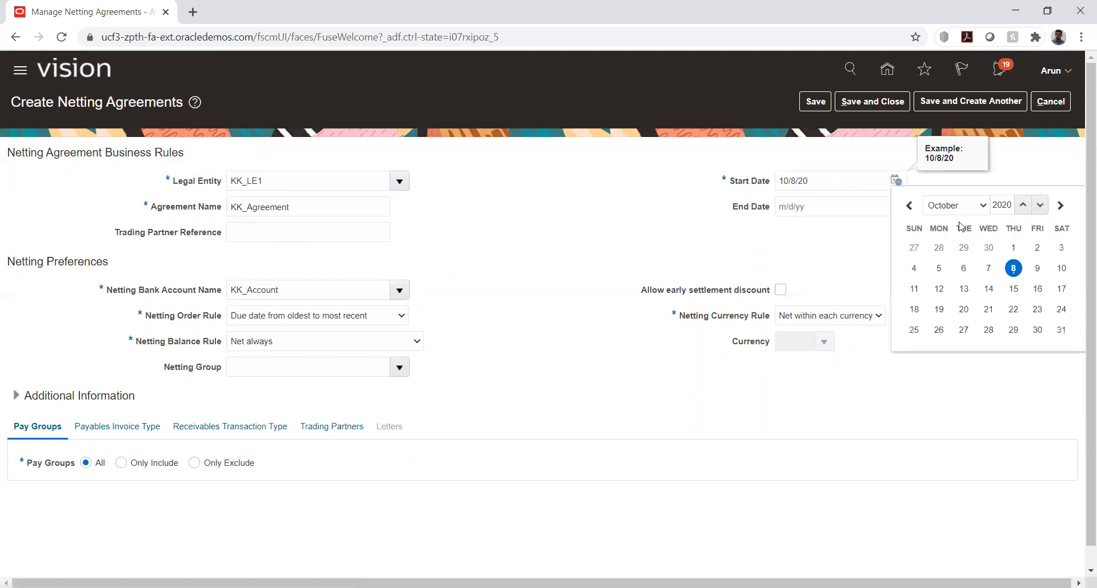
left_click(951, 206)
left_click(942, 216)
left_click(988, 248)
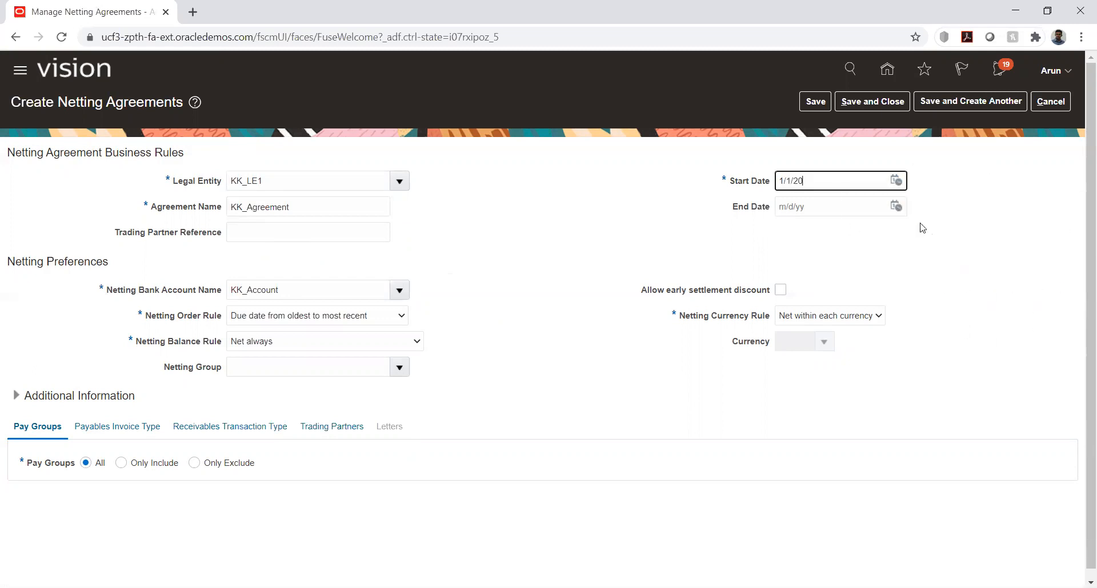
left_click(896, 206)
left_click(960, 231)
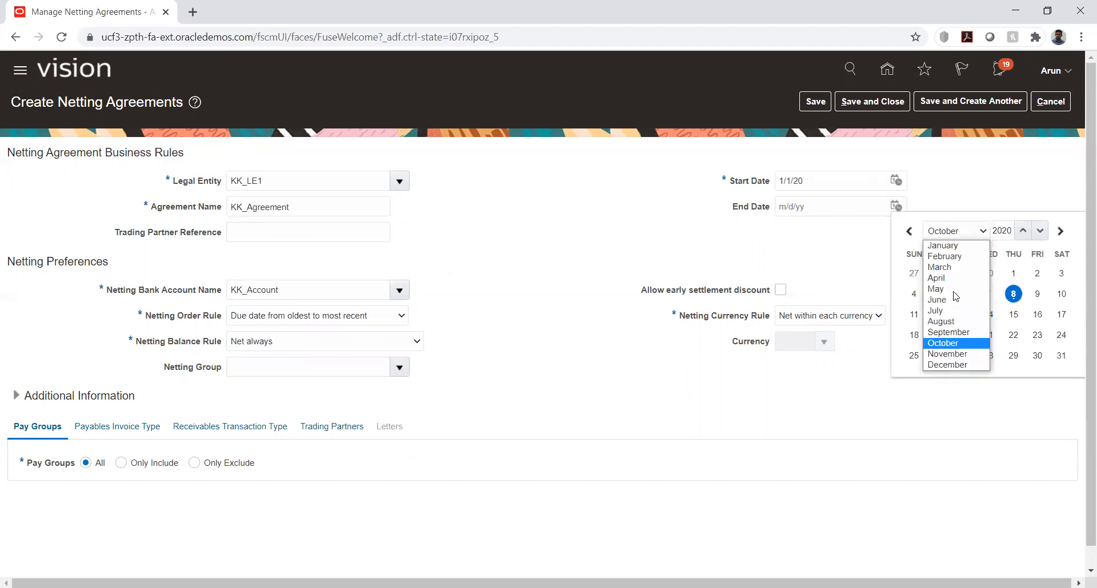
left_click(948, 365)
left_click(1013, 355)
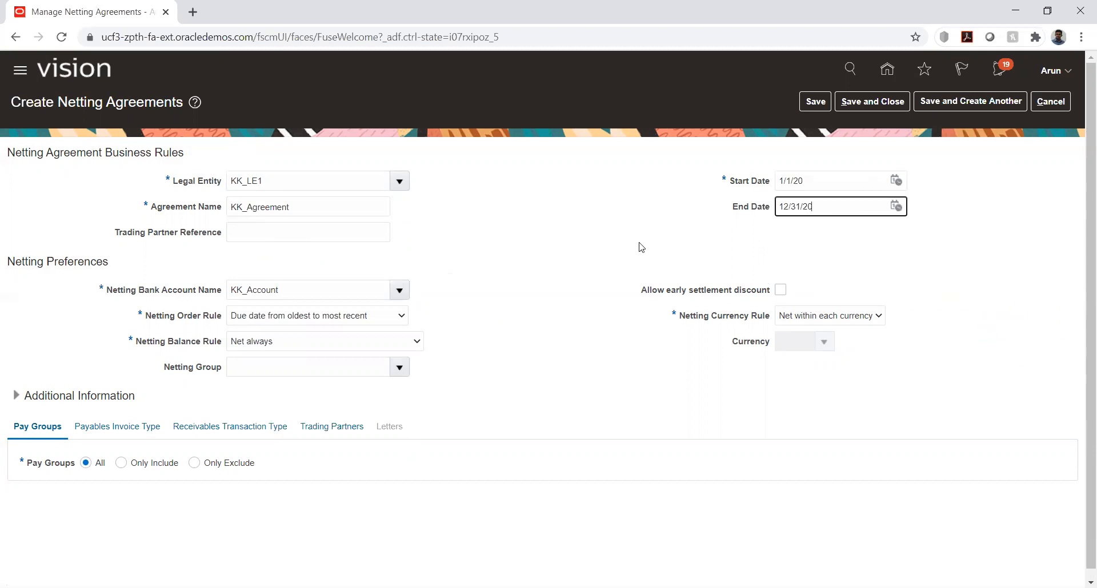
Set the agreement's Netting Currency Rule to Use single currency
scroll(546, 282, "down", 1)
left_click(807, 306)
left_click(798, 333)
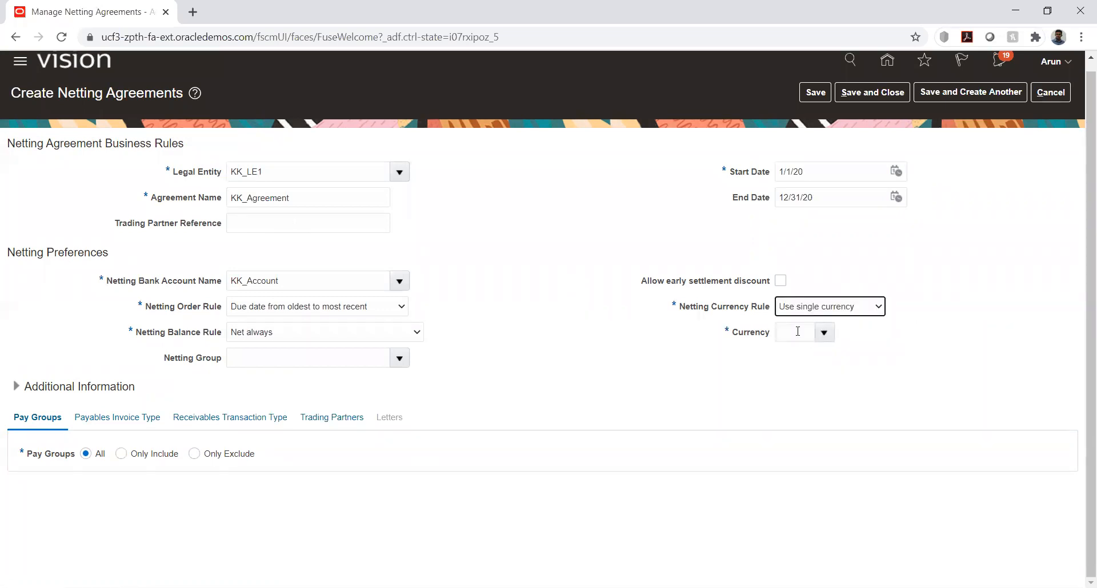
Set the agreement's Currency to USD and its Netting Order Rule to Transaction date from oldest to most recent
left_click(794, 333)
type("usd")
key("Tab")
left_click(519, 300)
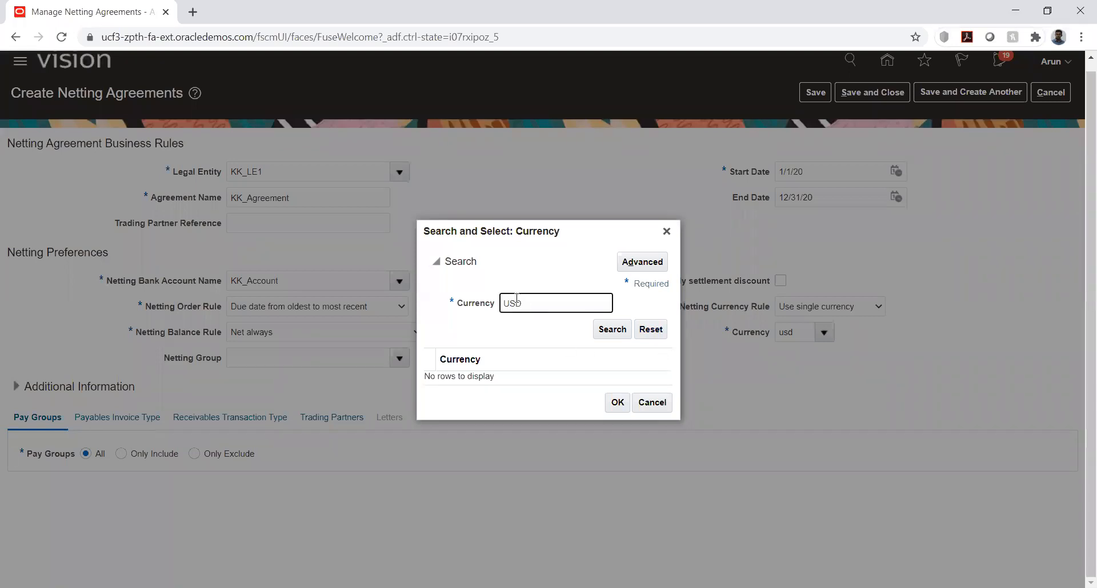
key("Return")
double_click(473, 375)
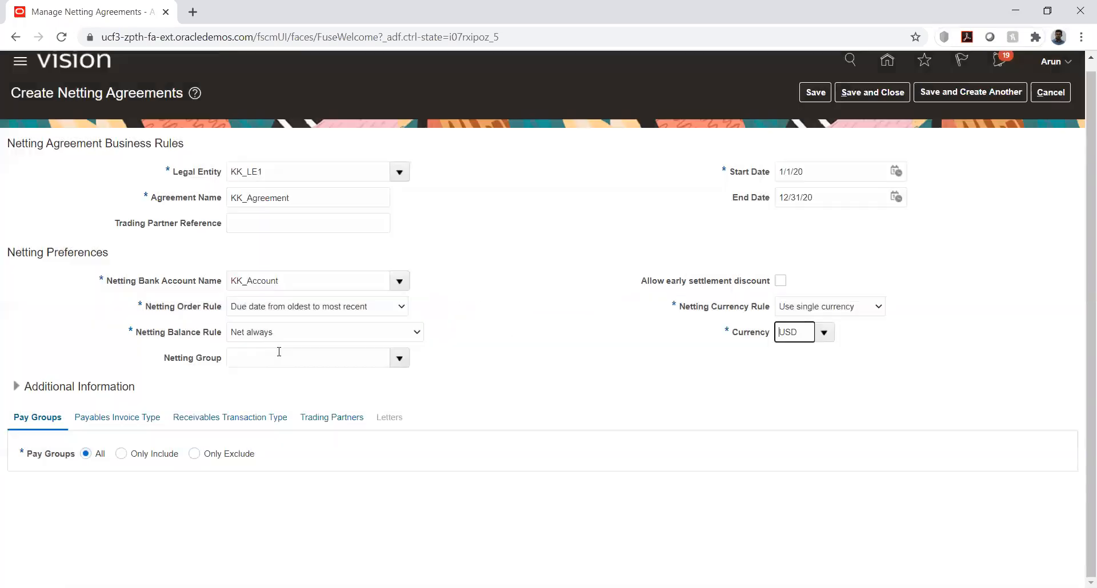
left_click(376, 308)
left_click(342, 354)
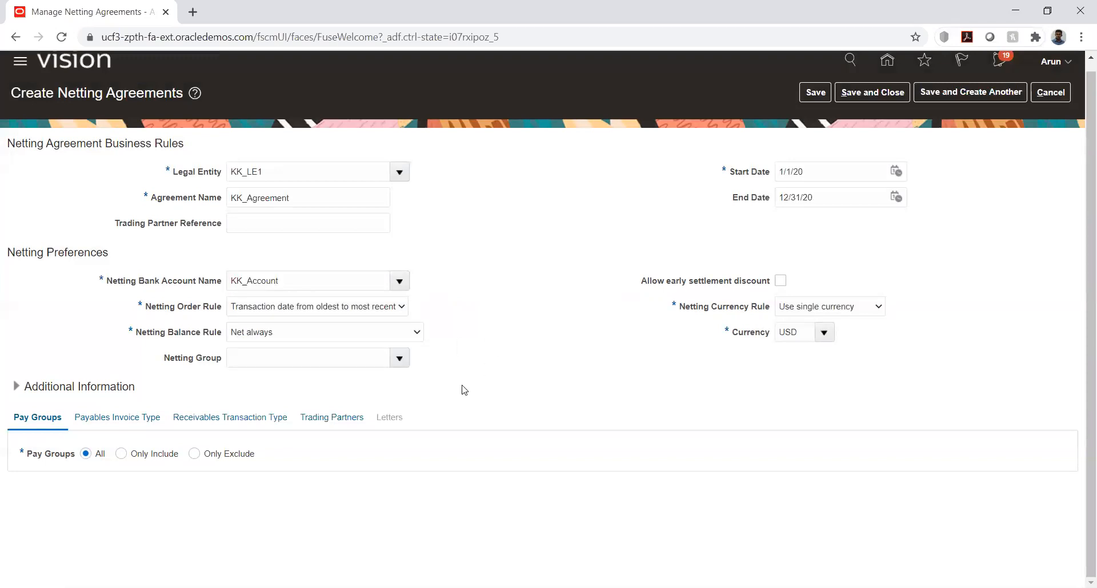
Set the Receivables transaction types to Only Include and add a row for a transaction type
left_click(106, 422)
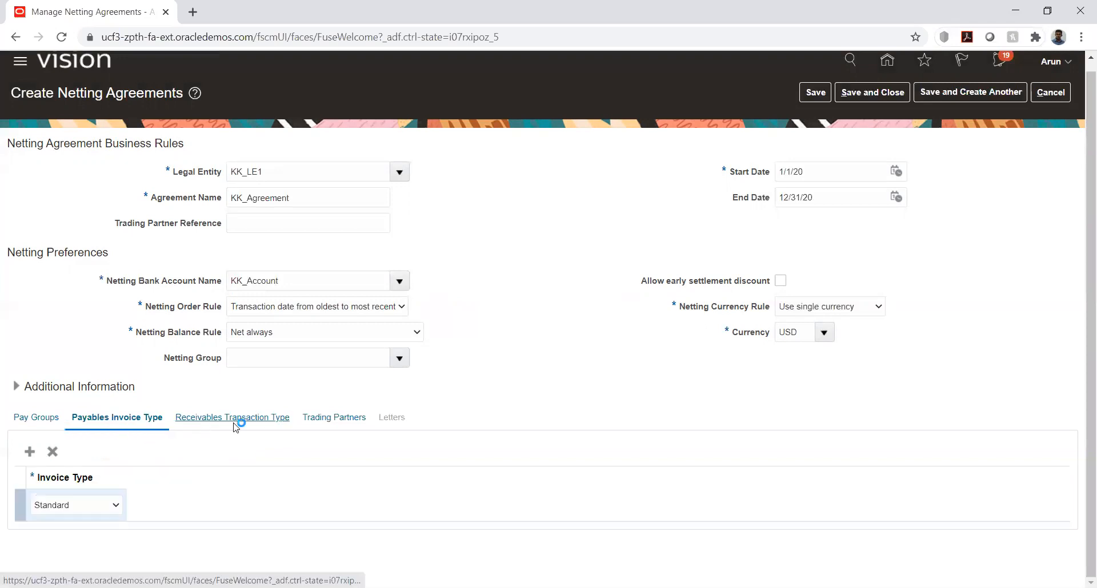
left_click(160, 456)
left_click(121, 484)
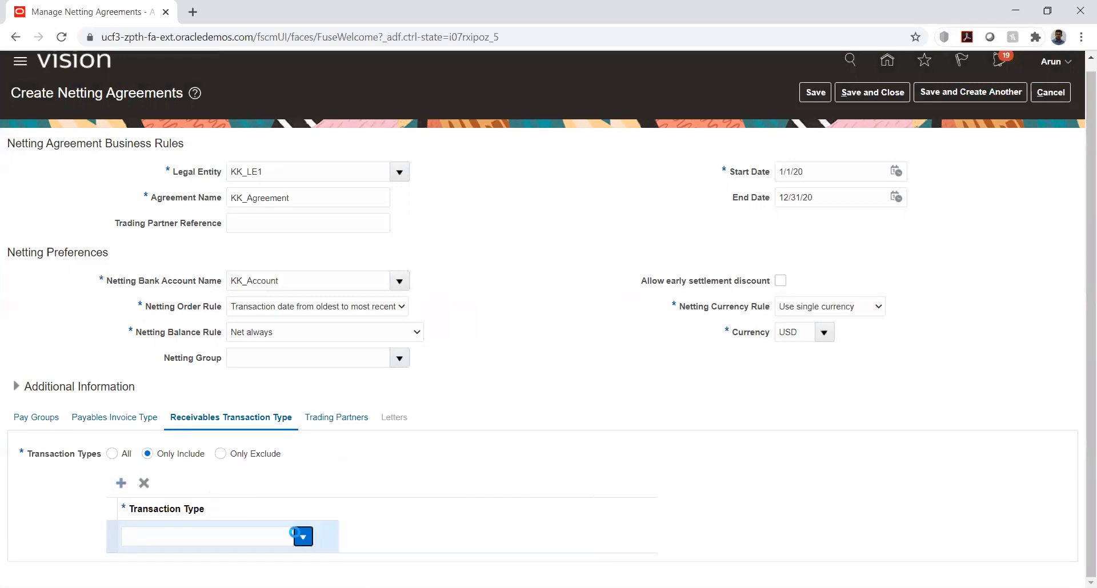
Search the Receivables transaction types for KK%
left_click(303, 537)
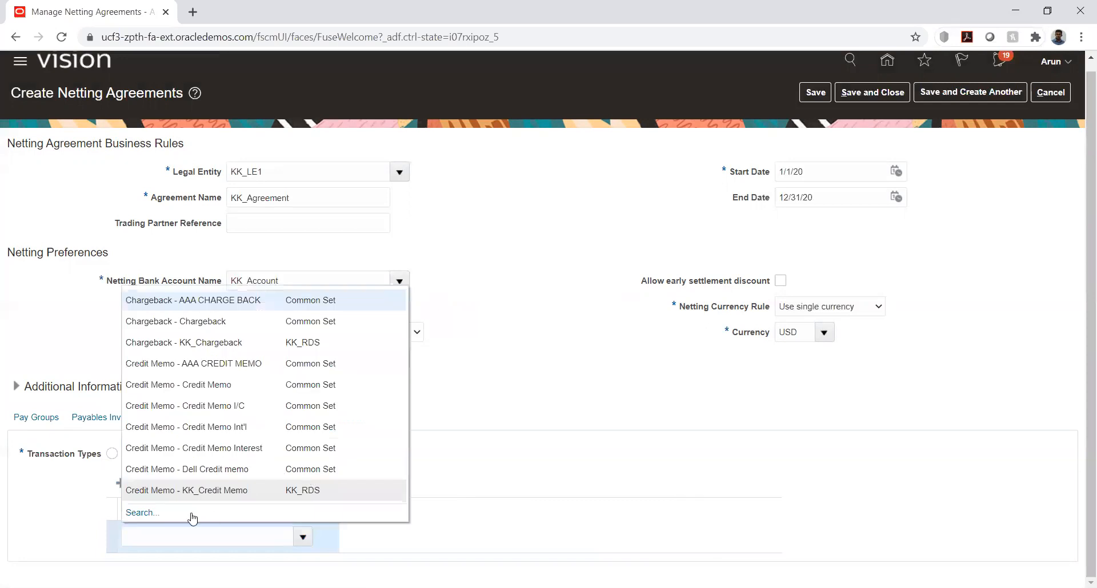
left_click(143, 512)
left_click(544, 290)
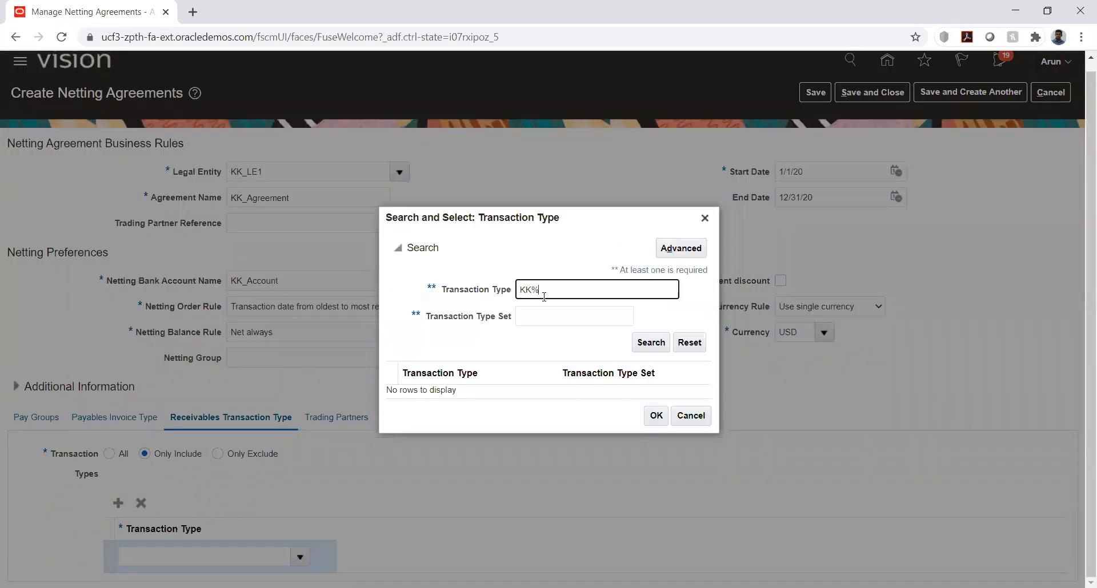
left_click(650, 342)
Run an advanced search for transaction types that do not equal @ and select Invoice - KK_Invoice
left_click(681, 248)
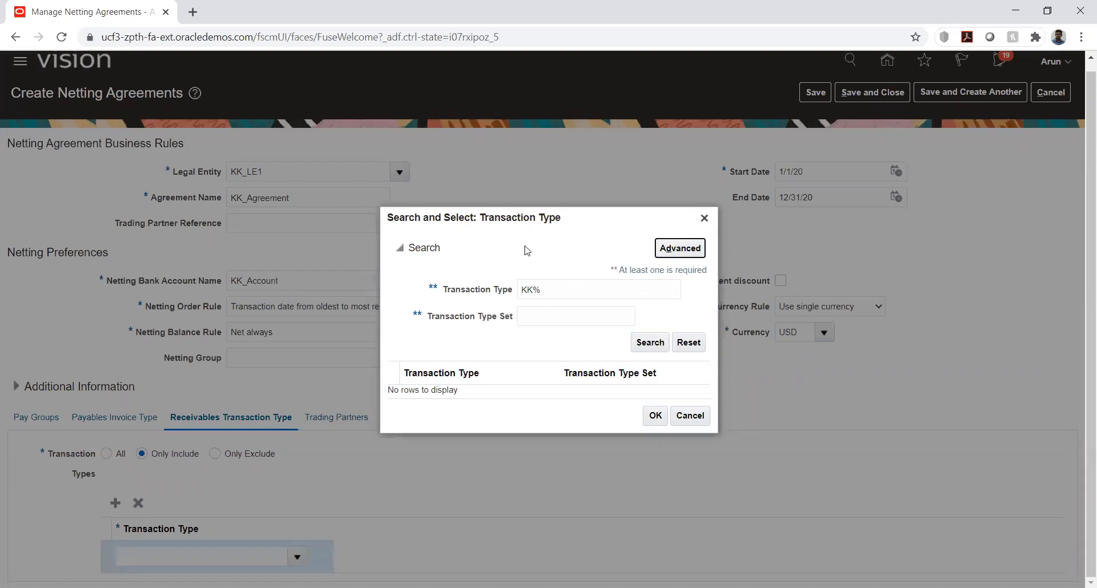
left_click(551, 296)
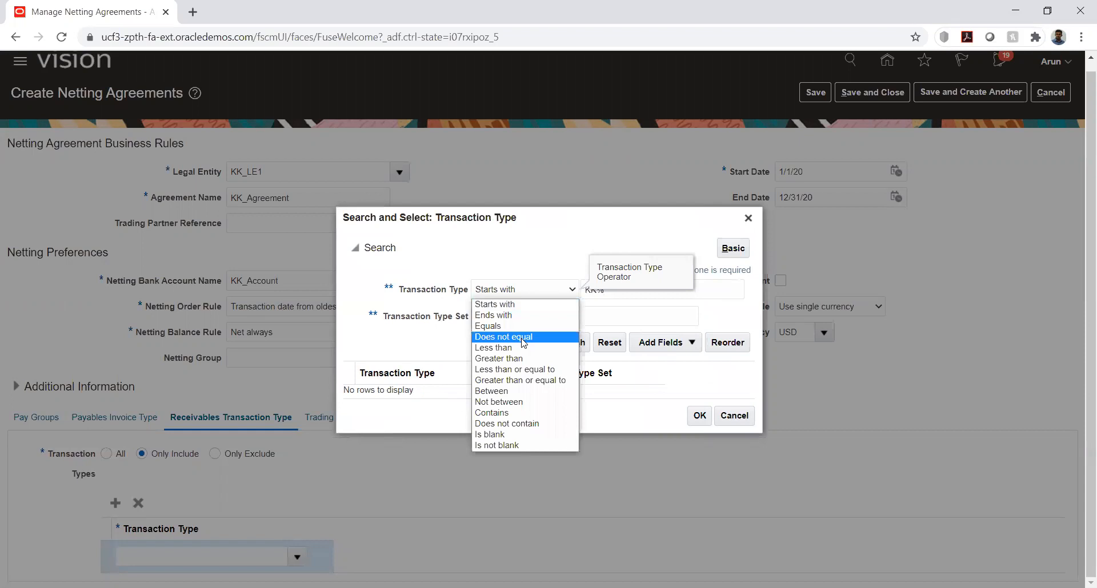
left_click(523, 338)
double_click(693, 293)
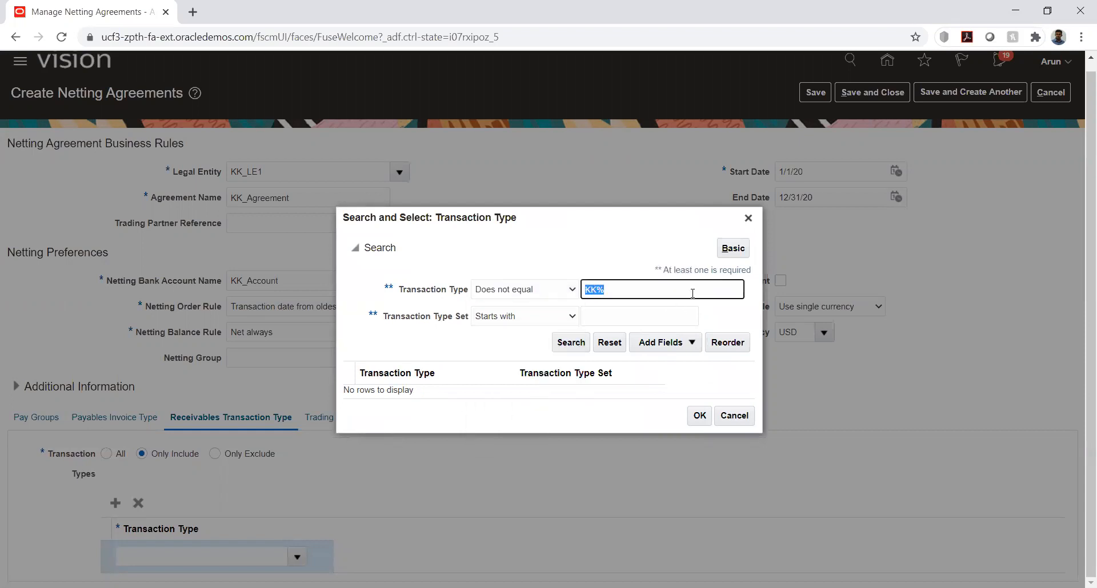
type("@")
key("Return")
scroll(526, 350, "down", 3)
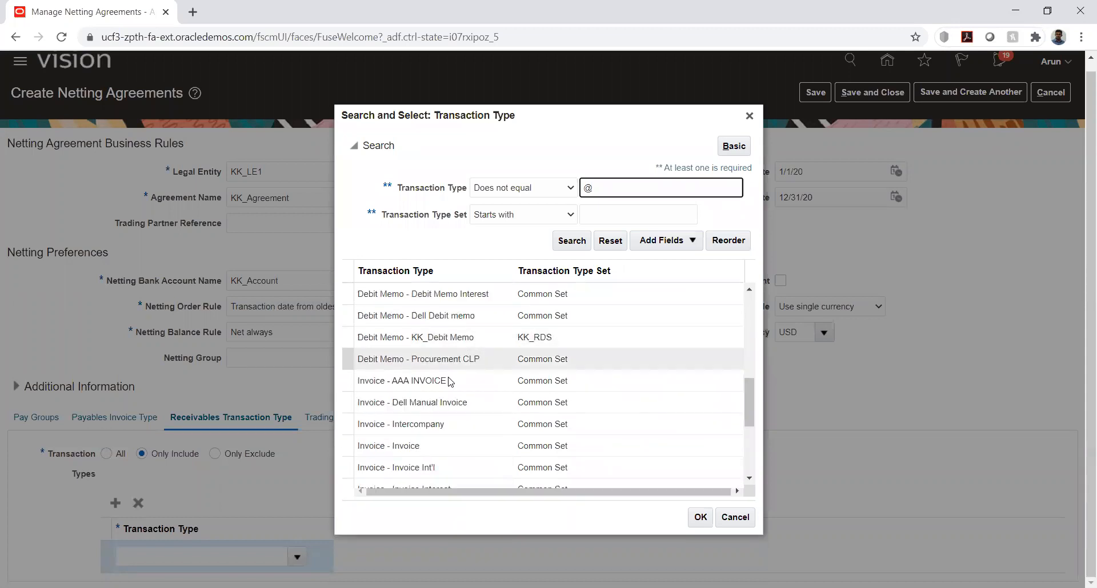
scroll(433, 444, "down", 2)
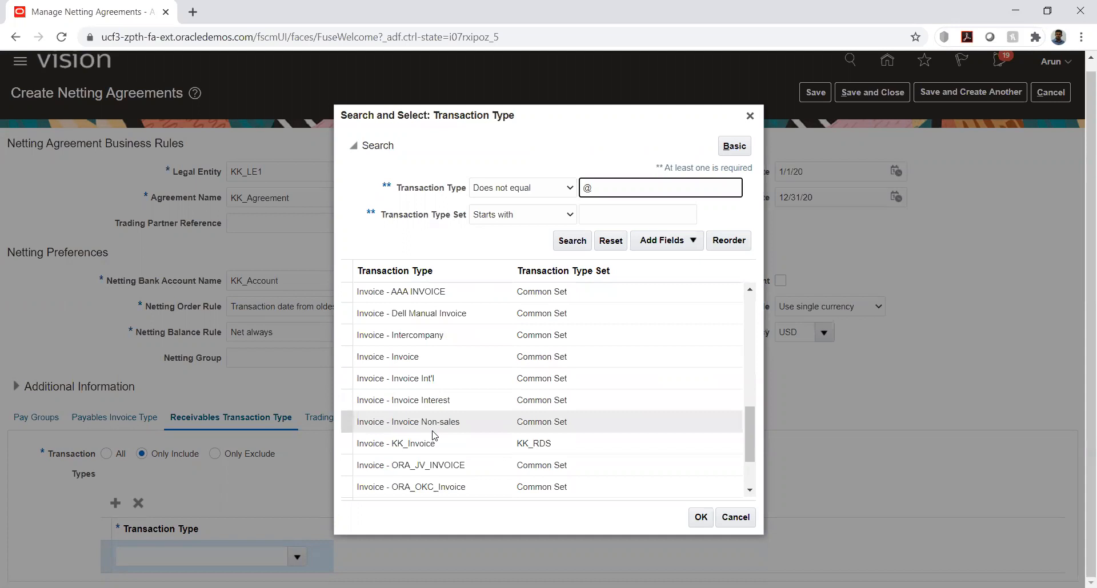
double_click(425, 444)
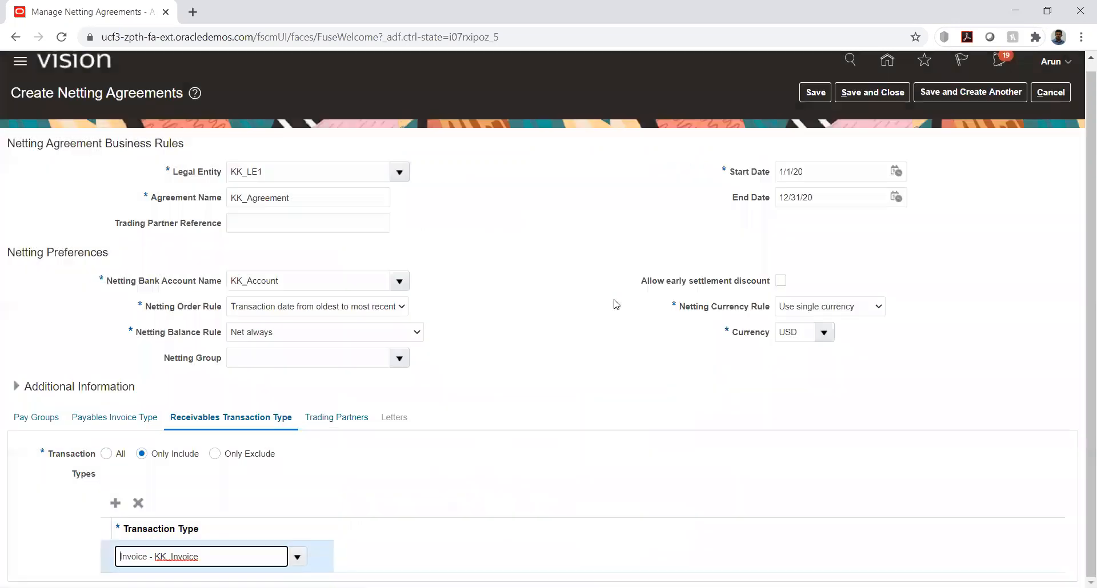
Search the suppliers for kk and select KK_Supplier as the agreement's priority 1 supplier
left_click(325, 418)
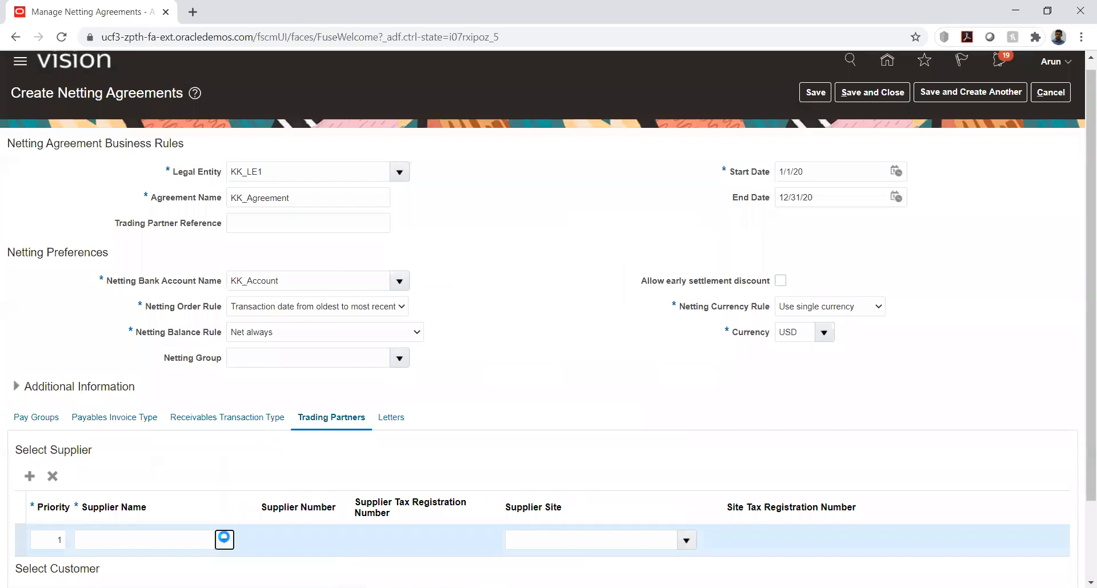
left_click(225, 540)
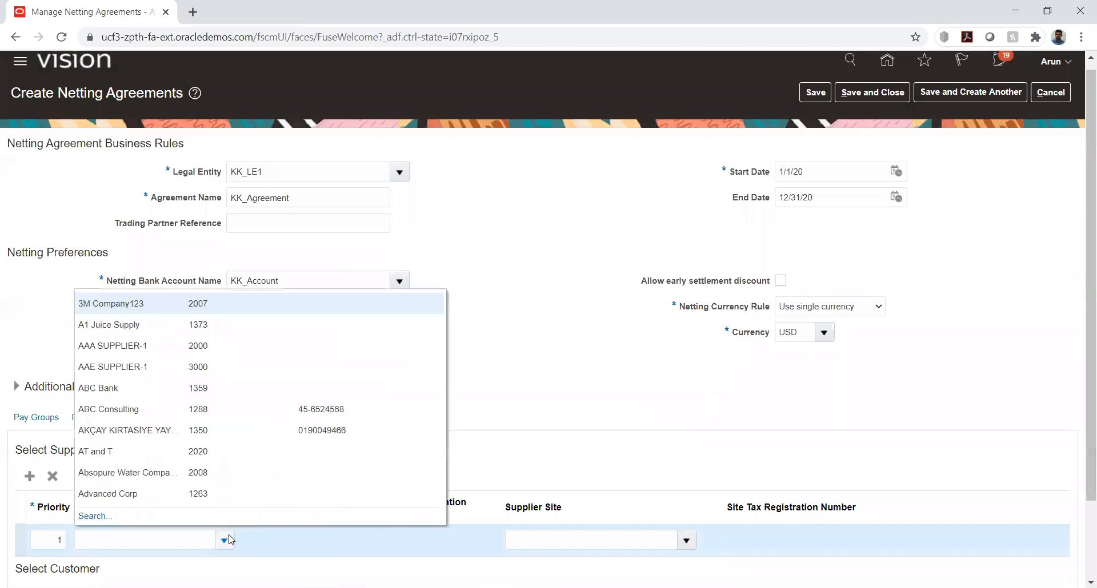
left_click(104, 518)
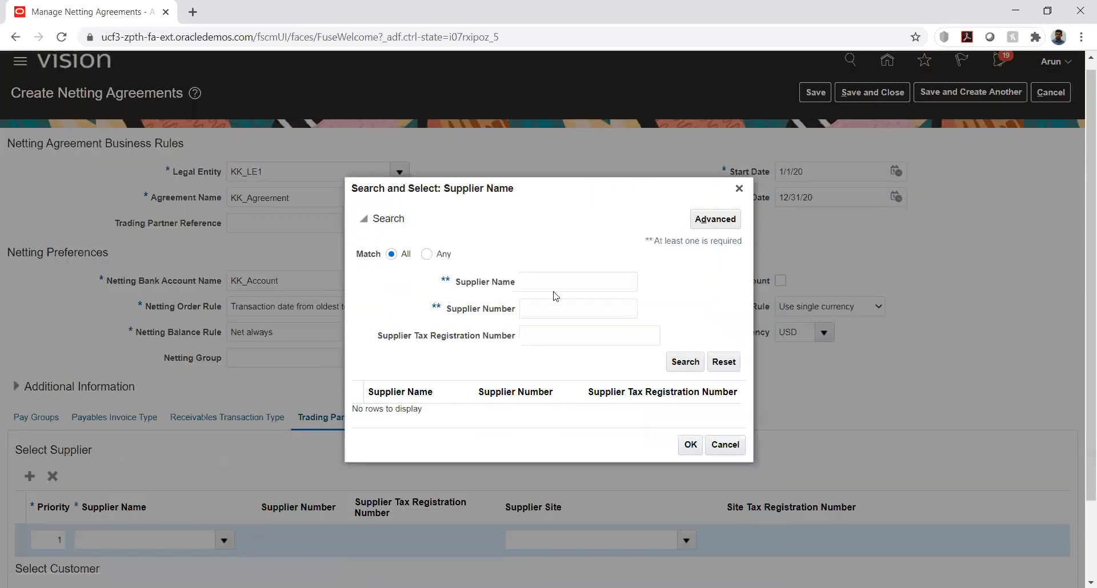
left_click(556, 287)
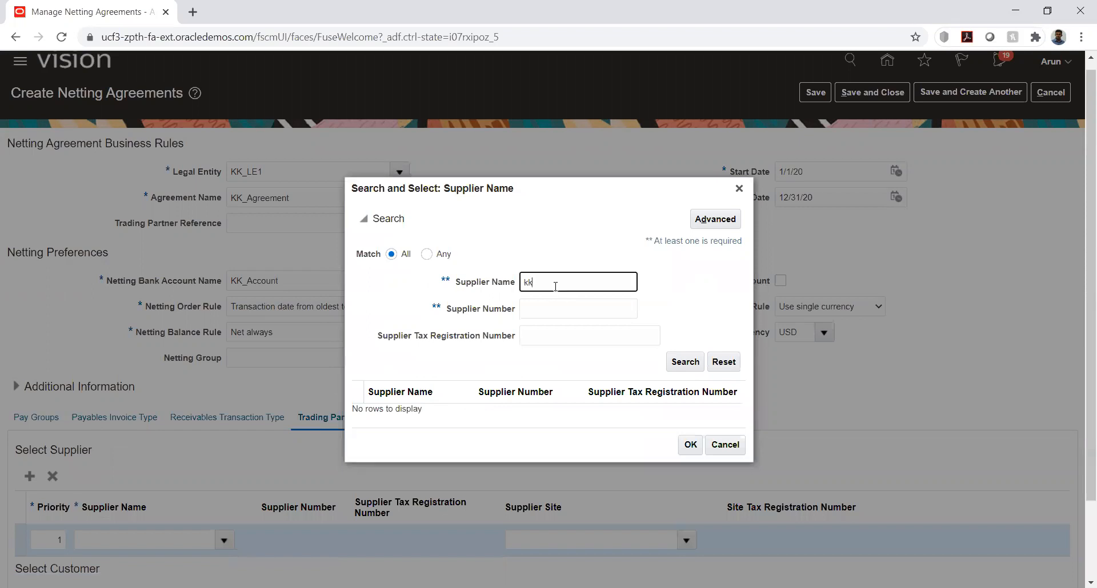
type("kk")
key("Return")
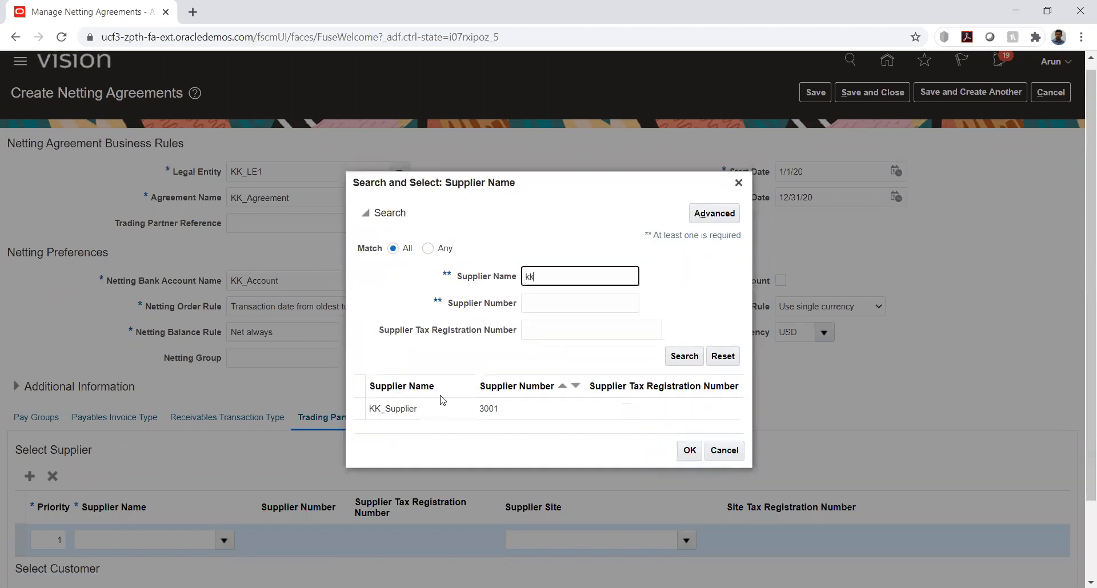
double_click(421, 410)
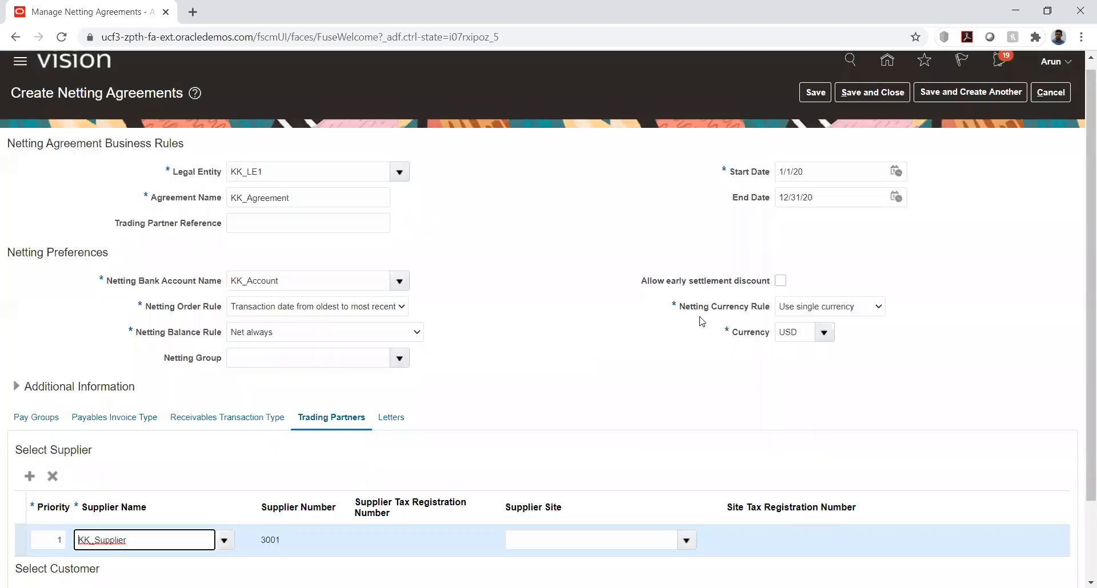
Search the customers for kk and select KK_Customer as the agreement's priority 1 customer
scroll(344, 513, "down", 2)
left_click(224, 567)
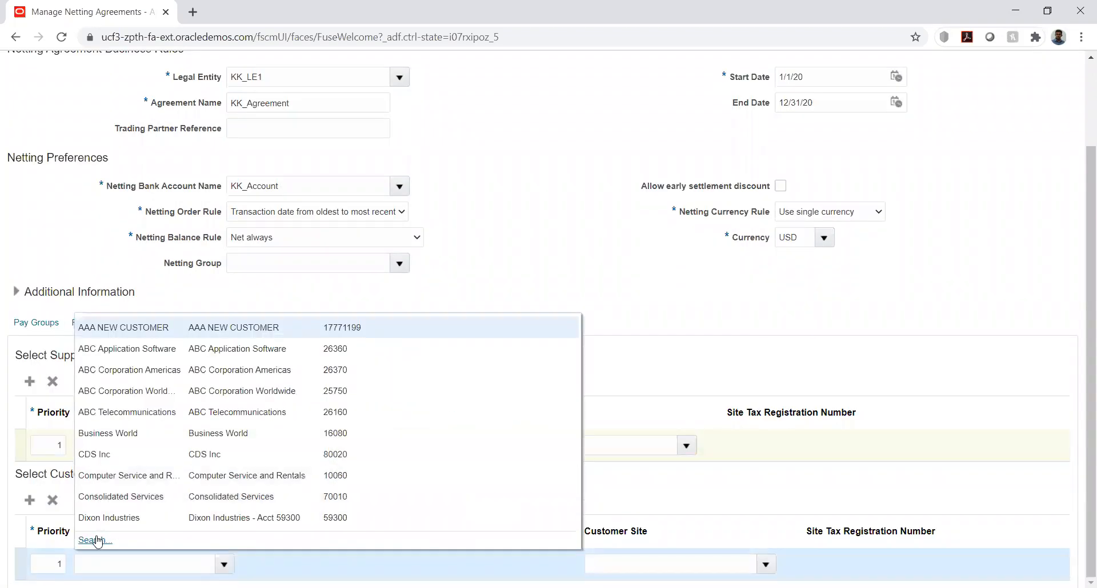
left_click(105, 540)
left_click(484, 271)
key("Return")
left_click(327, 408)
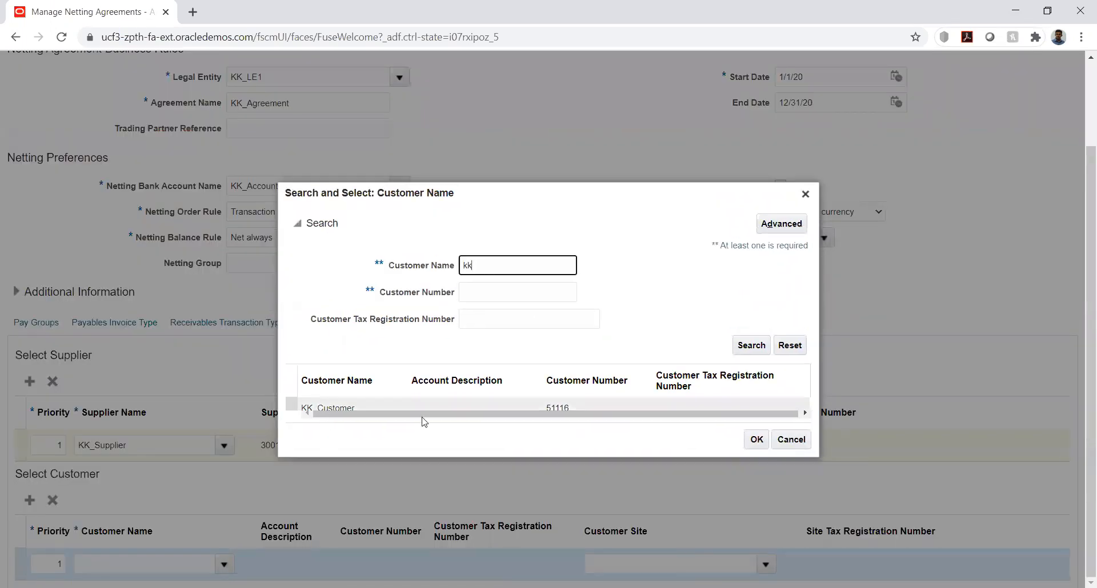
left_click(756, 440)
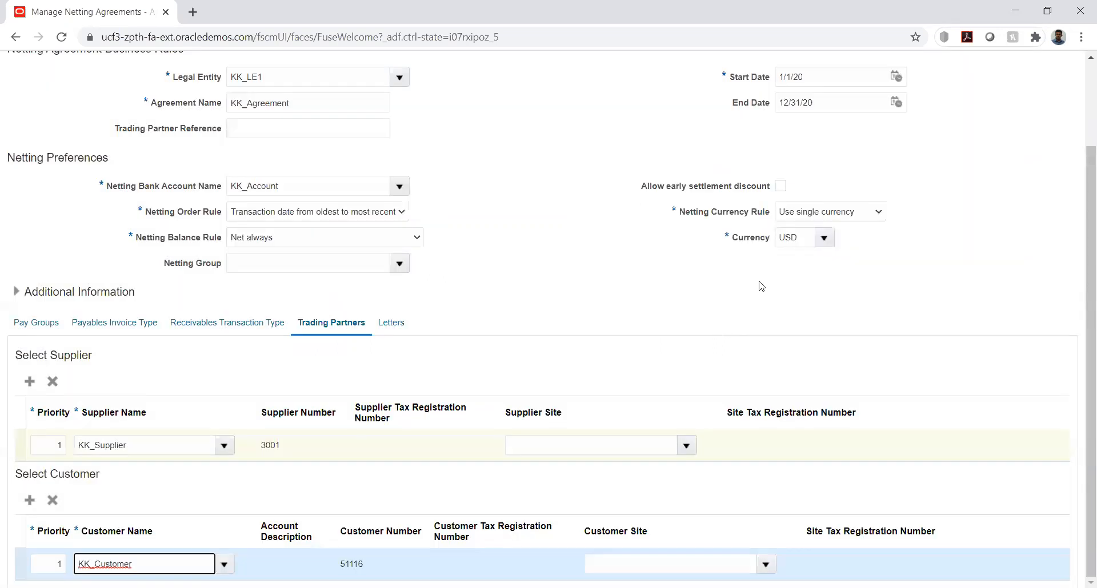
left_click(760, 283)
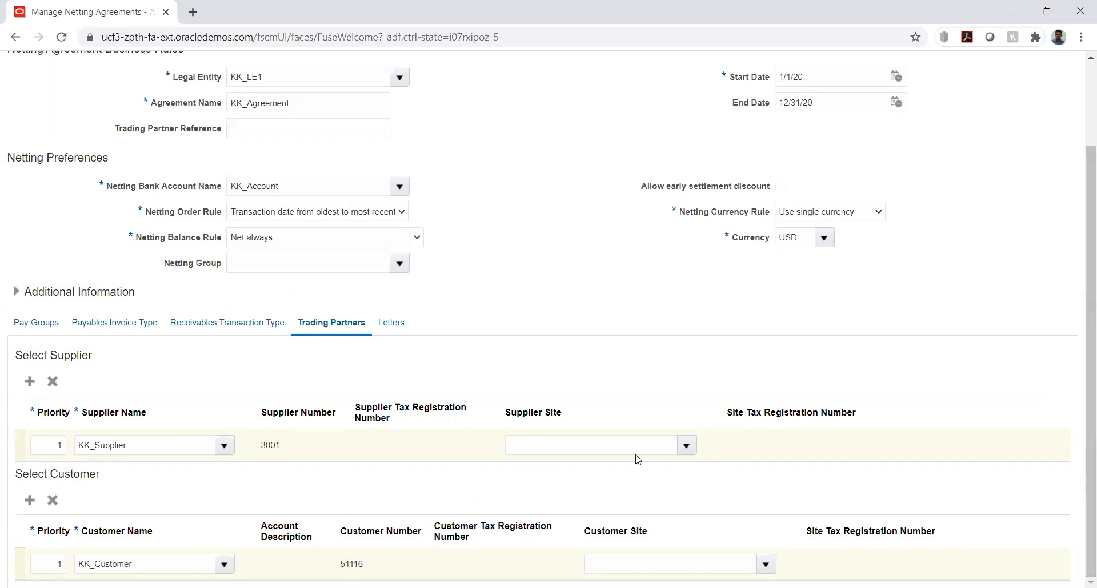
Set KK_Supplier's Supplier Site to Site1 and KK_Customer's Customer Site to its Add1 address
left_click(686, 446)
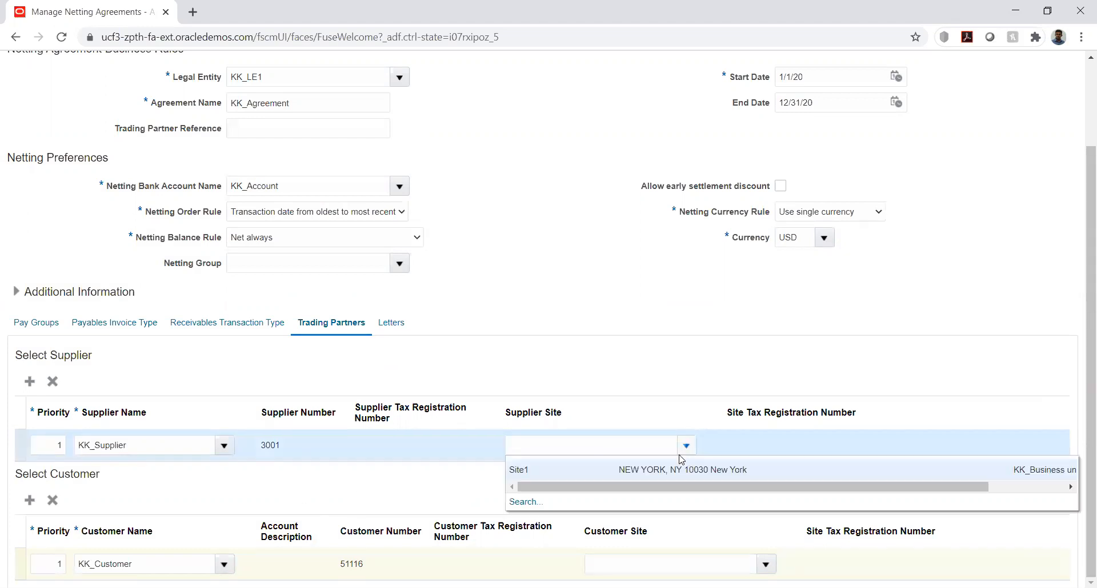
left_click(648, 470)
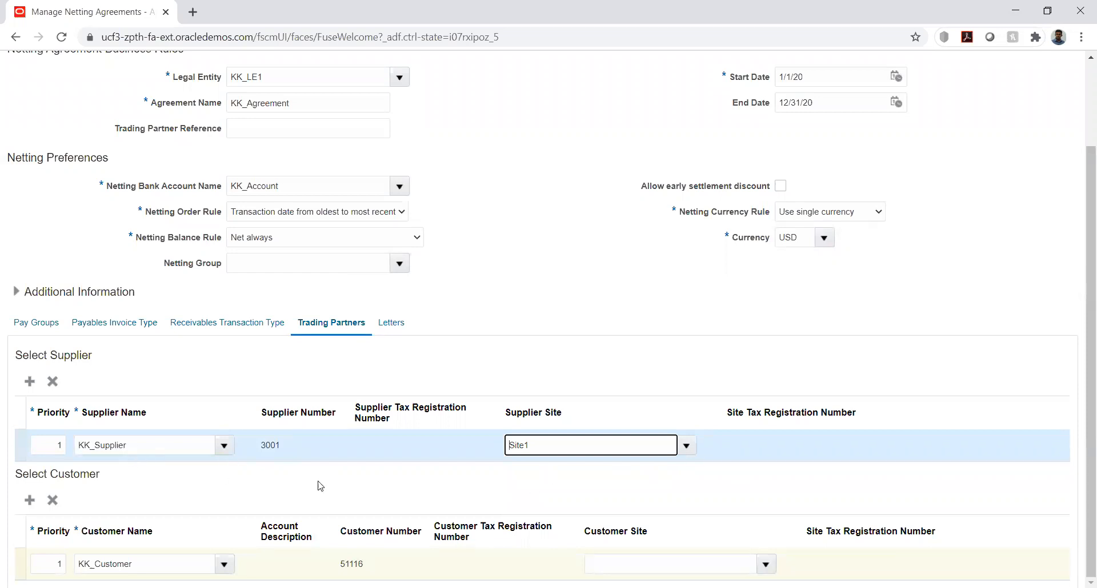
left_click(607, 496)
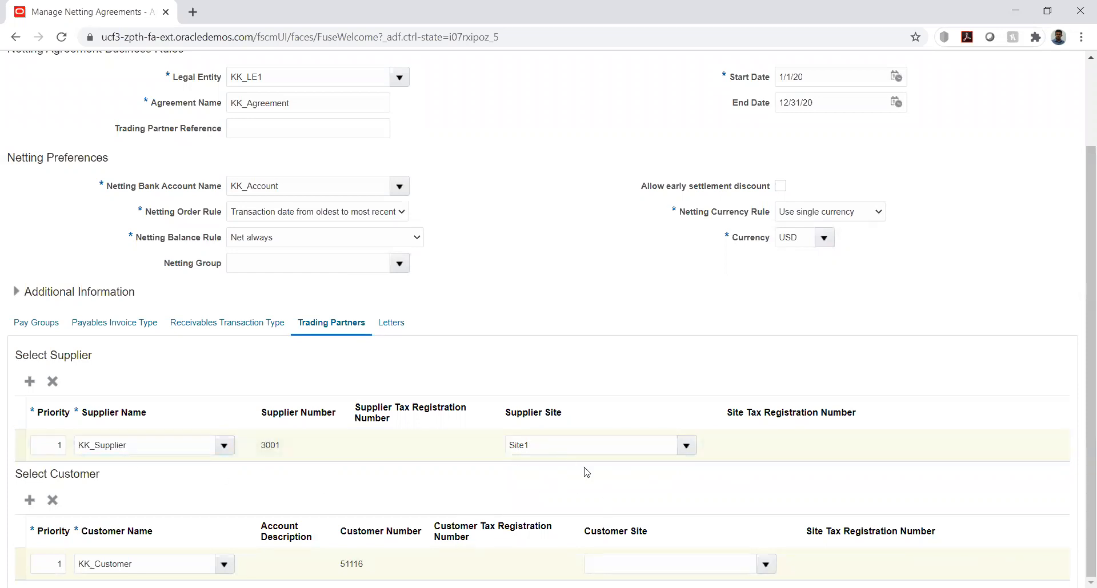
left_click(764, 566)
left_click(685, 521)
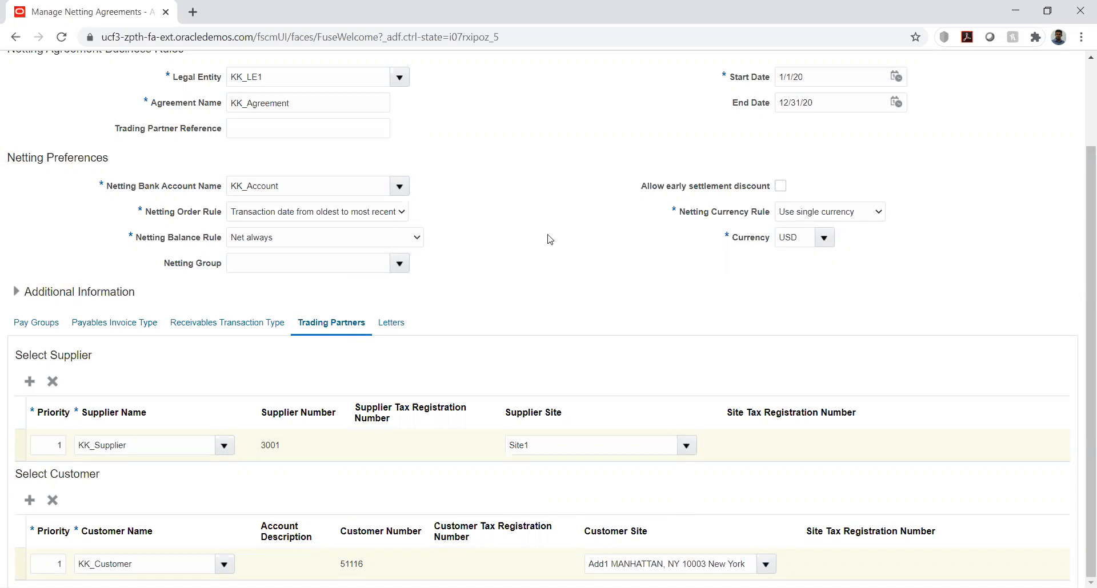
scroll(541, 235, "up", 2)
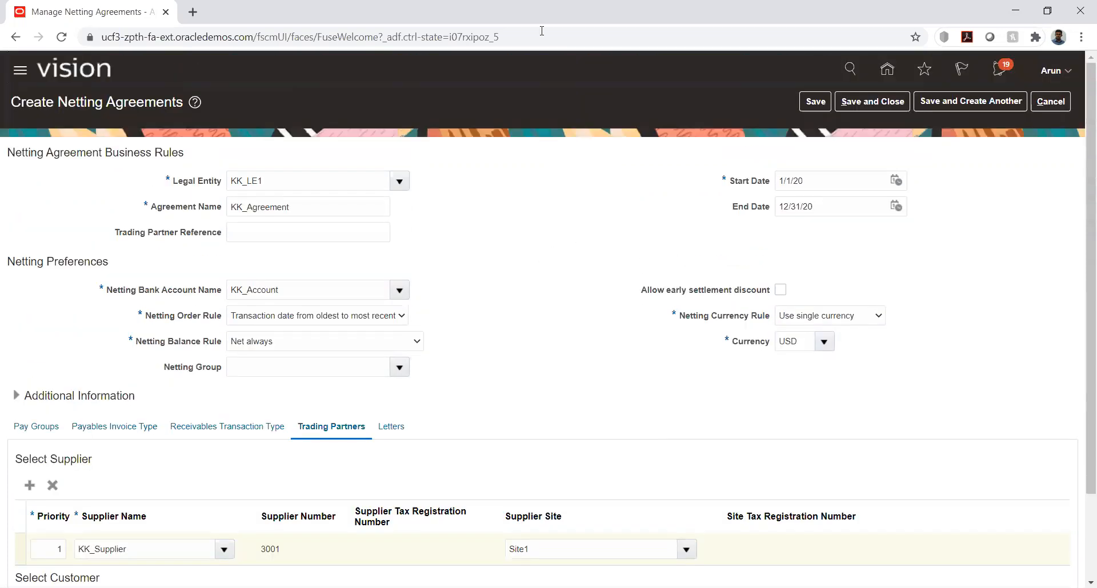
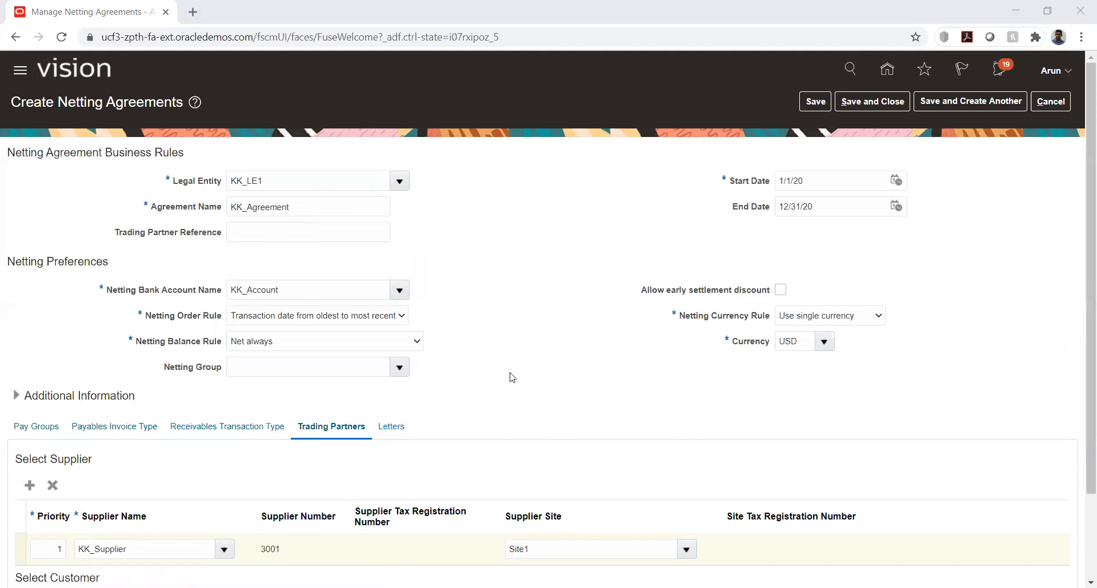
Review the agreement's trading partners and try to save the netting agreement
scroll(513, 375, "down", 3)
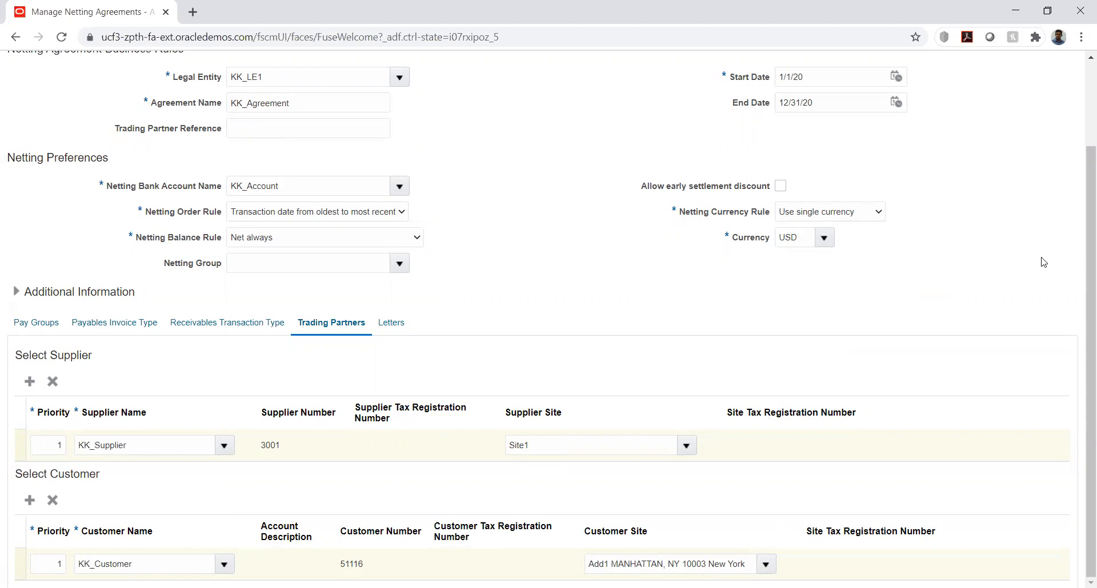
scroll(1043, 262, "up", 2)
left_click(815, 101)
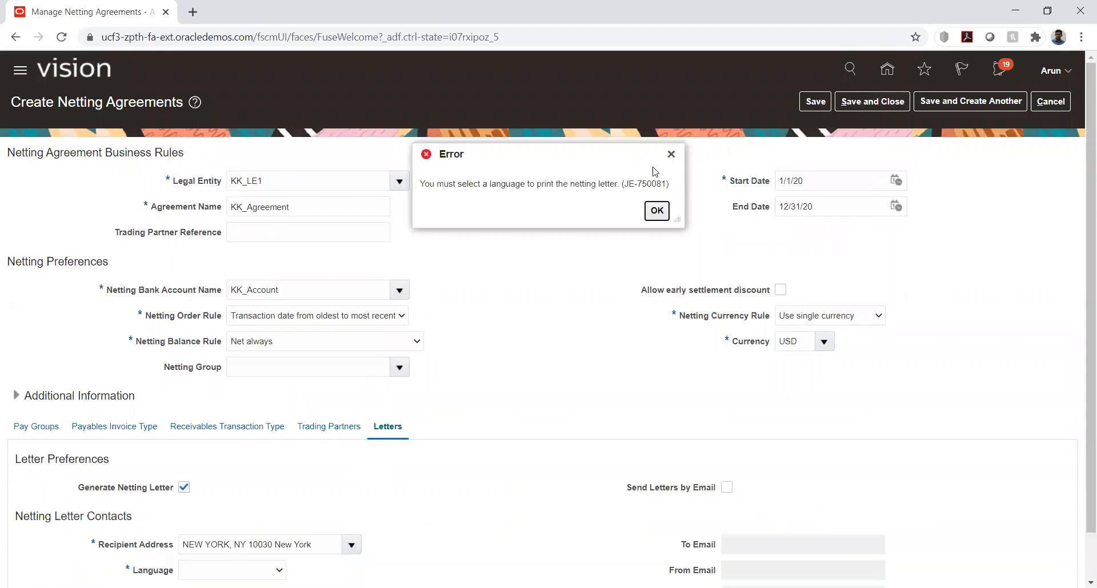
left_click(657, 211)
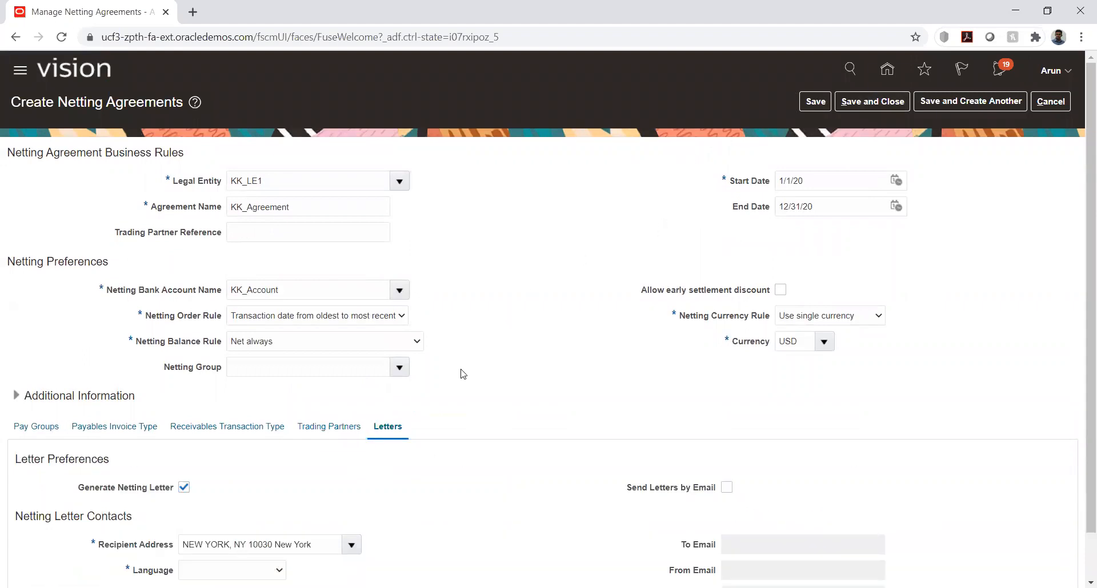
Set the netting letter language to American English and save the KK_Agreement netting agreement
scroll(446, 399, "down", 1)
left_click(278, 520)
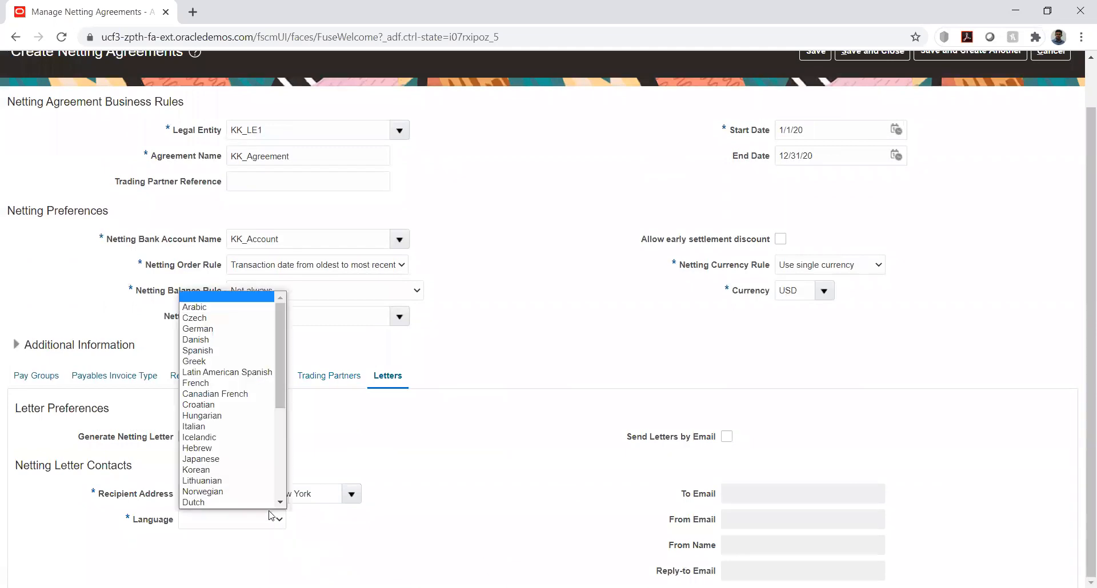
scroll(231, 454, "down", 3)
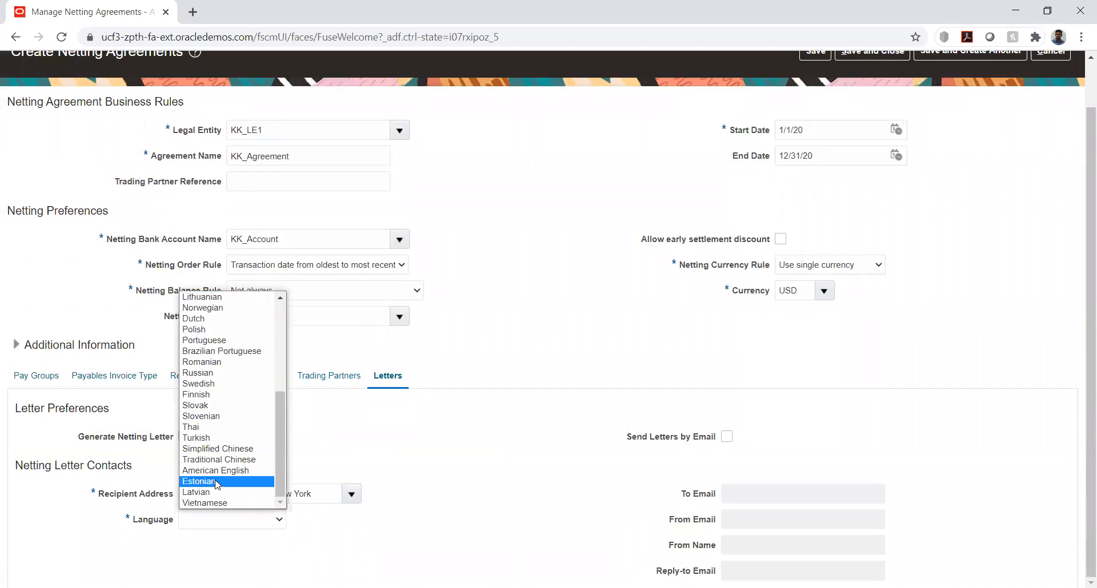
left_click(220, 471)
scroll(933, 184, "up", 1)
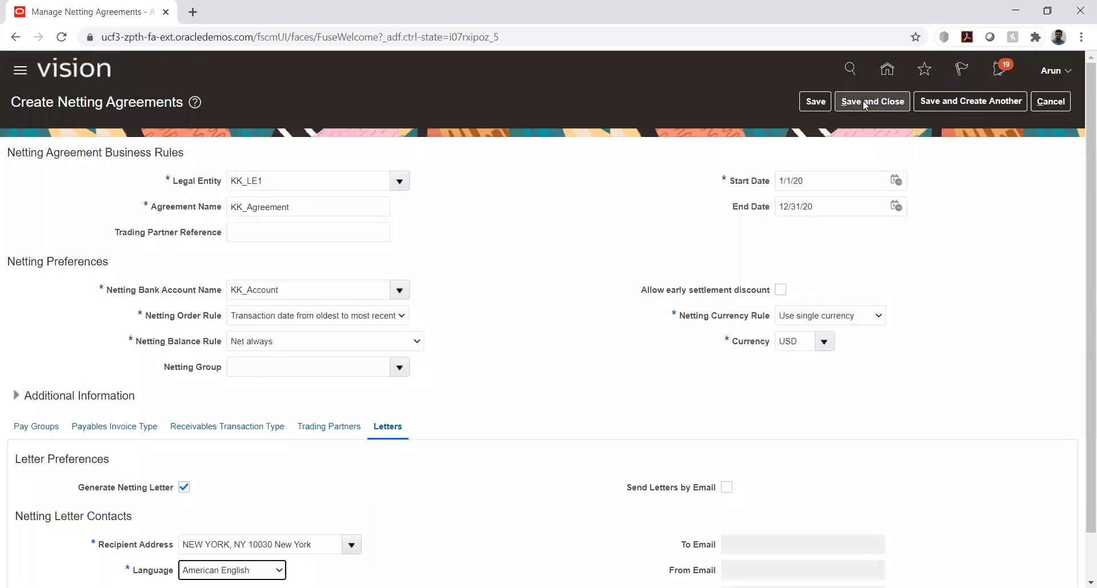
left_click(815, 101)
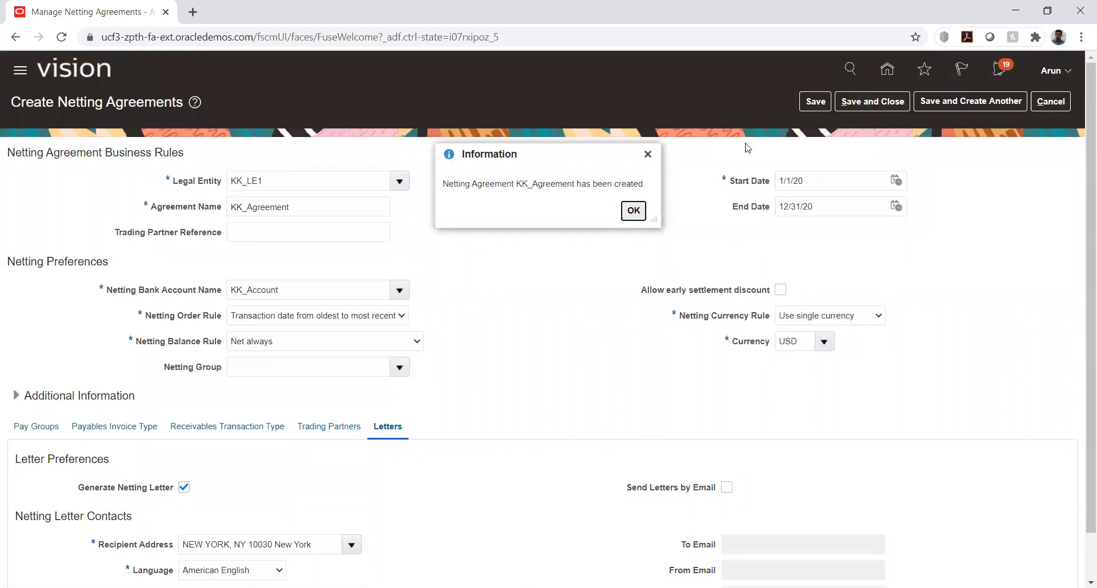
left_click(633, 211)
Save and close the netting agreement, and leave the netting agreements management page
left_click(864, 101)
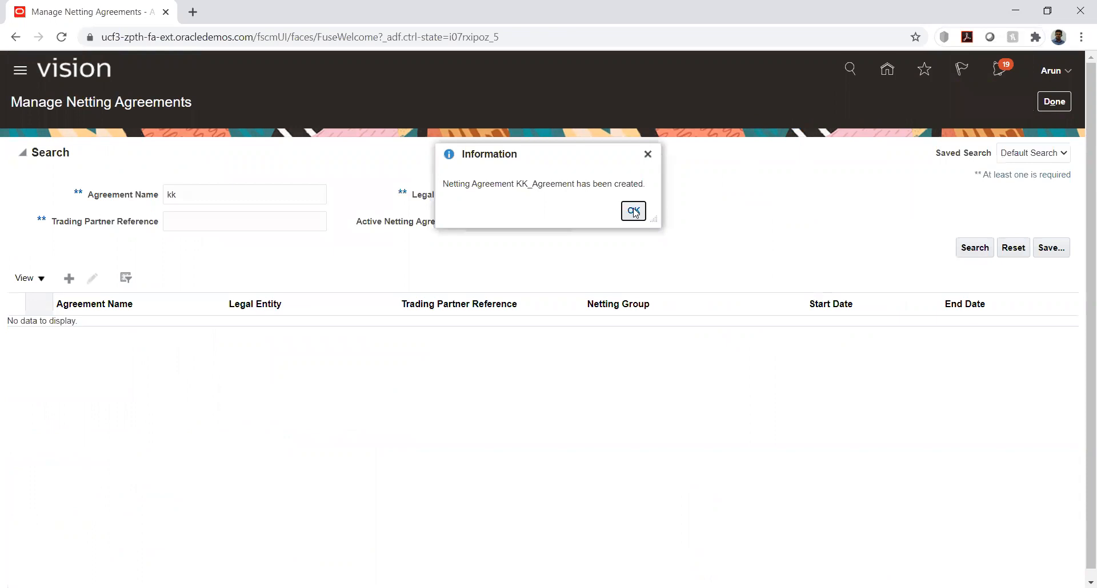
left_click(634, 212)
left_click(1057, 103)
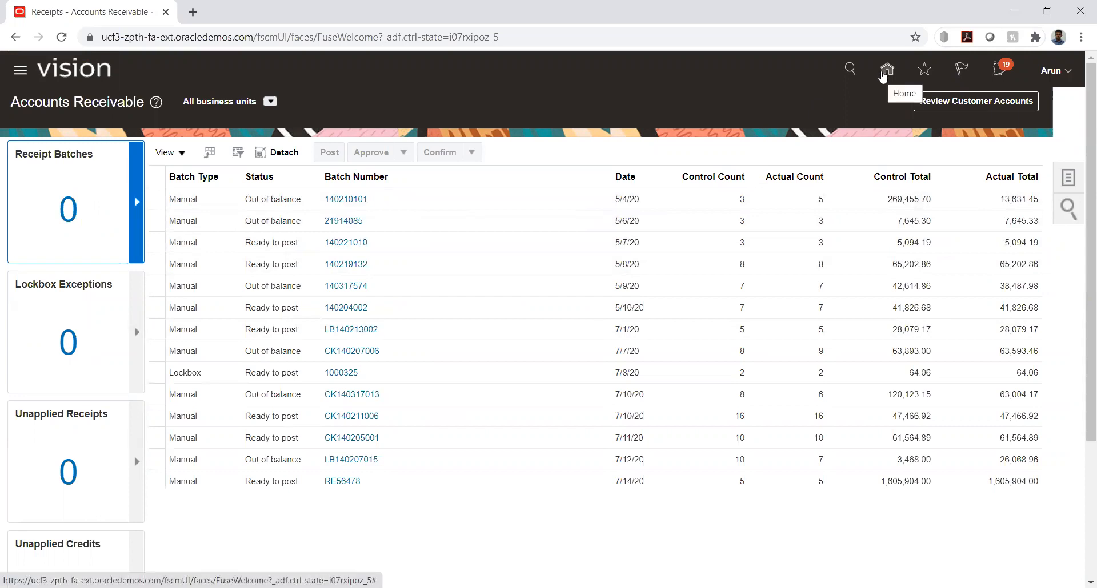
Try to create a new invoice transaction in Receivables Billing
left_click(885, 70)
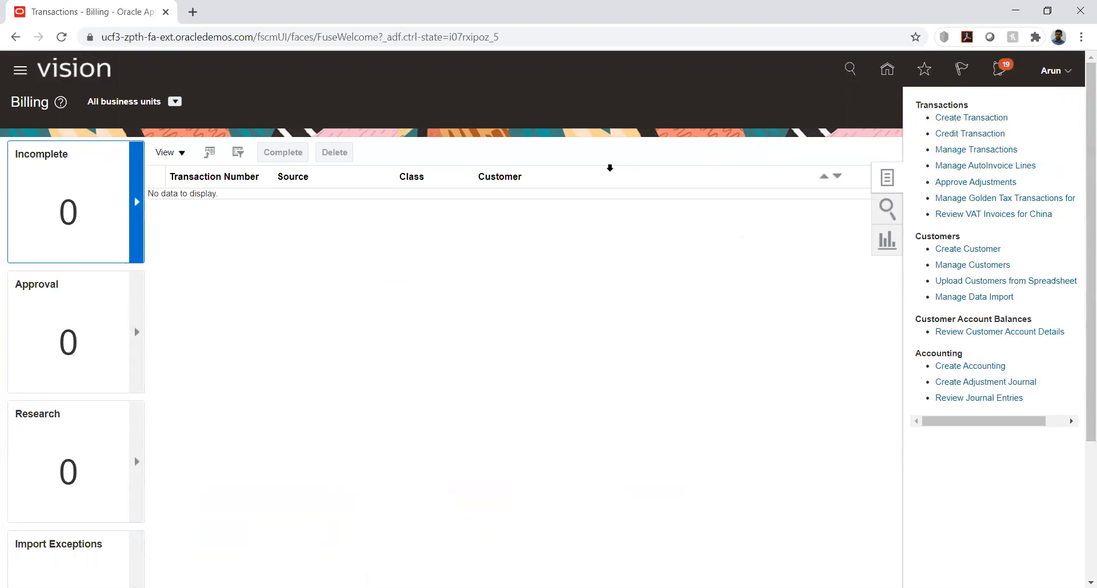
left_click(946, 118)
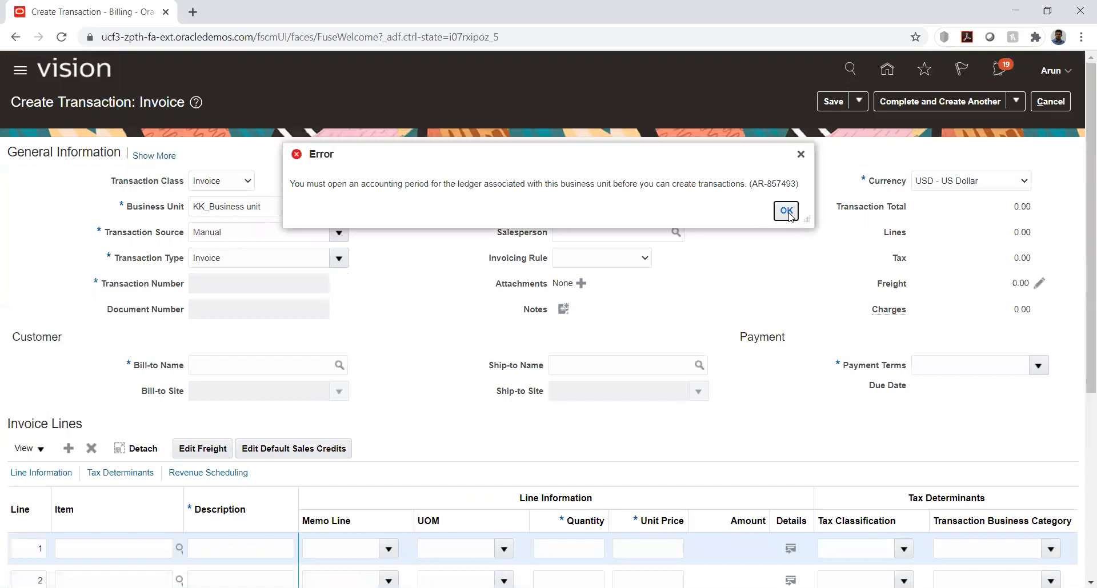
left_click(786, 211)
left_click(1043, 108)
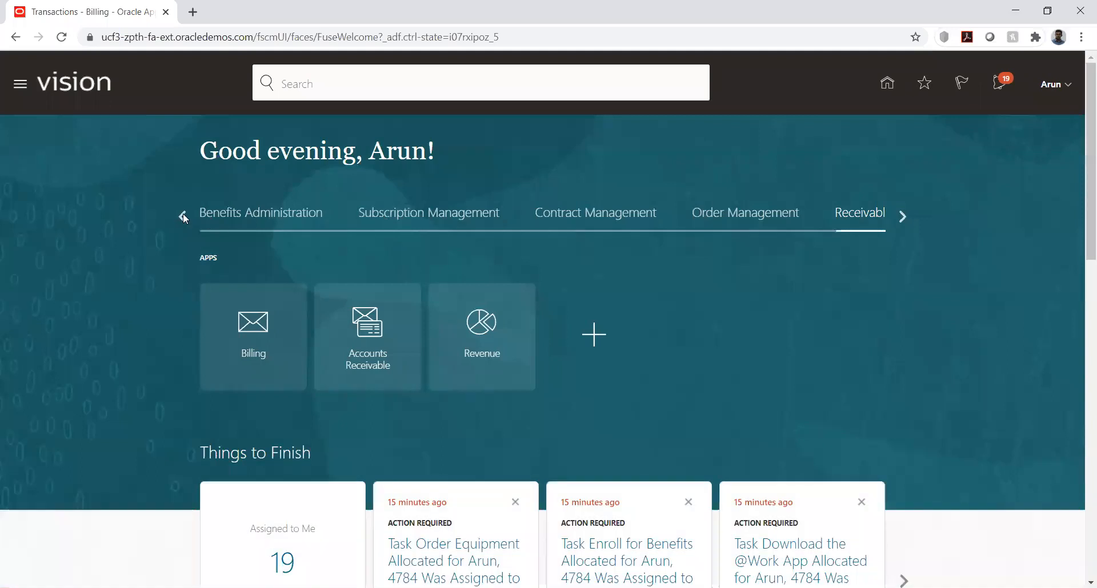
Open Period Close in General Accounting and set the data access set to KK_Ledger
left_click(183, 215)
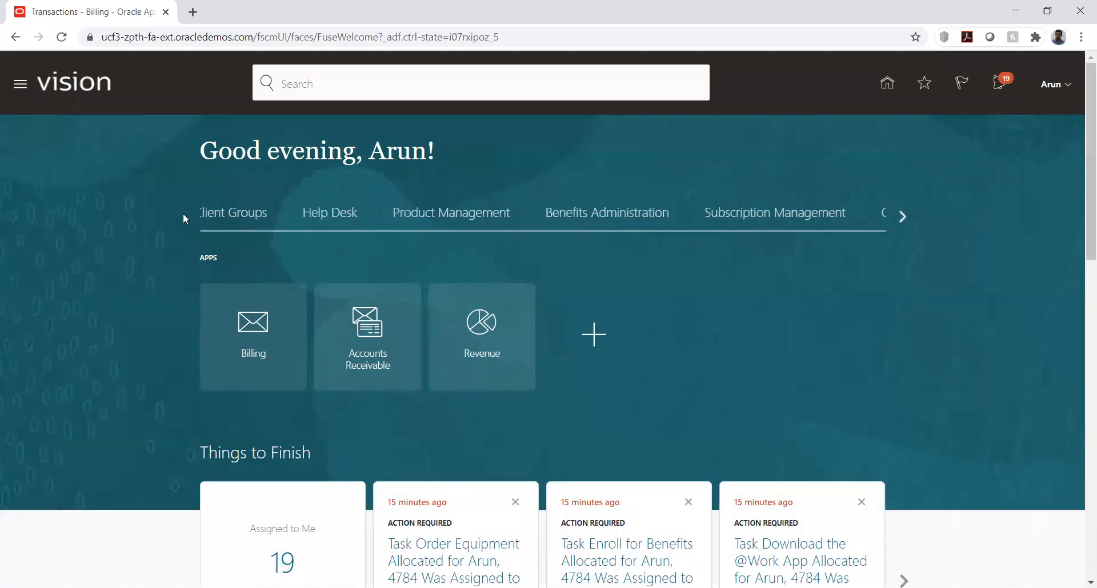
left_click(903, 216)
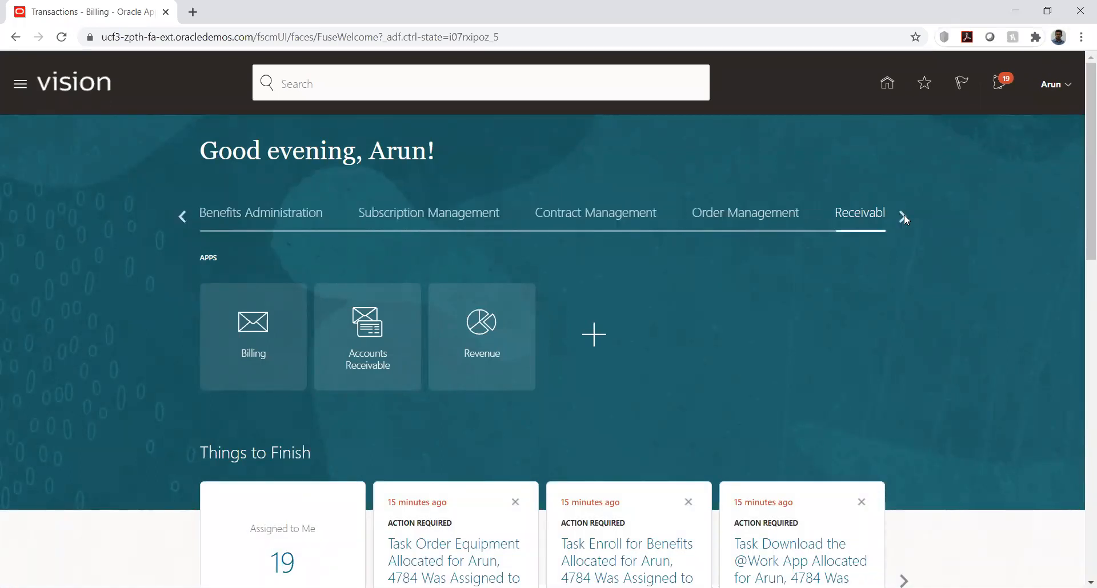
left_click(903, 216)
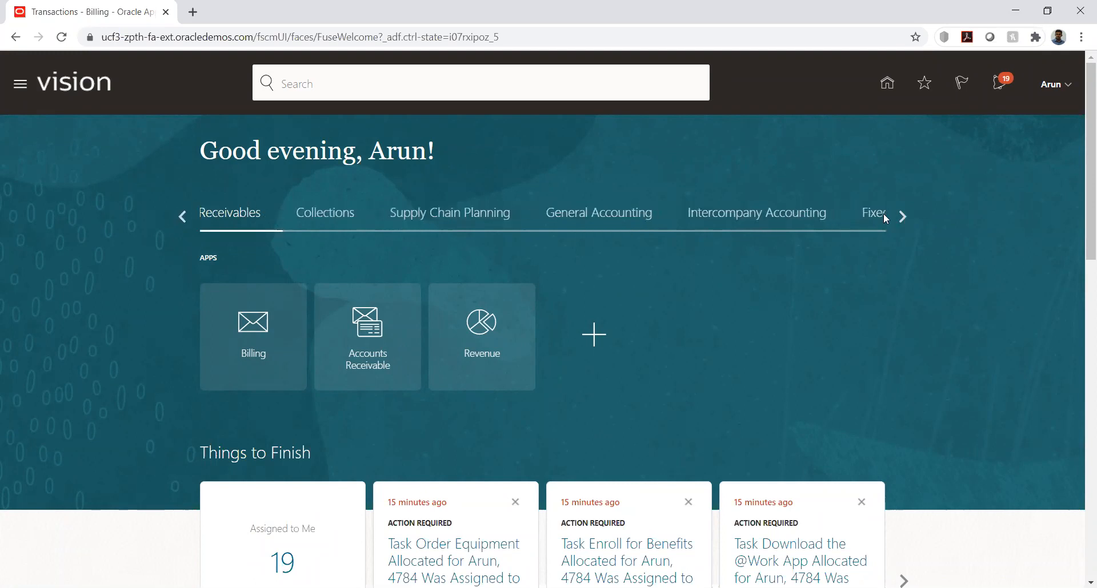
left_click(621, 220)
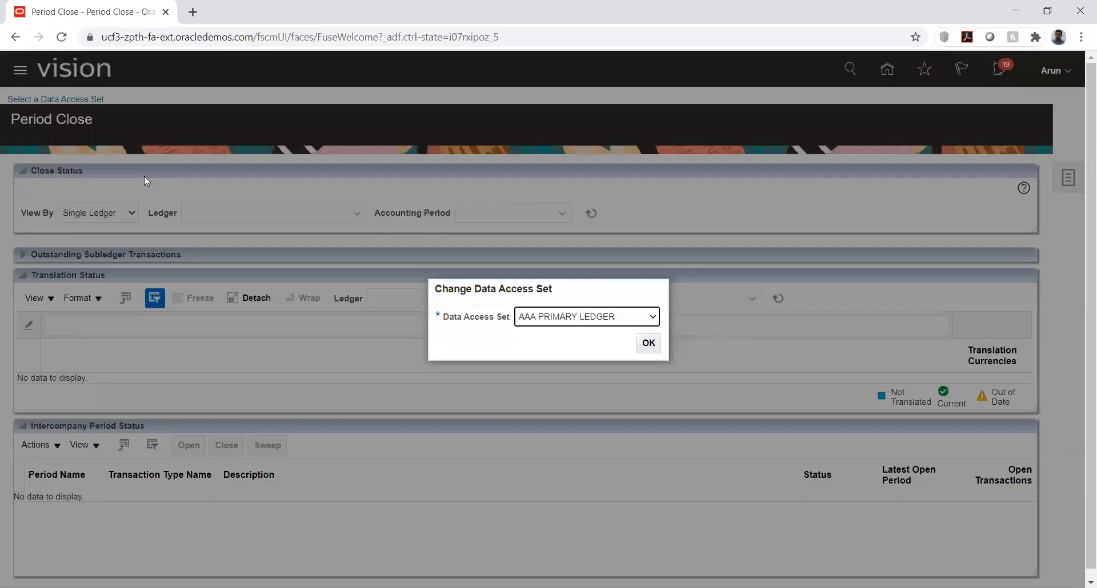
left_click(610, 319)
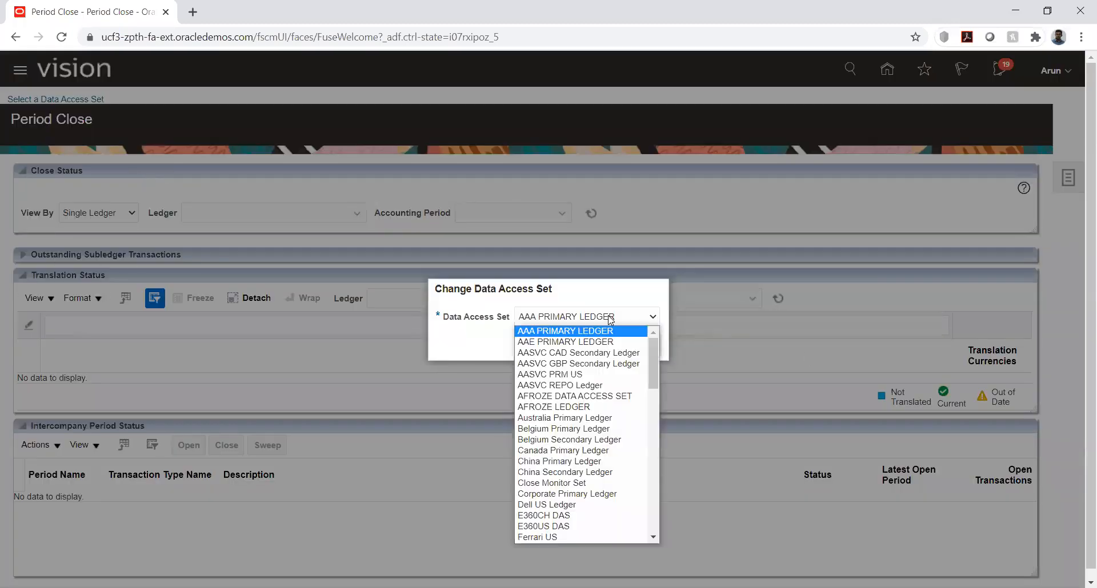
key("k")
key("Return")
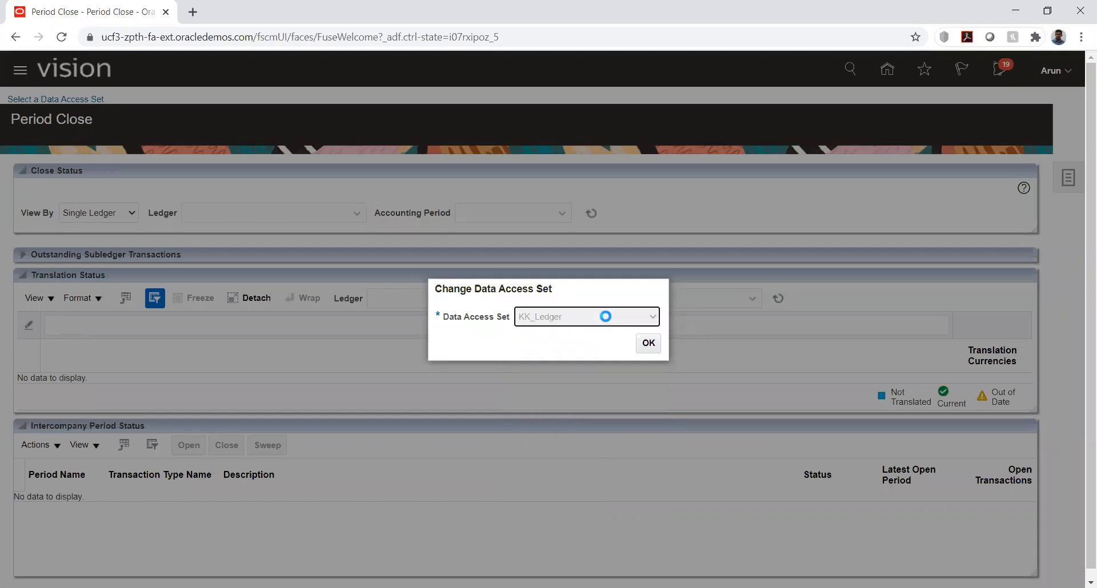
left_click(647, 344)
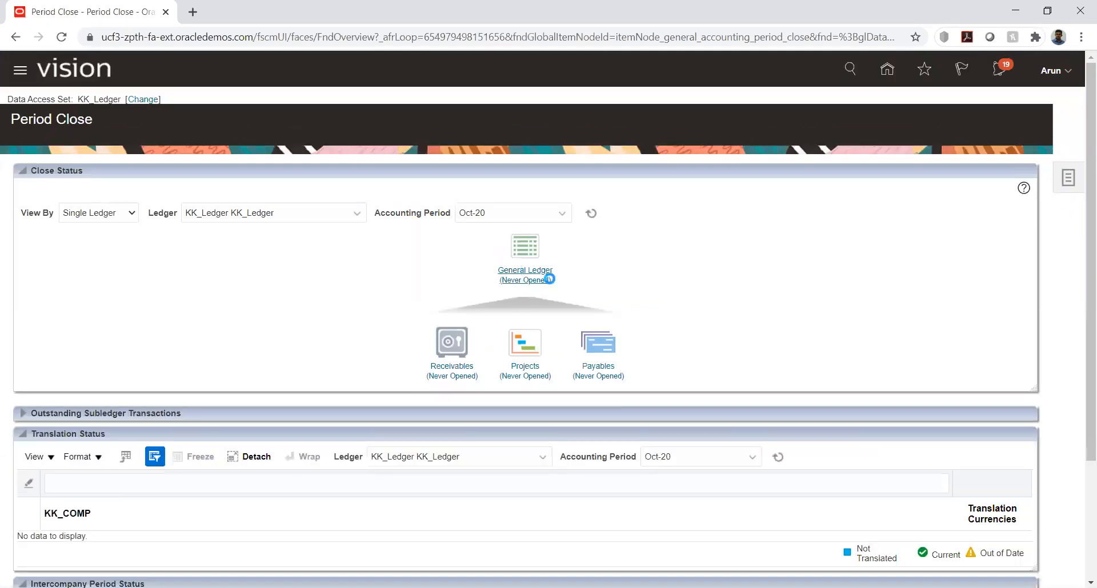
Submit the opening of the Feb-20 General Ledger period for KK_Ledger and return to Period Close
left_click(549, 279)
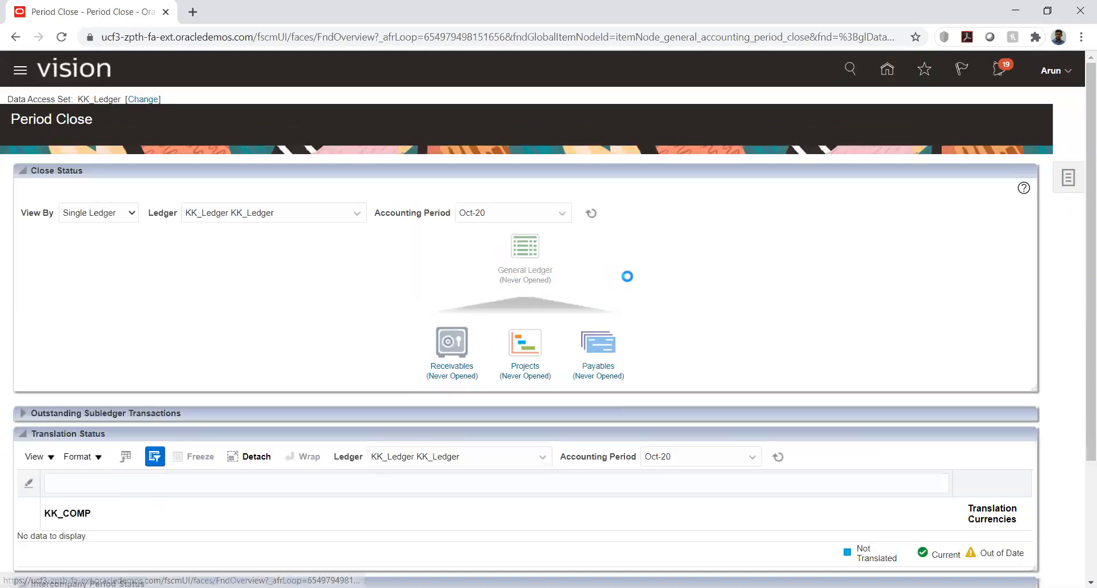
left_click(100, 285)
left_click(203, 237)
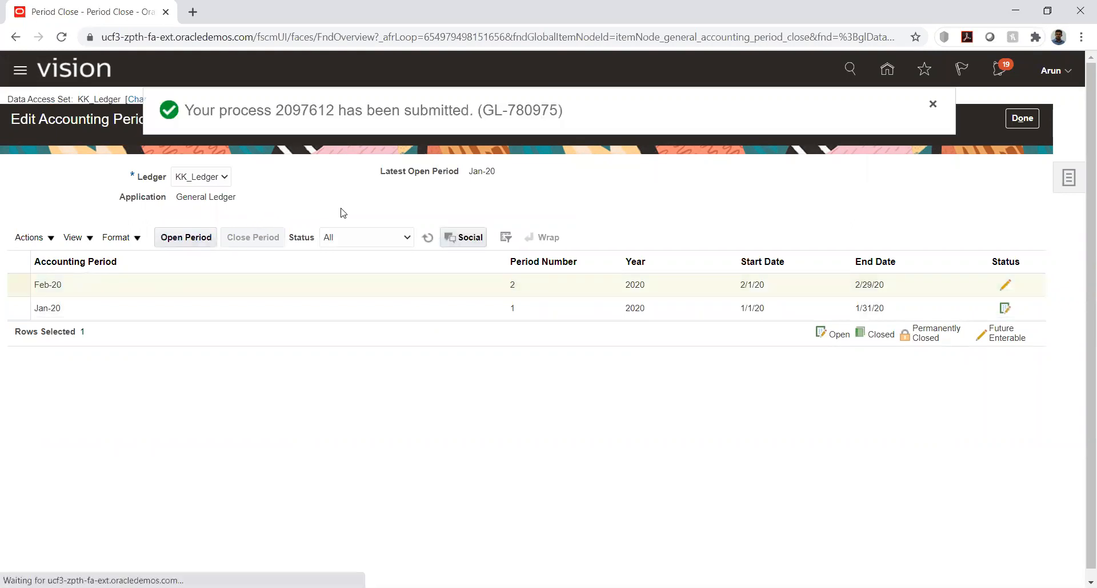
left_click(1022, 119)
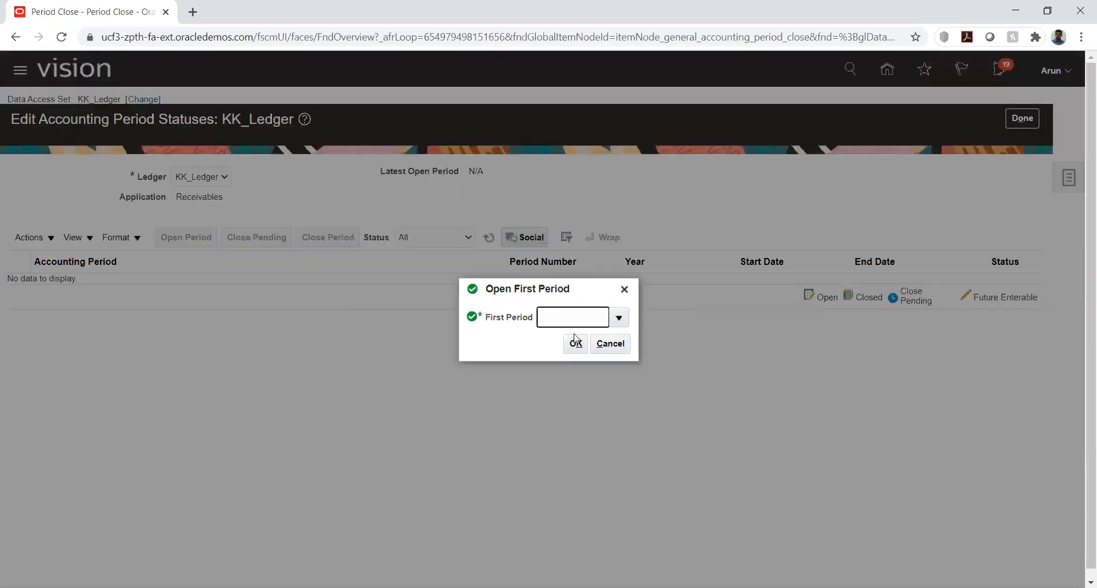
Open Jan-20 as the first Receivables accounting period for KK_Ledger, accepting it as the subledger's initial period
left_click(618, 317)
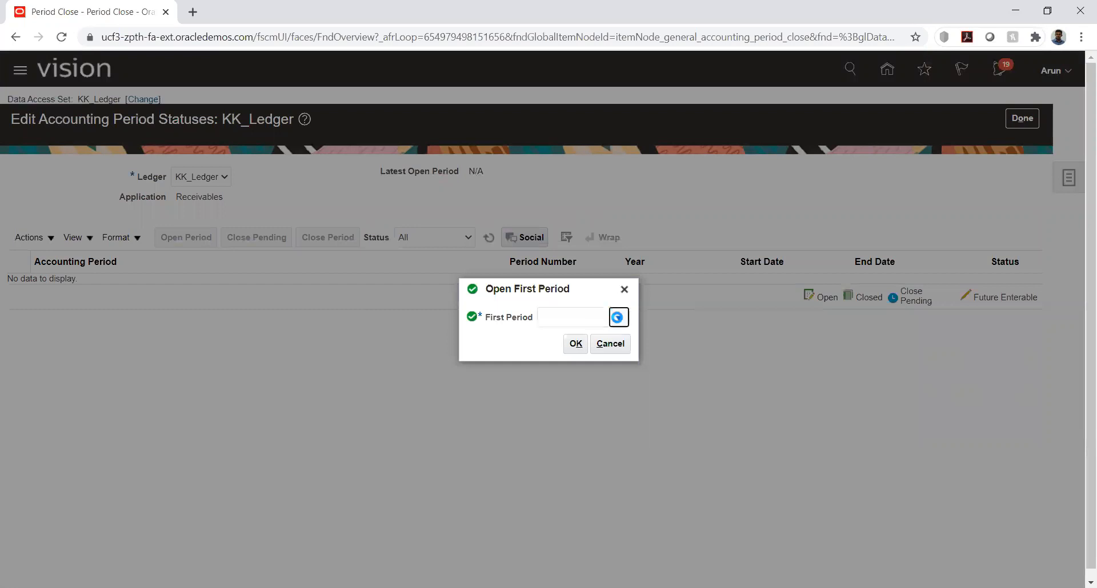
left_click(578, 343)
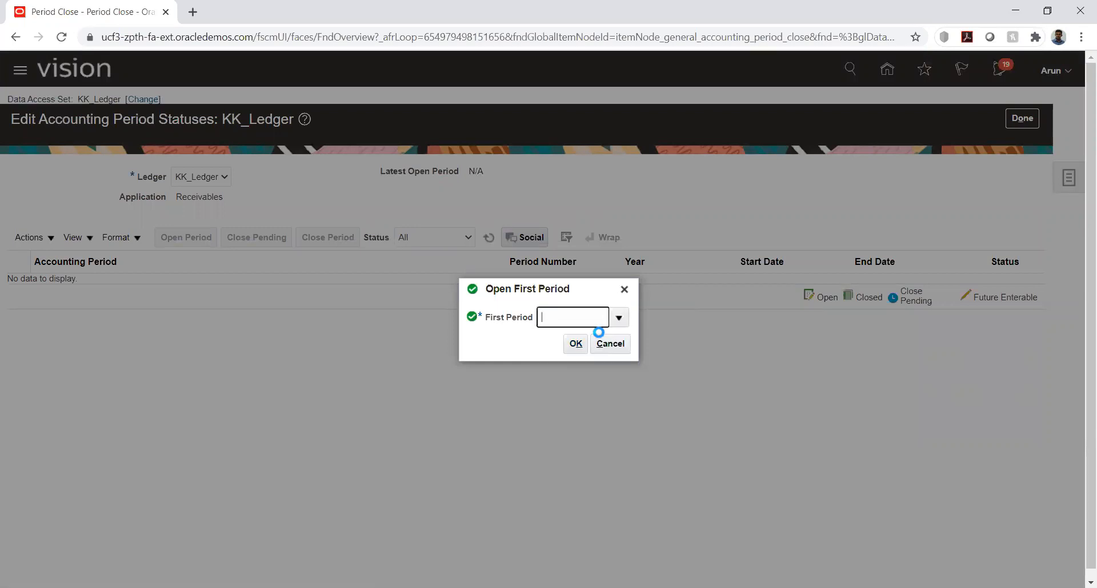
left_click(578, 343)
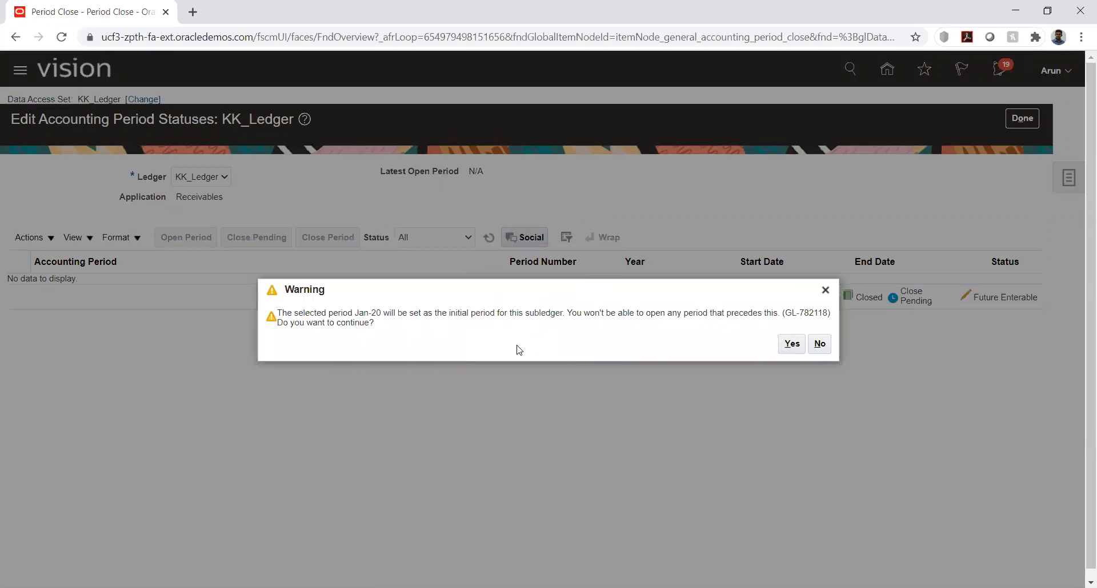
left_click(792, 342)
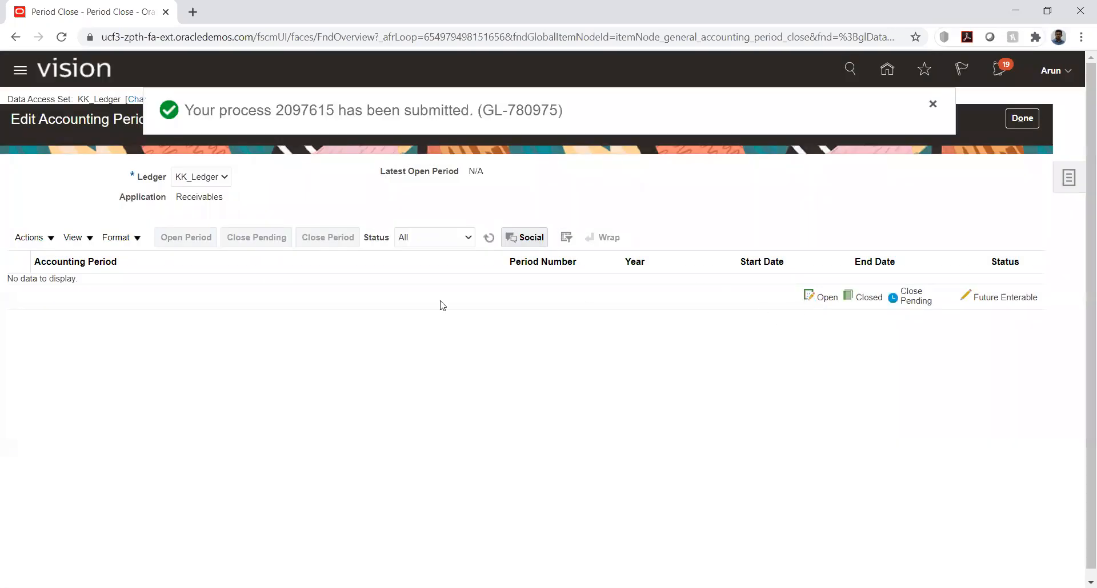
left_click(1022, 119)
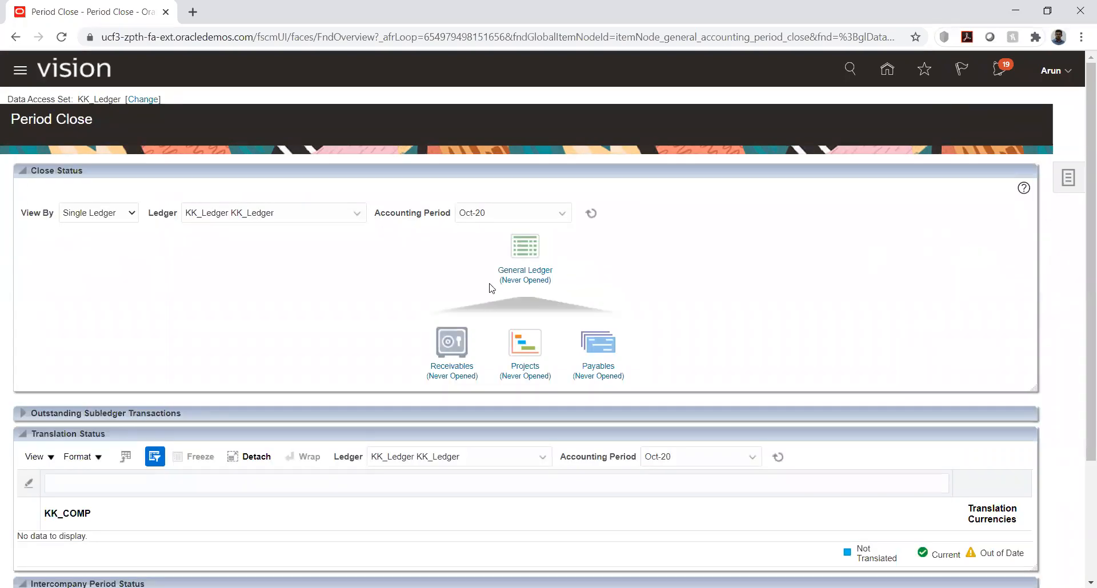
Submit the opening of the Mar-20 General Ledger period for KK_Ledger and return to Period Close
left_click(516, 270)
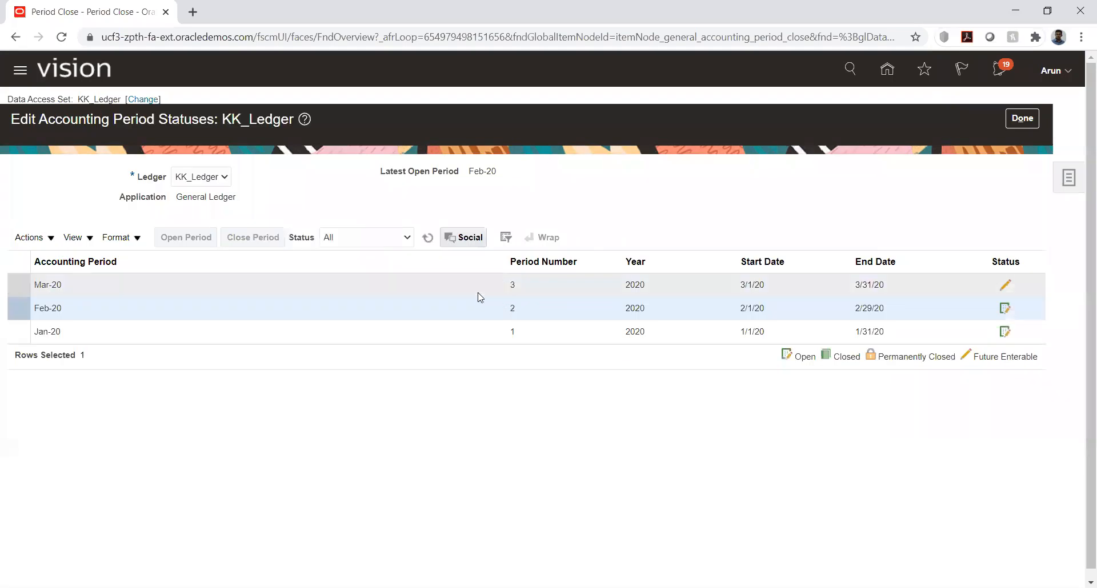
left_click(72, 286)
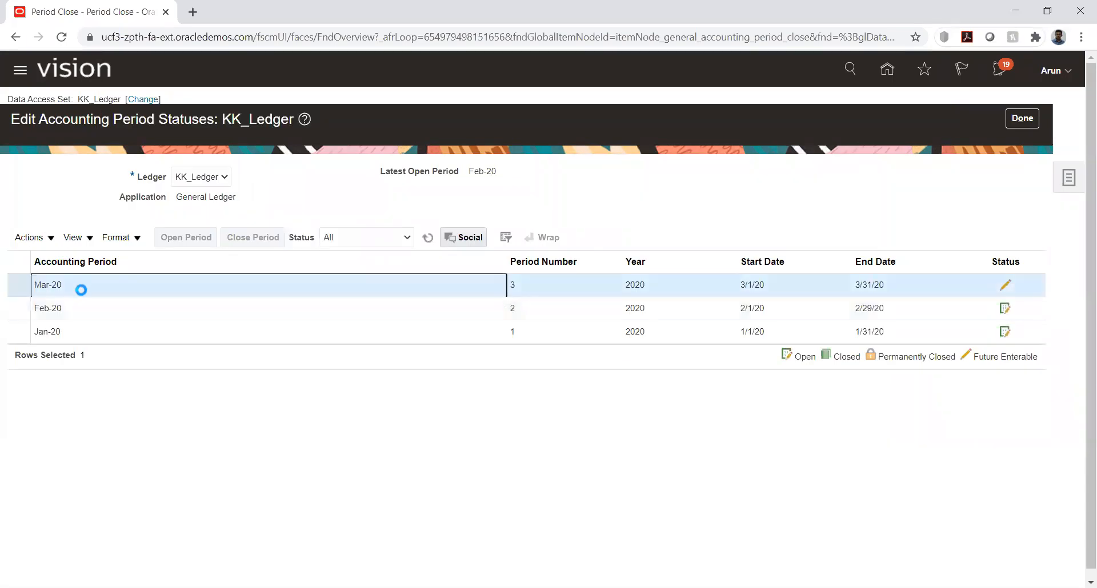
left_click(186, 237)
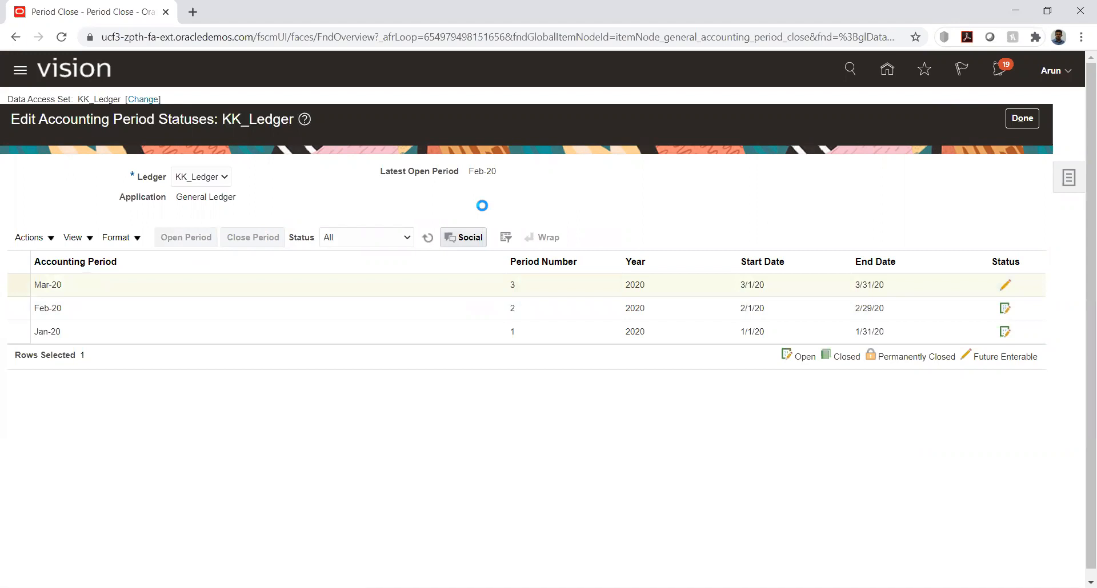
left_click(1008, 120)
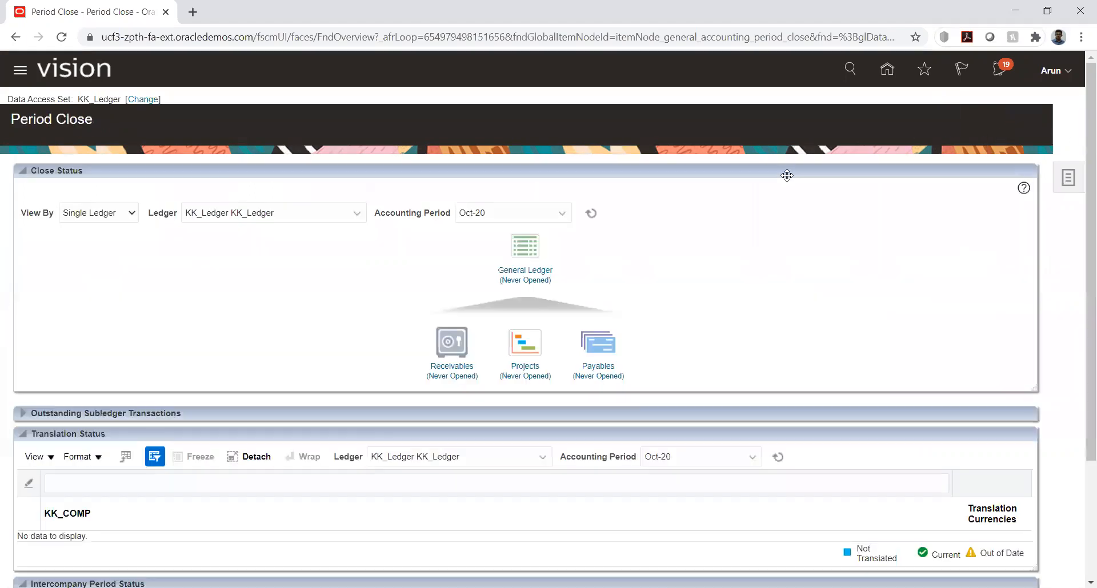
Submit the opening of the Feb-20 Receivables period for KK_Ledger and recheck that period's status
left_click(446, 366)
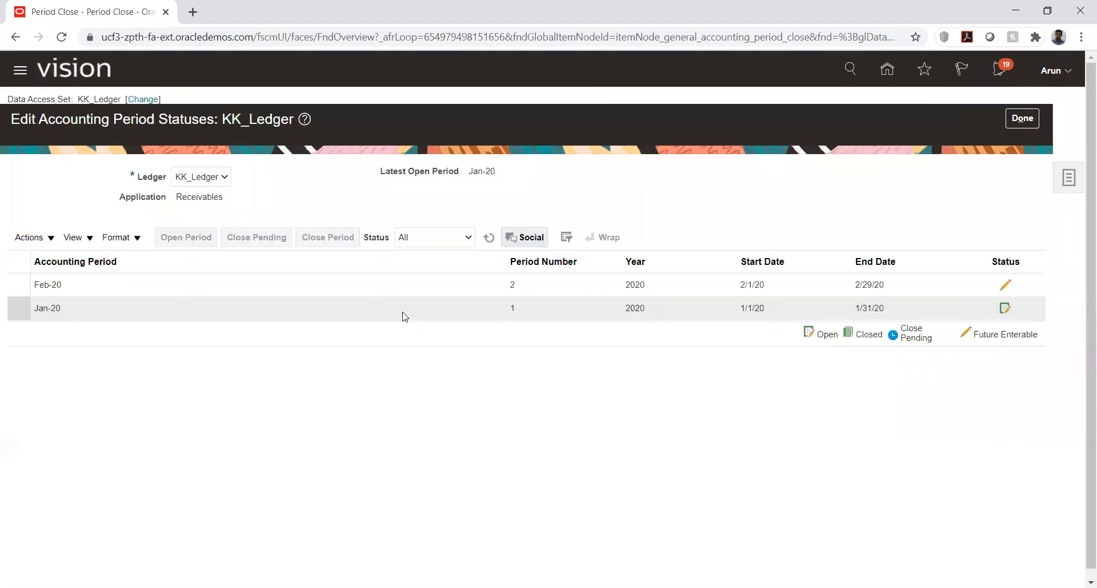
left_click(167, 286)
left_click(187, 237)
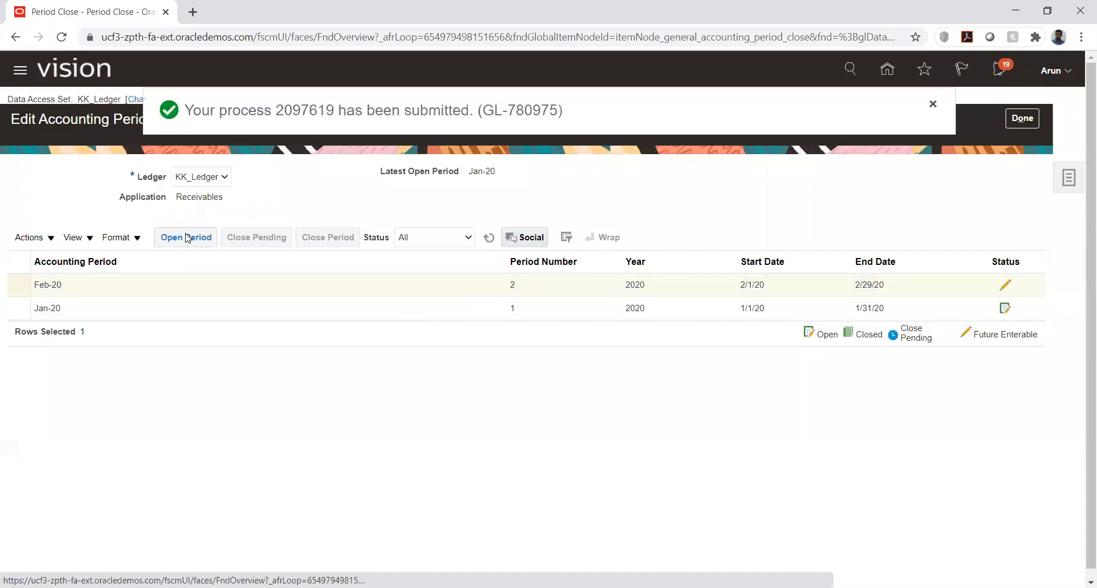
left_click(1022, 118)
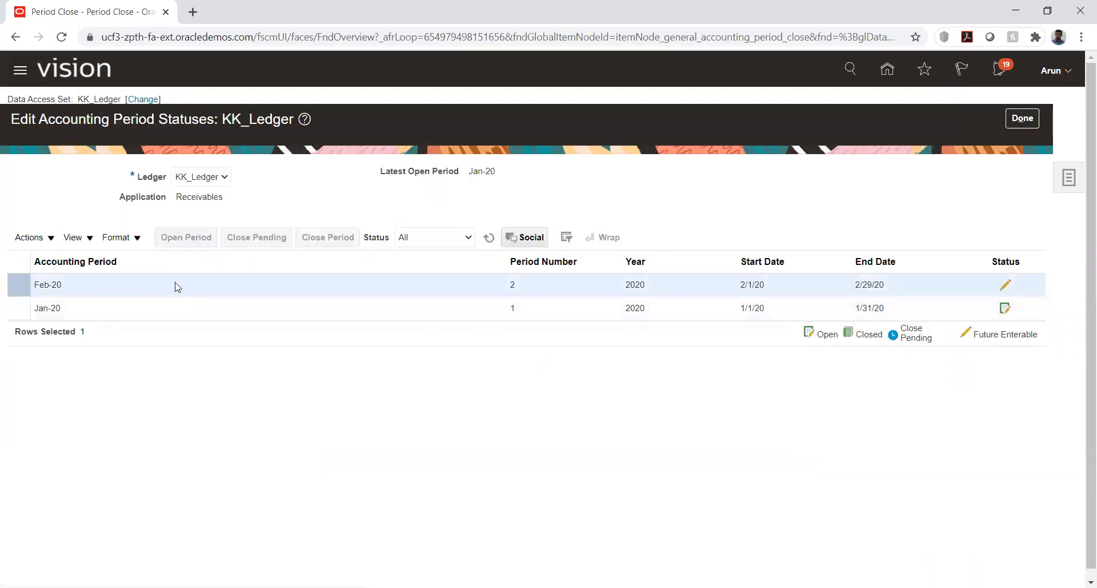
left_click(167, 284)
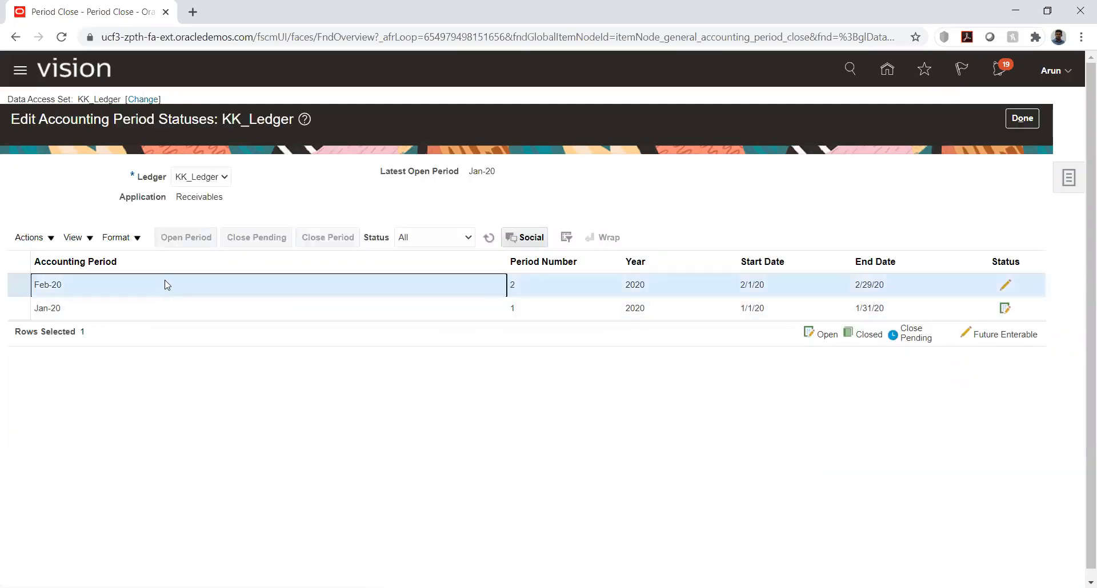
Refresh the Receivables period statuses, then submit the opening of the Apr-20 General Ledger period for KK_Ledger and return to Period Close
left_click(489, 238)
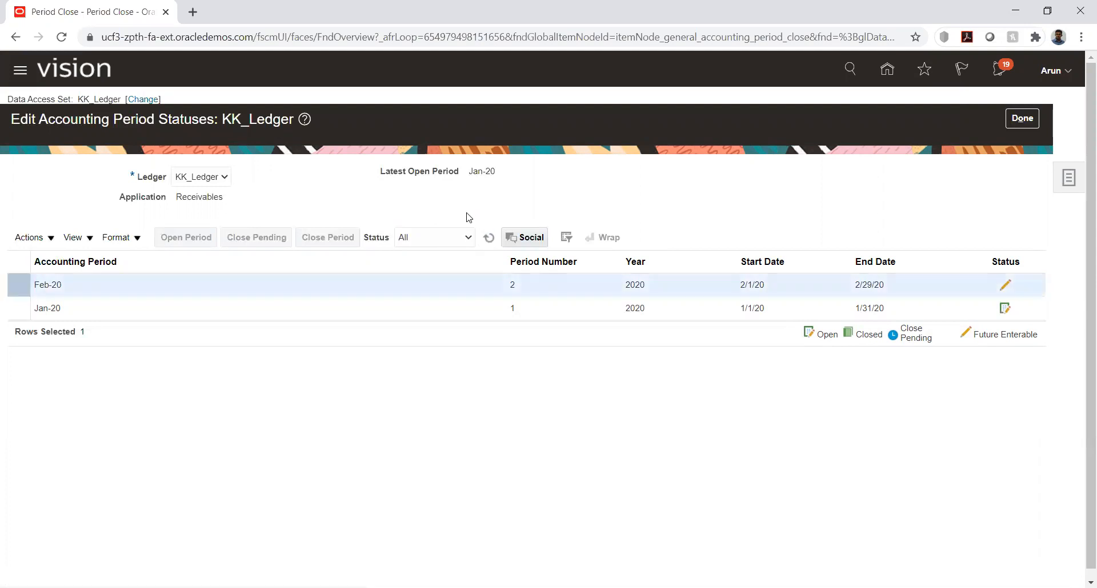
left_click(1010, 121)
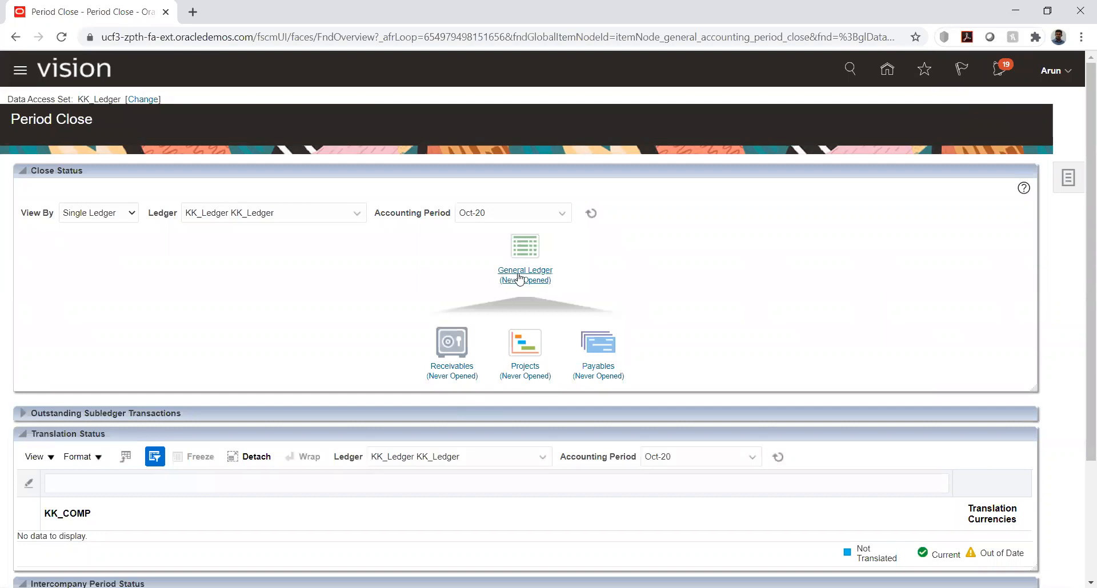
left_click(517, 273)
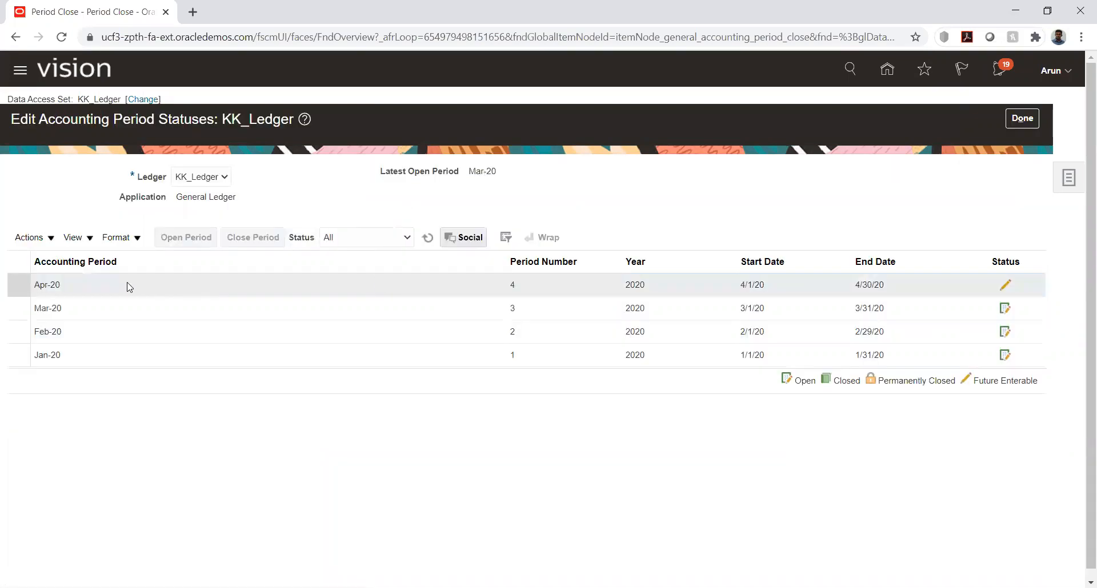
left_click(127, 282)
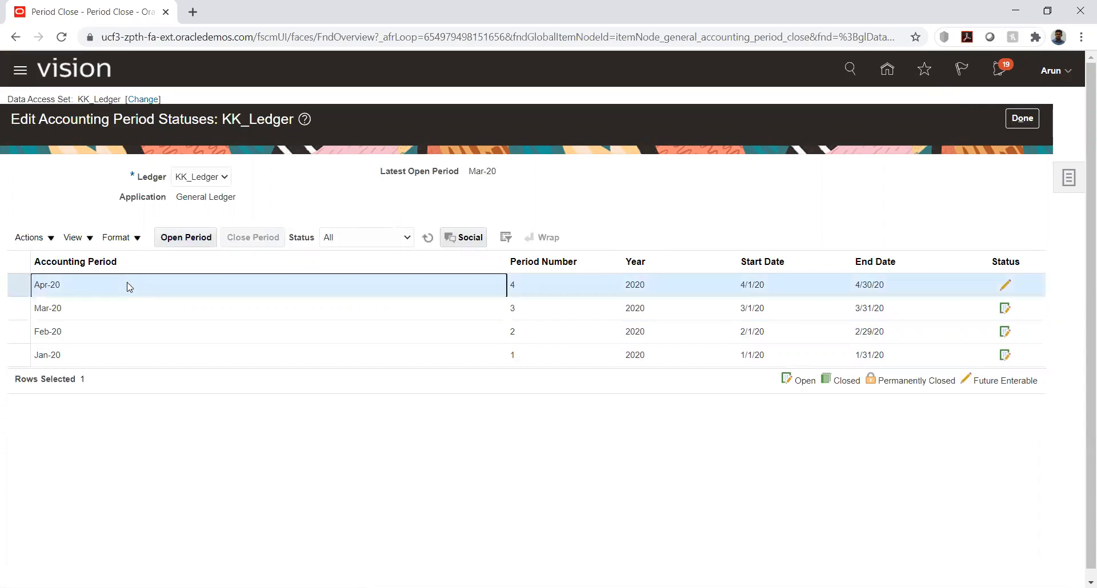
left_click(184, 239)
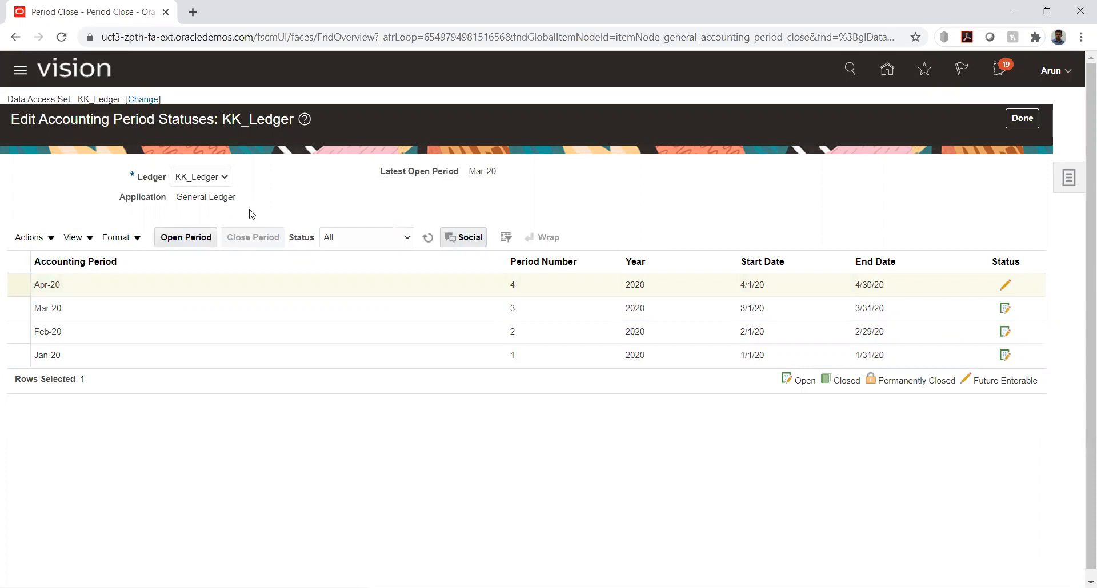
left_click(1022, 117)
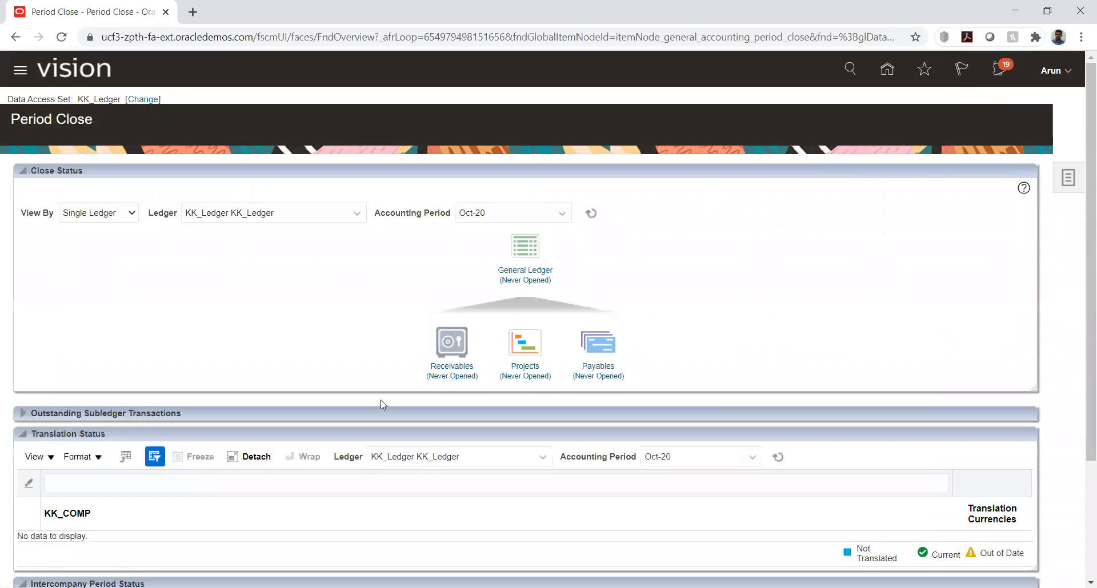
Submit the opening of the Mar-20 Receivables period for KK_Ledger and return to Period Close
left_click(450, 371)
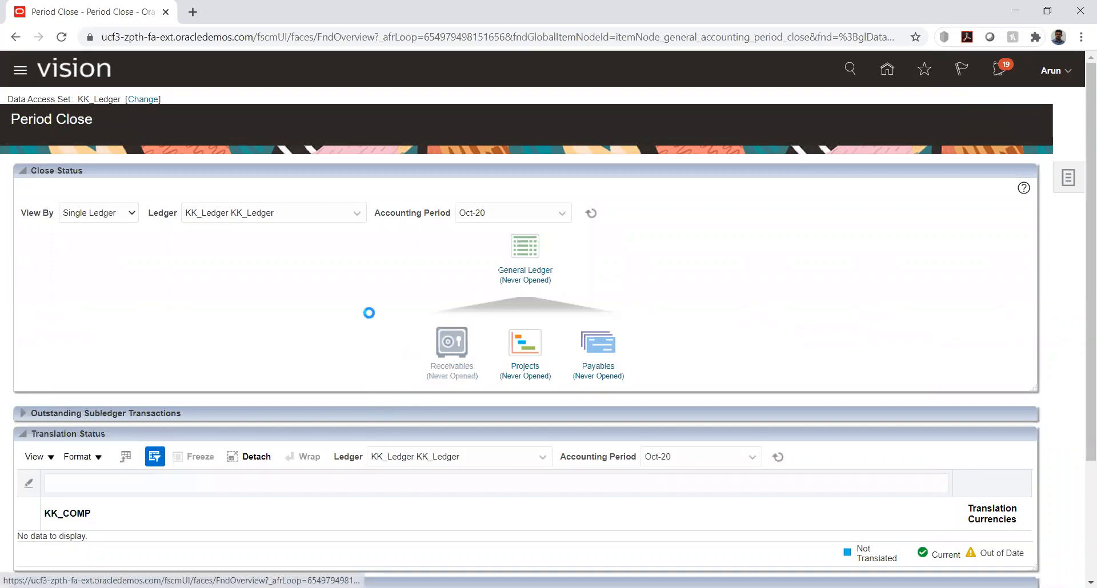
left_click(112, 284)
left_click(180, 235)
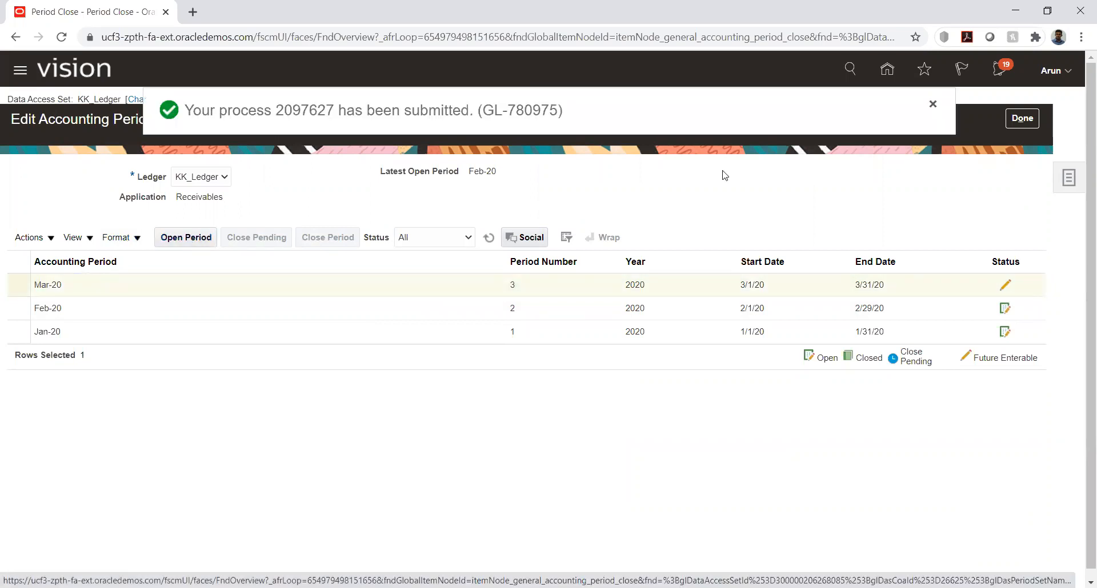
left_click(1022, 118)
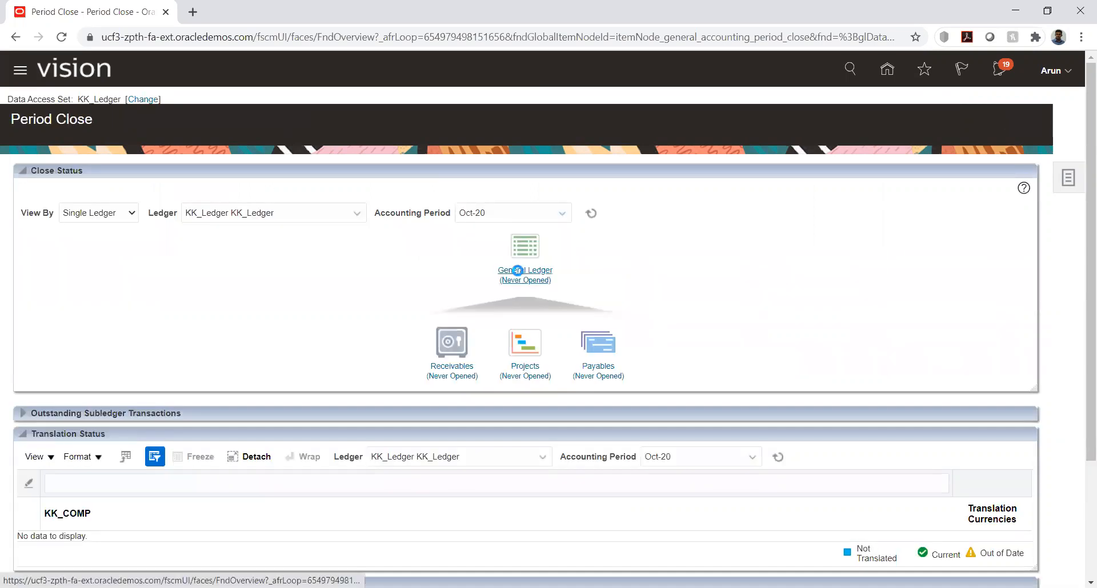
Submit the opening of the May-20 General Ledger period for KK_Ledger and return to Period Close
left_click(518, 275)
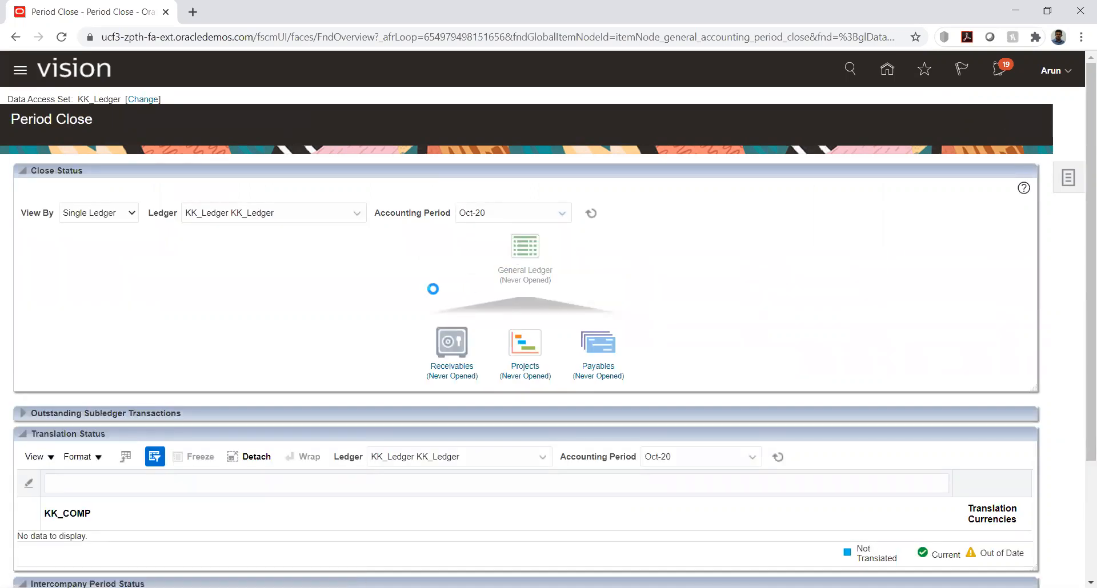
left_click(88, 286)
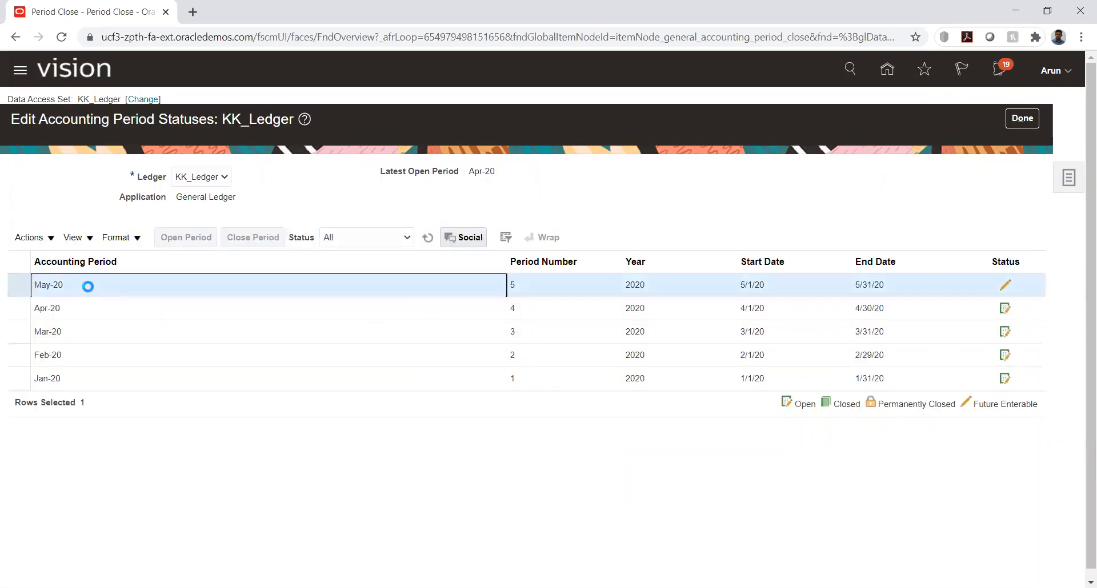
left_click(188, 237)
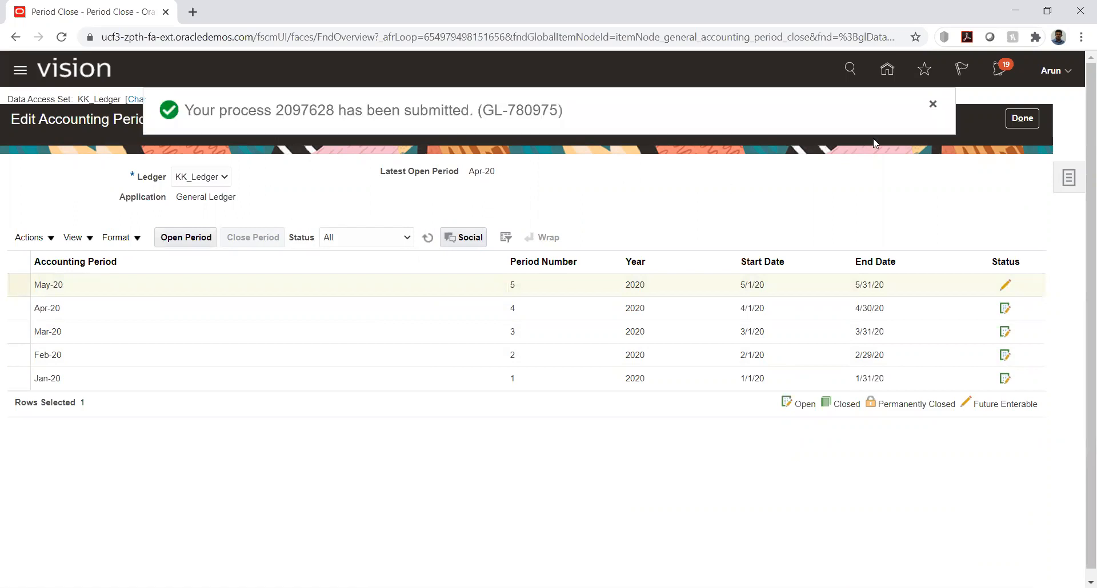
left_click(1021, 114)
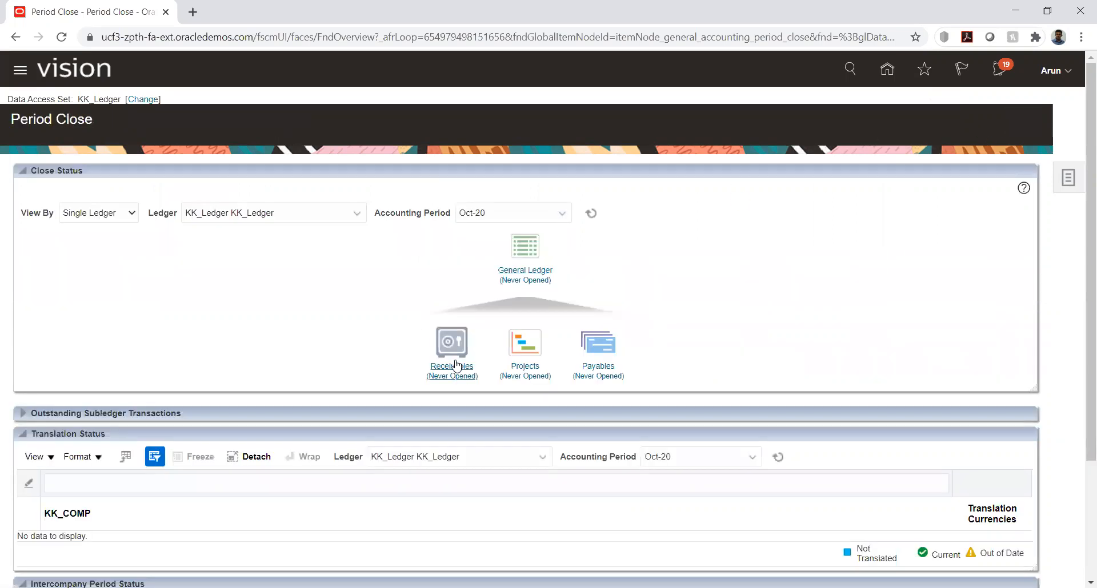
Submit the opening of the Apr-20 Receivables period for KK_Ledger after refreshing the period list, and return to Period Close
left_click(452, 359)
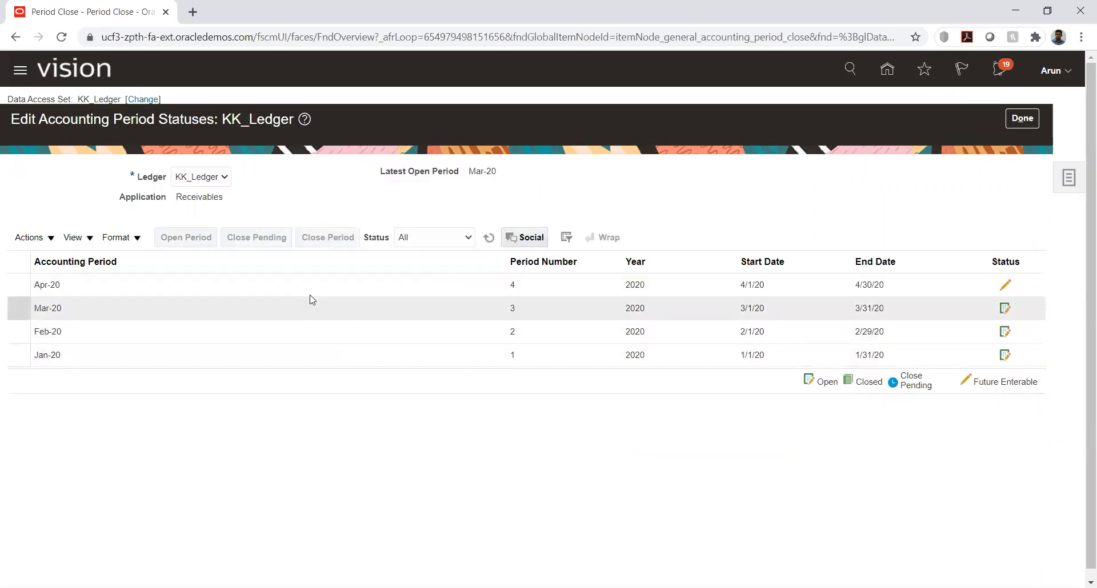
left_click(229, 282)
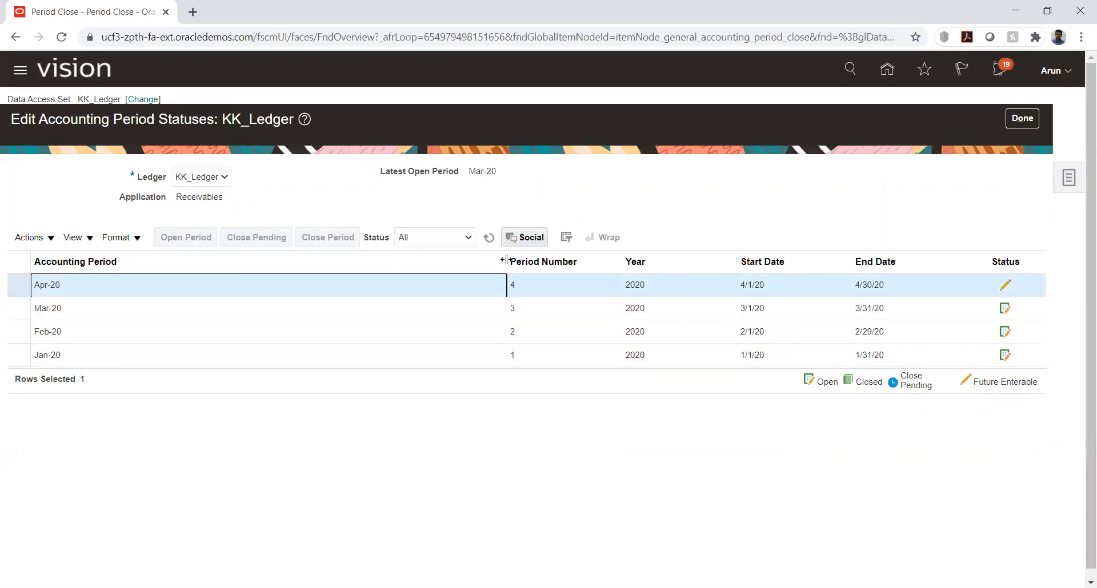
left_click(489, 239)
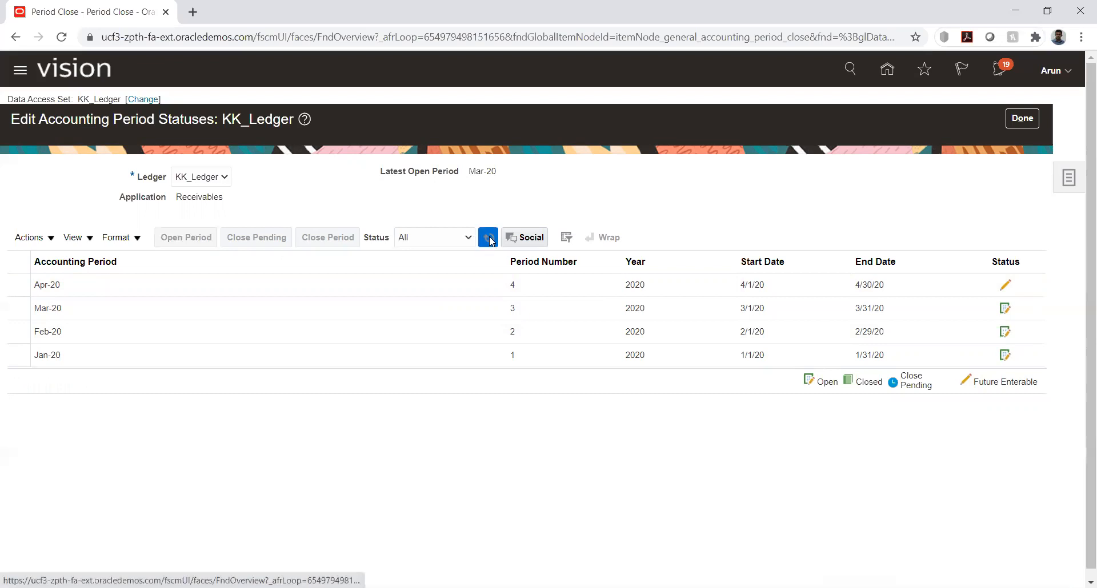
left_click(123, 283)
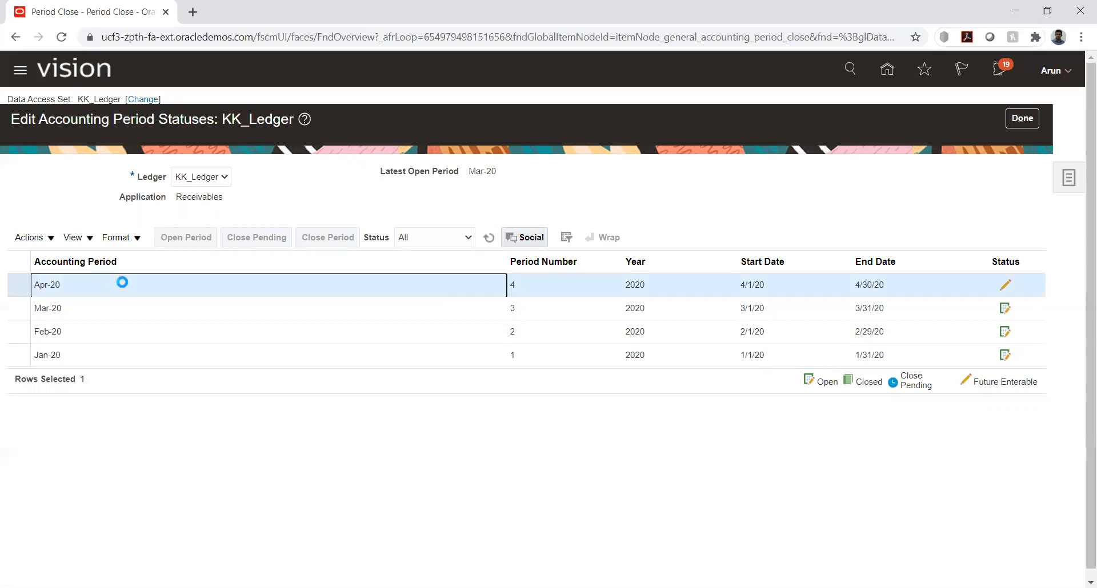
left_click(185, 237)
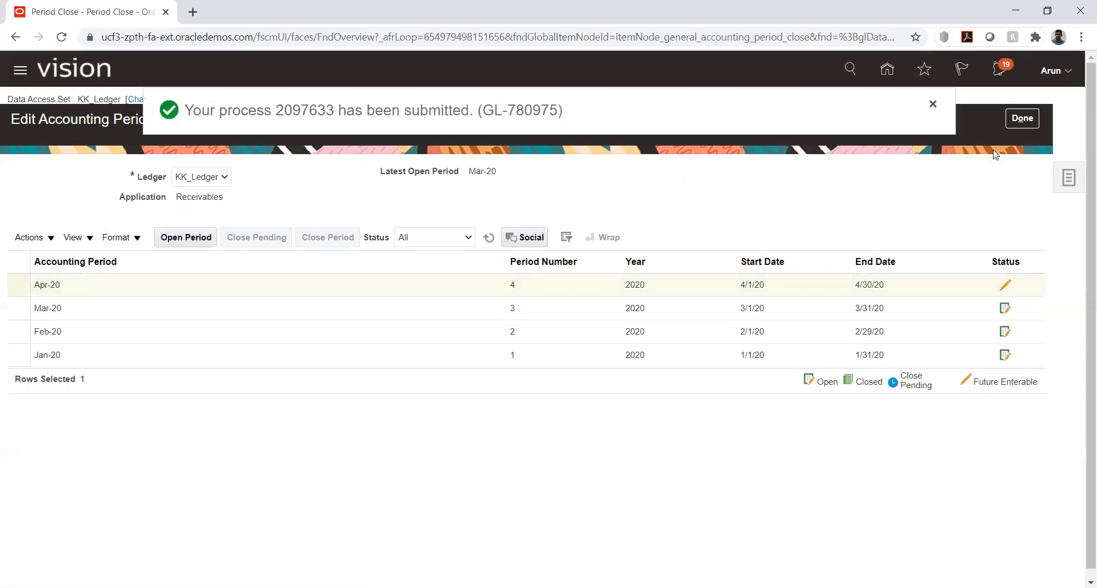
left_click(1021, 118)
Submit the opening of the Jun-20 General Ledger period for KK_Ledger and return to Period Close
left_click(518, 283)
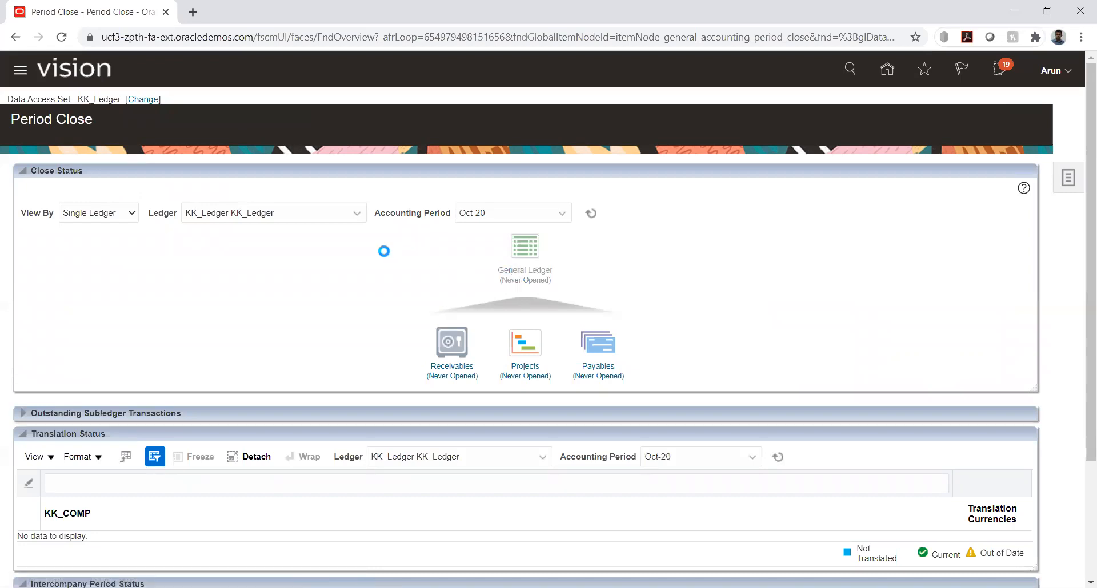
left_click(89, 284)
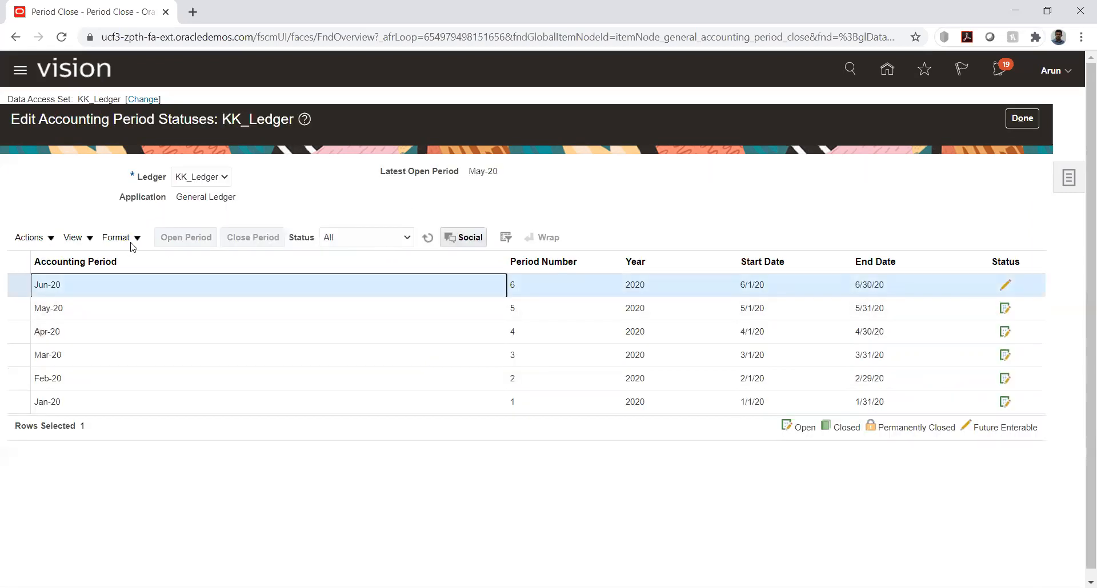
left_click(186, 238)
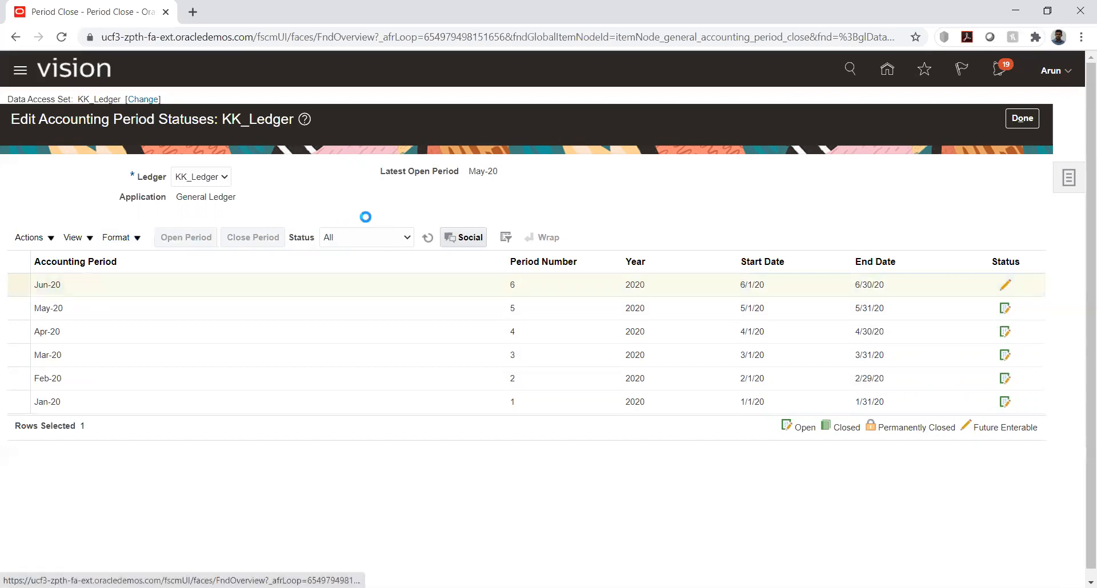
left_click(1022, 120)
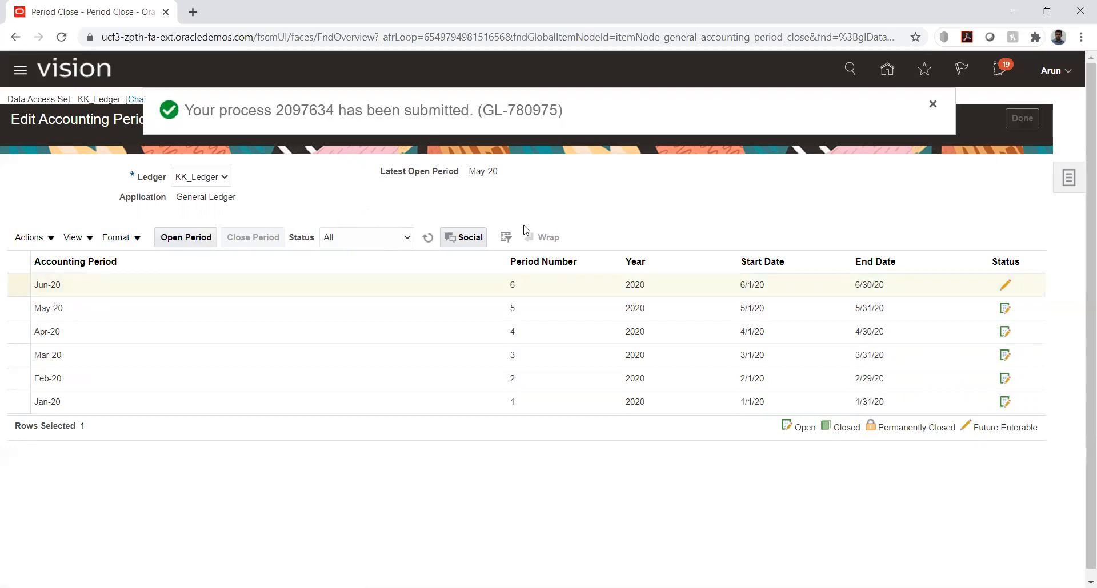
Submit the opening of the May-20 Receivables period for KK_Ledger and return to Period Close
left_click(460, 364)
left_click(200, 286)
left_click(174, 237)
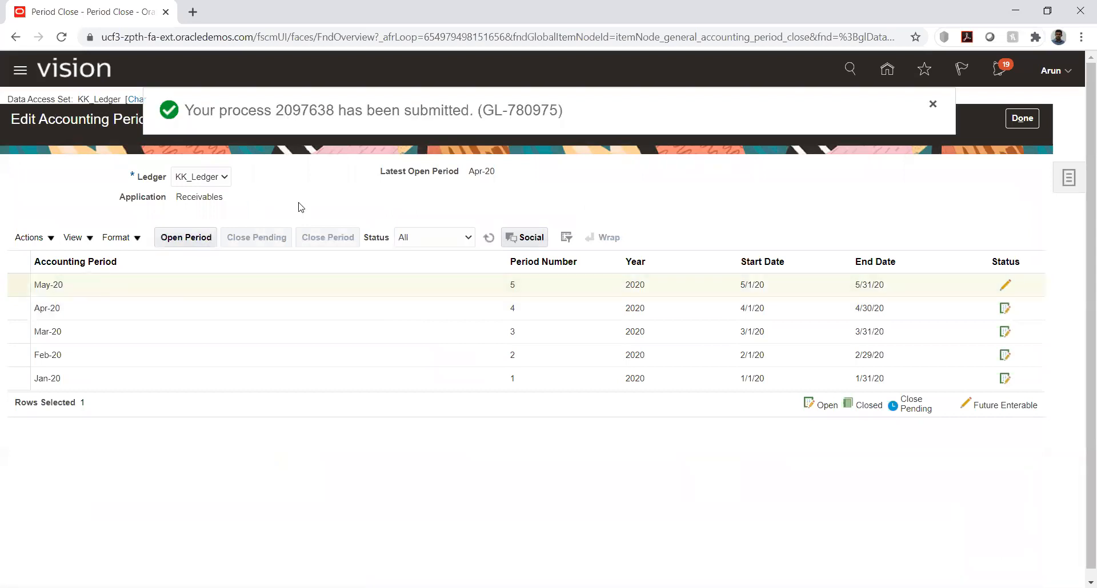
left_click(1020, 119)
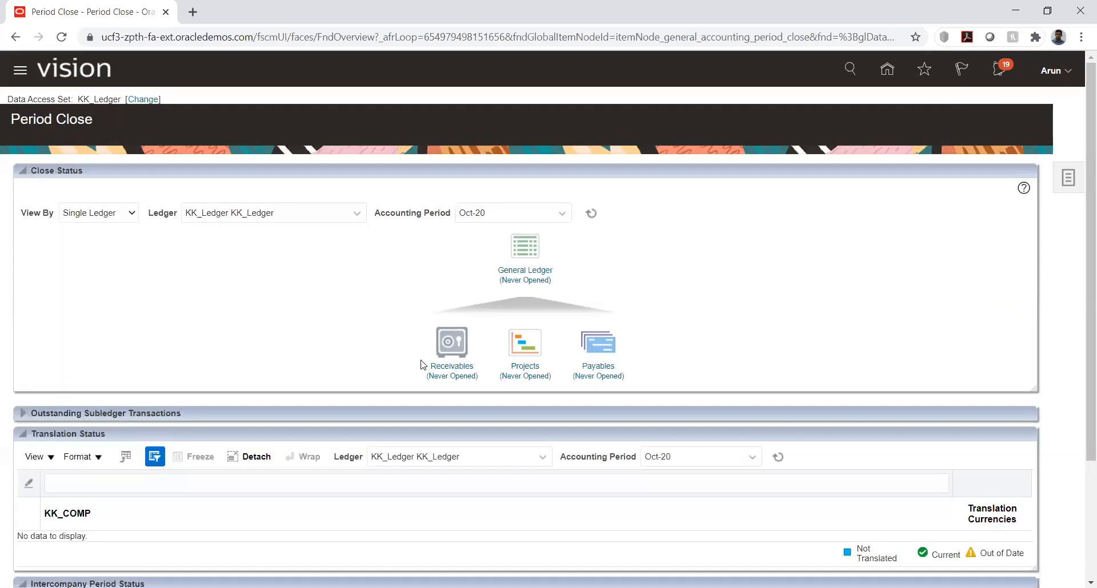
Submit the opening of the Jul-20 General Ledger period for KK_Ledger and return to Period Close
left_click(526, 279)
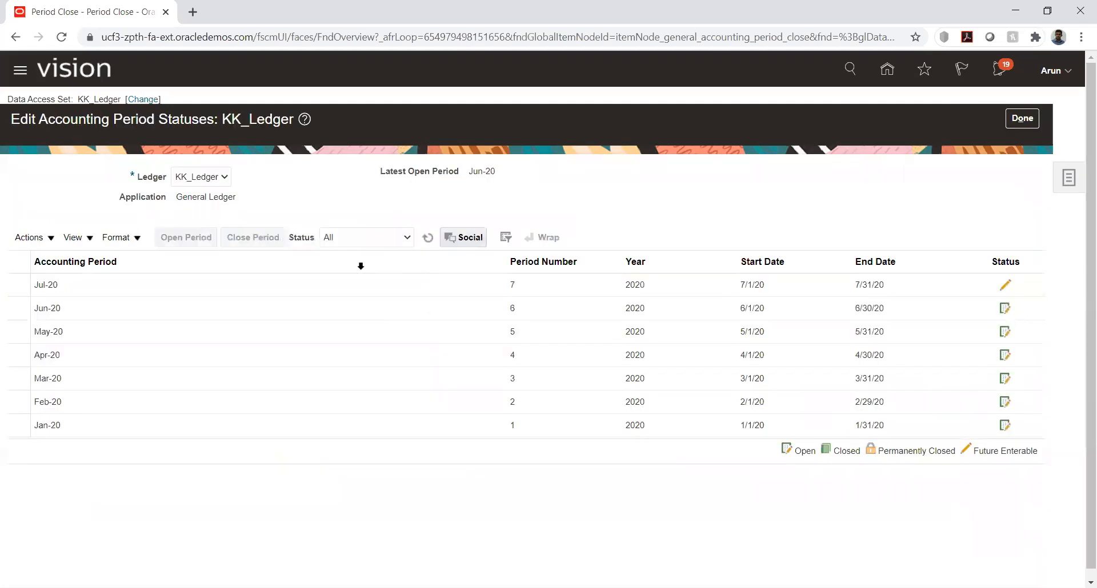
left_click(91, 285)
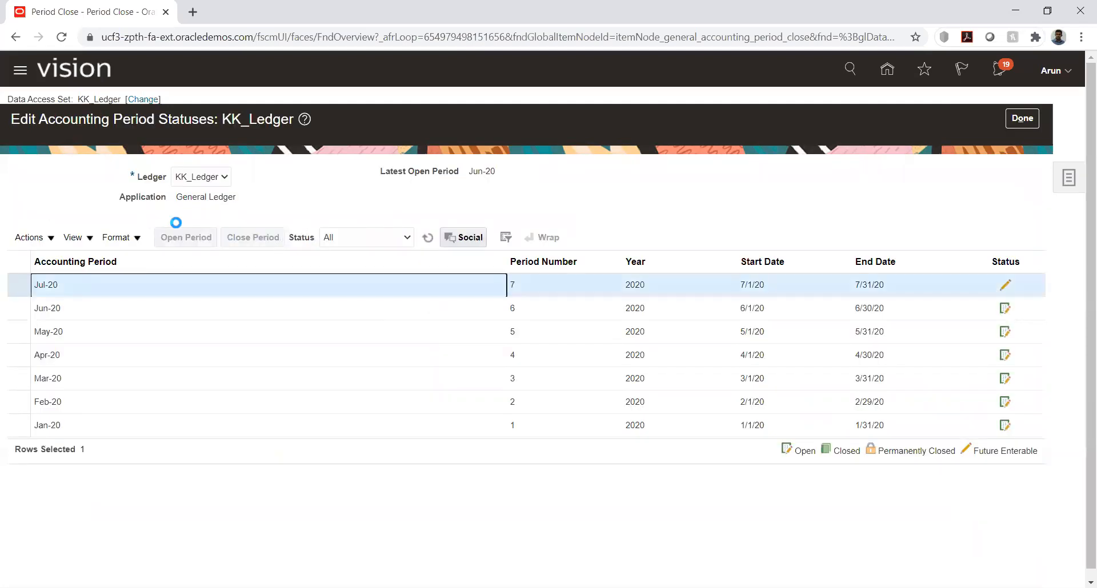
left_click(198, 235)
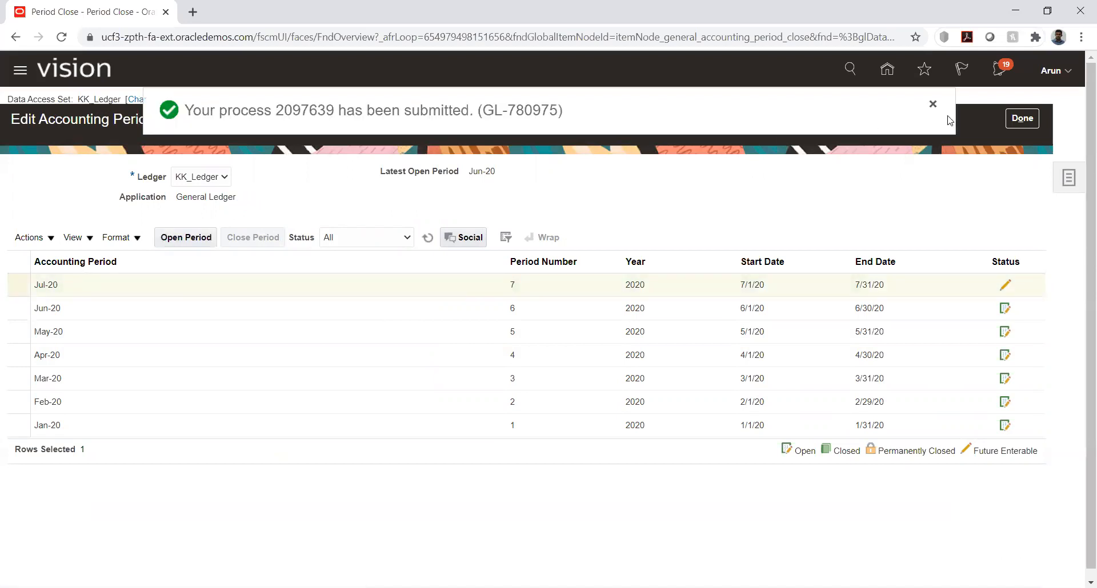
left_click(1022, 119)
Submit the opening of the Jun-20 Receivables period for KK_Ledger and return to Period Close
left_click(455, 370)
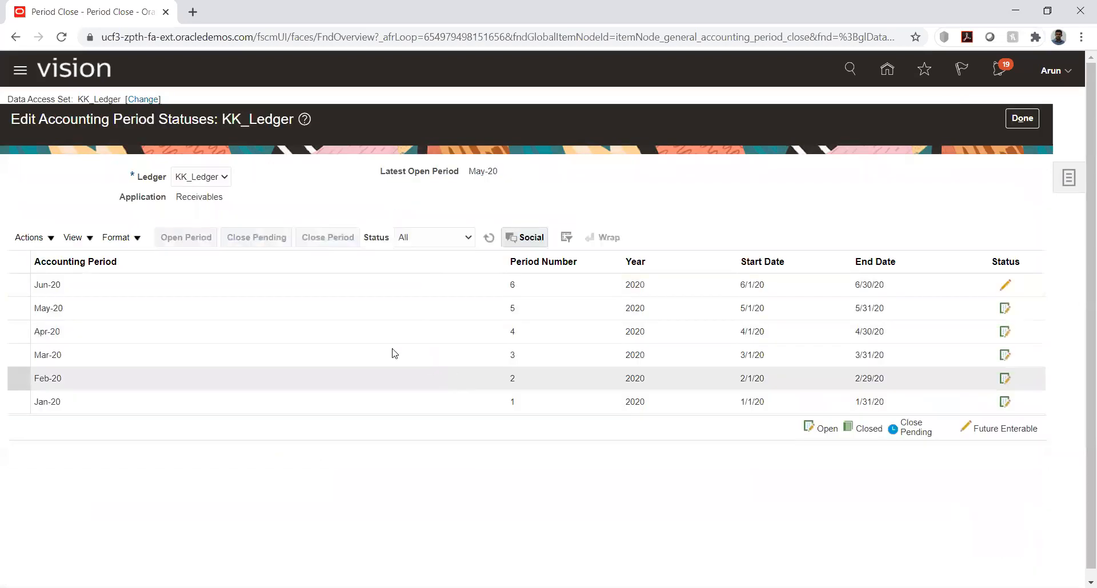
left_click(311, 287)
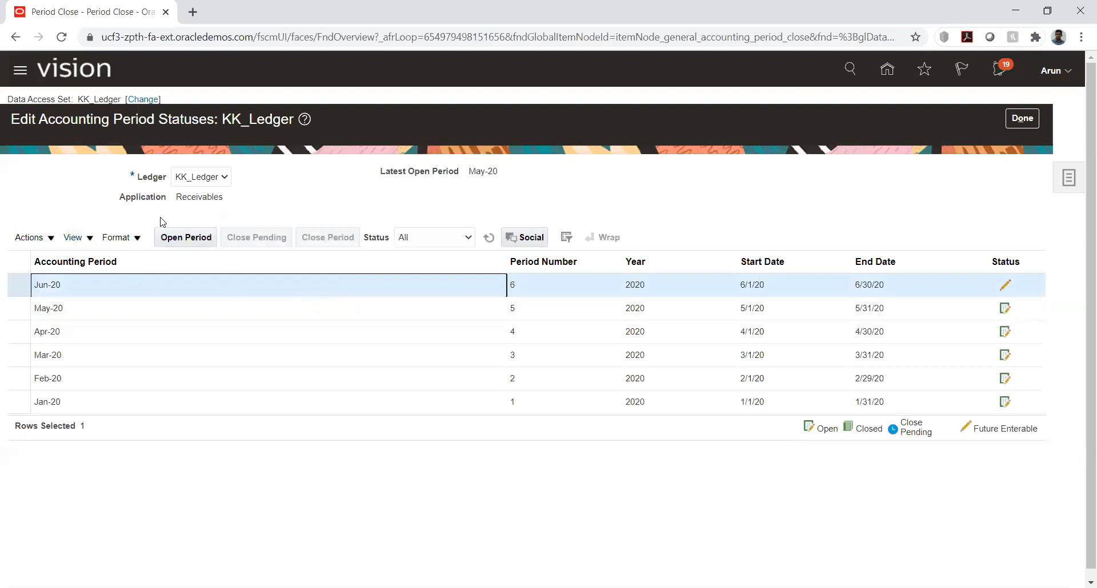
left_click(180, 242)
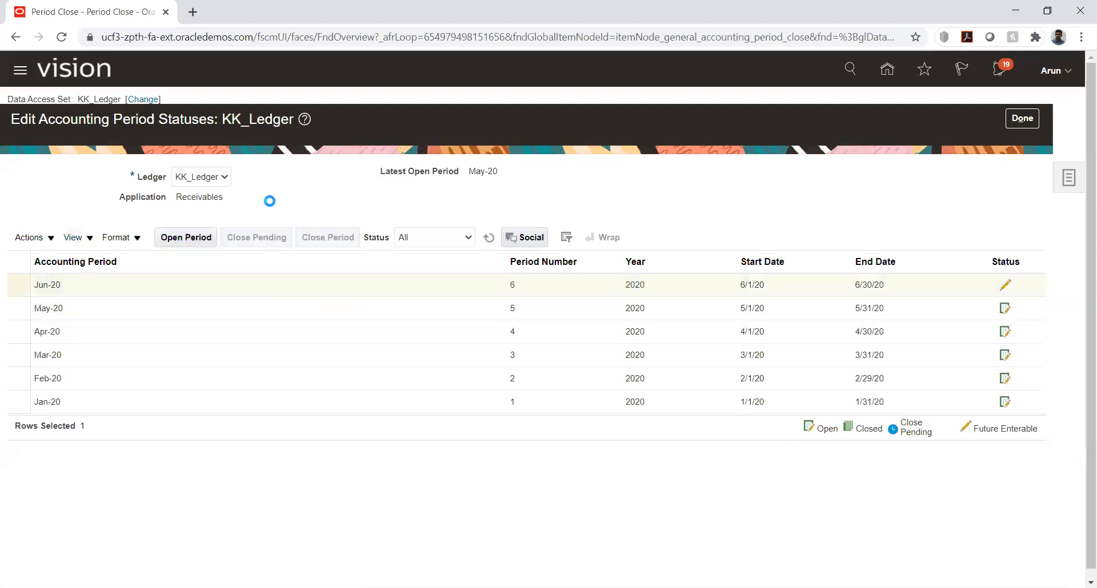
left_click(1022, 119)
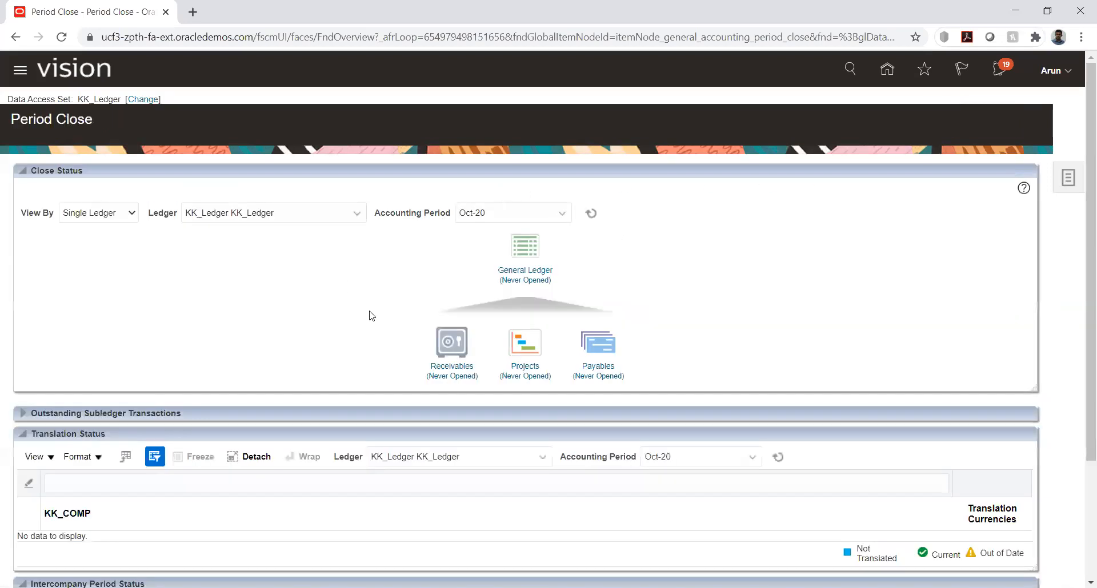
Refresh the Receivables period list for KK_Ledger and submit the opening of the Jul-20 period
left_click(457, 367)
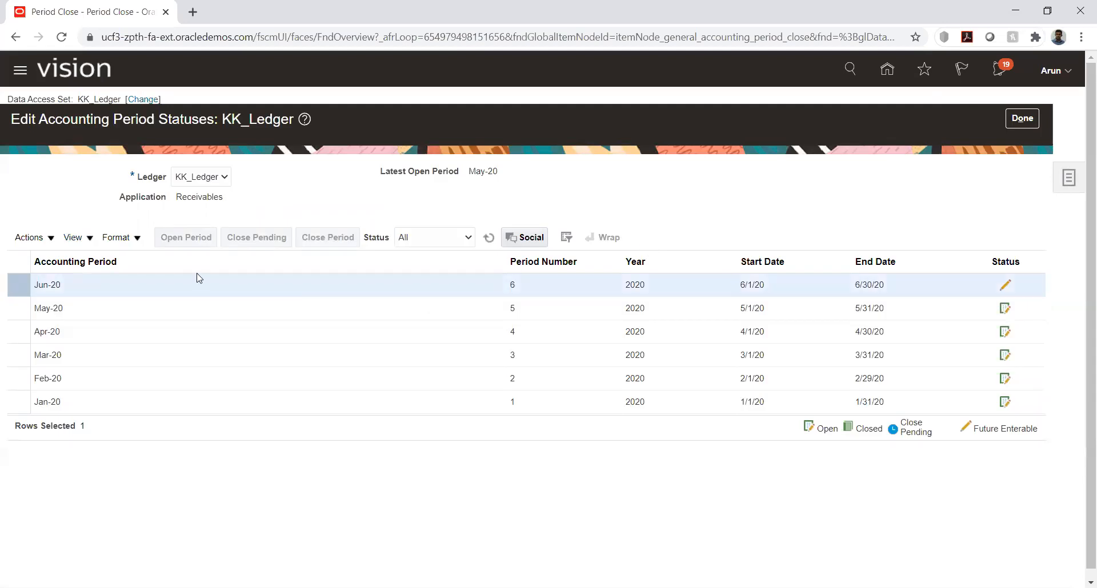
left_click(490, 238)
left_click(489, 238)
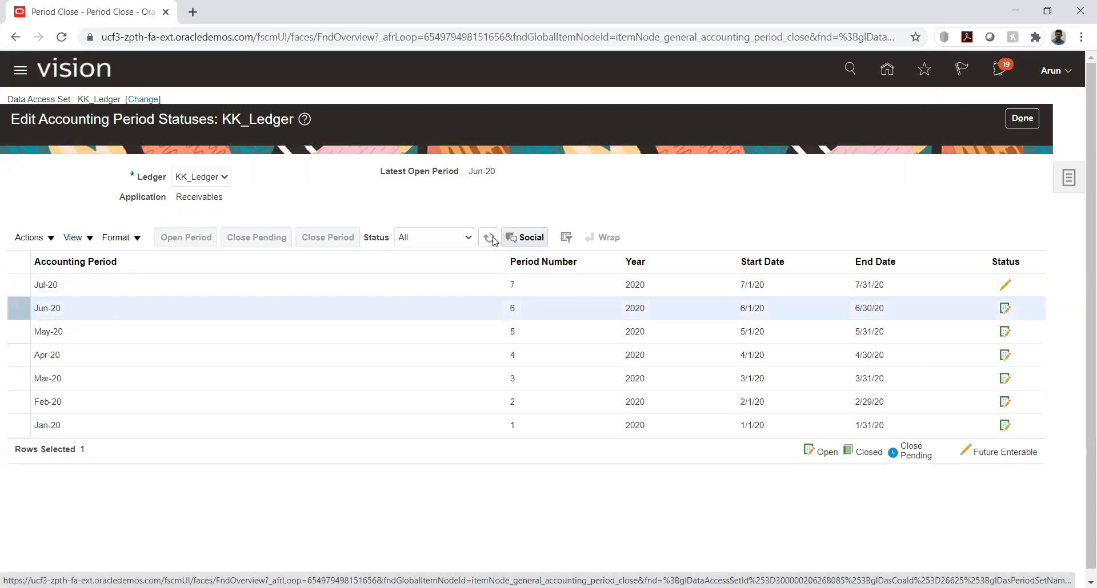
left_click(211, 283)
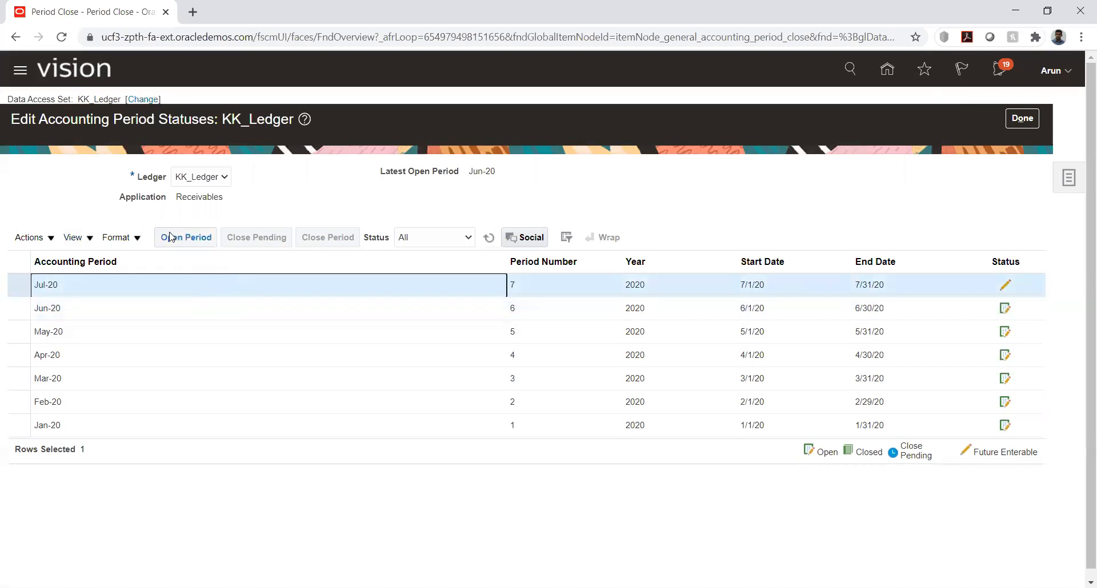
left_click(179, 237)
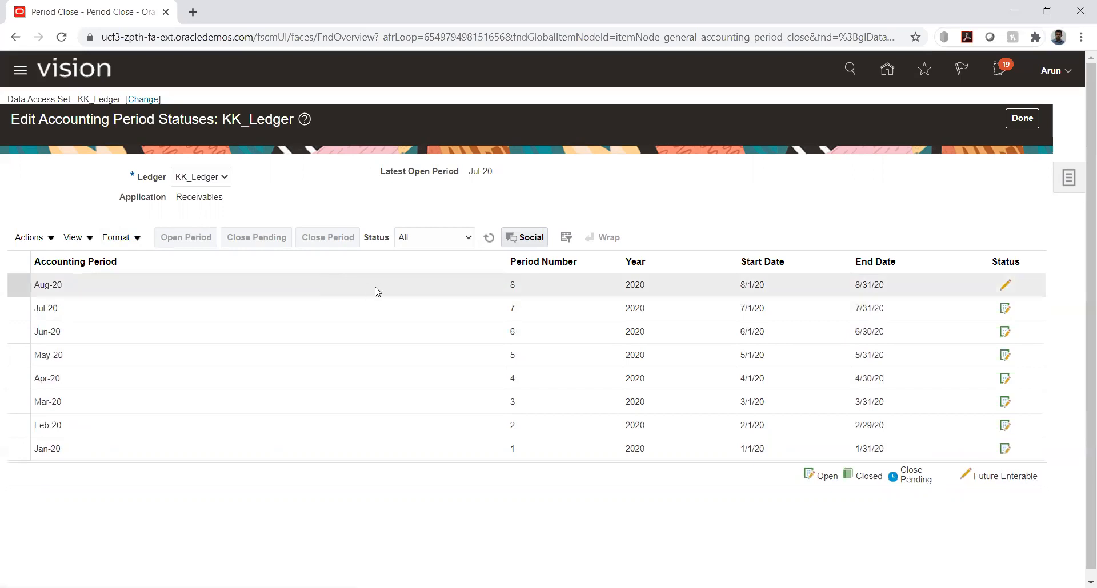
Submit the openings of the Aug-20 and Sep-20 Receivables periods for KK_Ledger, refreshing the period list in between
left_click(259, 290)
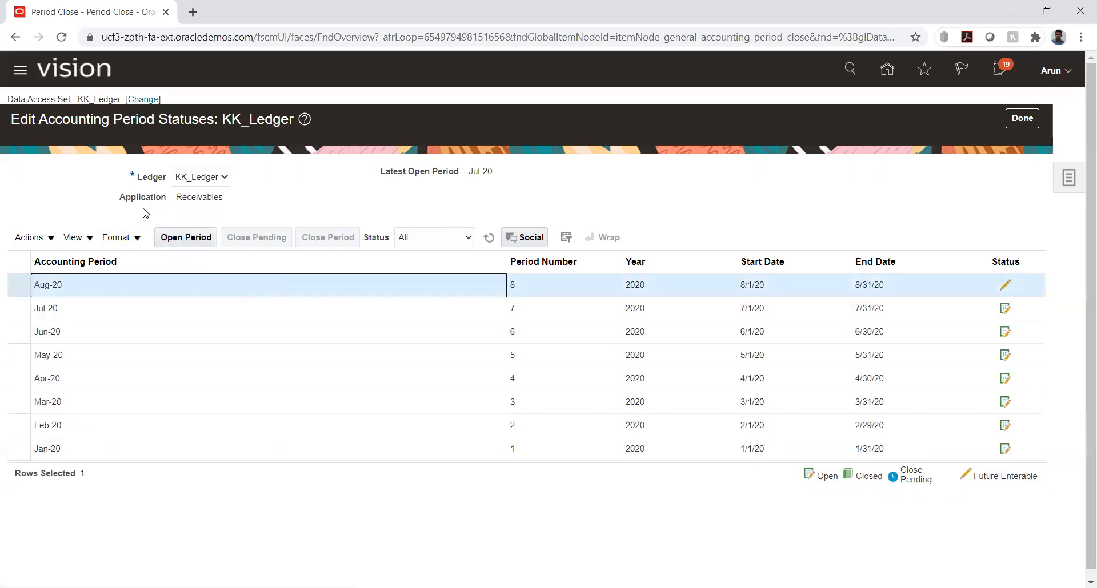
left_click(174, 240)
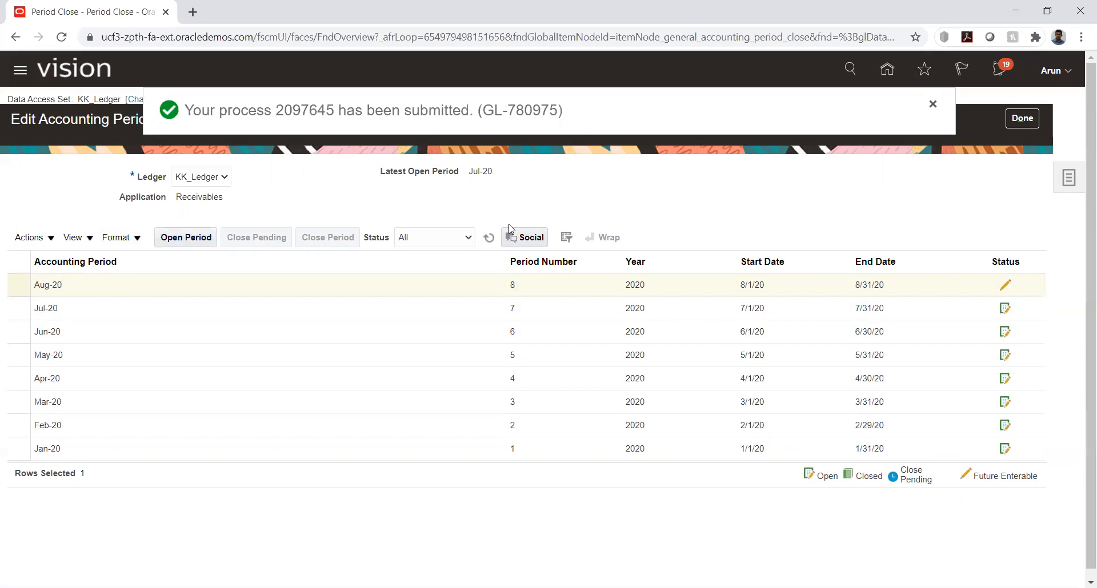
left_click(489, 238)
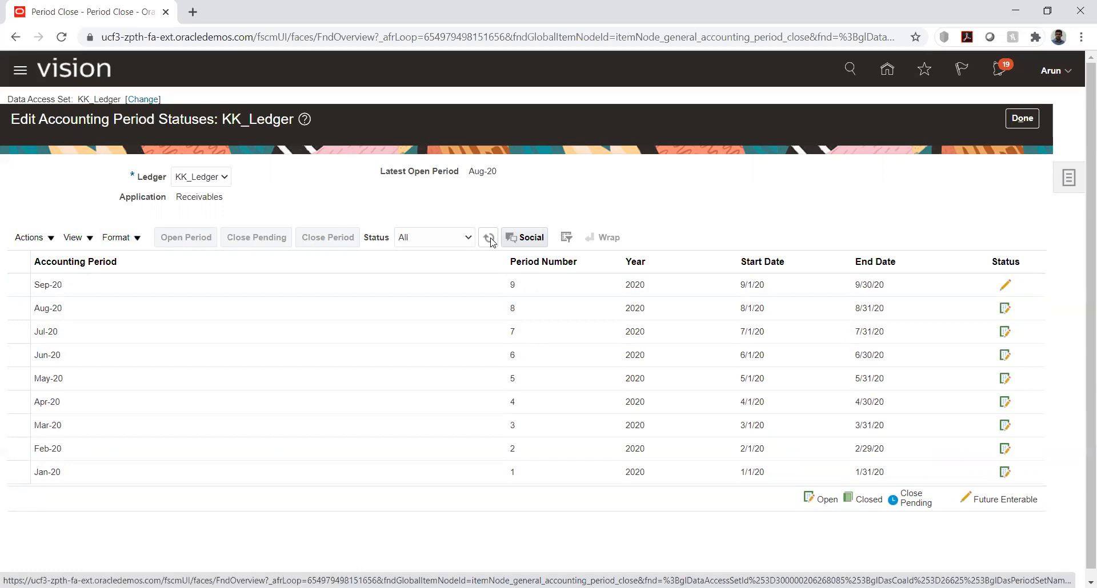
left_click(169, 284)
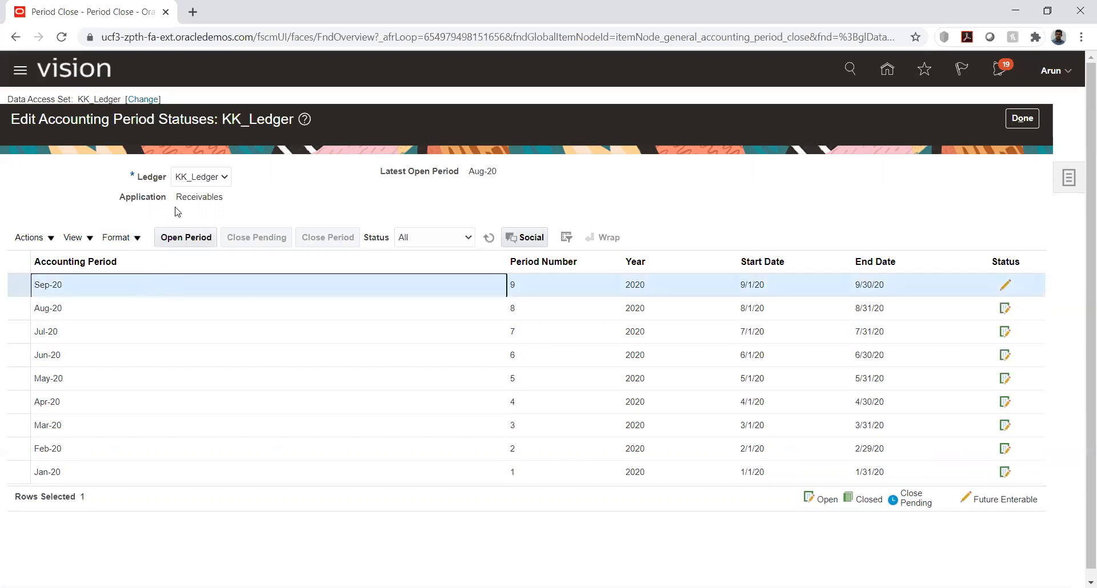
left_click(186, 237)
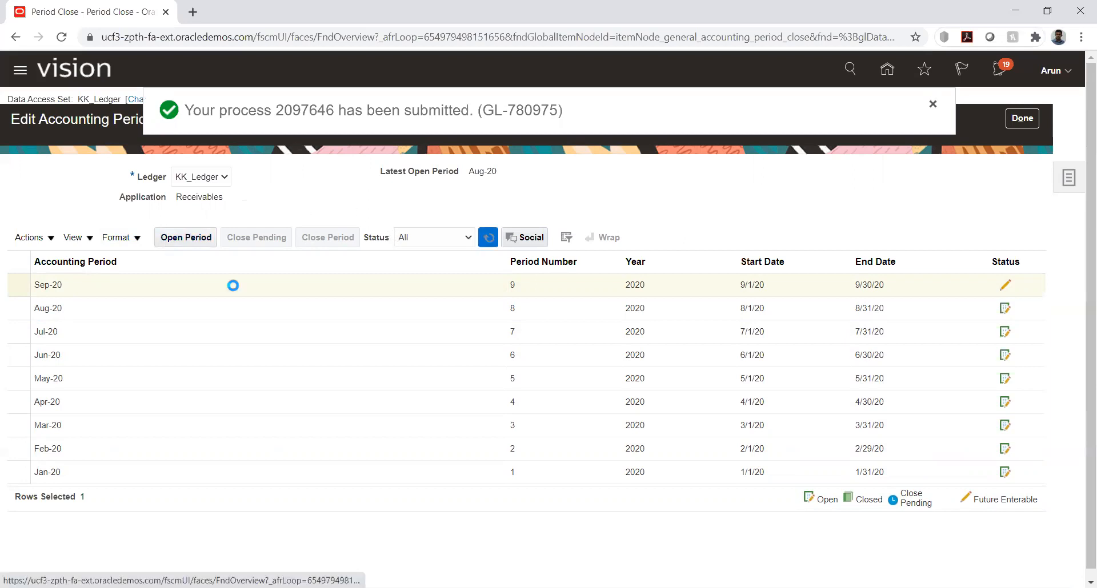
Submit the opening of the Oct-20 Receivables period for KK_Ledger and return to Period Close
left_click(130, 285)
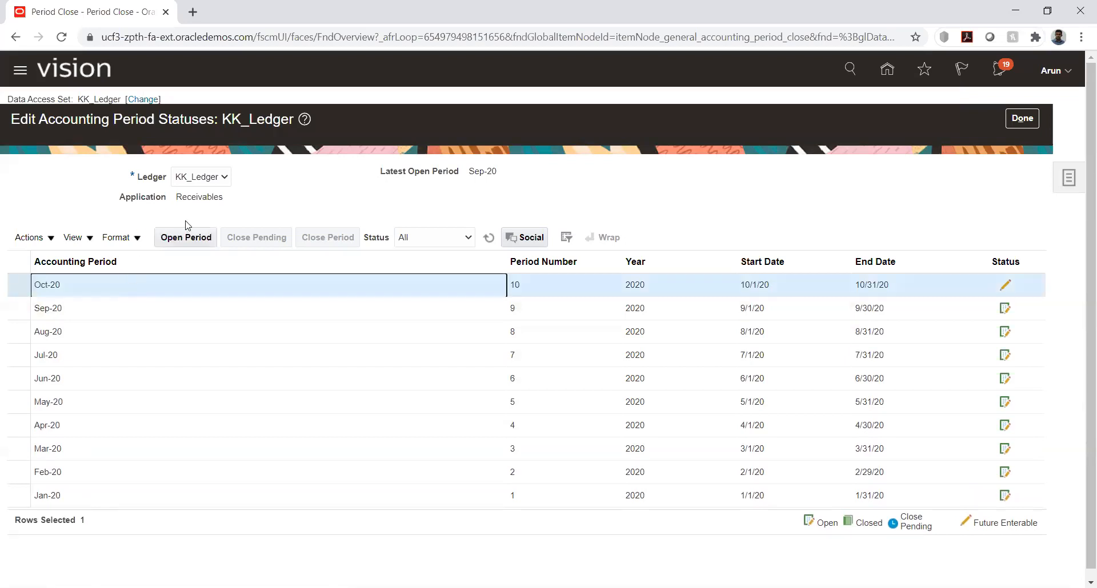
left_click(192, 237)
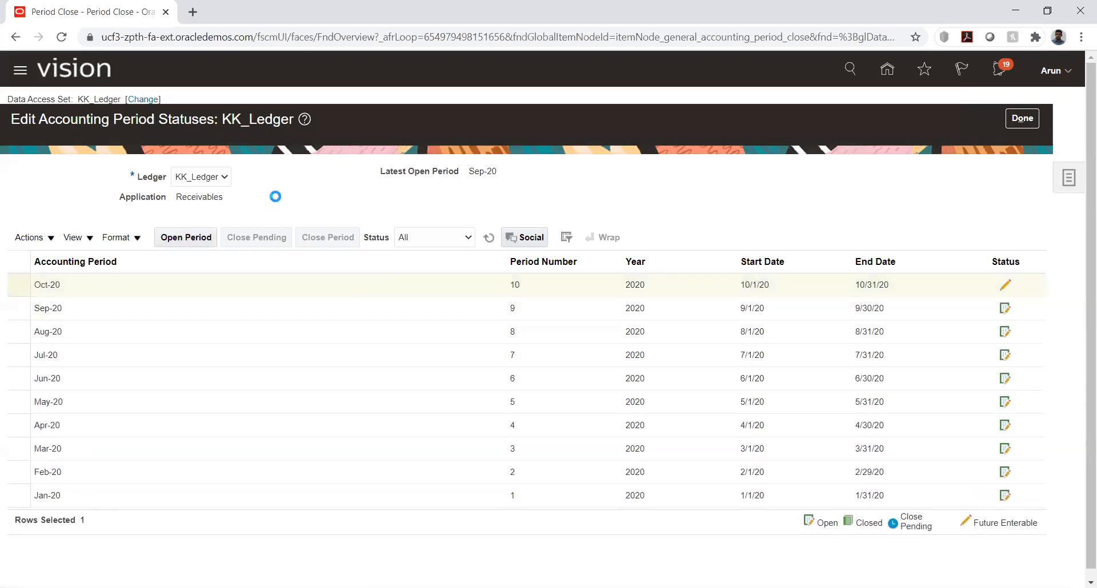
left_click(1022, 118)
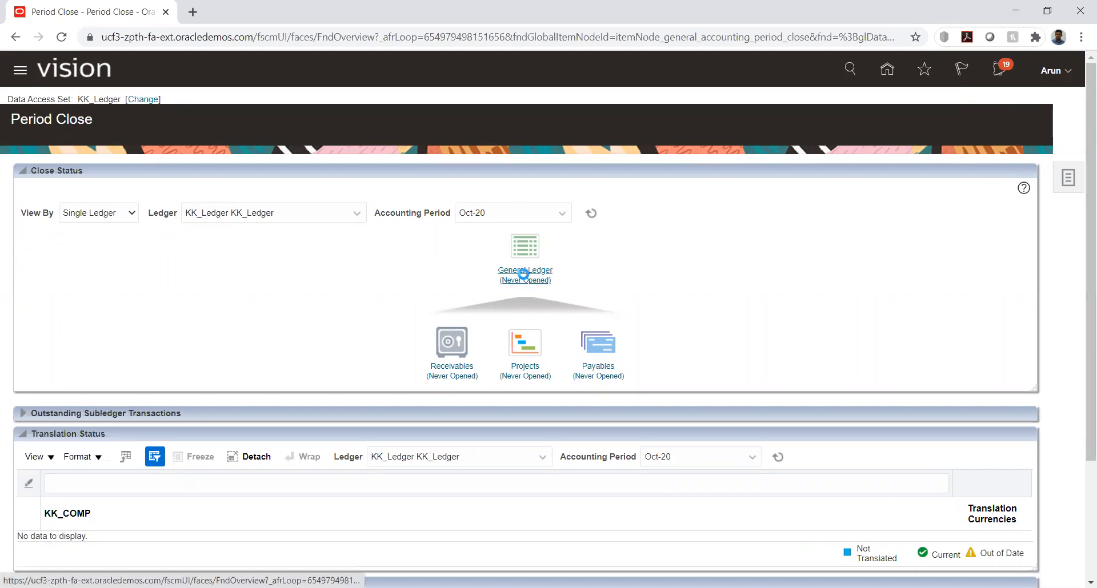
Submit the opening of the Aug-20 General Ledger period for KK_Ledger and refresh the period list
left_click(524, 279)
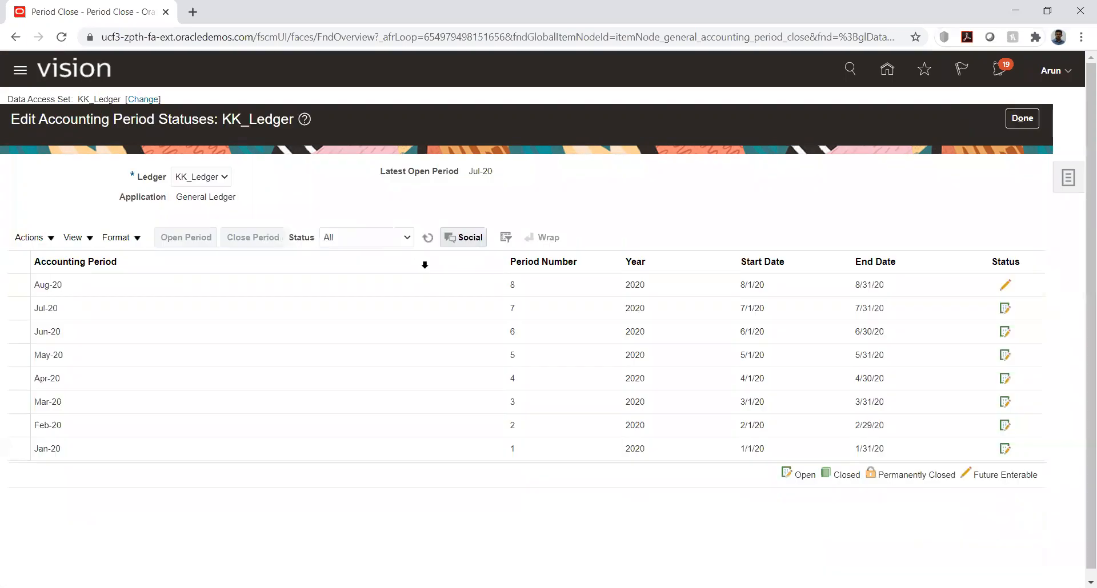
left_click(124, 284)
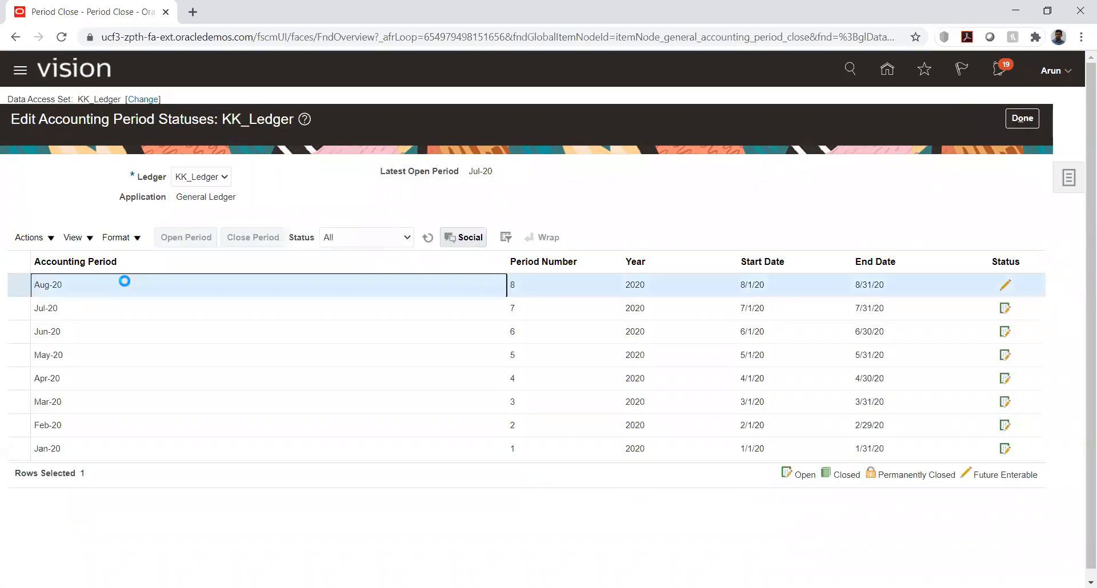
left_click(186, 237)
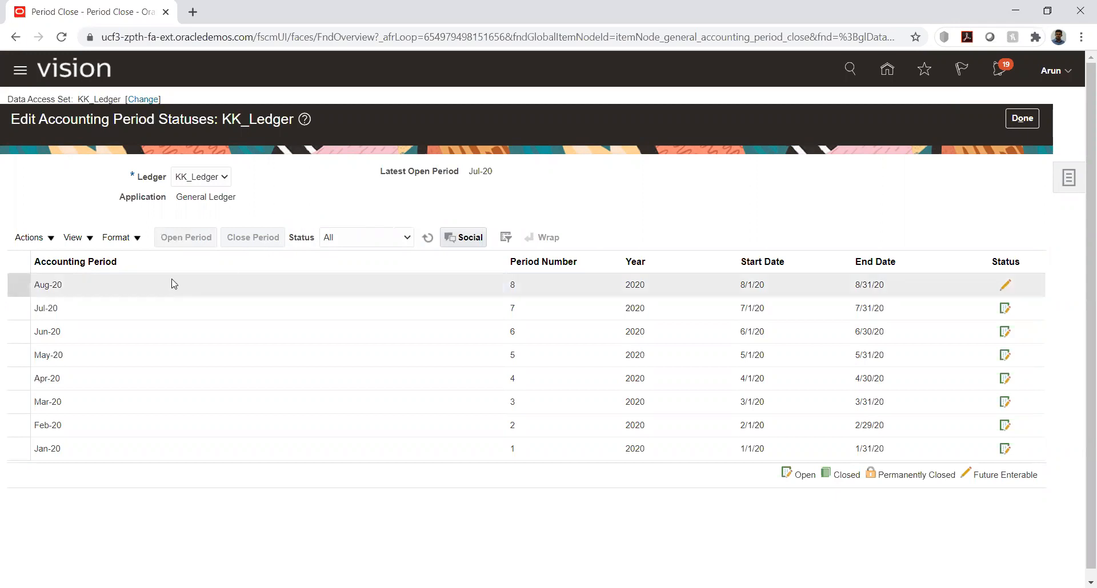
left_click(429, 238)
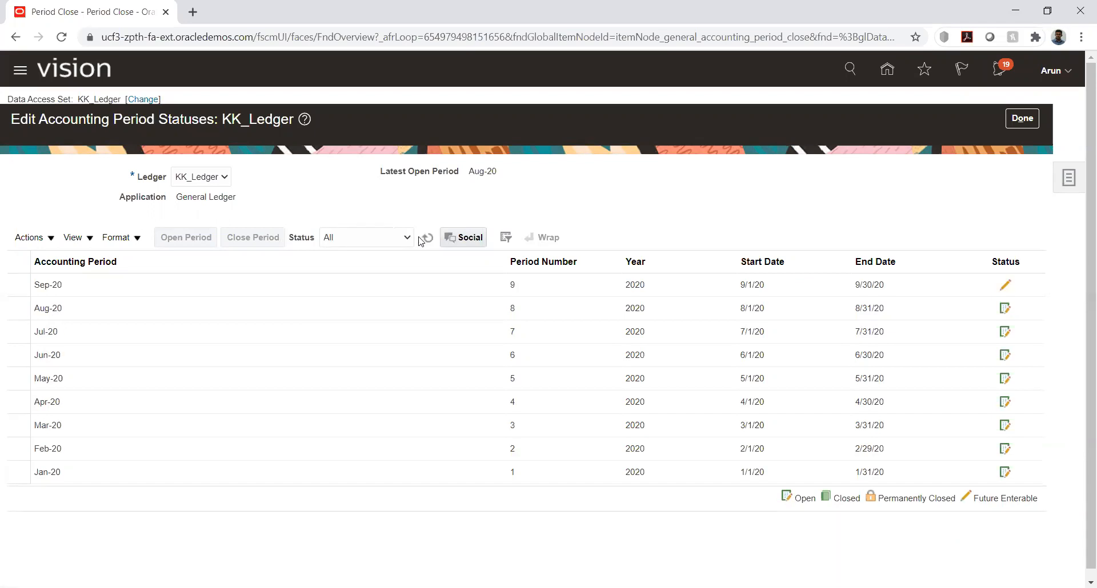
left_click(430, 239)
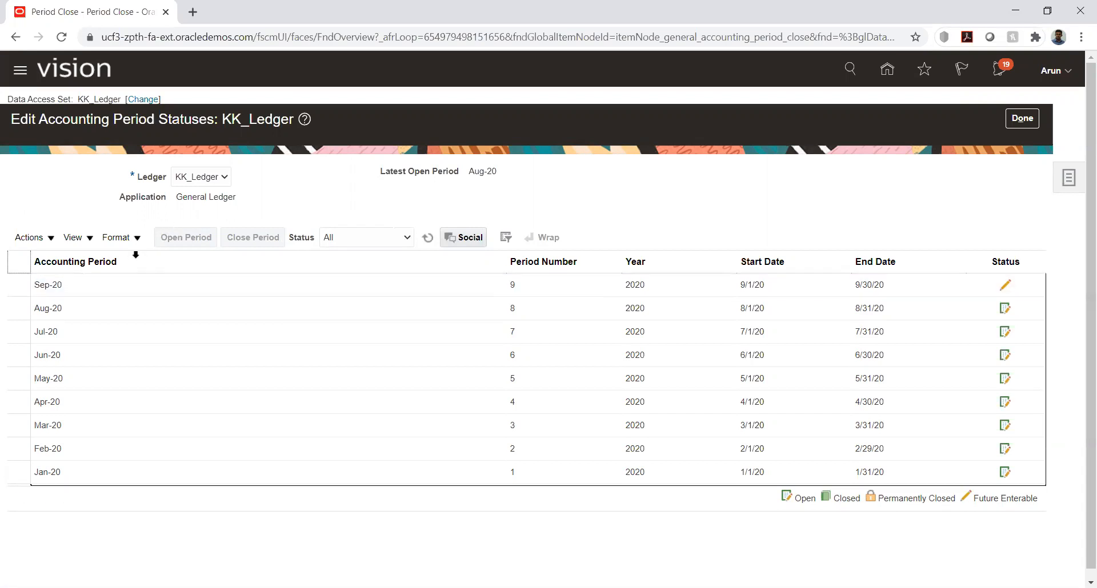
Submit the opening of the Sep-20 General Ledger period for KK_Ledger and refresh the period list
left_click(111, 285)
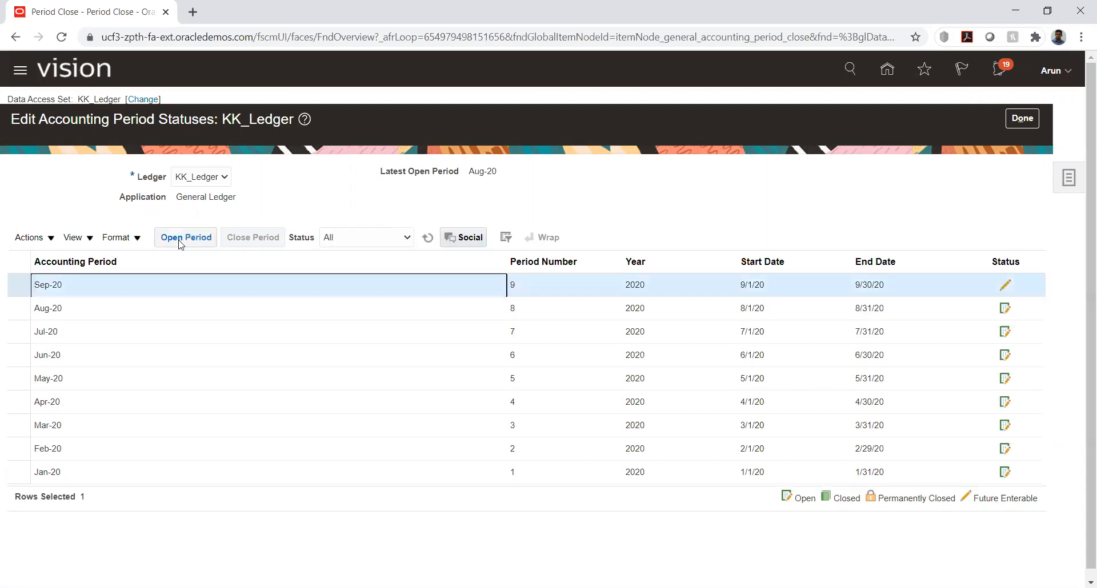
left_click(181, 238)
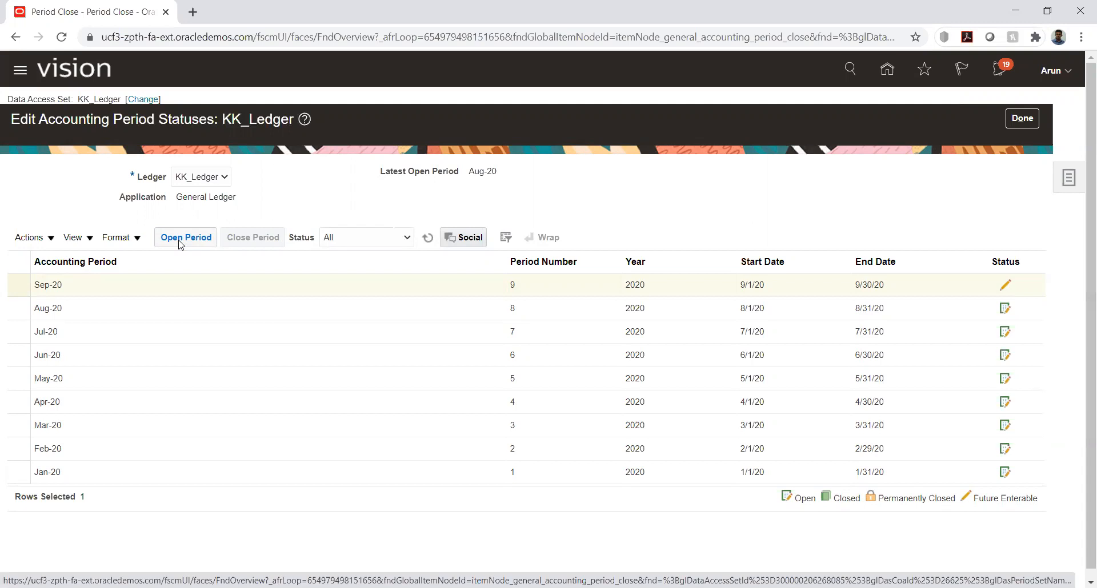
left_click(434, 243)
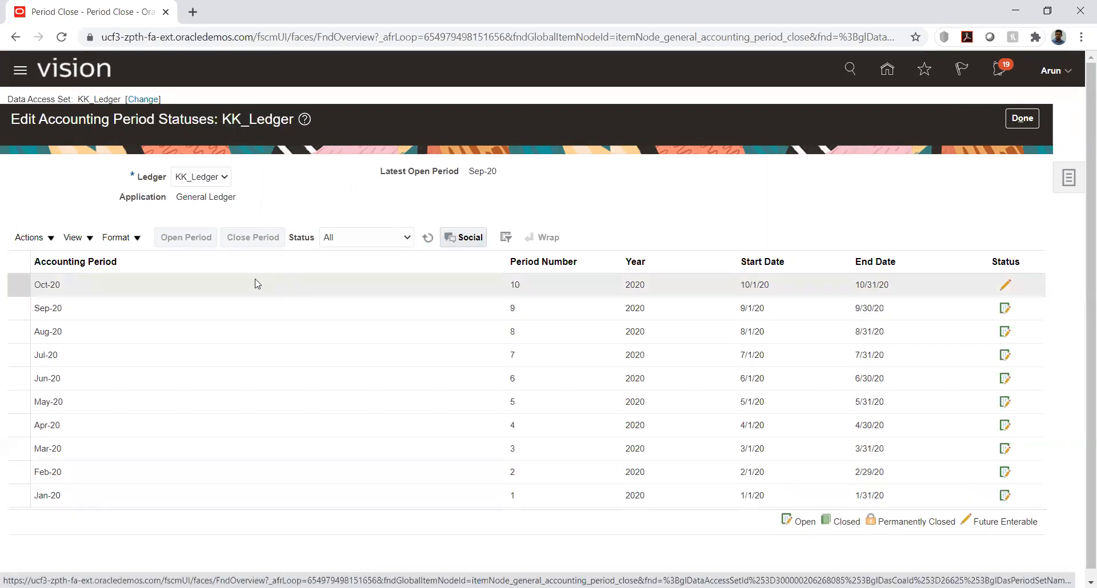
Submit the opening of the Oct-20 General Ledger period for KK_Ledger and dismiss the submission message
left_click(190, 284)
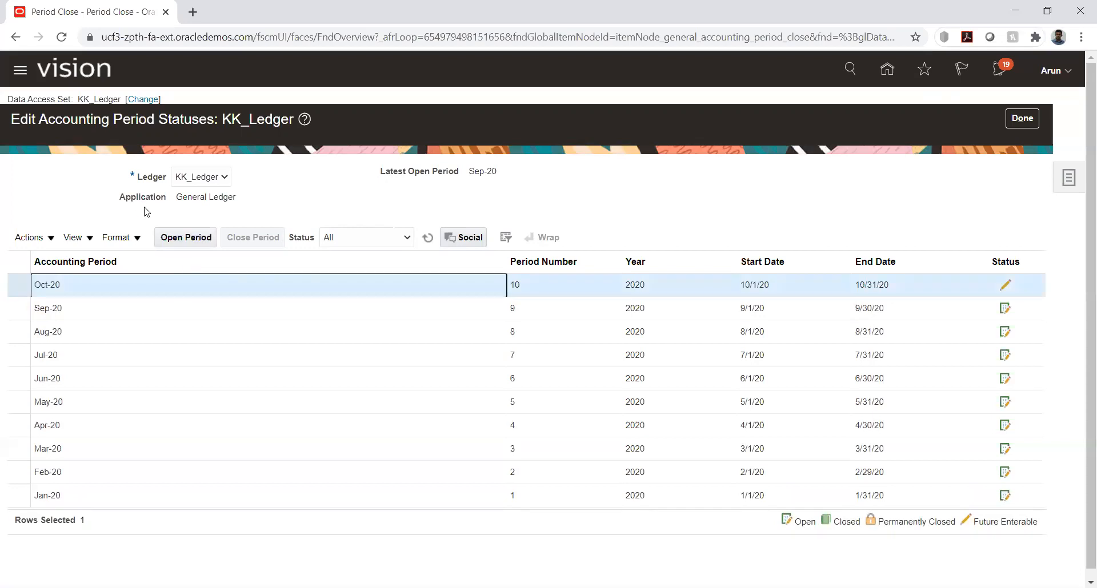
left_click(182, 245)
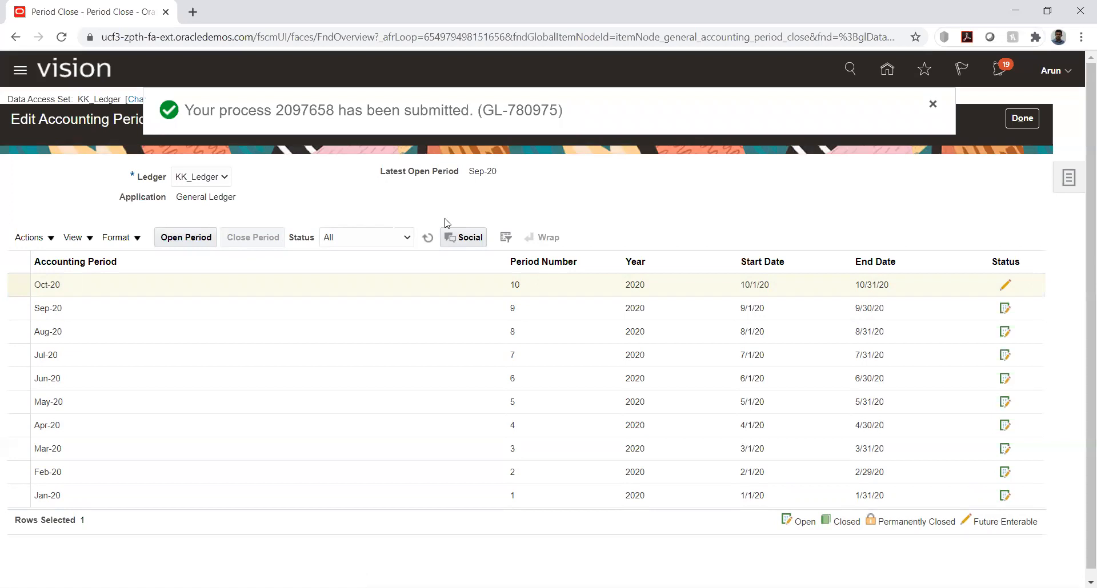
left_click(933, 104)
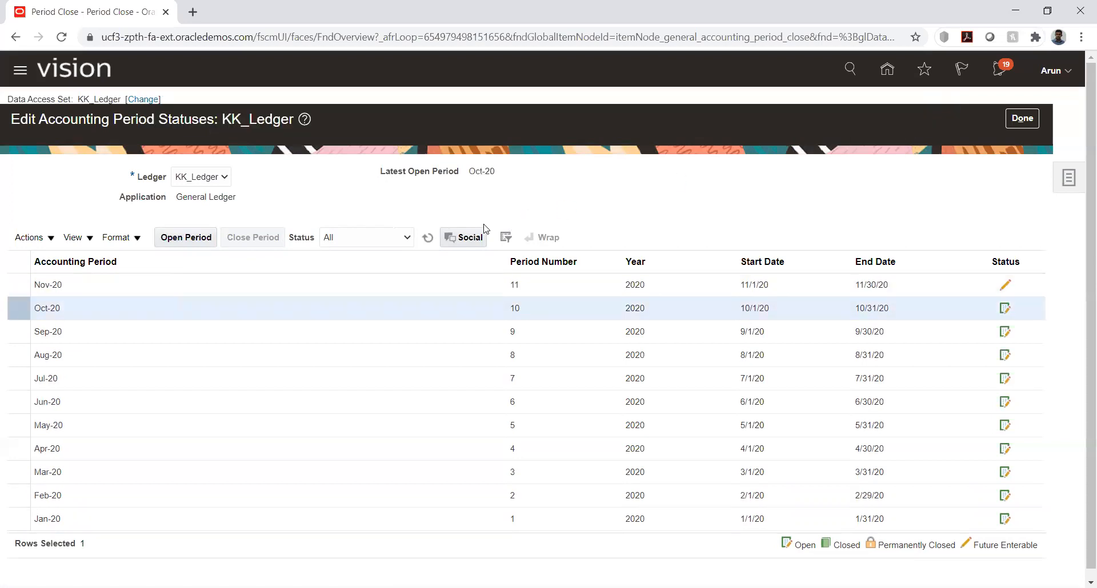
Refresh the General Ledger period list for KK_Ledger and submit the opening of the Nov-20 period
left_click(169, 283)
left_click(428, 237)
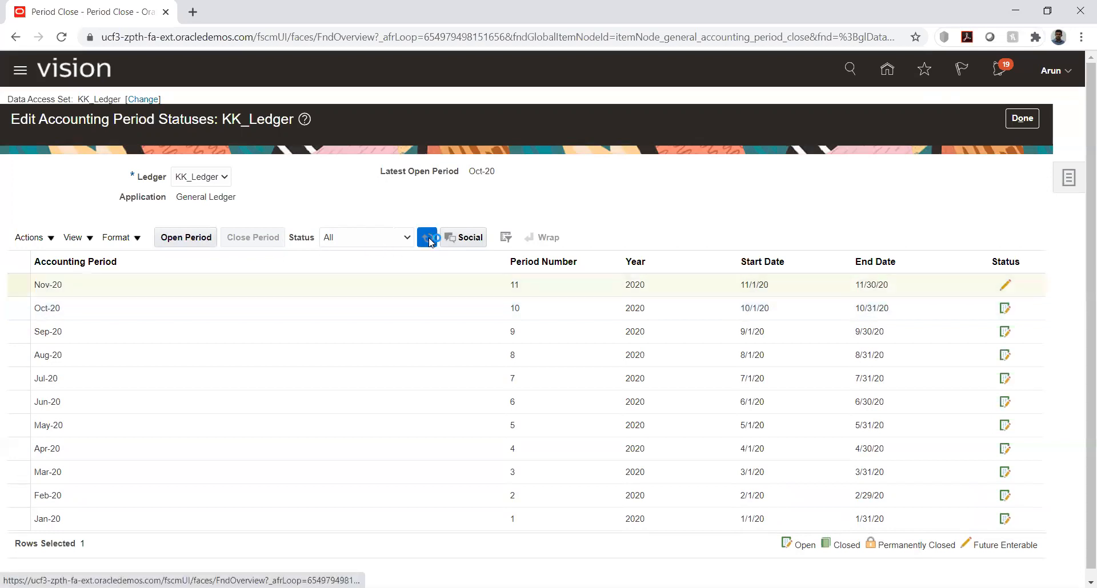
left_click(132, 283)
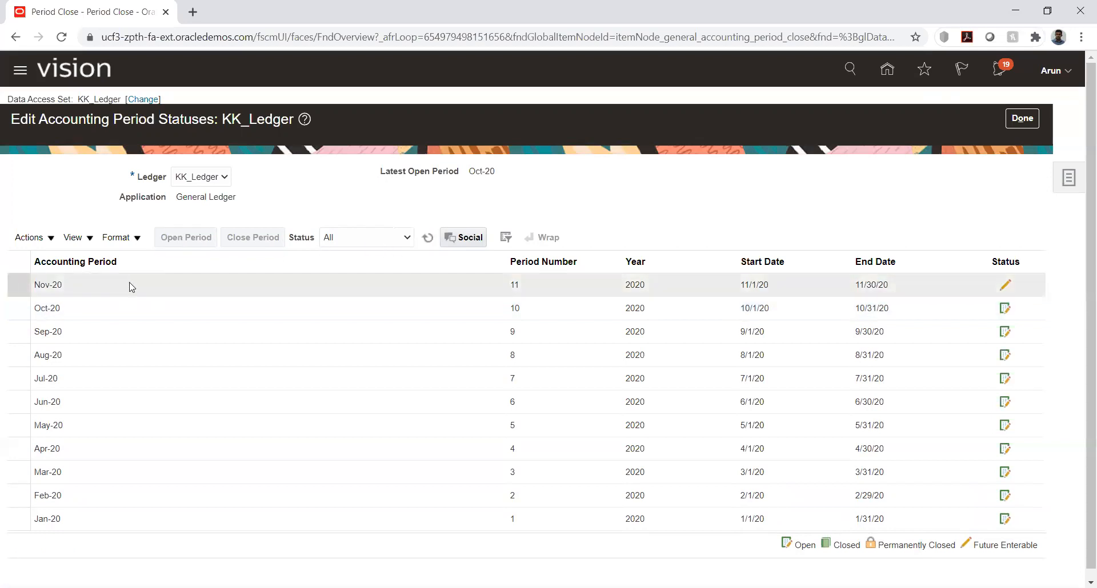
left_click(179, 239)
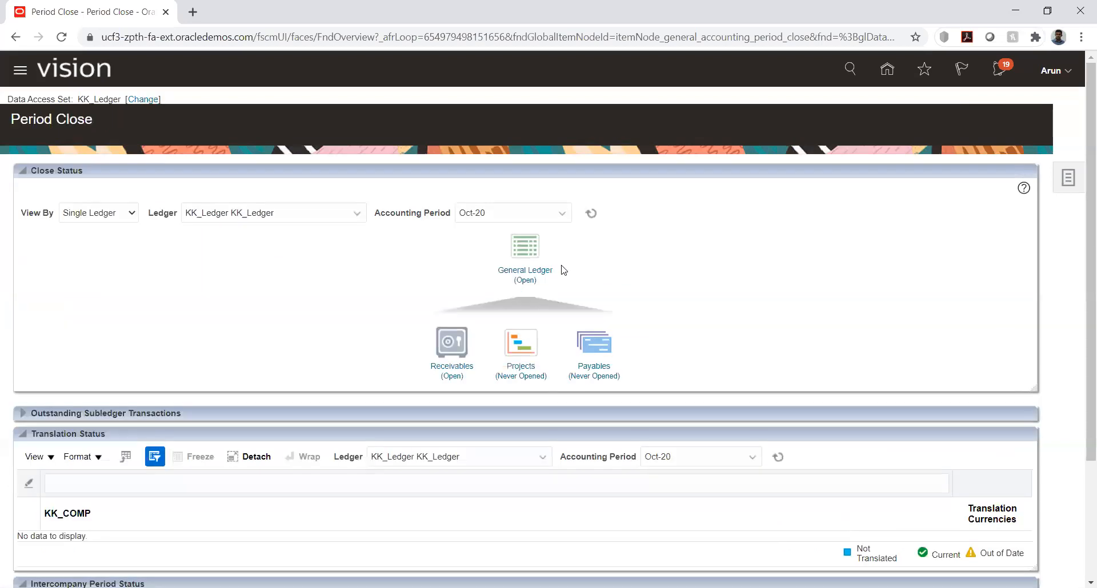
Go to Billing in the Receivables area and start creating a new transaction
left_click(891, 69)
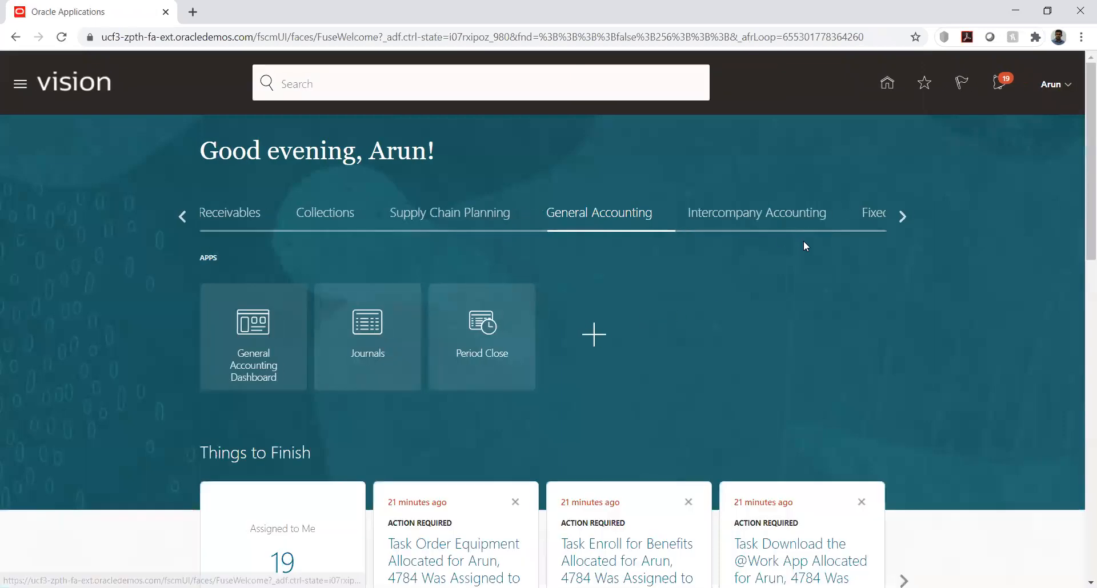
left_click(208, 218)
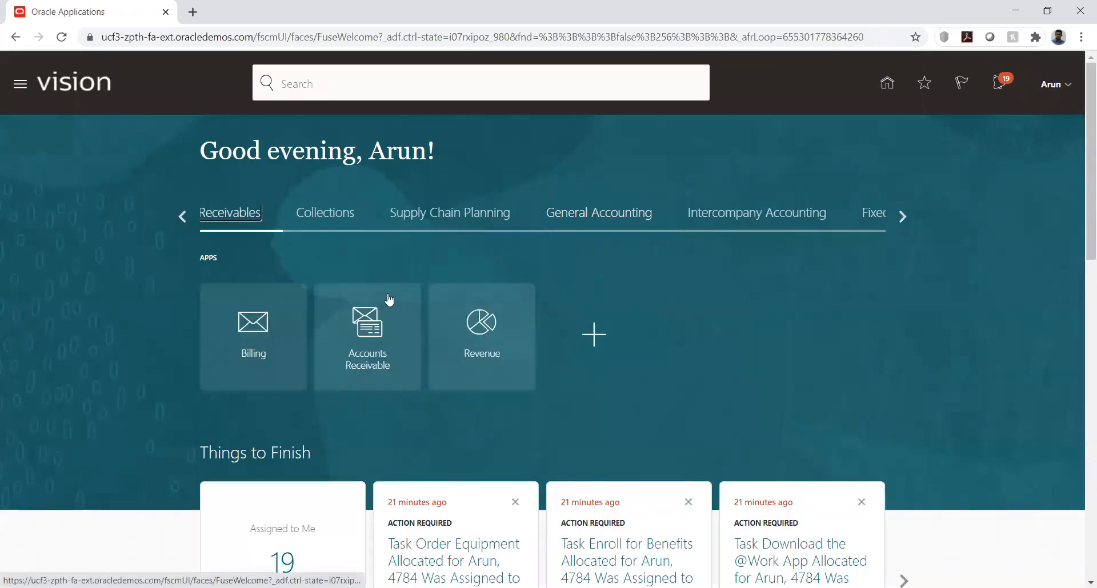
left_click(260, 346)
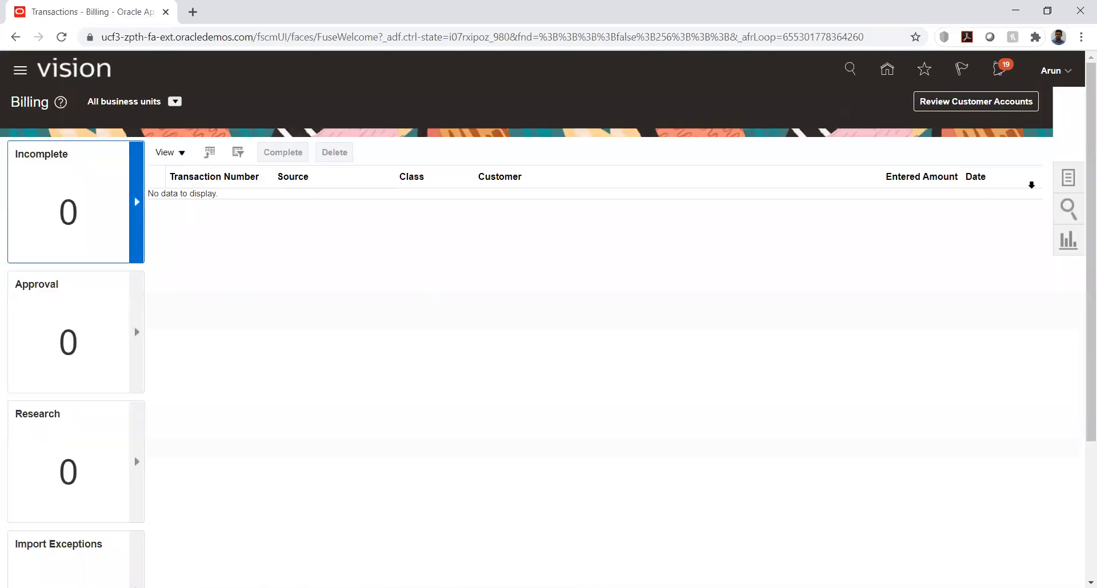
left_click(1070, 177)
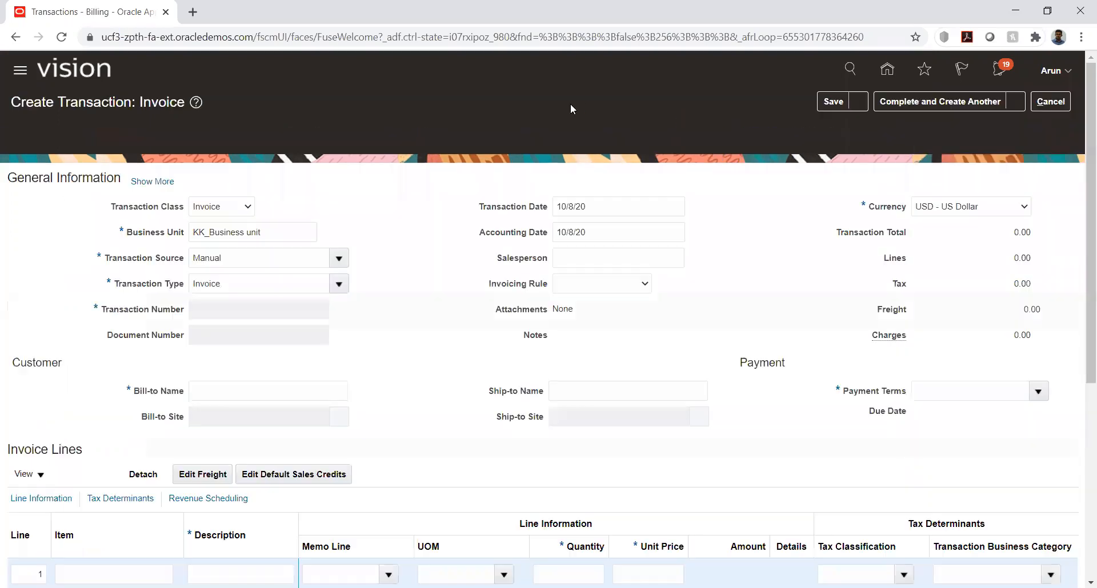
Set the invoice's transaction source to KK_Manual and its bill-to name to KK_Customer
left_click(339, 232)
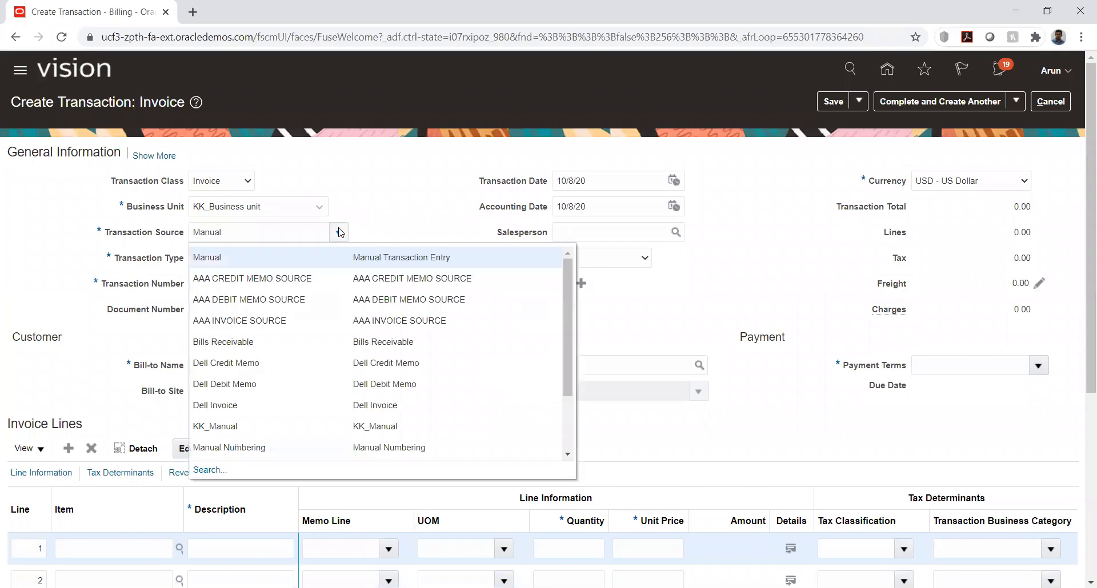
left_click(229, 426)
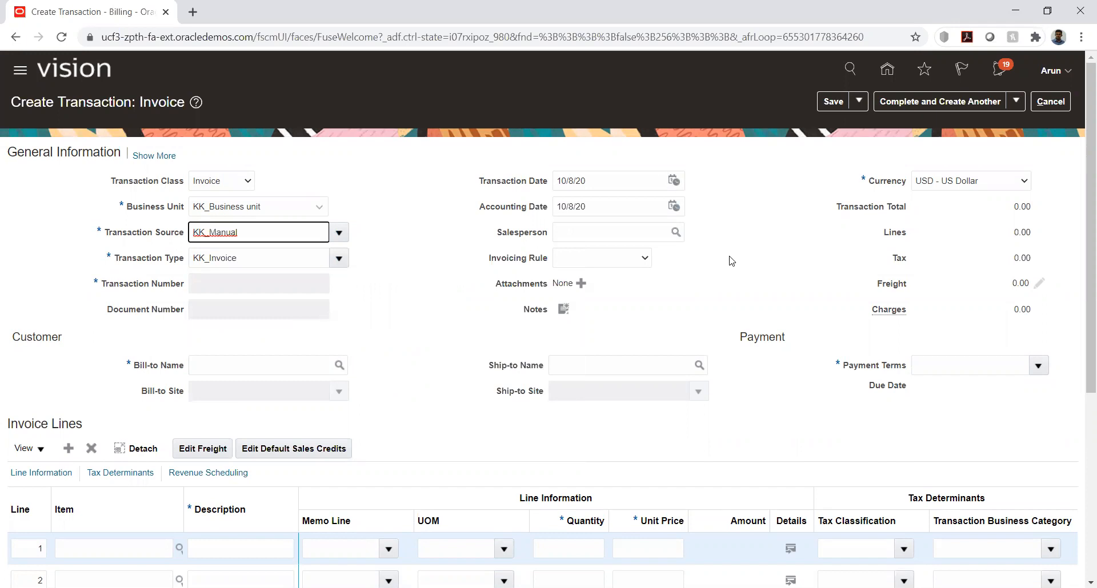
left_click_drag(1088, 208, 1089, 320)
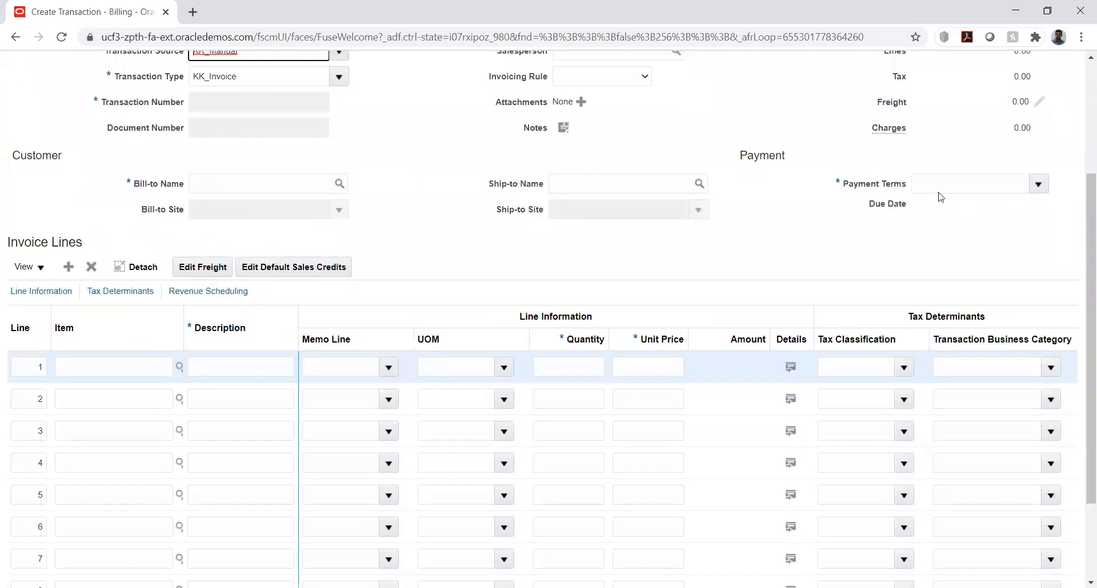
left_click(276, 184)
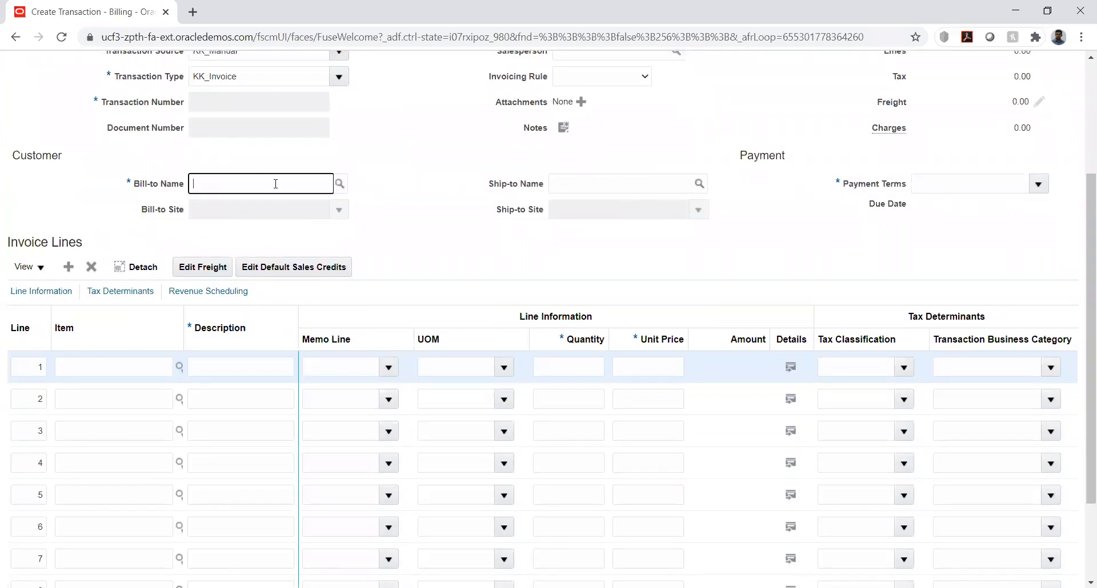
key("Tab")
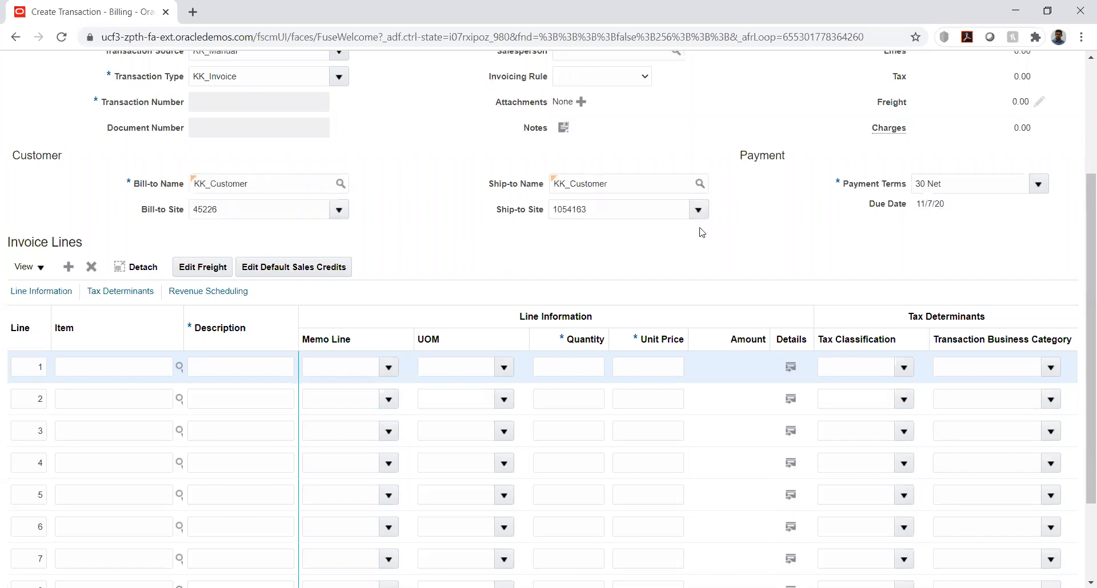
Set the invoice's payment terms to Immediate
double_click(953, 183)
type("imm")
key("Tab")
left_click(569, 250)
Fill in invoice line 1 with description new, quantity 1 and unit price 1000
left_click(241, 369)
type("new")
key("Tab")
key("Tab")
key("Tab")
type("1")
key("Tab")
type("1000")
key("Tab")
key("Tab")
key("Tab")
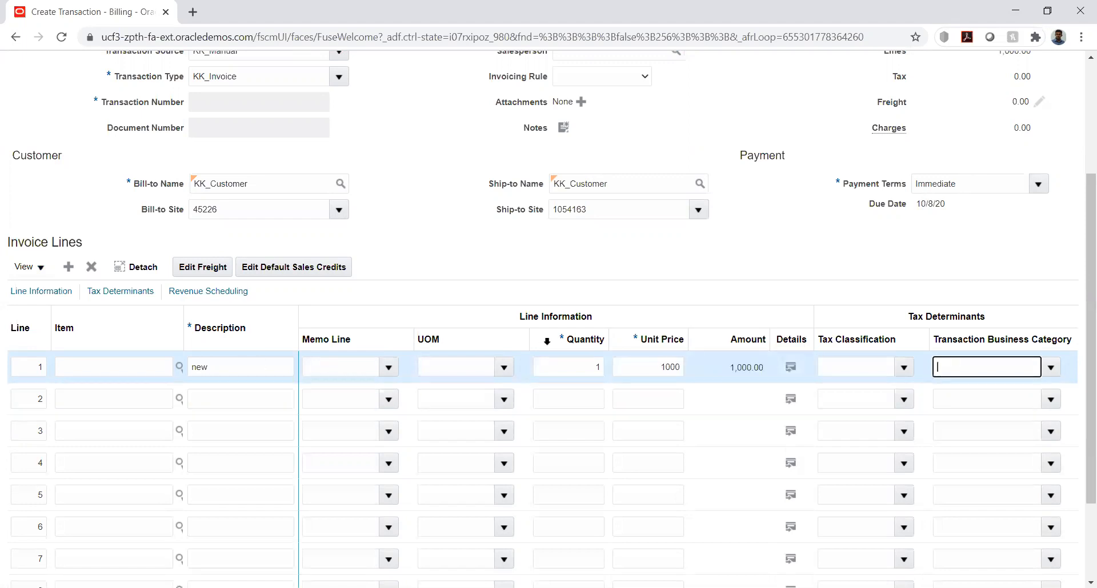
Set the unit price of invoice line 1 to 60000
double_click(661, 367)
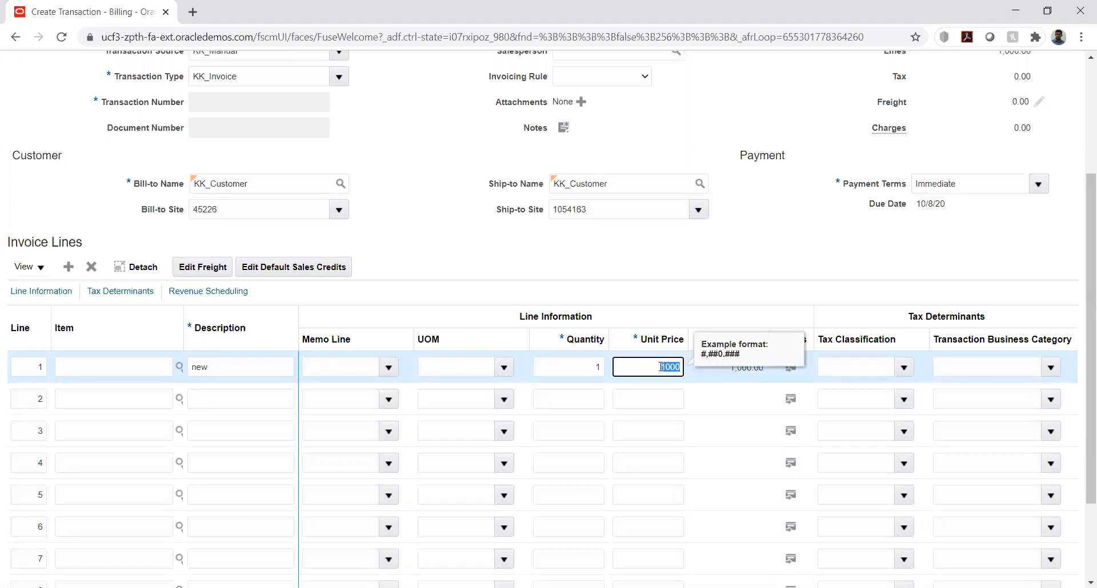
type("60000")
key("Tab")
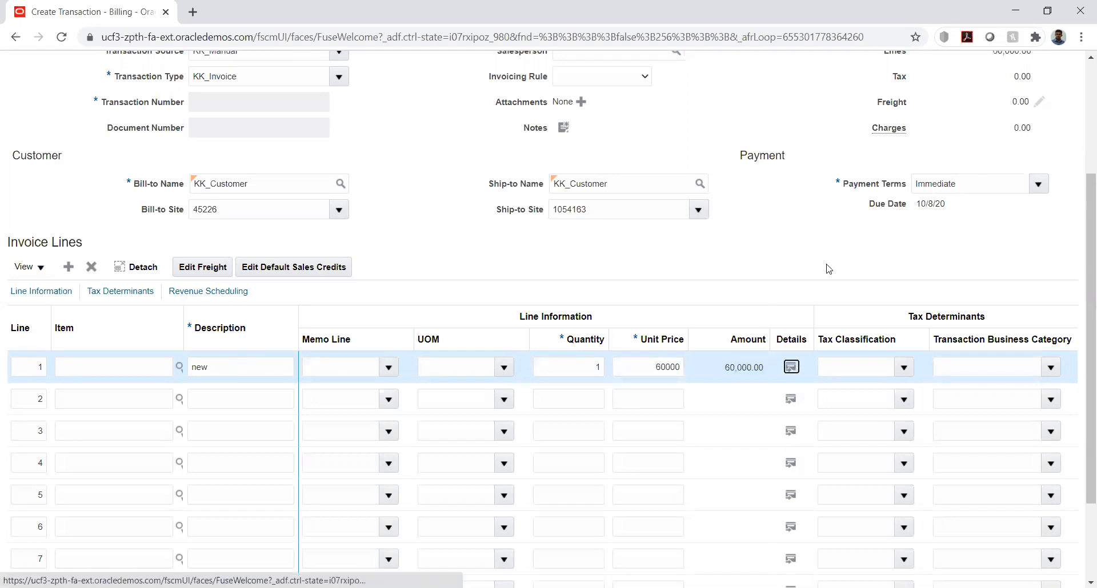
scroll(828, 269, "up", 3)
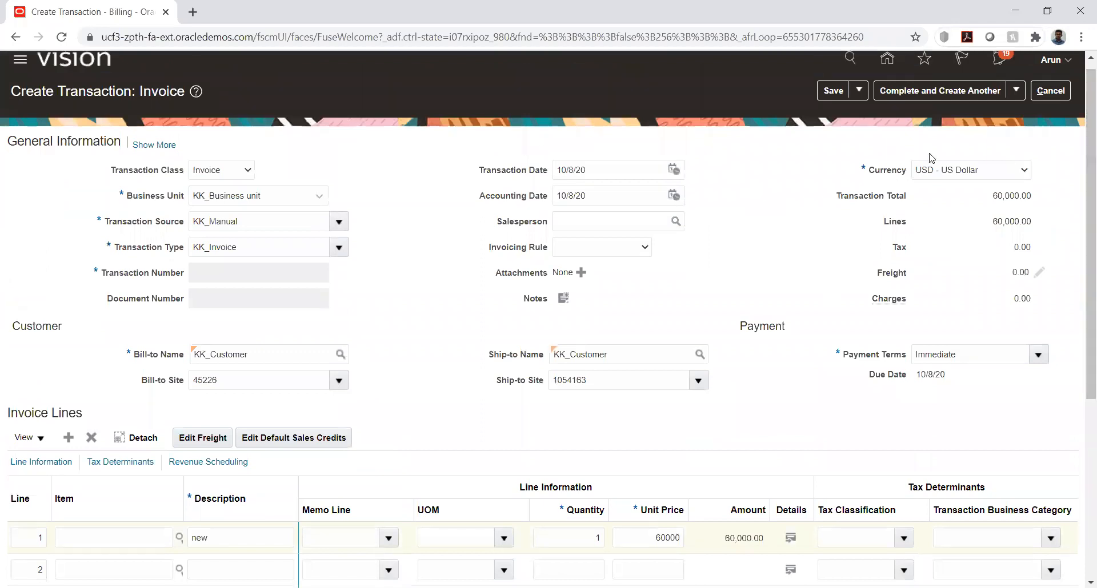
Save the KK_Customer invoice and complete it for review
left_click(835, 90)
left_click(1011, 95)
left_click(937, 111)
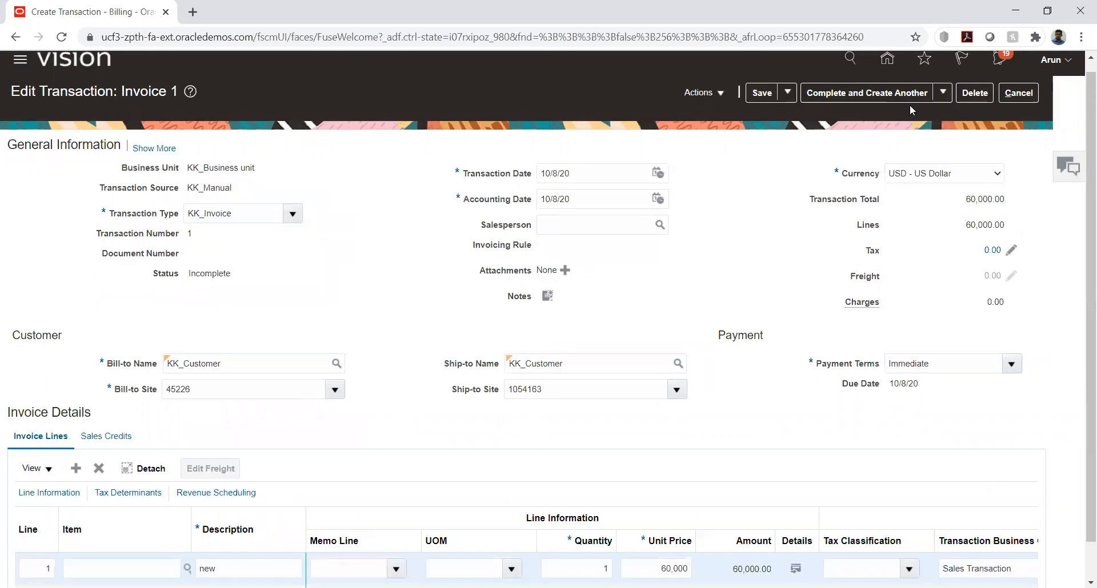
left_click(718, 94)
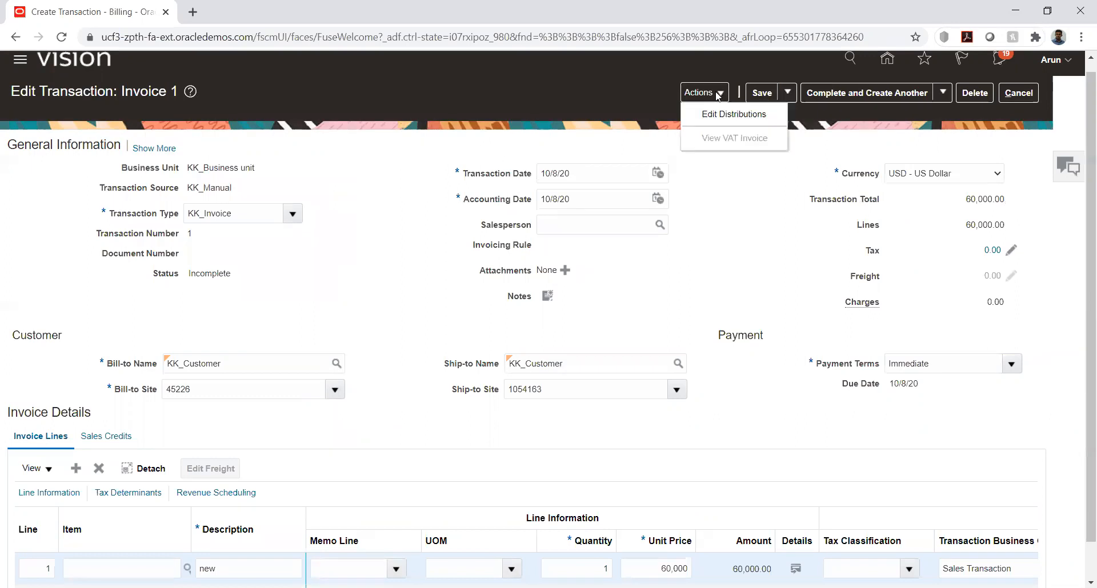
left_click(943, 92)
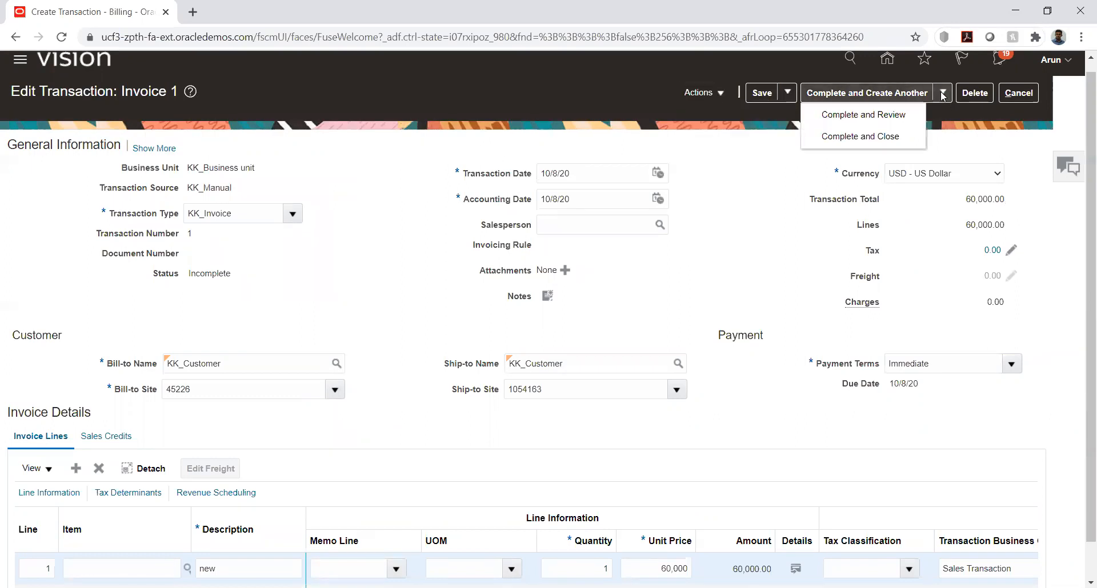
left_click(894, 116)
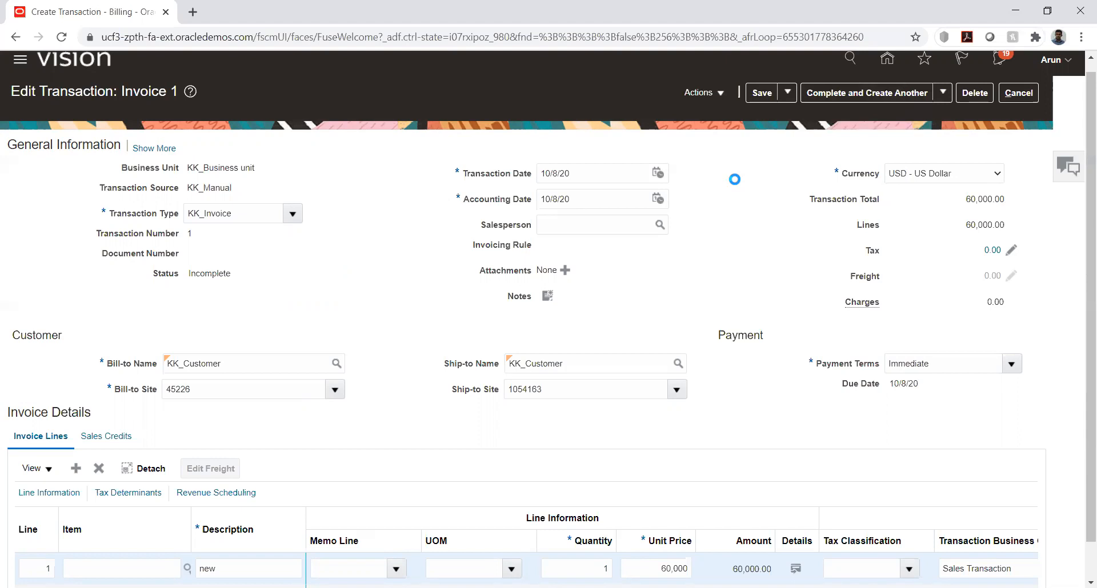
Post the completed invoice to the ledger, and save and close it
left_click(785, 96)
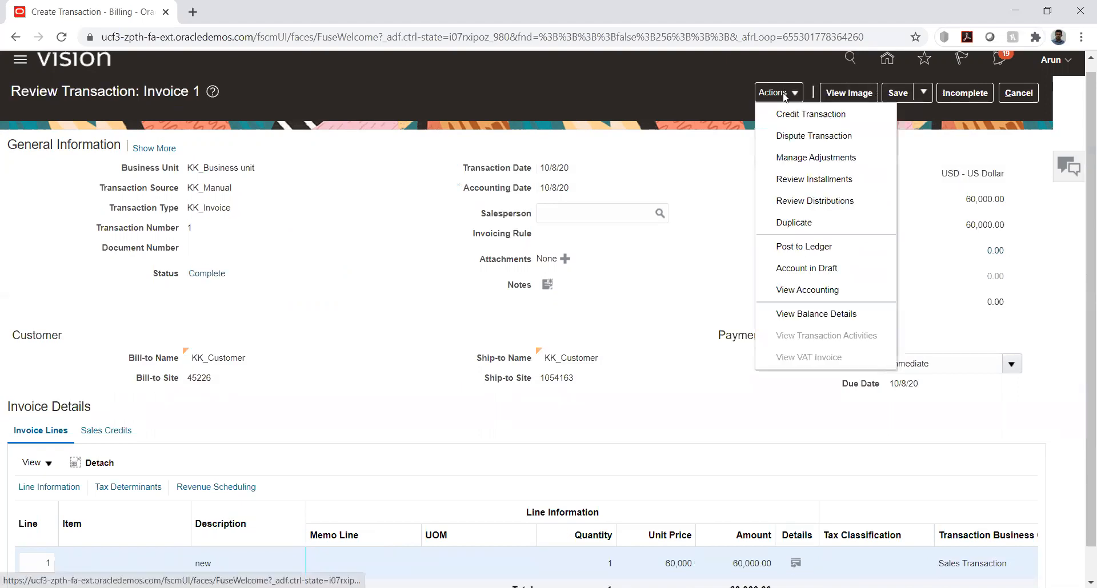
left_click(803, 249)
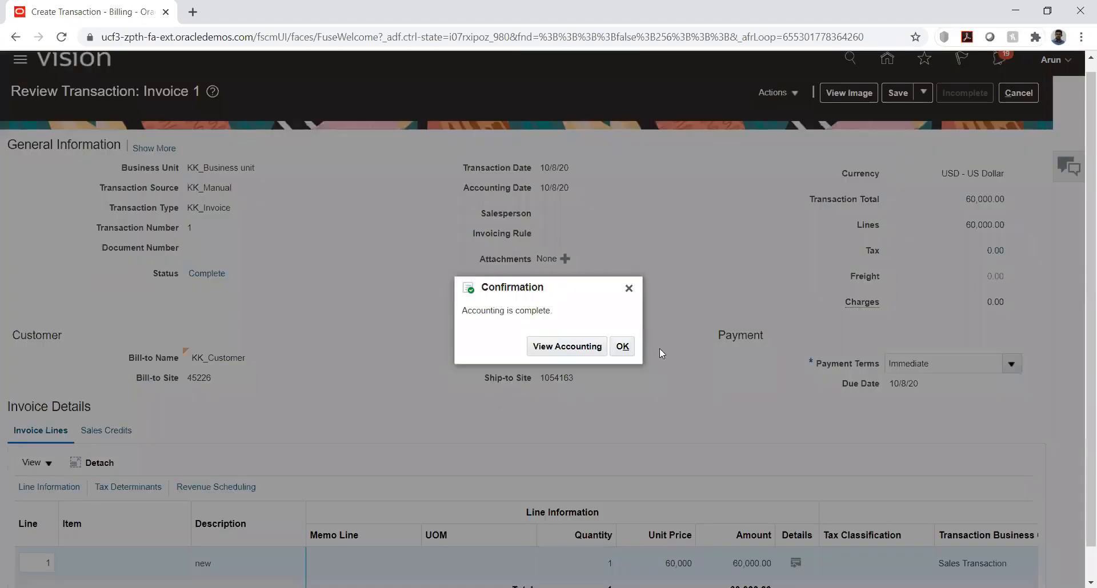
left_click(622, 346)
left_click(925, 97)
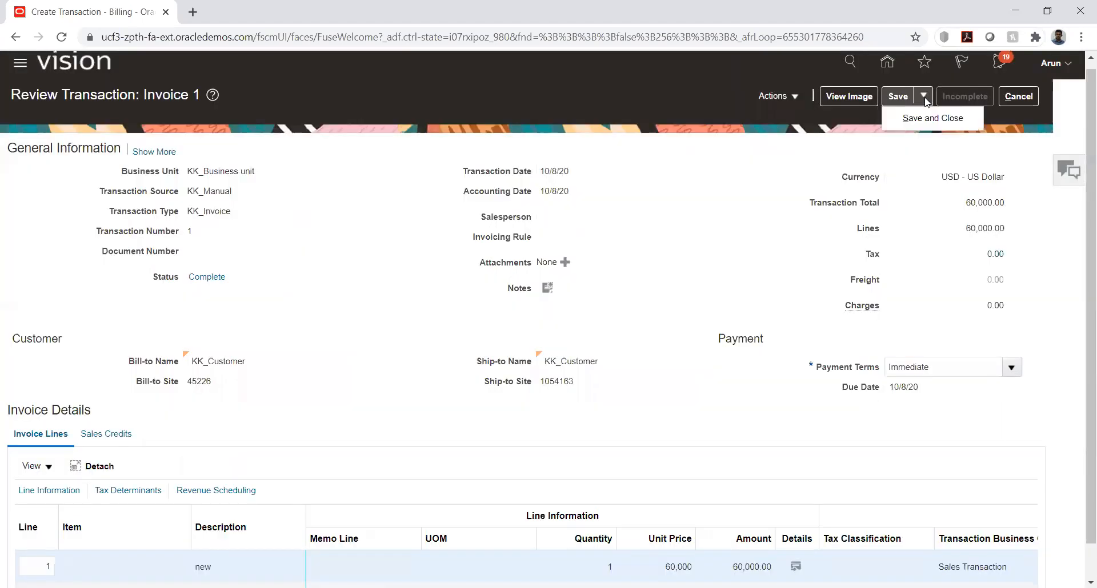
left_click(965, 116)
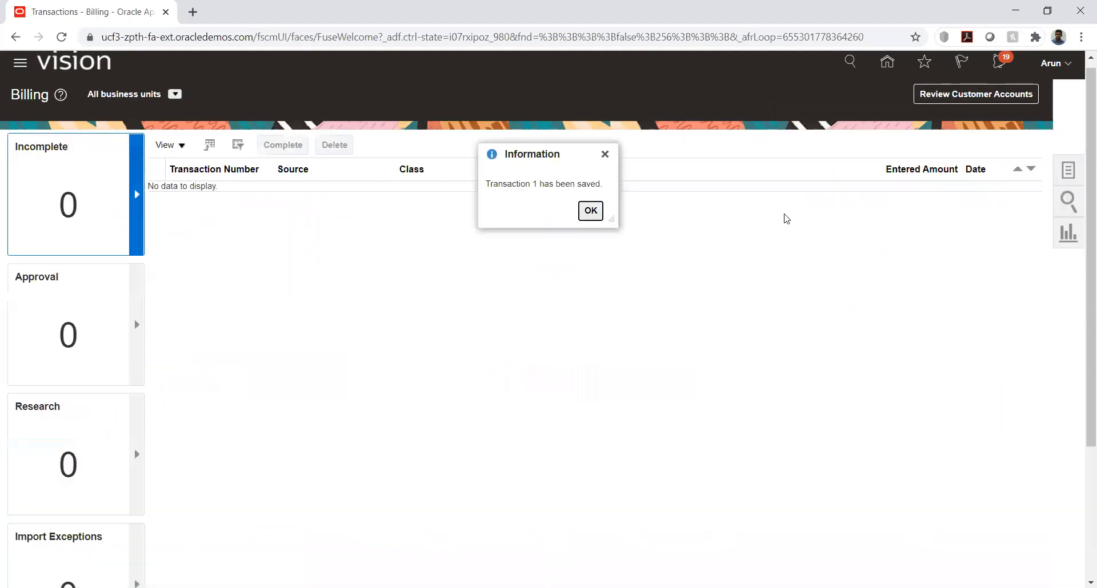
left_click(587, 208)
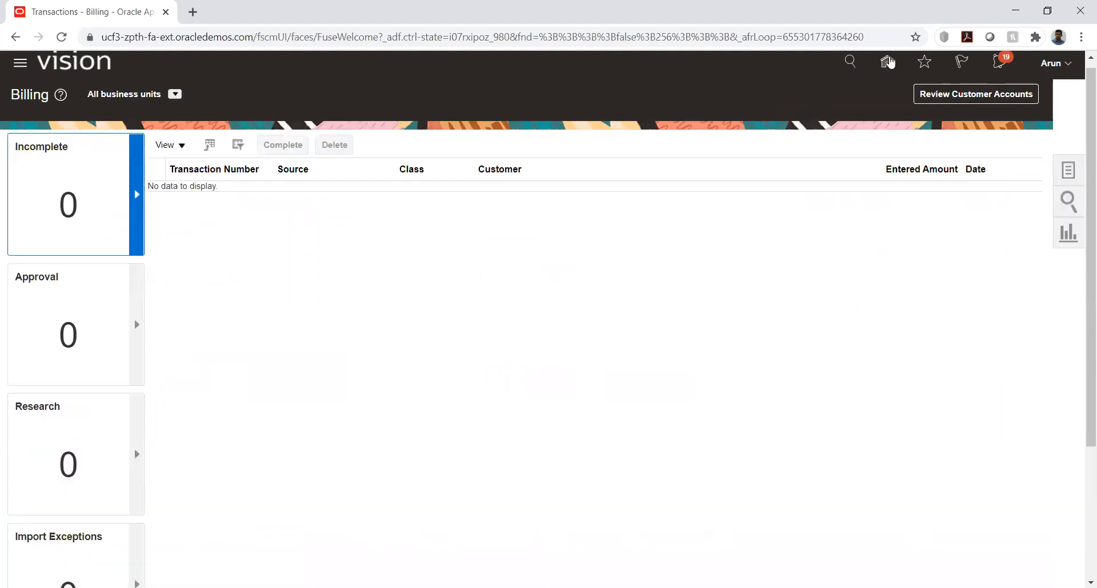
Leave Billing and open the Security Console
left_click(888, 63)
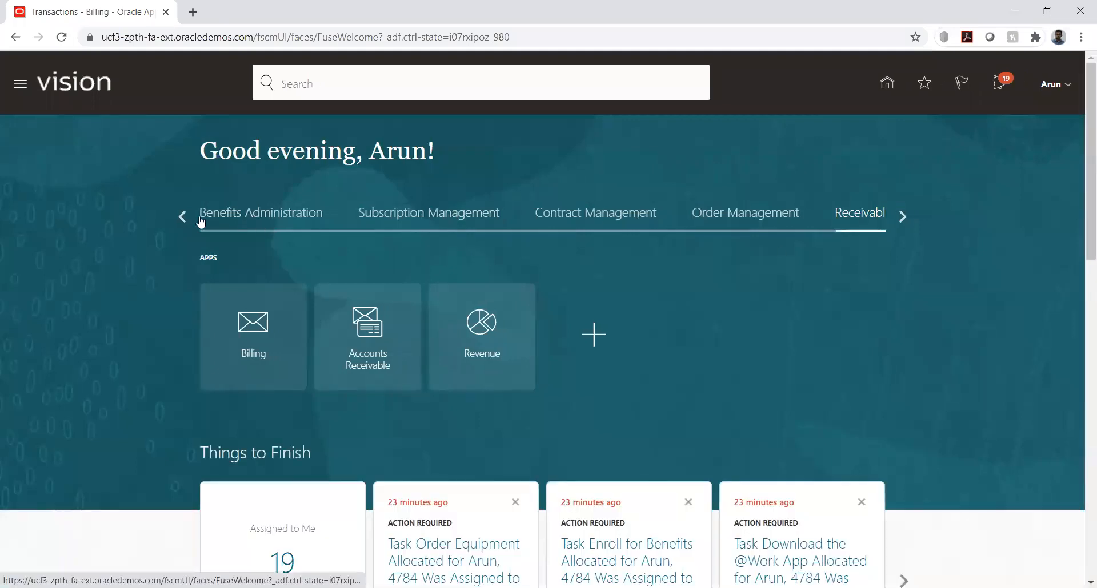
left_click(183, 217)
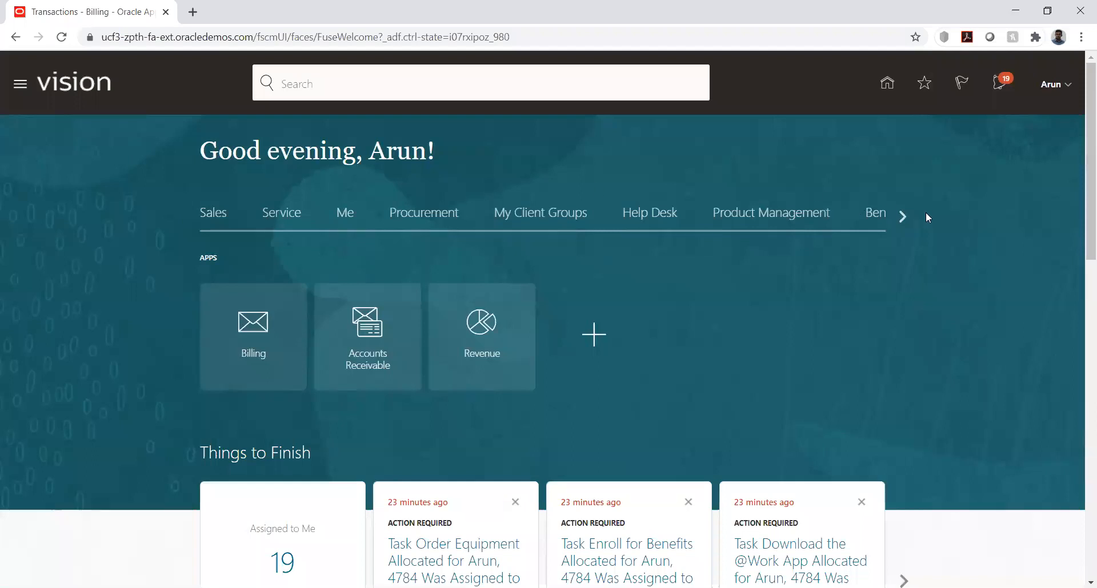
left_click(903, 215)
left_click(903, 215)
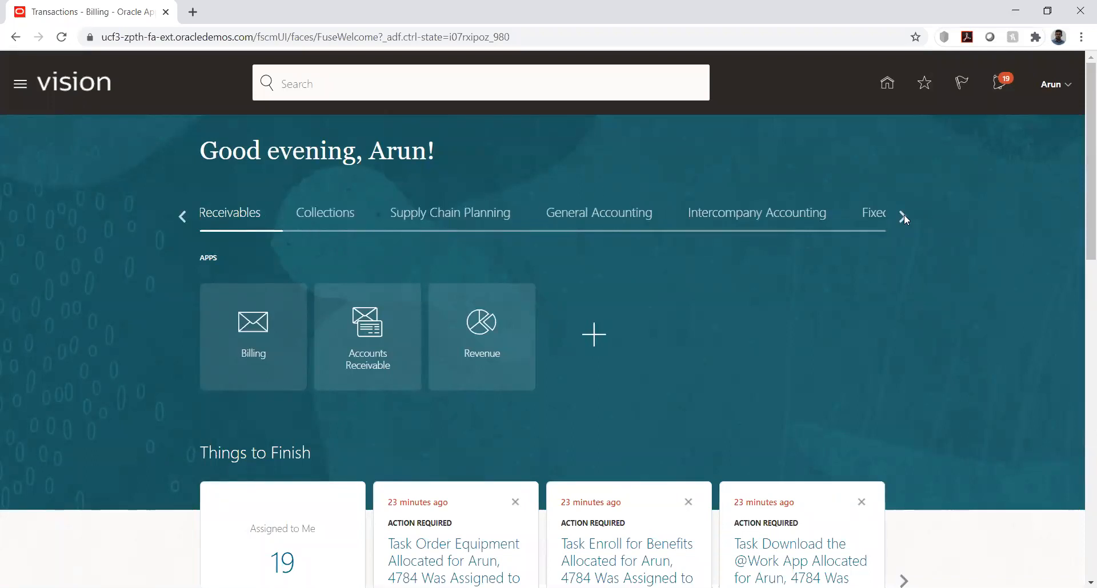
left_click(904, 216)
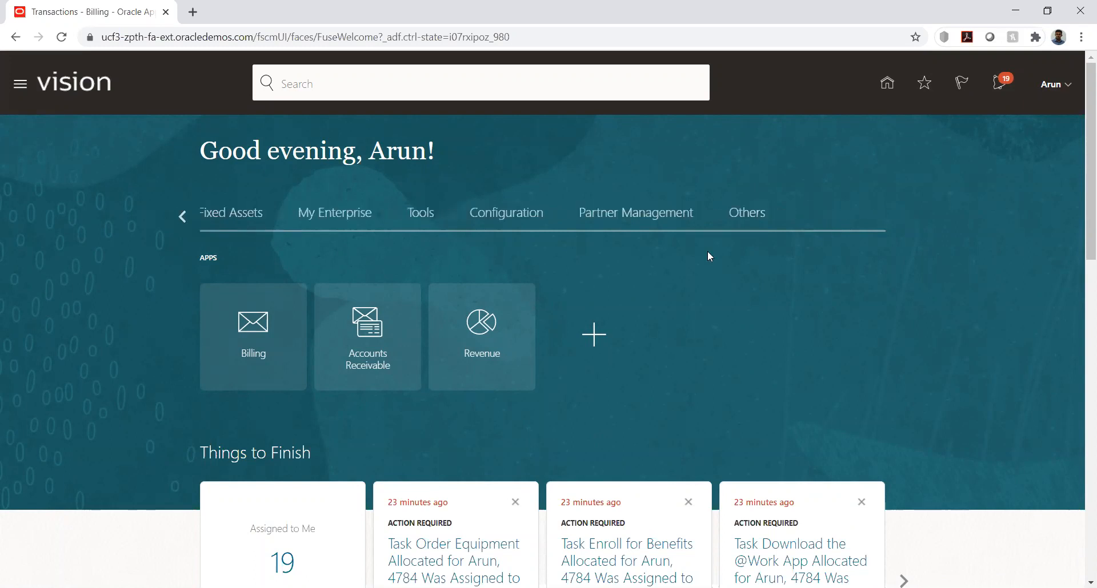
left_click(183, 217)
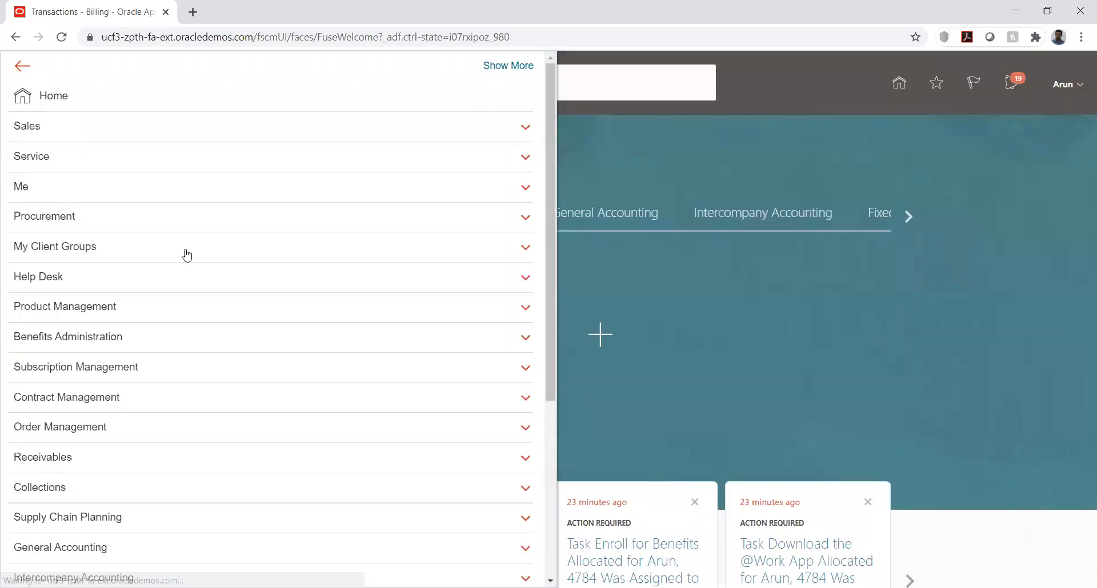
scroll(540, 513, "down", 5)
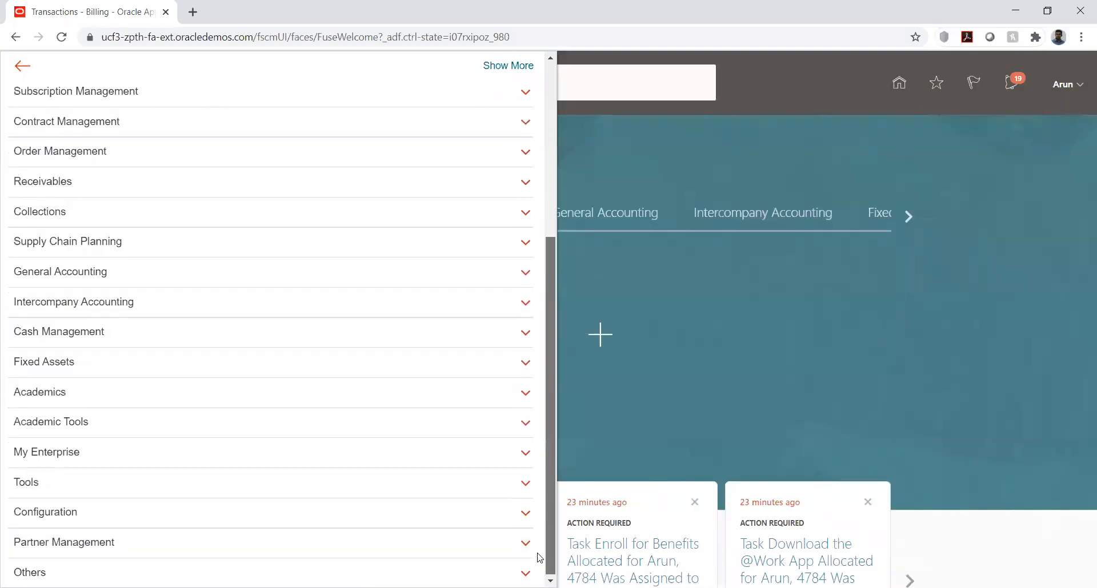
left_click(270, 485)
left_click(80, 502)
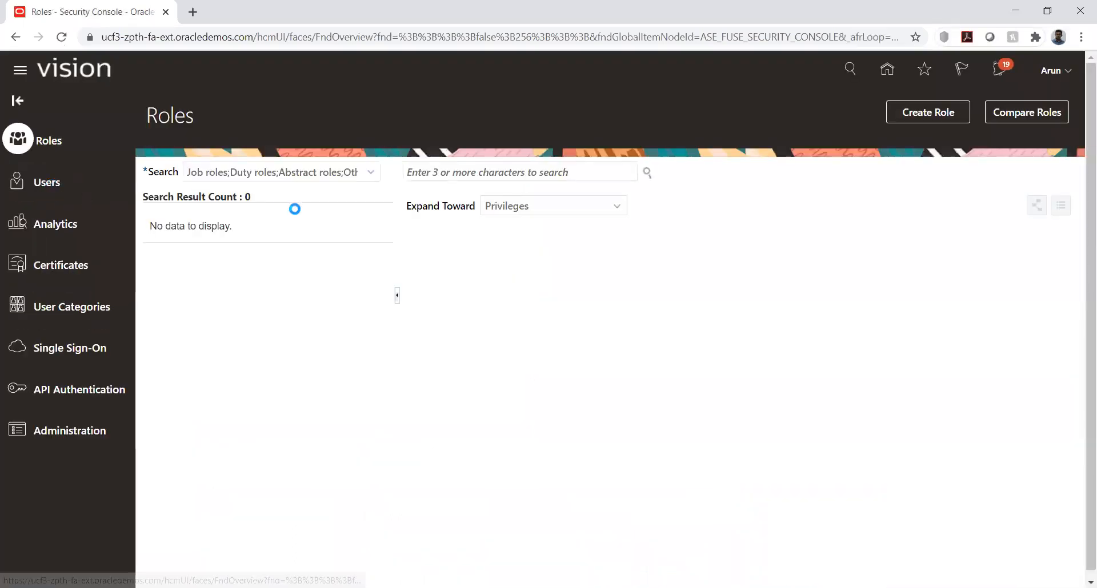
Search the user accounts for the signed-in user's name and open that account for editing
left_click(462, 172)
type("Arun")
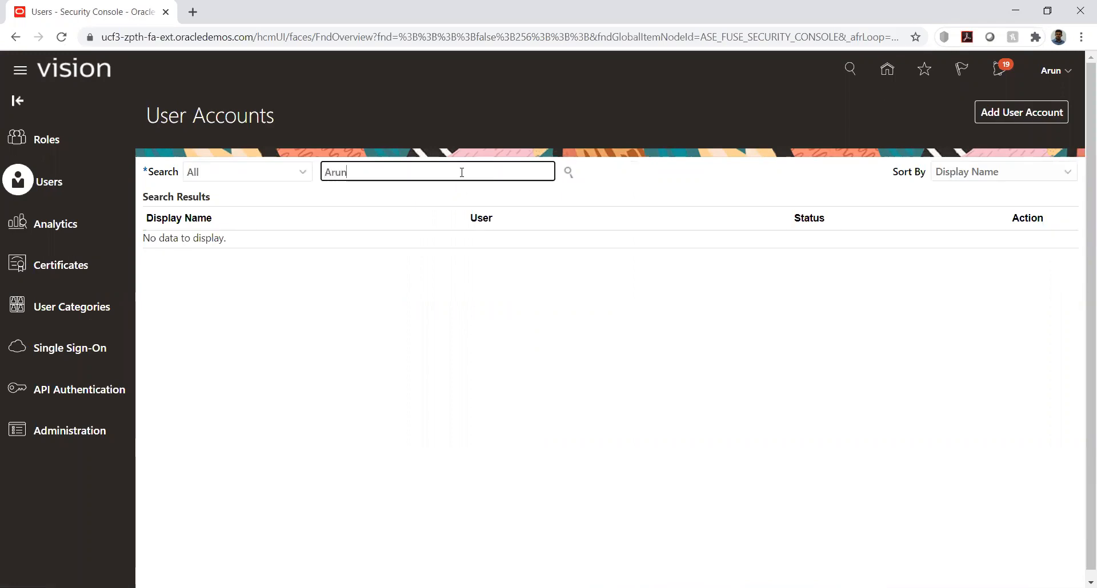
key("Return")
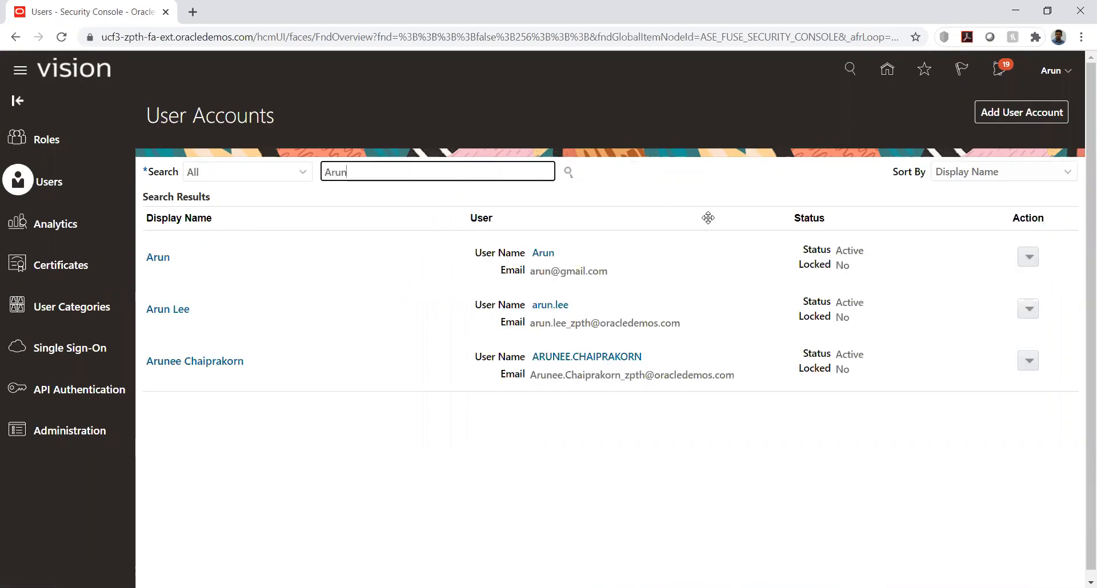
left_click(160, 256)
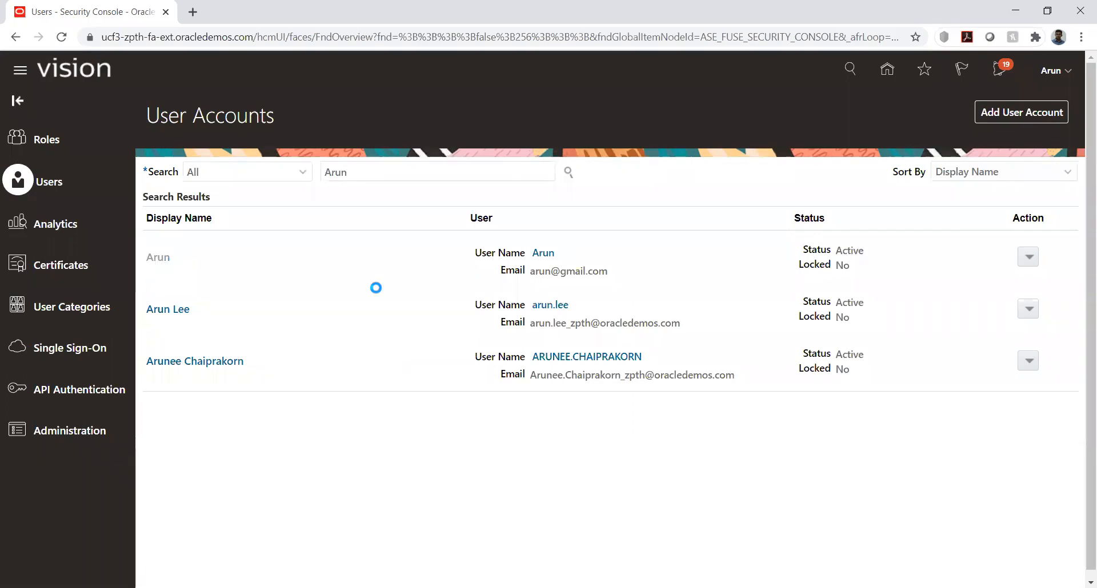
left_click(928, 113)
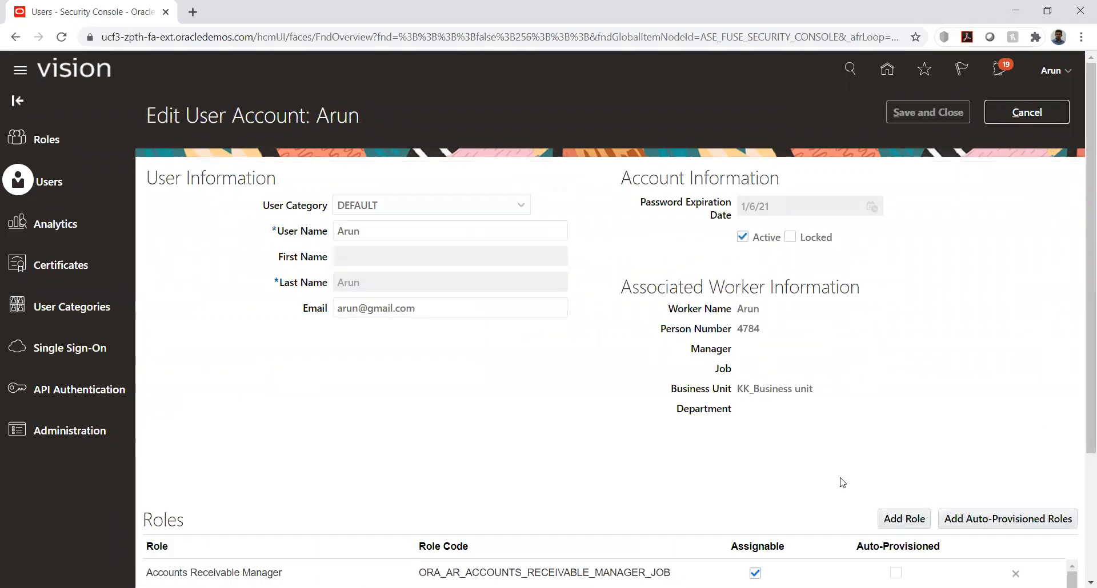
Add the Accounts Payable Specialist role with code AP_ACCOUNTS_PAYABLE_SPECIALIST_JOB to the user account
left_click(898, 520)
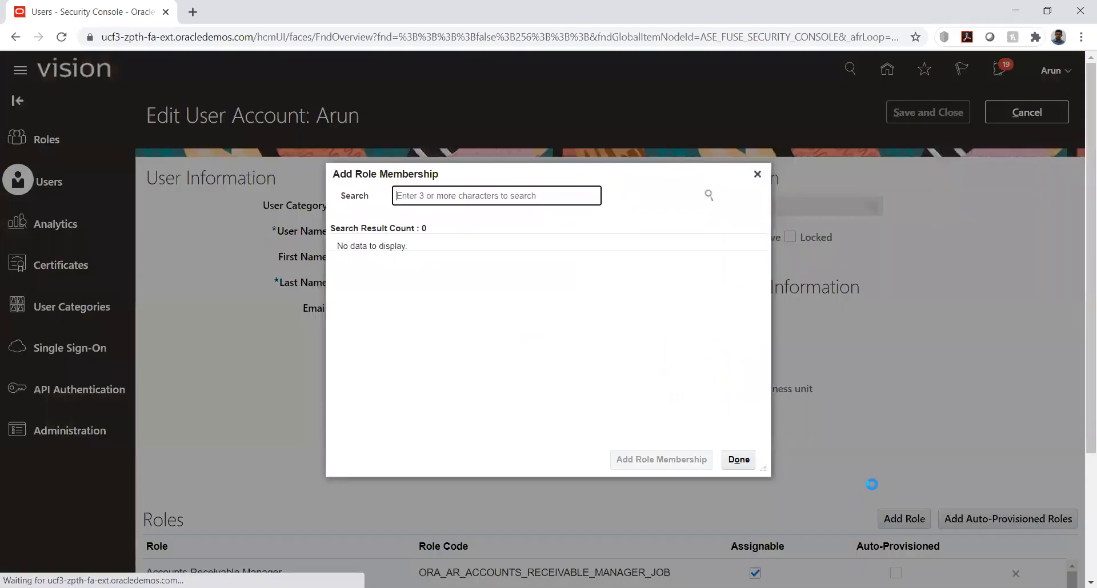
type("acco")
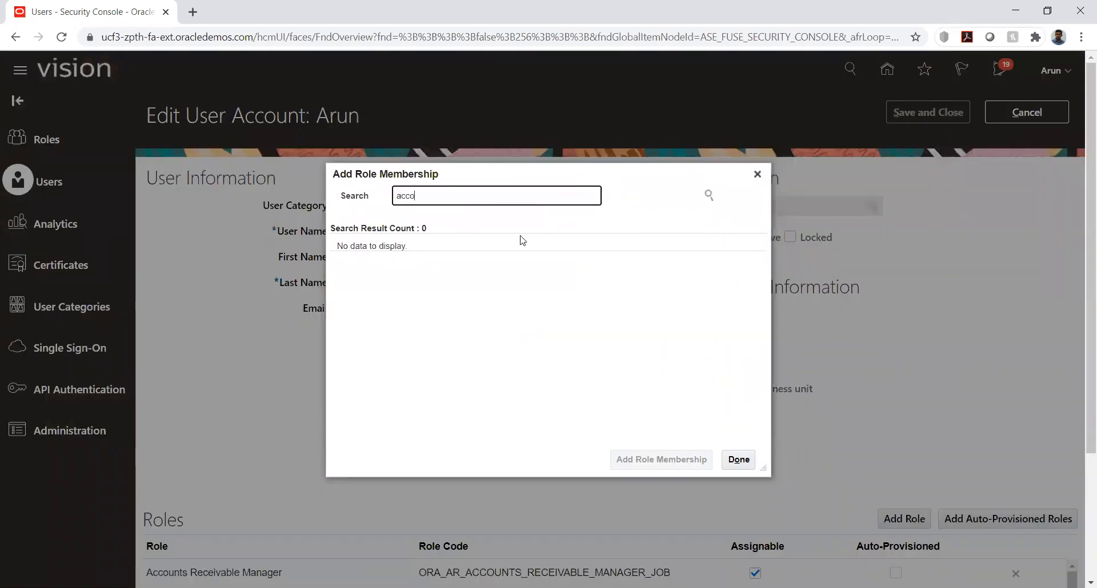
type("unts payable s")
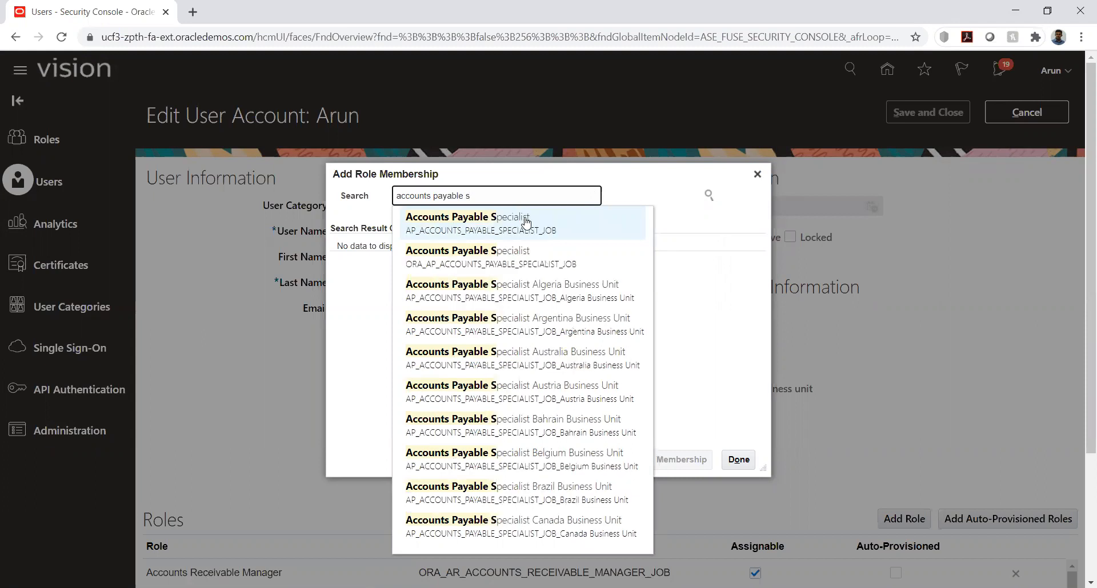
left_click(526, 221)
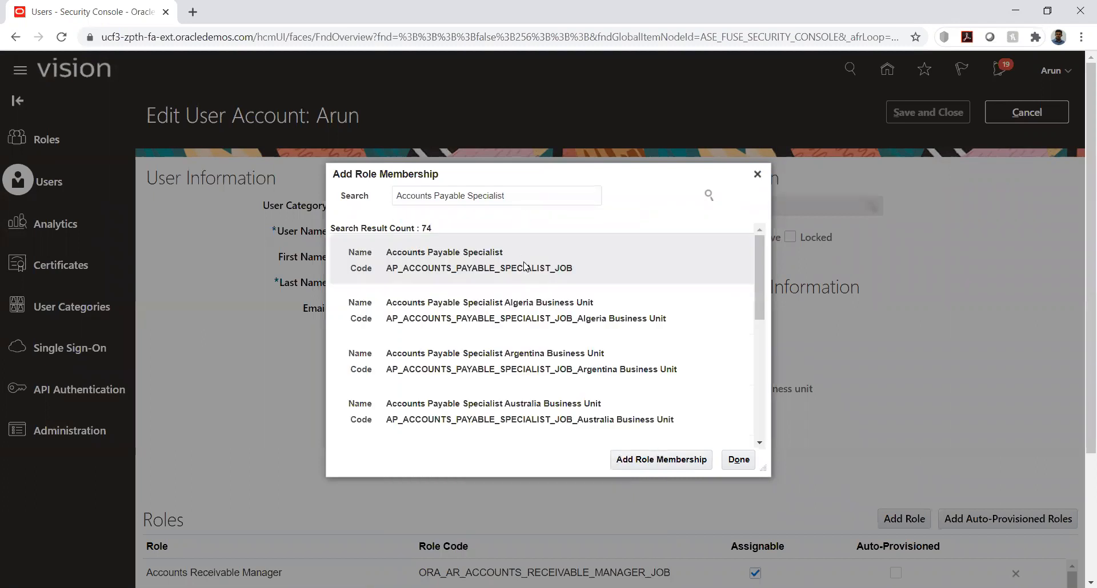
left_click(645, 466)
Add the Accounts Payable Manager role with code AP_ACCOUNTS_PAYABLE_MANAGER_JOB to the user account
left_click(515, 200)
double_click(516, 200)
type("manag")
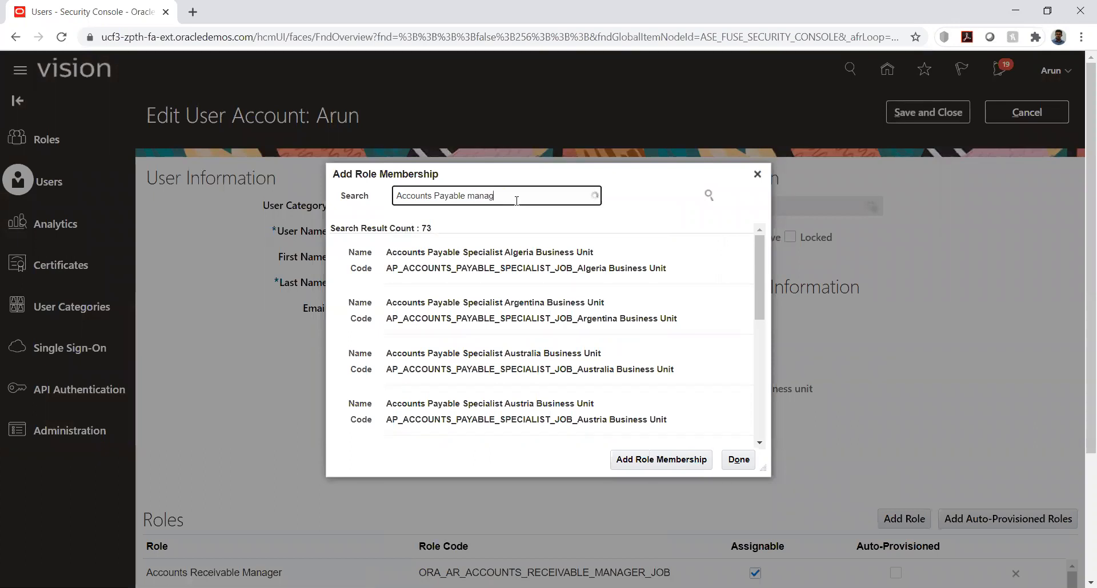
left_click(517, 223)
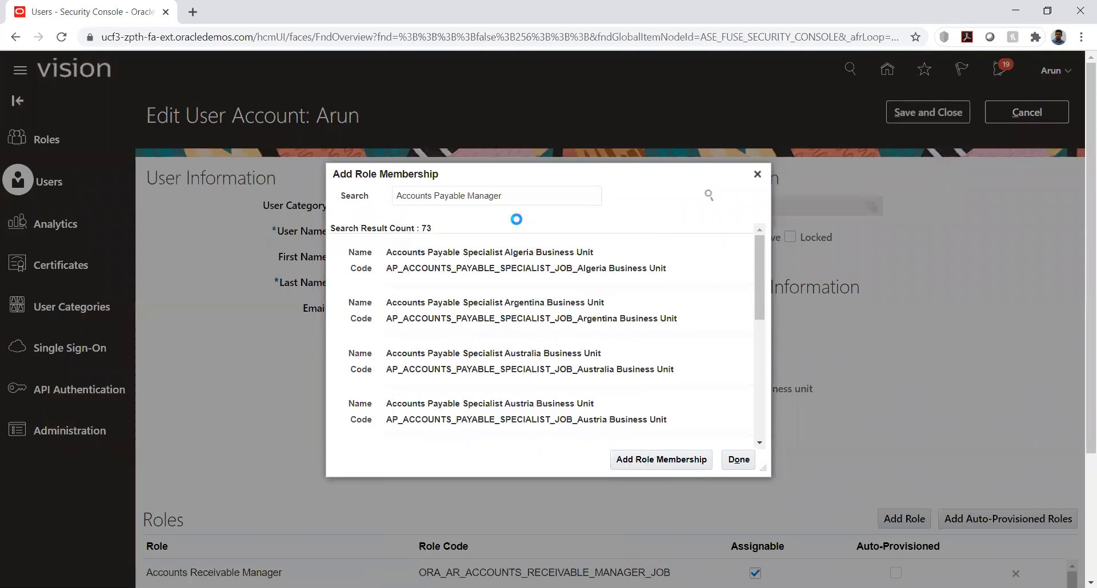
left_click(562, 252)
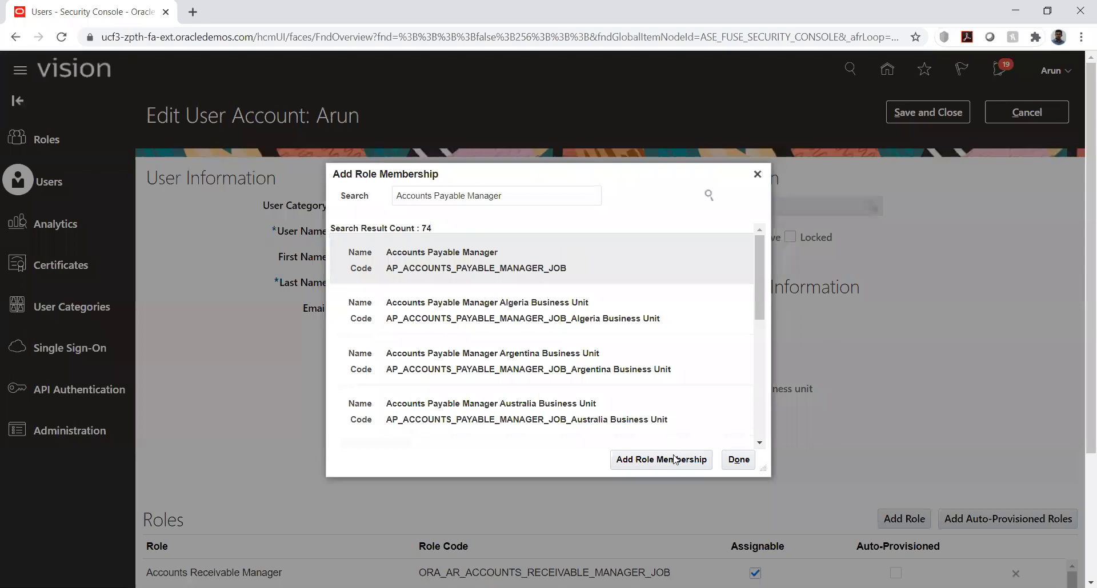
left_click(674, 462)
Finish adding roles, save the user account and return to the list of user accounts
left_click(738, 460)
left_click(924, 114)
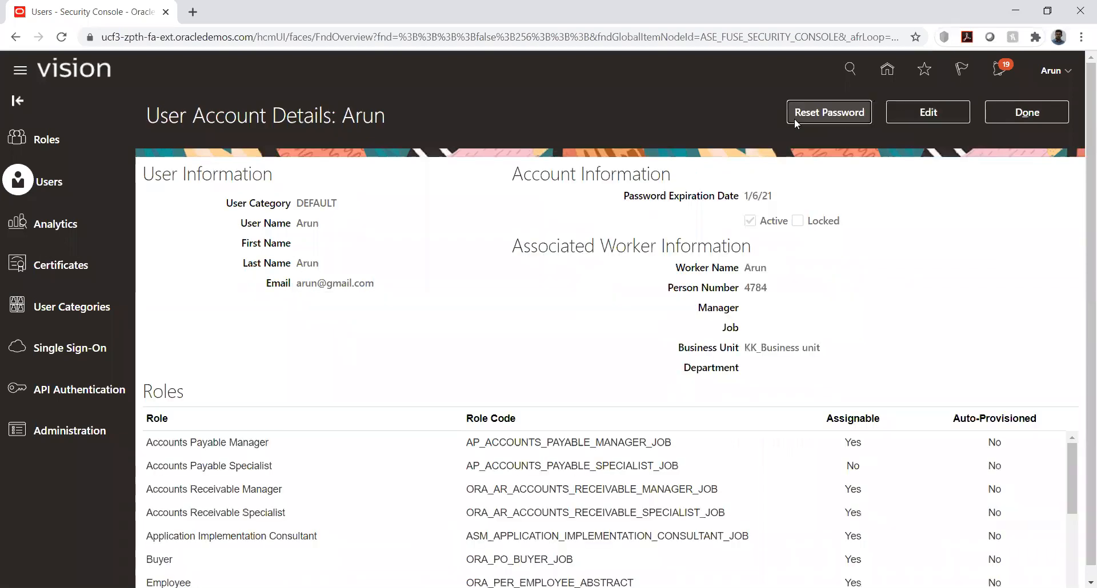
left_click(1040, 105)
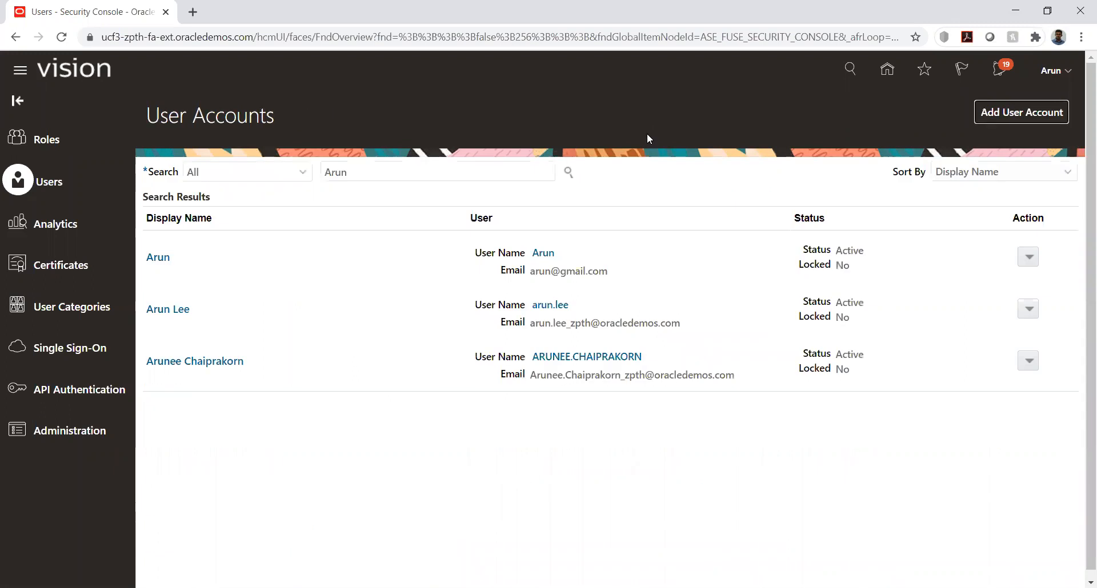
Open the KK Implementation project in Setup and Maintenance
left_click(1068, 72)
left_click(827, 279)
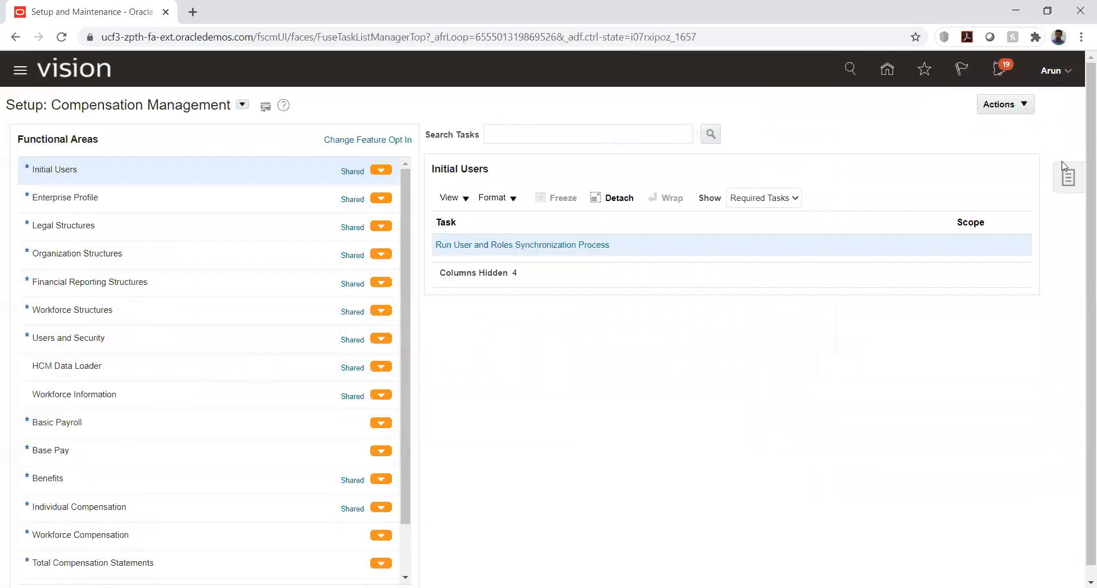
left_click(1067, 178)
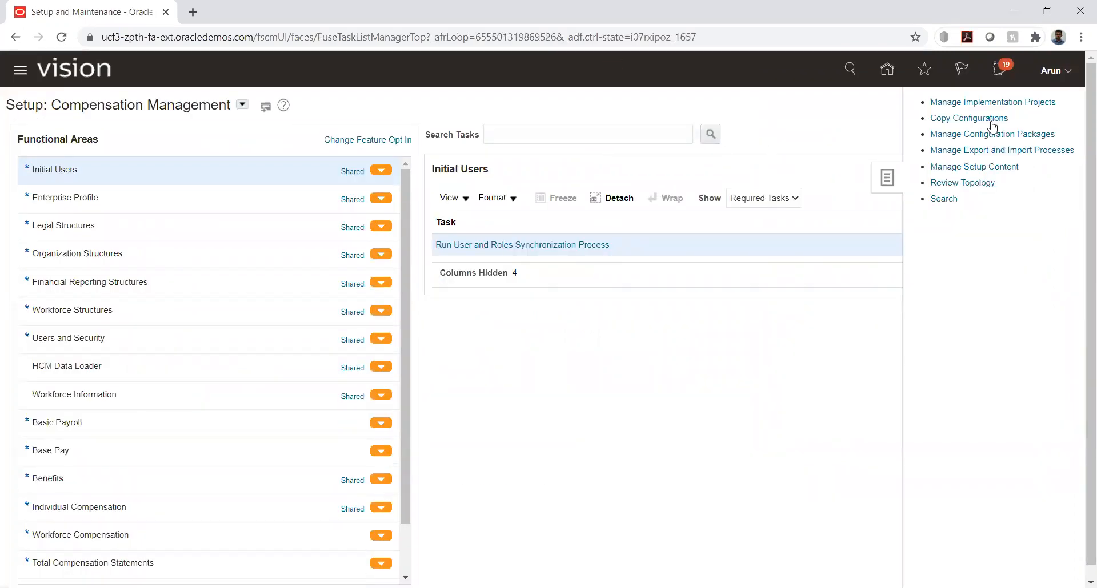
left_click(979, 102)
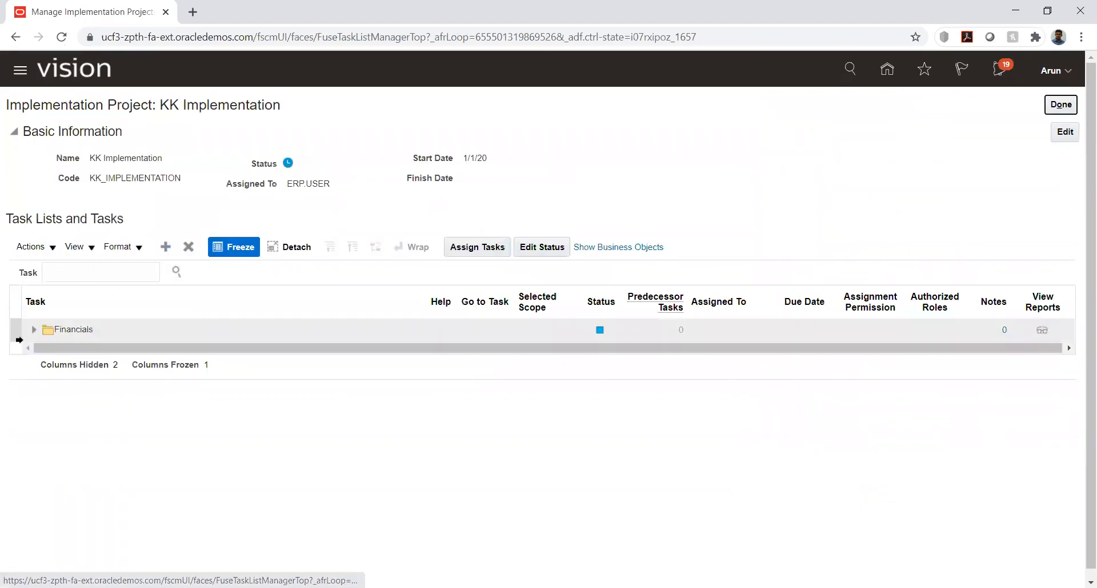
Open Manage Ledger Data Access for Users for KK_Ledger, under Define Ledgers and Define Accounting Configurations
left_click(33, 330)
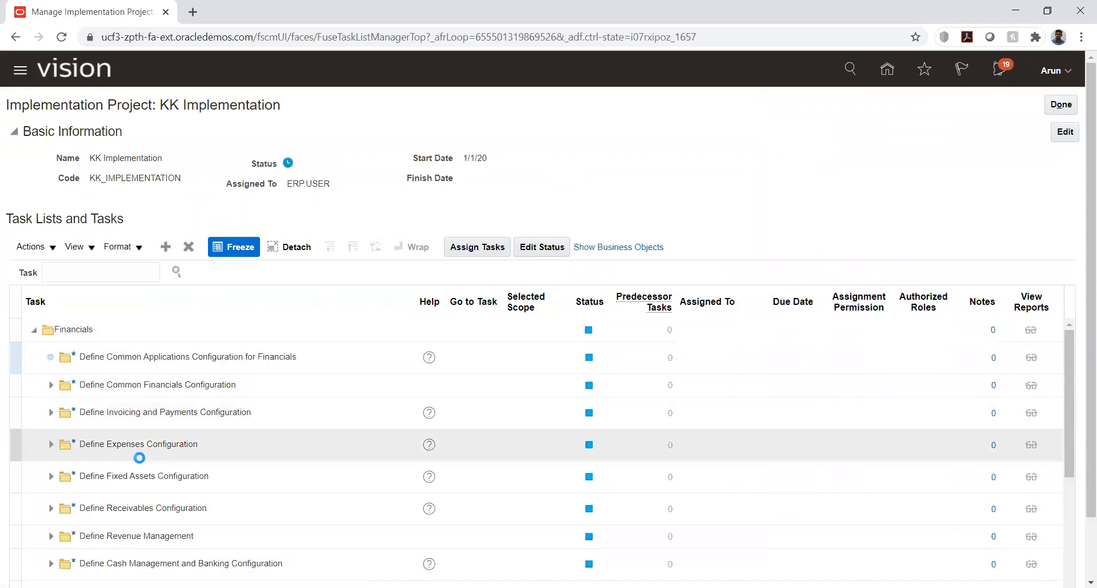
left_click(68, 501)
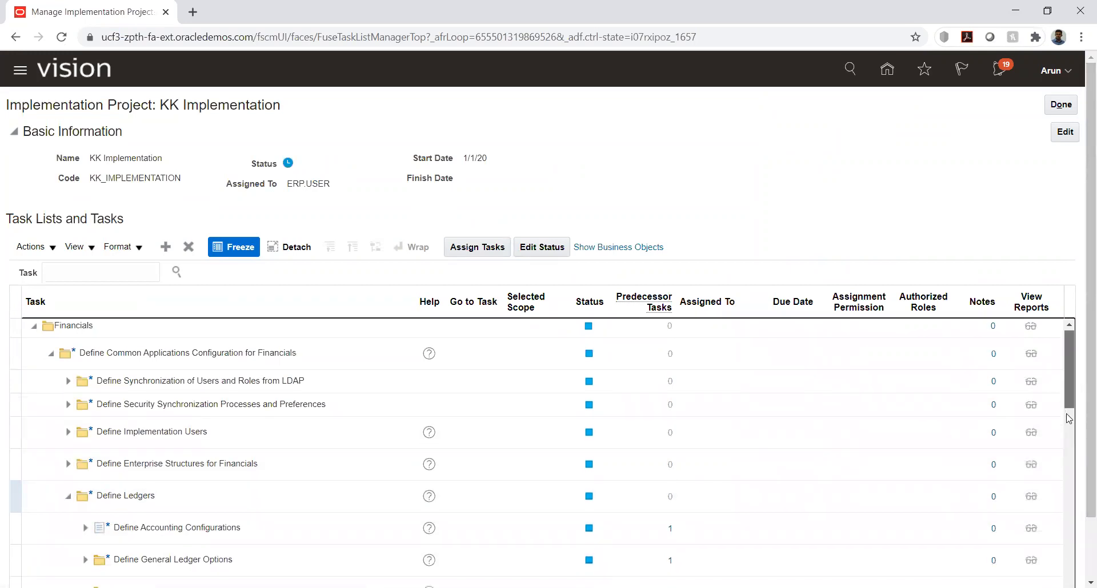
scroll(1068, 371, "down", 3)
left_click(86, 394)
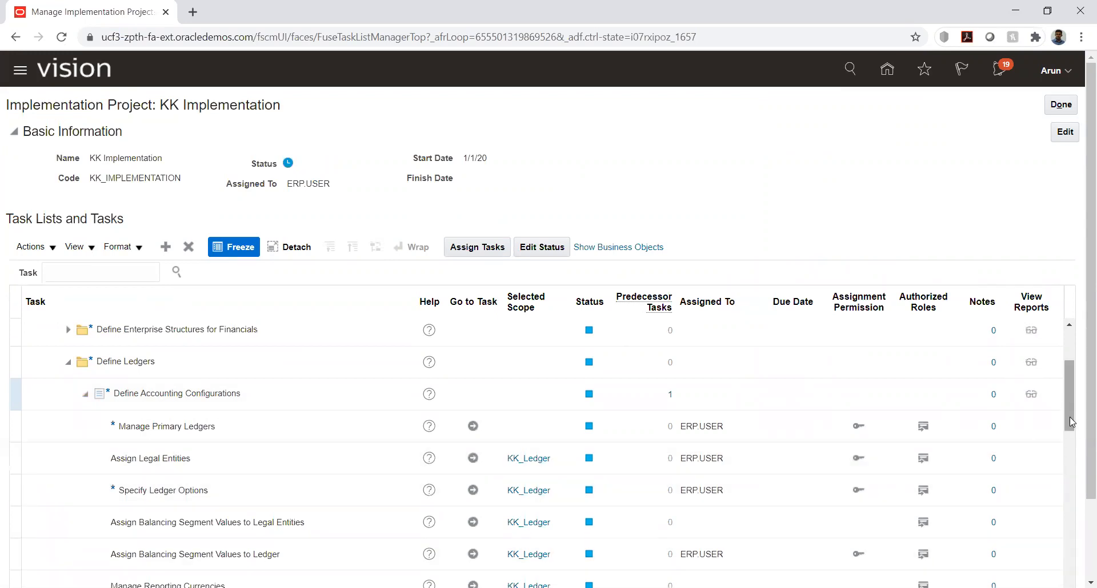
left_click_drag(1070, 424, 681, 458)
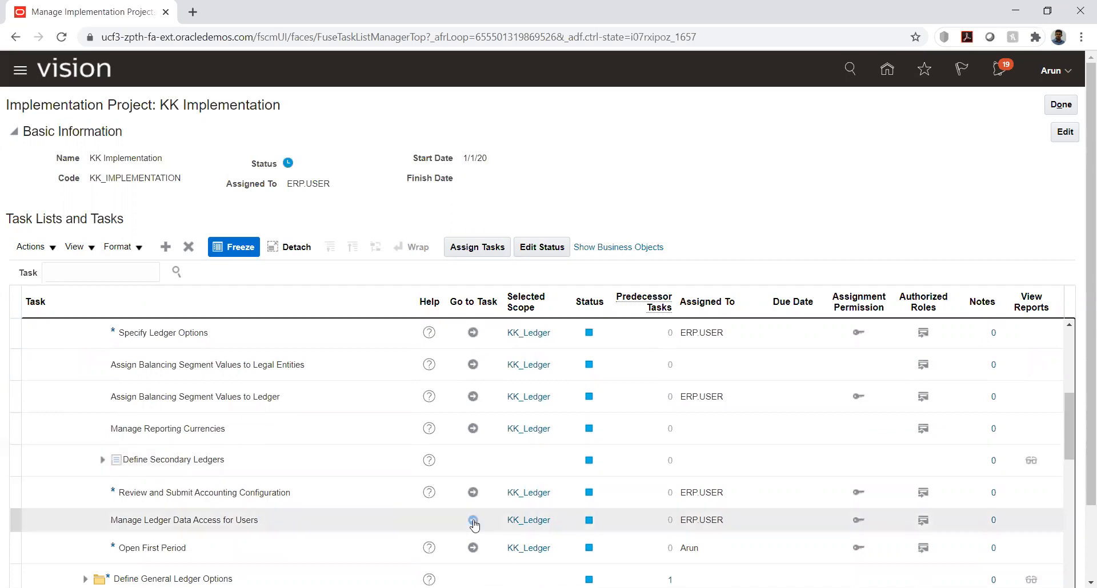
left_click(472, 520)
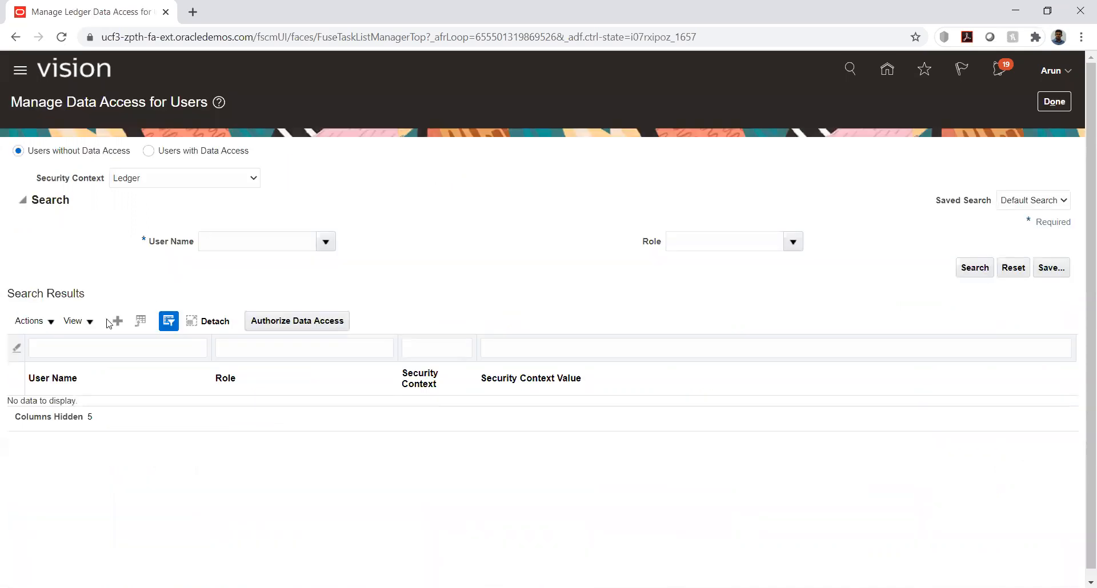
Create a data access record for the user with the Accounts Payable Manager role
left_click(116, 321)
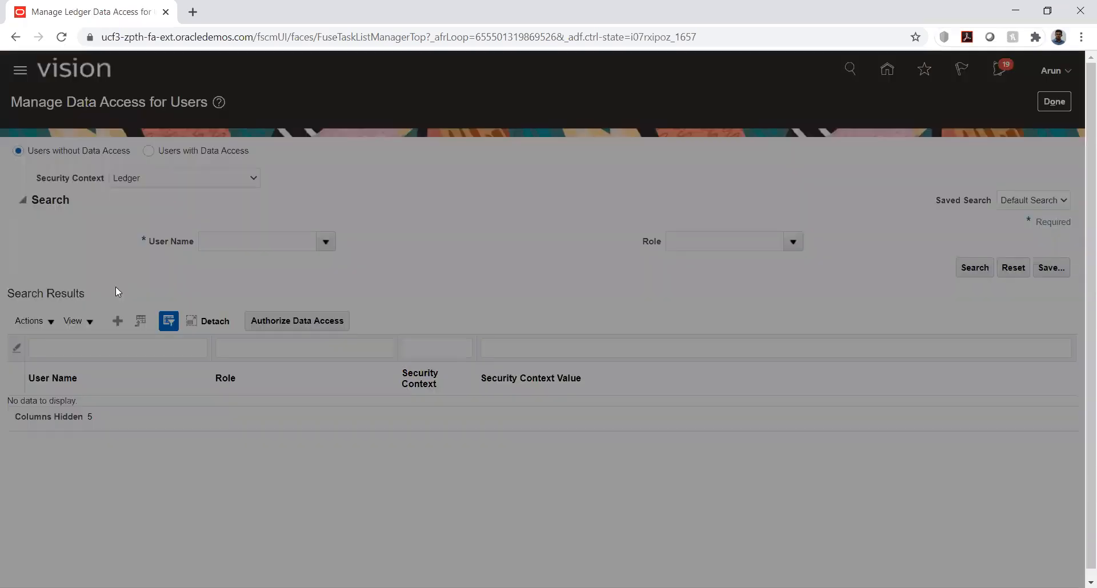
left_click(278, 327)
type("A")
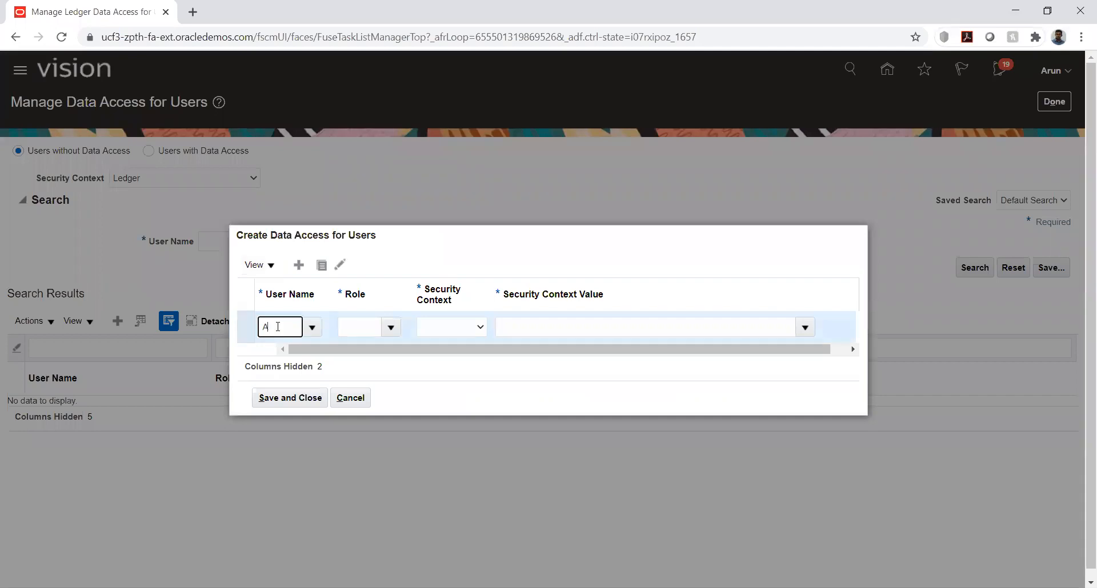
type("run")
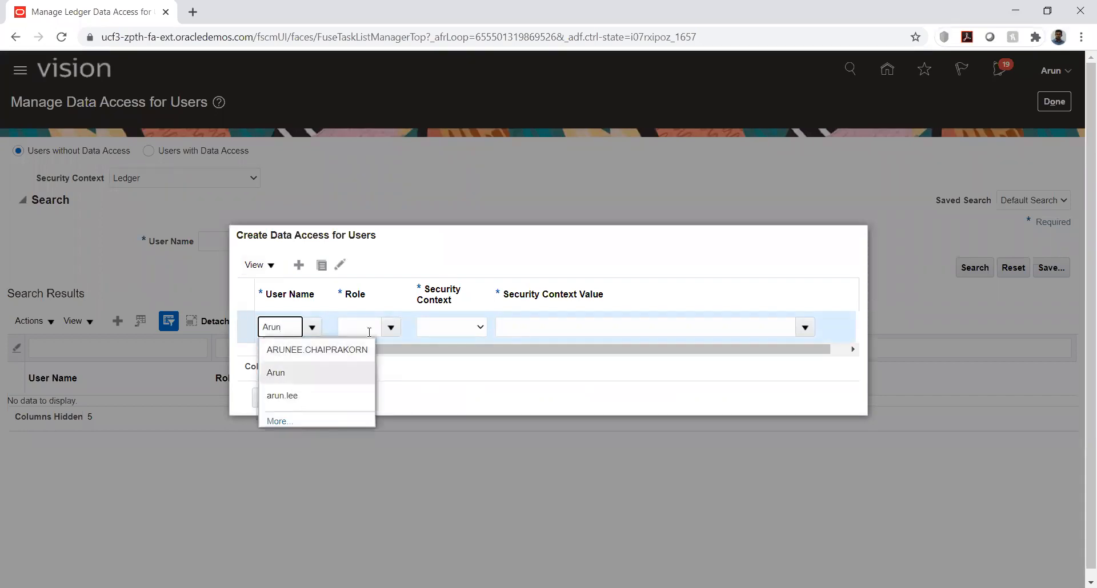
left_click(369, 327)
left_click(368, 327)
type("acc")
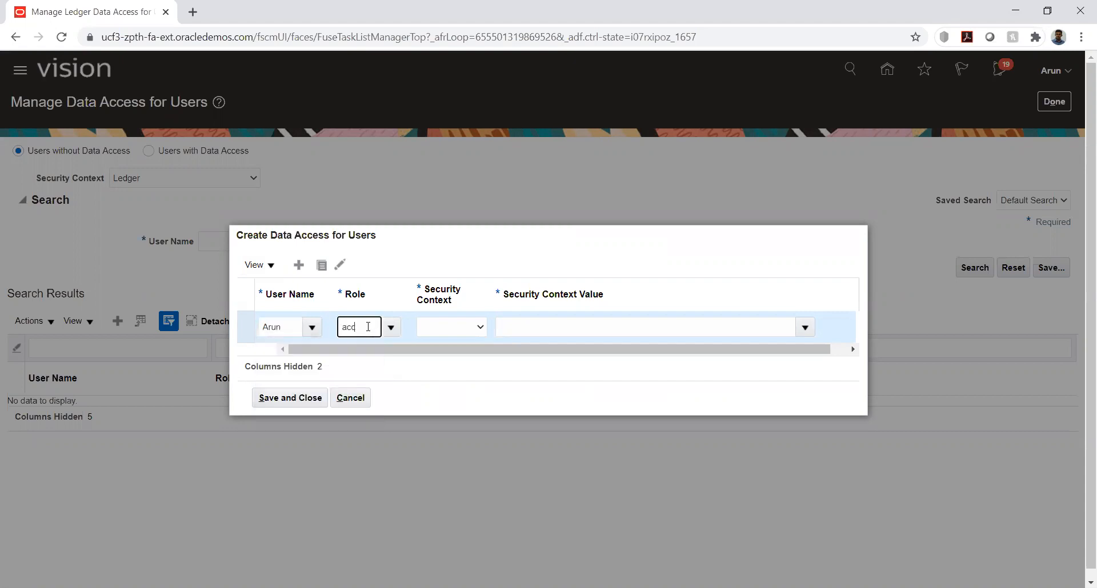
left_click(368, 349)
Set the record's security context to Business unit with the value KK_Business unit
left_click(451, 329)
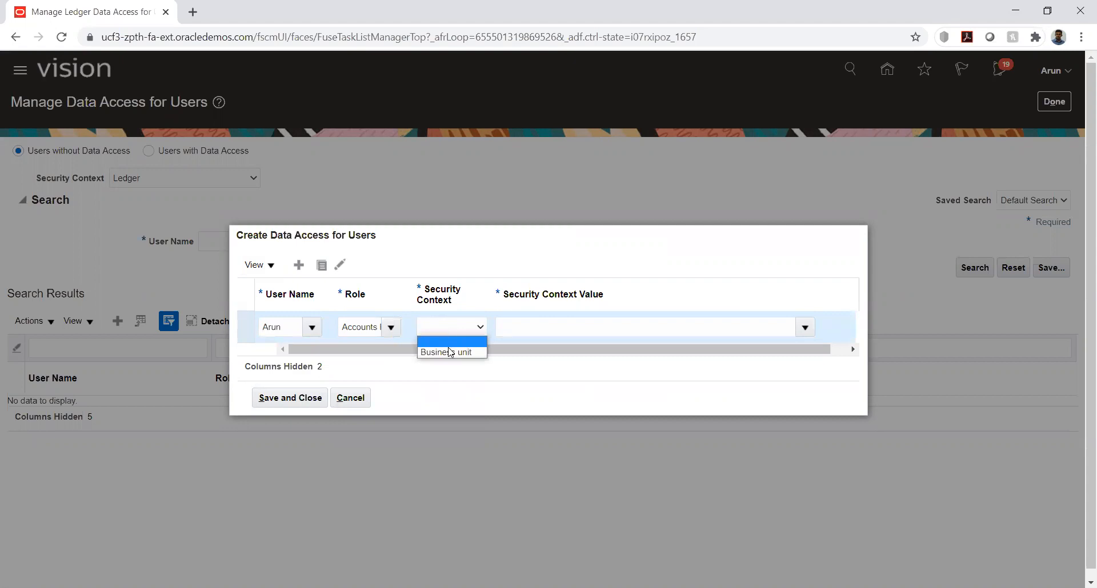
left_click(451, 352)
left_click(544, 328)
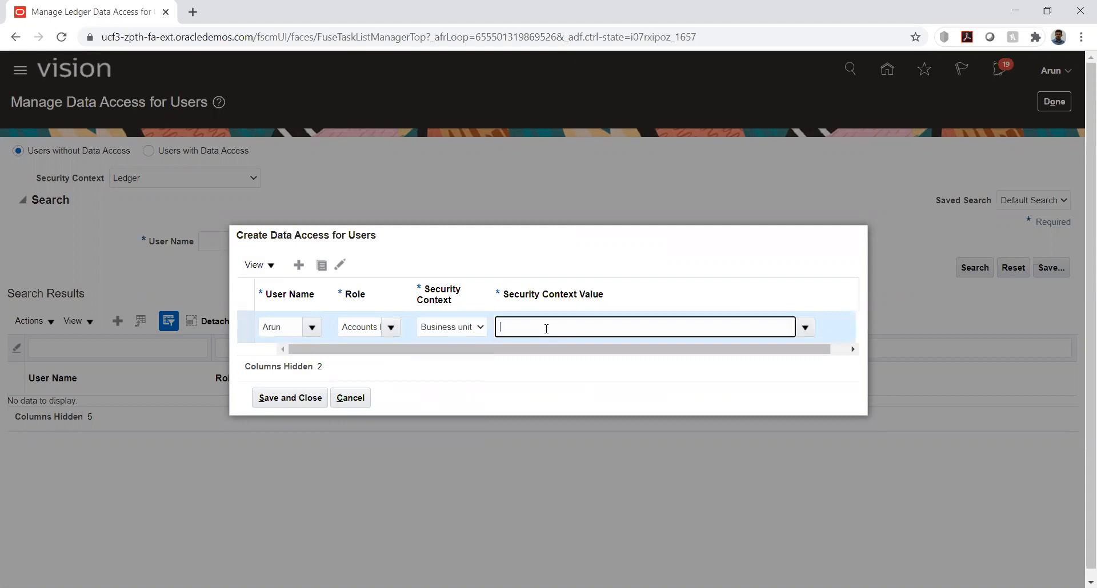
left_click(531, 348)
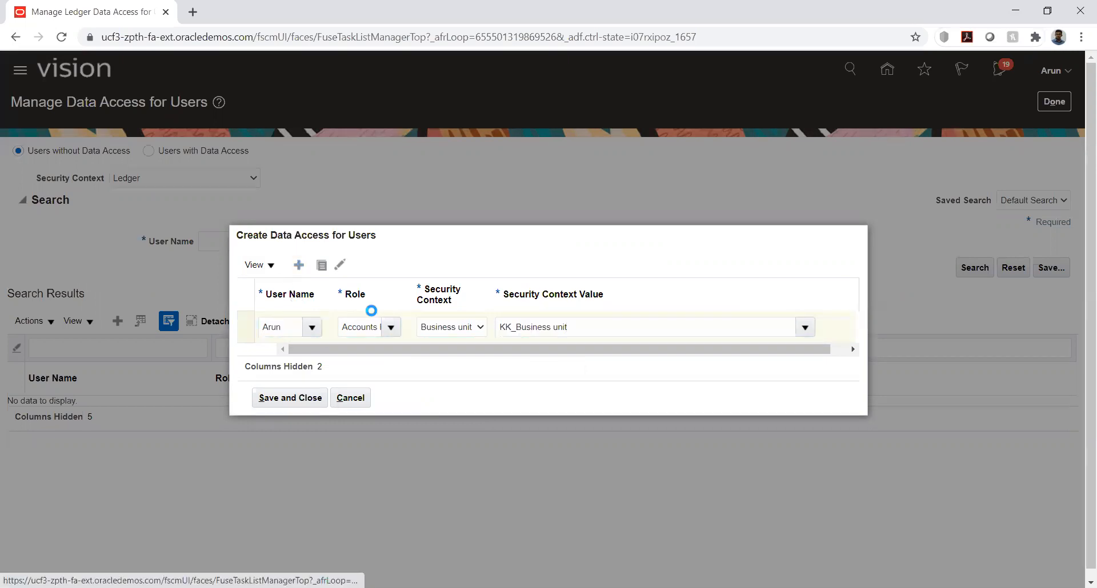
Add a second data access row and enter the same user name in it
left_click(289, 314)
type("acc")
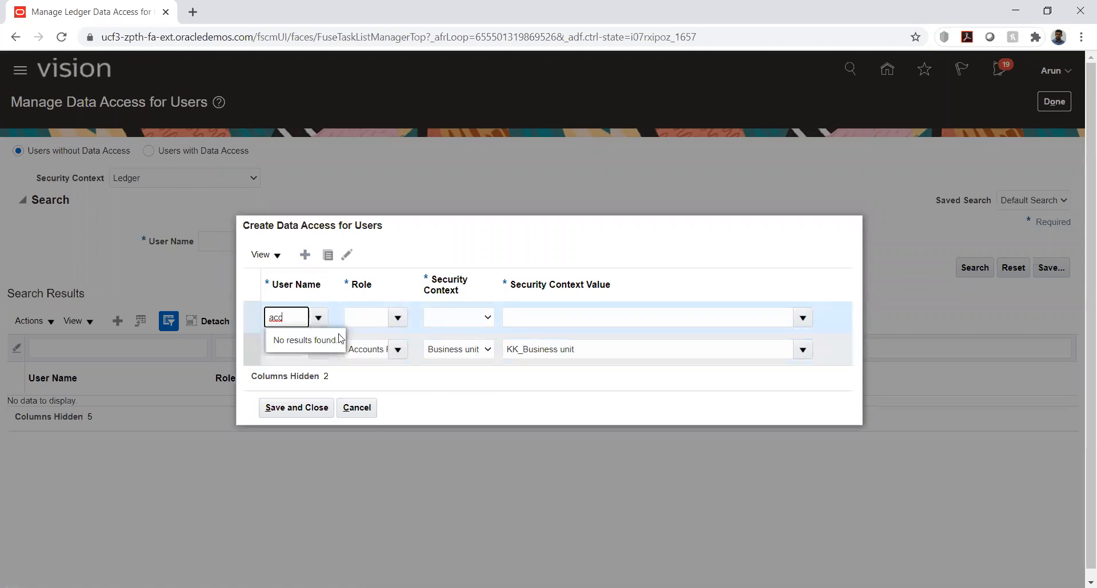
key("BackSpace")
key("BackSpace")
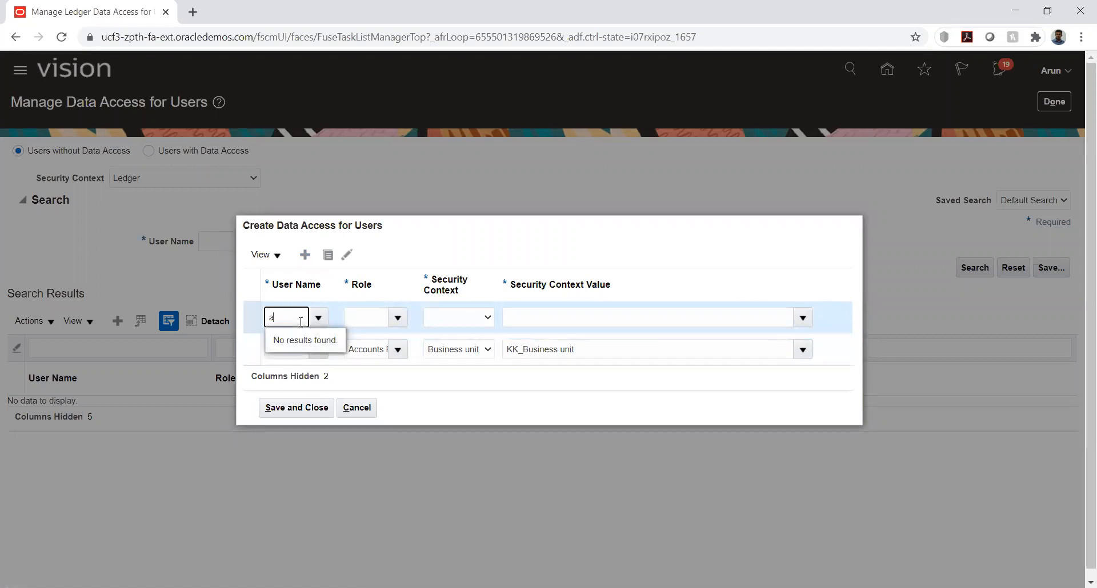
type("run")
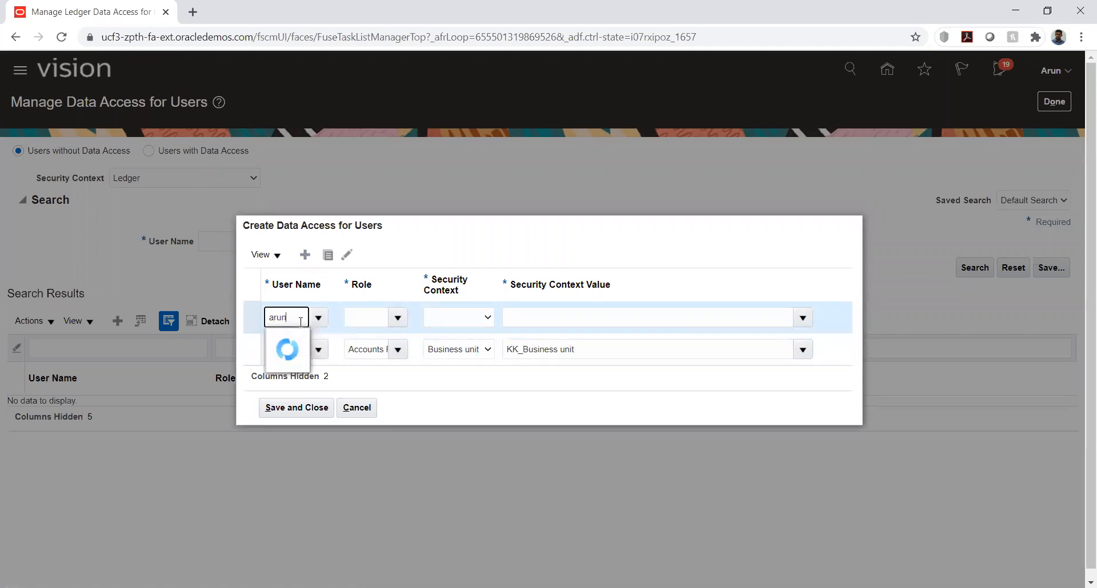
left_click(287, 363)
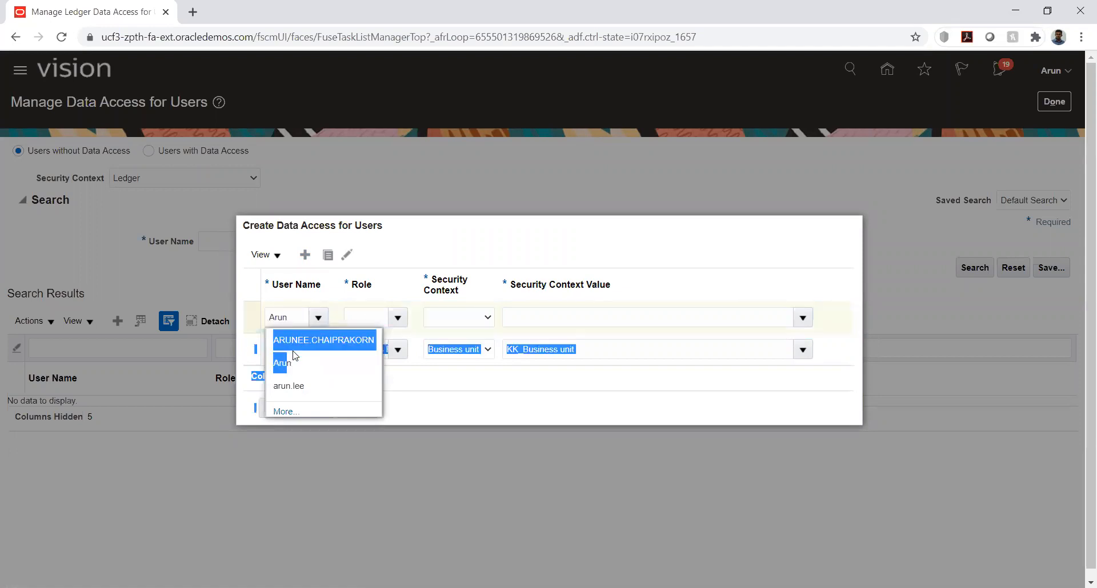
Assign the other Accounts Payable role to the user in the new data access row
left_click(370, 318)
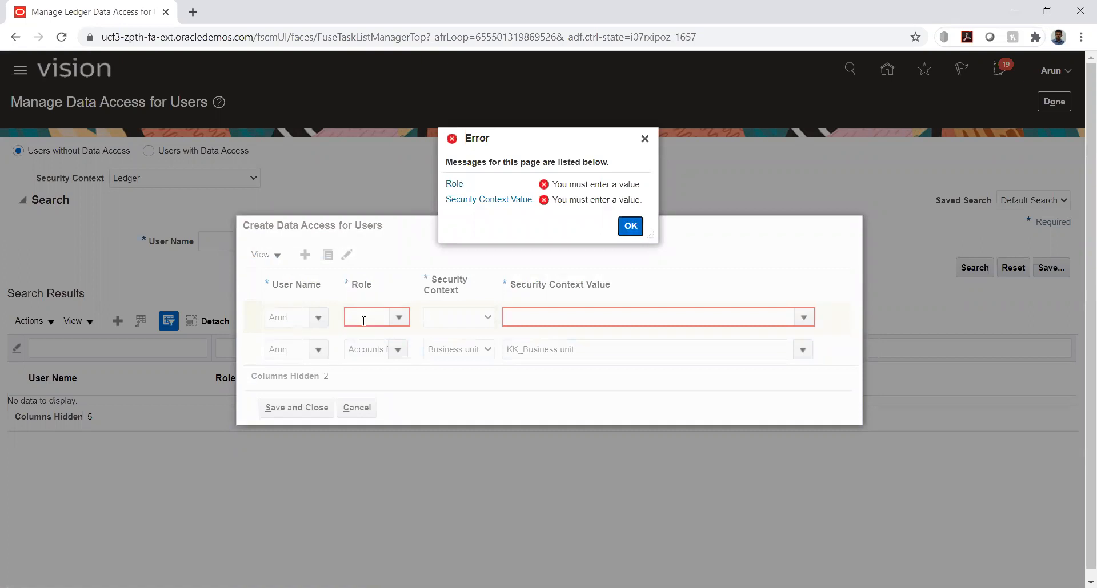
key("Return")
left_click(363, 318)
type("acc")
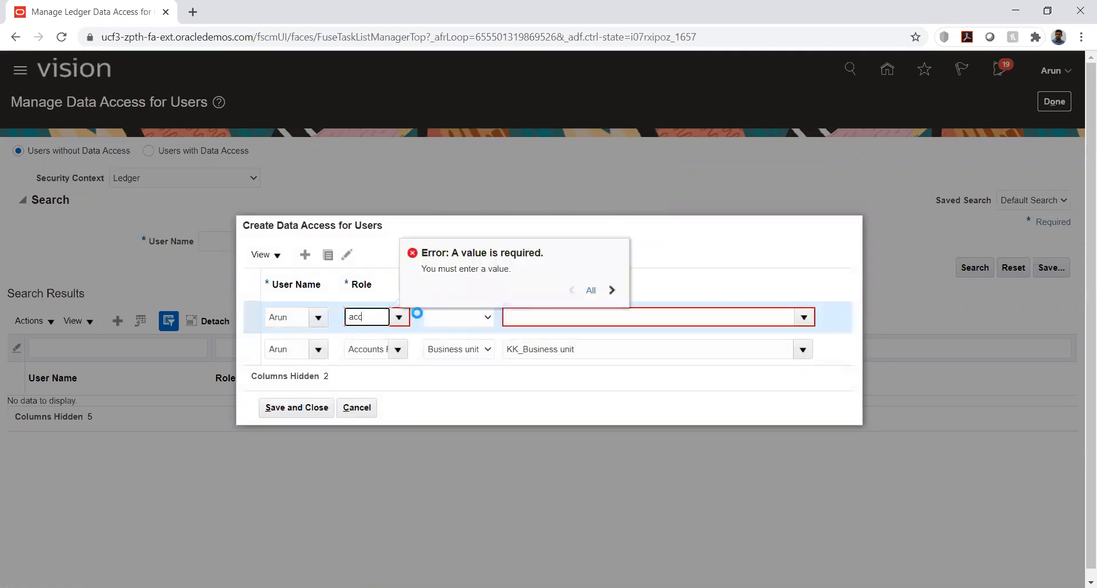
left_click(391, 356)
Give the second row the security context Business unit and the value KK_Business unit
left_click(477, 324)
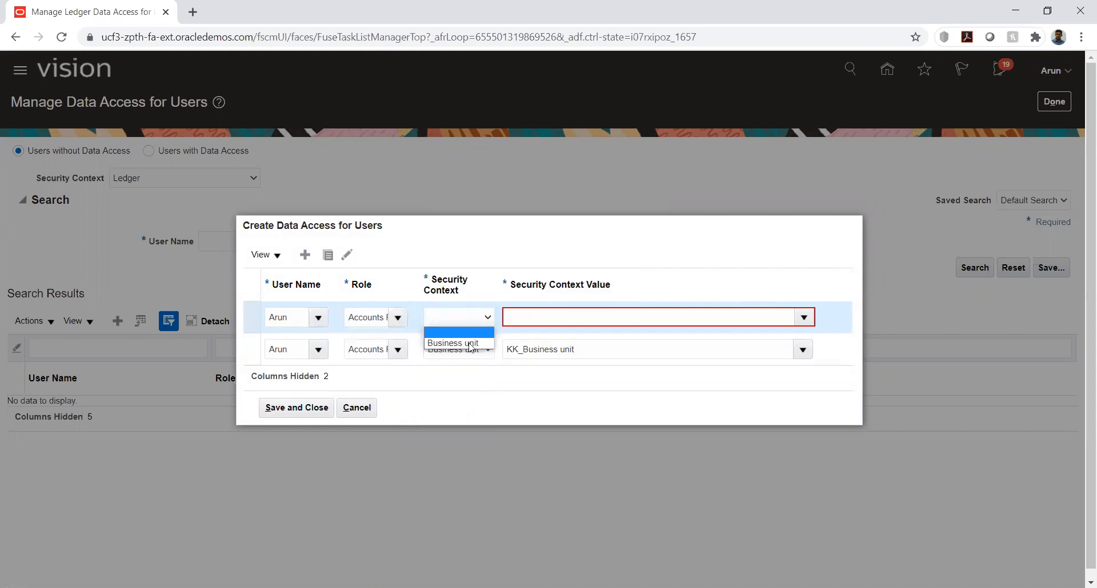
key("Return")
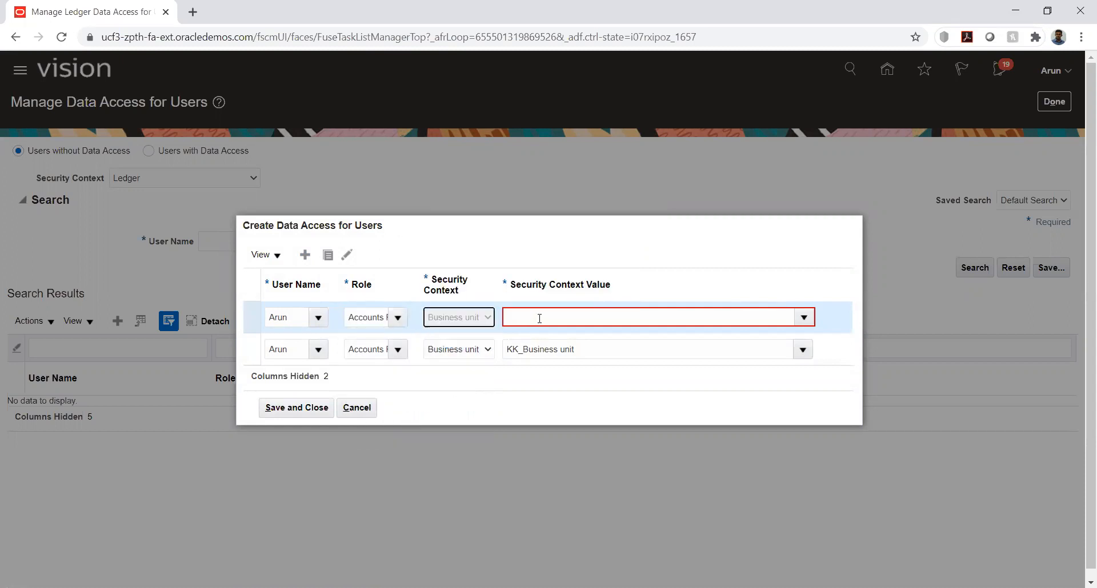
left_click(539, 319)
type("kk")
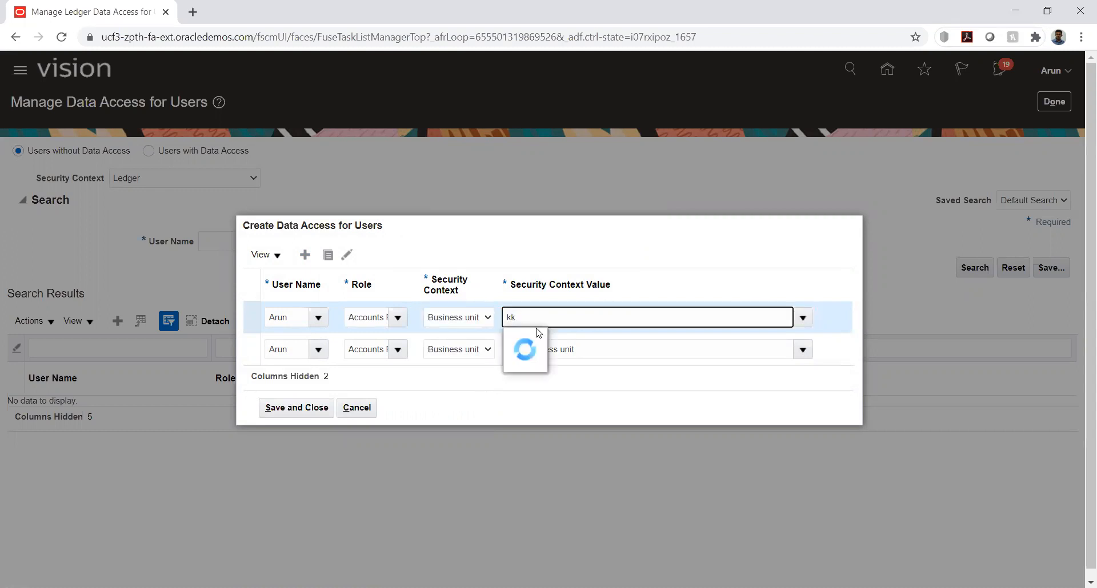
left_click(538, 341)
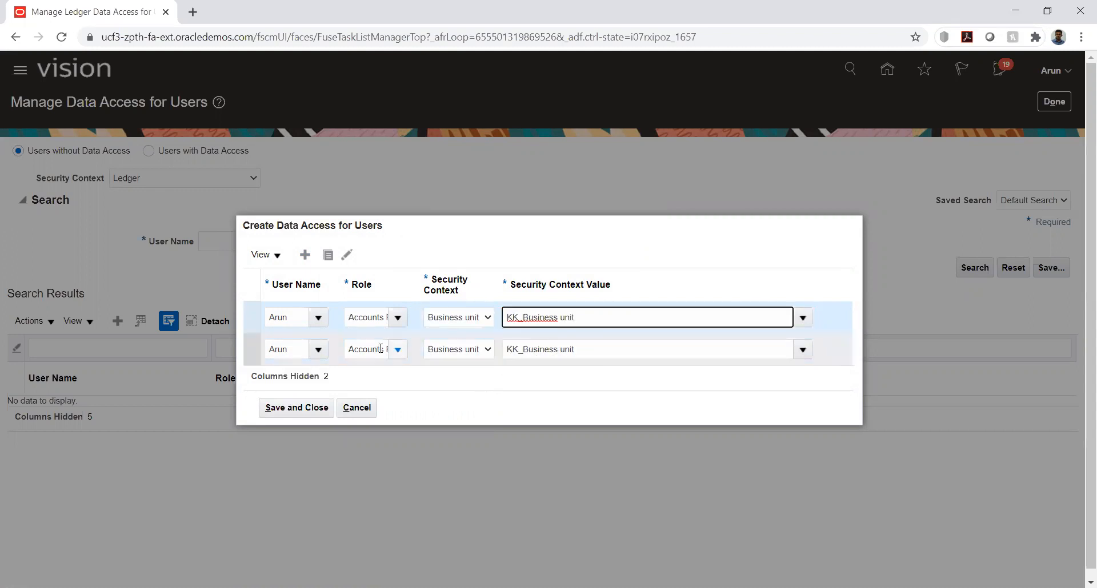
Check the full role names in both rows, then save the data access records and leave the task
left_click(380, 349)
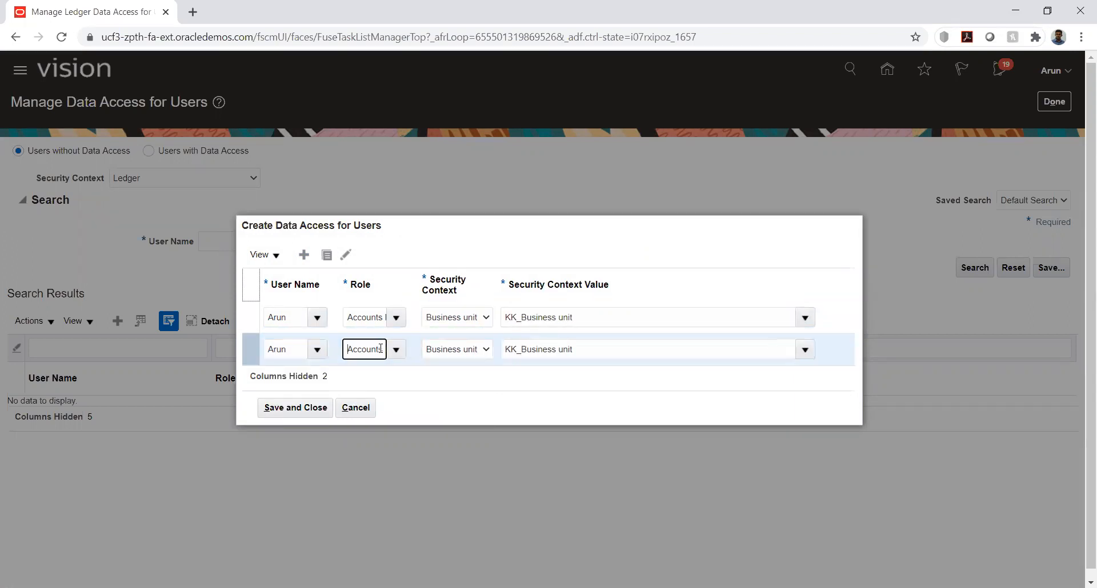
type("Accounts Payable Manager")
left_click(369, 315)
type("Accounts P")
type("aya")
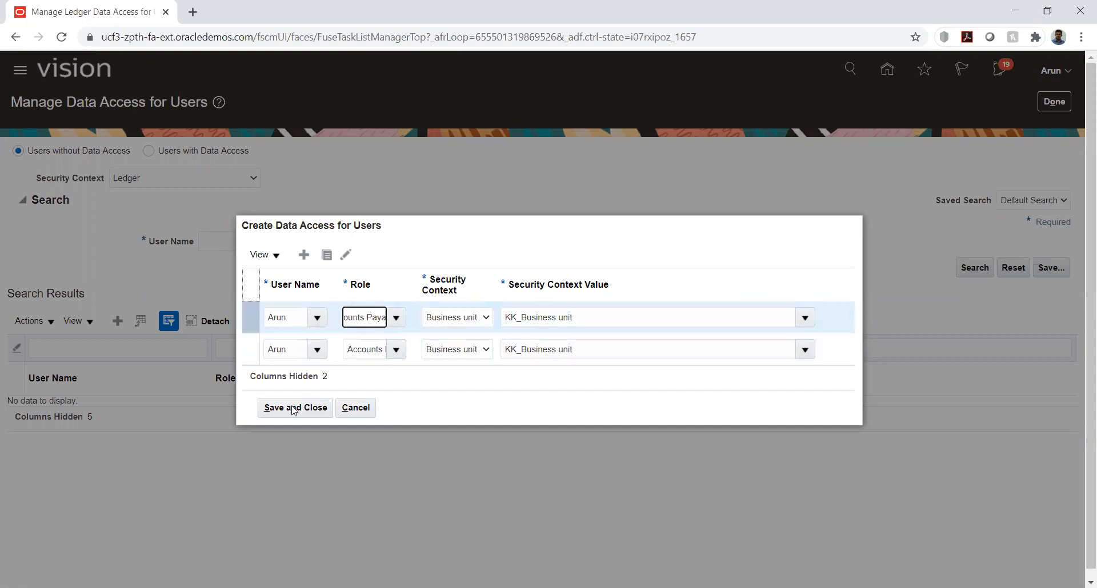
left_click(291, 409)
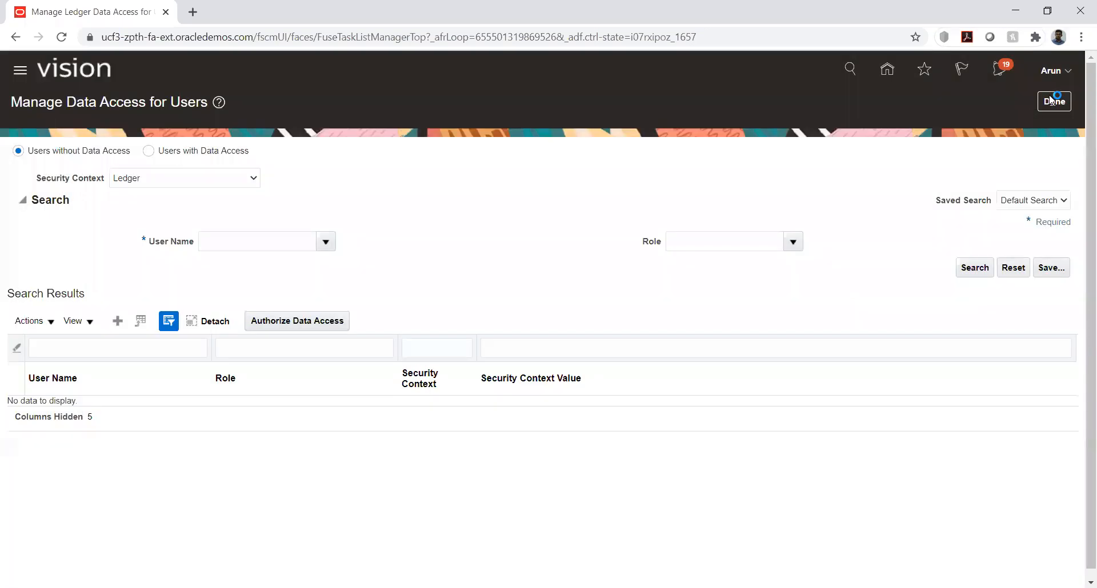
left_click(1052, 100)
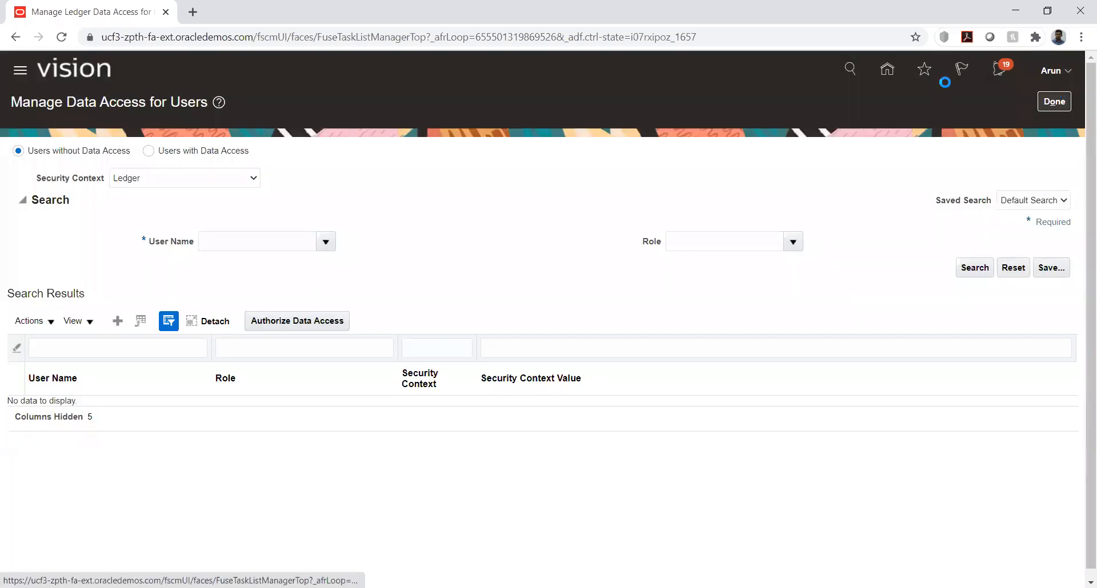
Sign out of the application and confirm the single sign-off
left_click(1069, 70)
left_click(1047, 99)
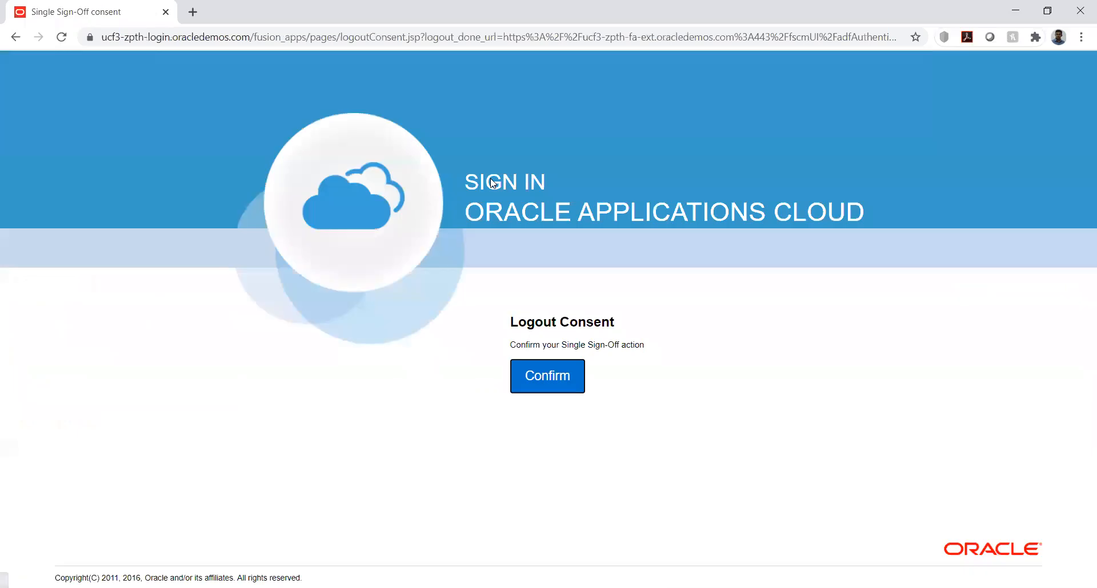
left_click(537, 372)
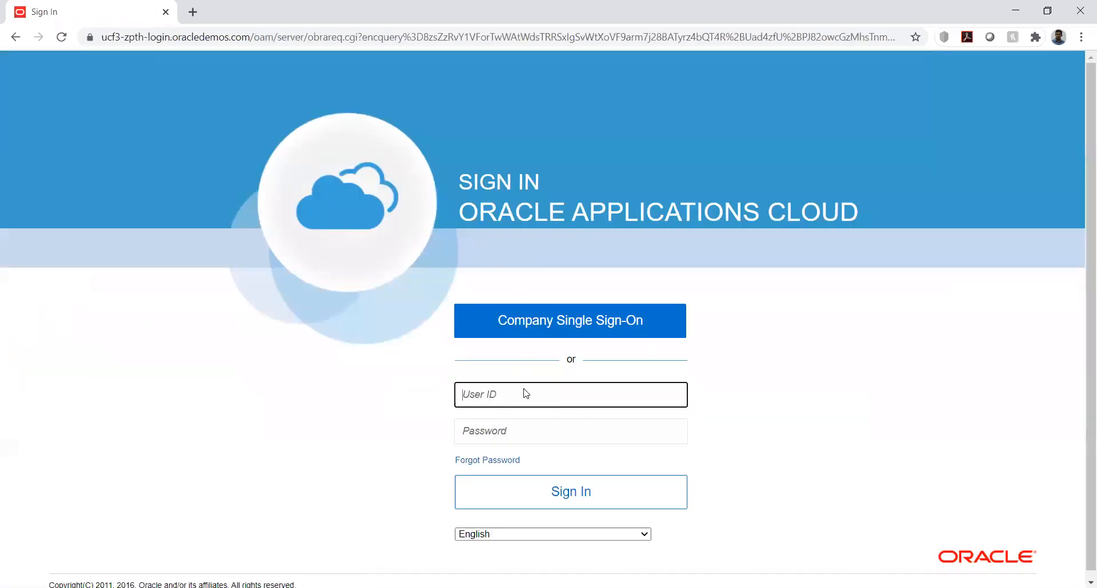
Sign back in with the user ID and the account password
type("Arun")
key("Tab")
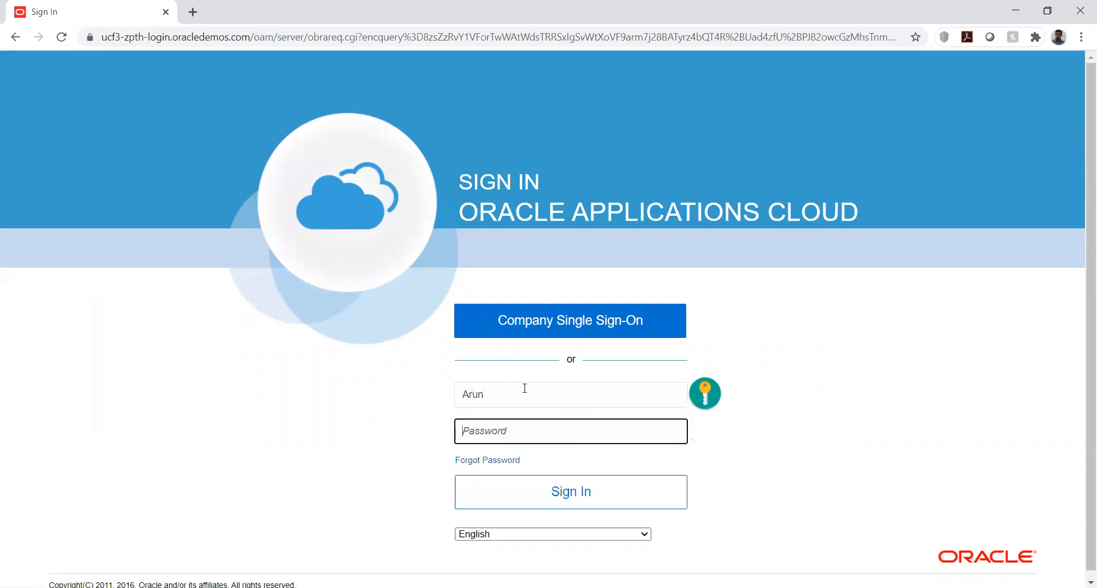
type("••")
left_click(573, 495)
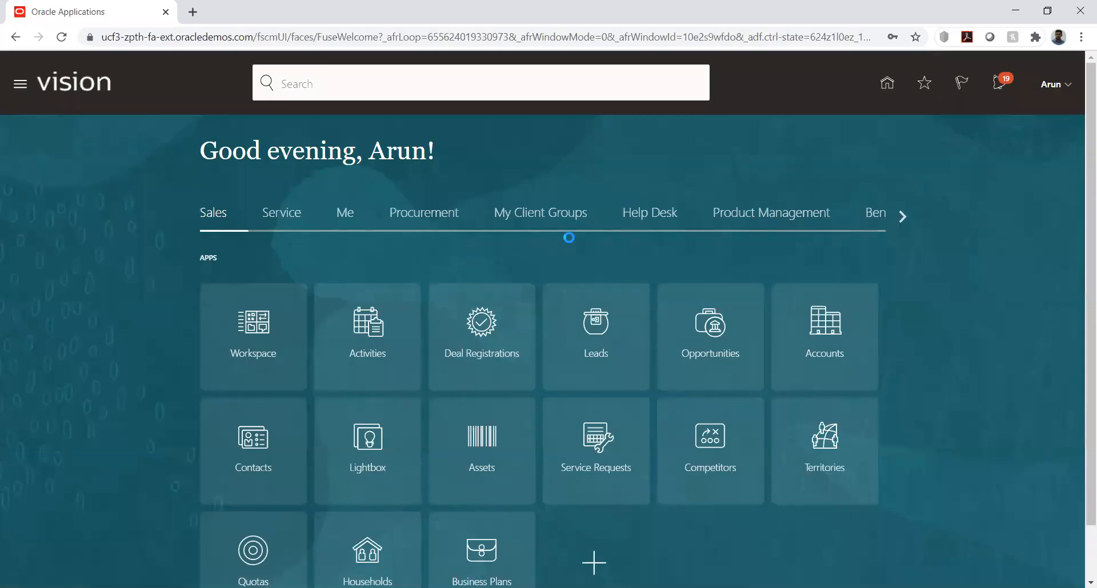
Open the Invoices work area in Payables from the home page
left_click(901, 216)
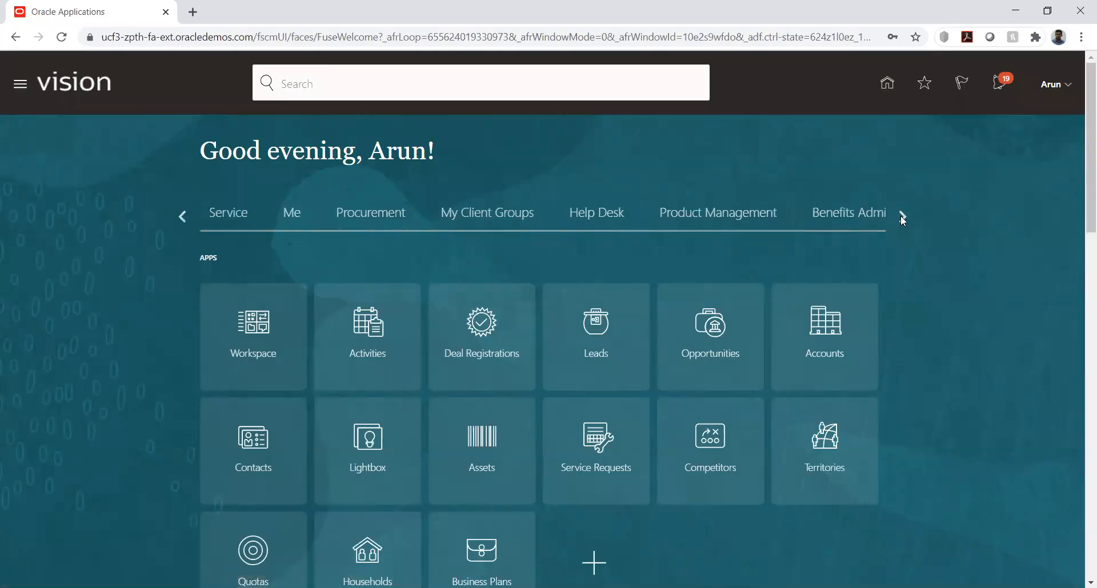
left_click(902, 217)
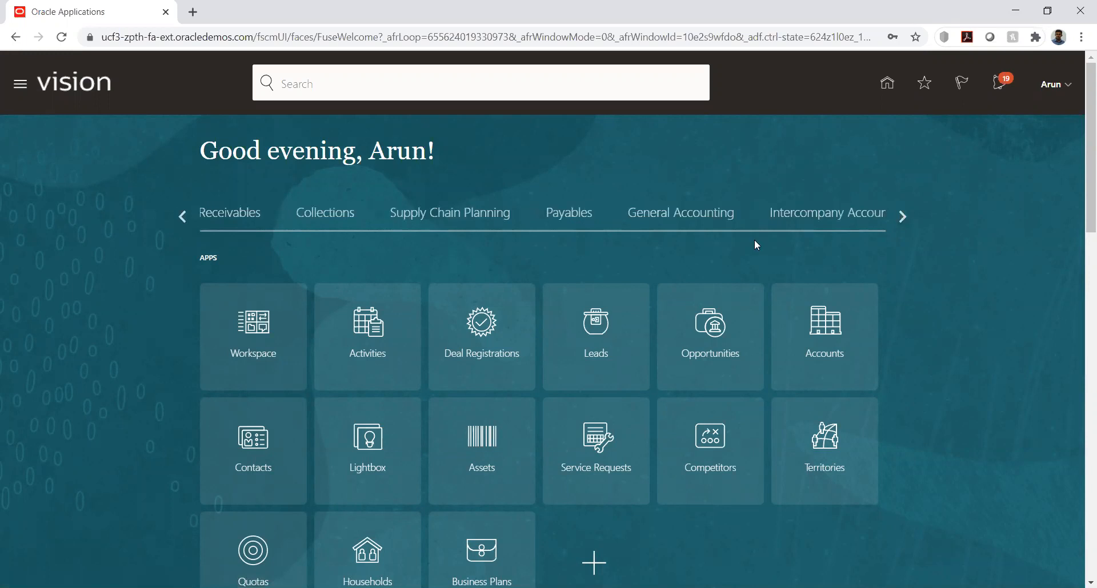
left_click(571, 215)
left_click(370, 335)
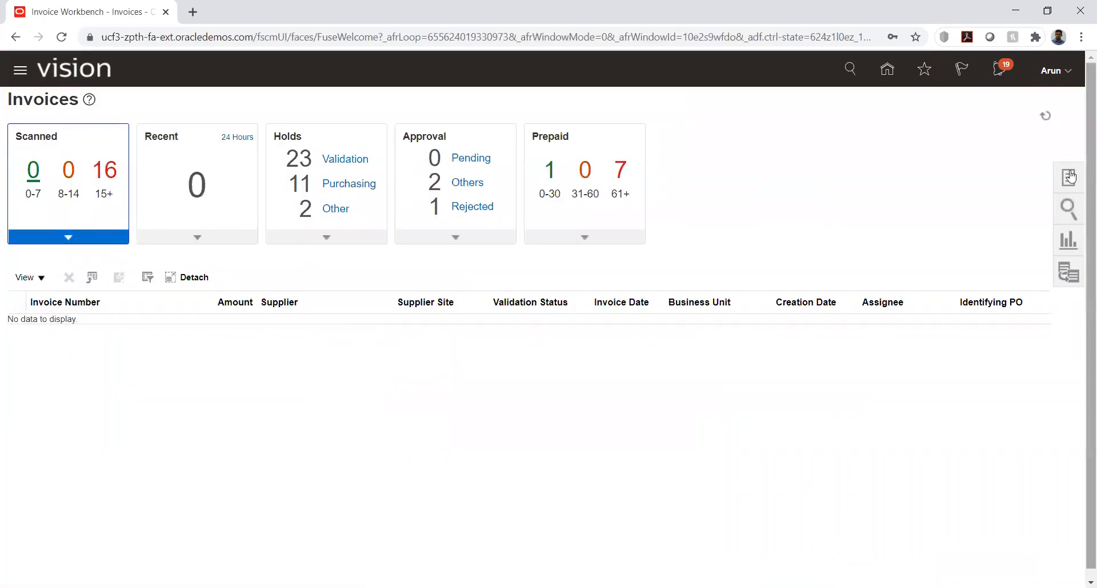
Start creating a new Payables invoice and set its business unit to KK_Business unit
left_click(1067, 178)
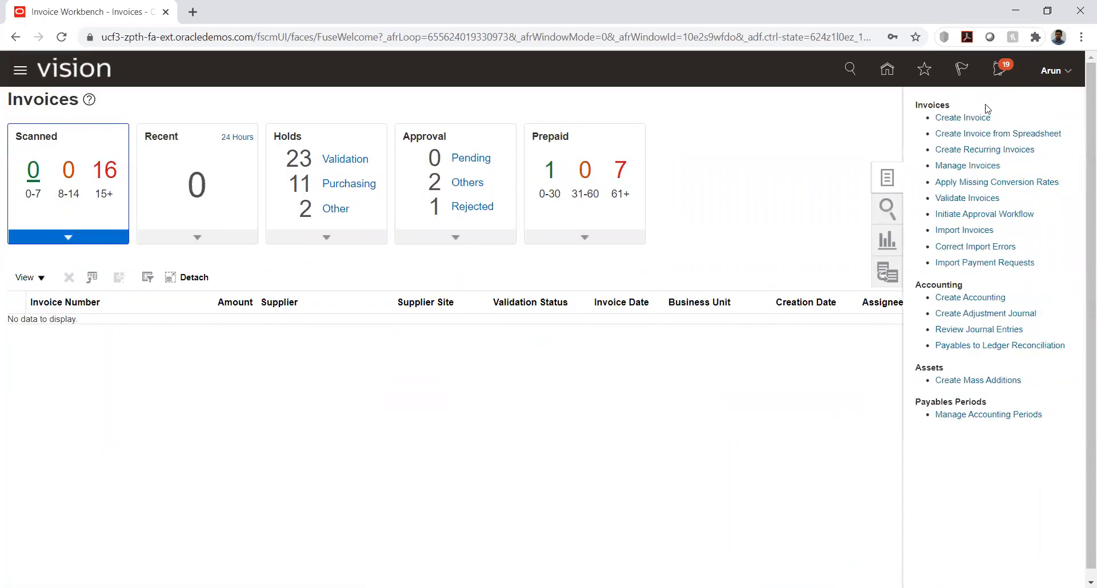
left_click(971, 118)
left_click(230, 225)
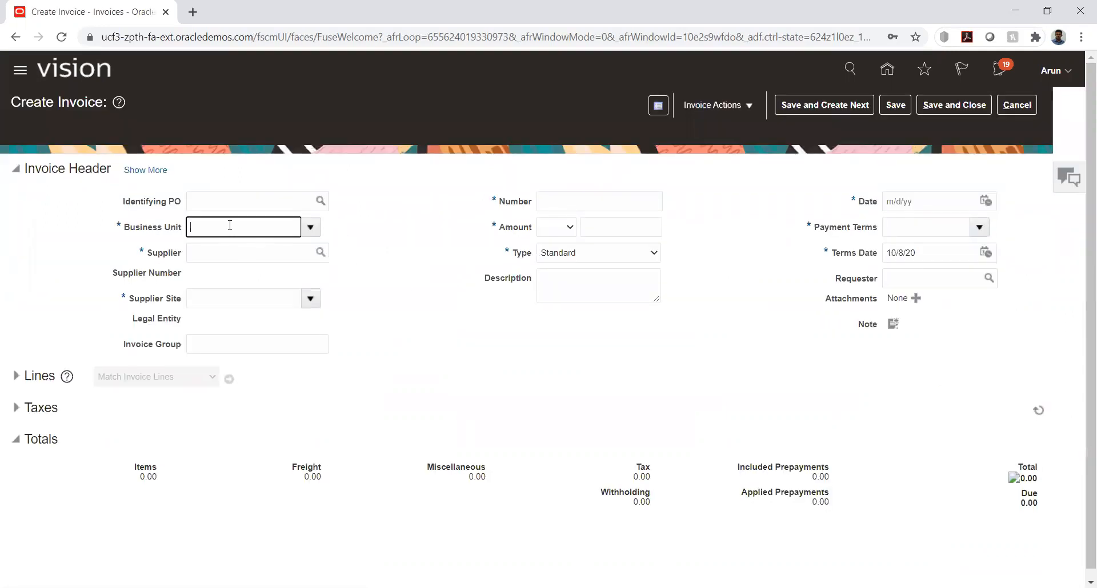
type("k")
key("Tab")
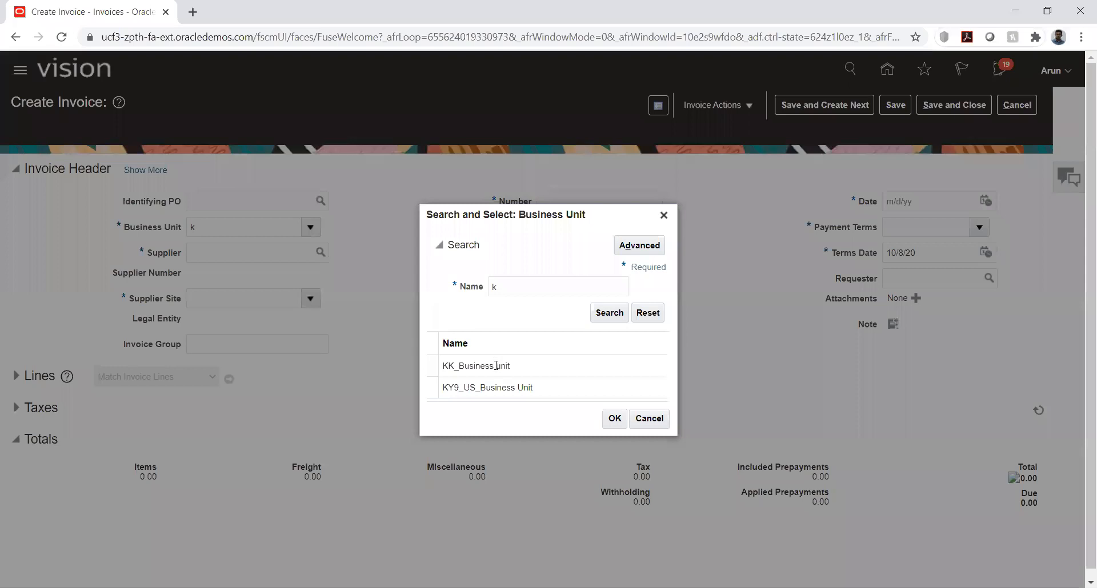
left_click(496, 366)
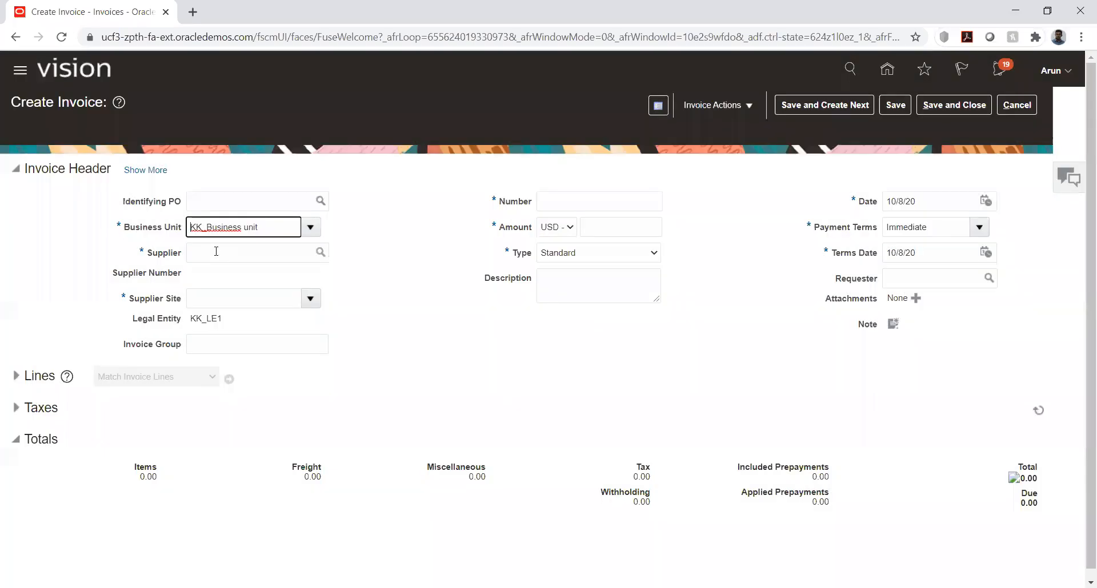
Fill in the invoice header with supplier KK_Supplier, number 890 and an amount of 20,000 USD
left_click(216, 251)
type("kk")
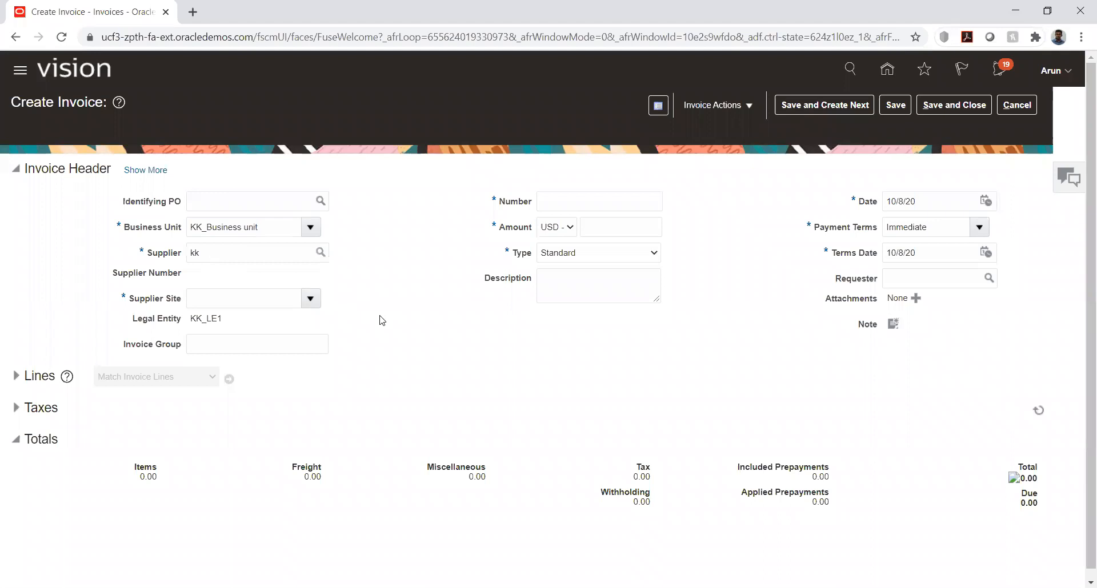
left_click(564, 200)
type("890")
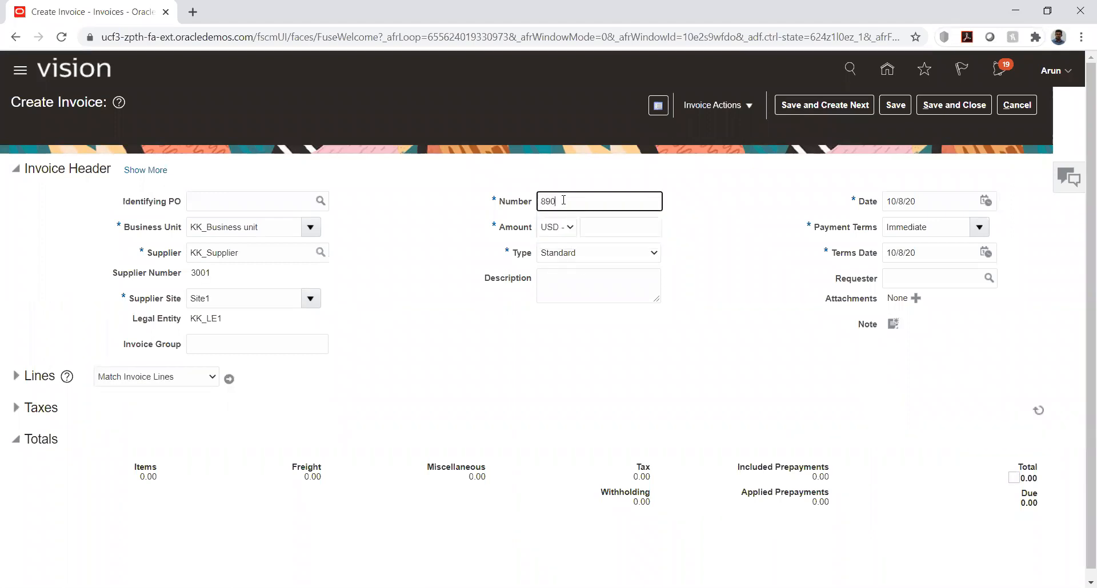
key("Tab")
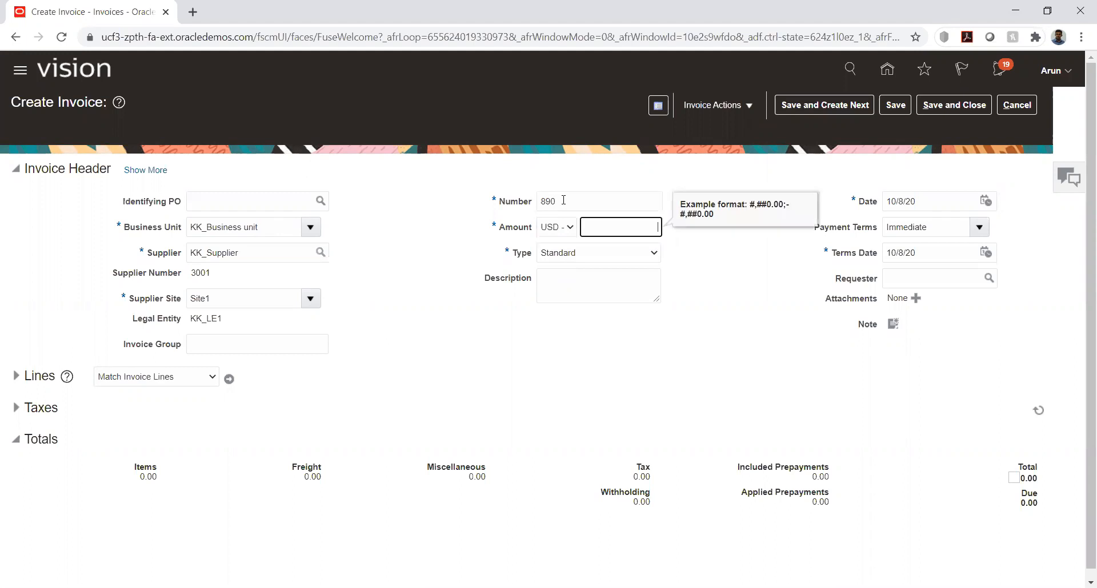
type("20,000")
key("Tab")
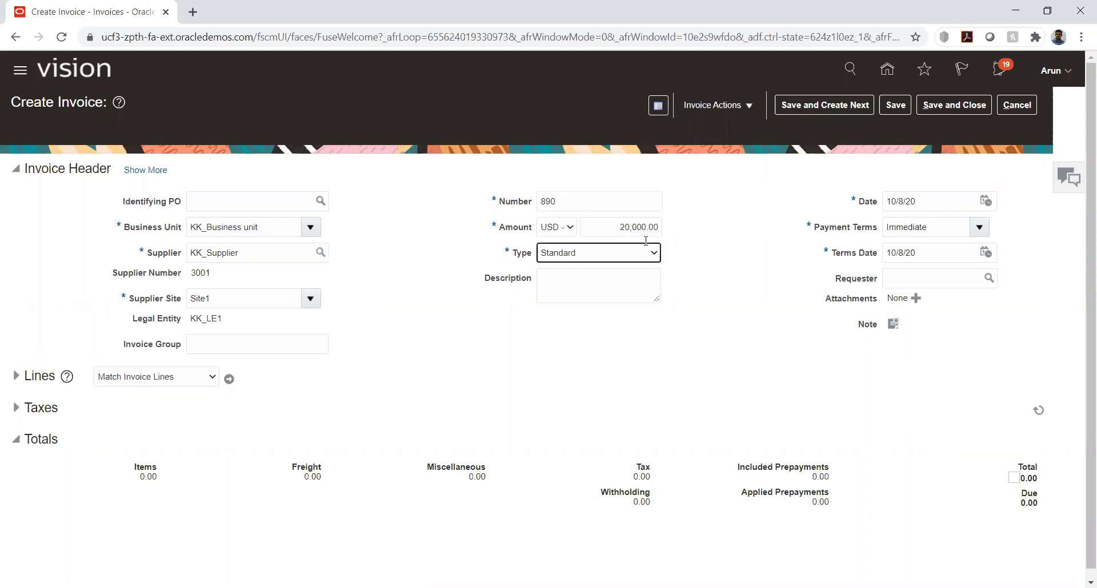
Try to expand the invoice lines section, dismiss the message and cancel the invoice
left_click(54, 391)
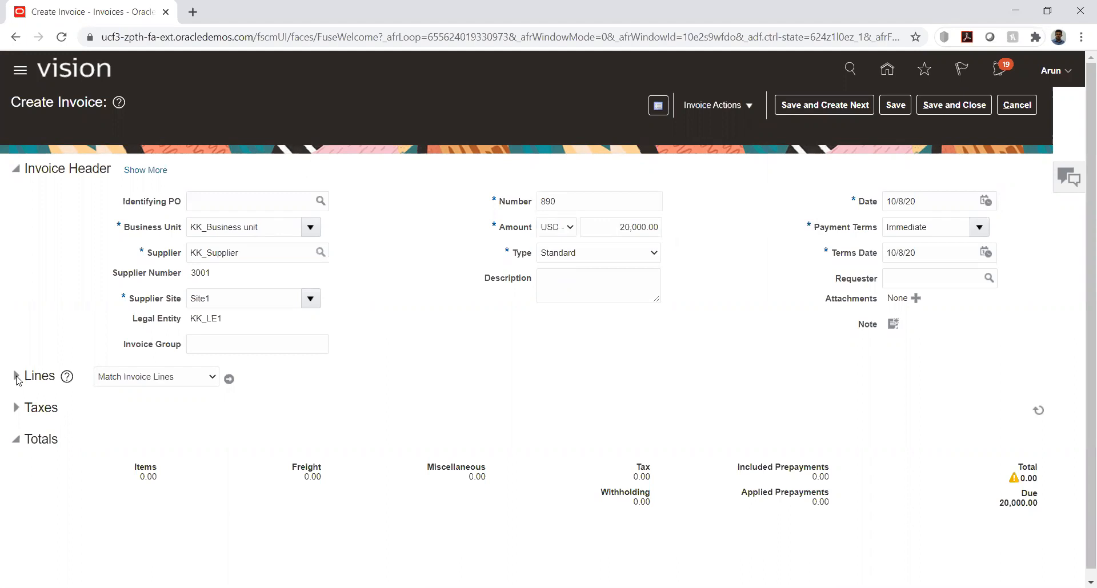
left_click(17, 377)
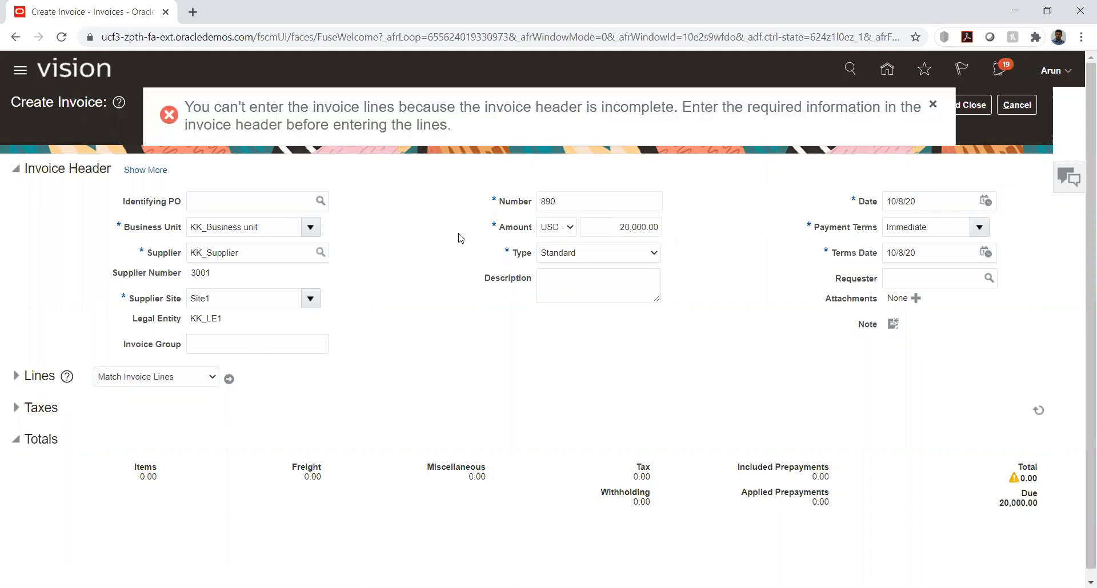
left_click(932, 105)
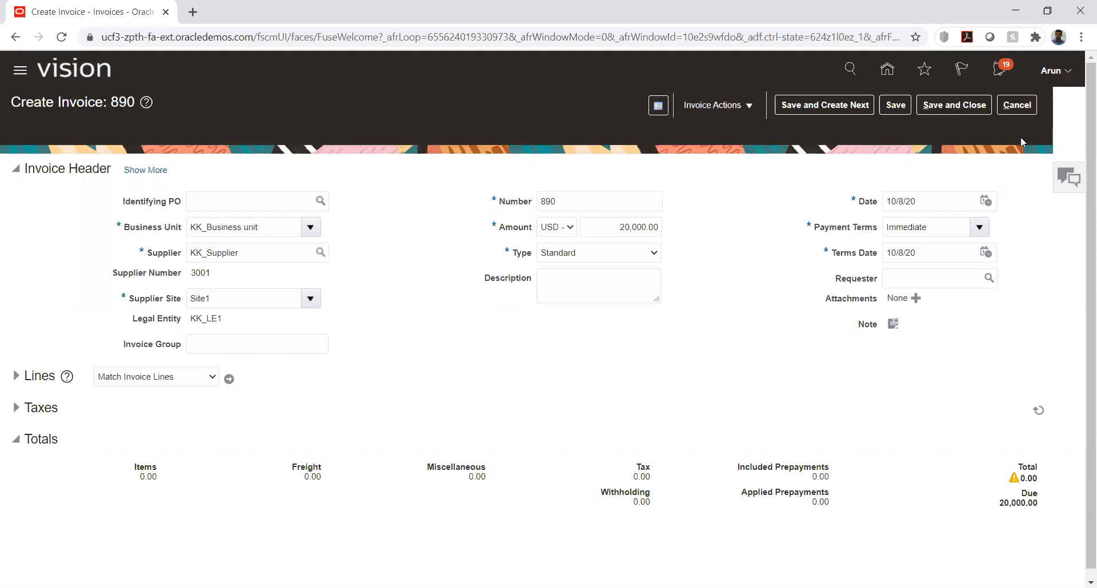
left_click(1019, 105)
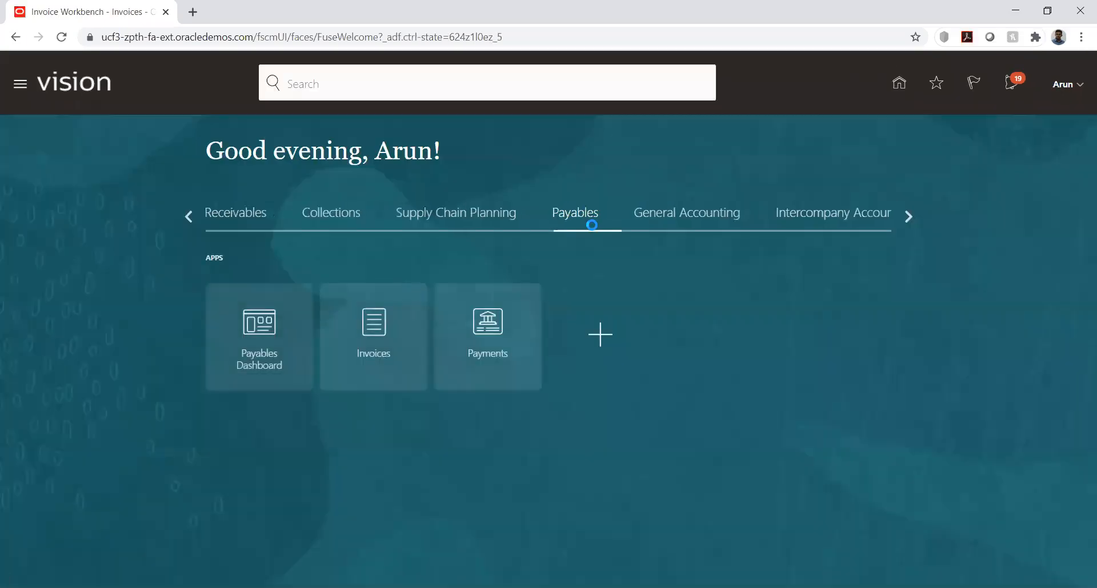
Go to Period Close under General Accounting and open Jan-20 as the first Payables period for KK_Ledger
left_click(680, 213)
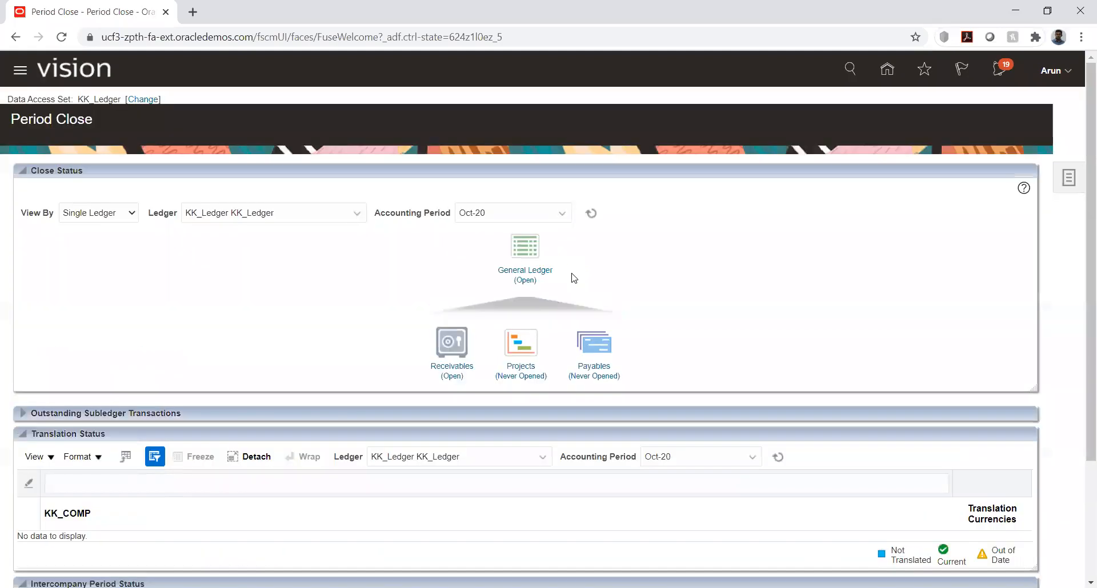
left_click(597, 368)
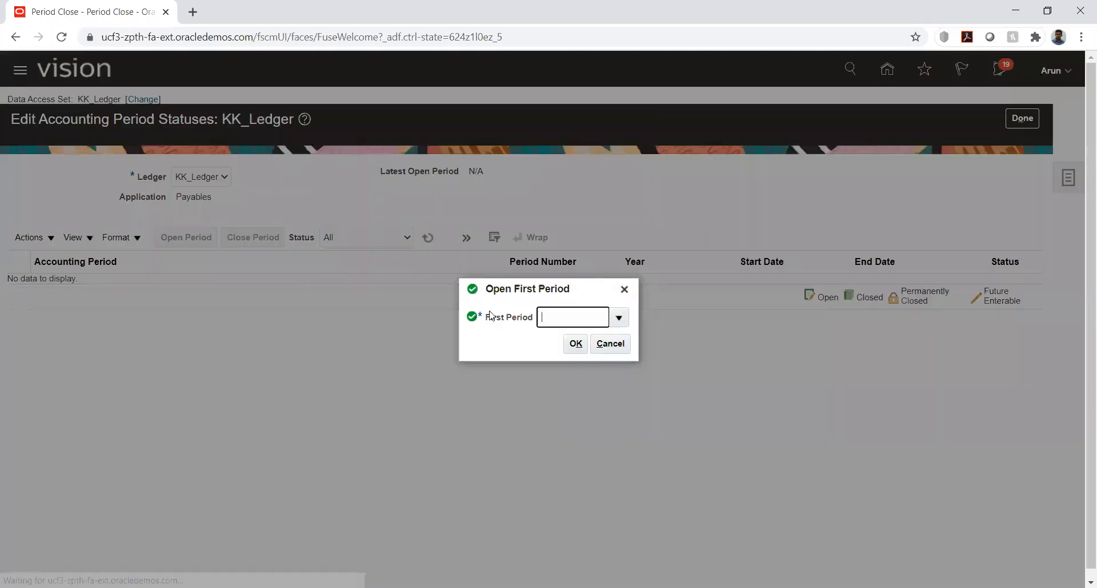
left_click(618, 318)
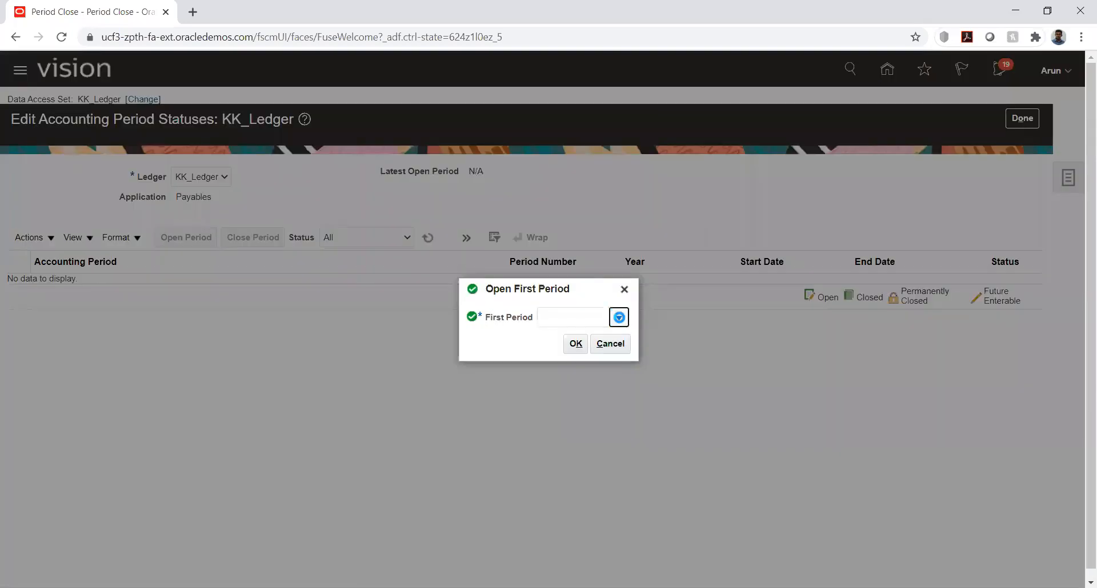
left_click(571, 343)
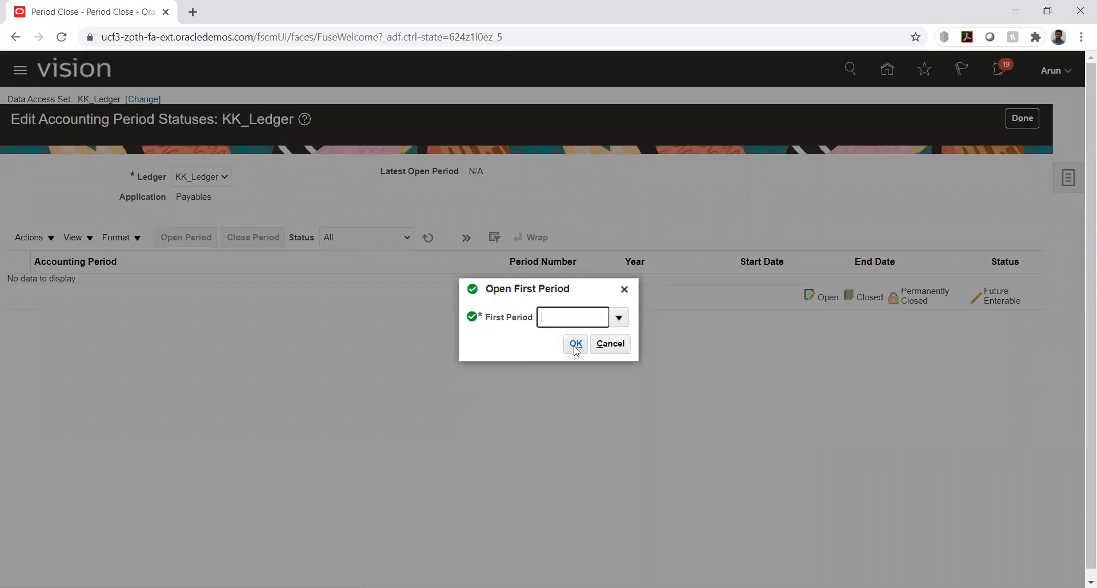
left_click(575, 345)
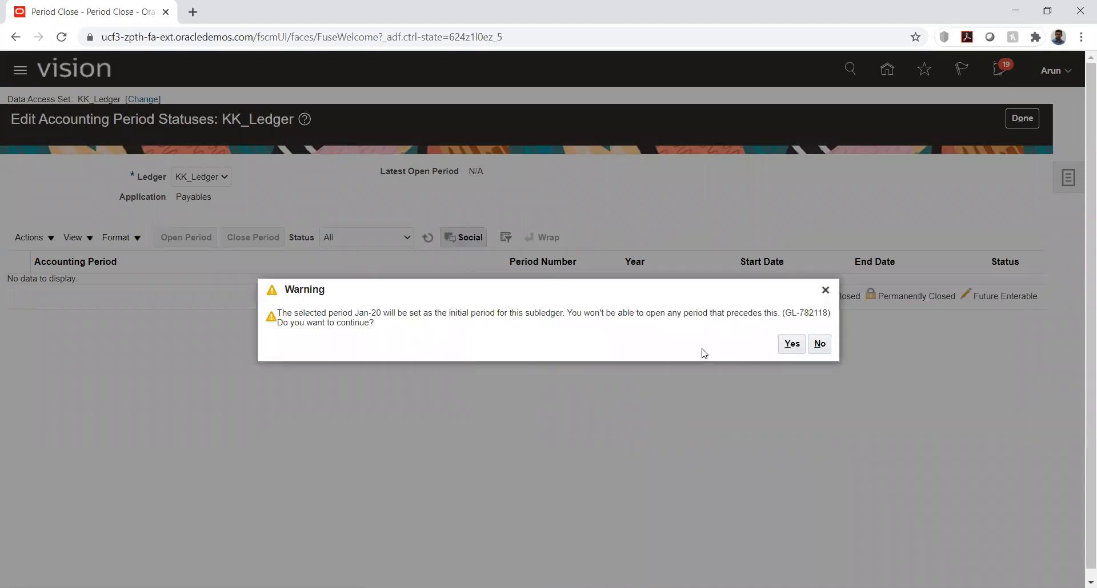
left_click(792, 345)
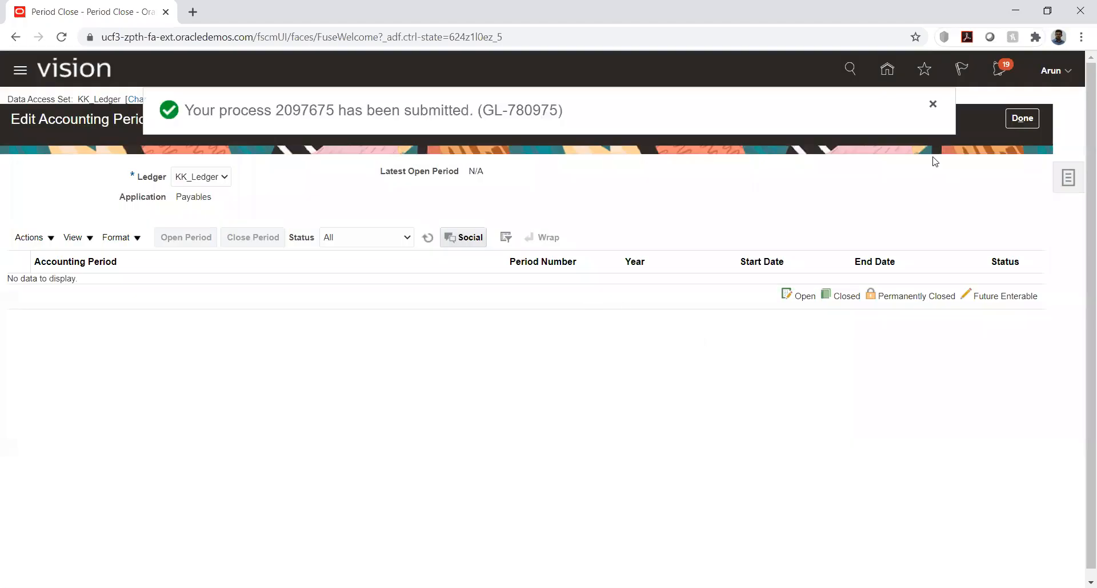
Refresh the Payables period statuses and return to the Period Close overview
left_click(427, 240)
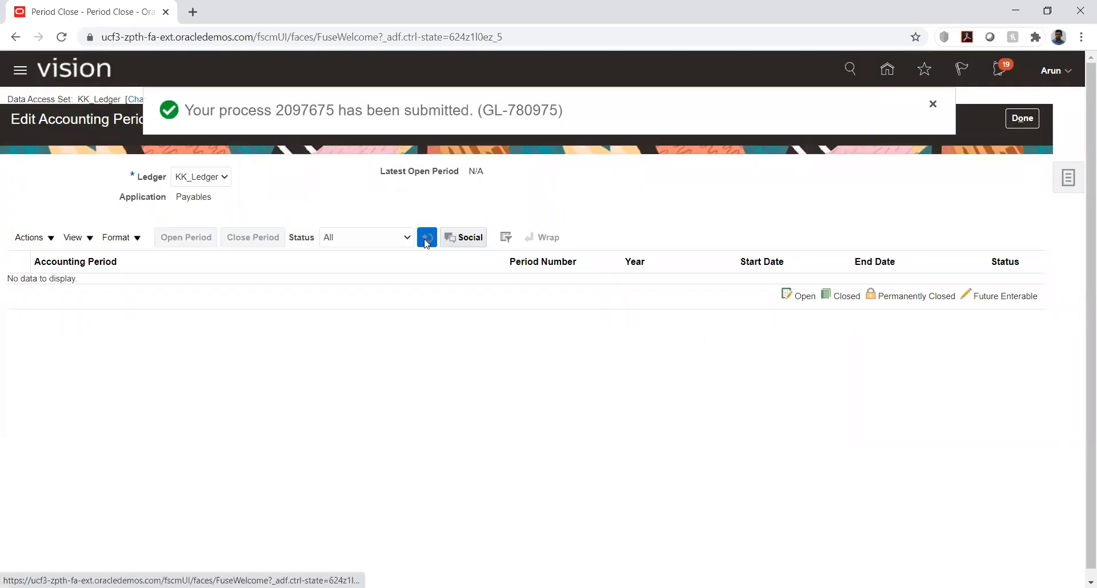
left_click(426, 240)
left_click(426, 240)
left_click(426, 240)
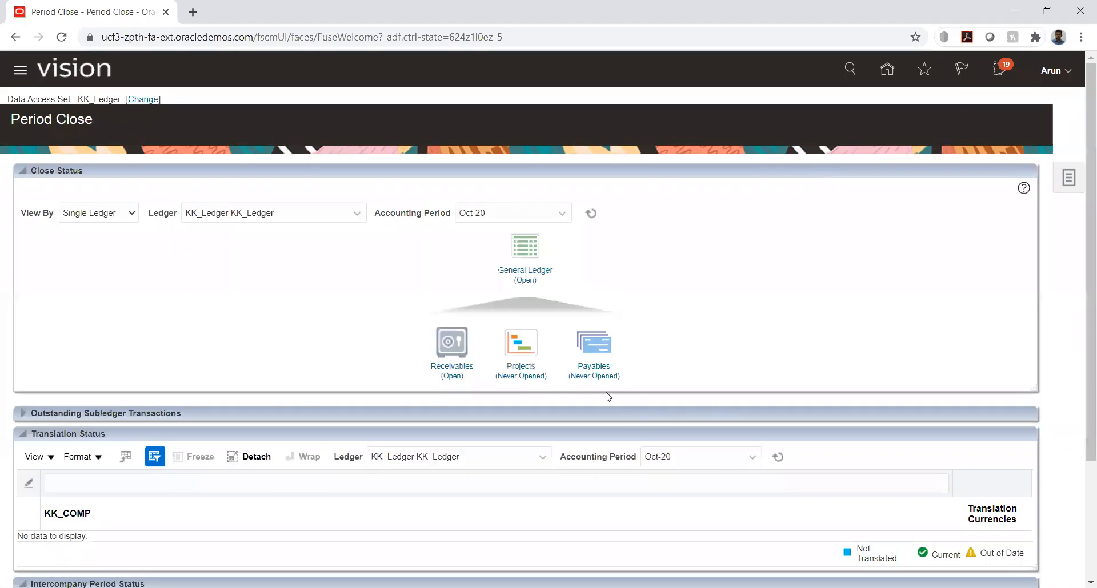
Submit Jan-20 again as the first Payables period for KK_Ledger and return to the Period Close overview
left_click(593, 367)
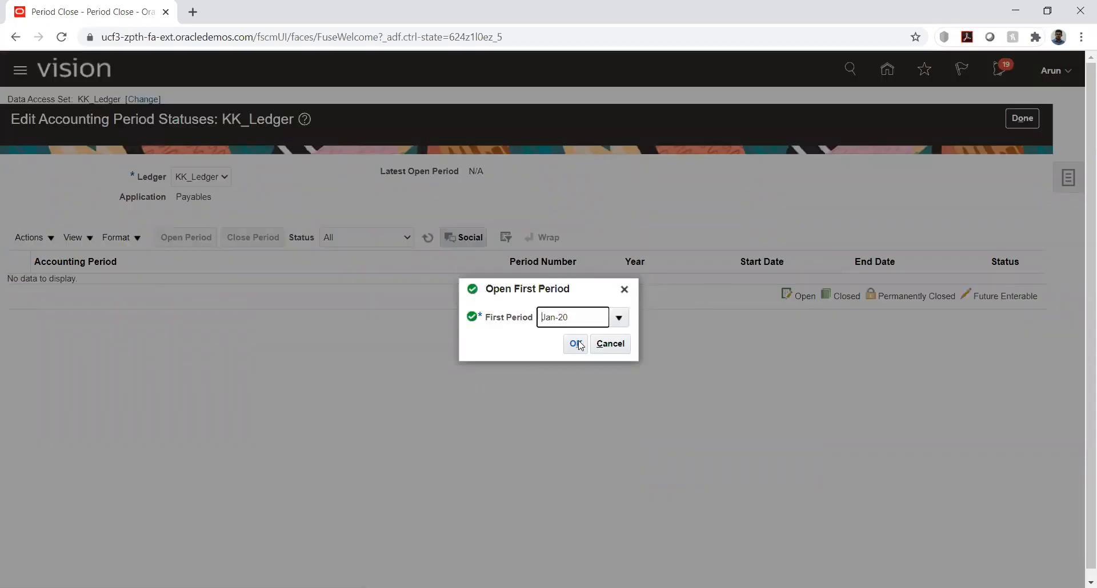
left_click(574, 343)
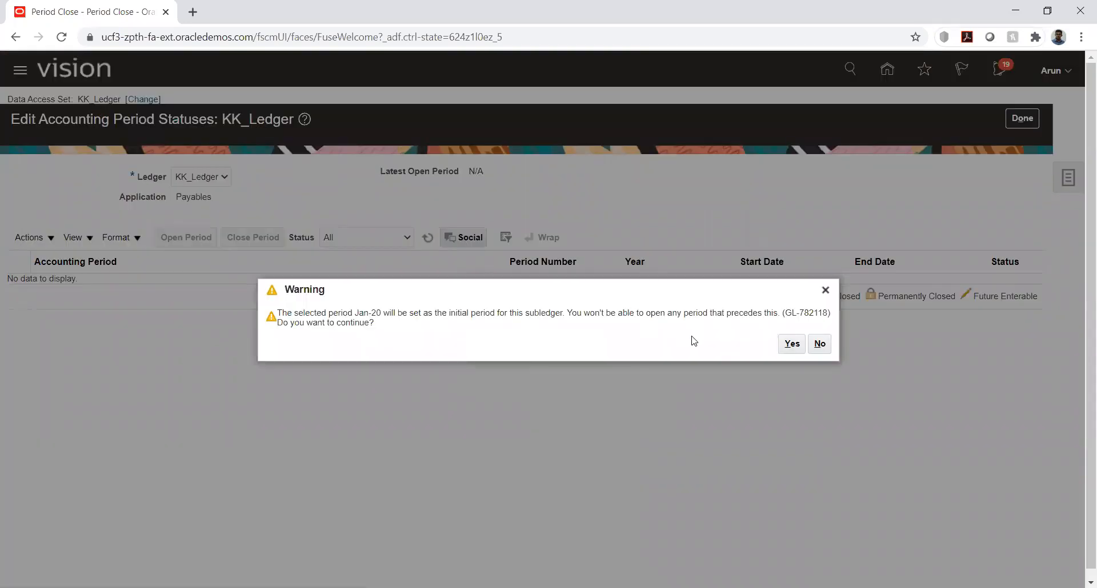
left_click(792, 345)
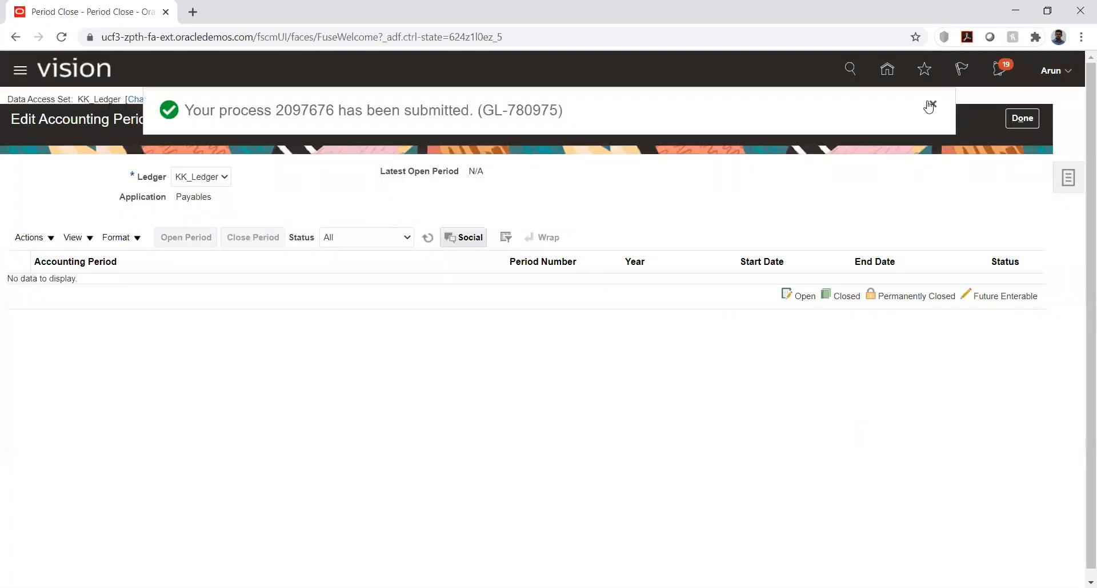
left_click(1020, 119)
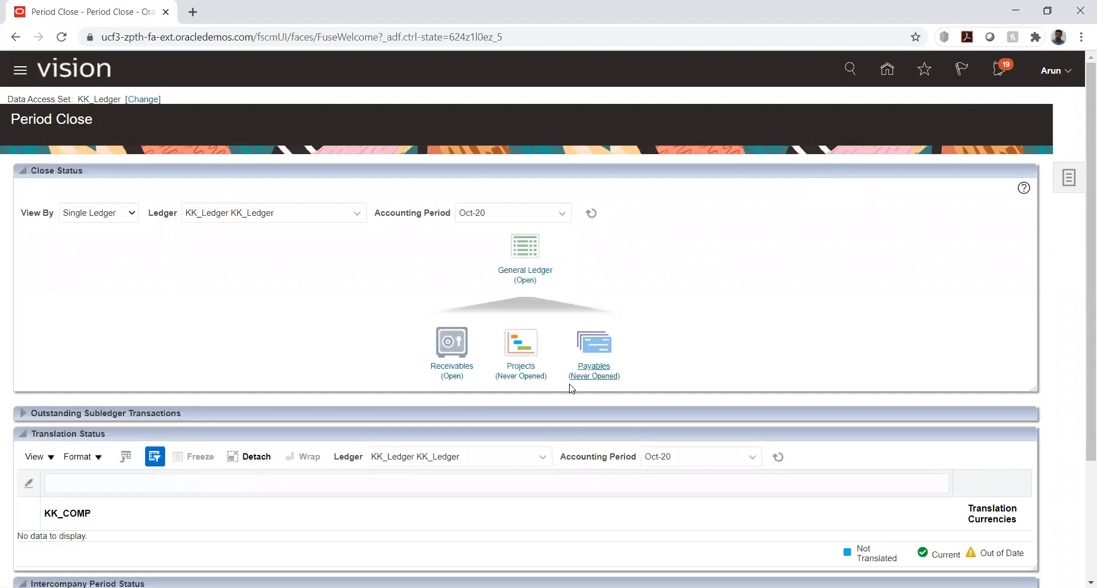
Open the Feb-20 Payables period for KK_Ledger and refresh the period list
left_click(594, 366)
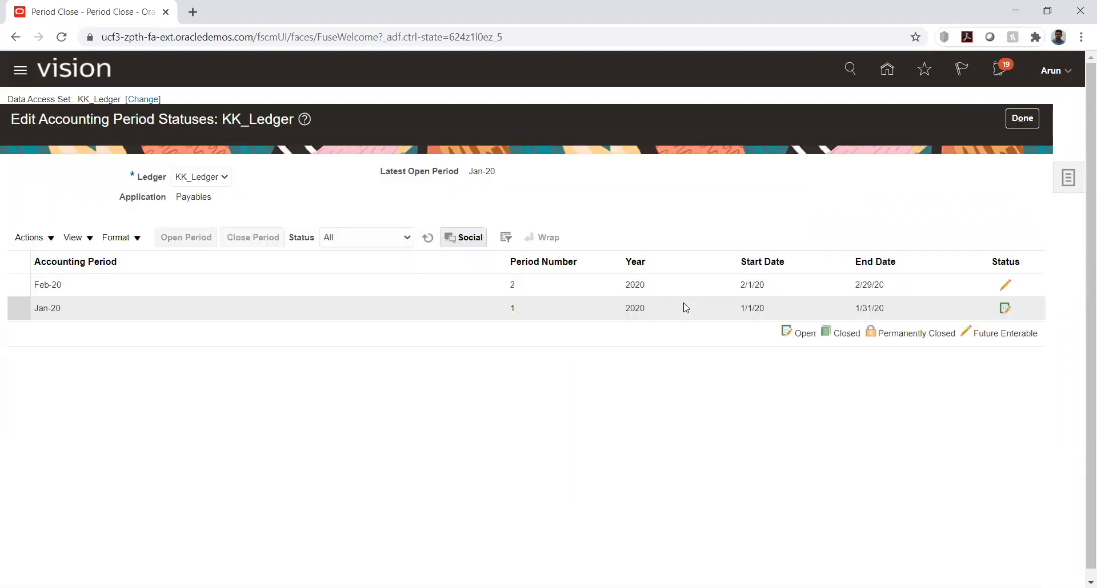
left_click(163, 284)
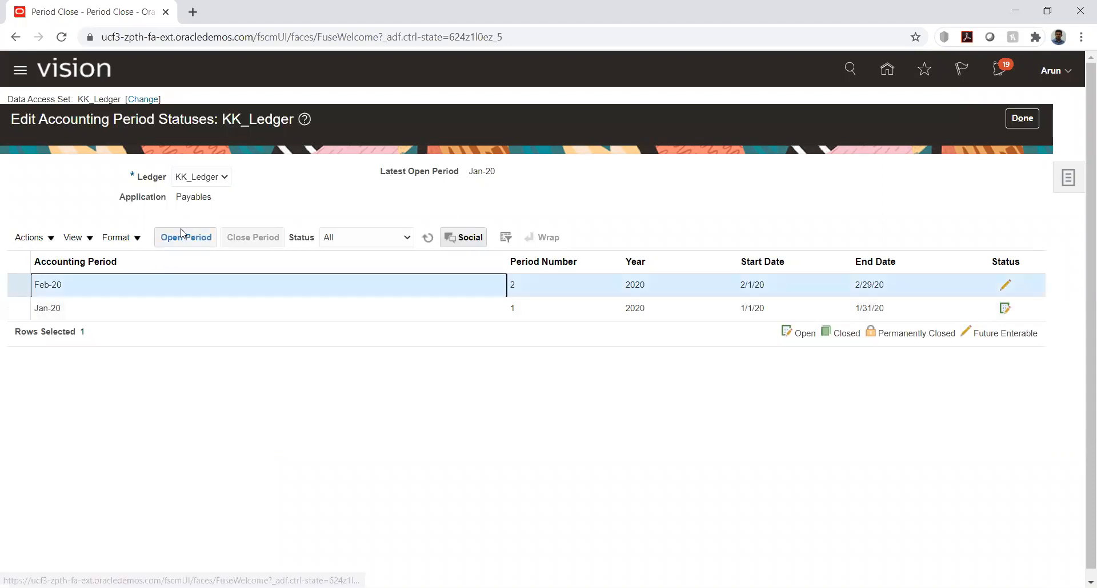
left_click(181, 233)
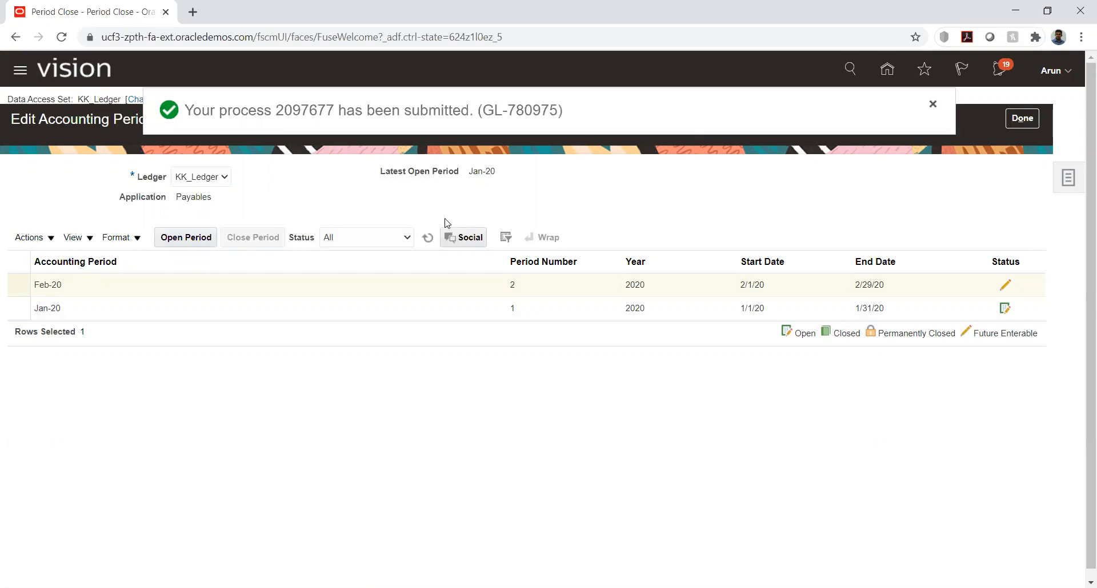
left_click(425, 239)
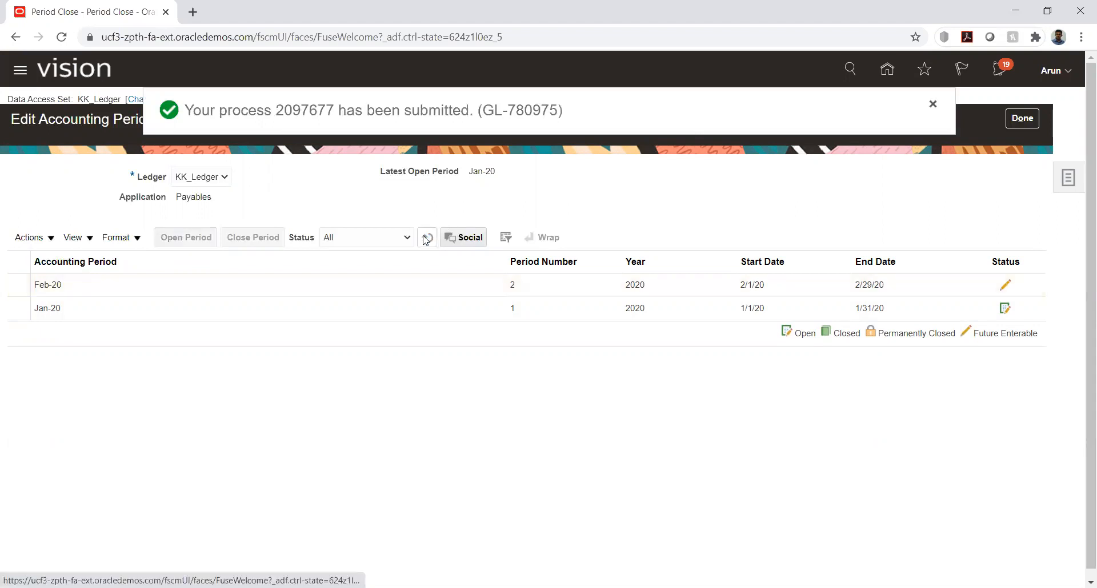
left_click(427, 237)
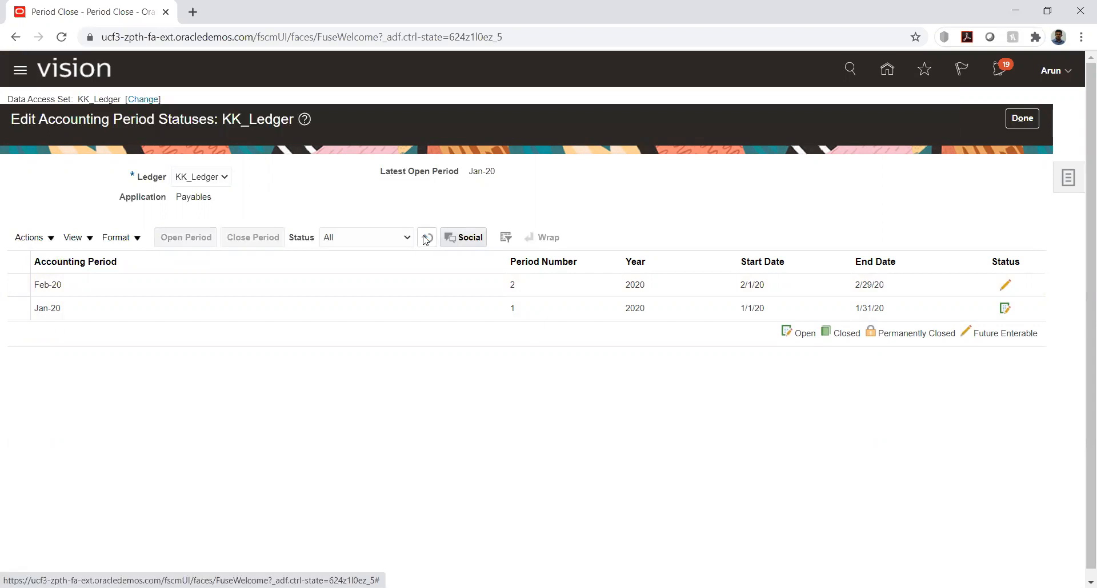
left_click(425, 240)
Open the Mar-20 Payables period for KK_Ledger and refresh the list until its status updates
left_click(233, 285)
left_click(185, 237)
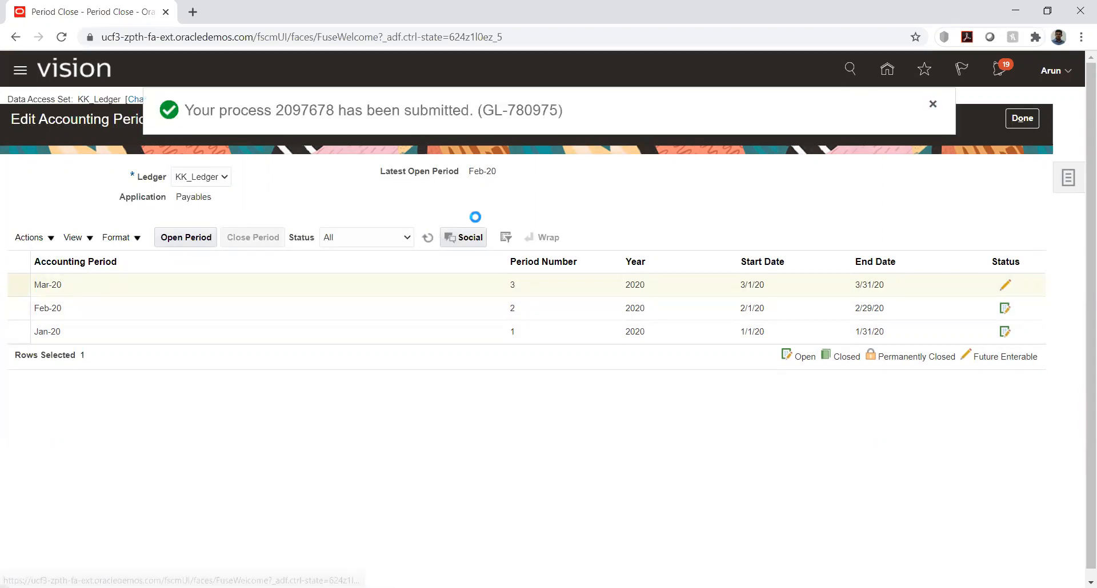
left_click(426, 236)
left_click(428, 237)
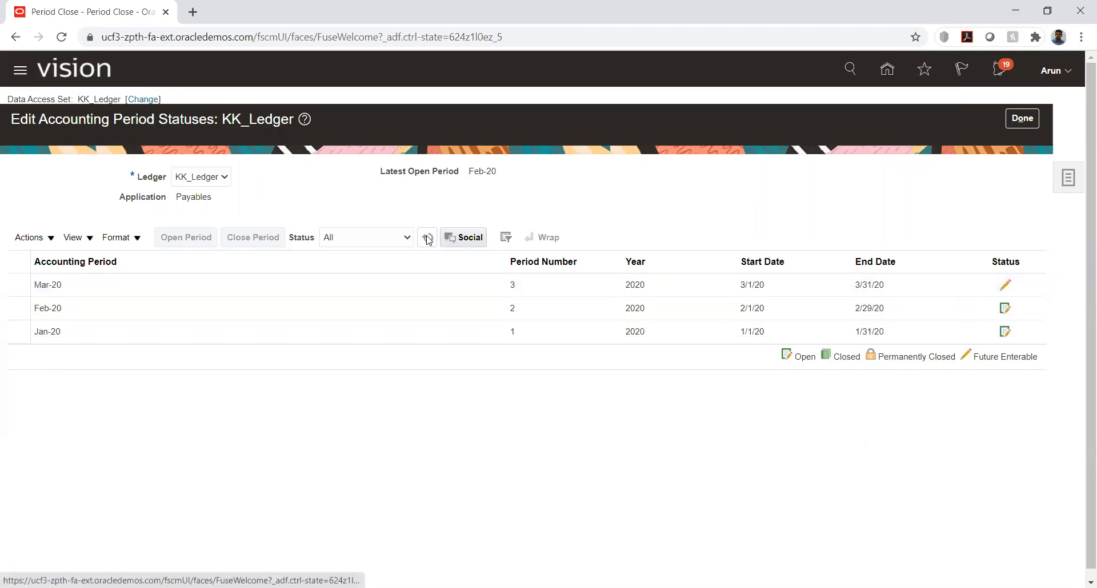
left_click(427, 237)
left_click(428, 237)
left_click(427, 237)
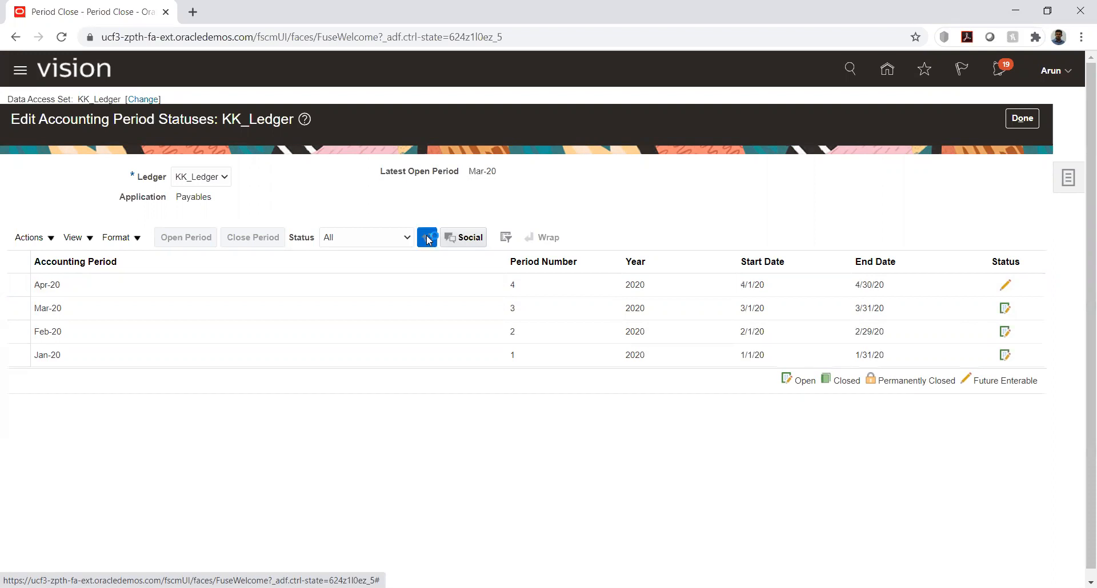
Open the Apr-20 Payables period for KK_Ledger and refresh the period list until its status updates
left_click(185, 237)
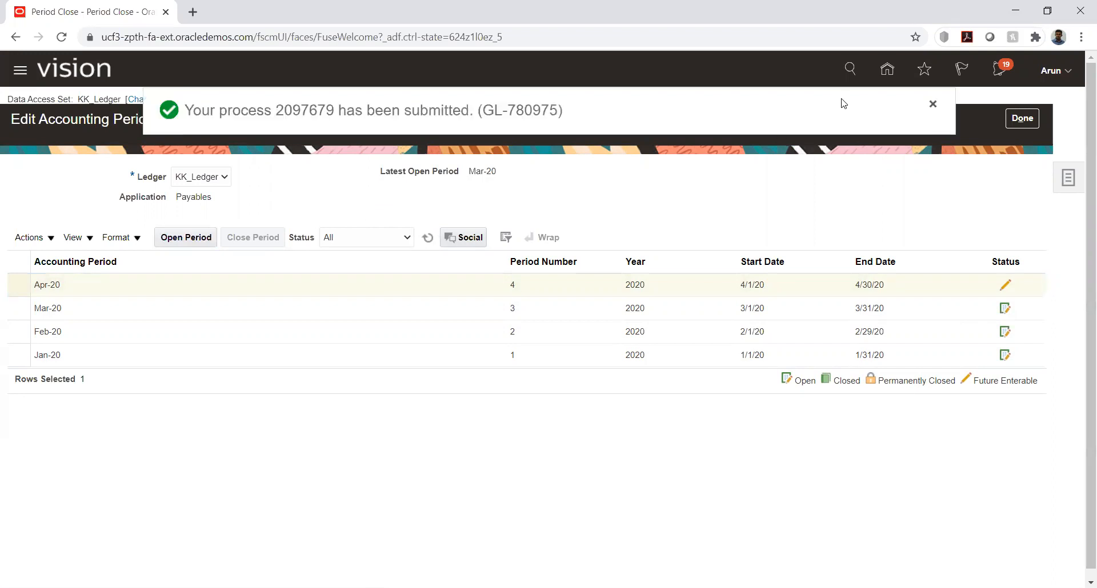
left_click(932, 109)
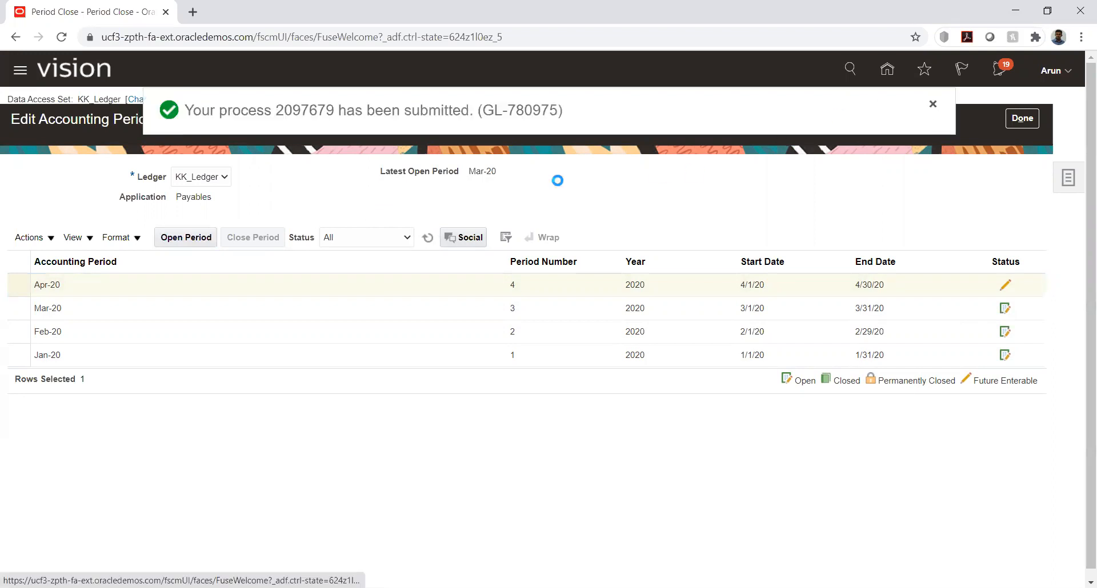
left_click(427, 238)
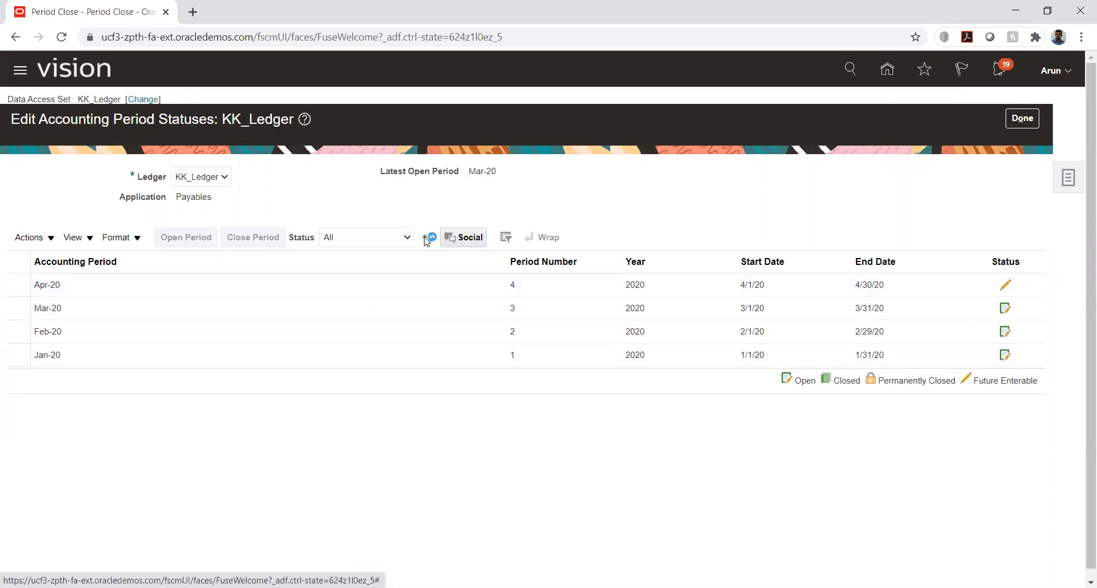
left_click(428, 239)
Open the May-20 Payables period for KK_Ledger and refresh the period list until its status updates
left_click(337, 284)
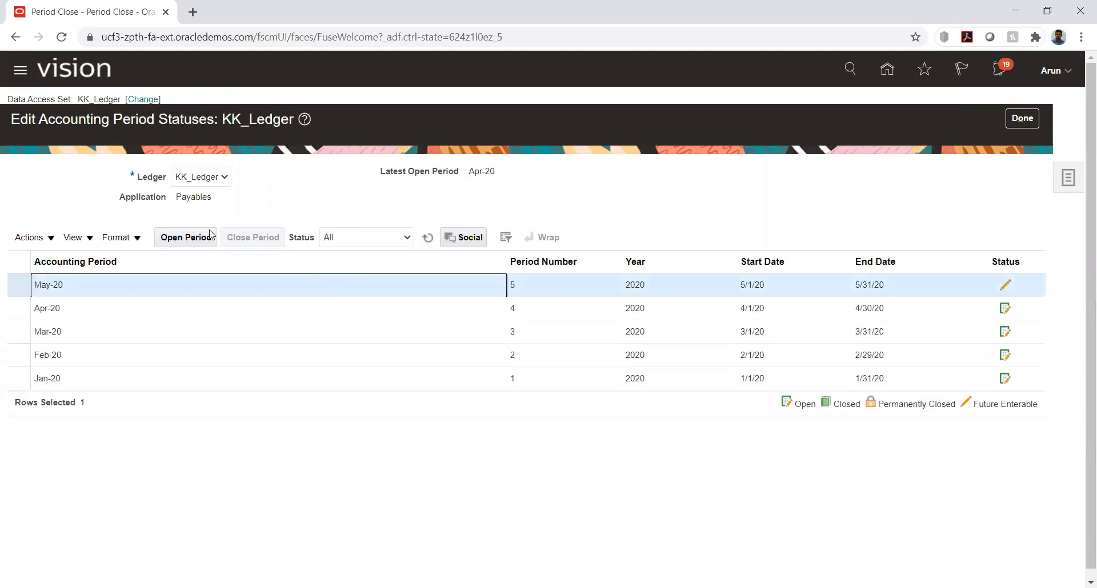
left_click(189, 237)
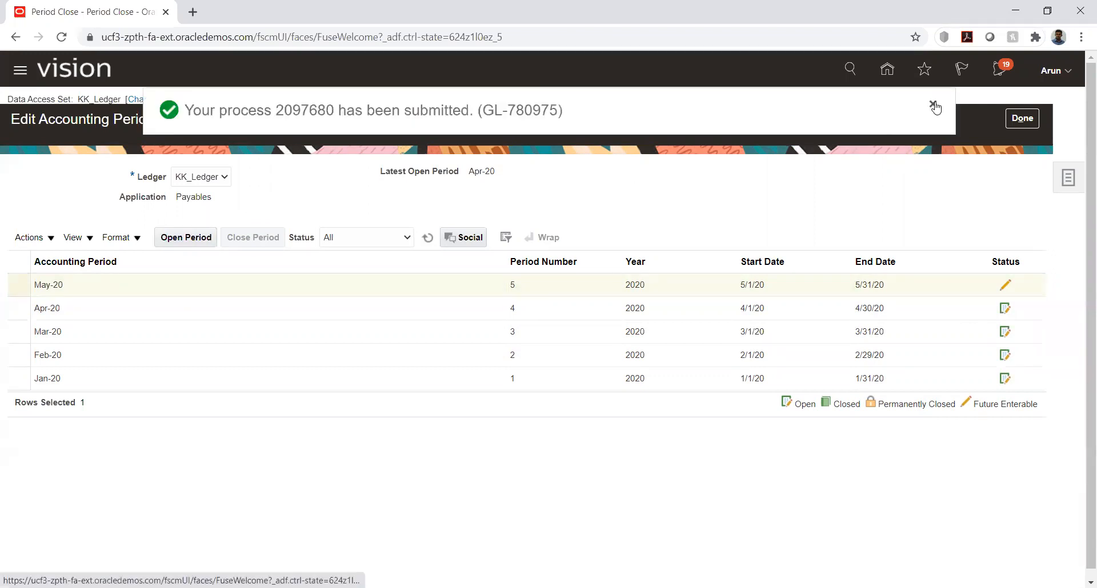
left_click(429, 238)
left_click(433, 245)
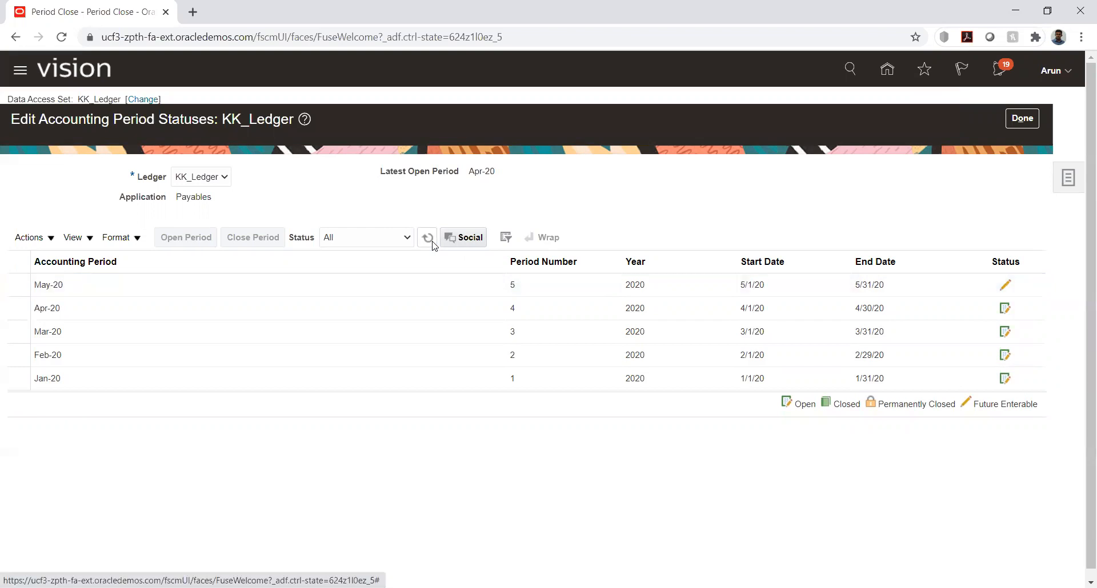
left_click(174, 283)
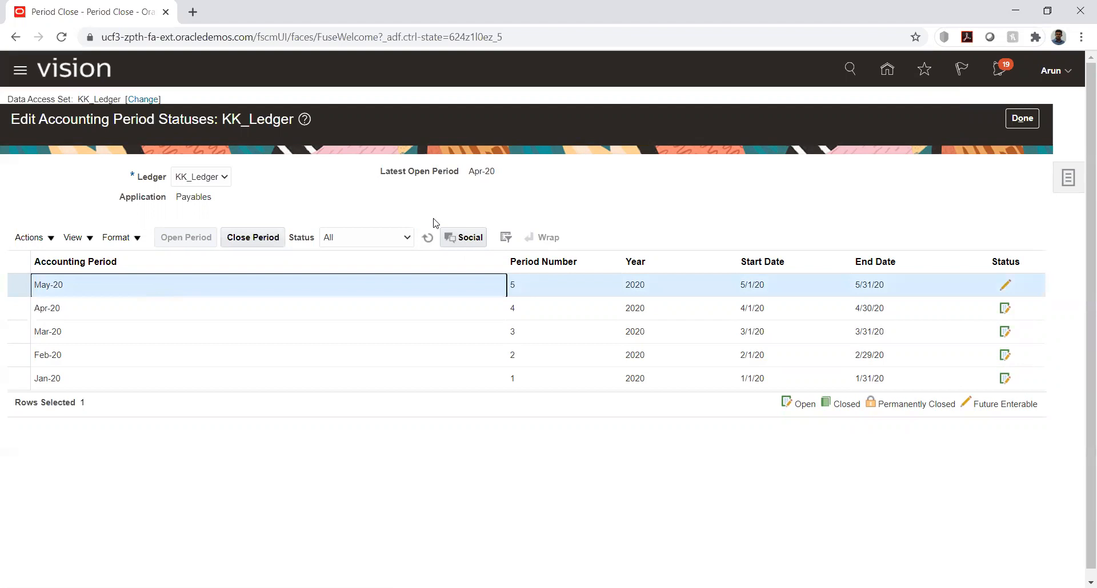
left_click(426, 240)
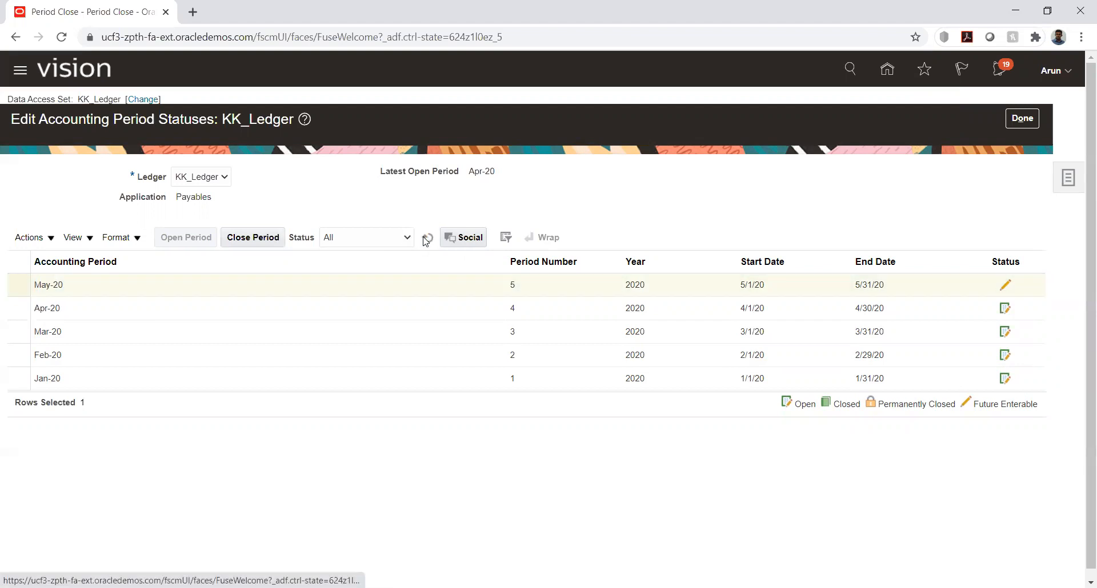
Open the Jun-20 Payables period for KK_Ledger, submitting it again after a refresh, and refresh until its status updates
left_click(263, 290)
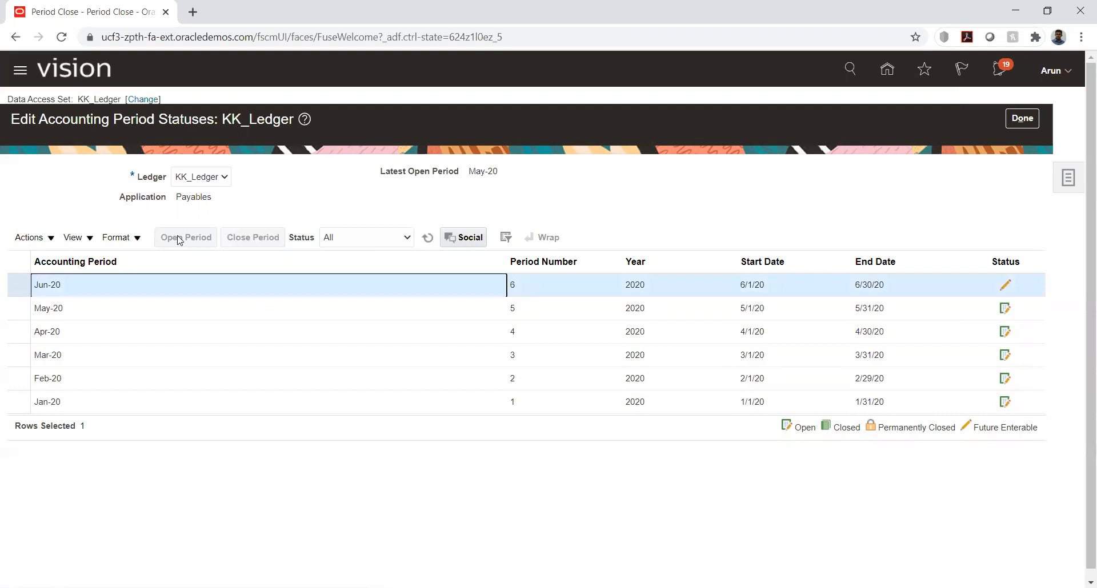
left_click(434, 240)
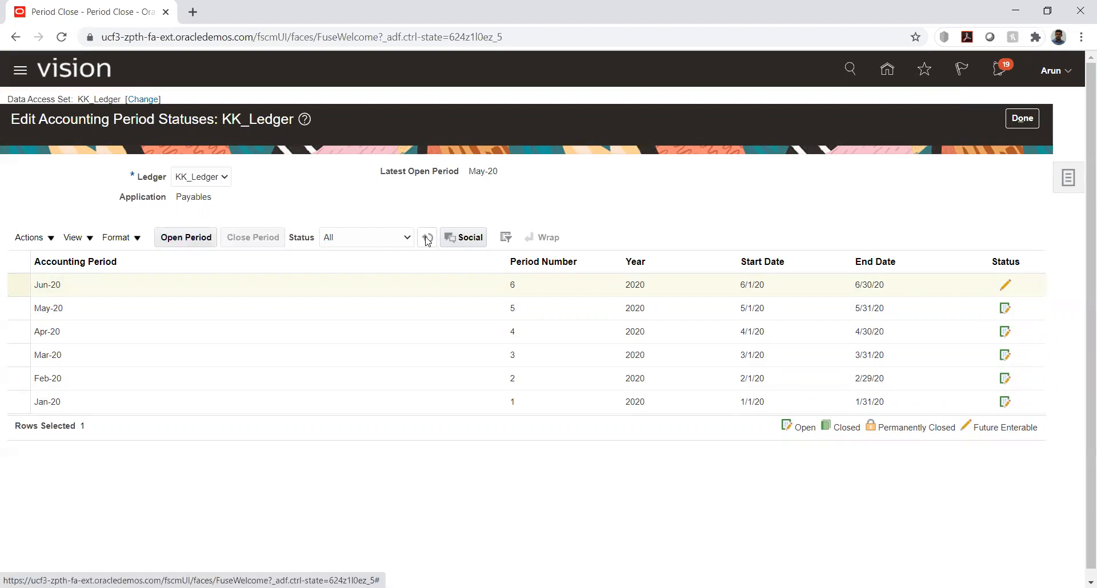
left_click(255, 282)
left_click(186, 237)
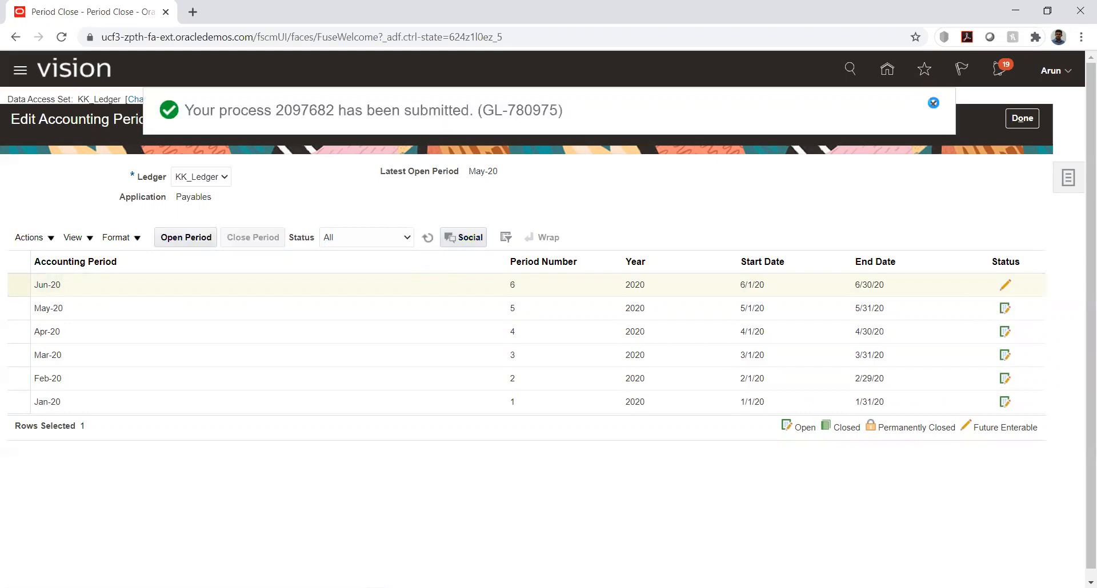
left_click(933, 103)
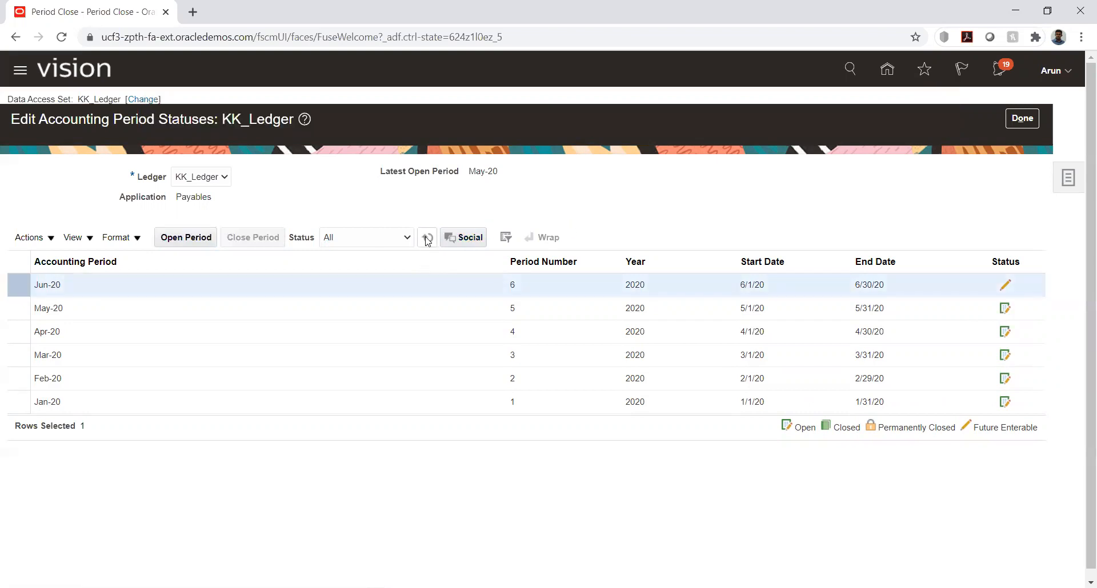
left_click(428, 239)
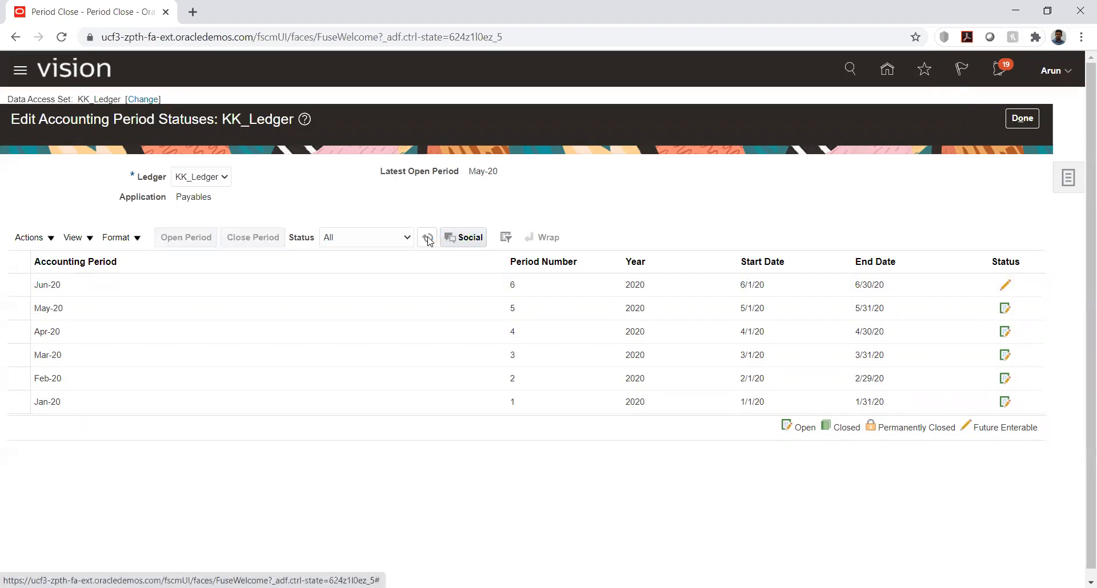
left_click(428, 239)
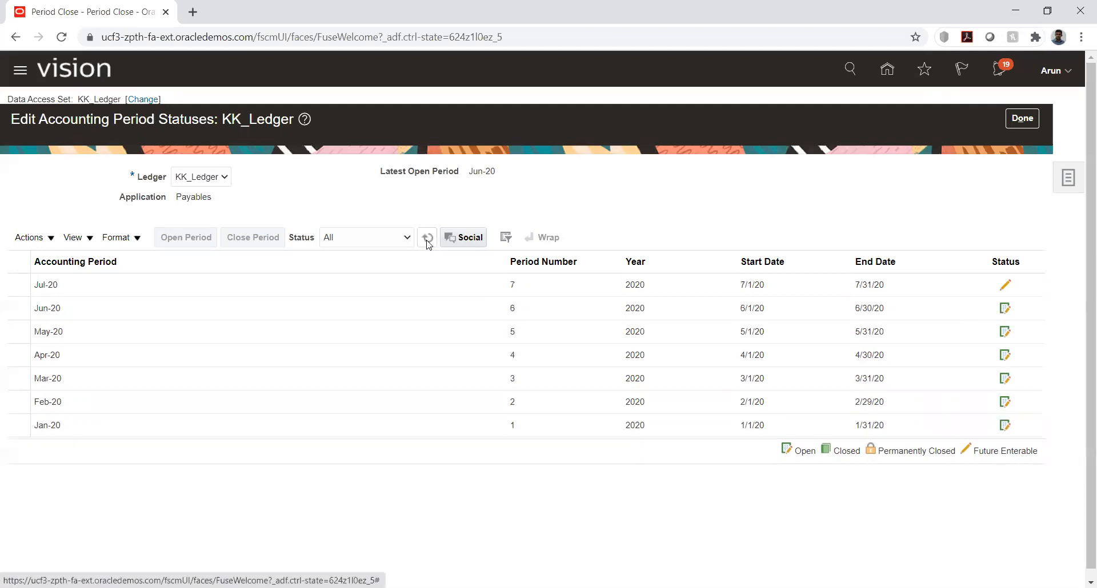
Open the Jul-20 Payables period for KK_Ledger, resubmit it after the first refresh, and refresh the list again
left_click(258, 281)
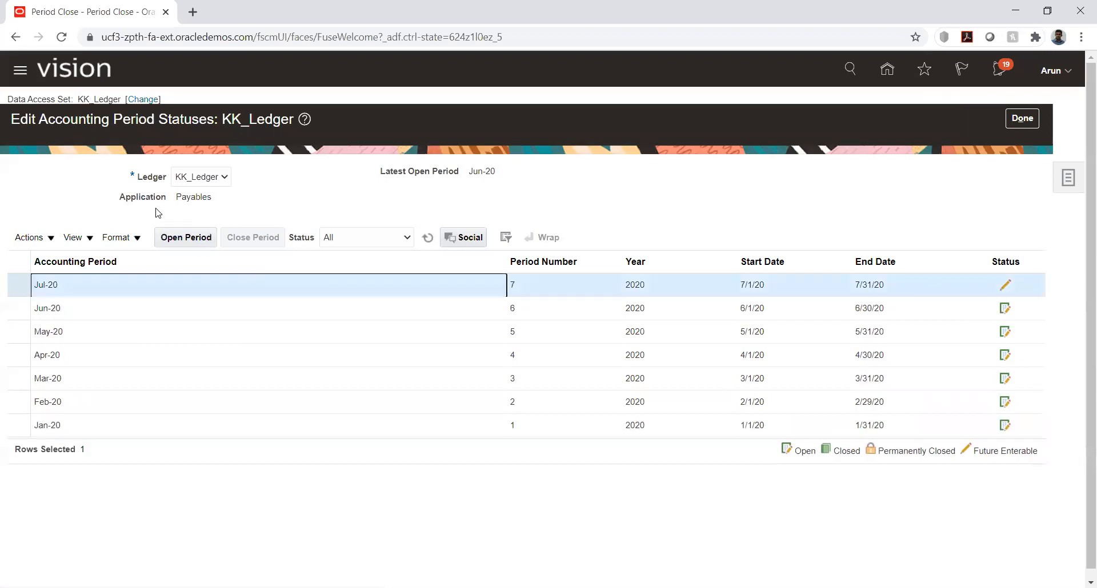
left_click(176, 236)
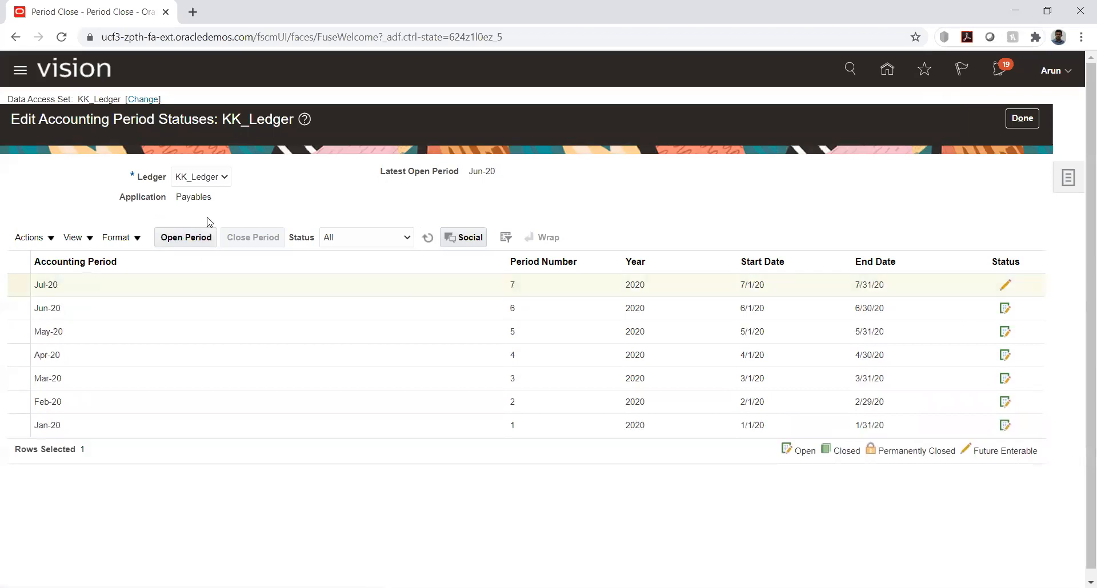
left_click(937, 107)
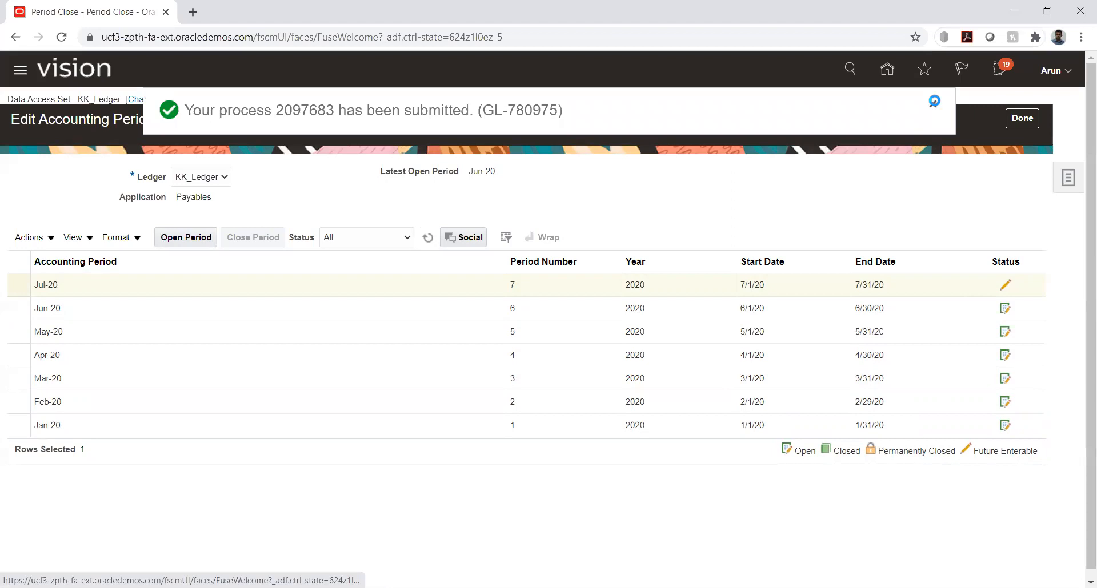
left_click(427, 239)
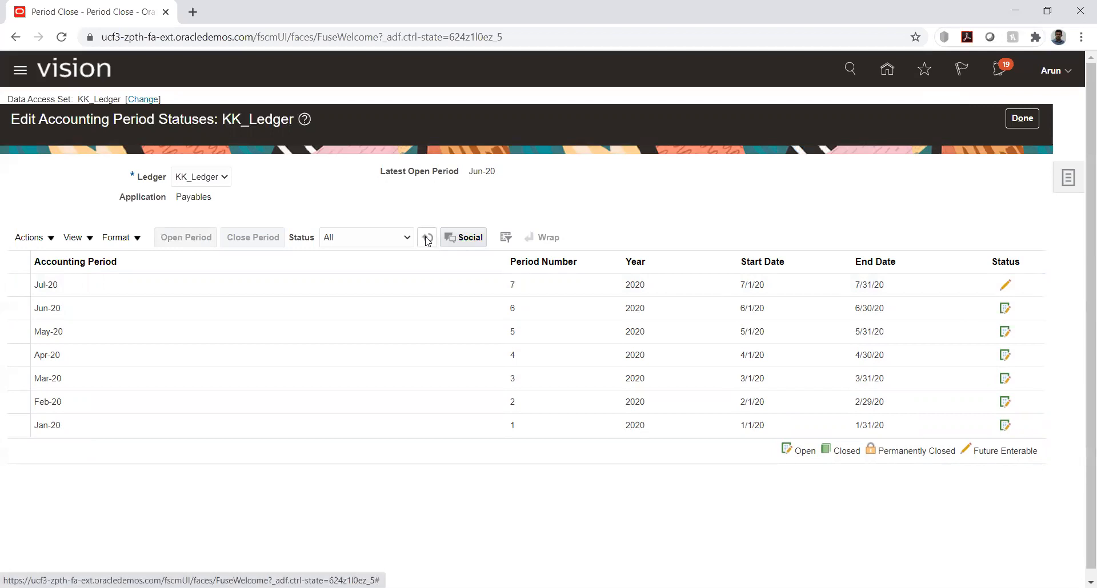
left_click(182, 284)
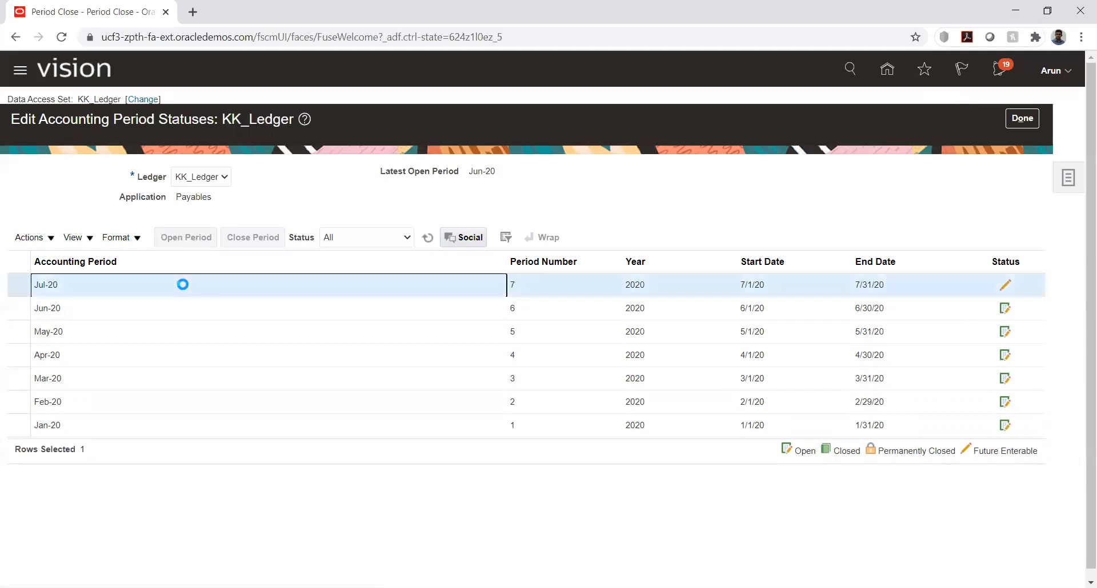
left_click(186, 237)
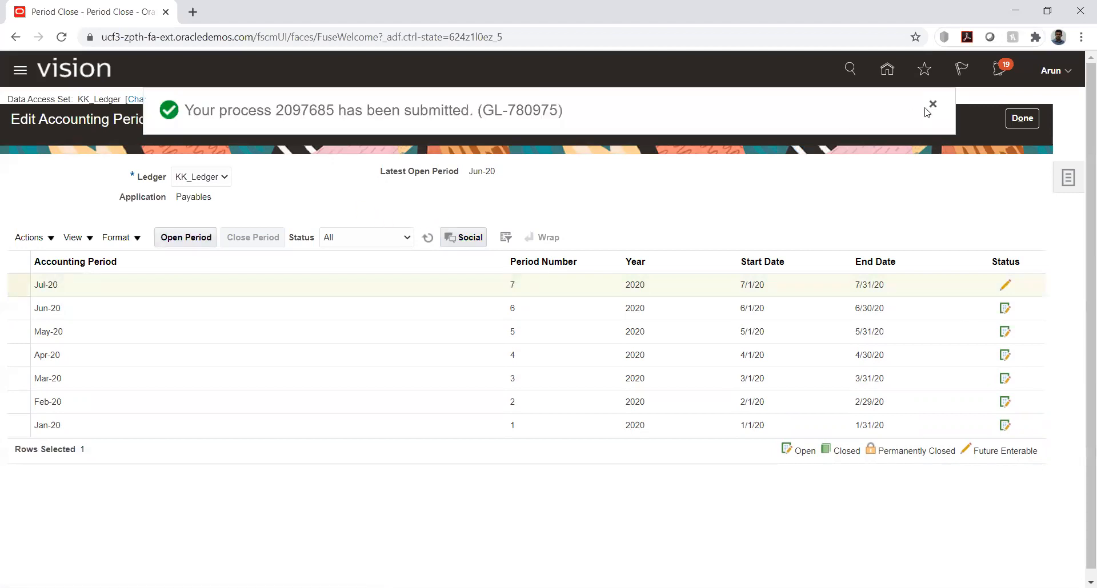
left_click(933, 104)
left_click(427, 237)
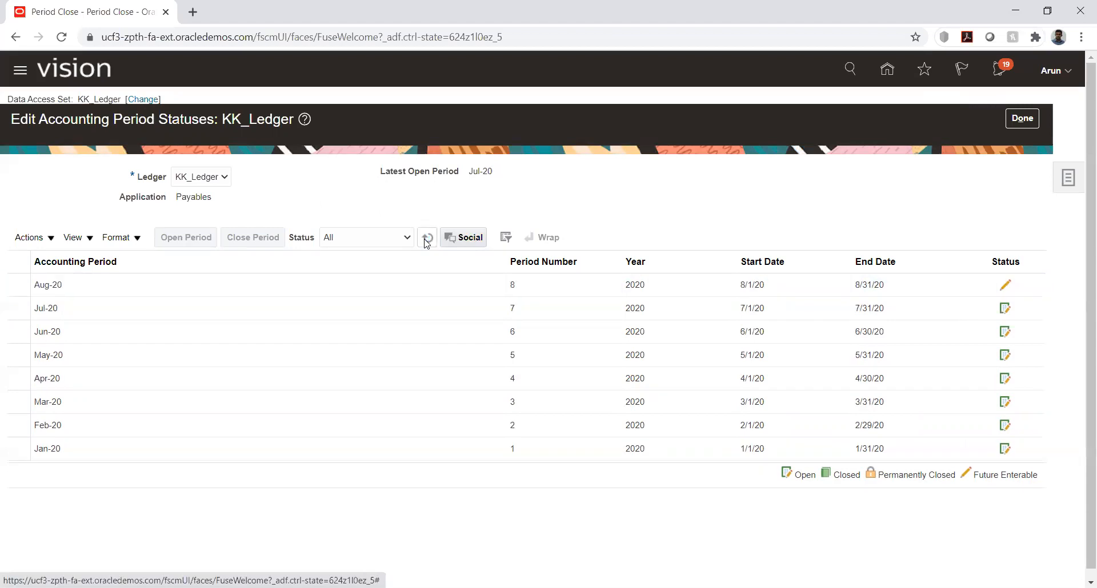
left_click(426, 238)
Open the Aug-20 Payables period for KK_Ledger, resubmitting it once, and refresh the list until its status updates
left_click(288, 284)
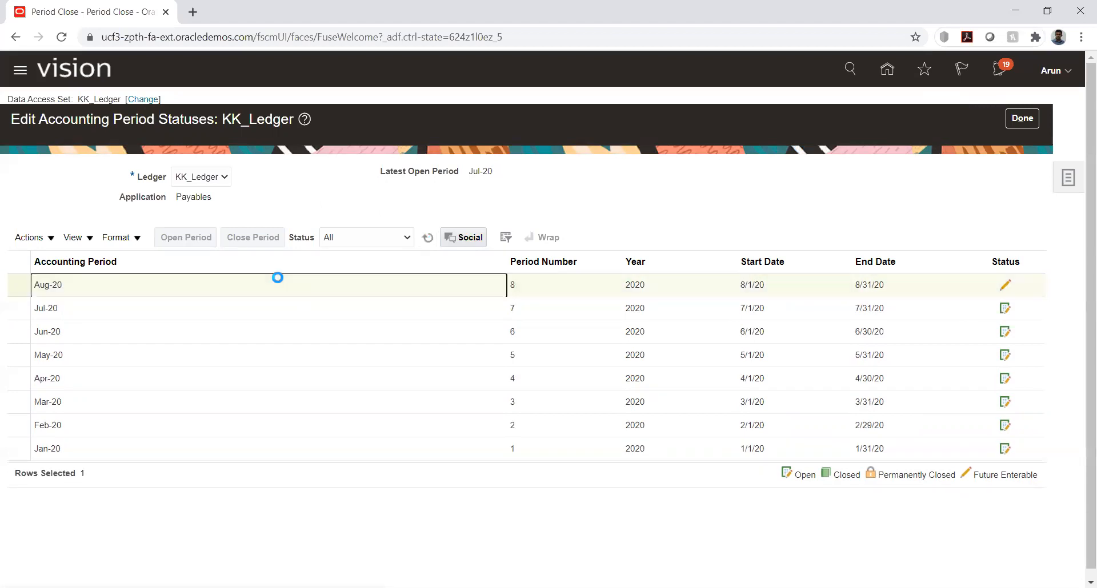
left_click(178, 236)
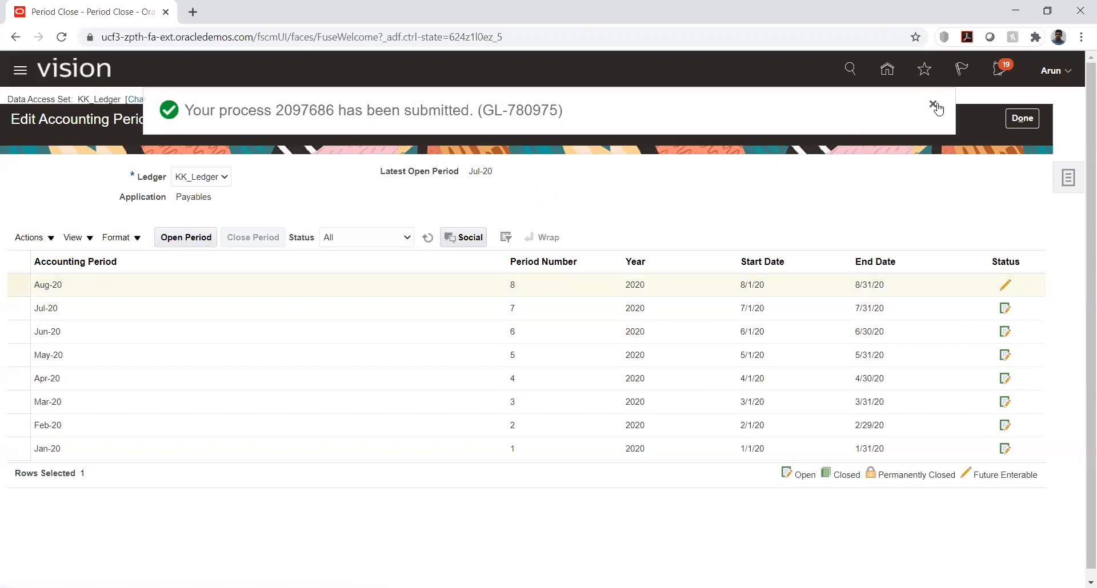
left_click(935, 106)
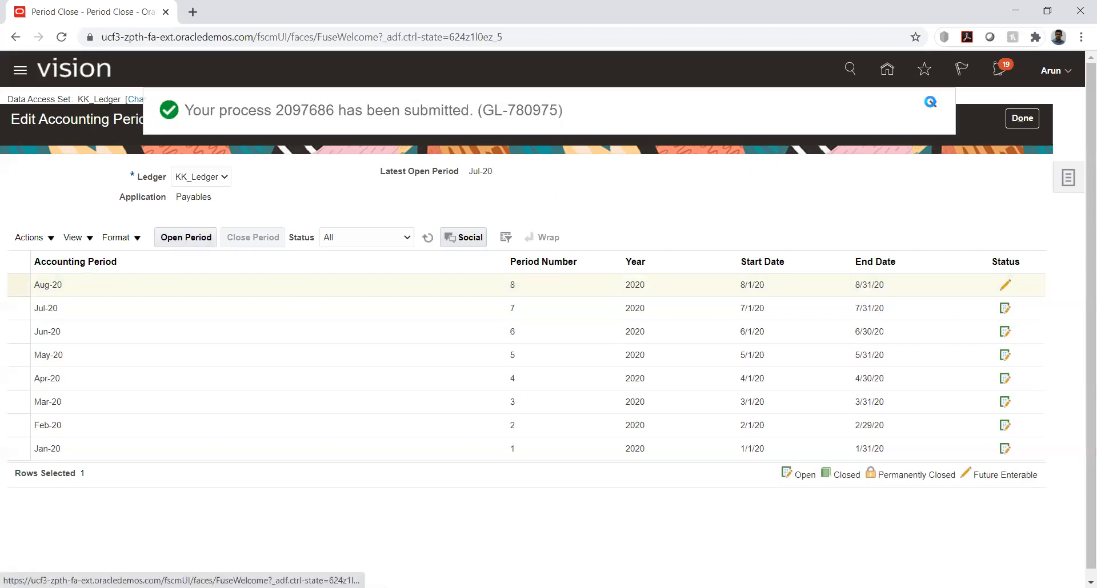
left_click(427, 239)
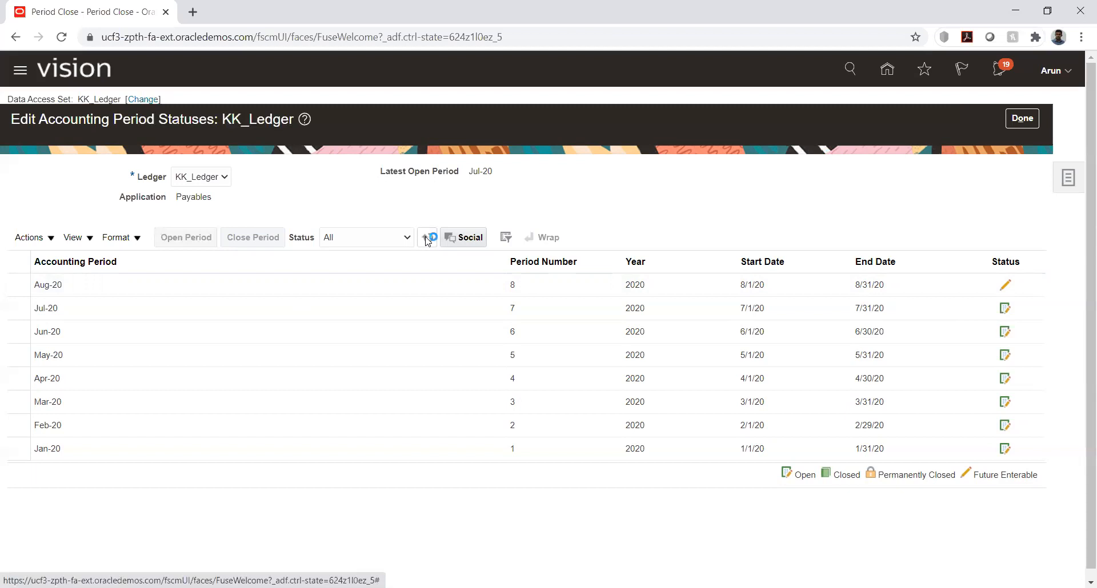
left_click(98, 285)
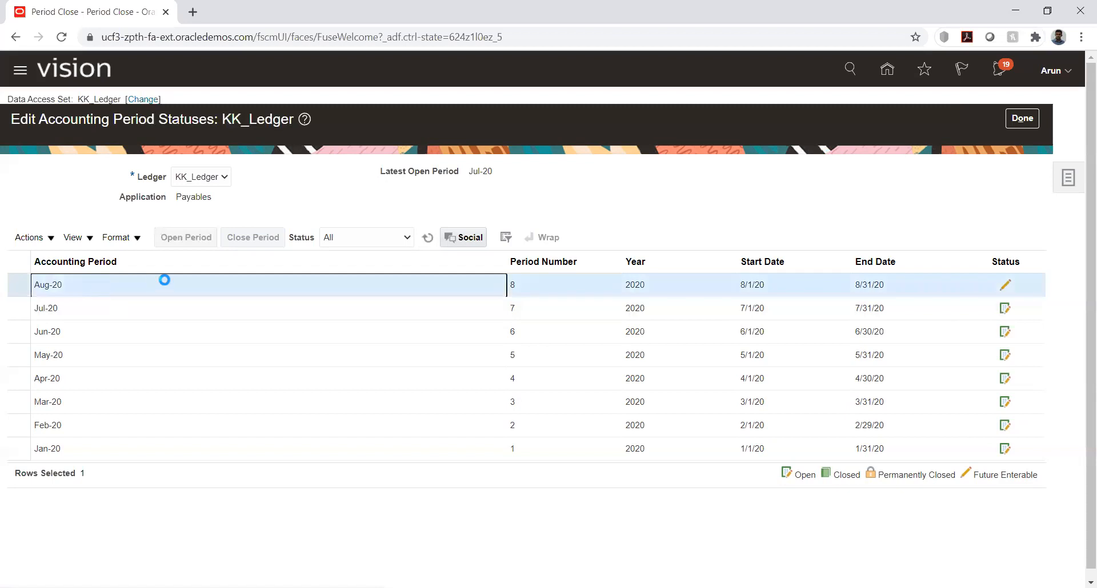
left_click(189, 244)
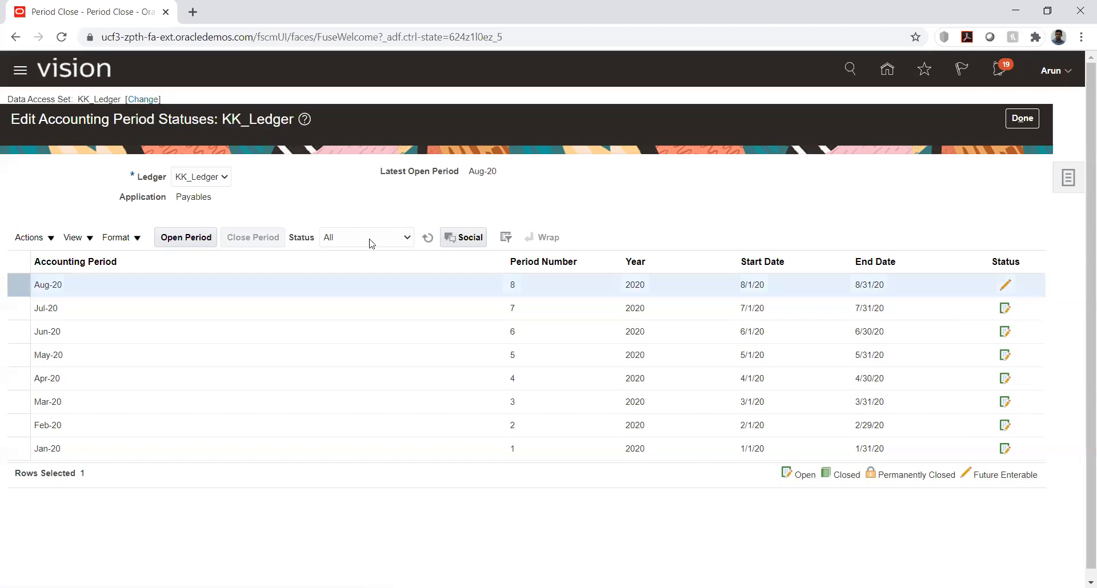
left_click(427, 239)
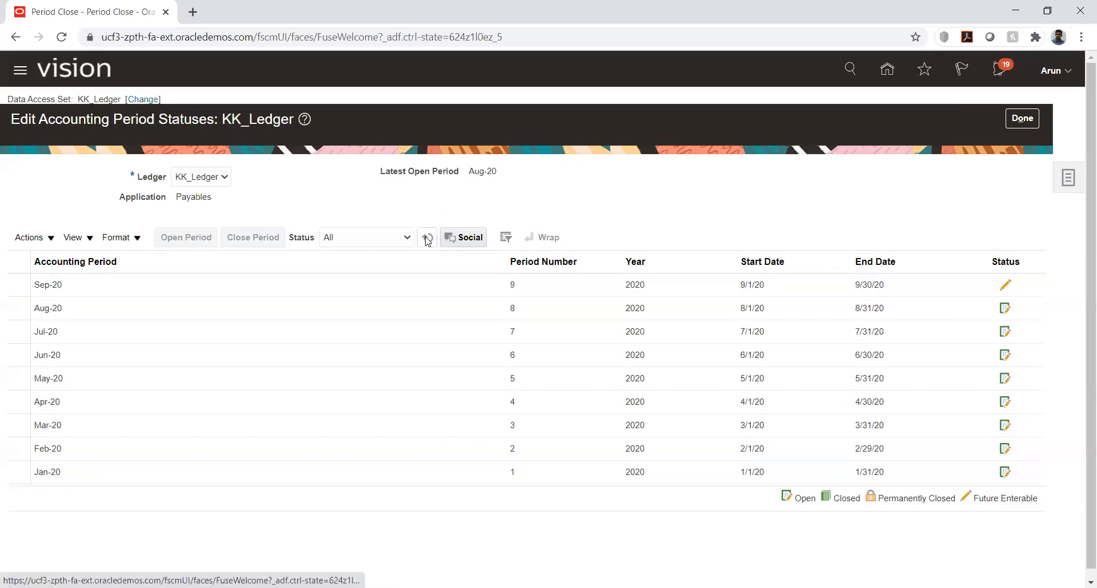
Open the Sep-20 Payables period for KK_Ledger and refresh the period list
left_click(81, 284)
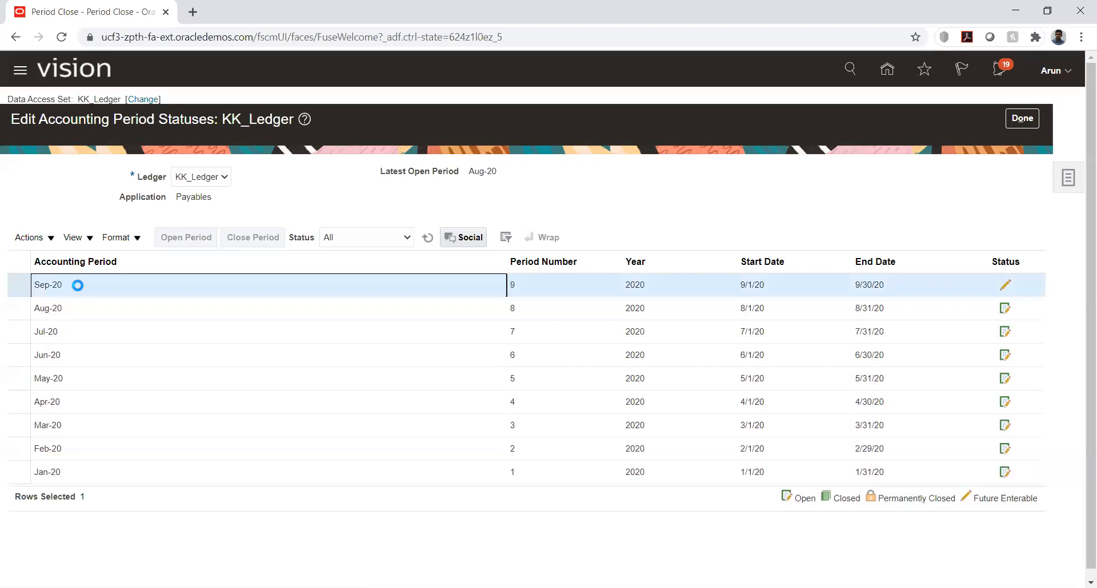
left_click(181, 236)
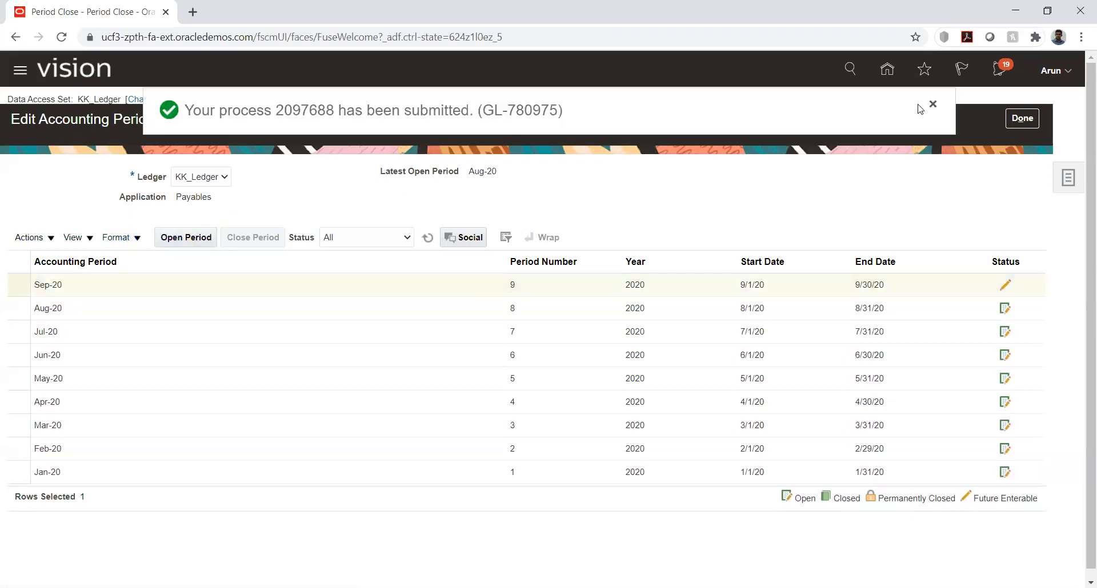
left_click(933, 105)
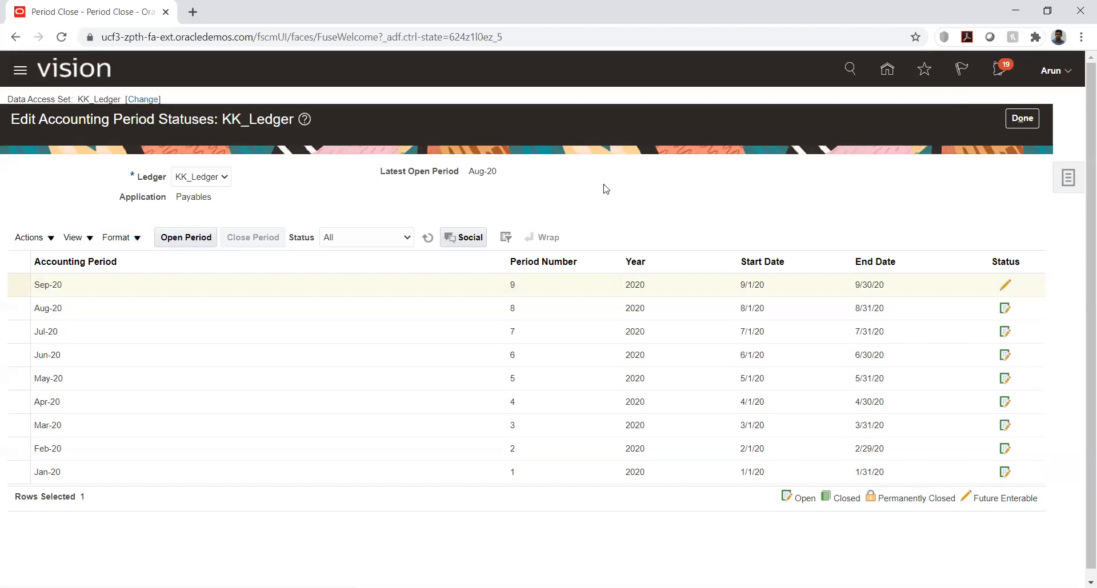
left_click(430, 239)
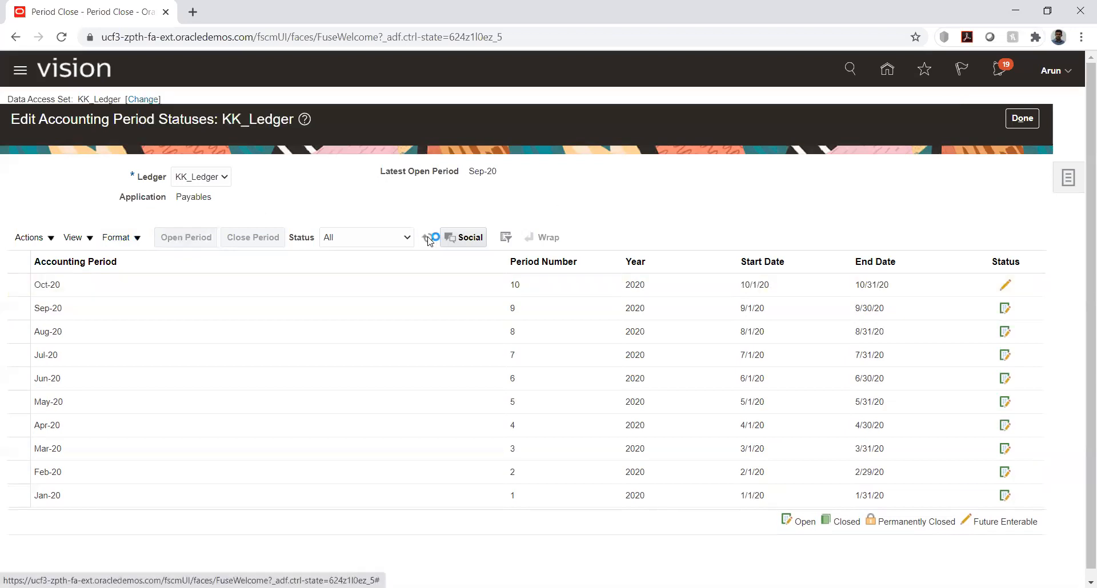
Submit the Oct-20 Payables period for opening in KK_Ledger and return to the home page
left_click(213, 284)
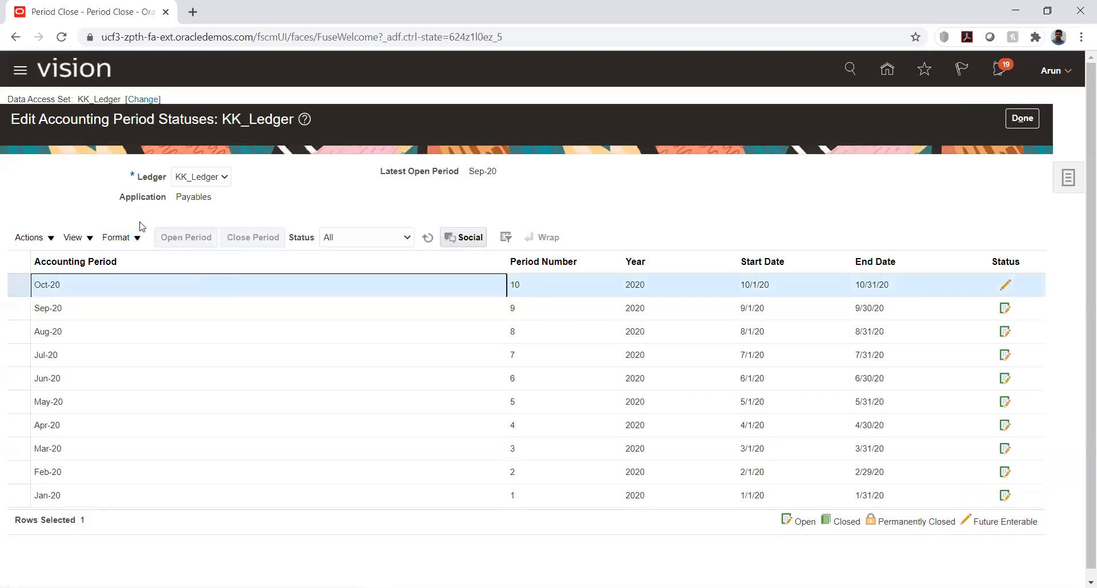
left_click(178, 240)
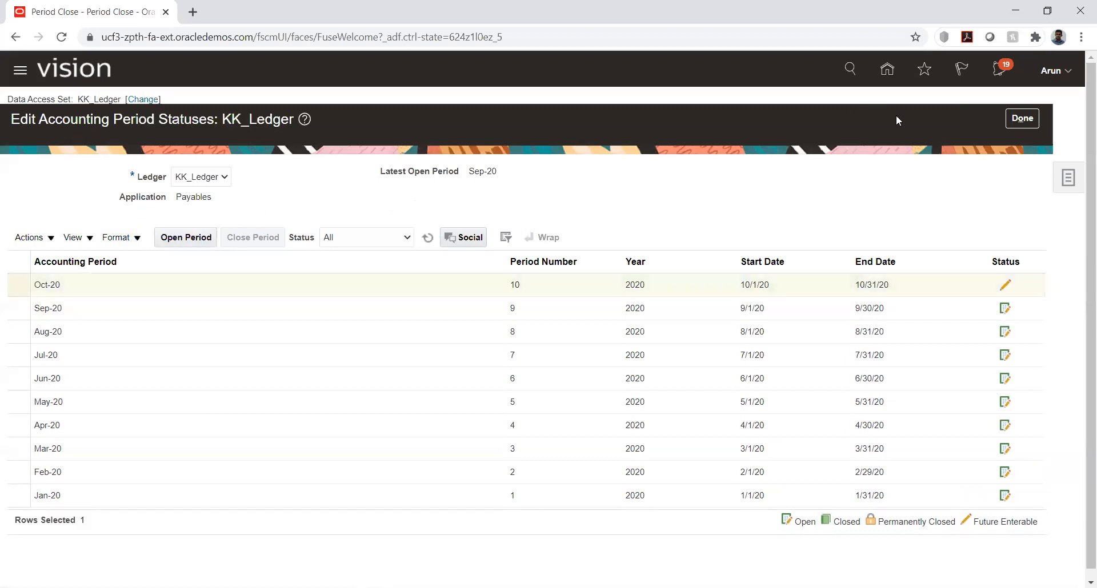
left_click(887, 70)
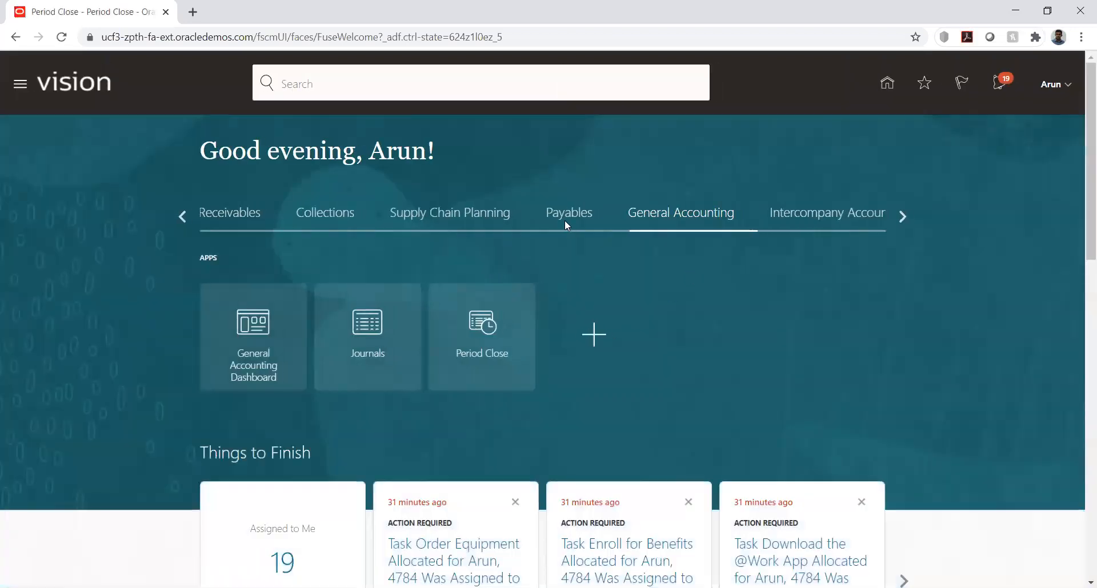
Start a new Payables invoice for KK_Business unit with KK_Supplier as the supplier
left_click(567, 215)
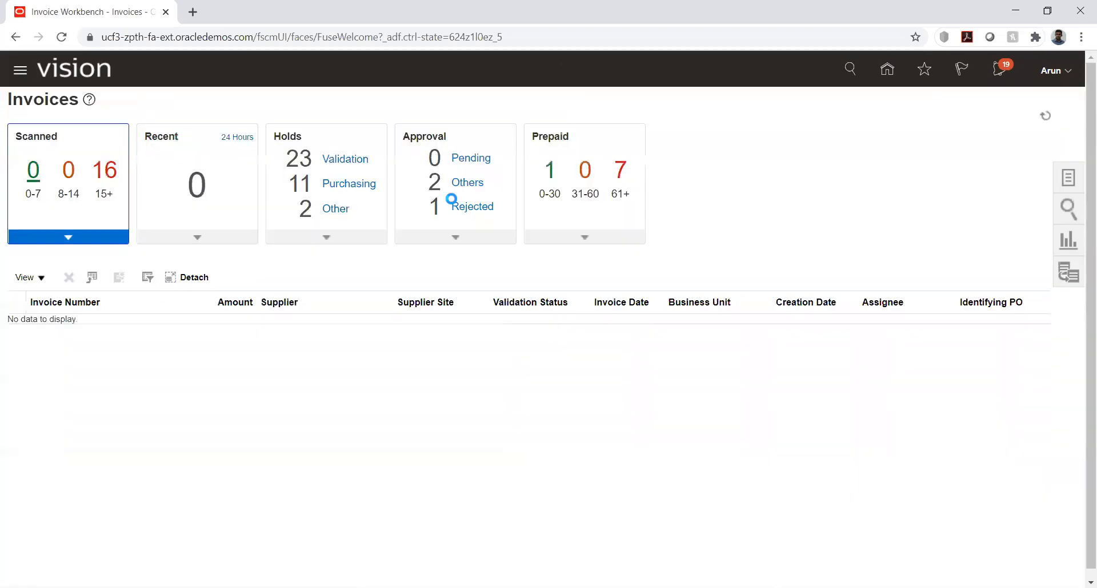
left_click(1066, 180)
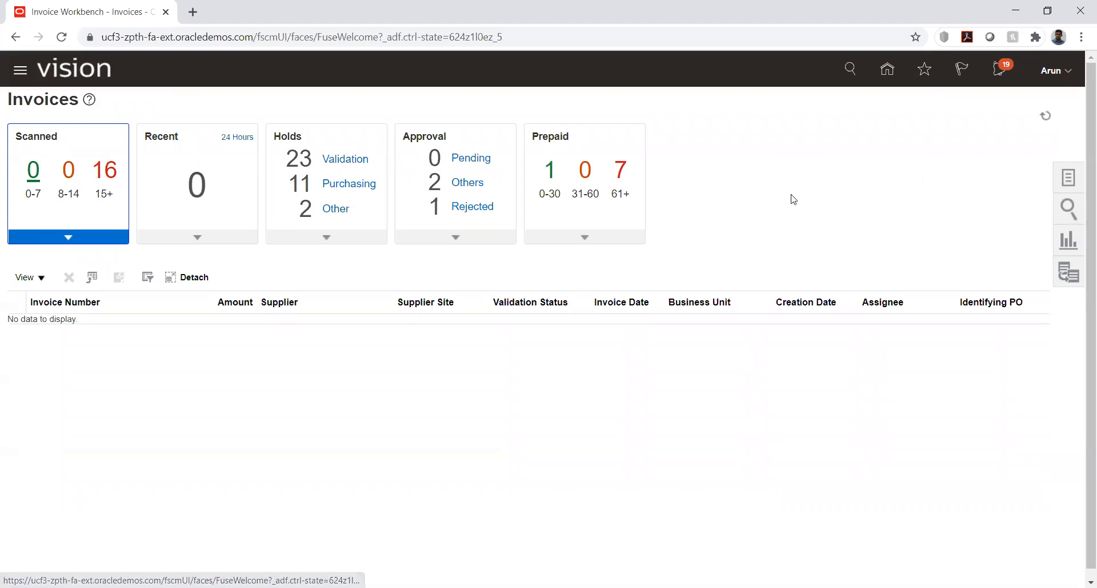
left_click(954, 119)
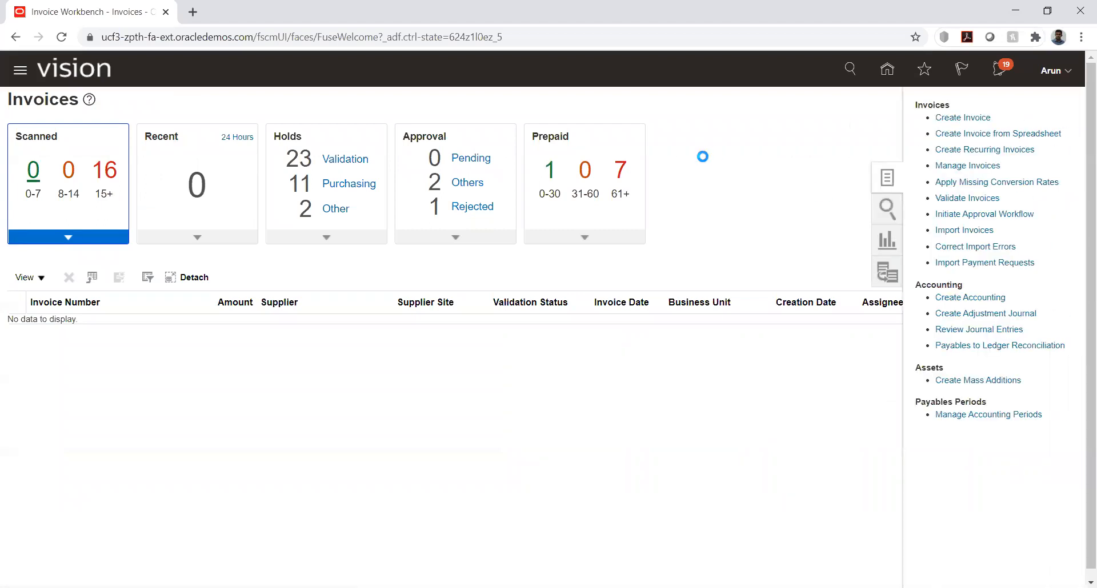
left_click(249, 229)
type("kk")
key("Tab")
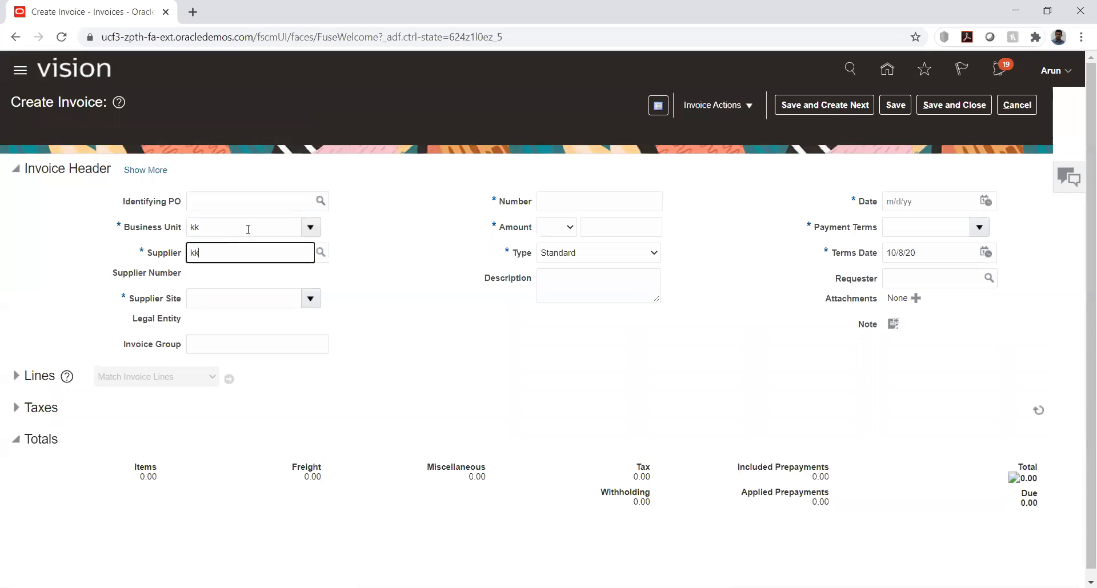
type("kk")
key("Tab")
Set the invoice number to 890 and the invoice amount to 20,000.00 USD
left_click(595, 202)
type("890")
key("Tab")
key("Tab")
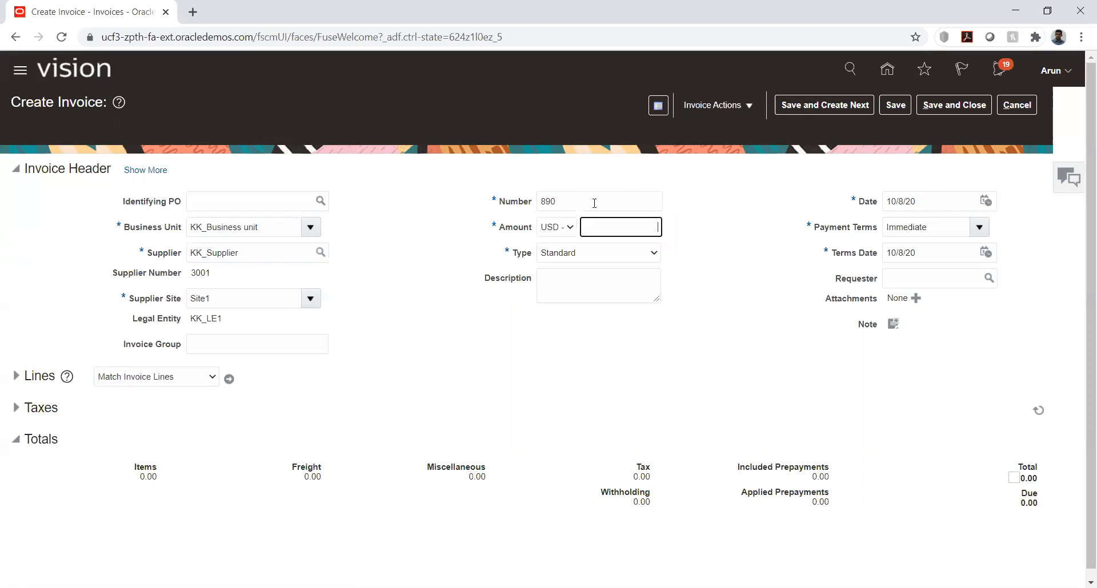
key("Tab")
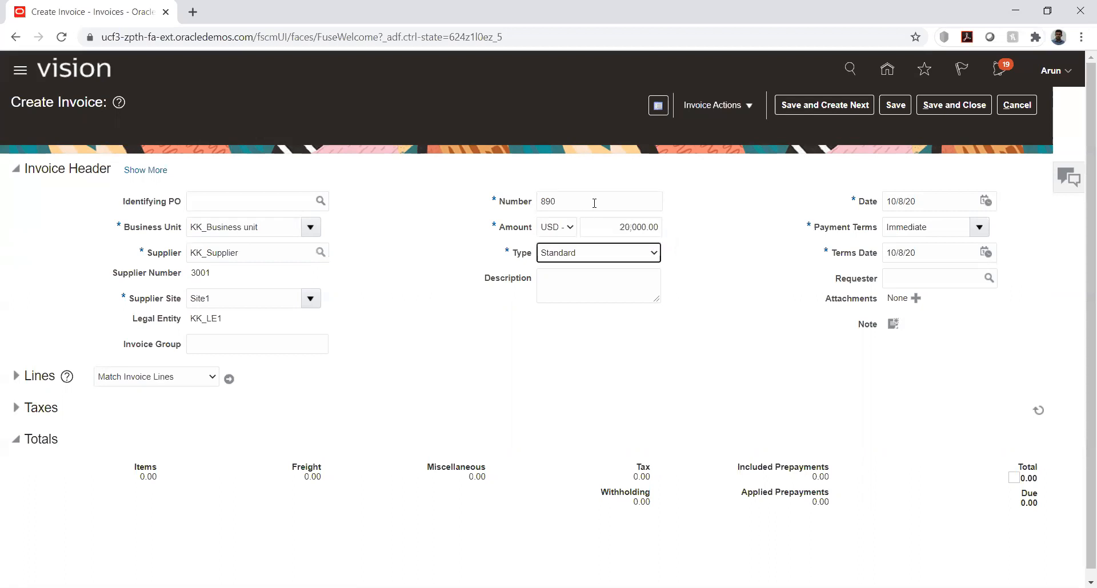
Expand the invoice lines and enter 20,000 as the amount of item line 1
left_click(16, 377)
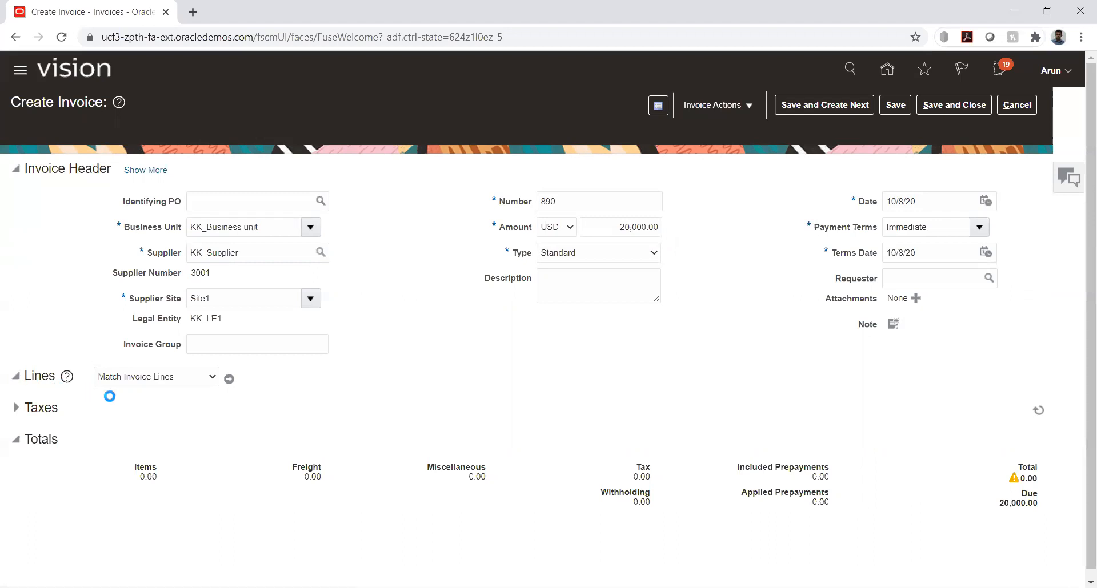
left_click(212, 515)
type("20000")
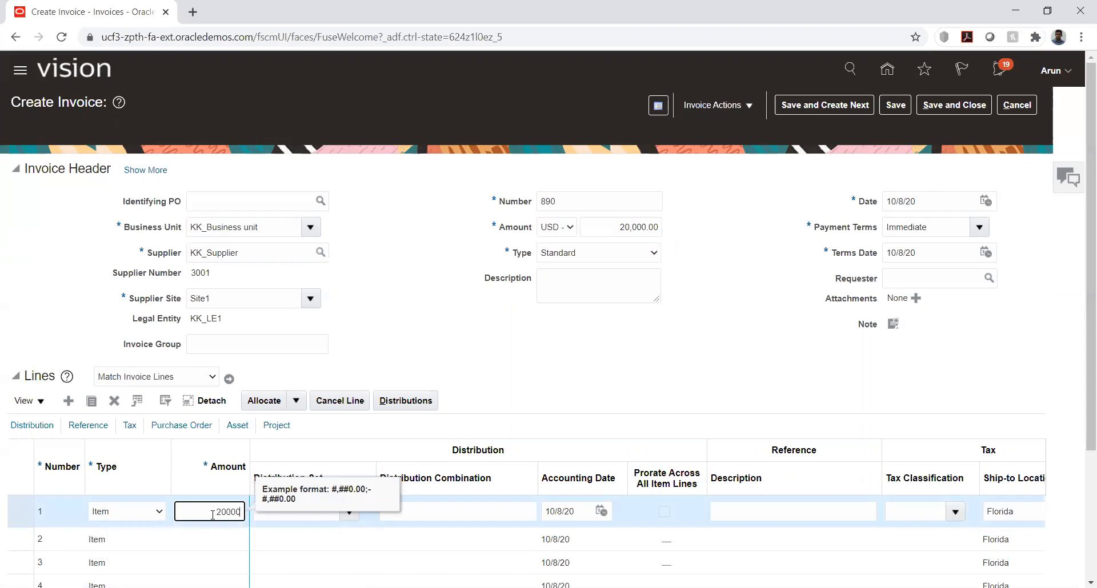
key("Tab")
key("Tab")
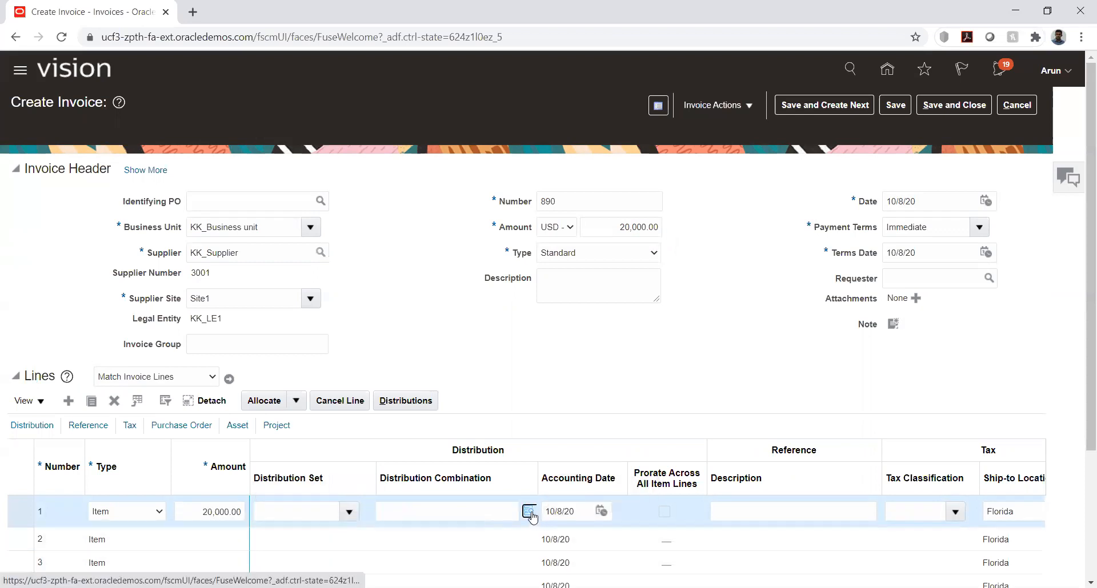
Open line 1's distribution combination and set KK_COMP to 1000 (Default Company) and KK_DEPT to 1000 (Finance)
left_click(529, 512)
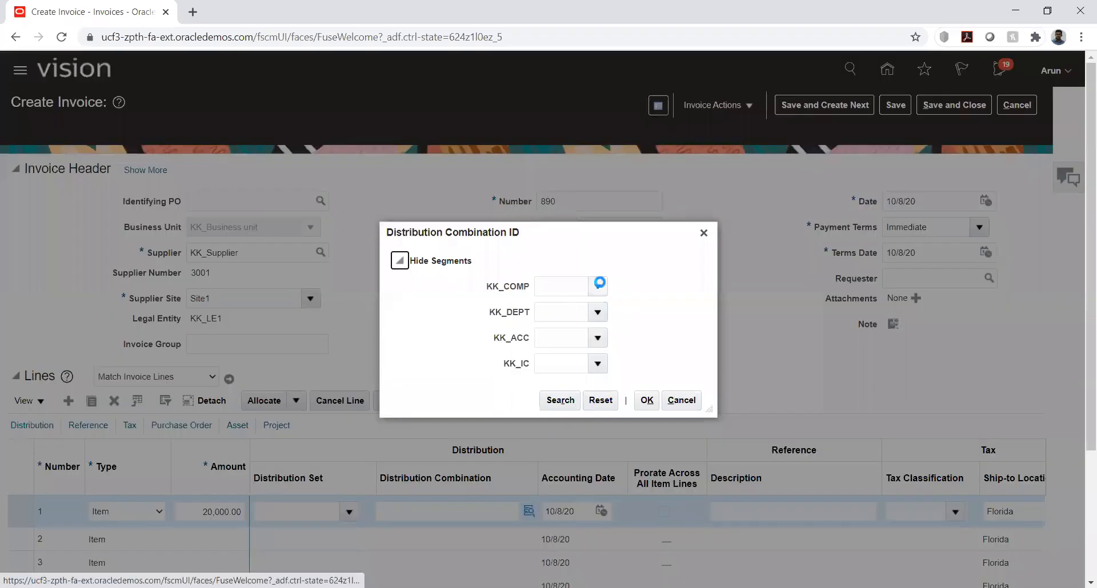
left_click(583, 312)
left_click(597, 312)
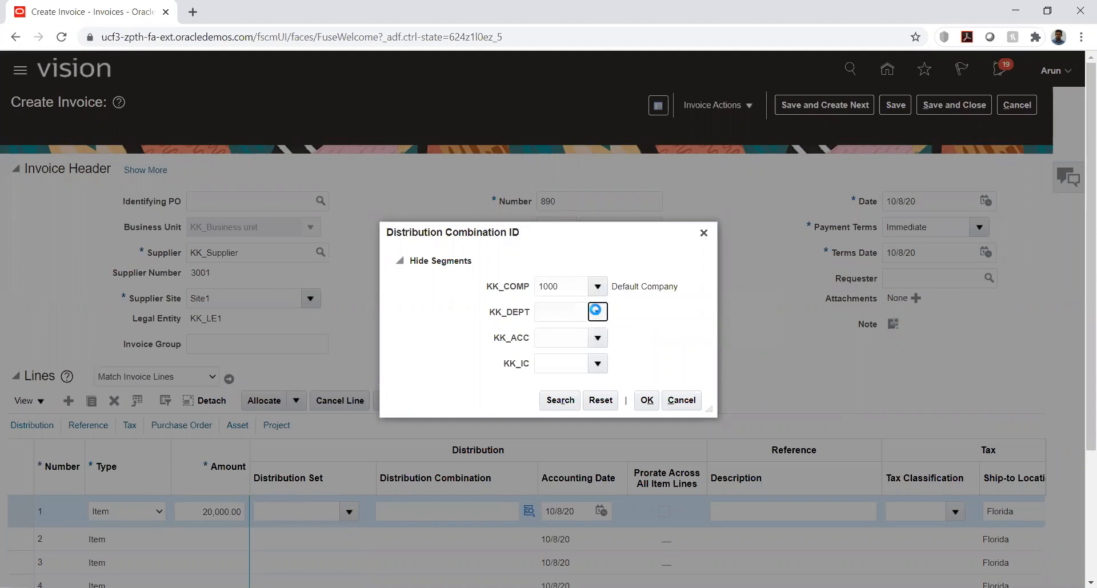
left_click(571, 333)
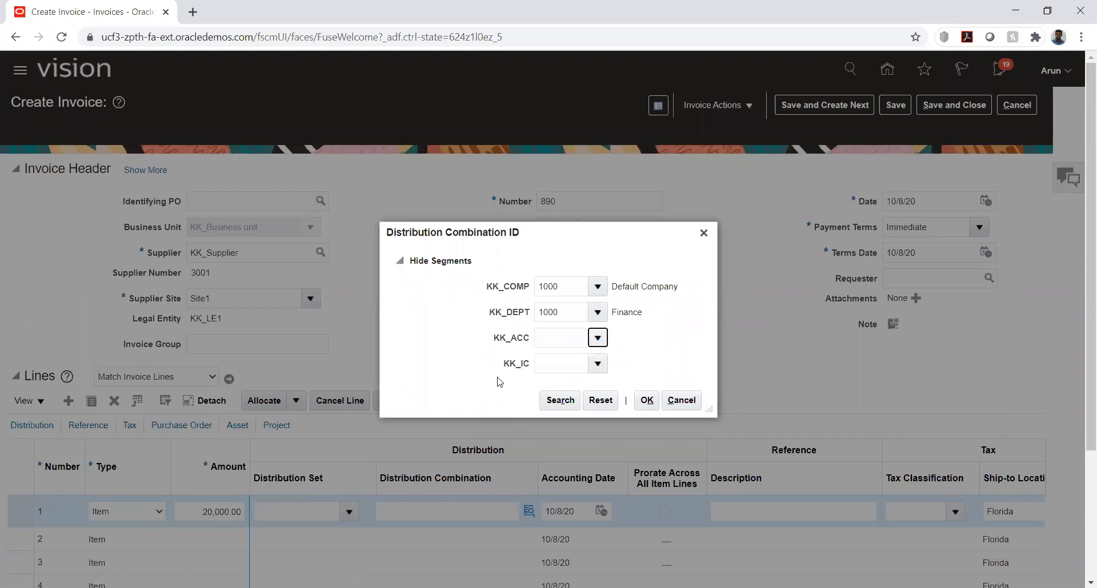
Search KK_ACC descriptions for %exp%, choose 1510 Prepaid Expenses, set KK_IC to 1000 and accept the distribution combination
left_click(553, 574)
left_click(519, 321)
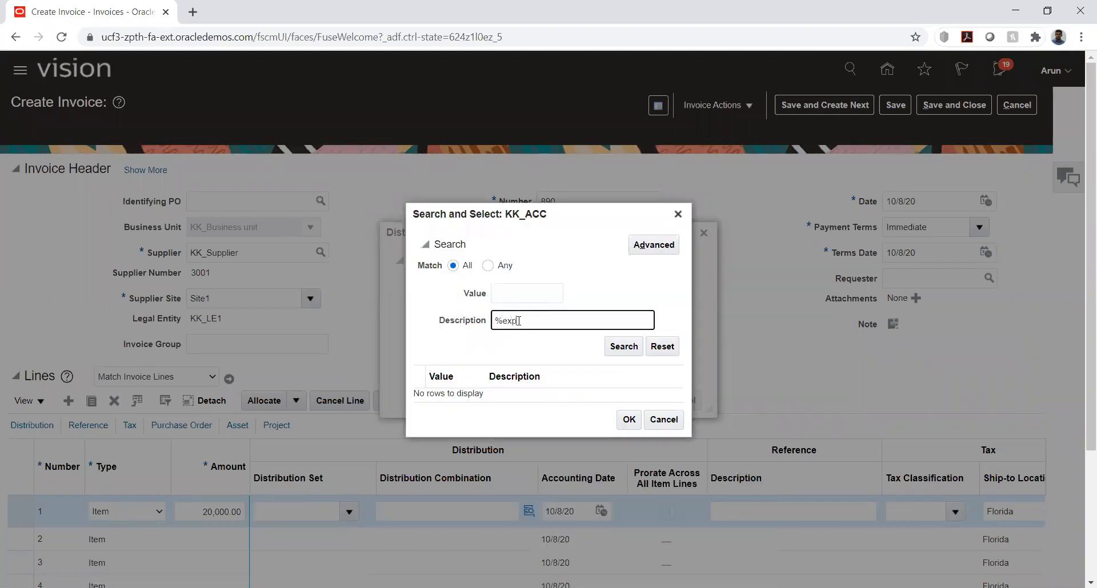
left_click(620, 346)
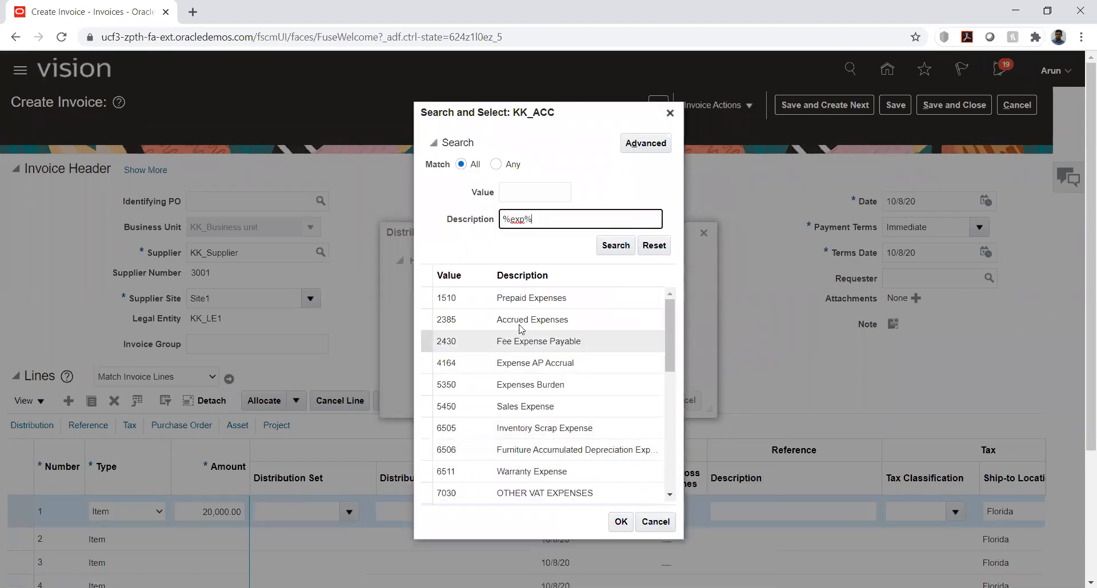
double_click(549, 300)
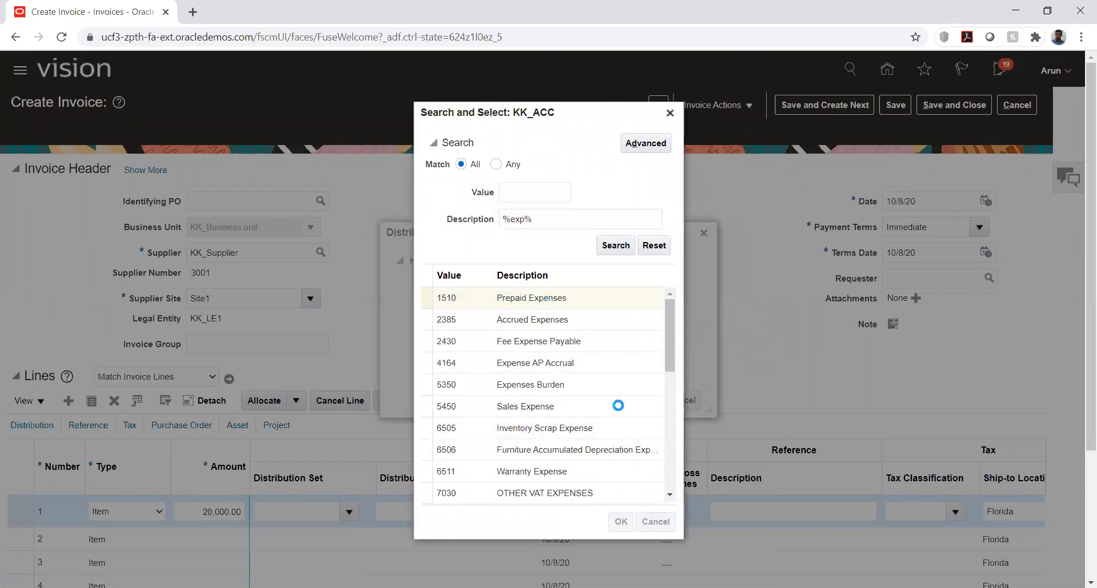
left_click(597, 364)
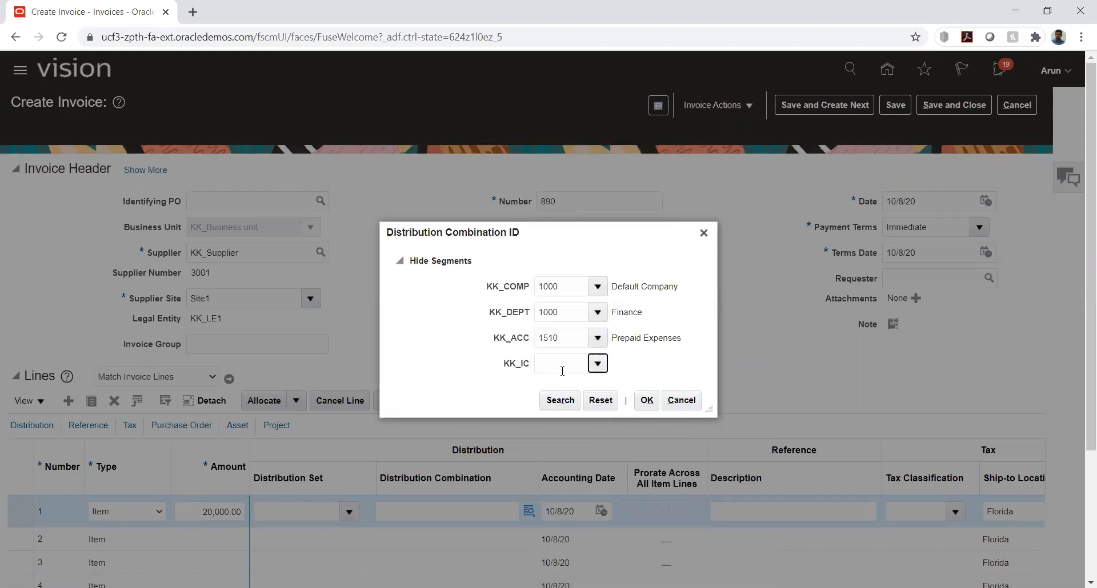
left_click(576, 388)
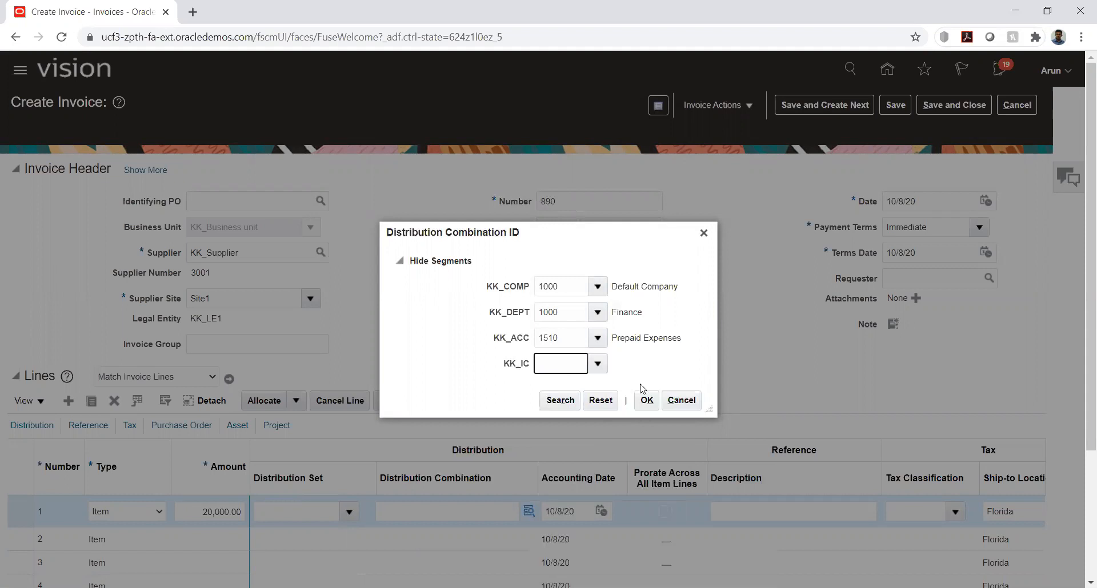
left_click(646, 400)
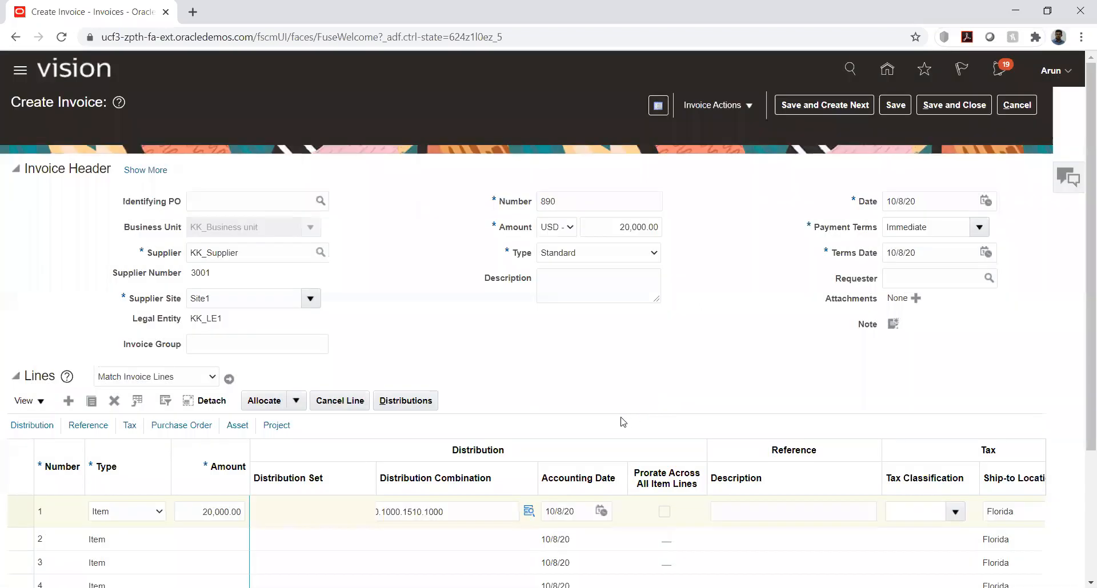
Validate invoice 890, review its totals and open the invoice status summary
left_click(714, 105)
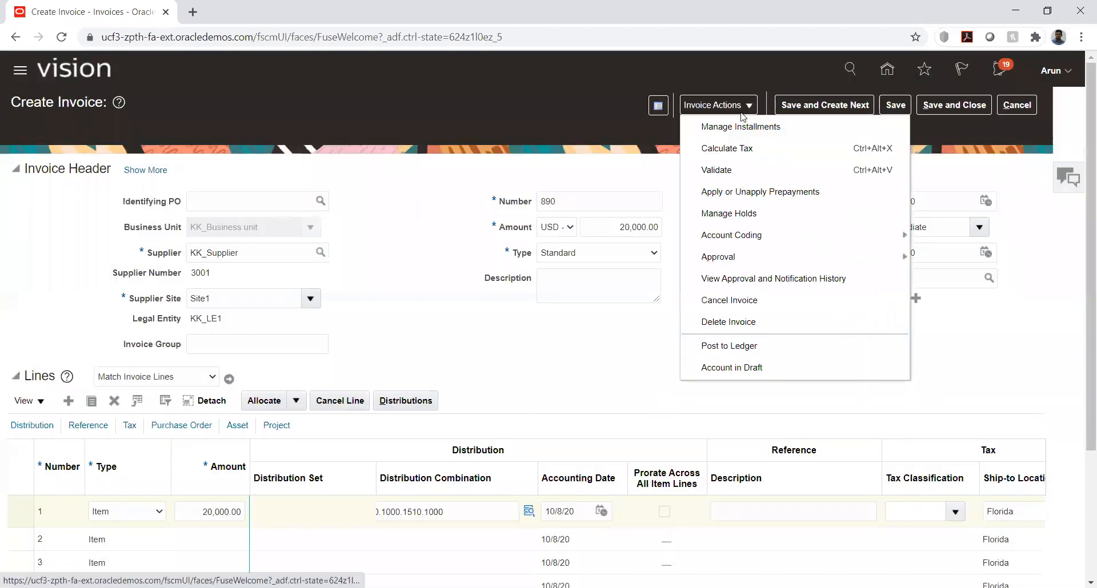
left_click(716, 170)
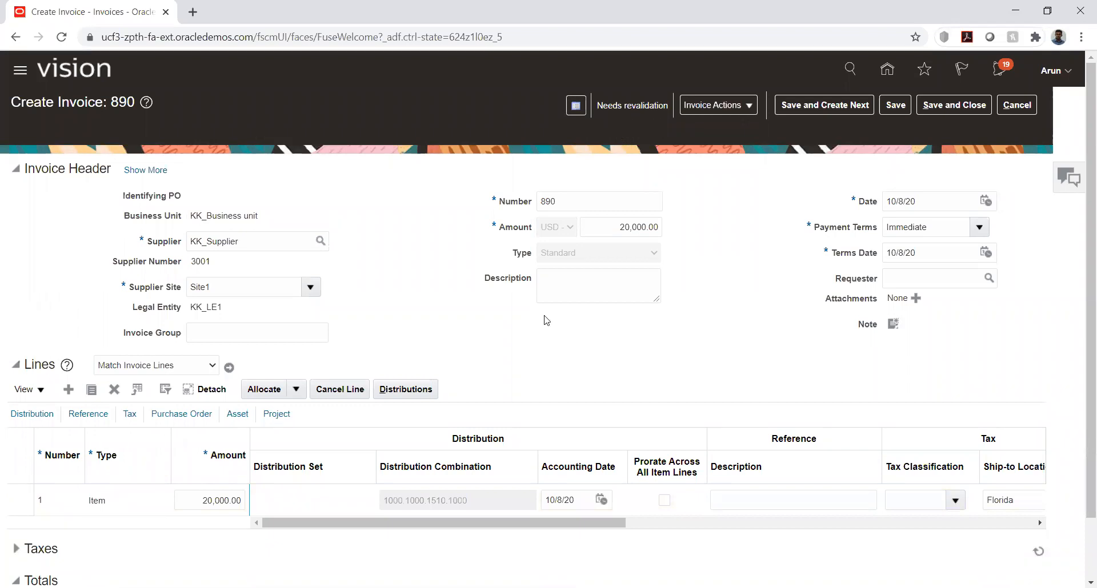
scroll(1081, 525, "down", 2)
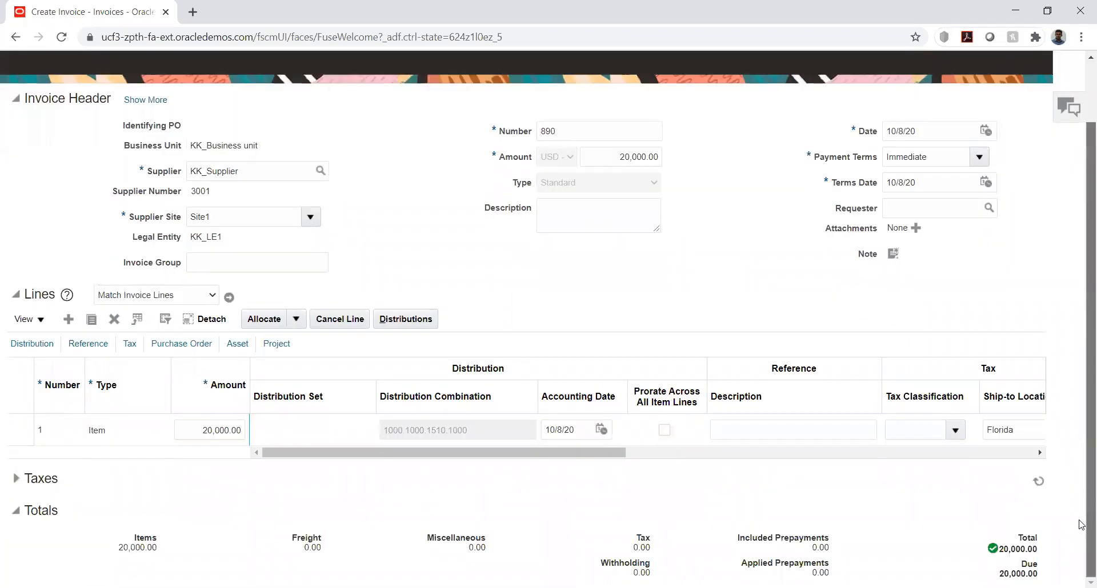
scroll(1082, 299, "up", 2)
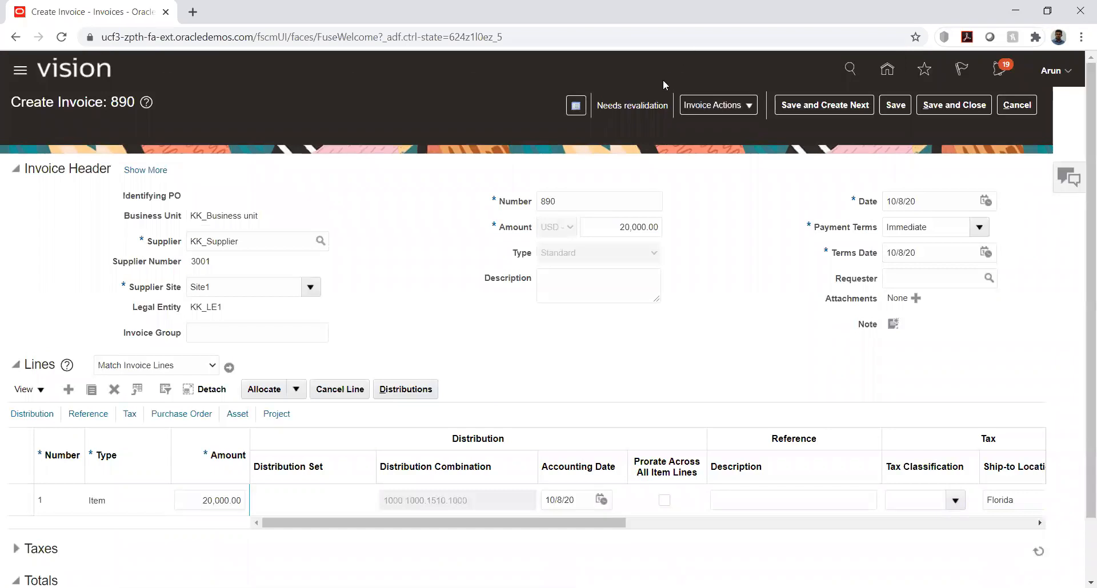
left_click(635, 112)
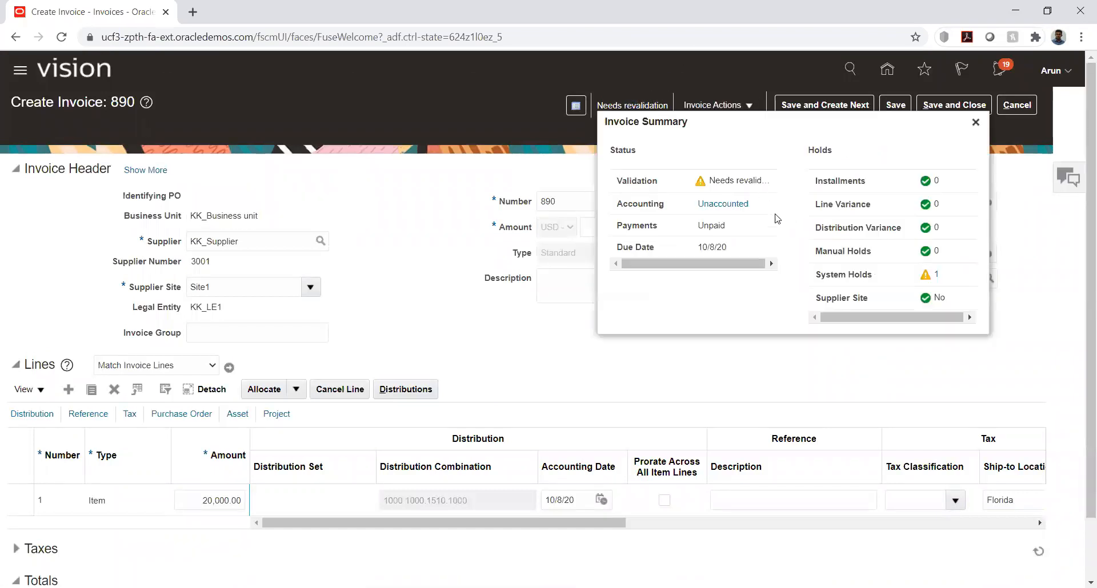
Release the invoice's Matching required system hold with the release name Amount approved and save the holds
left_click(935, 275)
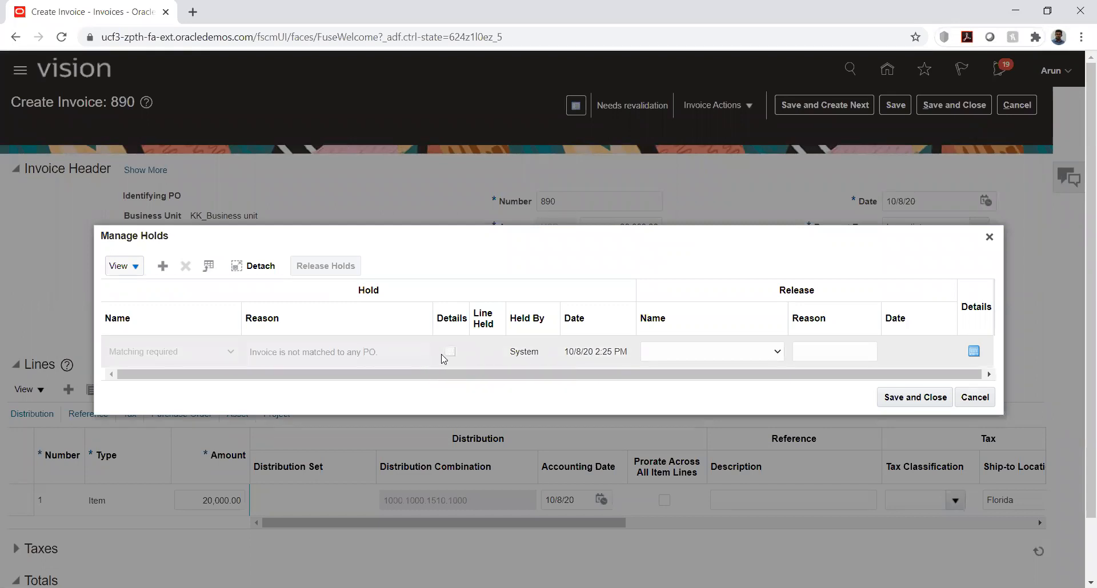
left_click(692, 357)
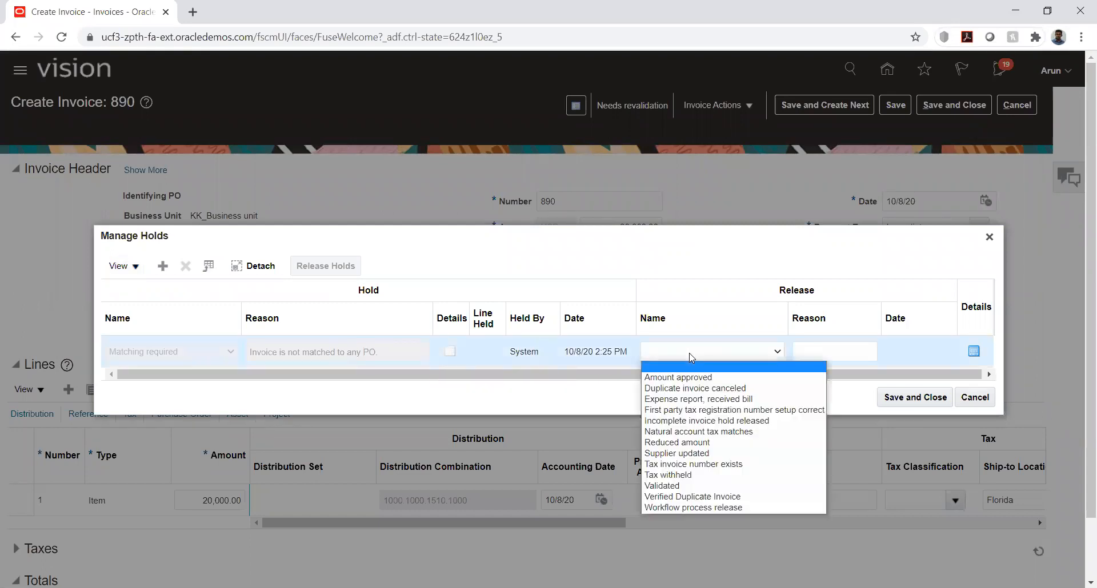
left_click(692, 379)
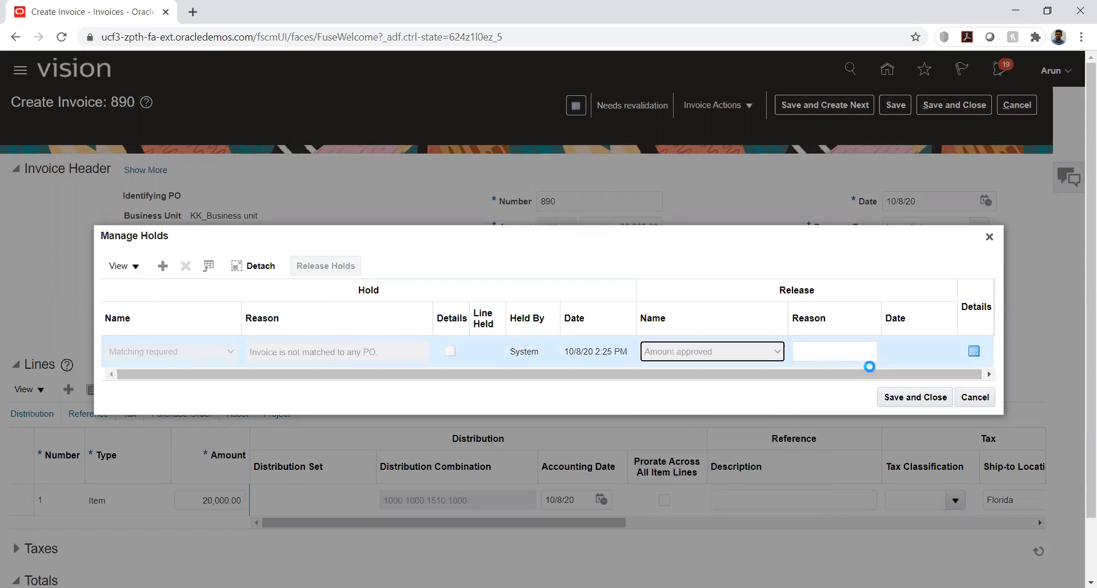
left_click(908, 398)
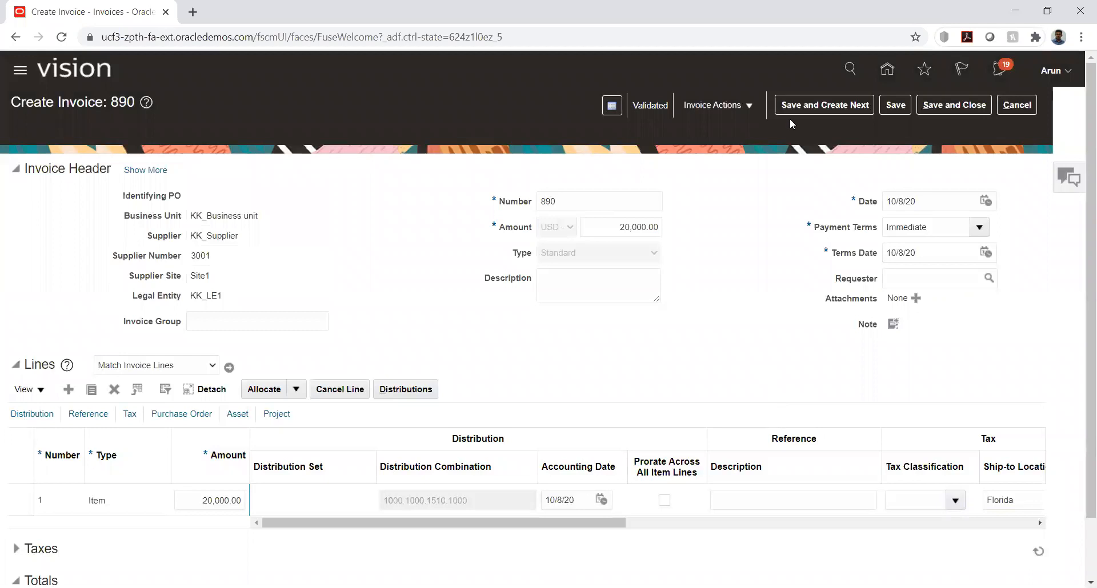
Post invoice 890 to the ledger, acknowledge the confirmation, and save and close the invoice
left_click(746, 105)
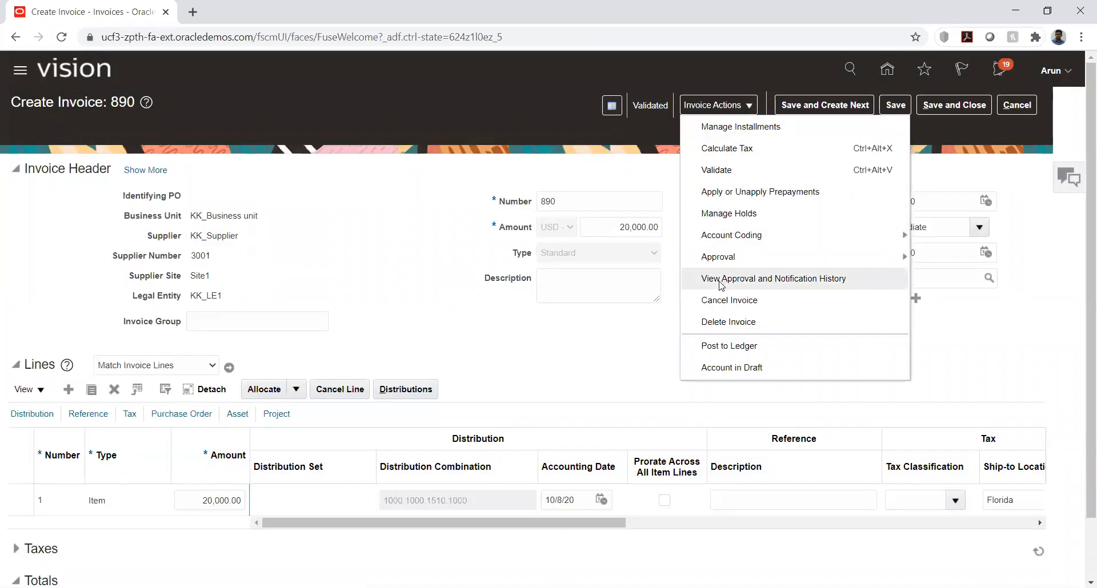
left_click(721, 346)
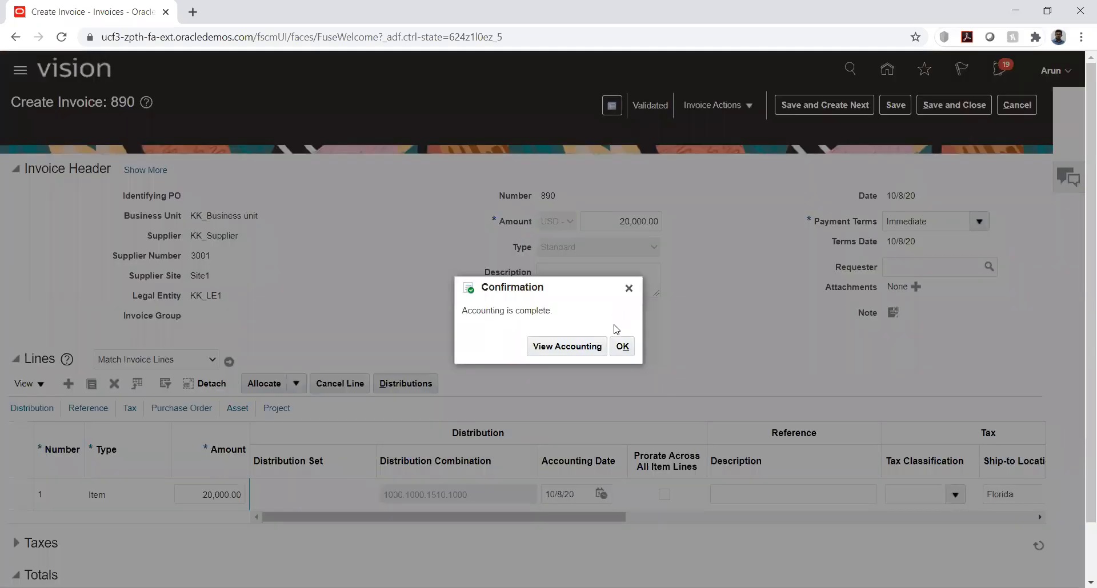
left_click(622, 347)
left_click(957, 106)
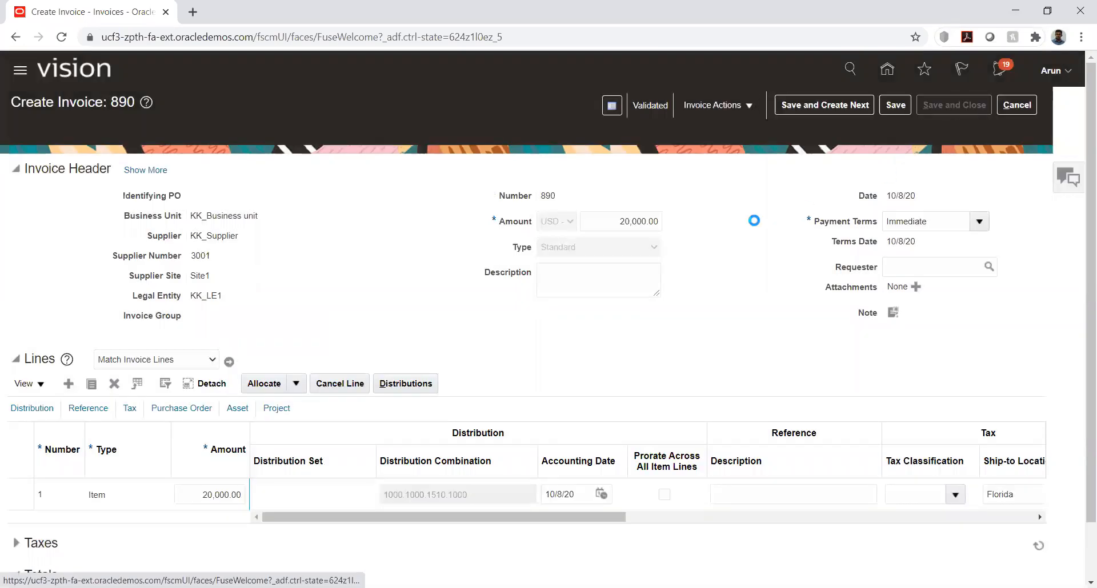
Return to the home page, look through the app groups and show the Receivables apps
left_click(886, 71)
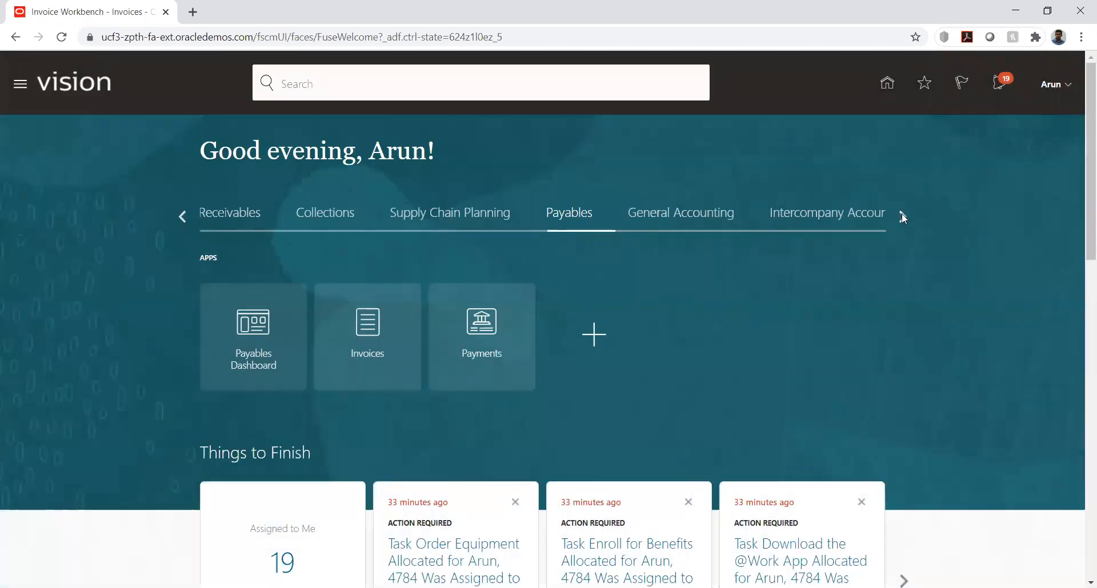
left_click(903, 215)
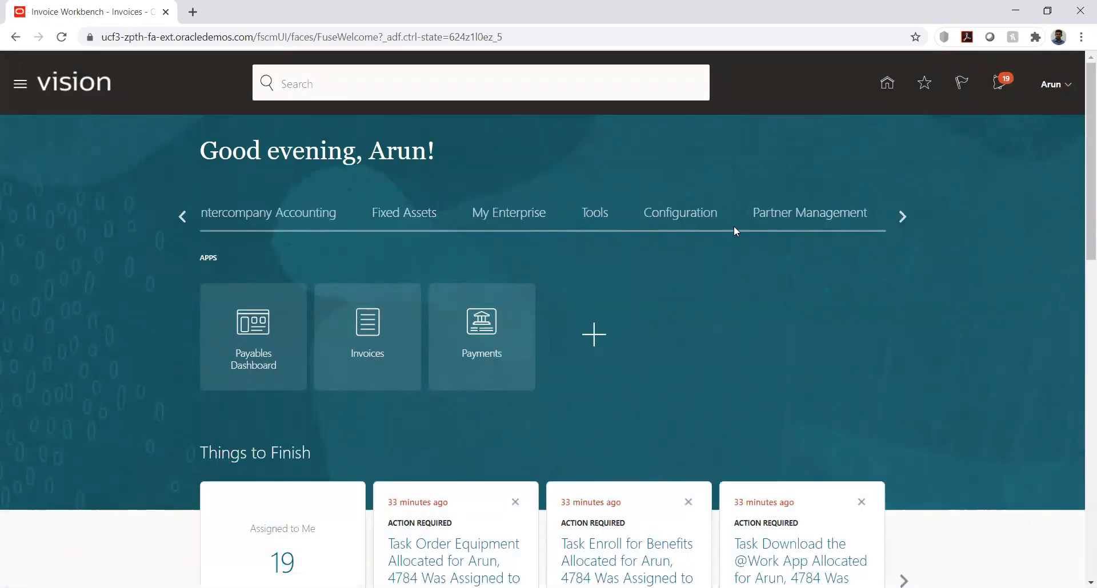
left_click(894, 218)
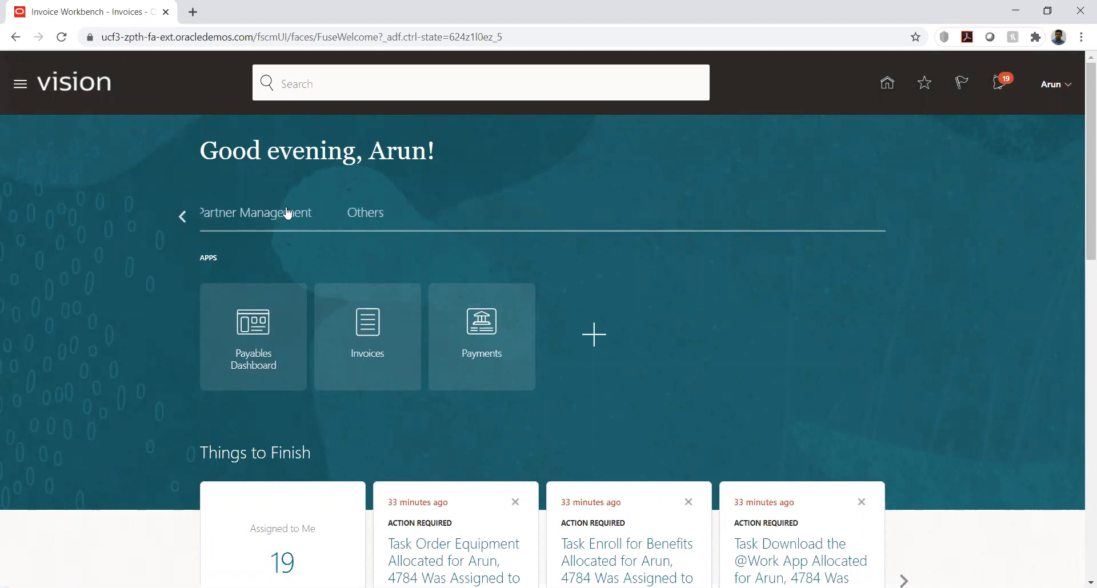
left_click(183, 215)
left_click(182, 216)
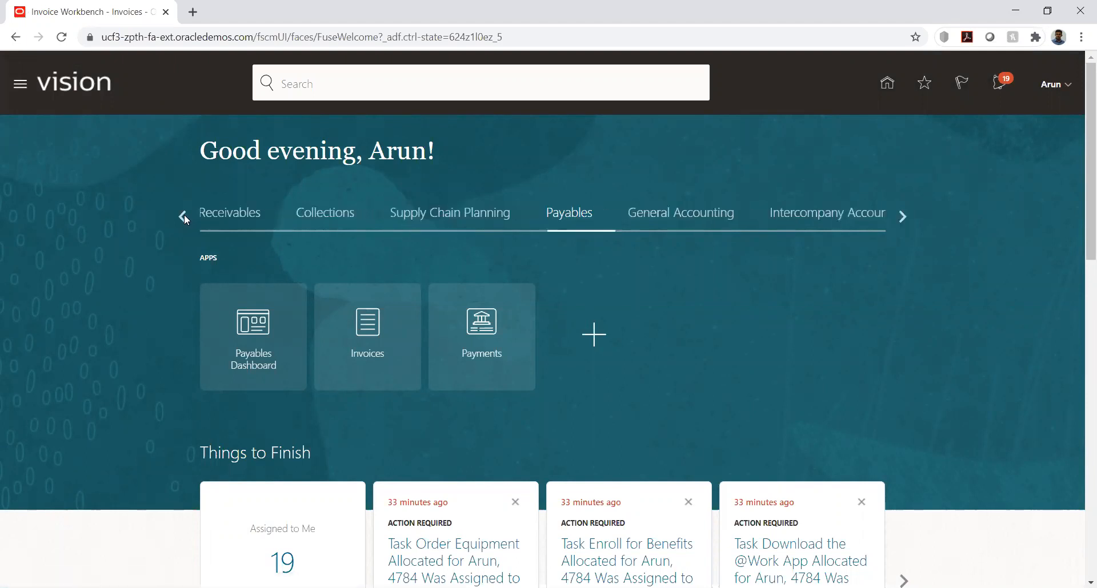
left_click(239, 216)
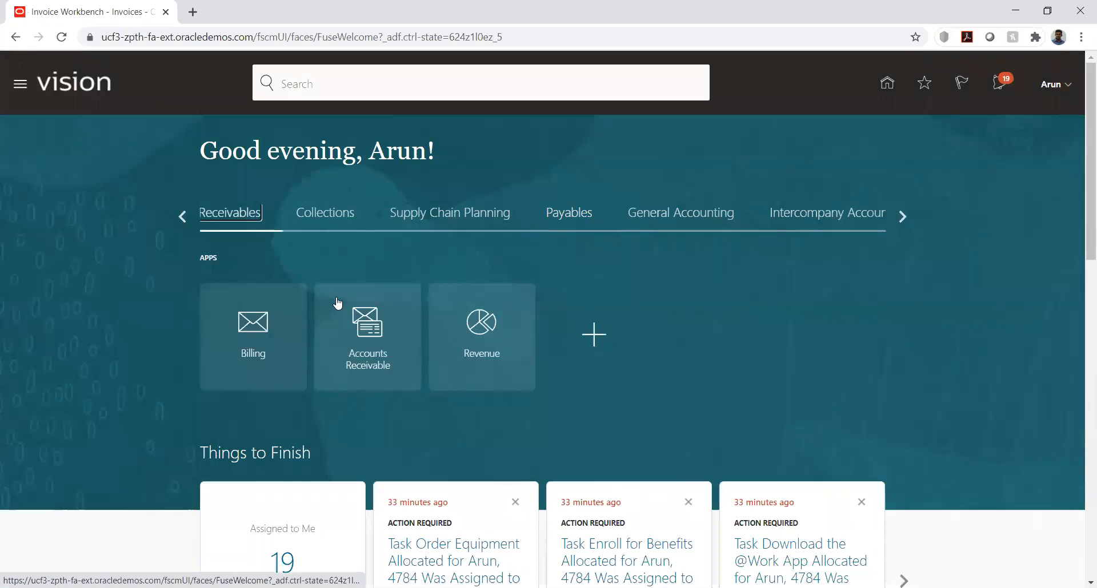
Open the netting settlements management page in Accounts Receivable and start creating a new netting settlement
left_click(387, 345)
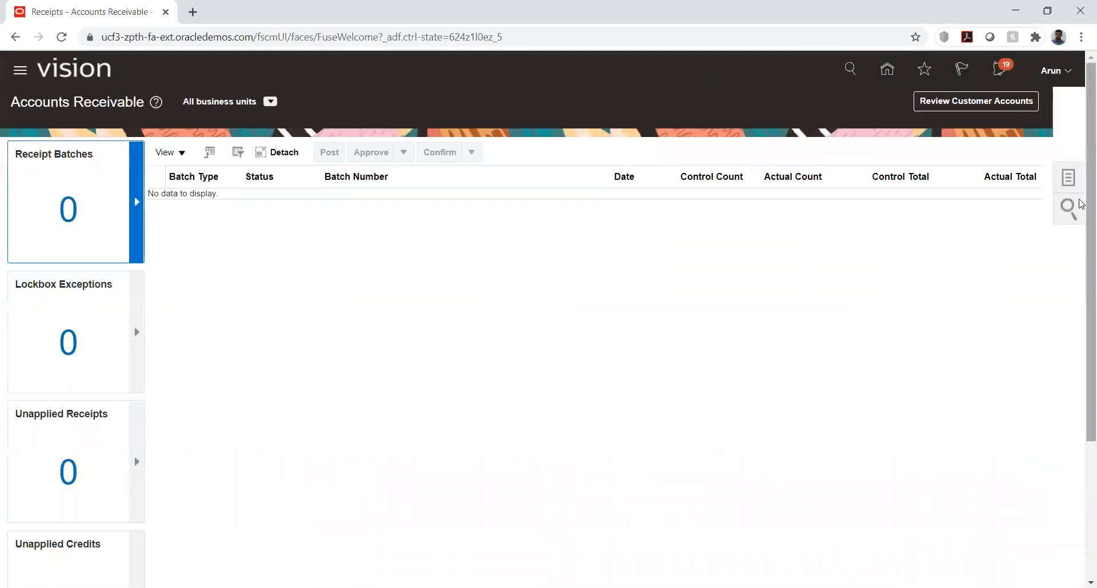
left_click(1069, 178)
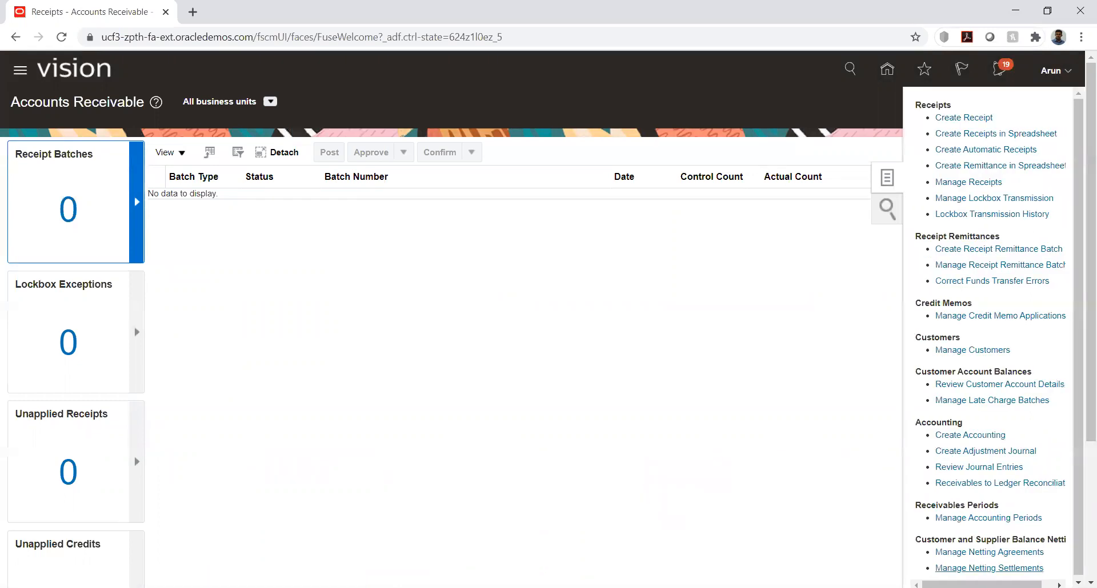
left_click(989, 568)
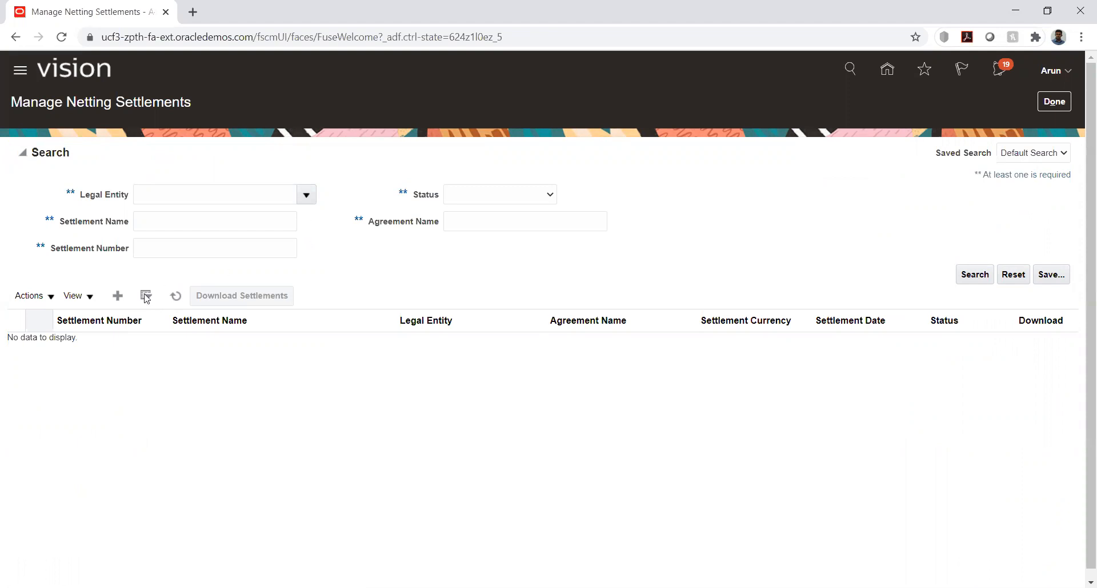
left_click(119, 297)
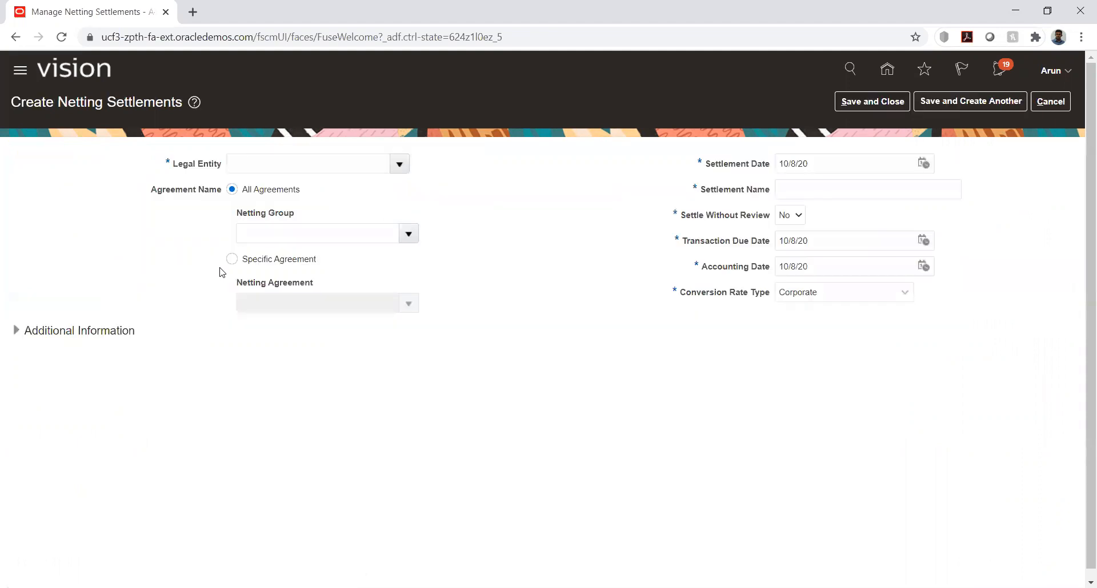
Set the settlement's legal entity to KK_LE1 and restrict it to the specific netting agreement KK_Agreement
left_click(400, 164)
left_click(338, 189)
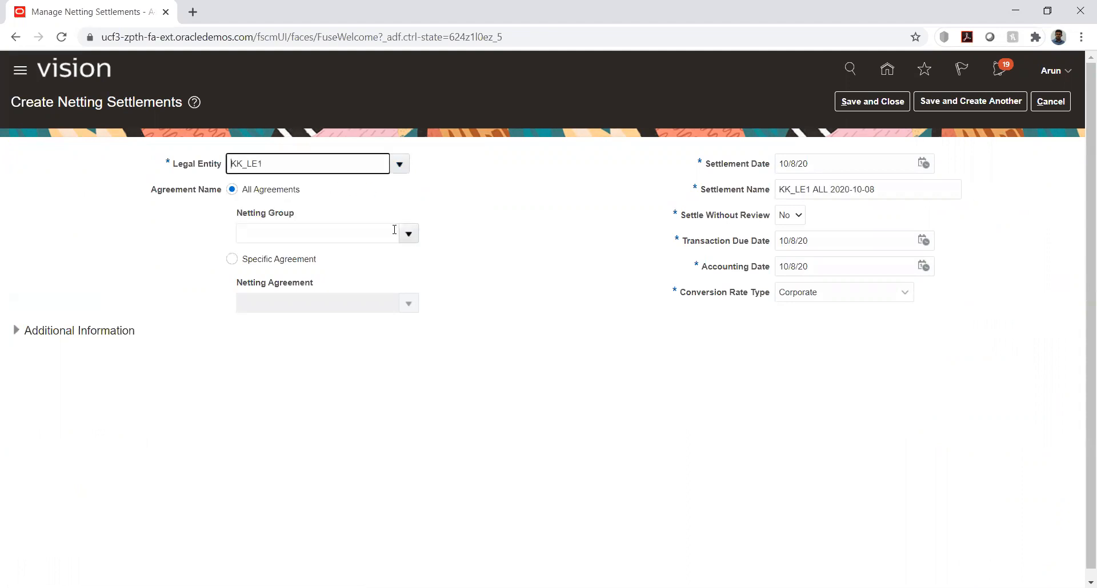
left_click(232, 260)
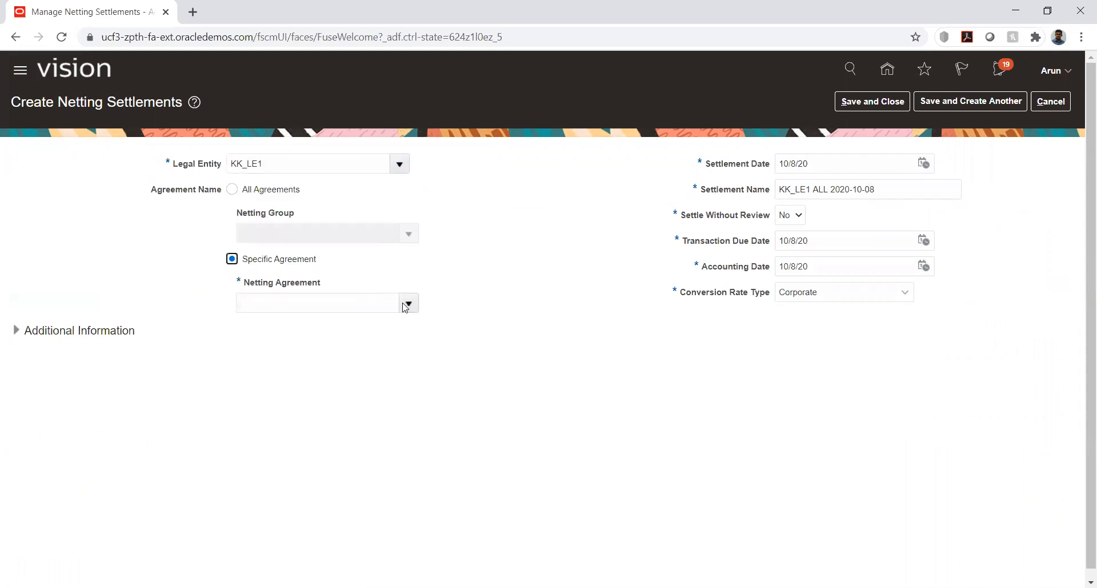
left_click(407, 304)
left_click(323, 330)
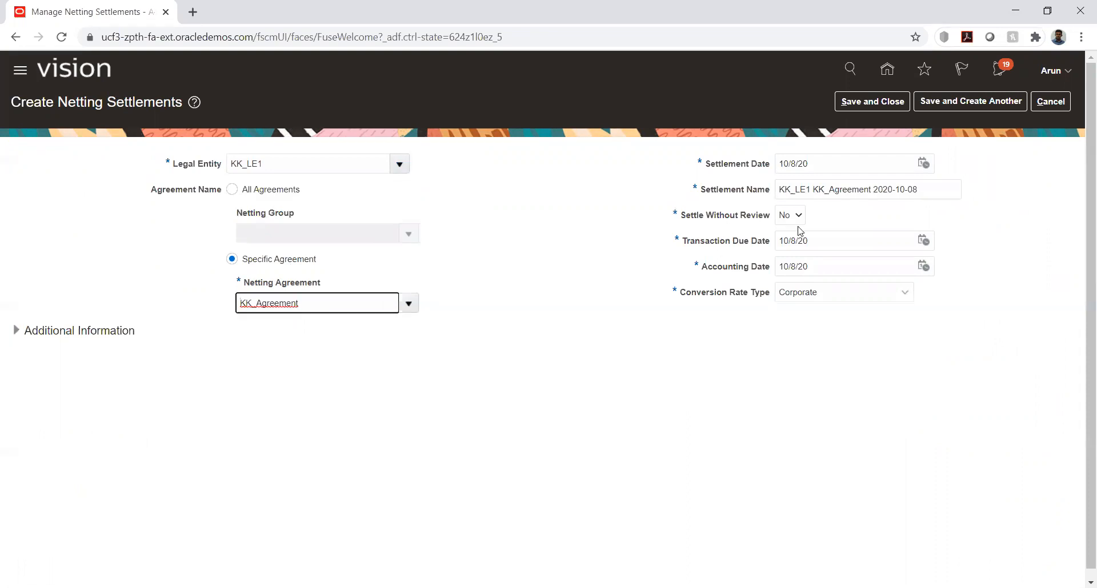
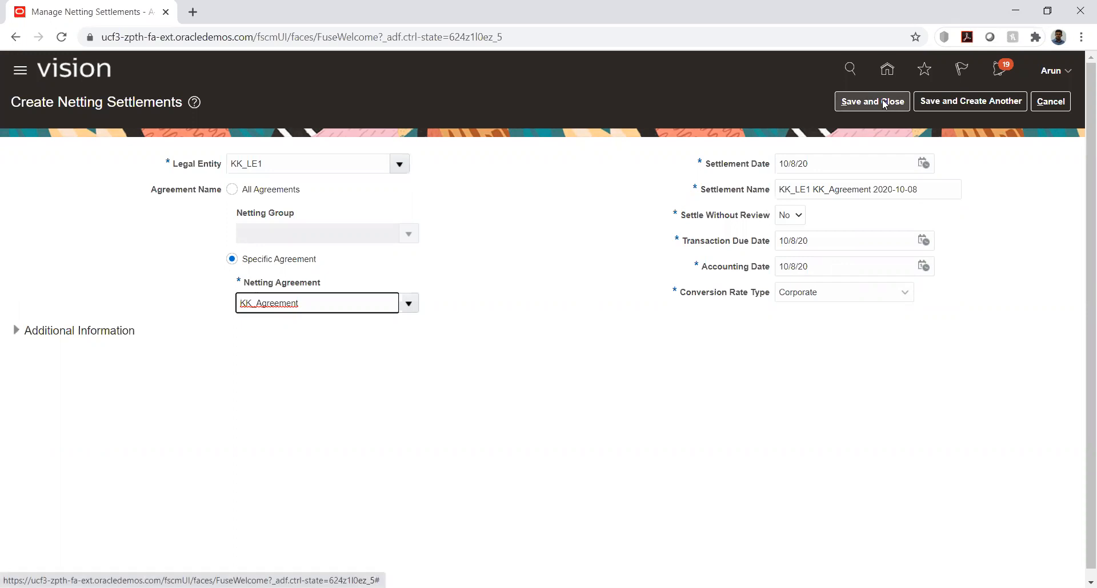
Save and close the new netting settlement for legal entity KK_LE1 with agreement KK_Agreement
left_click(884, 103)
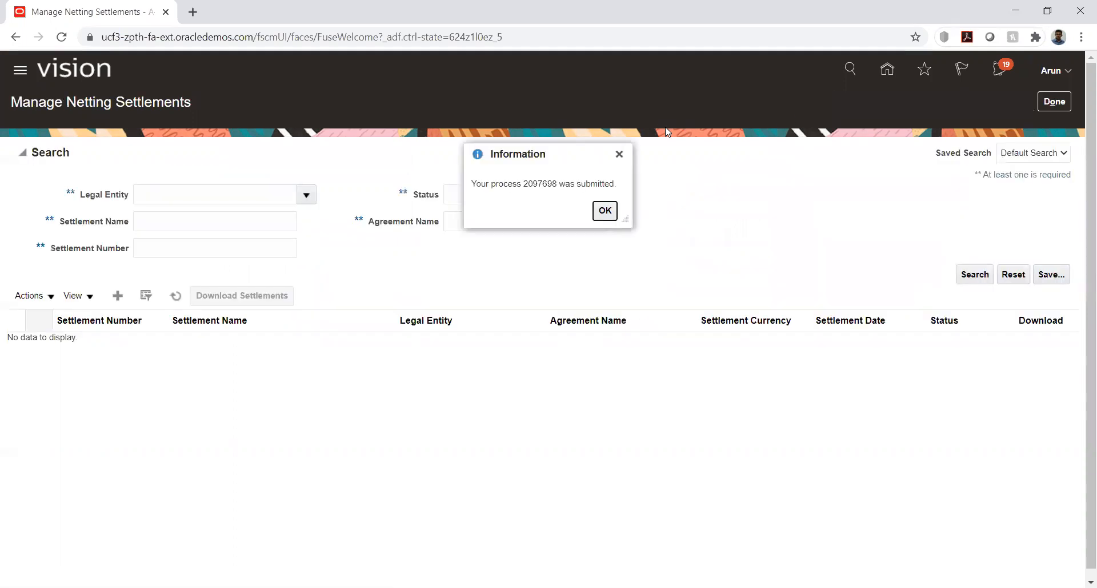
left_click(604, 212)
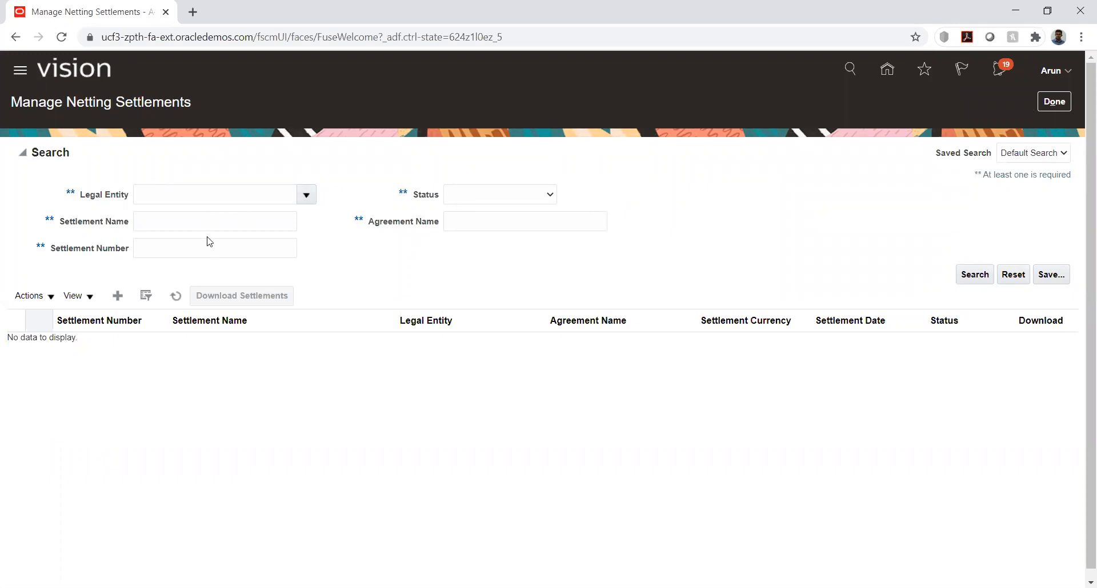
Search the netting settlements for legal entity KK_LE1 and check the settlement's status
left_click(306, 195)
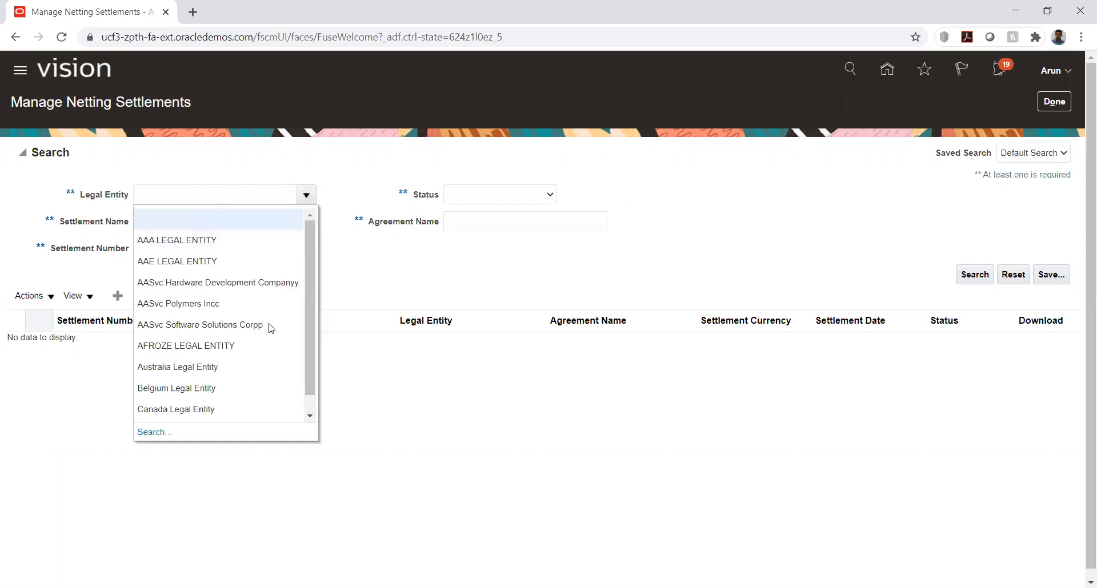
left_click(154, 433)
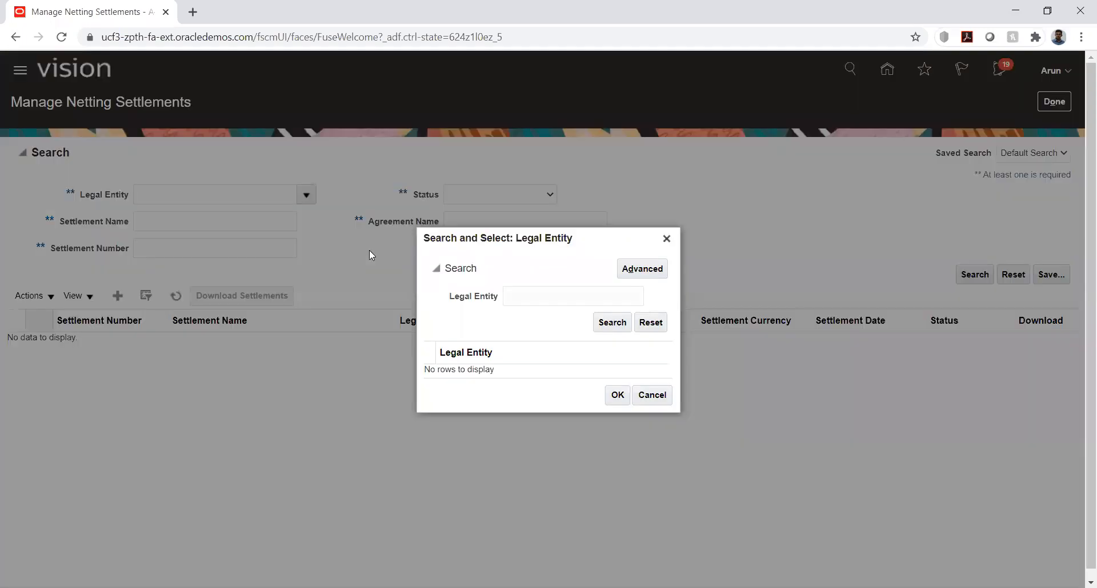
left_click(529, 295)
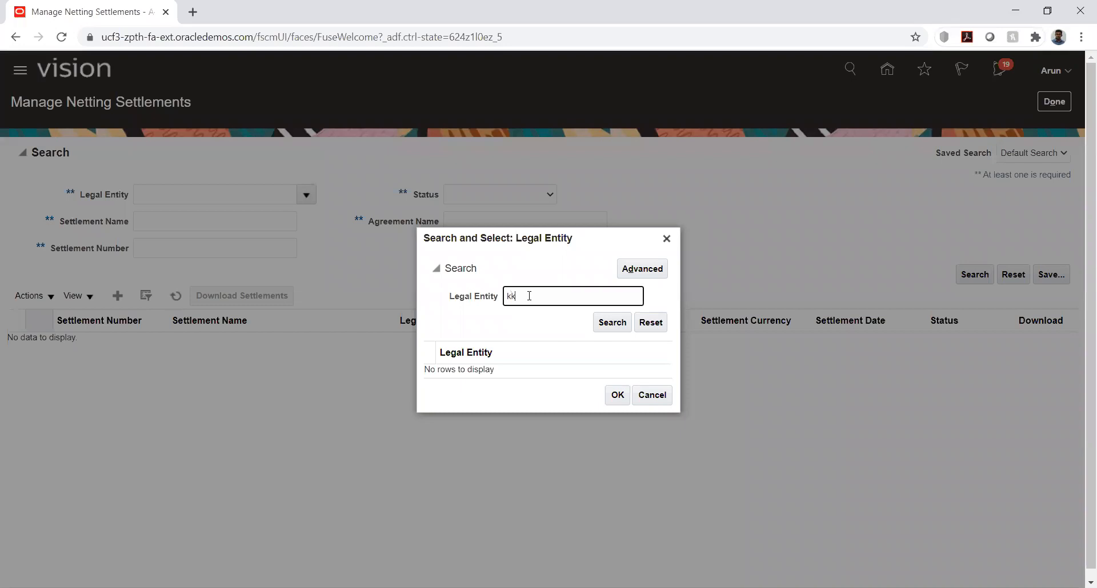
type("kk")
key("Return")
double_click(509, 369)
left_click(975, 276)
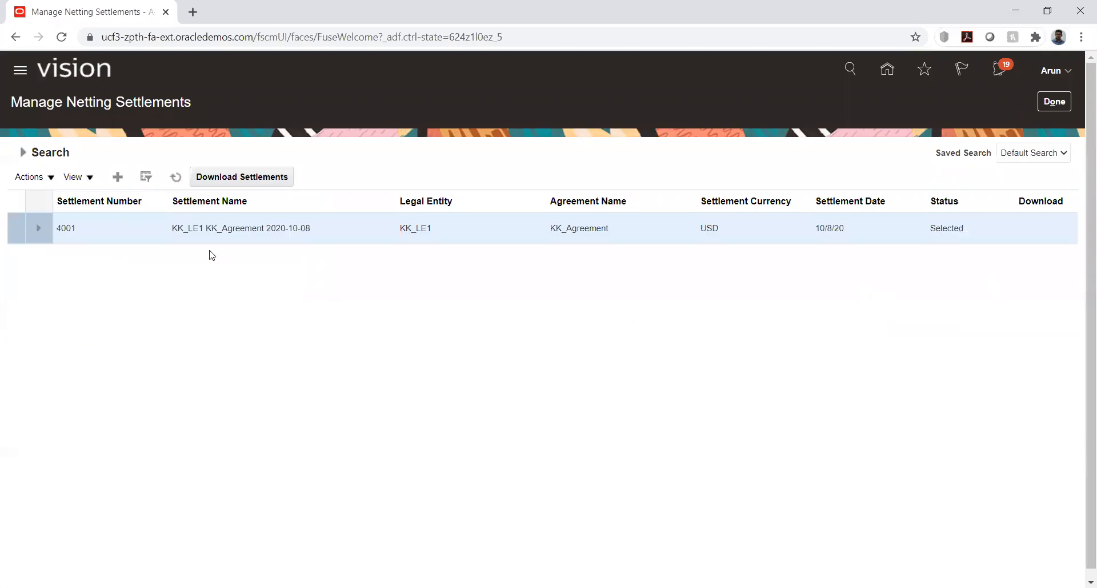
left_click(127, 227)
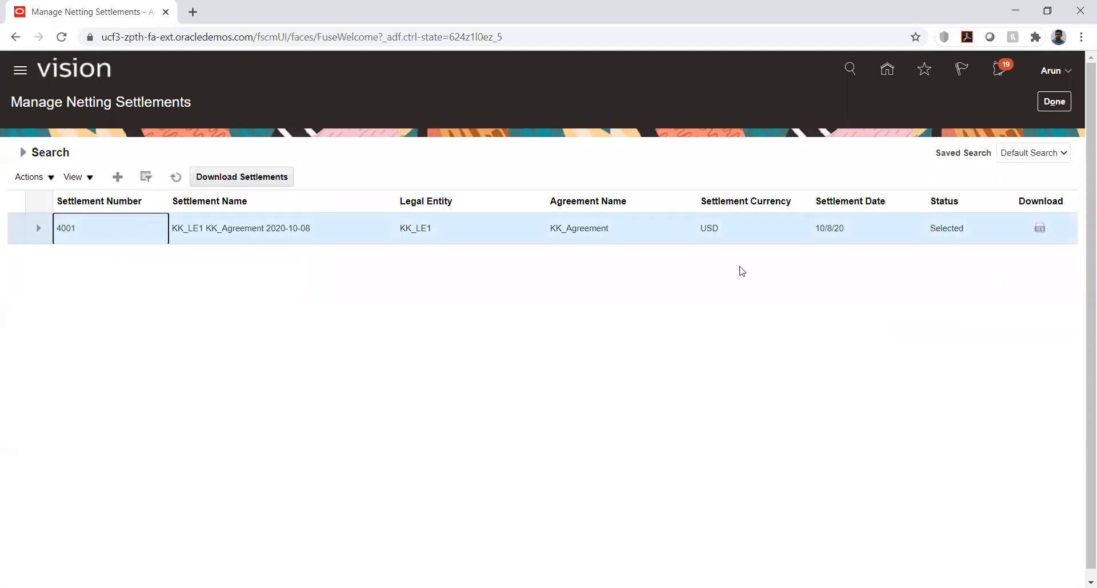
left_click_drag(931, 228, 970, 231)
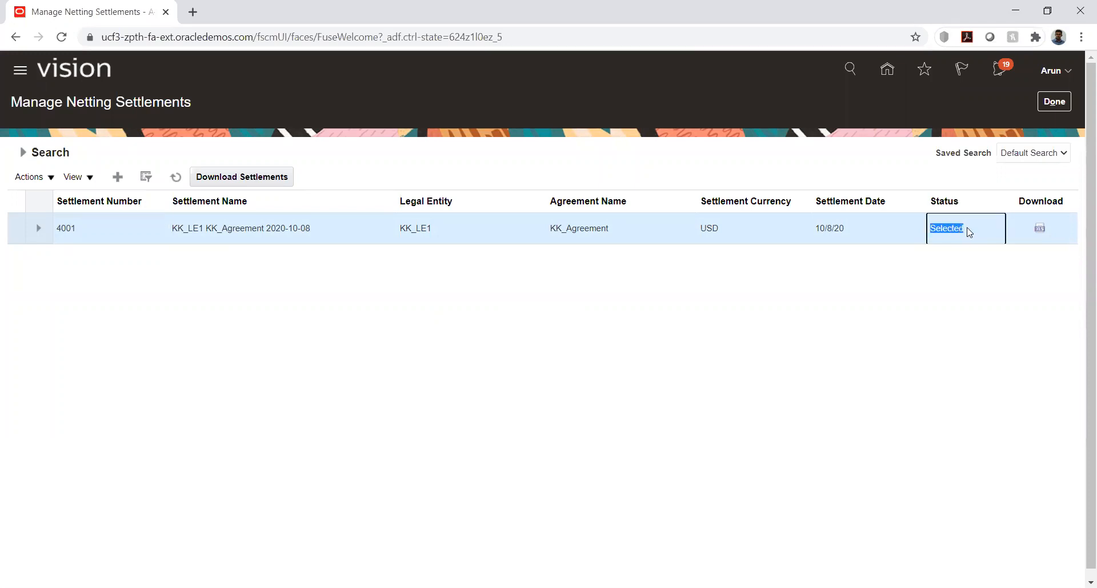
left_click(937, 289)
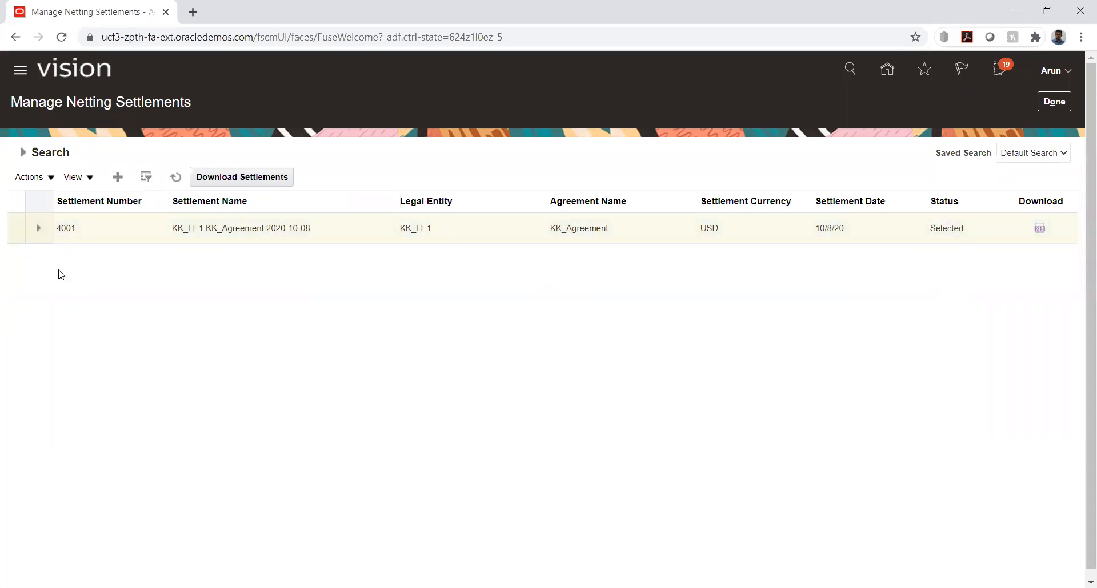
Download the KK_LE1 KK_Agreement 2020-10-08 settlement workbook and open it in Excel, accepting its connection
left_click(1040, 228)
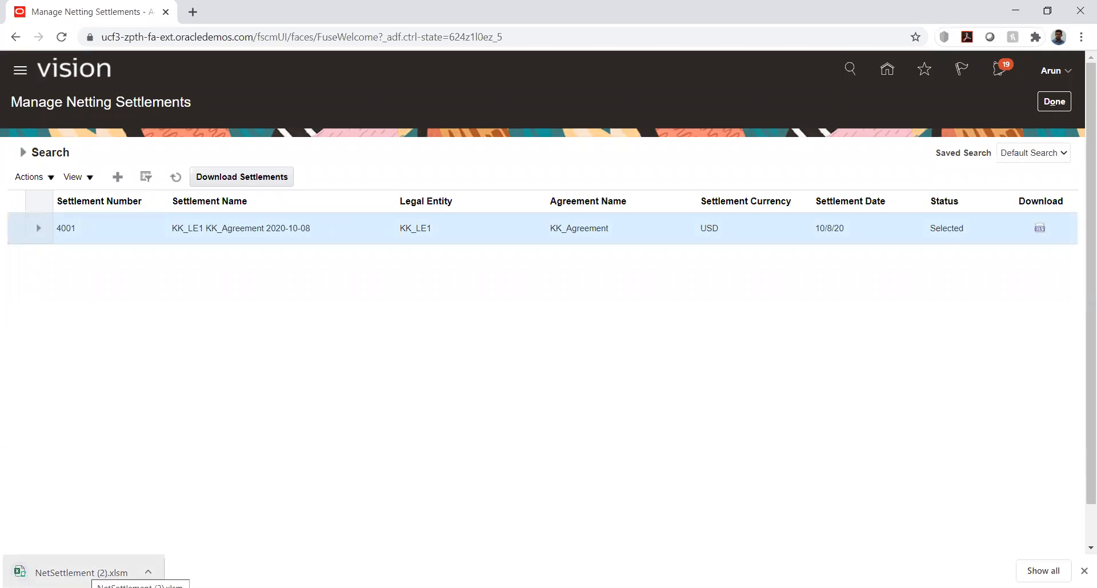
left_click(92, 572)
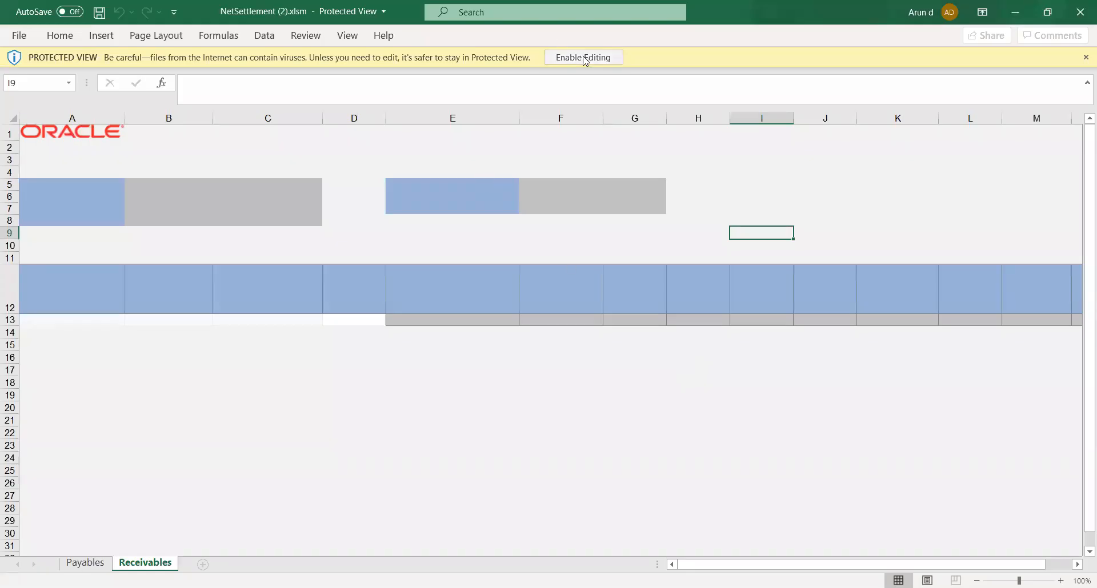
left_click(582, 58)
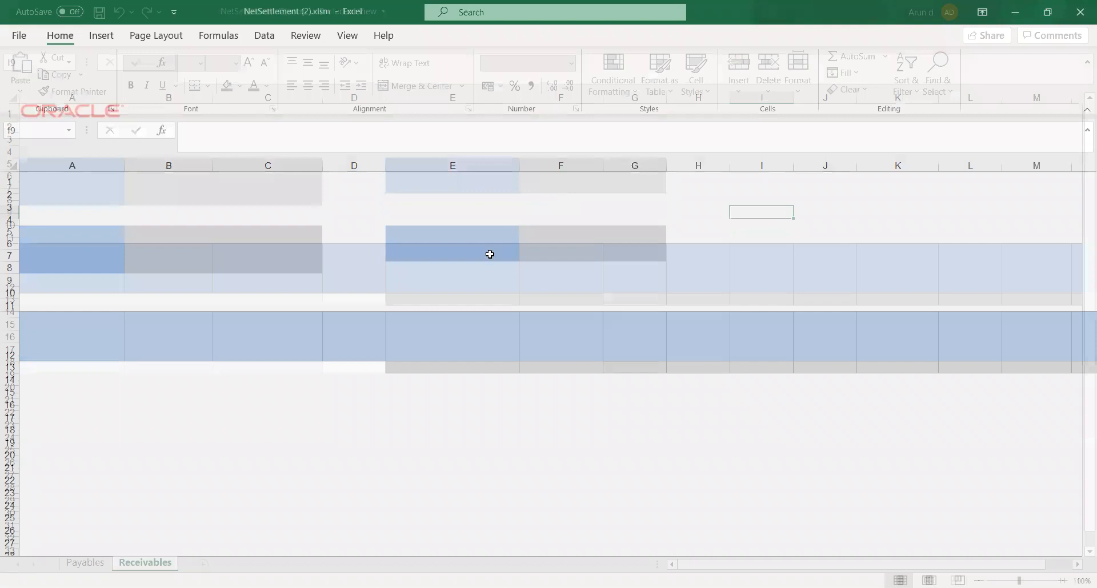
left_click(604, 377)
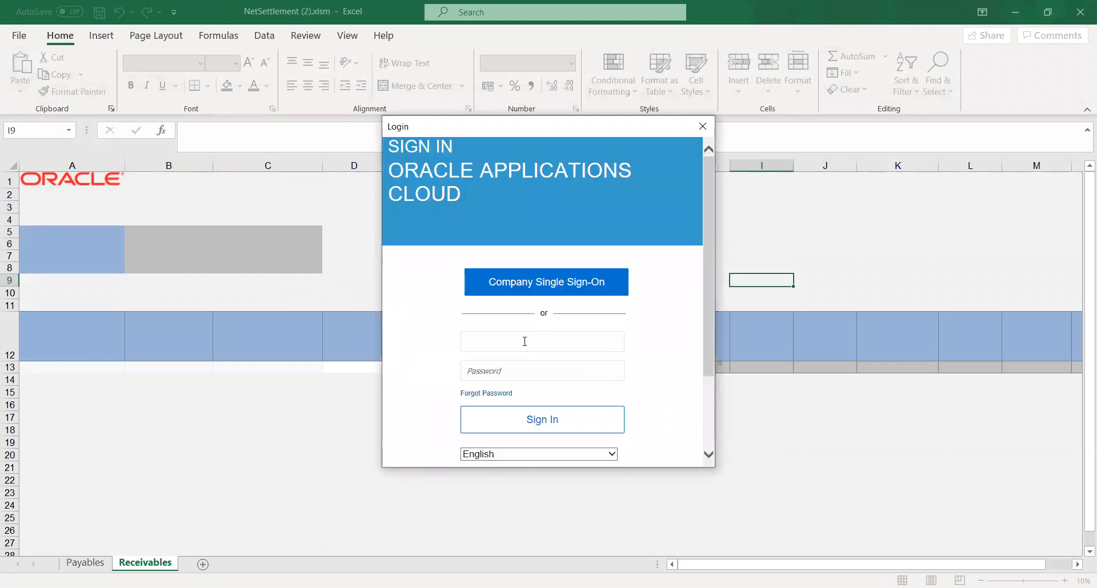
Sign in to Oracle Applications Cloud from the workbook with the account's user name and password
type("Arun")
key("Tab")
type("**********")
left_click(556, 422)
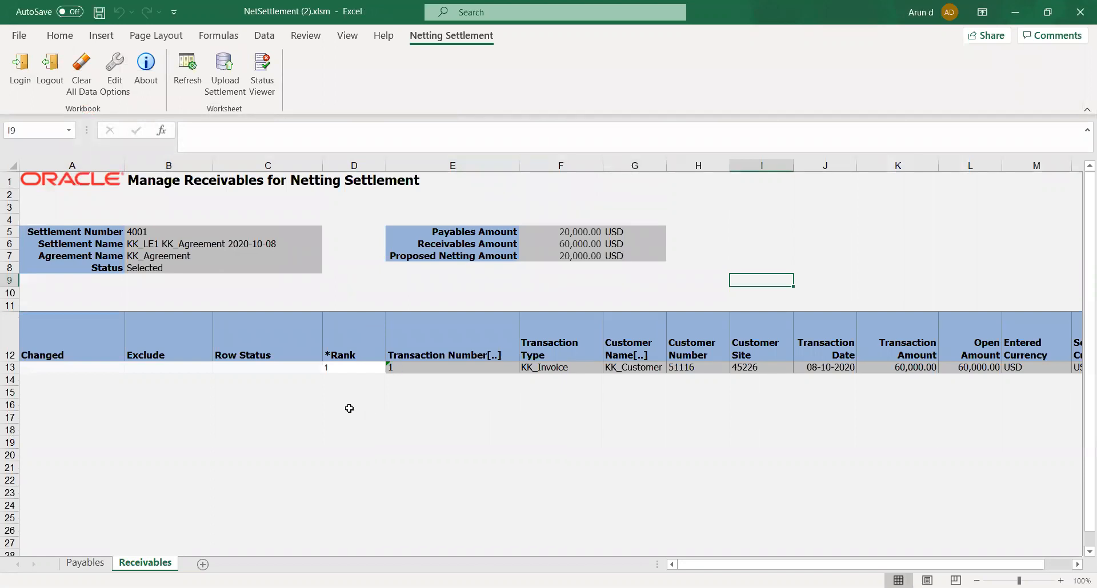
Examine the KK_Invoice transaction row on the Receivables sheet, from the Changed column across to Key
left_click(228, 367)
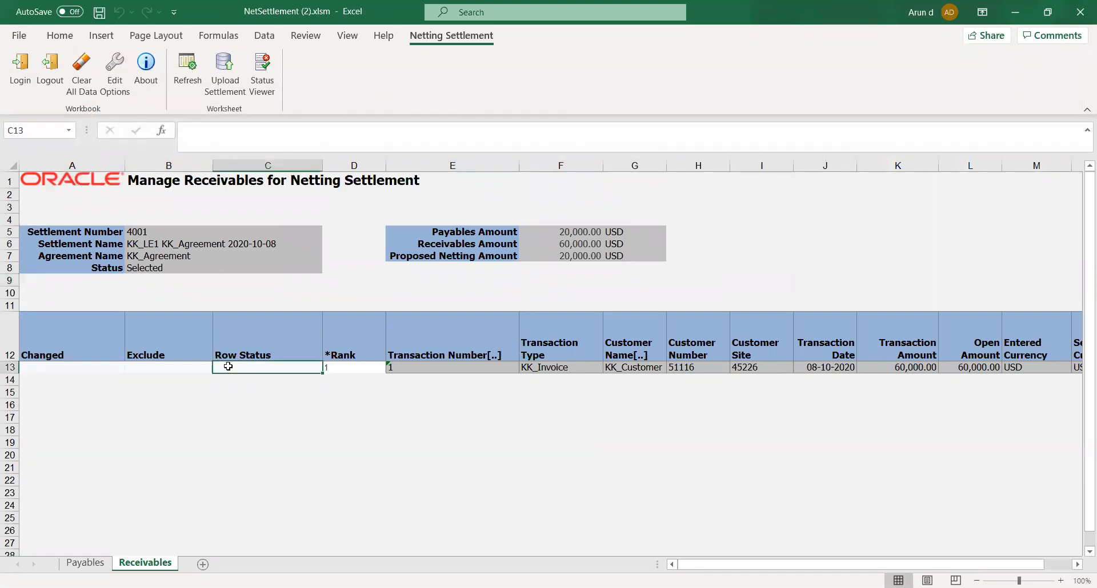
key("Left")
key("Left")
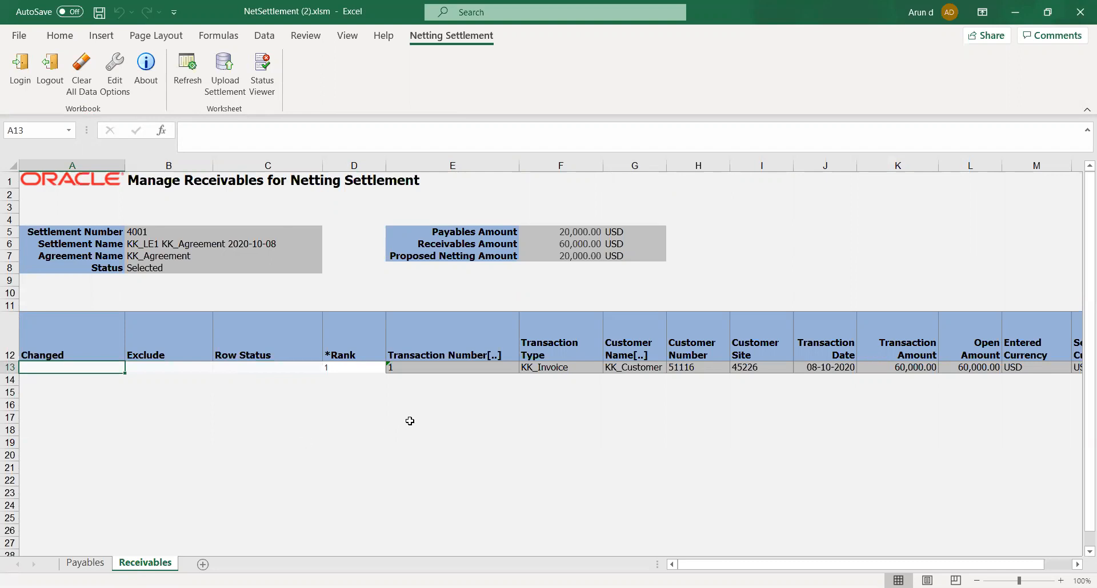
key("Right")
key("Right")
key("Right")
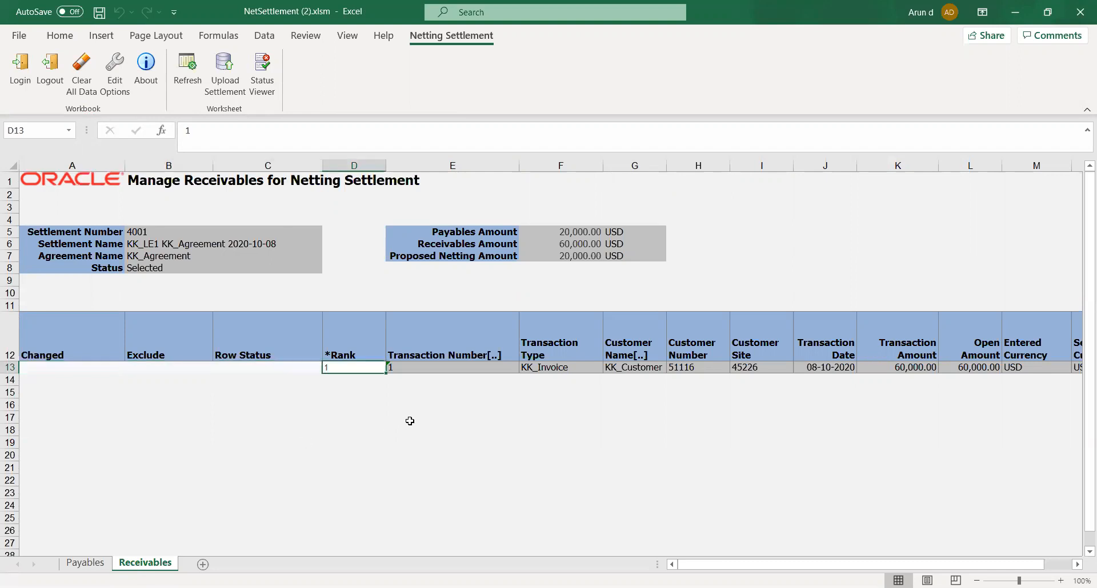
key("Right")
key("Right")
key("Left")
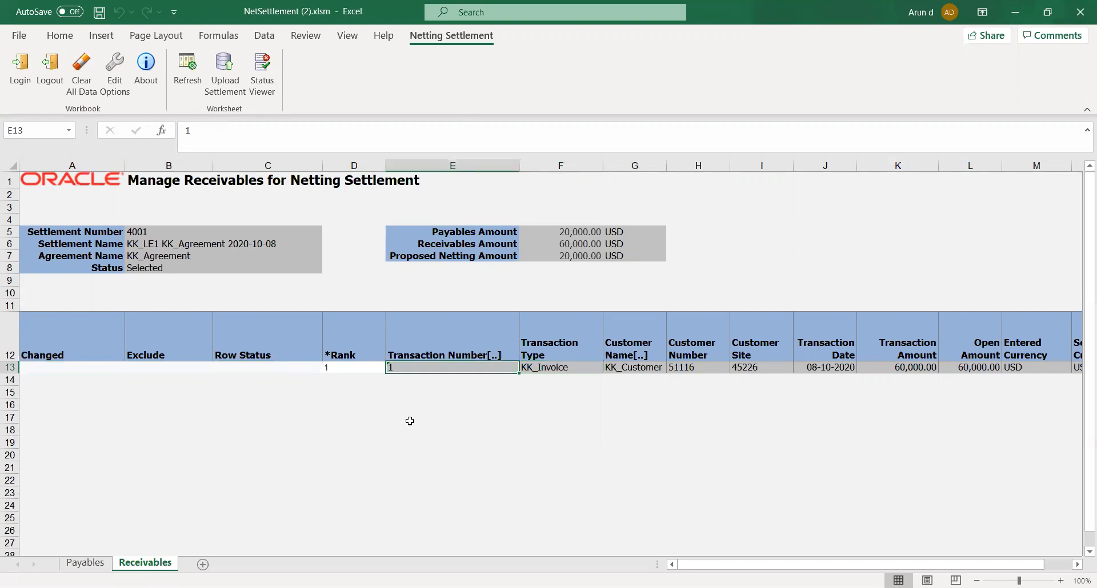
key("Right")
key("Right")
key("Right")
key("Right")
key("Right")
key("Right")
key("Right")
key("Right")
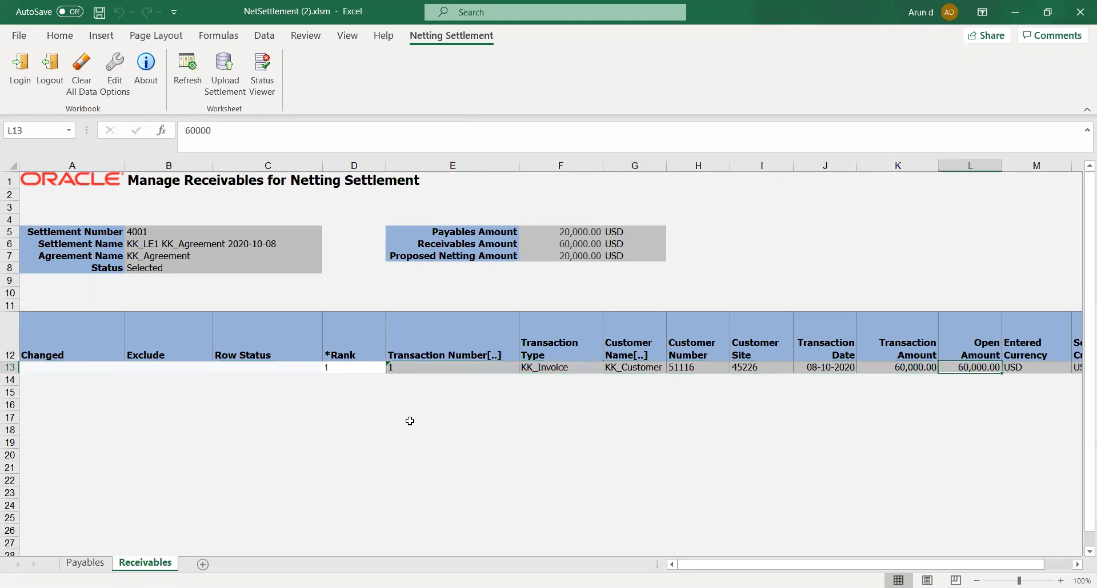
key("Left")
key("Right")
key("Right")
key("Right")
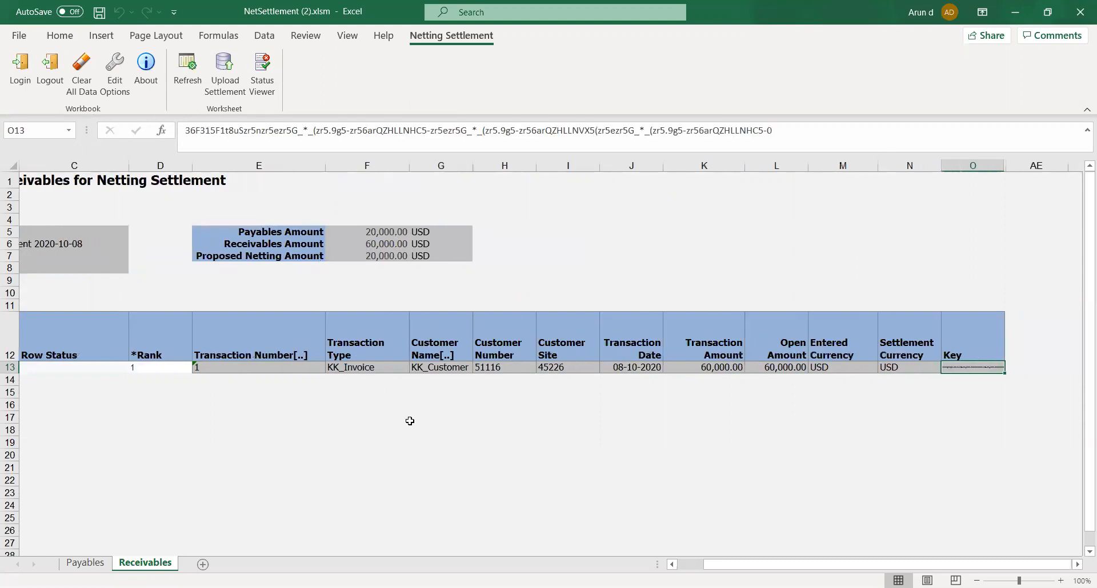
Look through the Payables sheet for the transactions included in the netting settlement
left_click(85, 563)
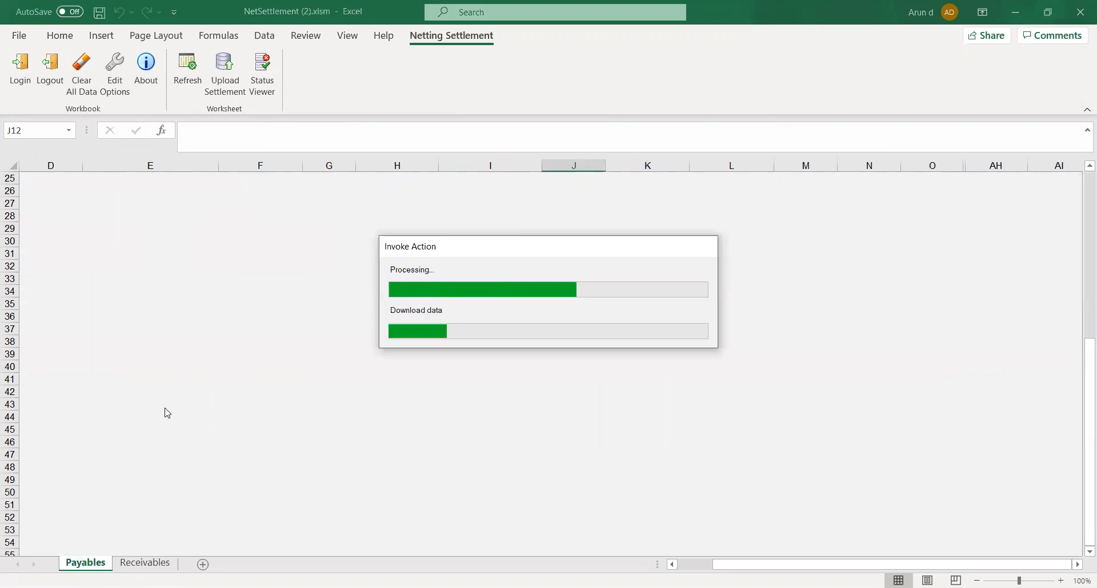
left_click(702, 566)
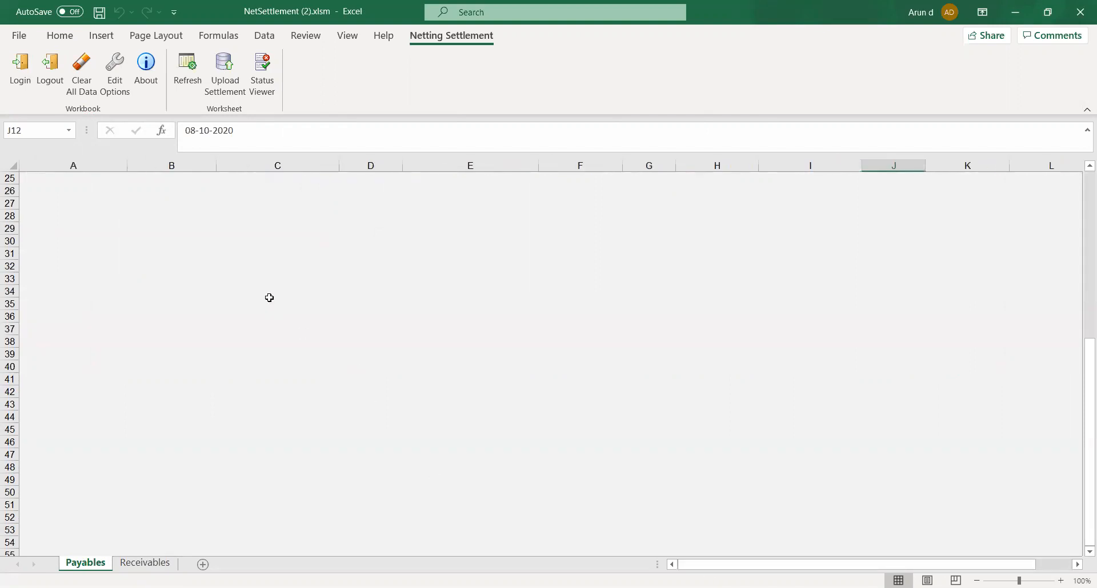
left_click(232, 226)
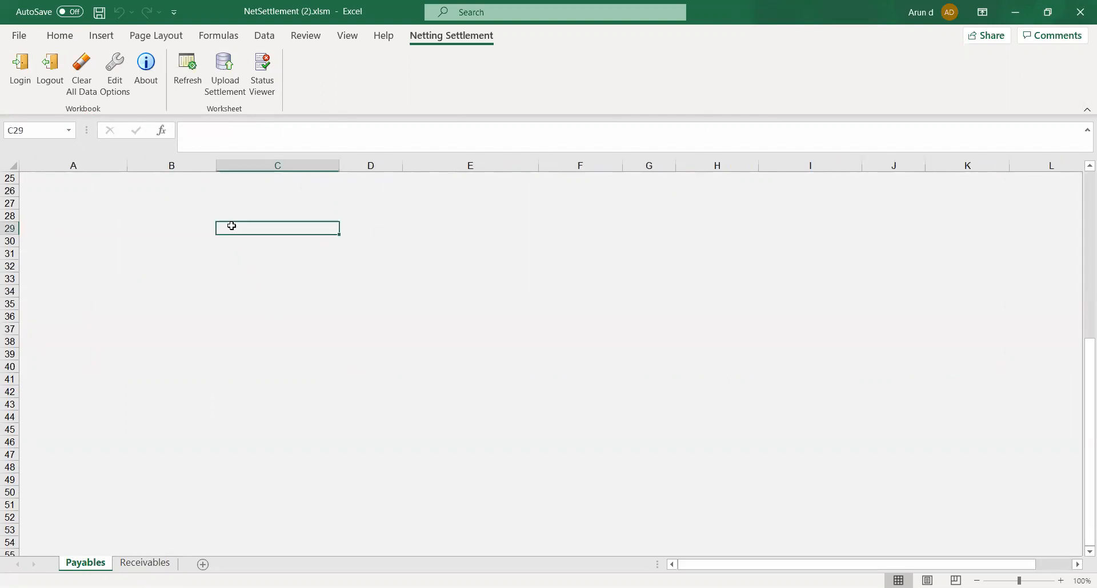
left_click(150, 565)
left_click(85, 563)
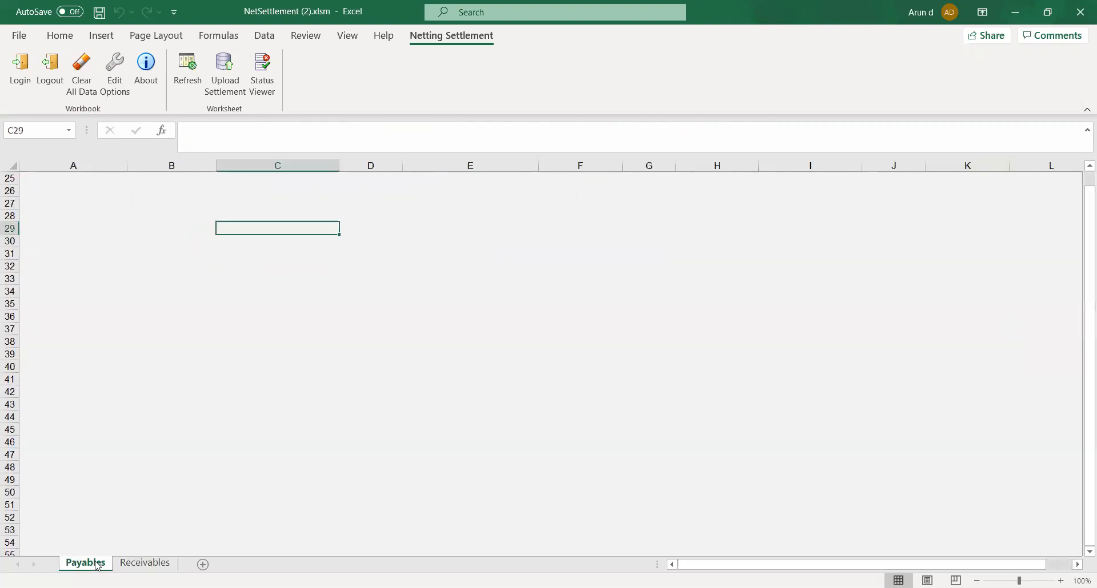
left_click(173, 204)
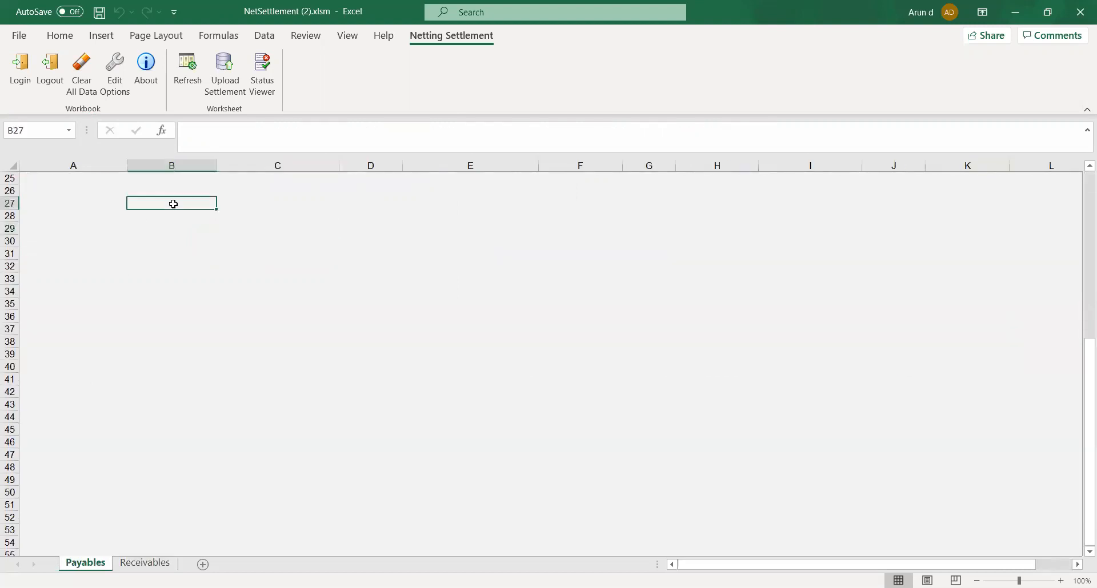
key("Left")
key("Up")
key("Up")
key("Down")
key("Down")
key("Down")
key("Right")
key("Right")
key("Right")
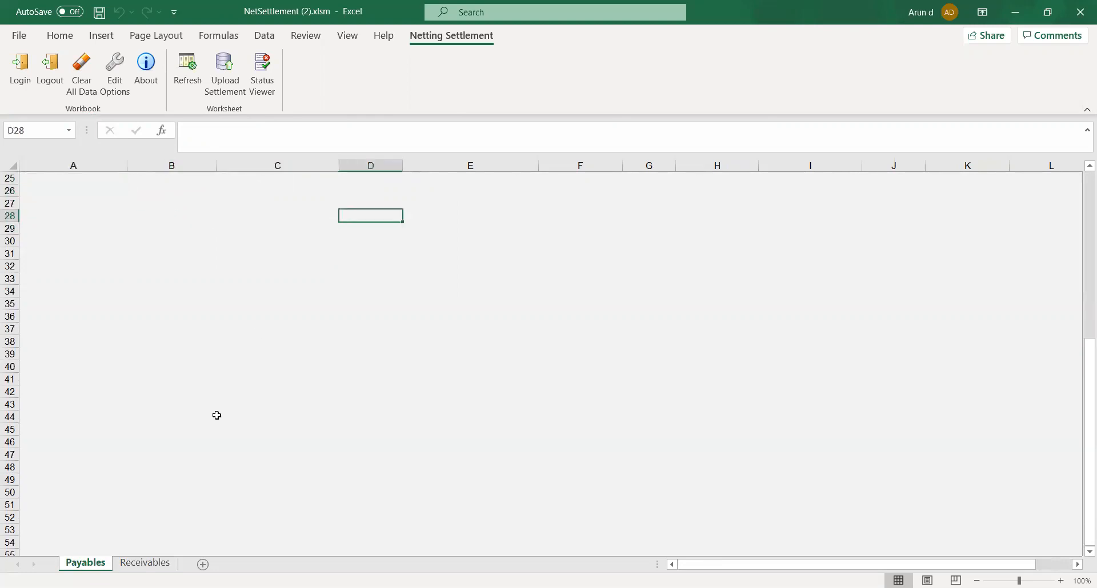
Return to the Receivables sheet and upload the netting settlement from the workbook
left_click(145, 565)
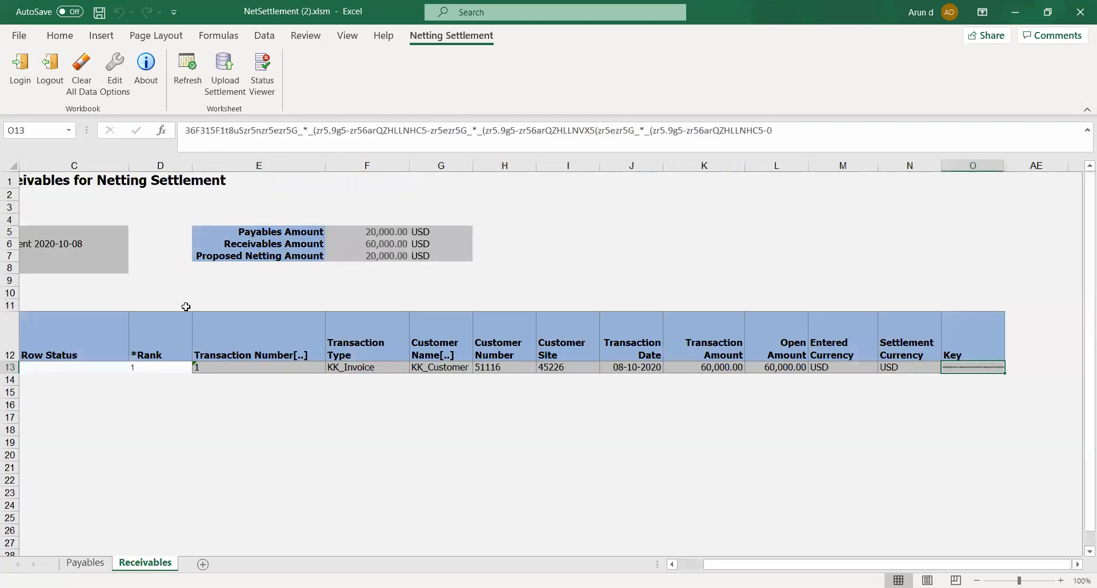
left_click(169, 249)
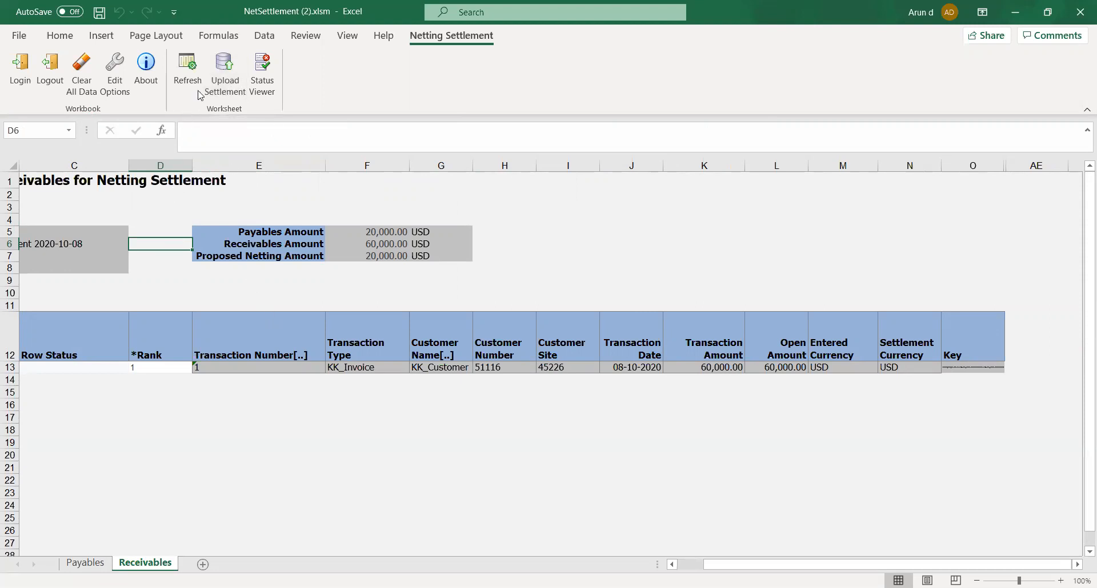
left_click(228, 83)
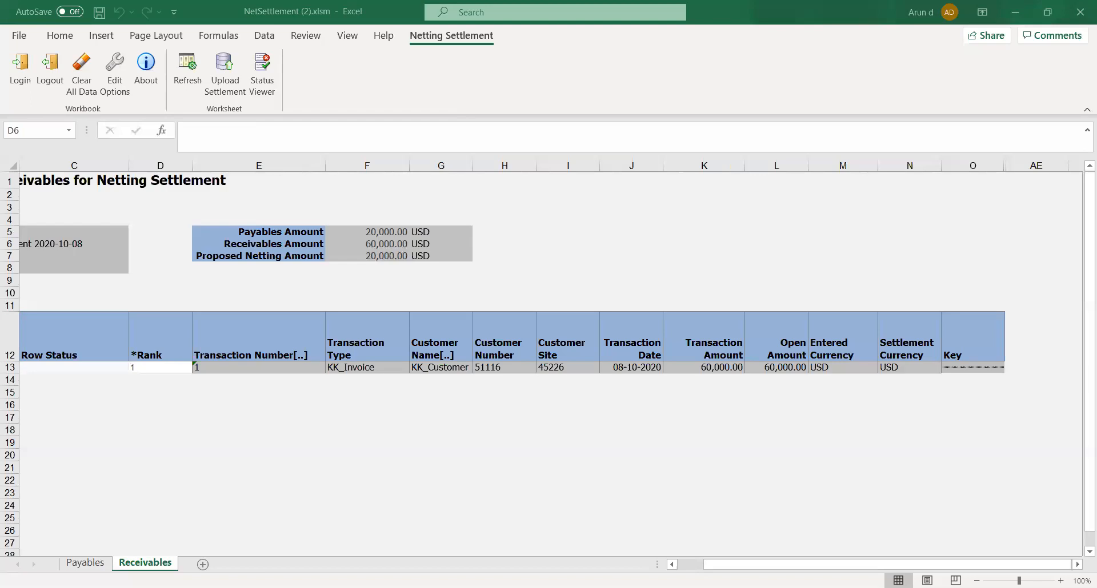
Switch to the browser, refresh the scheduled processes list and select the Netting Settlement Report process
key("alt+Tab")
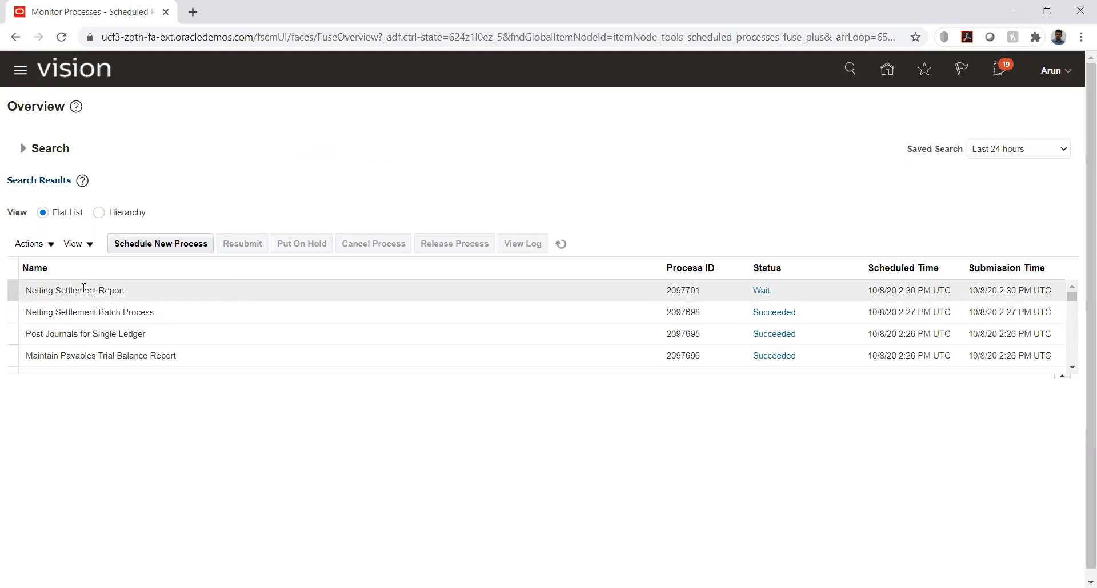
left_click(561, 244)
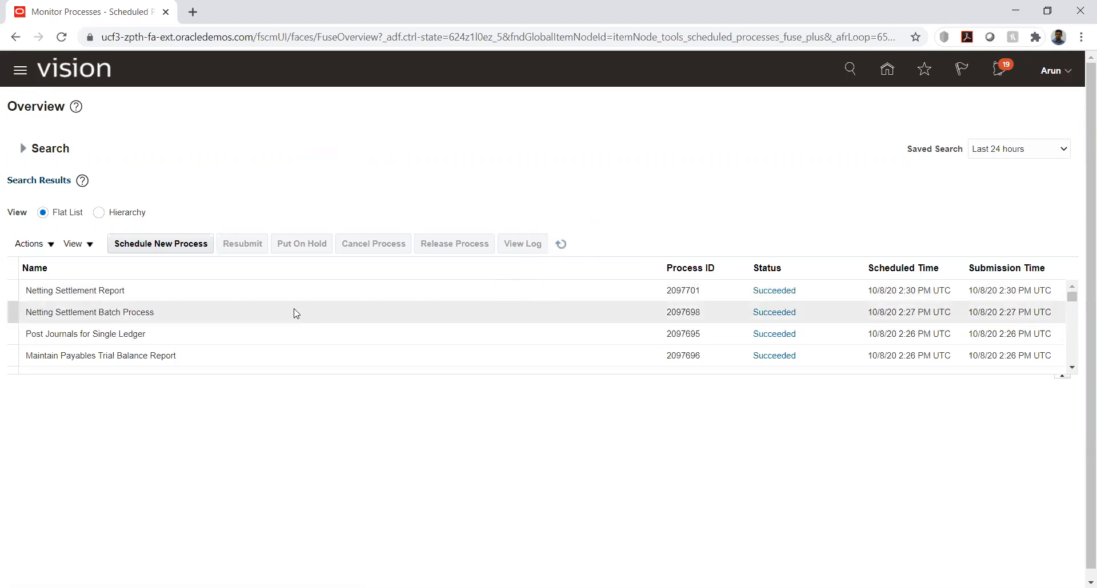
left_click(280, 292)
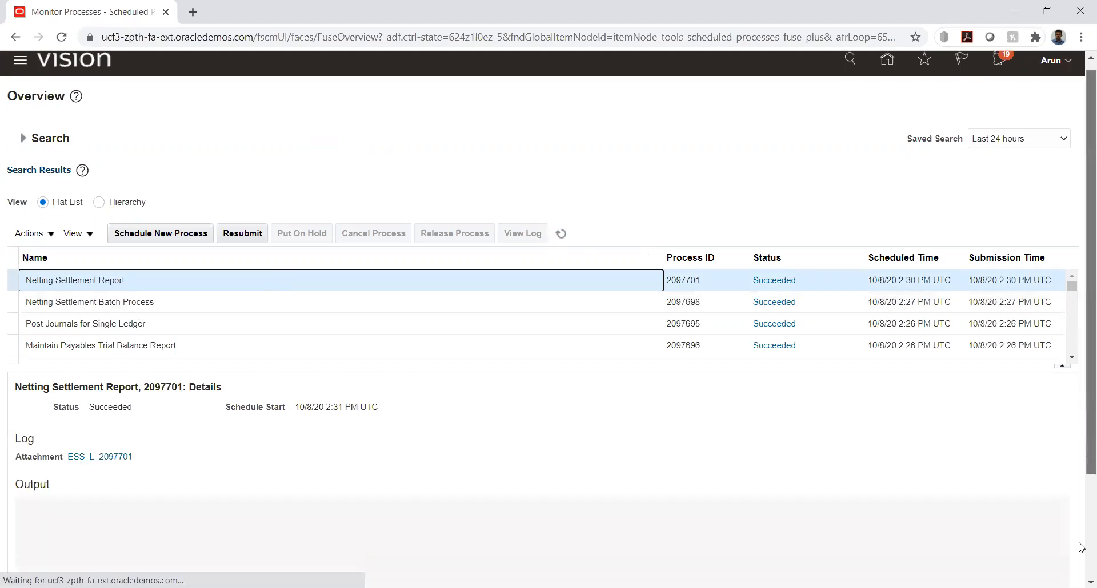
Republish the Netting Settlement Report's output and open it as a PDF
left_click_drag(1080, 413, 1081, 566)
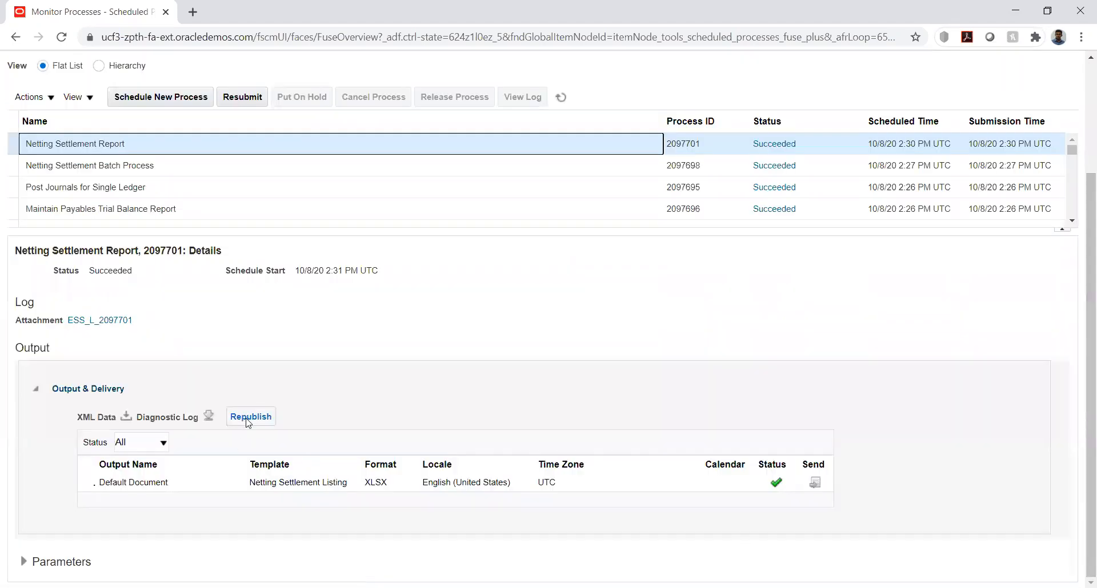
left_click(248, 419)
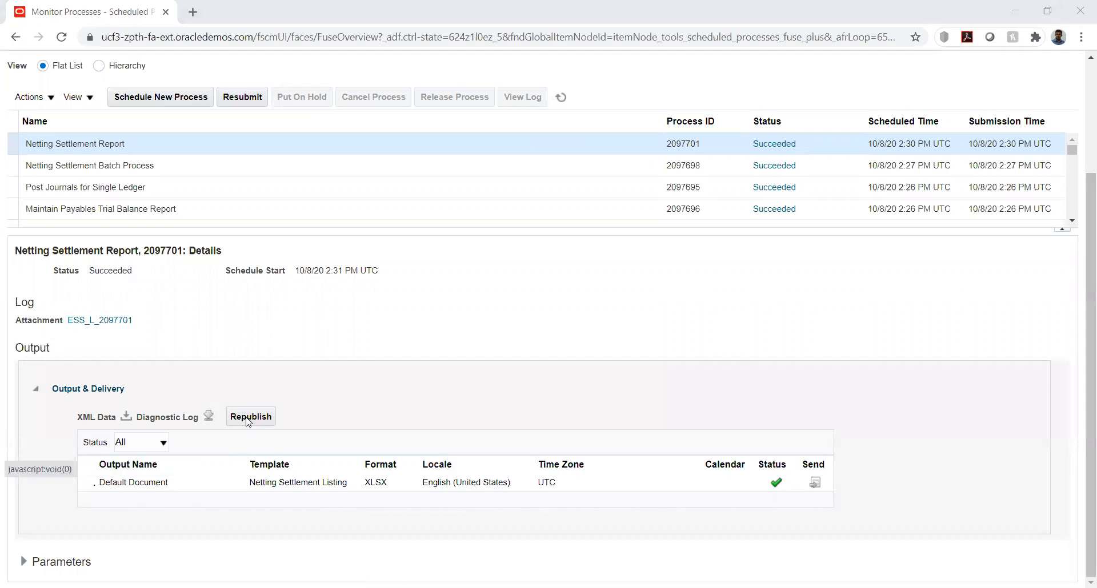
left_click(247, 418)
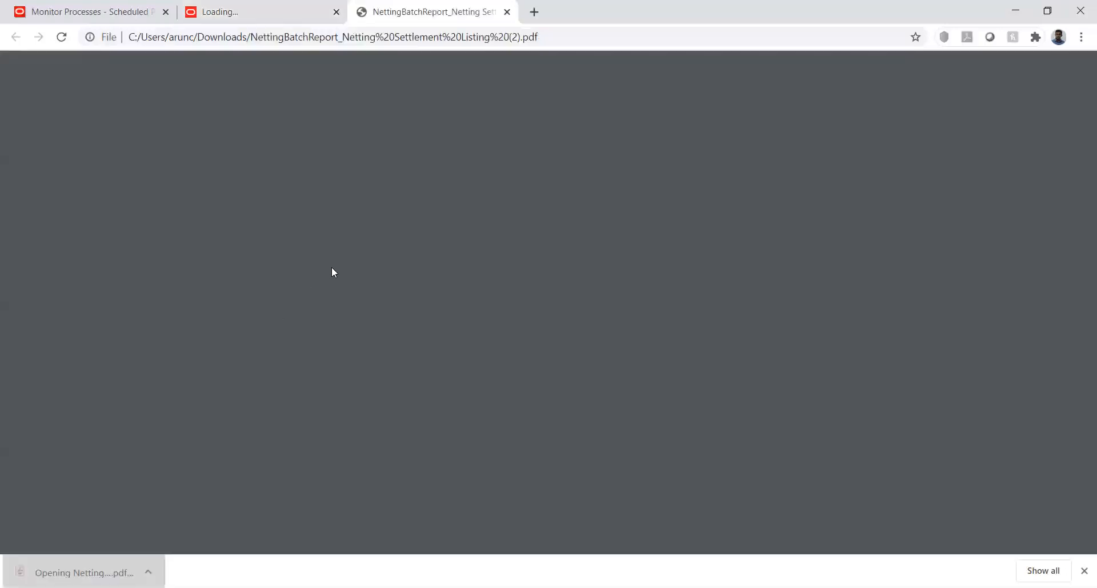
Look through the Netting Settlement Listing PDF, examining the settlement details and the netted supplier and customer transactions
scroll(332, 269, "down", 10)
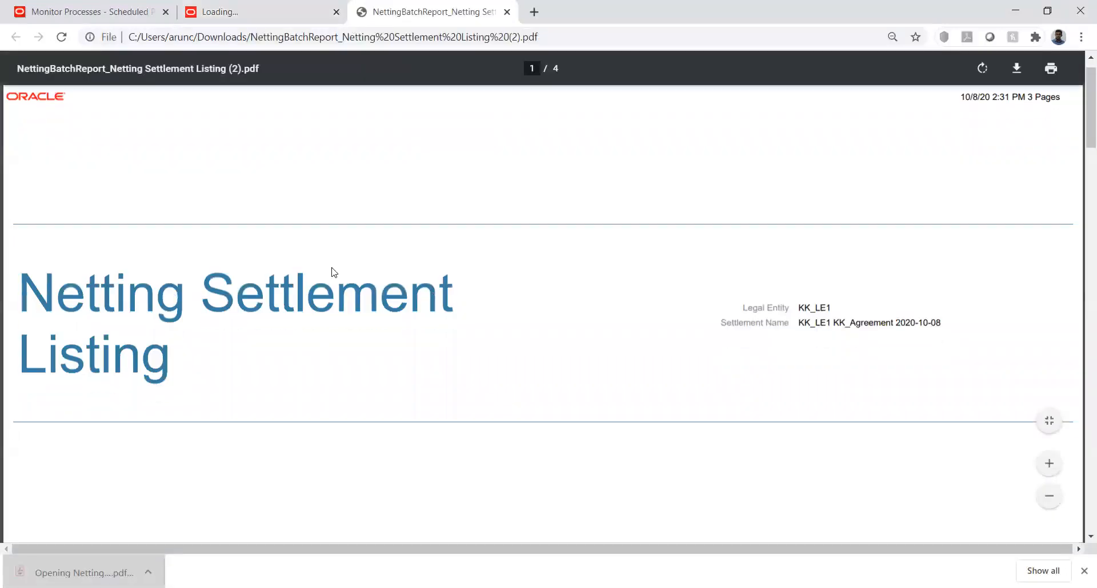
scroll(334, 272, "down", 15)
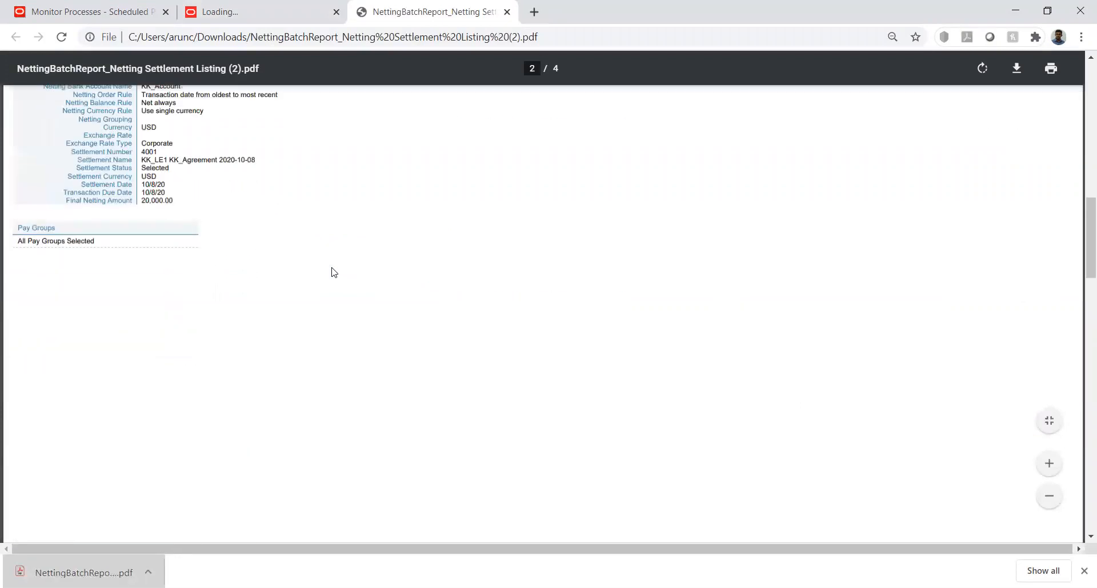
scroll(334, 272, "down", 10)
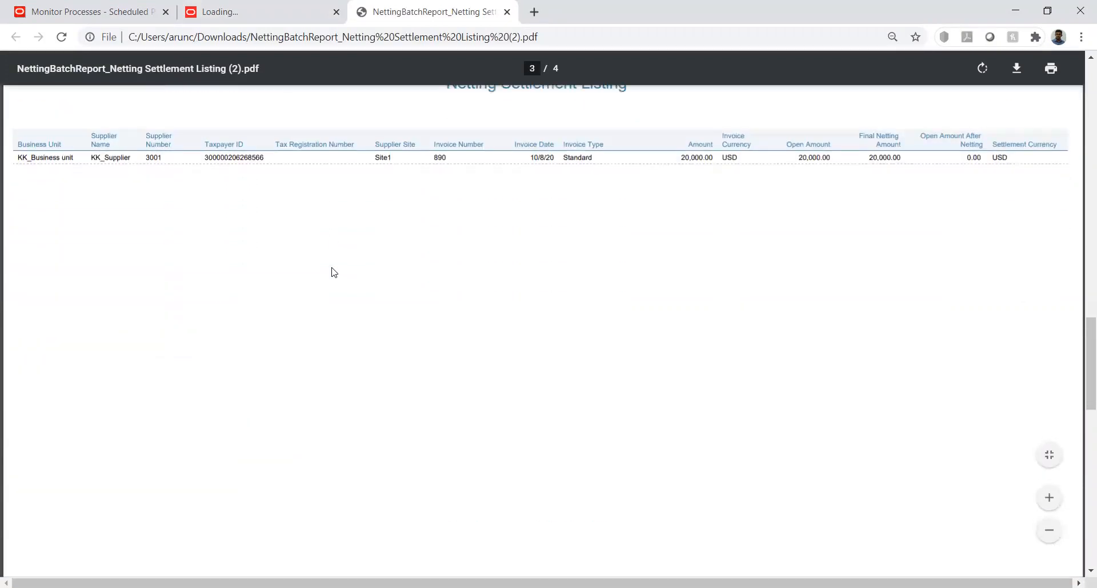
scroll(334, 272, "down", 7)
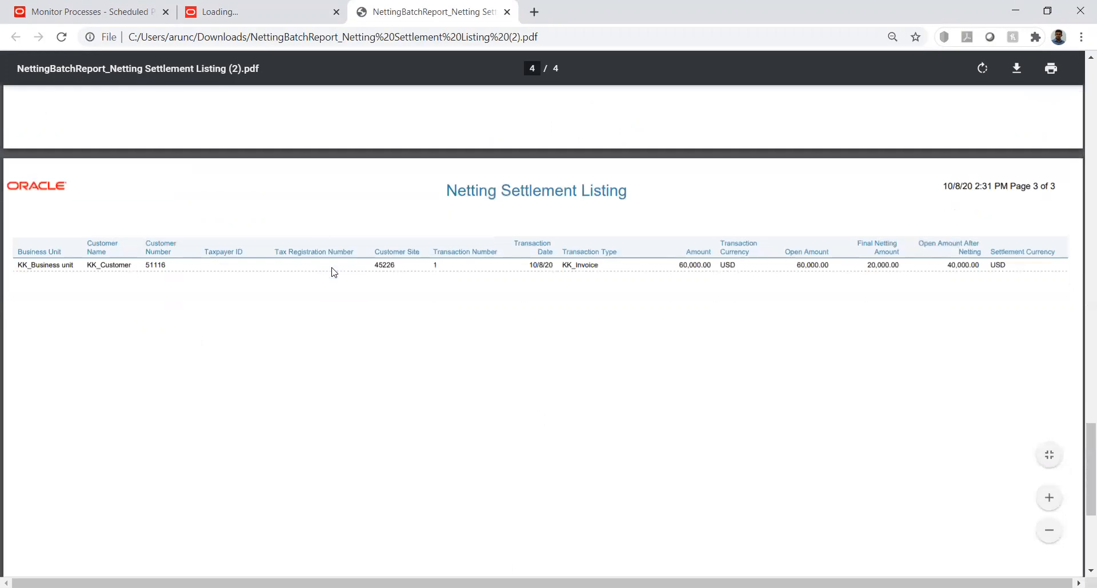
scroll(334, 271, "up", 6)
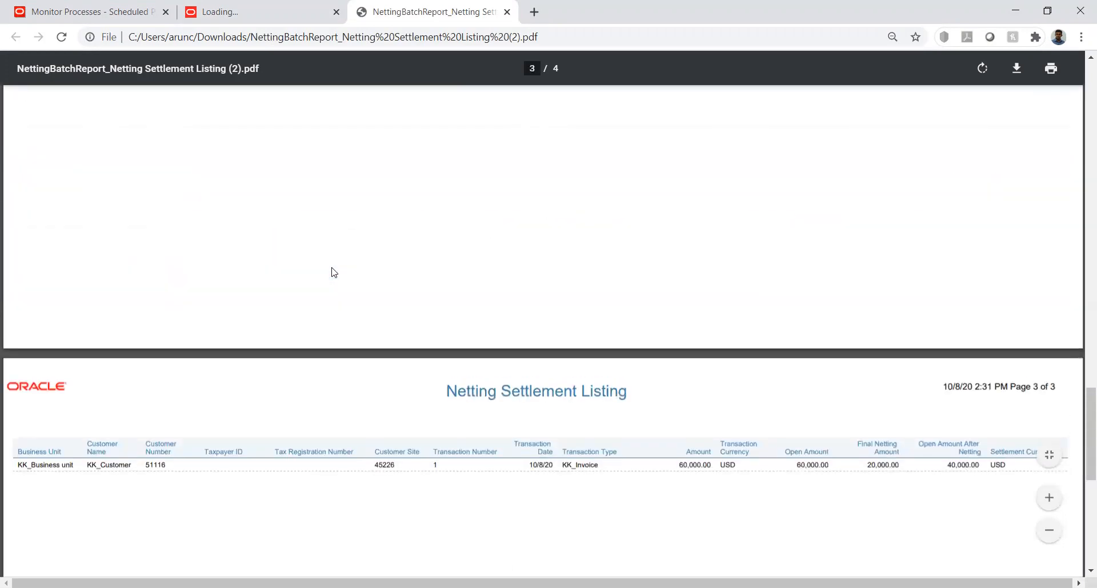
scroll(334, 272, "up", 3)
scroll(335, 272, "up", 5)
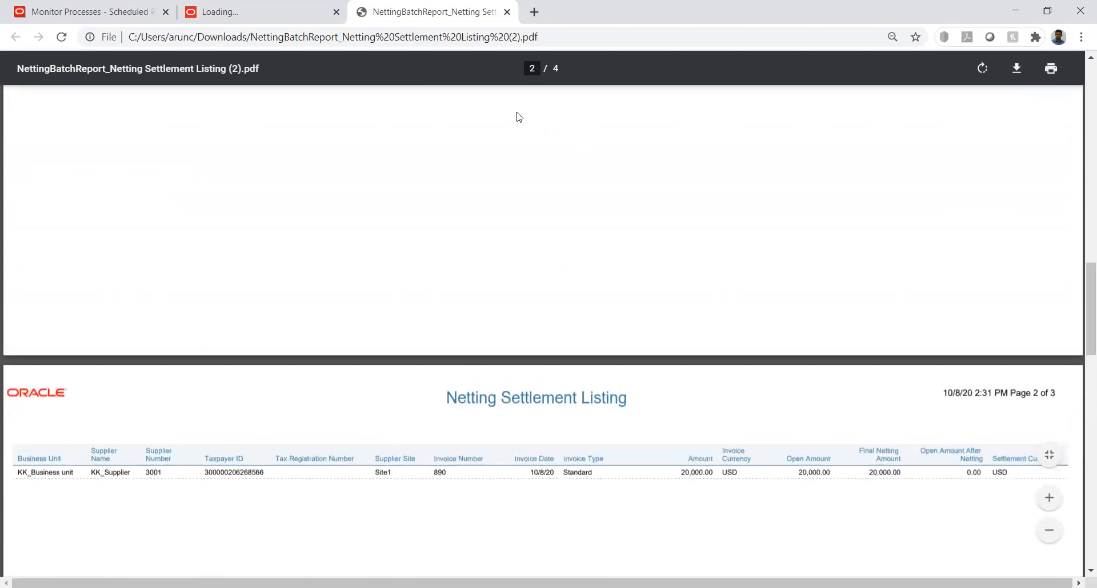
Return to the Oracle application and go from the home page through Accounts Receivable to Manage Netting Settlements
left_click(142, 15)
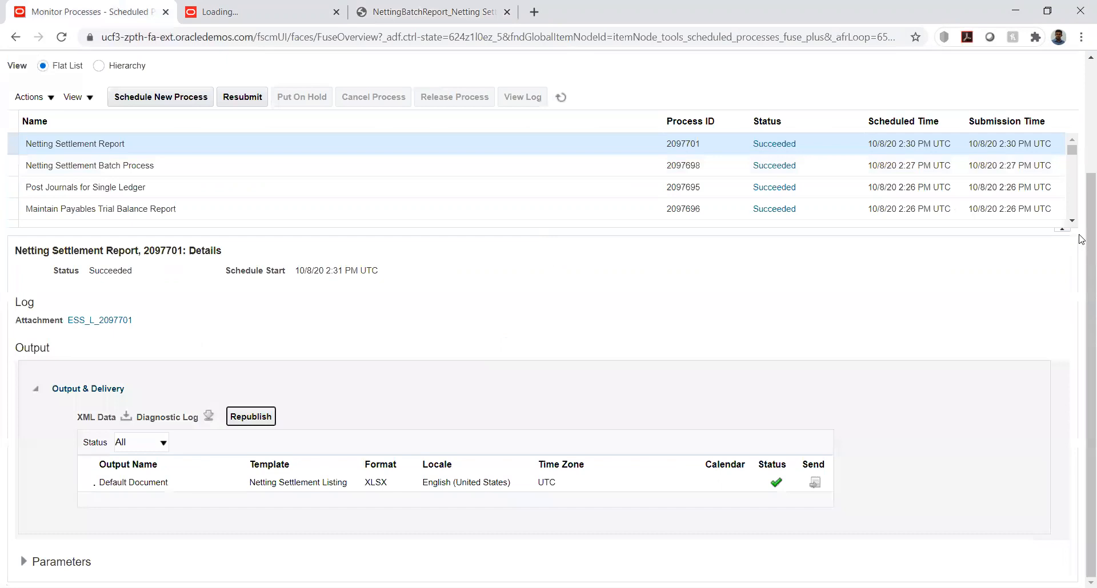
scroll(1082, 246, "up", 3)
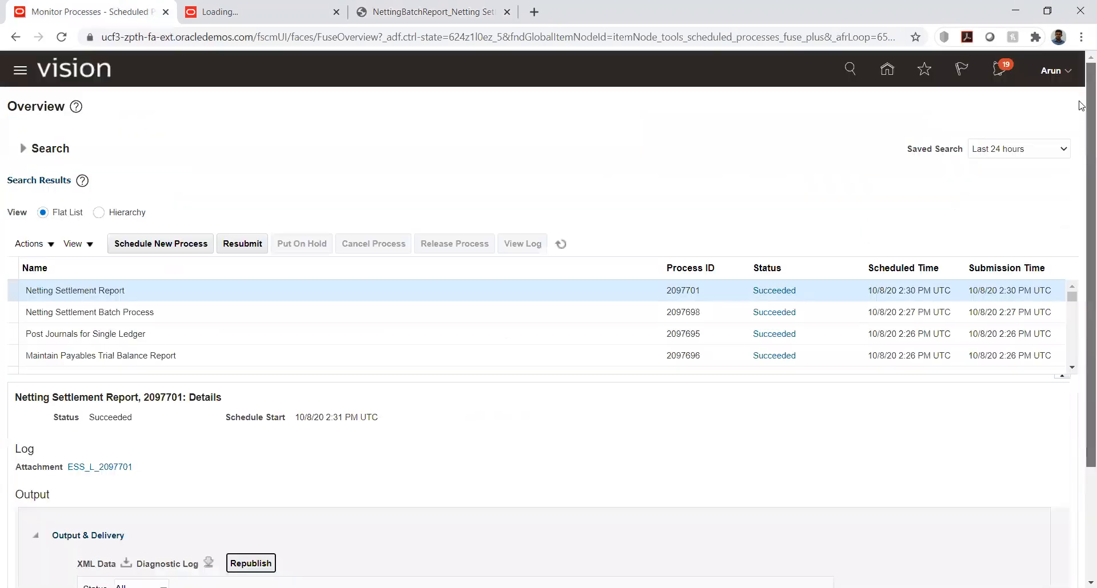
left_click(886, 70)
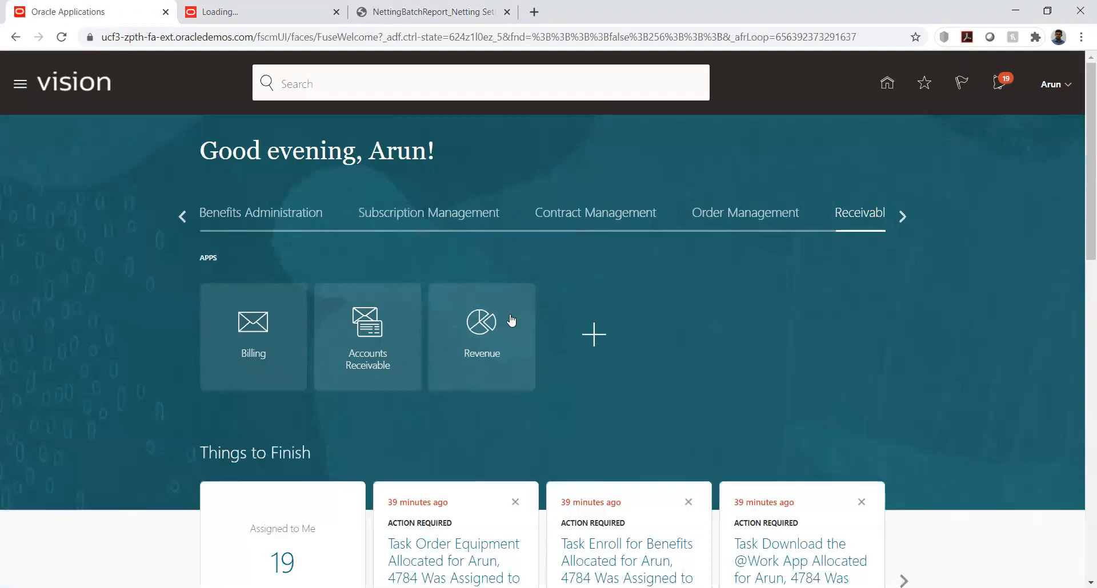
left_click(363, 337)
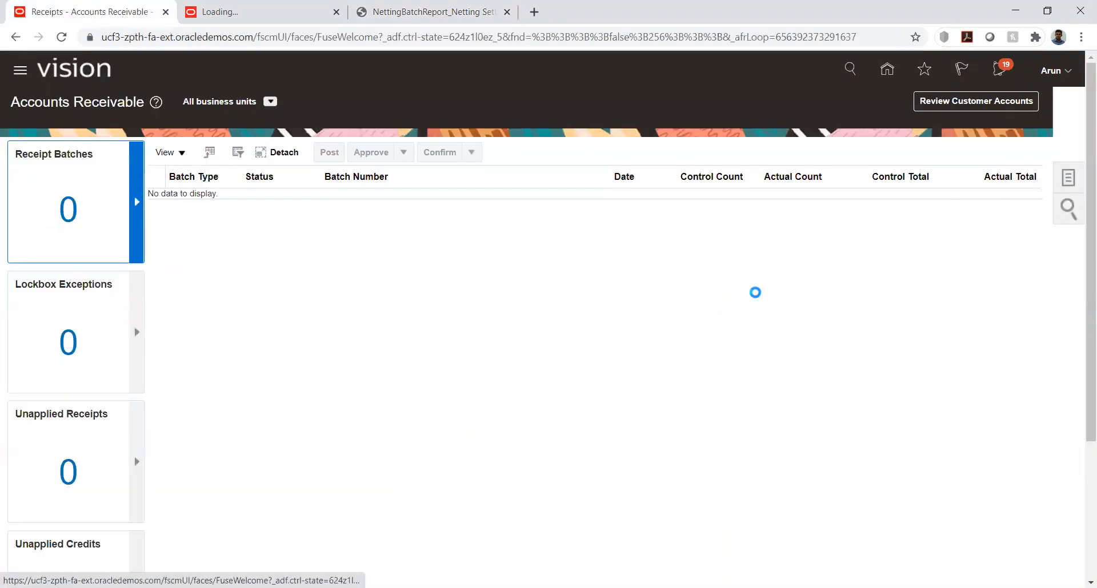
left_click(984, 568)
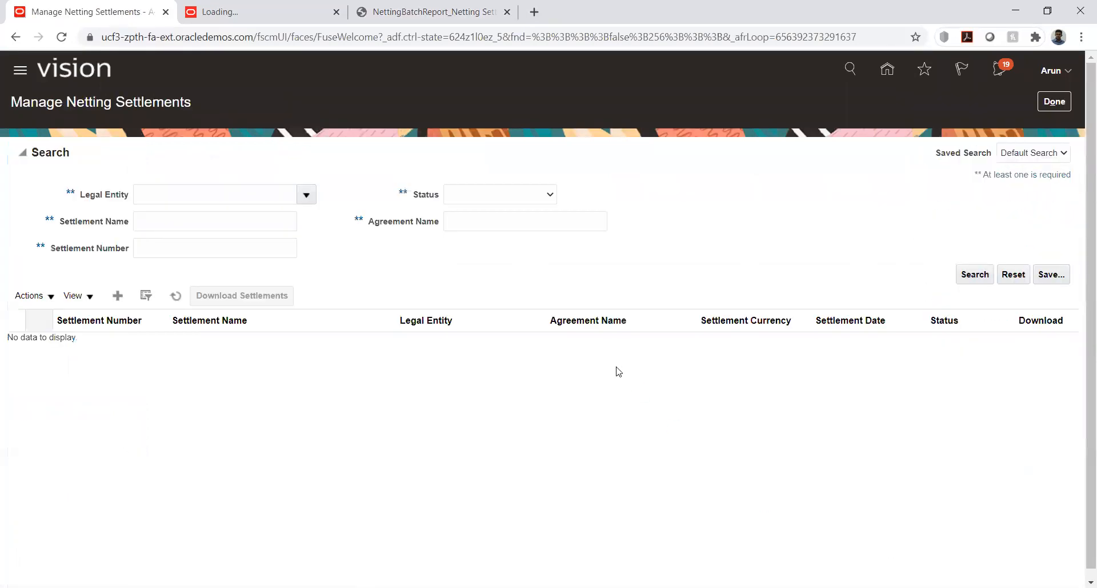
Find the legal entity KK_LE1 with the search term "kk", select it and search for its netting settlements
left_click(306, 194)
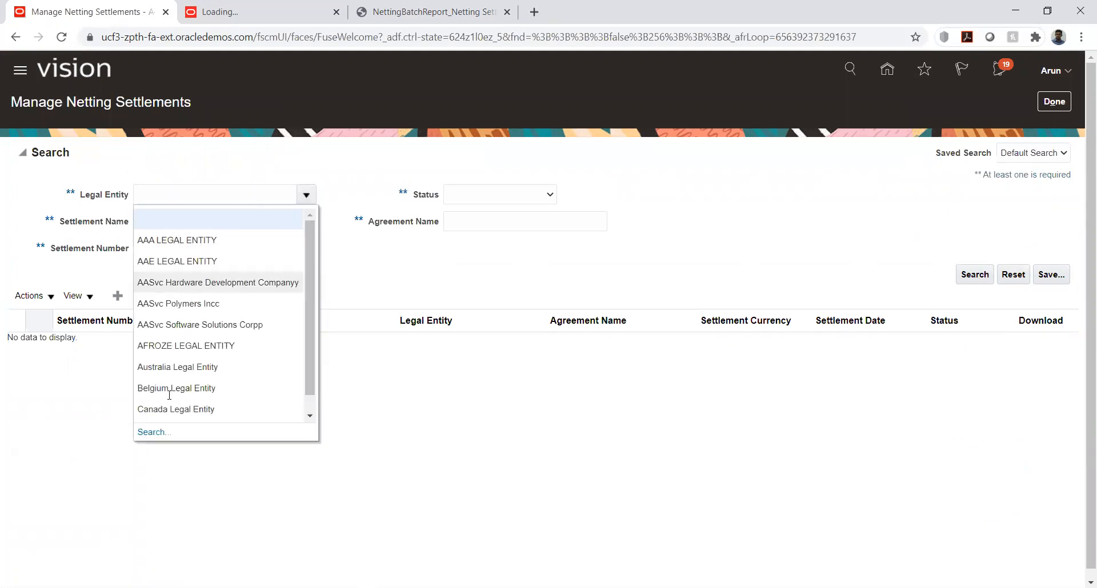
left_click(151, 432)
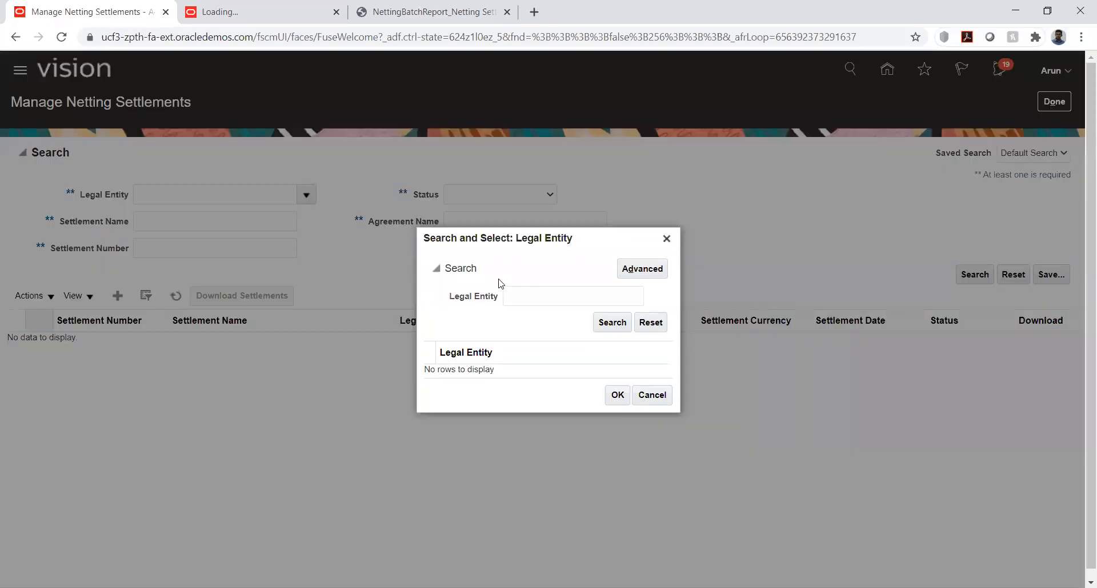
left_click(525, 293)
type("kk")
left_click(607, 322)
double_click(527, 370)
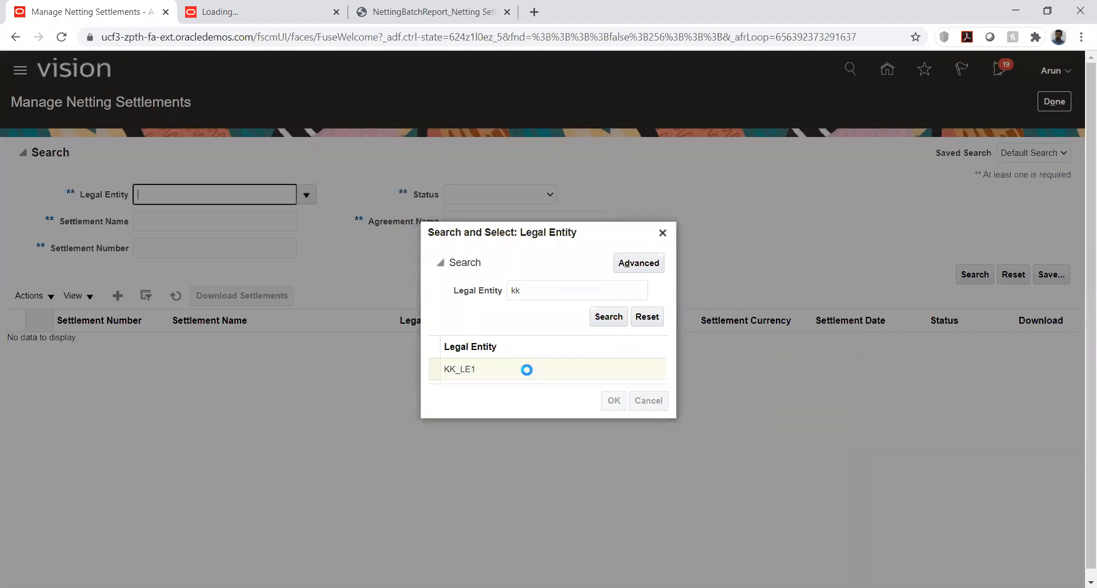
left_click(972, 279)
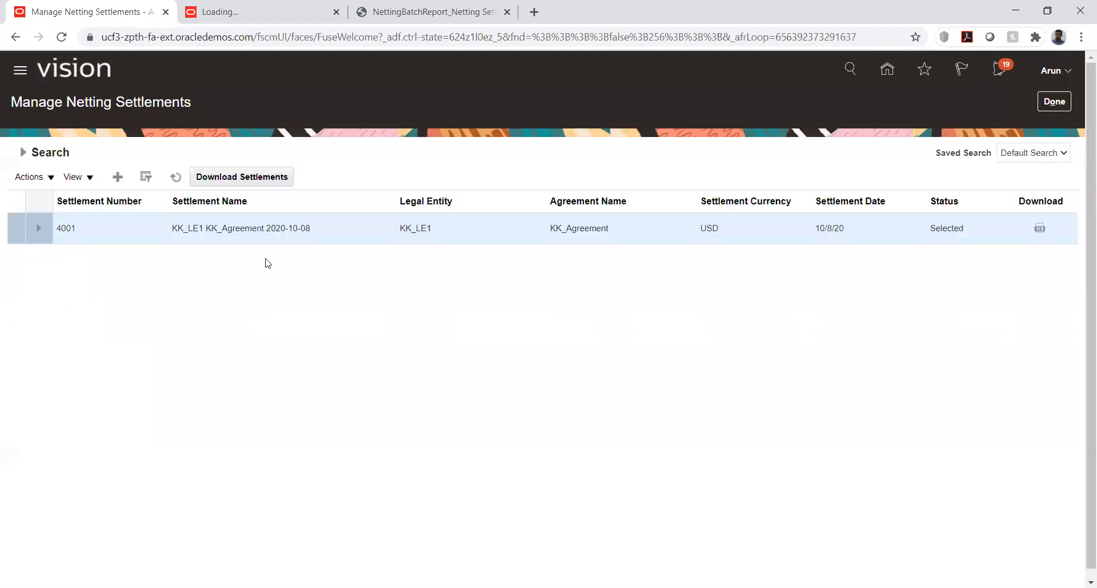
Submit the netting settlement KK_LE1 KK_Agreement 2020-10-08 and acknowledge the submission
left_click(47, 177)
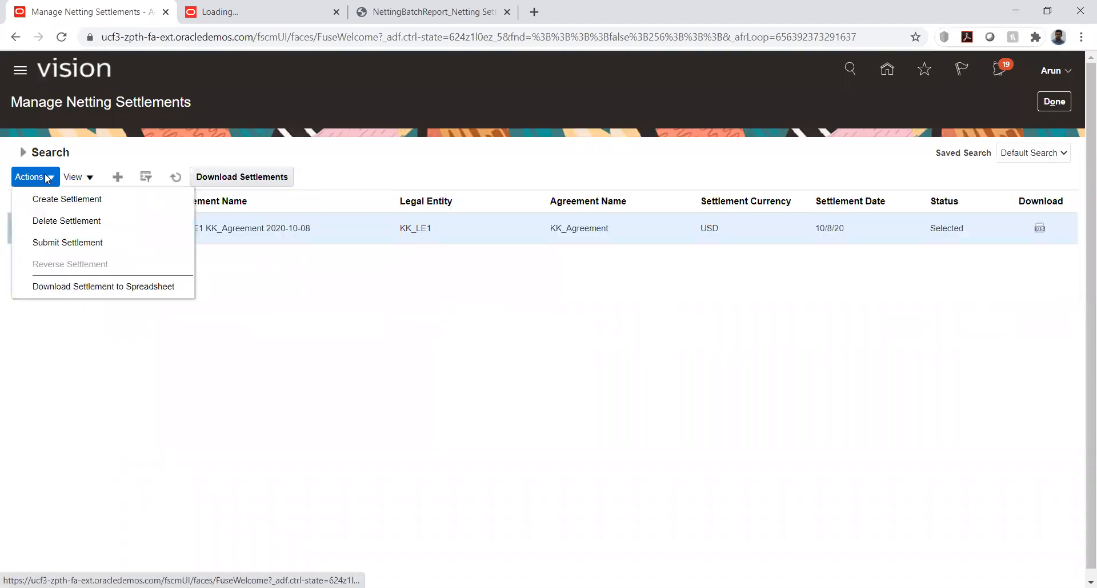
left_click(58, 244)
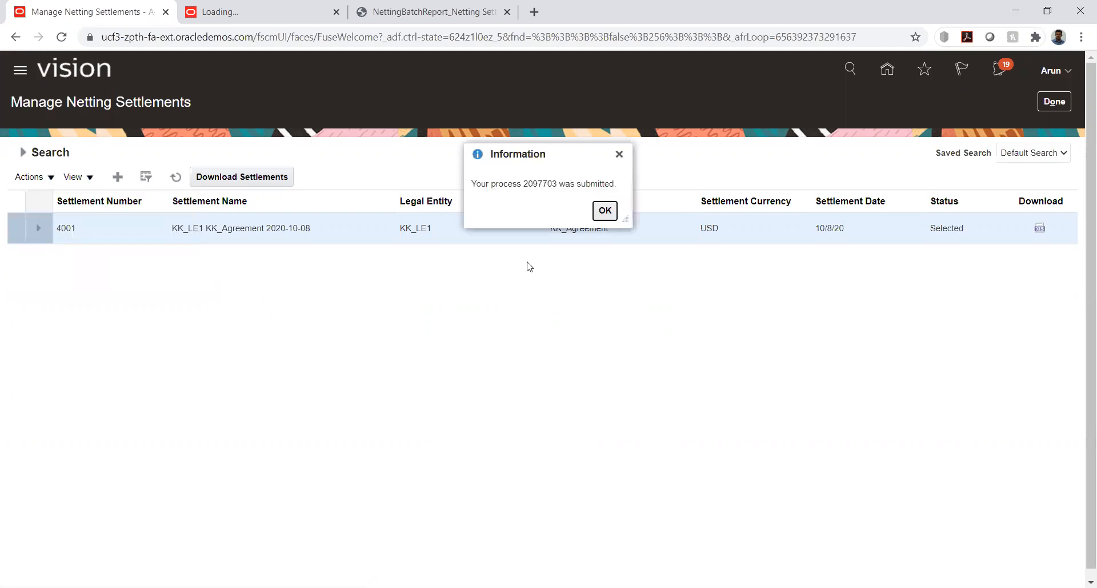
left_click(604, 211)
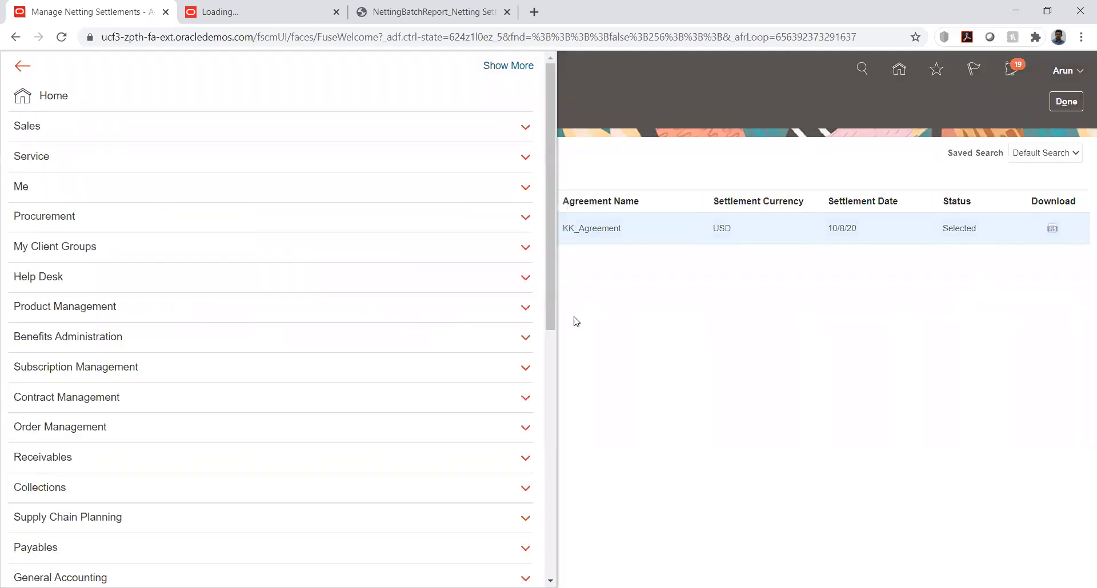
Open Scheduled Processes and keep refreshing the list until the Netting Settlement Letter process finishes
left_click_drag(552, 304, 539, 569)
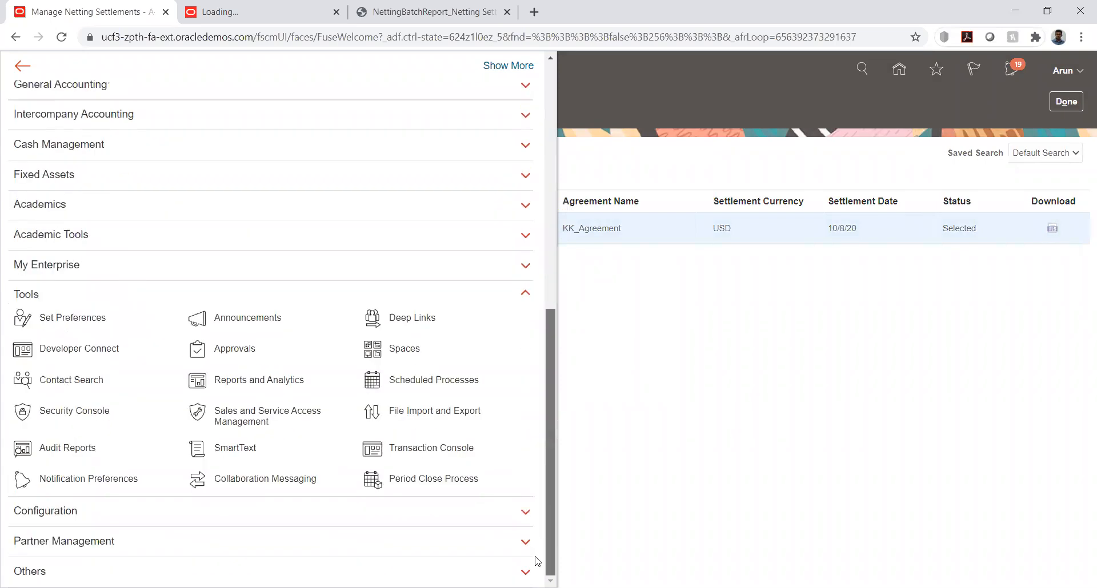
left_click(373, 380)
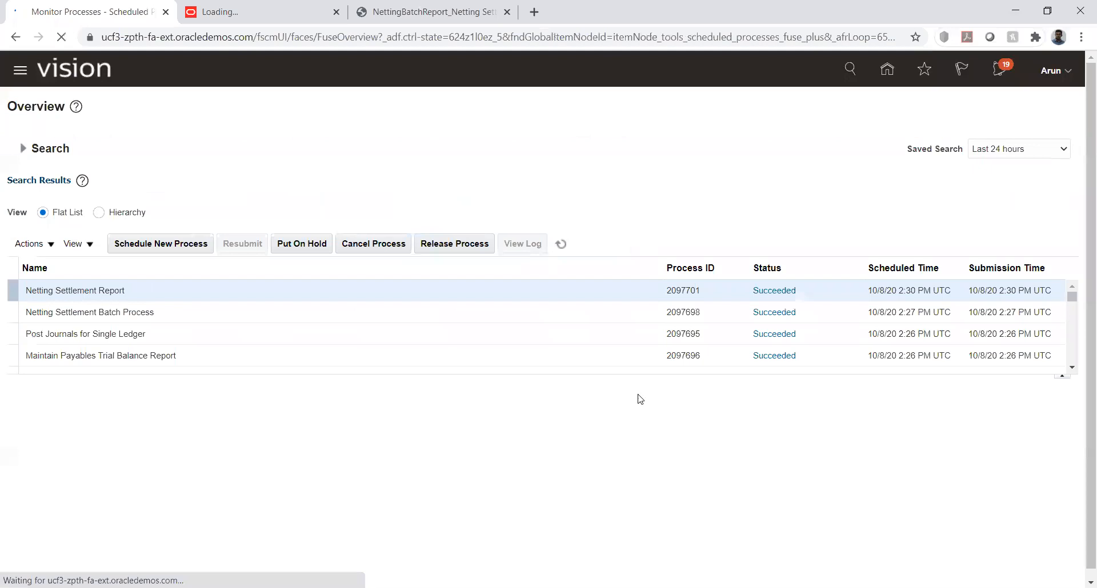
left_click(560, 245)
left_click(560, 245)
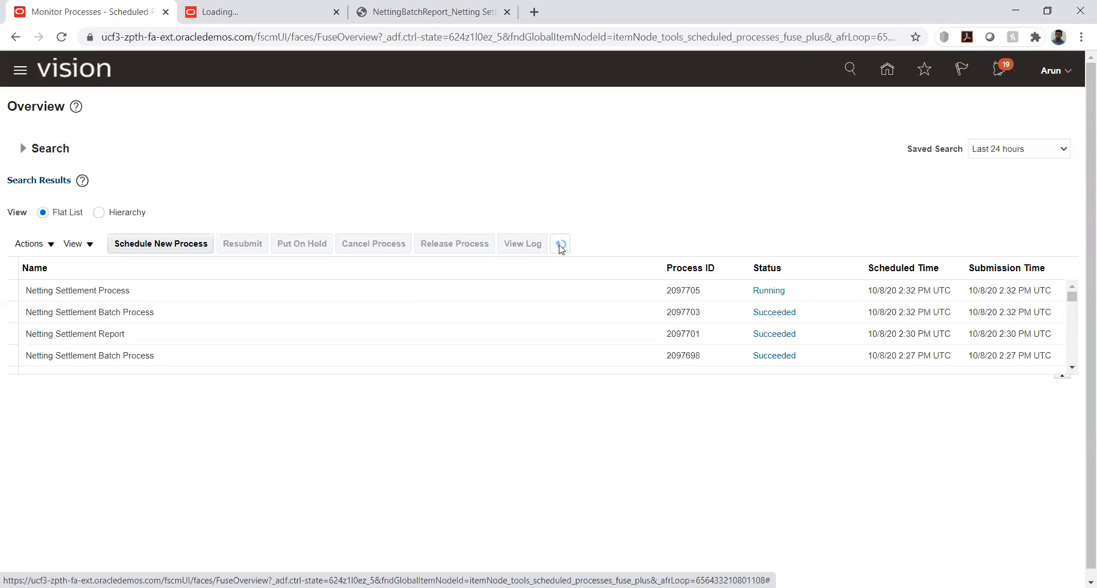
left_click(560, 246)
left_click(560, 245)
left_click(560, 245)
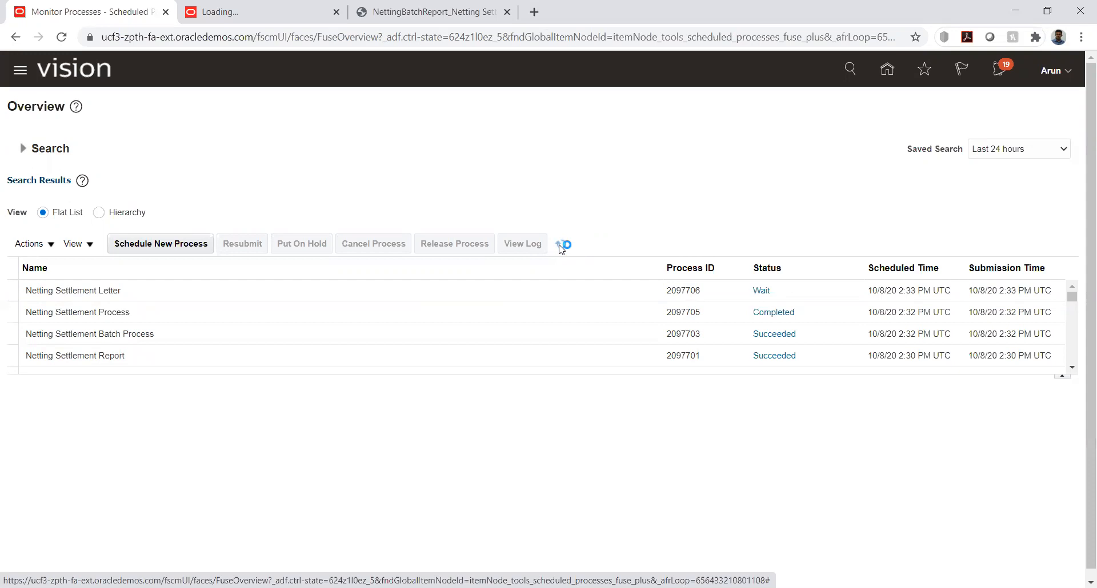
left_click(561, 246)
left_click(561, 246)
left_click(560, 246)
left_click(560, 246)
left_click(561, 245)
left_click(560, 246)
Select the Netting Settlement Letter process, republish its output and open the generated PDF
left_click(487, 286)
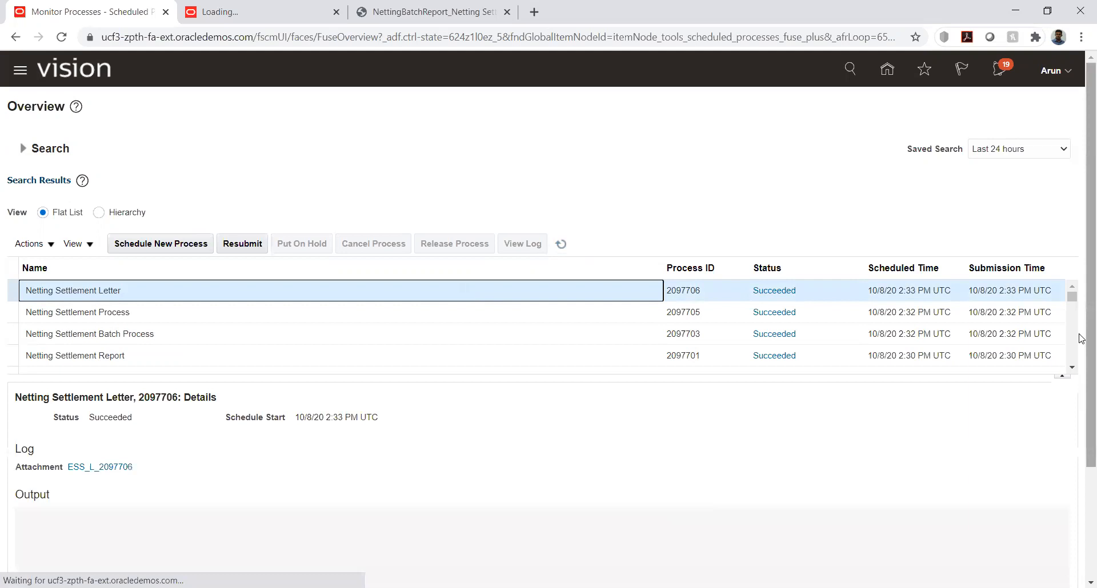
scroll(408, 476, "down", 3)
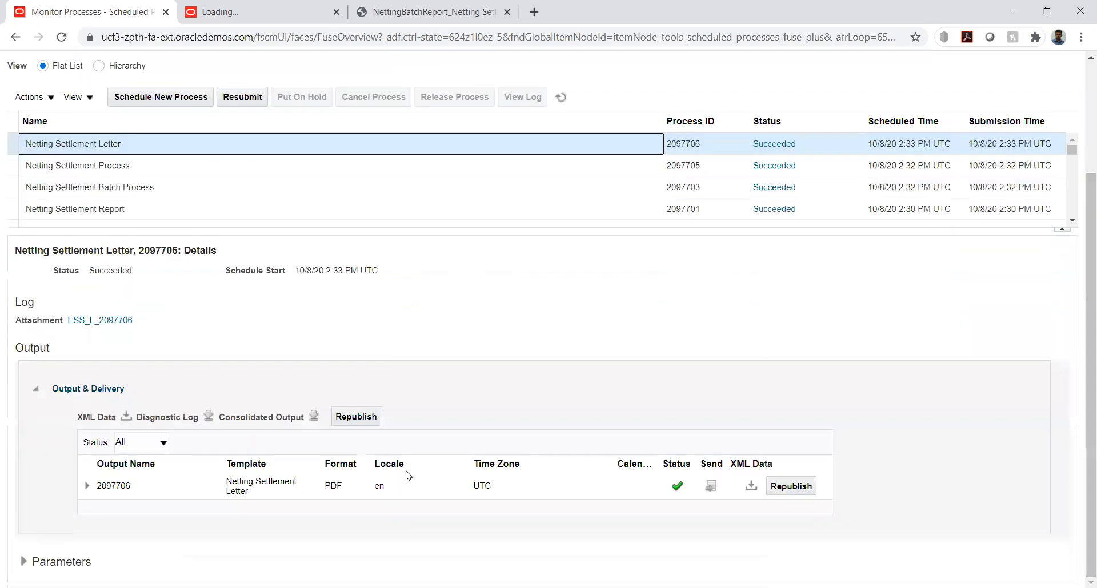
left_click(354, 420)
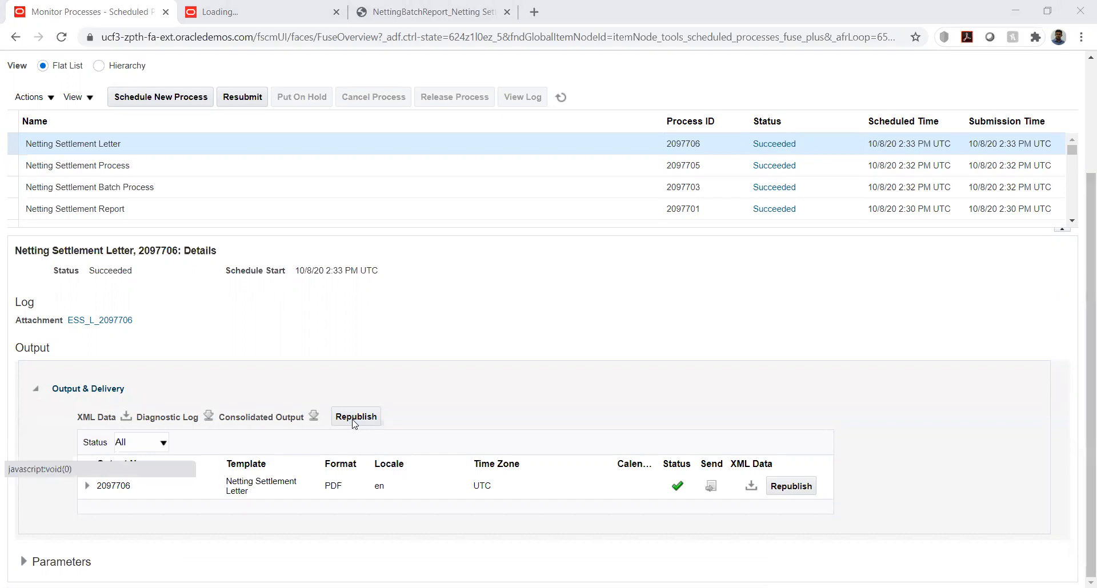
left_click(353, 420)
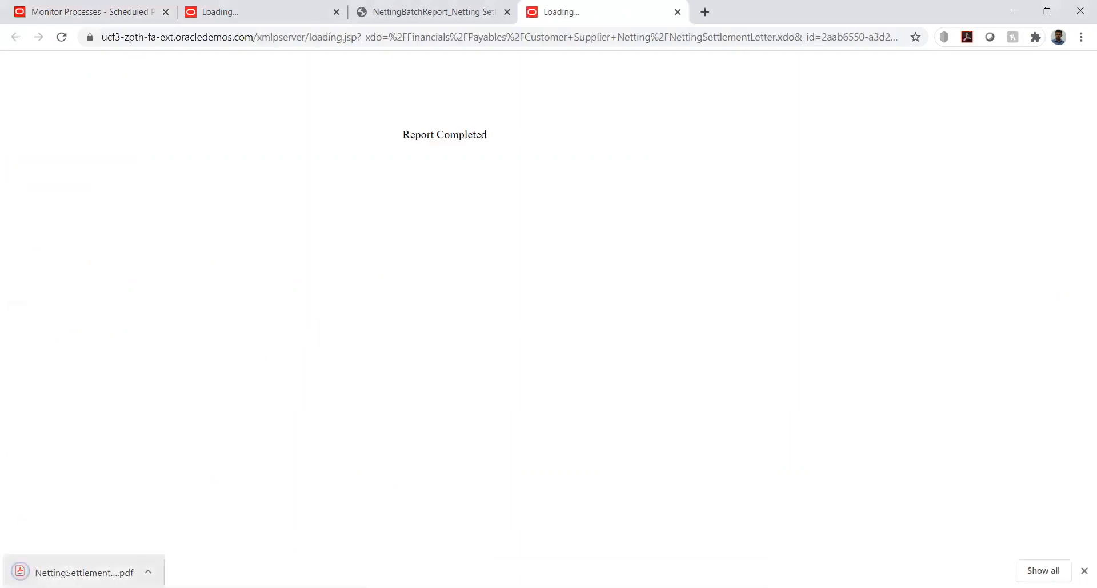
left_click(21, 571)
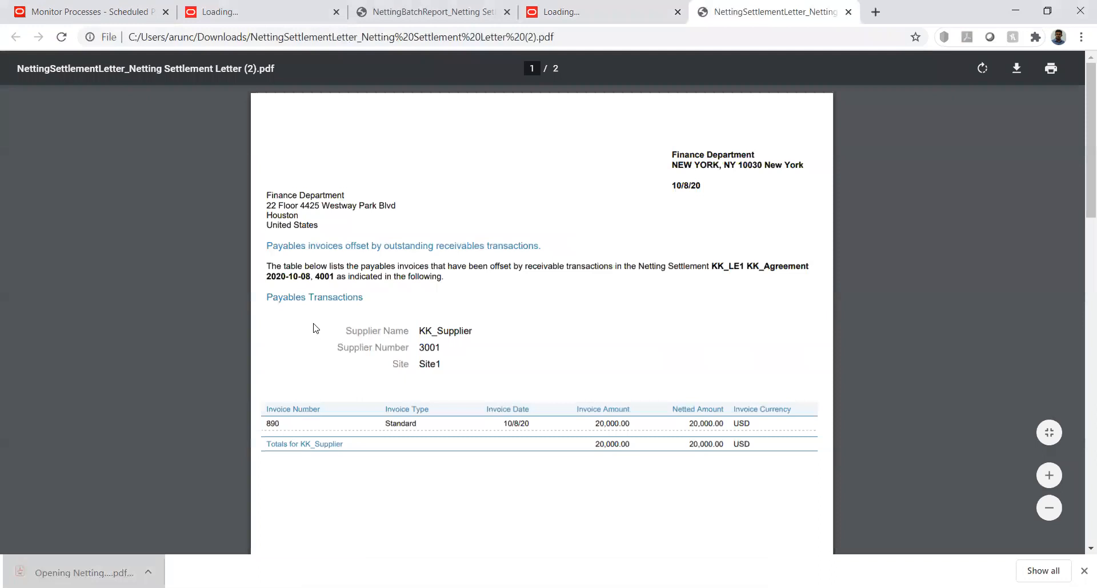
Look through the payables and receivables transactions in the Netting Settlement Letter PDF, then return to the scheduled processes
scroll(313, 328, "down", 1)
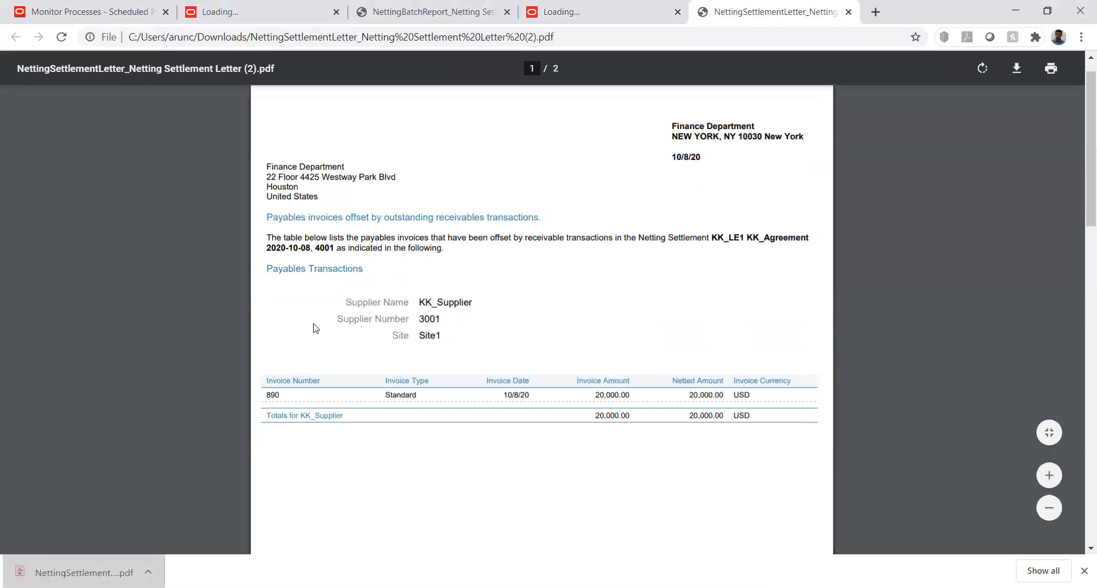
scroll(313, 329, "down", 5)
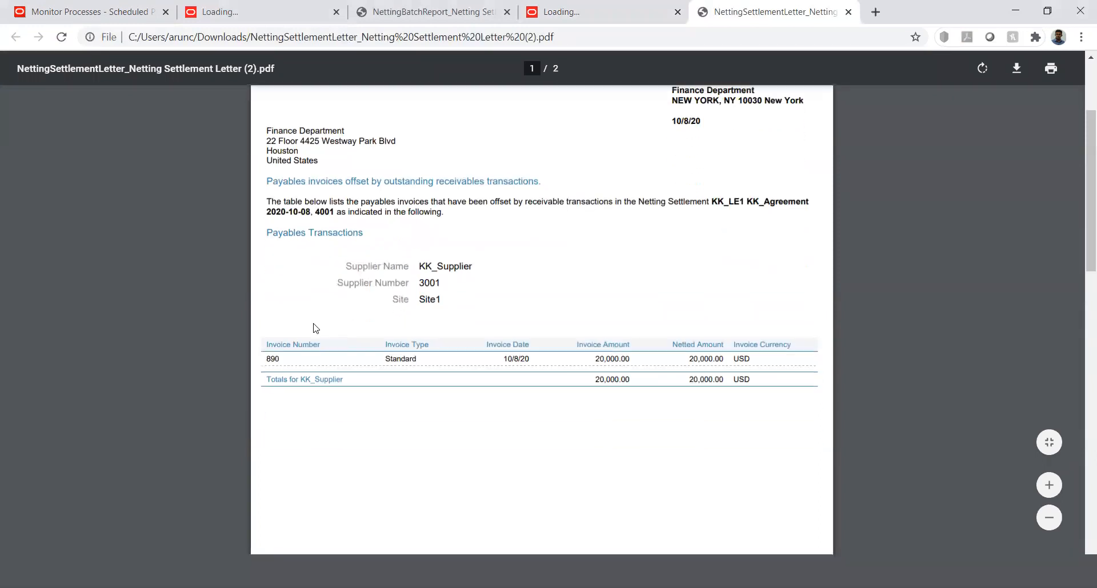
scroll(313, 328, "down", 10)
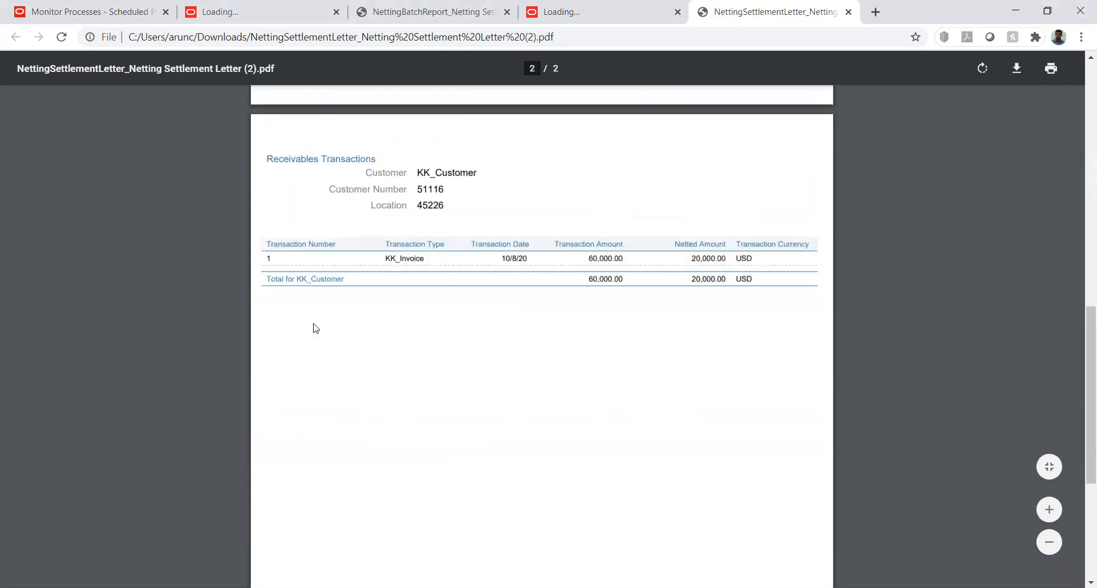
scroll(313, 328, "up", 1)
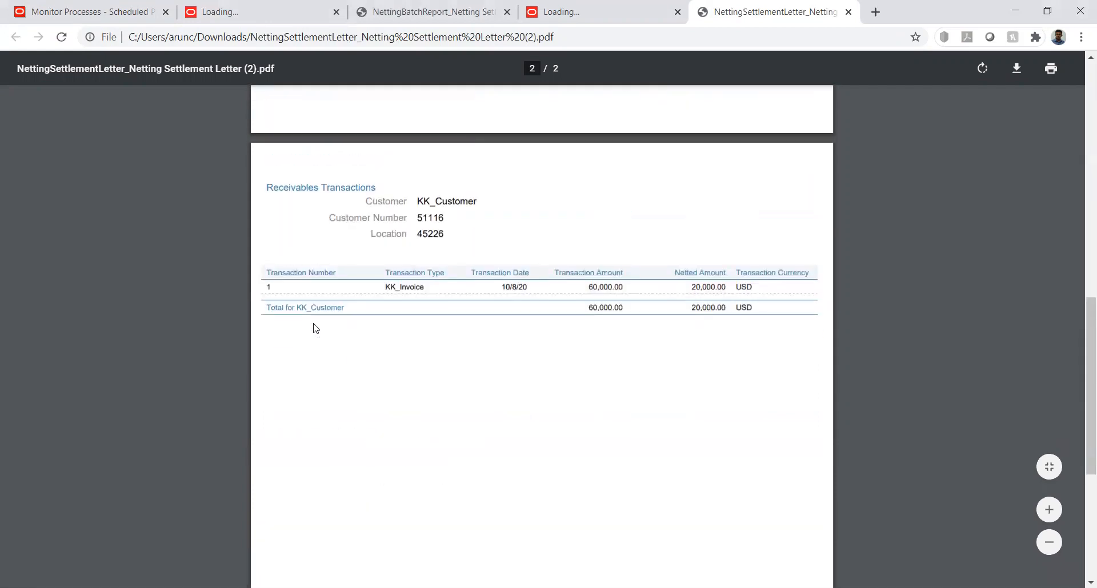
scroll(313, 329, "up", 10)
scroll(313, 329, "up", 4)
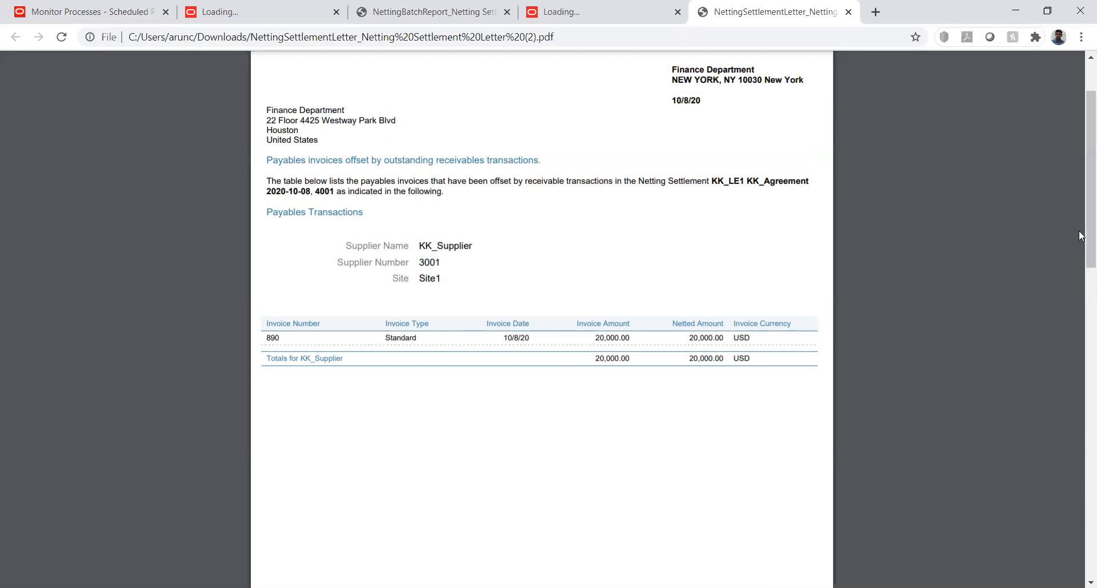
left_click_drag(1080, 239, 1074, 434)
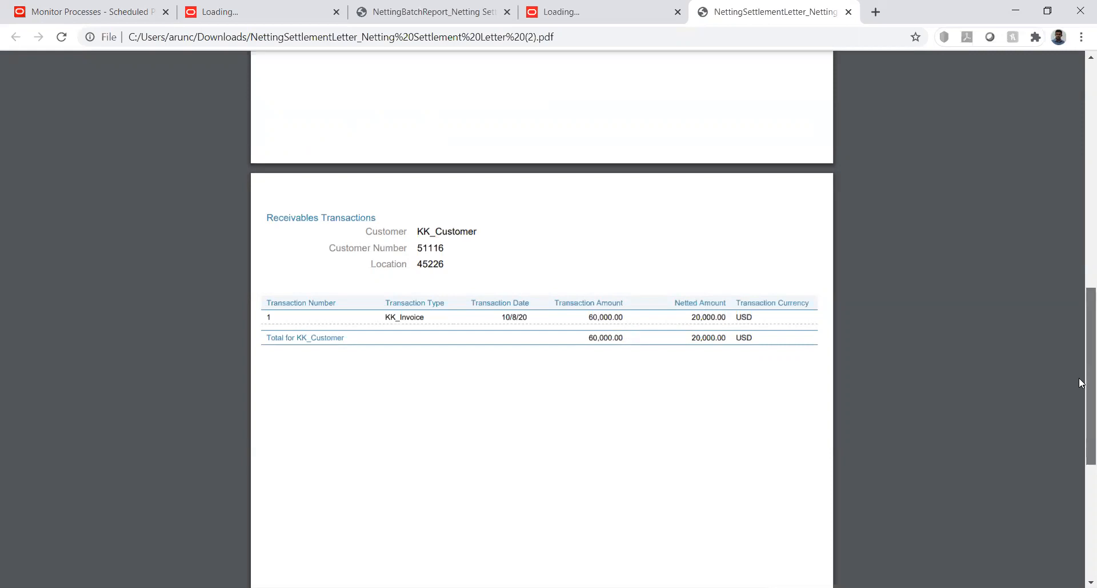
scroll(1078, 400, "down", 1)
scroll(1079, 405, "down", 3)
scroll(1080, 409, "up", 1)
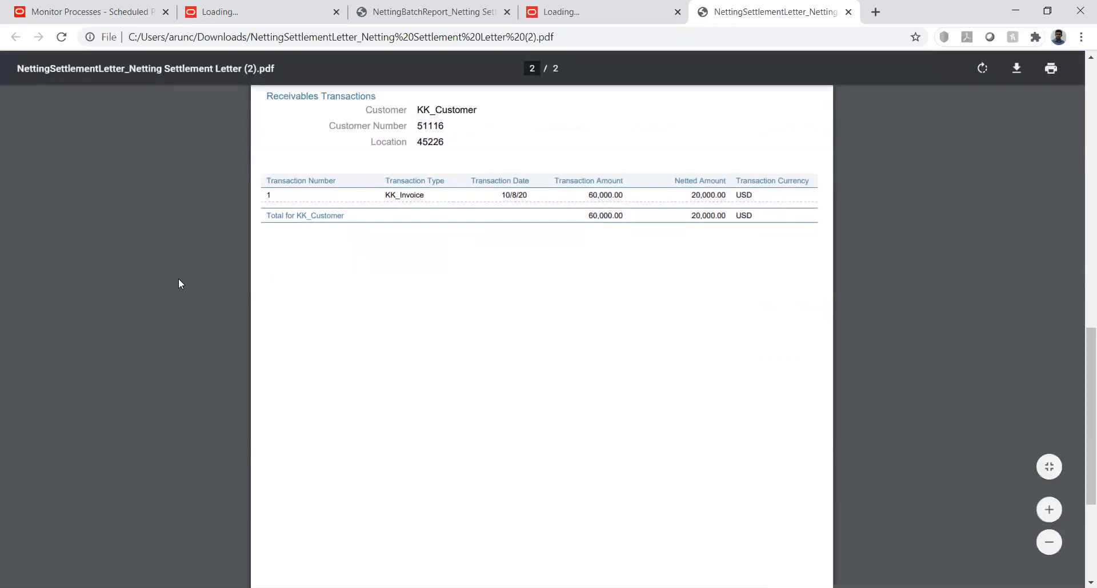
left_click(50, 8)
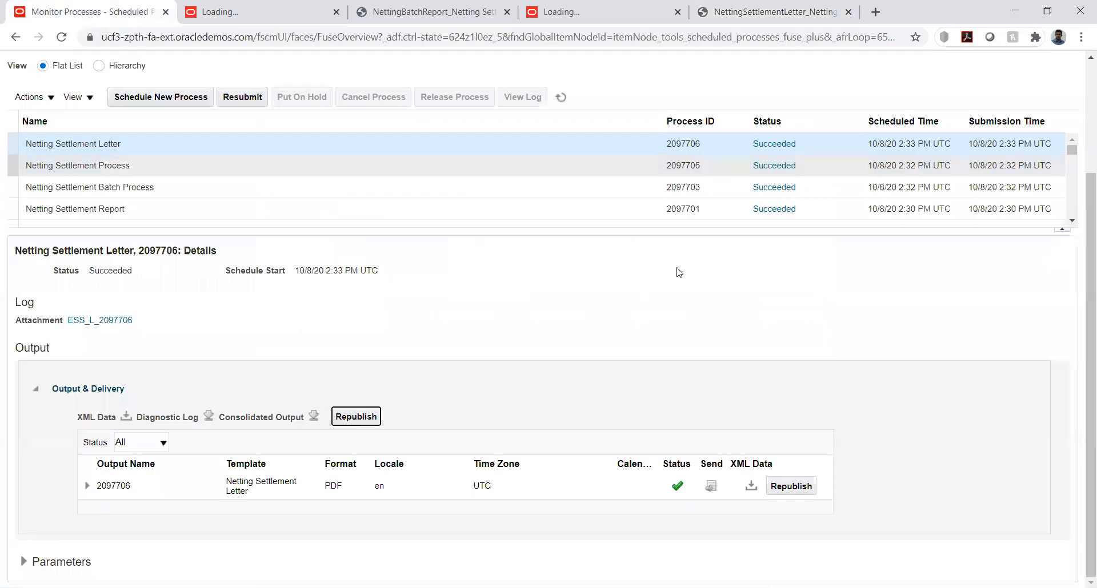
Return to the home page and open Manage Netting Settlements from Accounts Receivable
scroll(1029, 131, "up", 3)
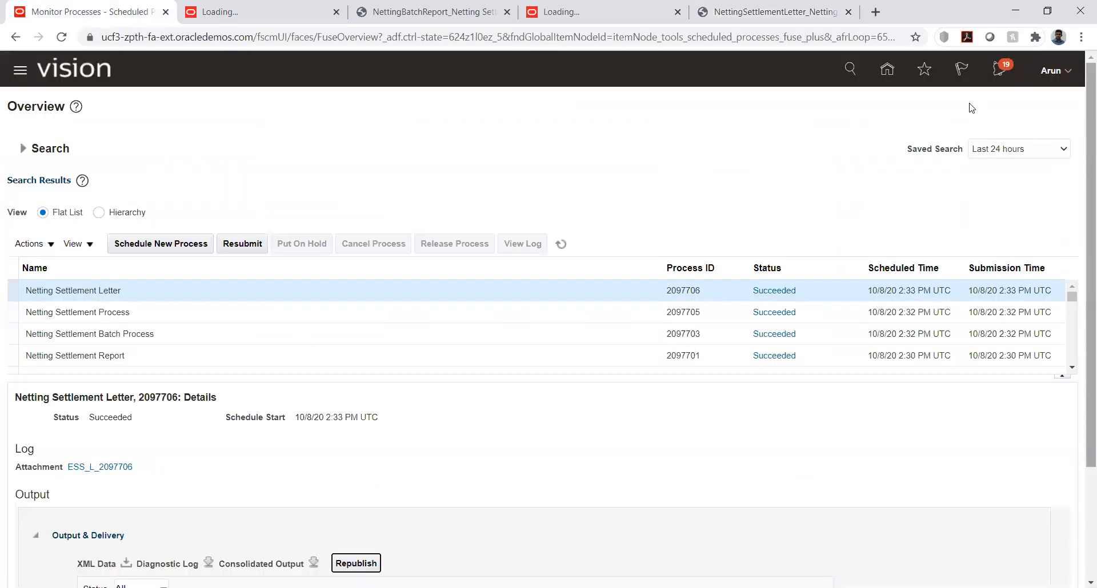
left_click(887, 70)
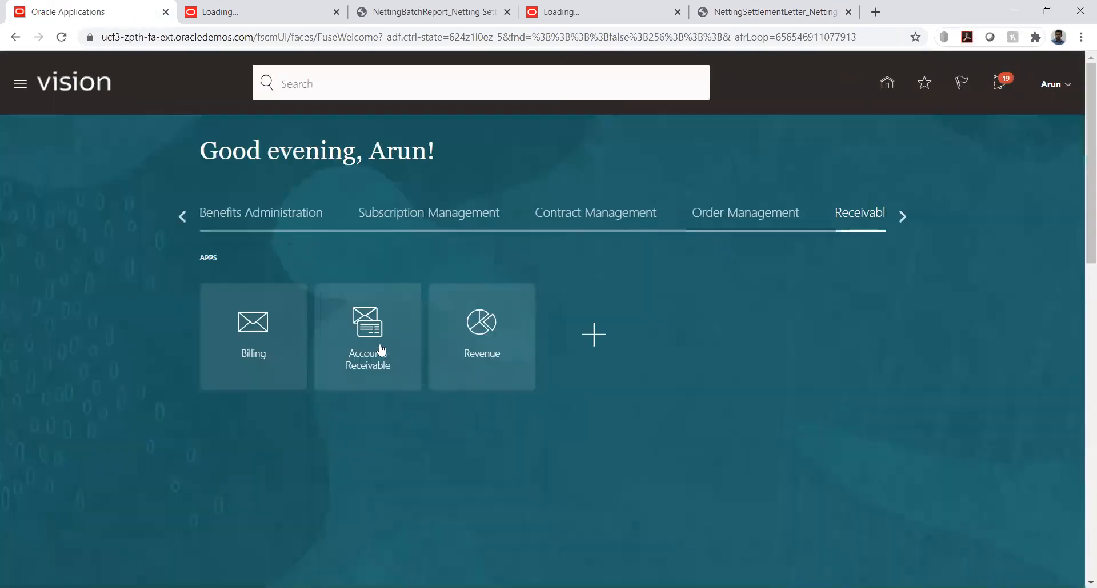
left_click(376, 345)
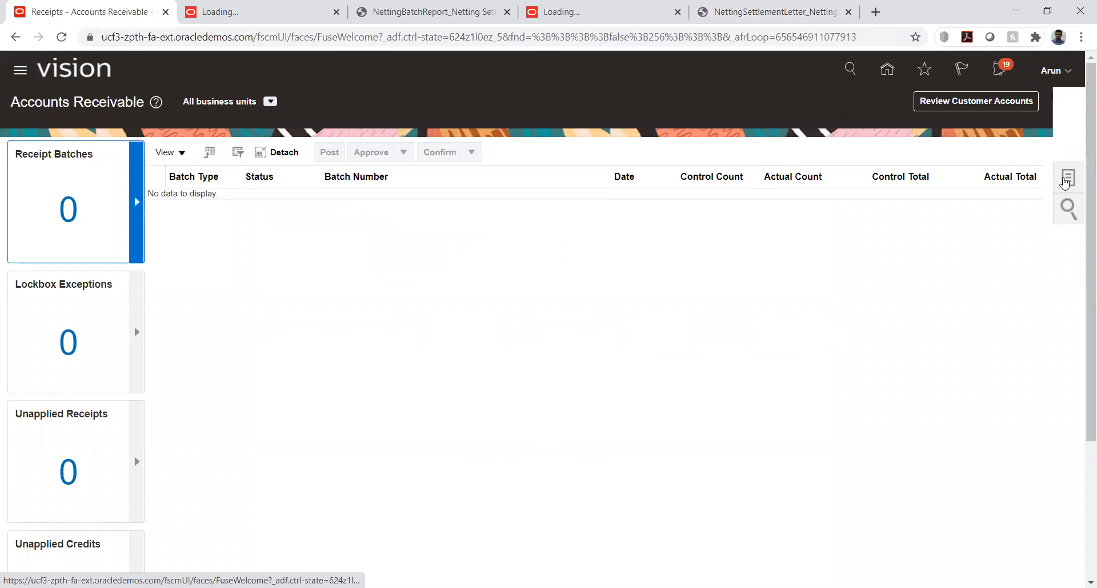
left_click(1066, 182)
left_click(989, 568)
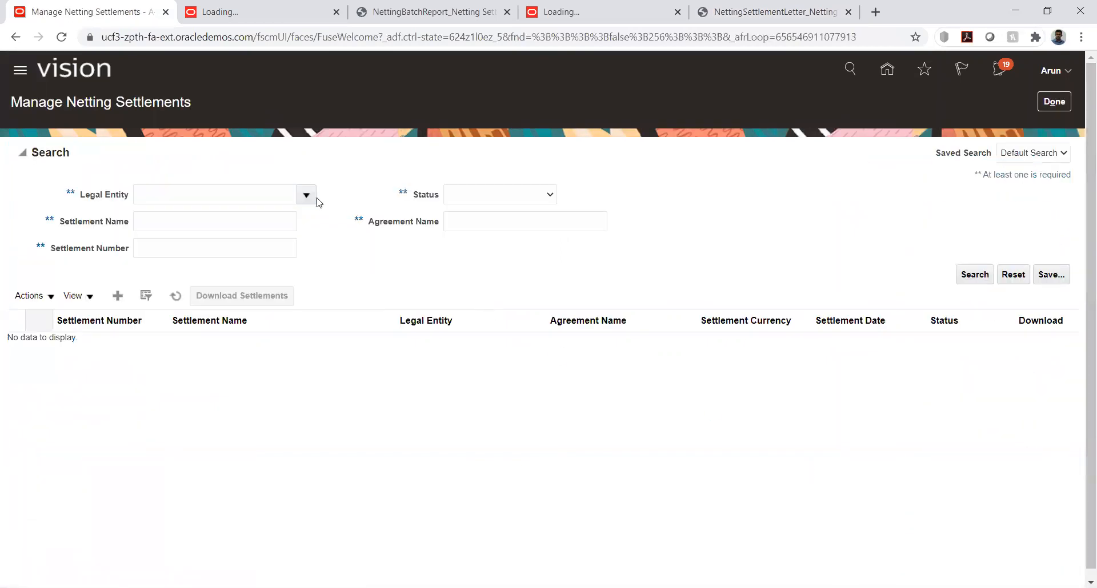
Find the legal entity KK_LE1 by searching for "kk", and search the netting settlements for that entity
left_click(306, 195)
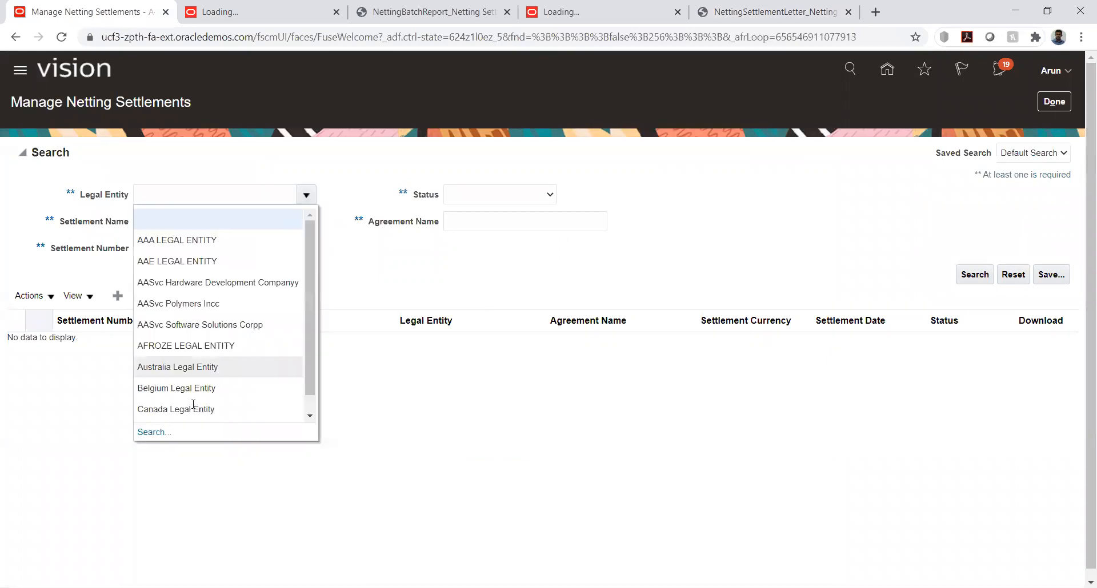
left_click(152, 432)
left_click(521, 293)
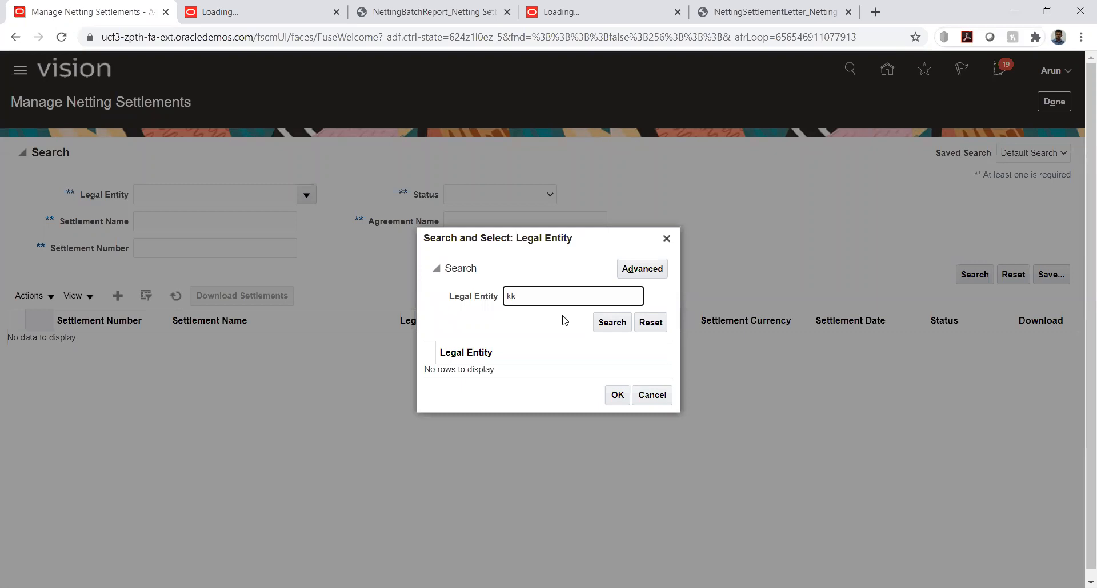
left_click(610, 323)
double_click(526, 369)
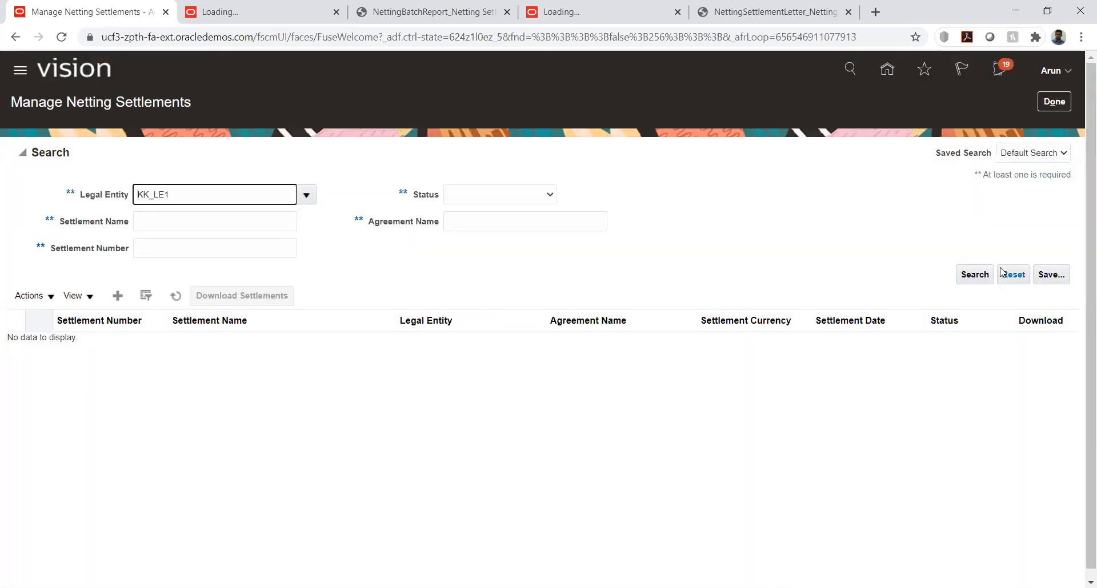
left_click(971, 275)
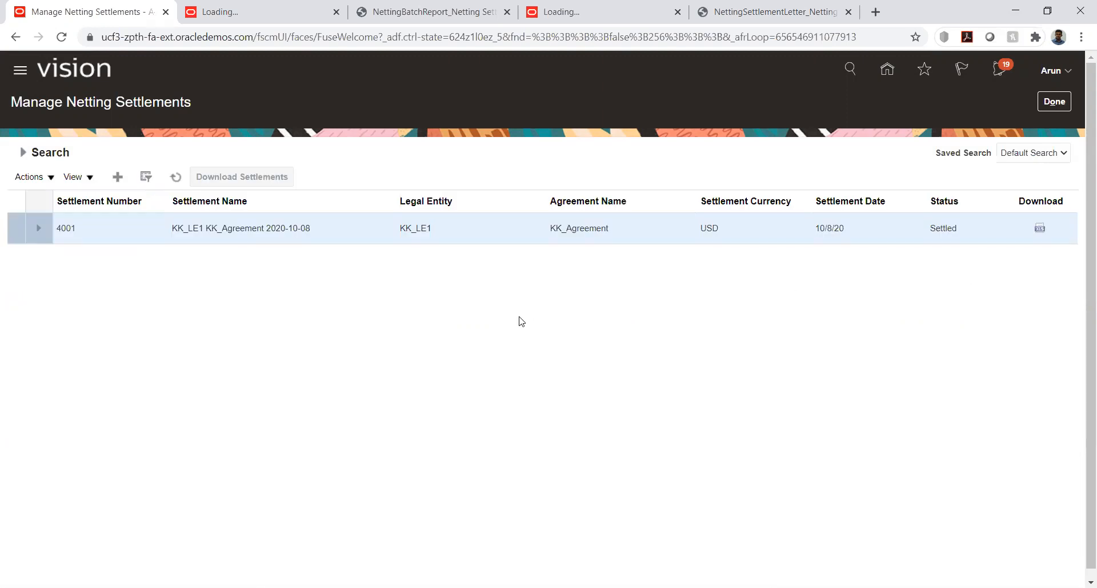
Check the status of the settlement KK_LE1 KK_Agreement 2020-10-08 and review the actions available for it
double_click(946, 227)
left_click(829, 318)
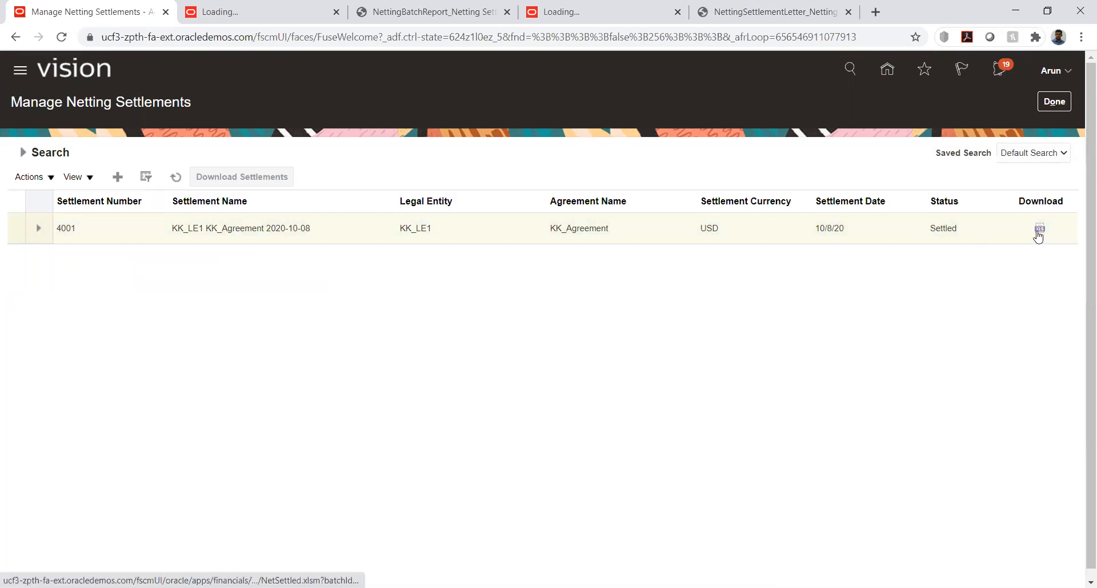
left_click(51, 179)
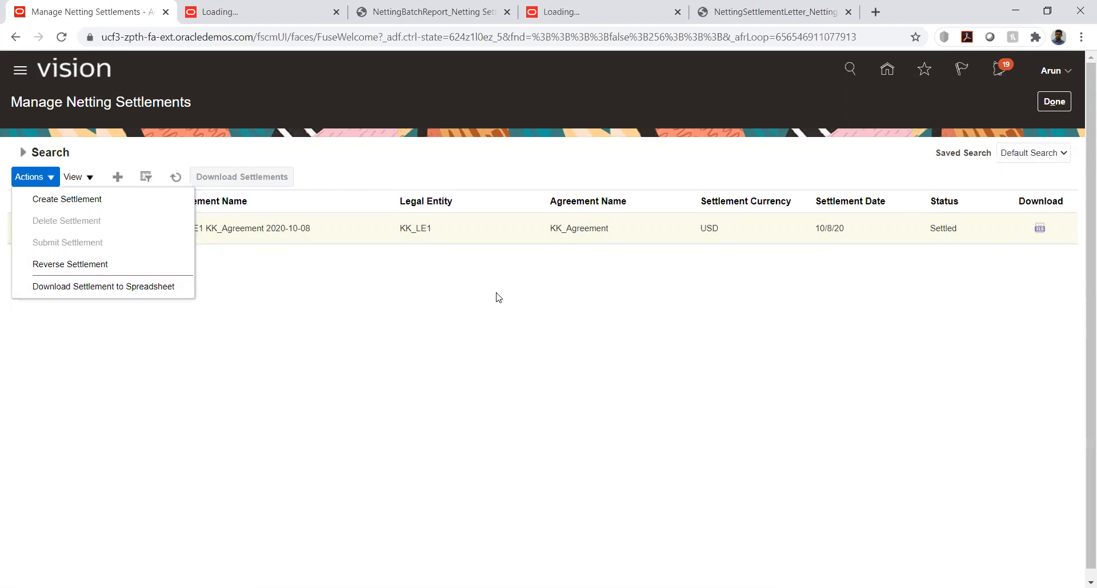
left_click(477, 294)
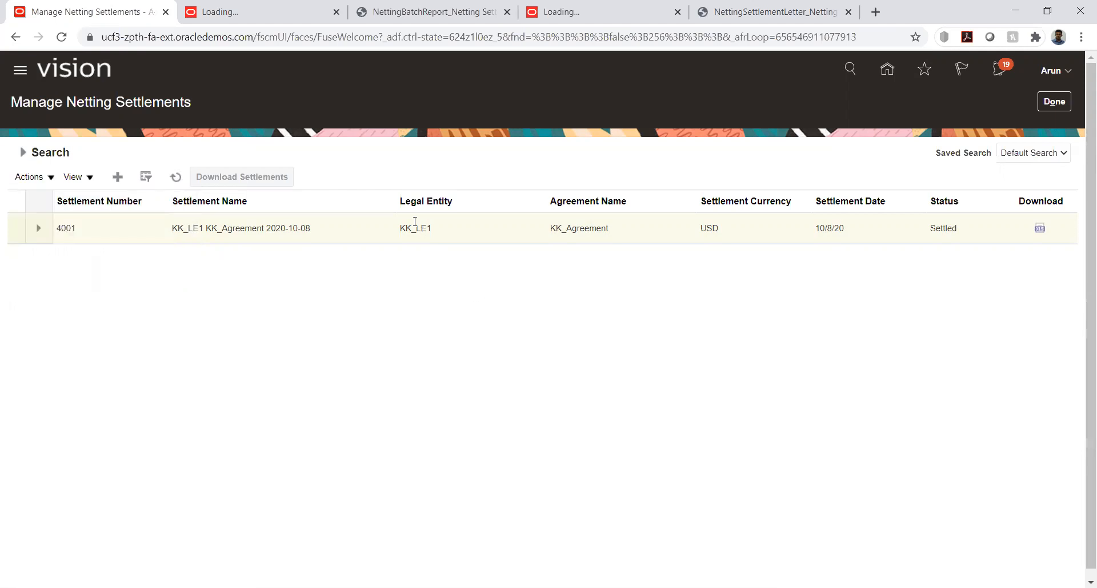